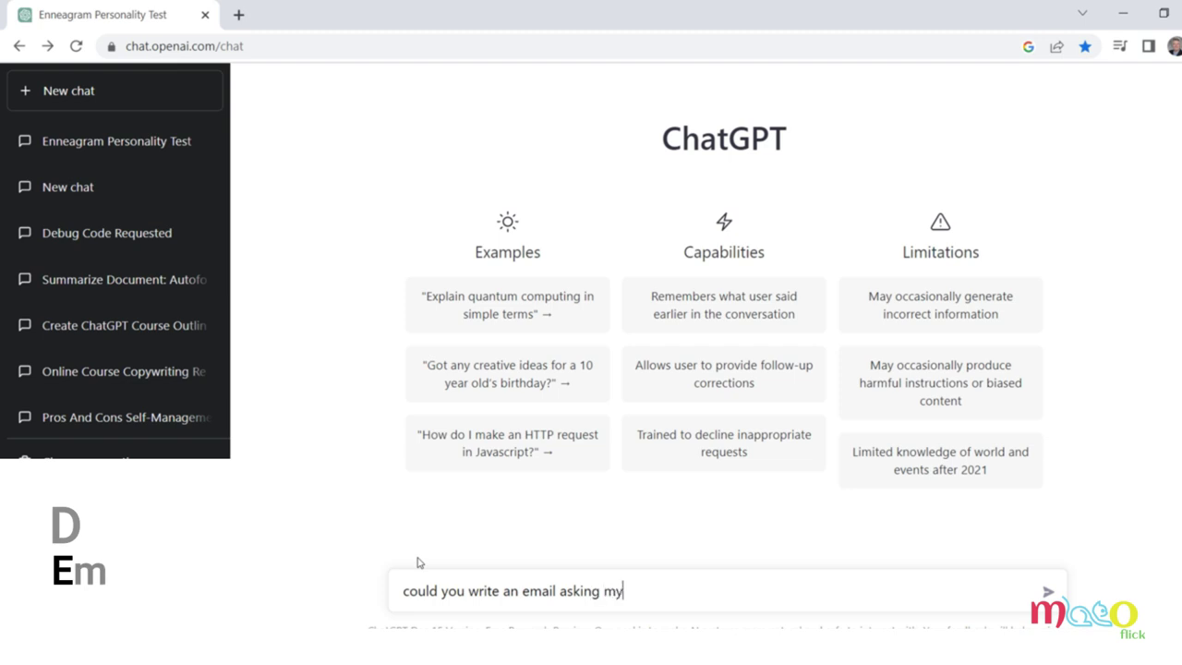
# - Complete and send the prompt requesting an email asking my boss if I could work from home more and why that is good for the company
pyautogui.write('if i could f')
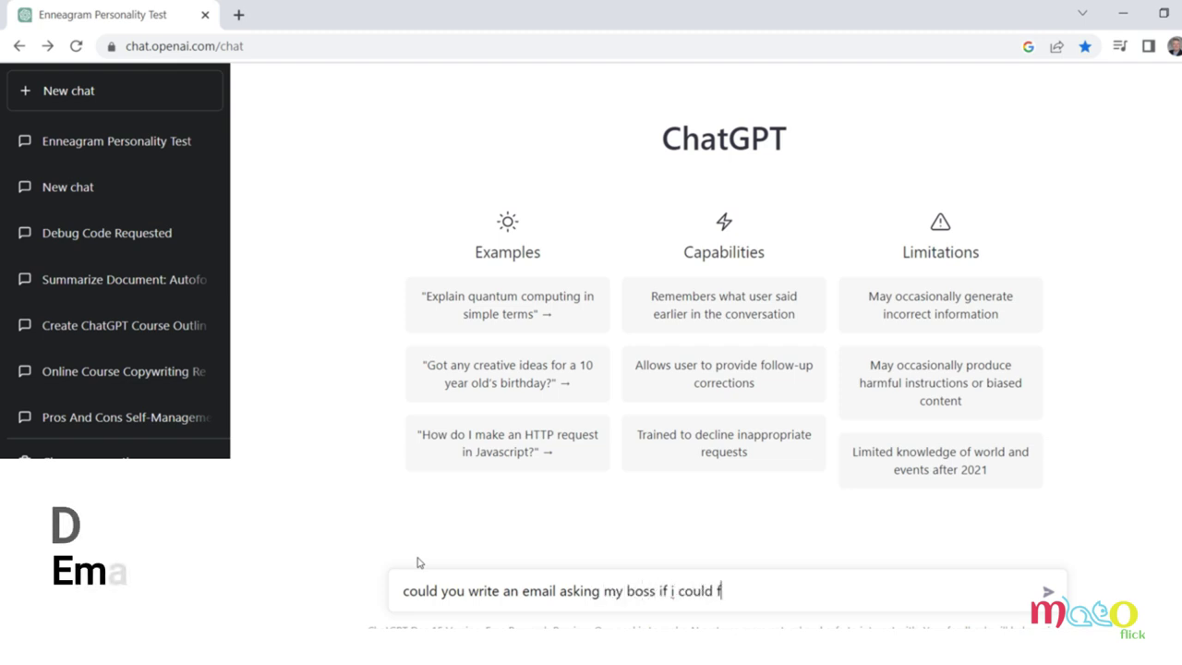
pyautogui.press('BackSpace')
pyautogui.write('work from hom')
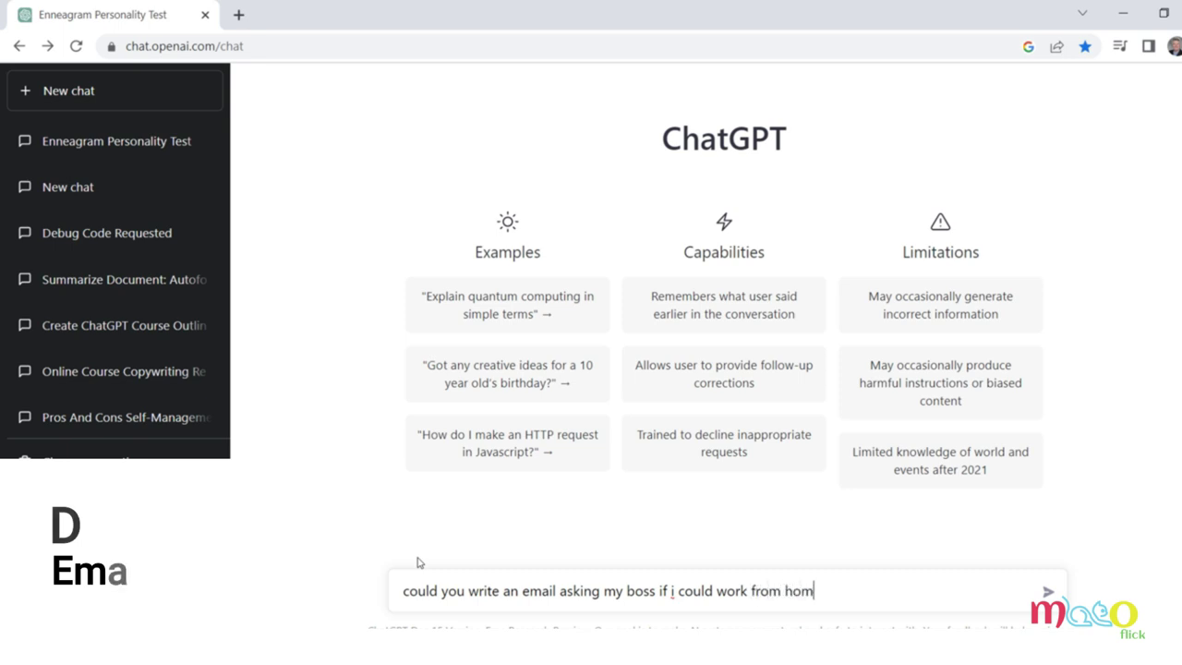
pyautogui.write('e more and ')
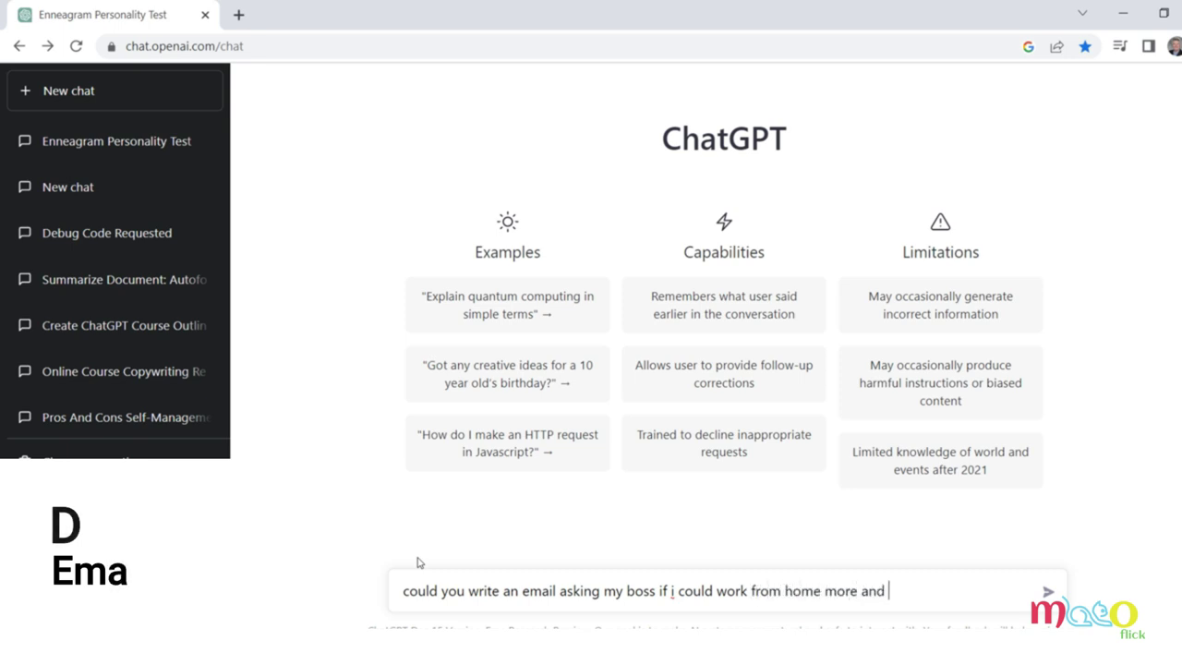
pyautogui.write('why that is good for the')
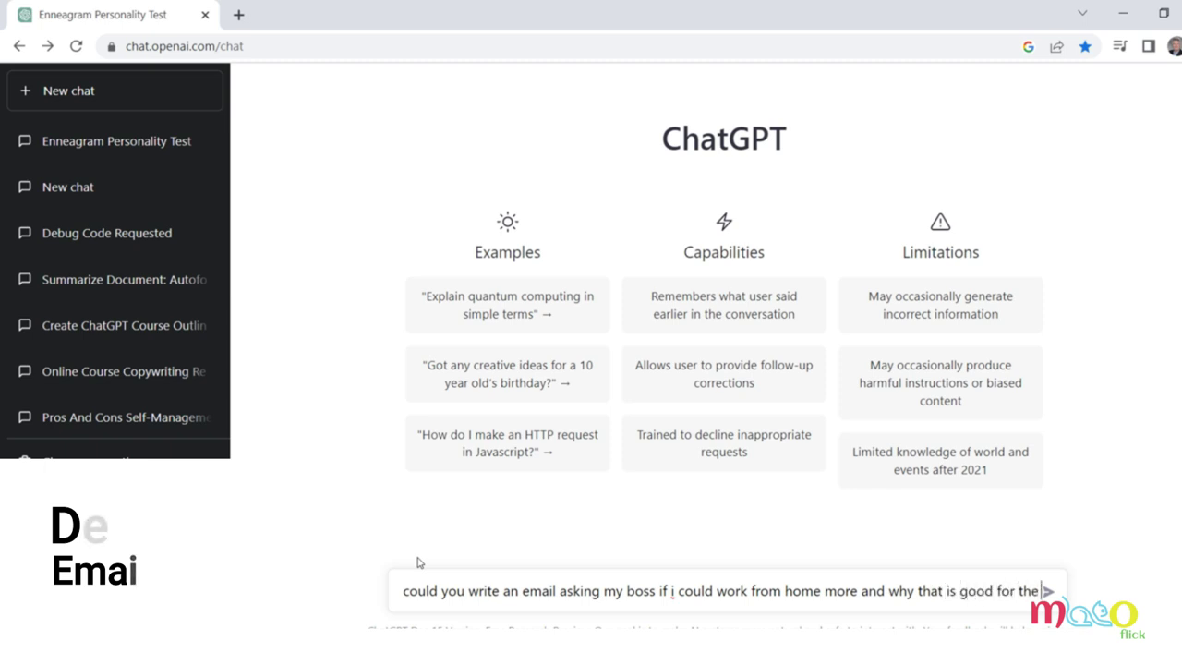
pyautogui.write(' company')
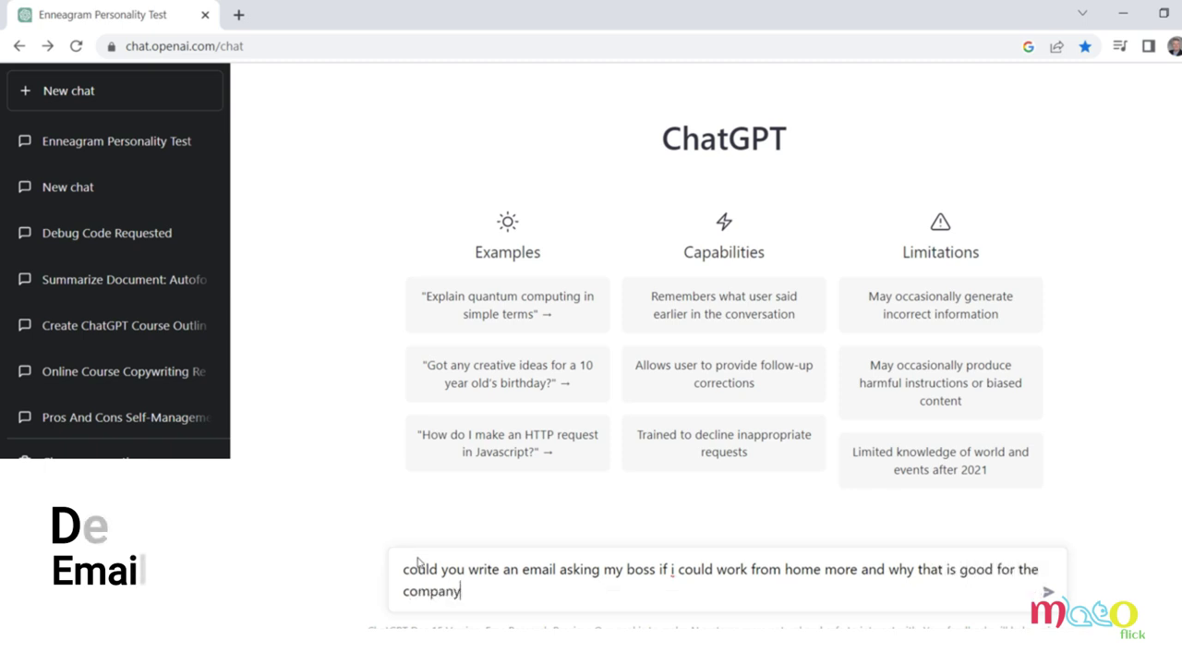
pyautogui.press('Return')
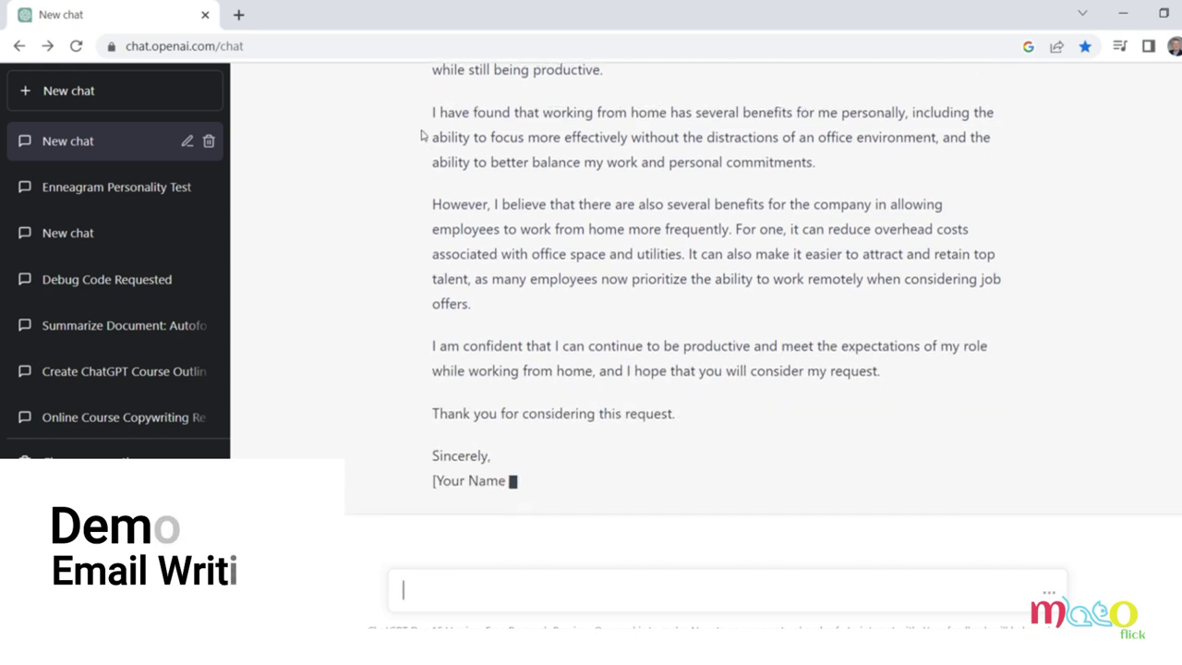
# - Read the greeting and opening paragraph of the drafted email, including its COVID-19 and remote work wording
pyautogui.scroll(3, 416, 135)
pyautogui.moveTo(432, 160); pyautogui.dragTo(506, 164)
pyautogui.click(509, 176)
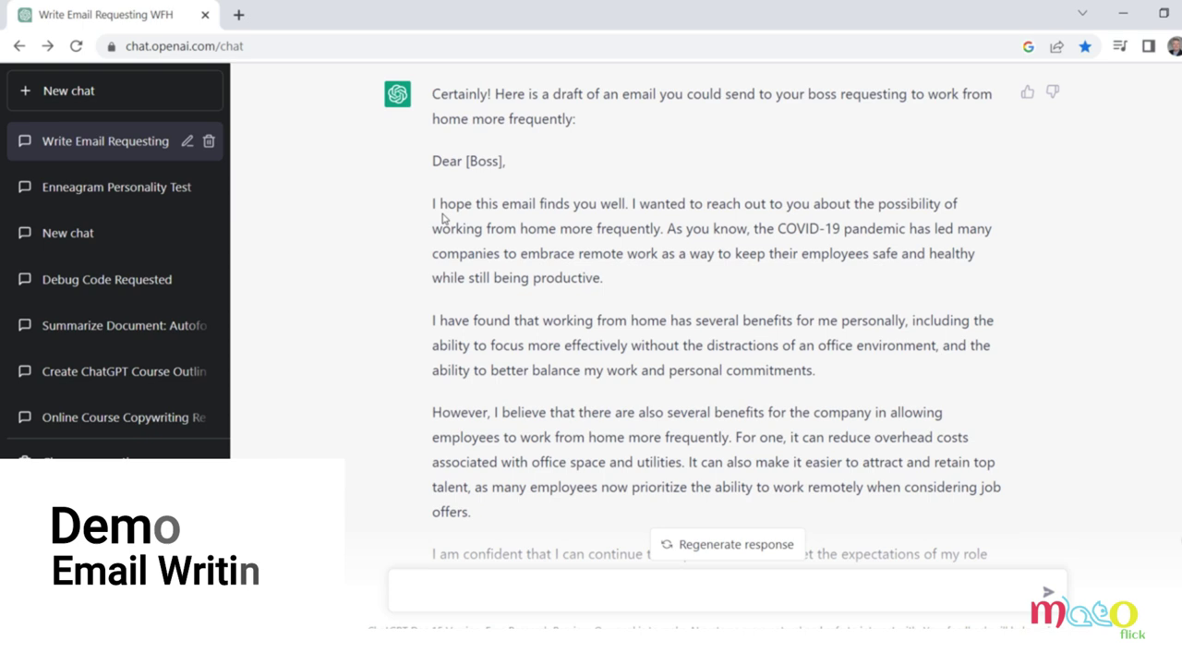
pyautogui.moveTo(440, 207); pyautogui.dragTo(574, 207)
pyautogui.click(452, 296)
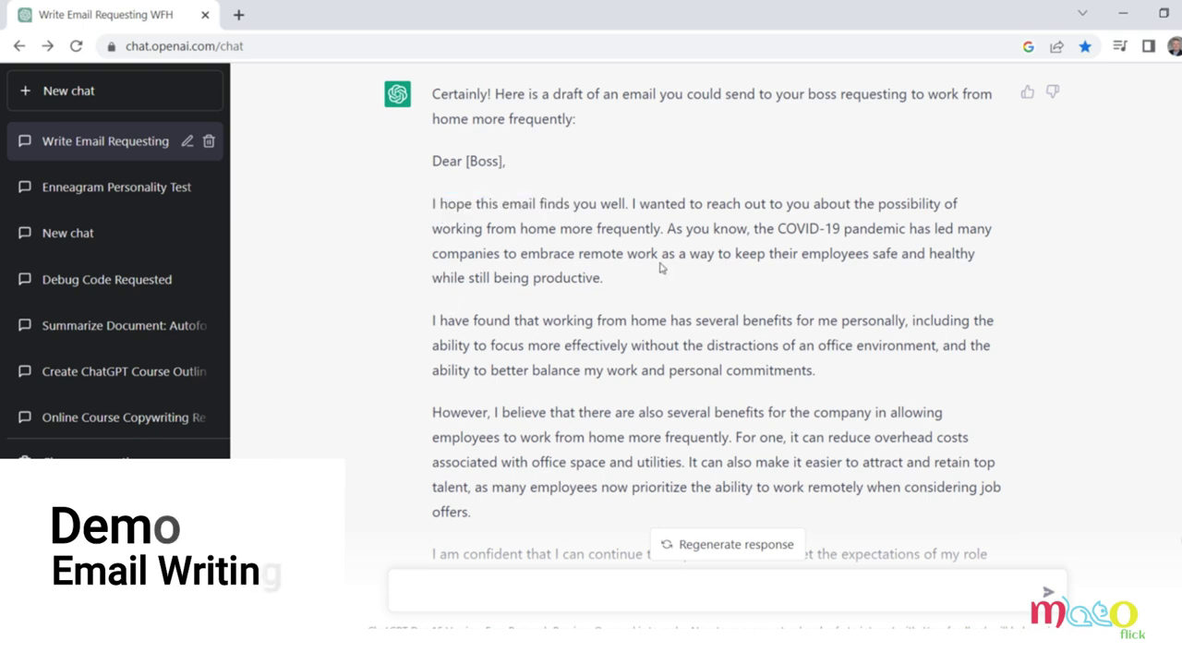
pyautogui.moveTo(675, 228); pyautogui.dragTo(812, 230)
pyautogui.click(268, 289)
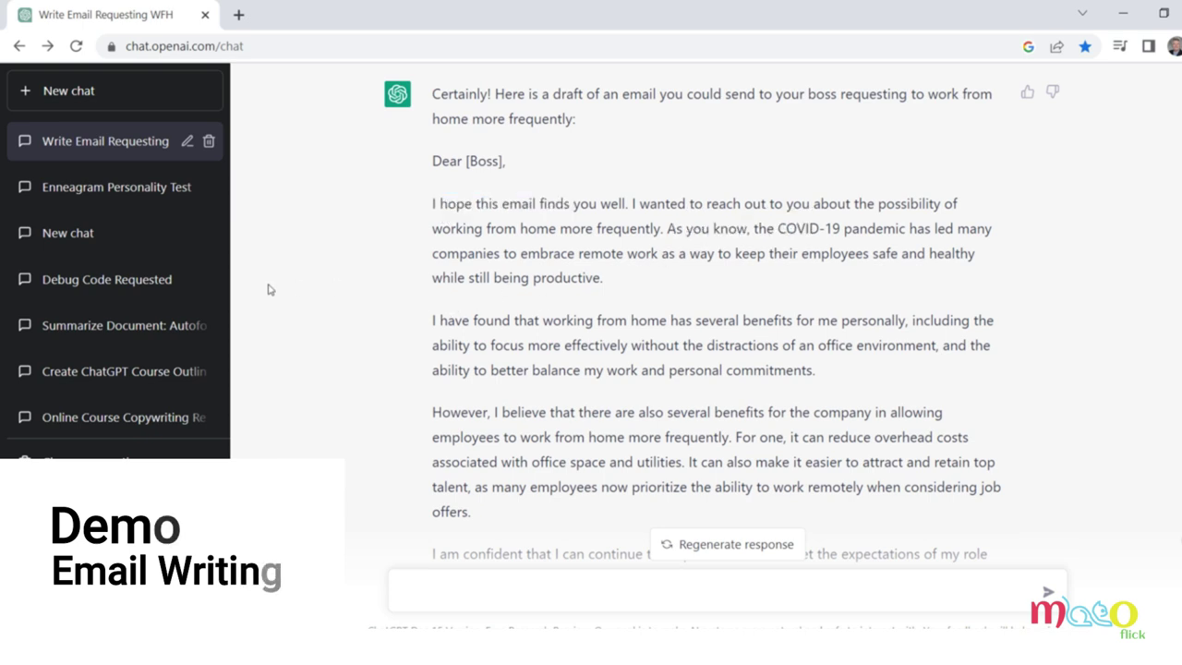
pyautogui.scroll(-2, 268, 290)
pyautogui.moveTo(616, 144); pyautogui.dragTo(627, 144)
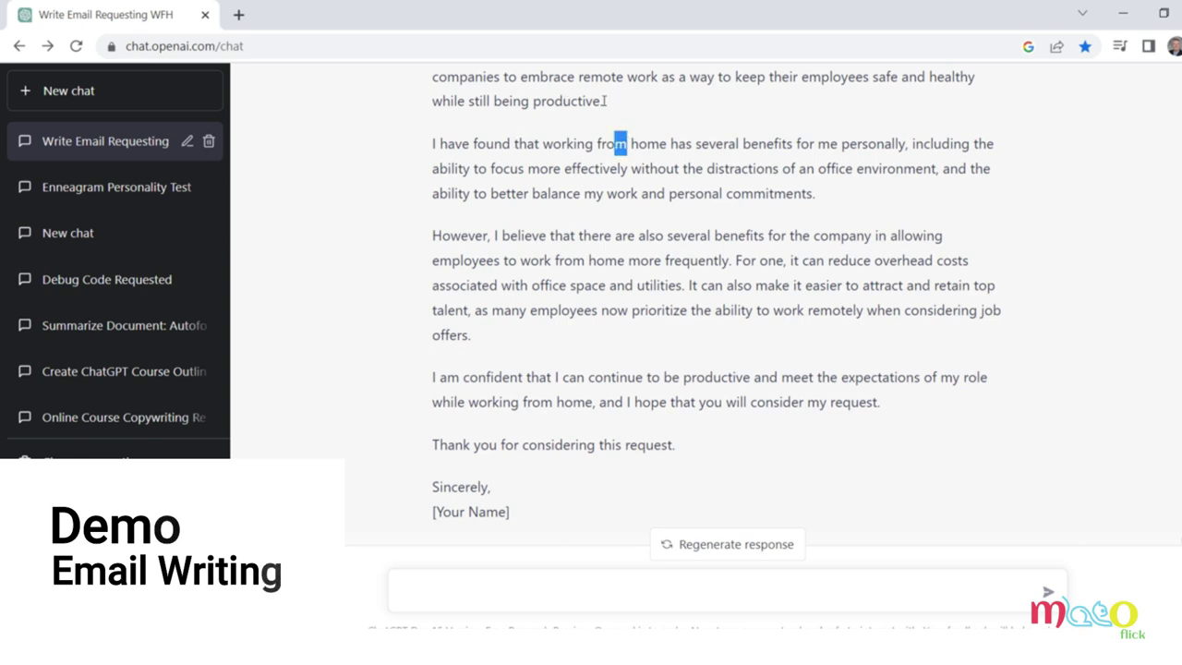
pyautogui.click(616, 109)
pyautogui.moveTo(591, 77); pyautogui.dragTo(658, 78)
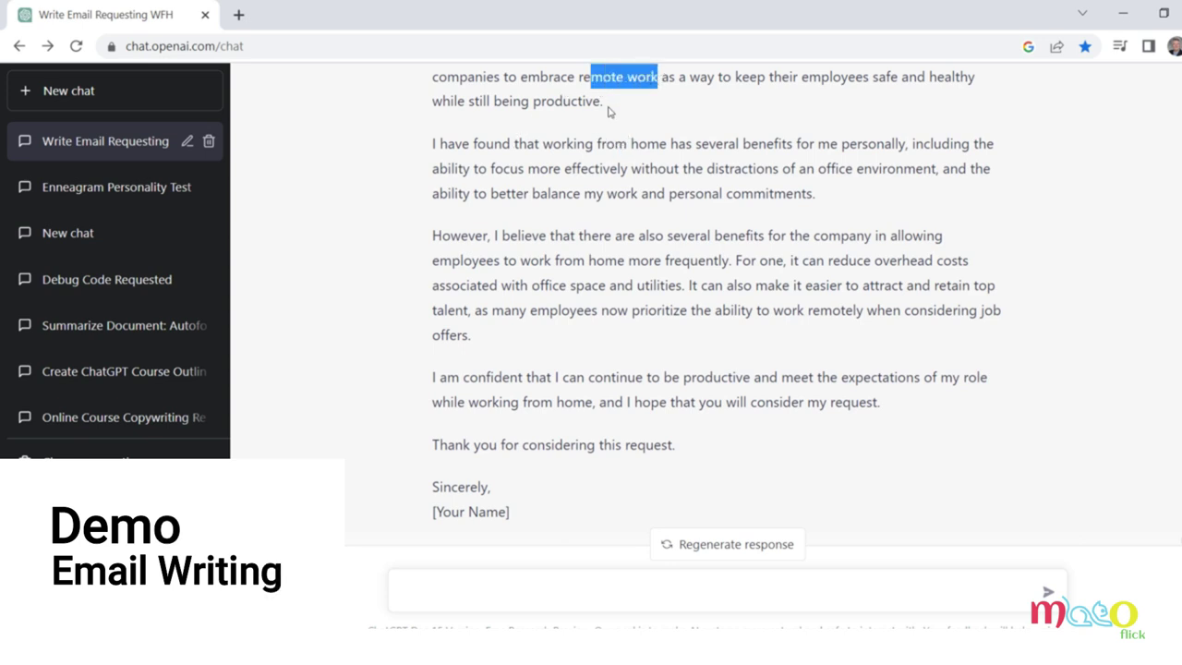
pyautogui.click(415, 180)
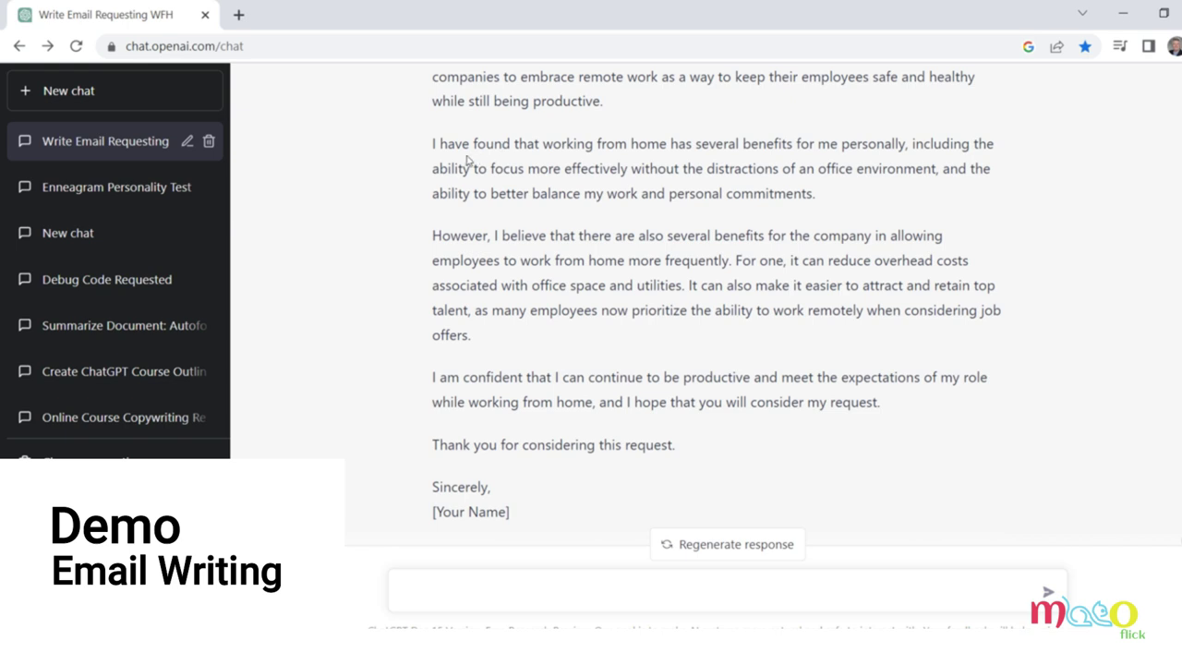
# - Examine the email's paragraphs on the personal and company benefits of working from home
pyautogui.moveTo(512, 144); pyautogui.dragTo(898, 144)
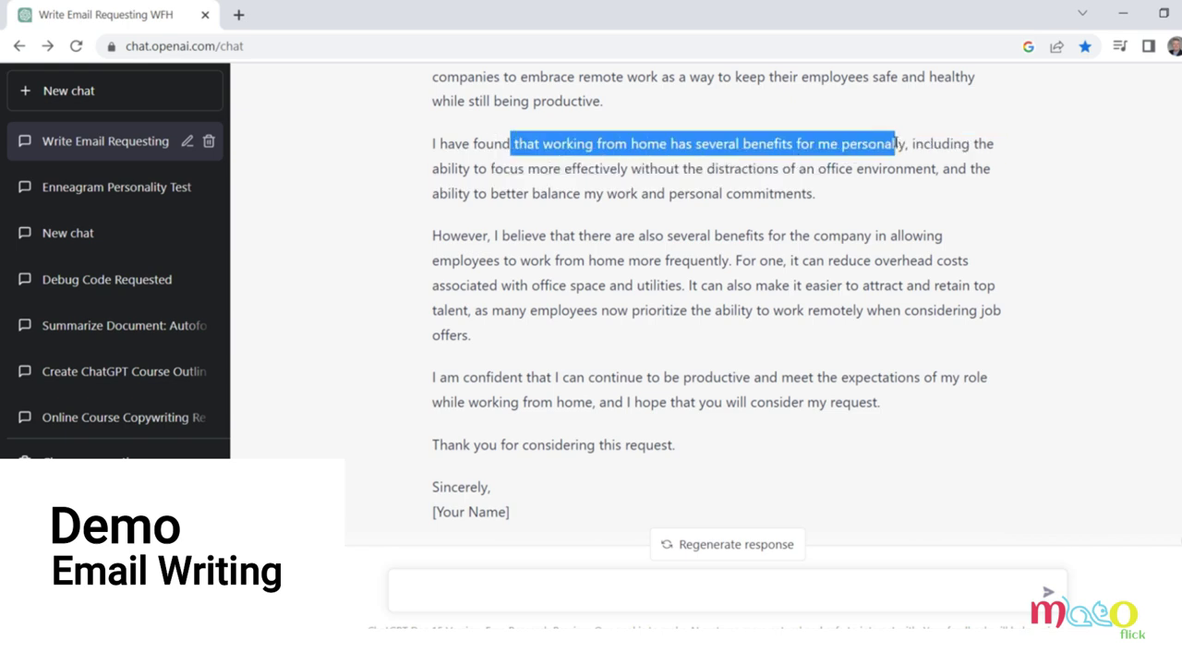
pyautogui.moveTo(587, 189); pyautogui.dragTo(862, 166)
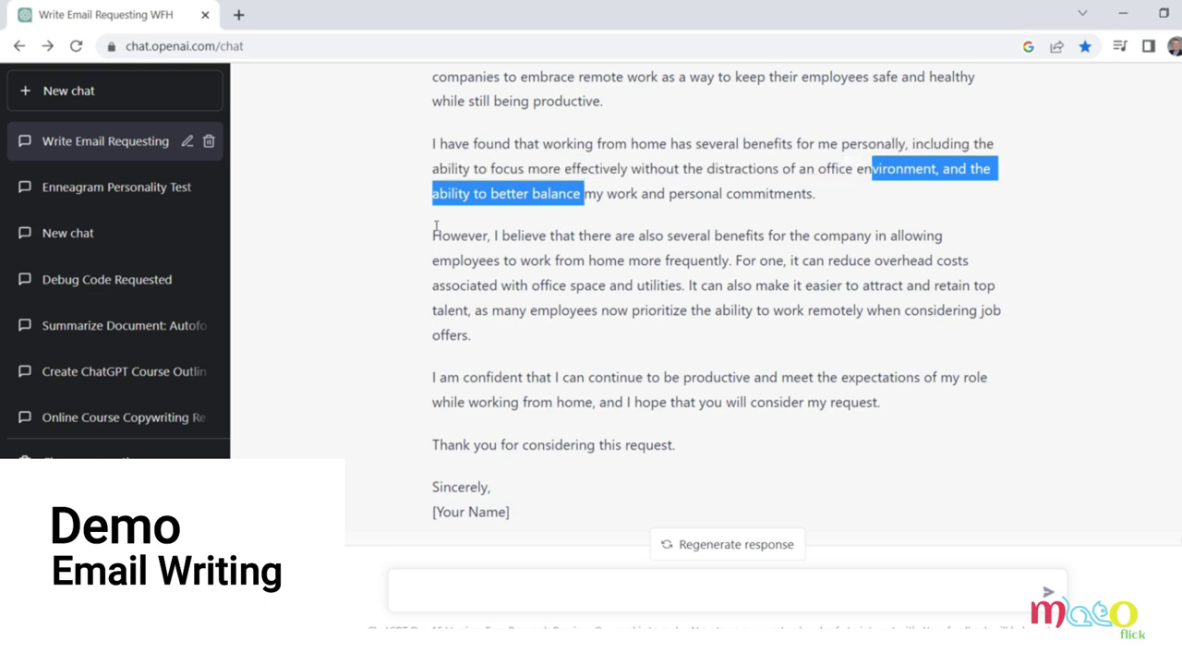
pyautogui.click(671, 192)
pyautogui.moveTo(578, 194); pyautogui.dragTo(720, 183)
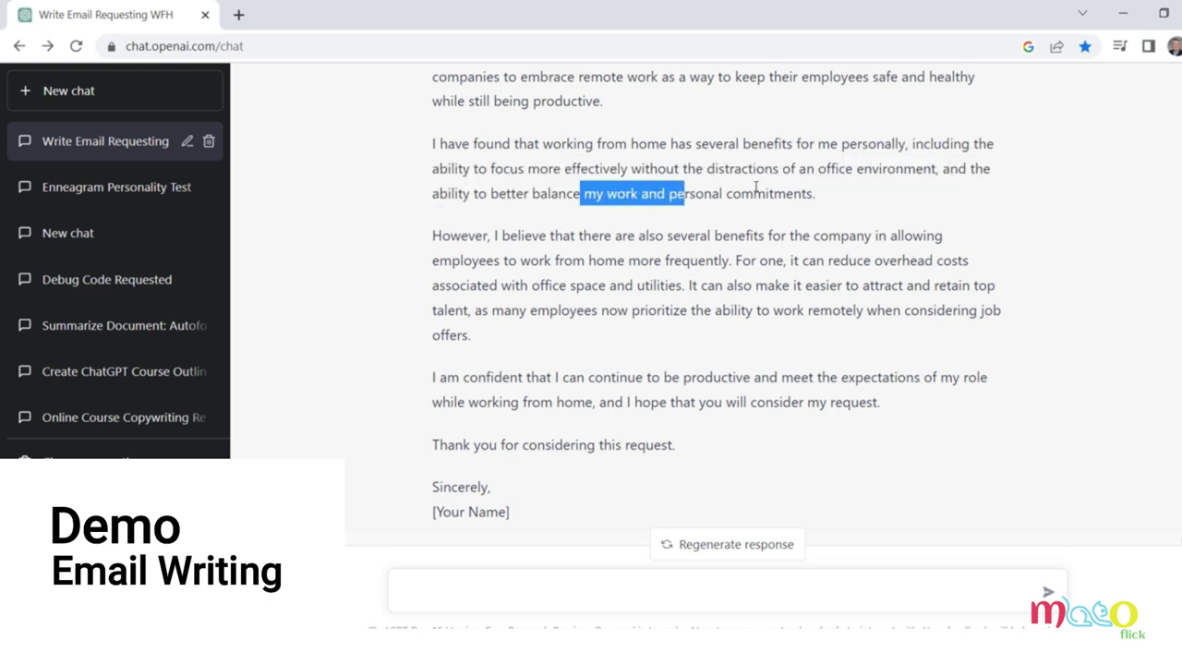
pyautogui.click(685, 218)
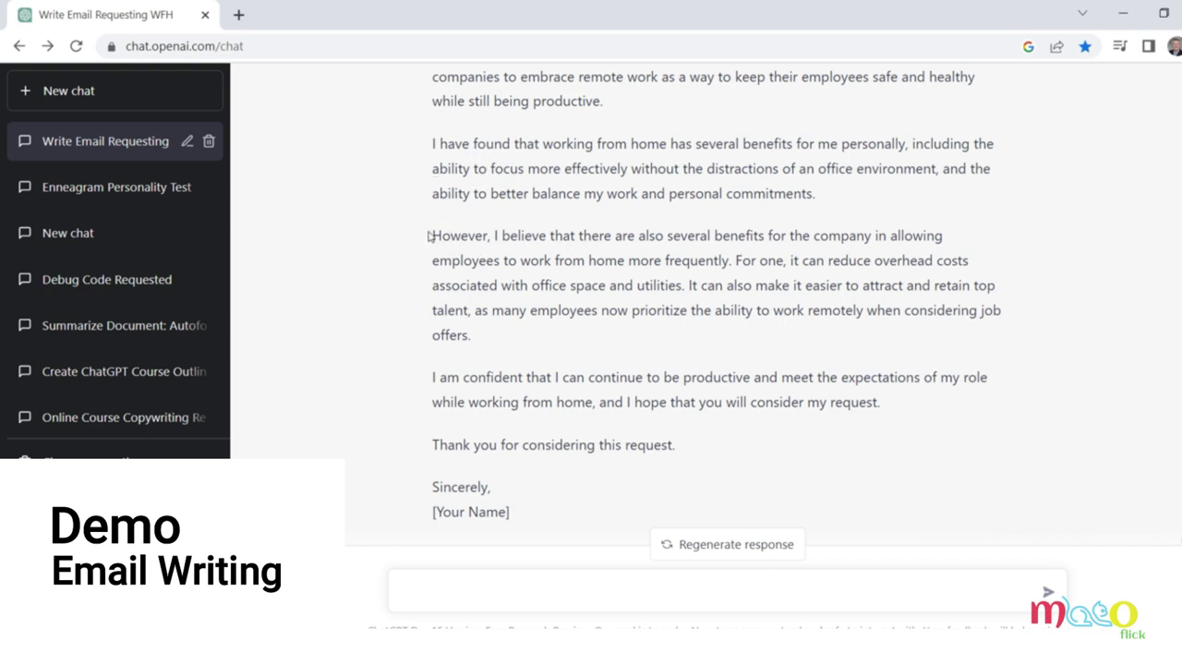
pyautogui.moveTo(434, 236); pyautogui.dragTo(732, 260)
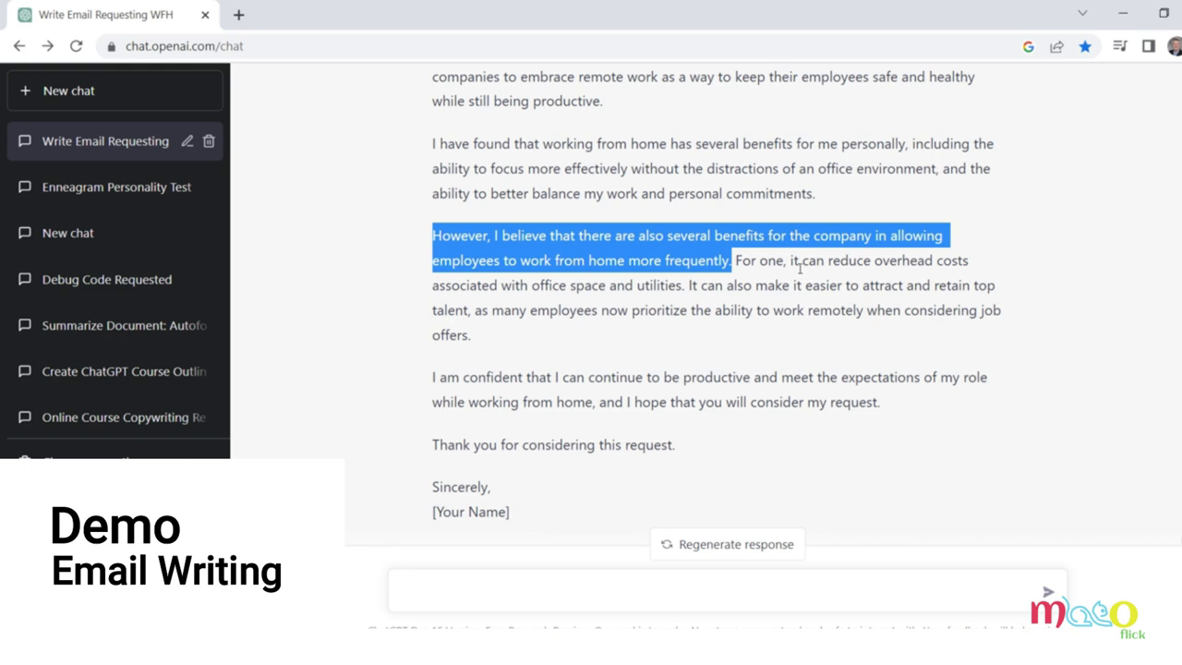
pyautogui.click(847, 298)
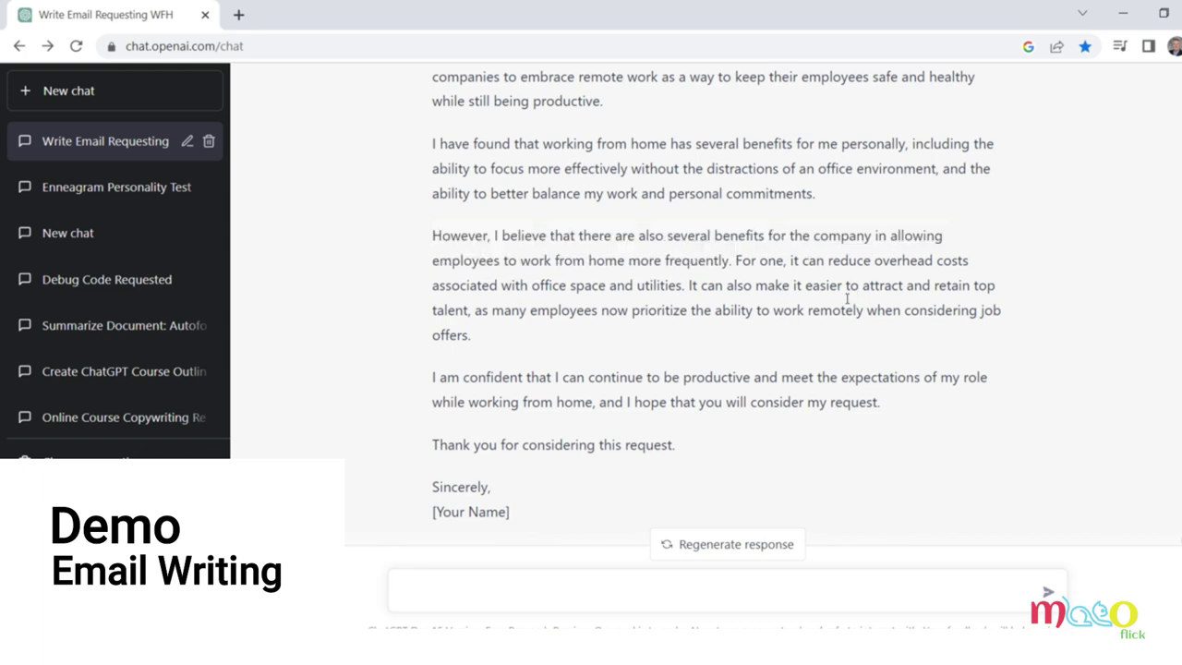
# - Read the email's closing paragraph and look over the whole draft again
pyautogui.scroll(-1, 636, 349)
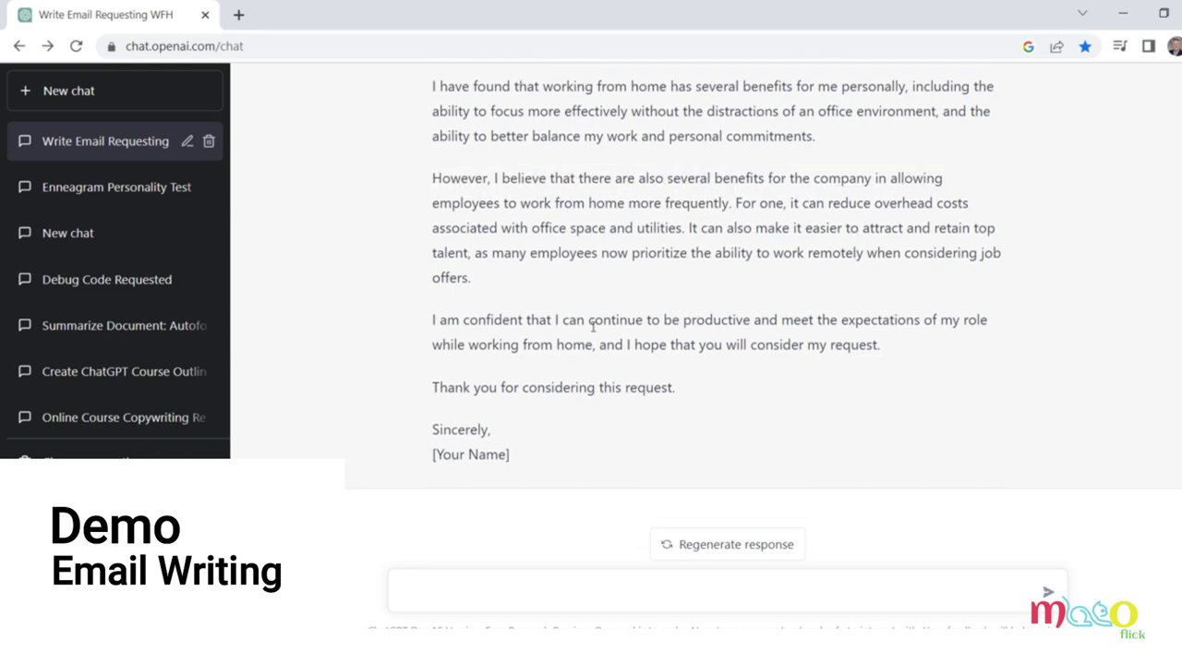
pyautogui.moveTo(586, 316); pyautogui.dragTo(533, 380)
pyautogui.click(419, 301)
pyautogui.scroll(2, 418, 305)
pyautogui.scroll(-2, 438, 377)
pyautogui.scroll(3, 369, 355)
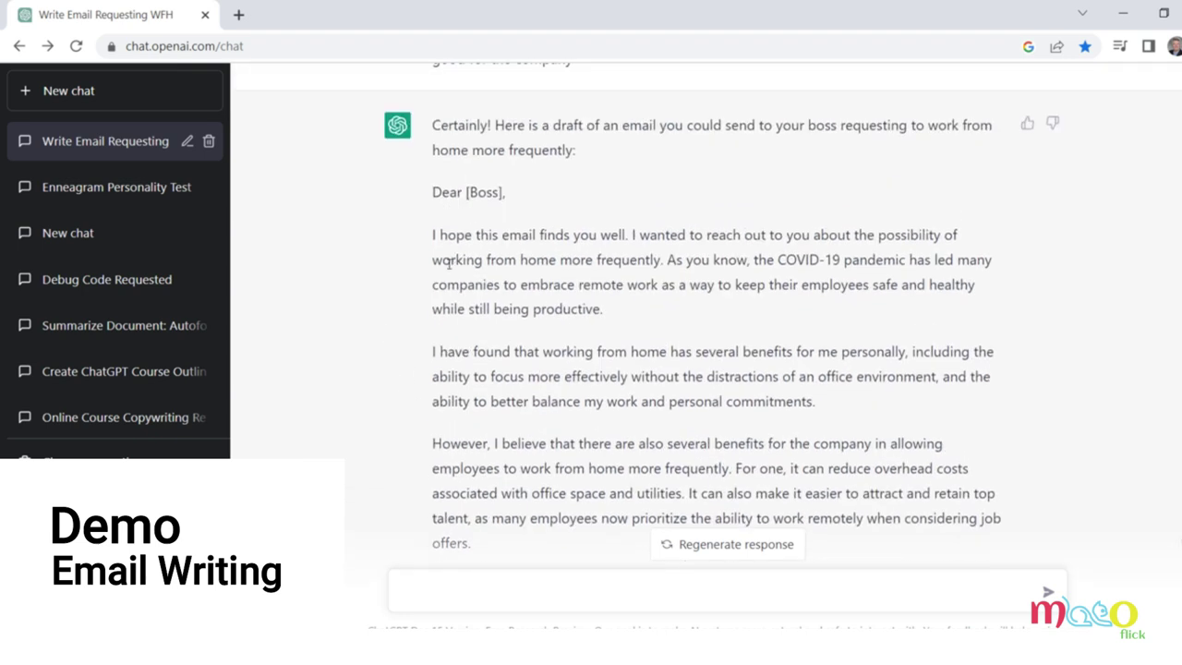
pyautogui.scroll(-3, 576, 372)
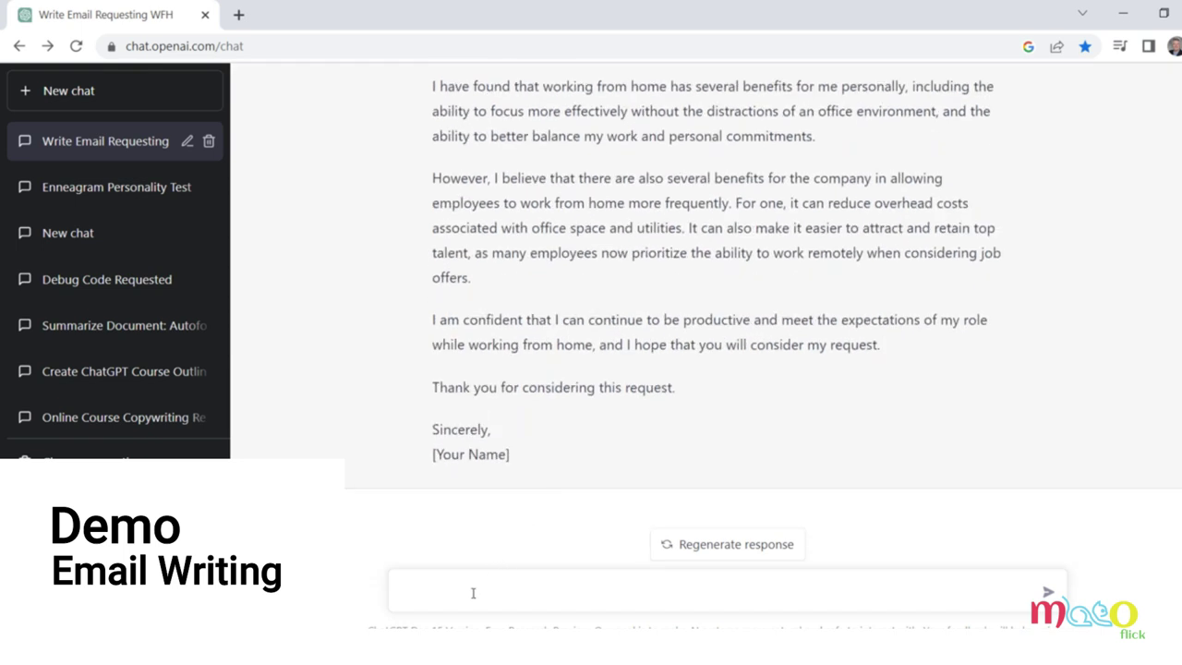
# - Ask in the same chat what the great benefits are for the company by having people work from home
pyautogui.write('what are the best')
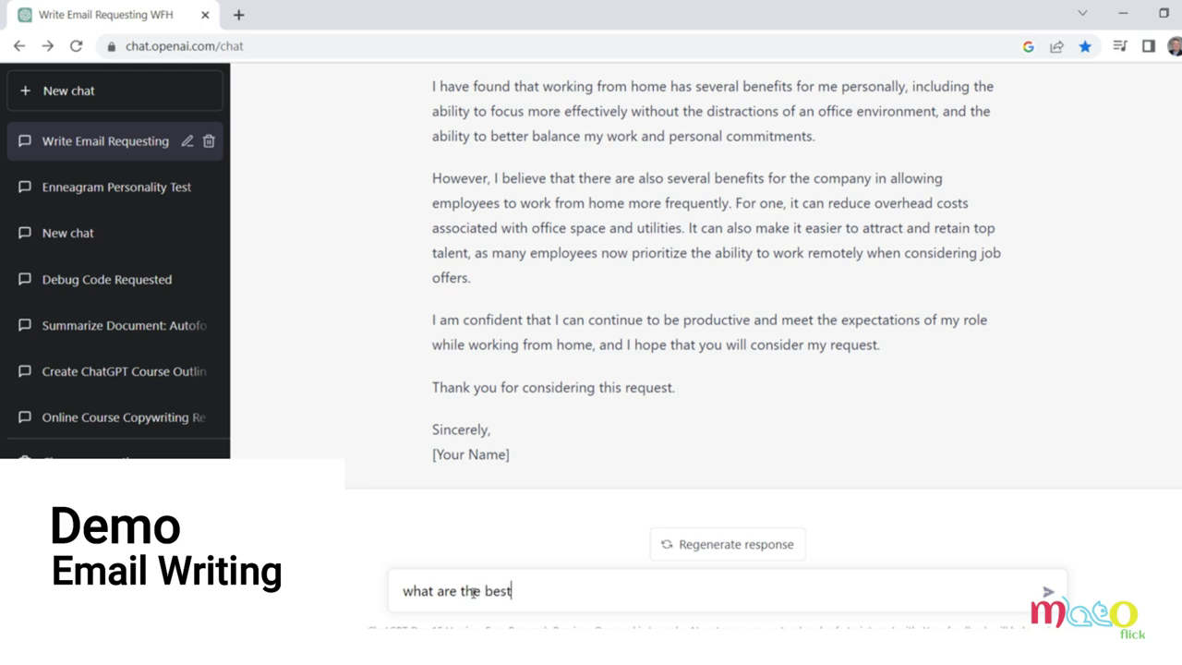
pyautogui.write('greta beenfits for the co')
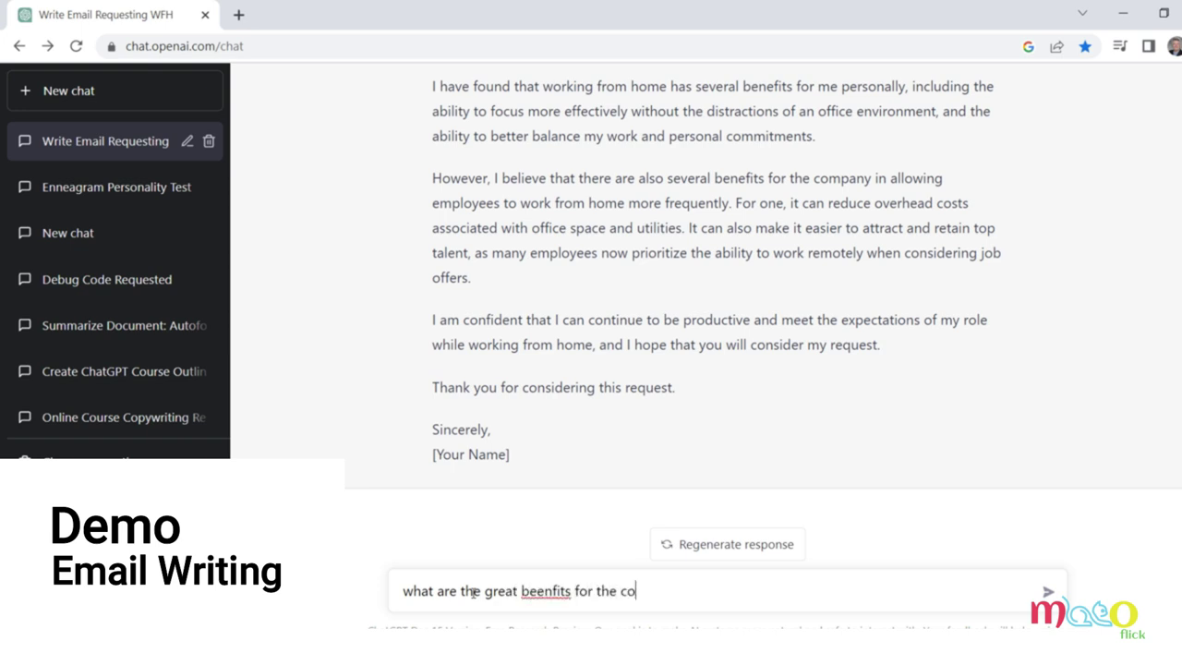
pyautogui.write('mpany by having people work fro')
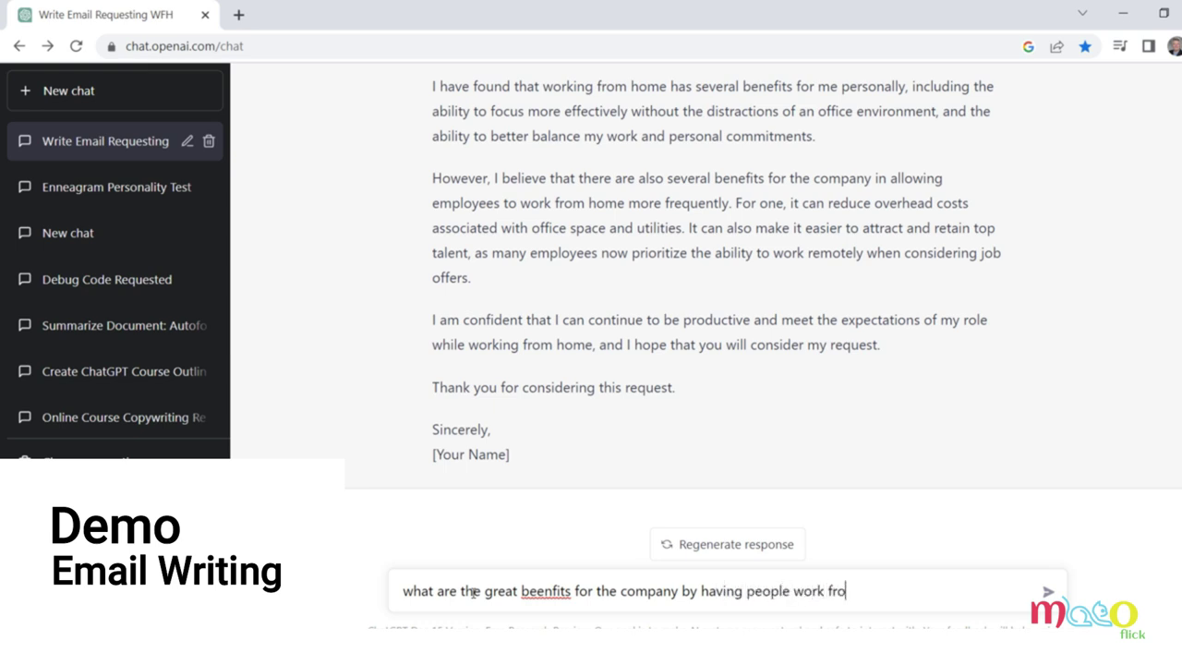
pyautogui.write('m home')
pyautogui.press('Return')
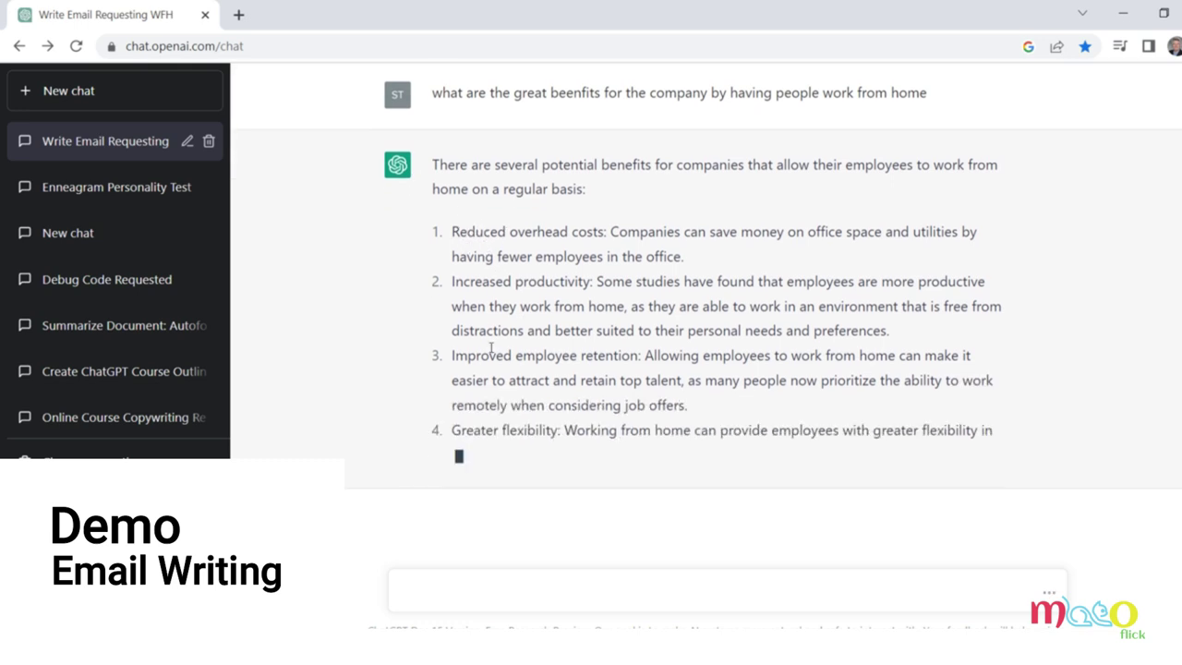
# - Review the listed company benefits, including employee retention, greater flexibility and enhanced collaboration
pyautogui.moveTo(453, 332); pyautogui.dragTo(615, 329)
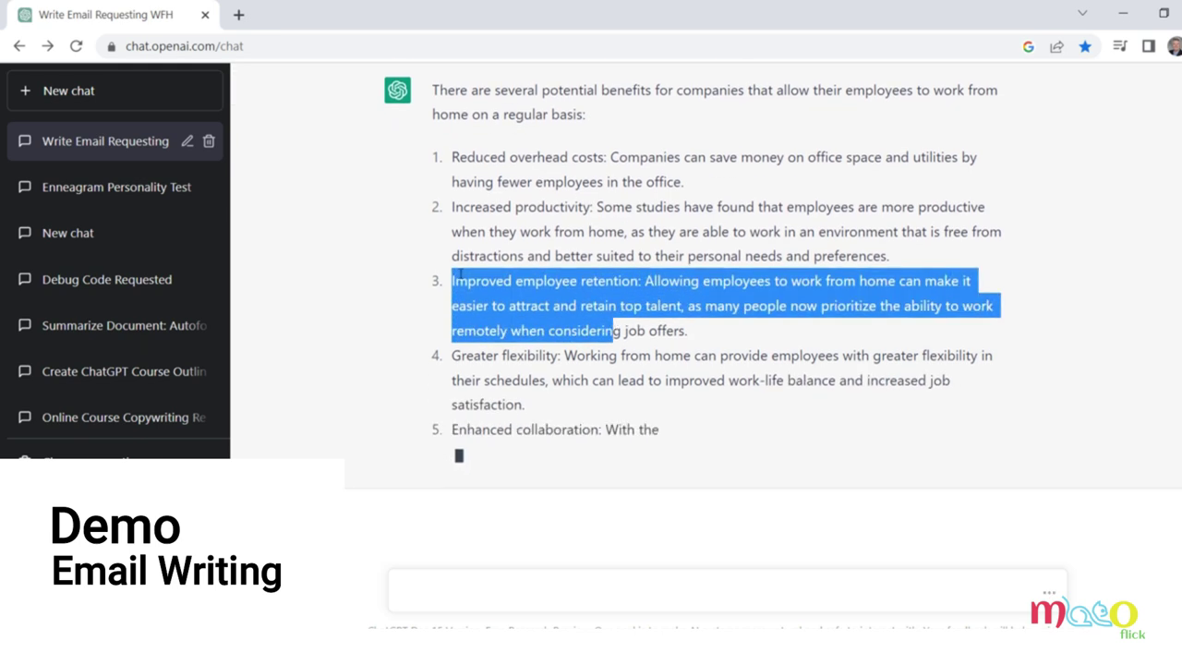
pyautogui.click(337, 283)
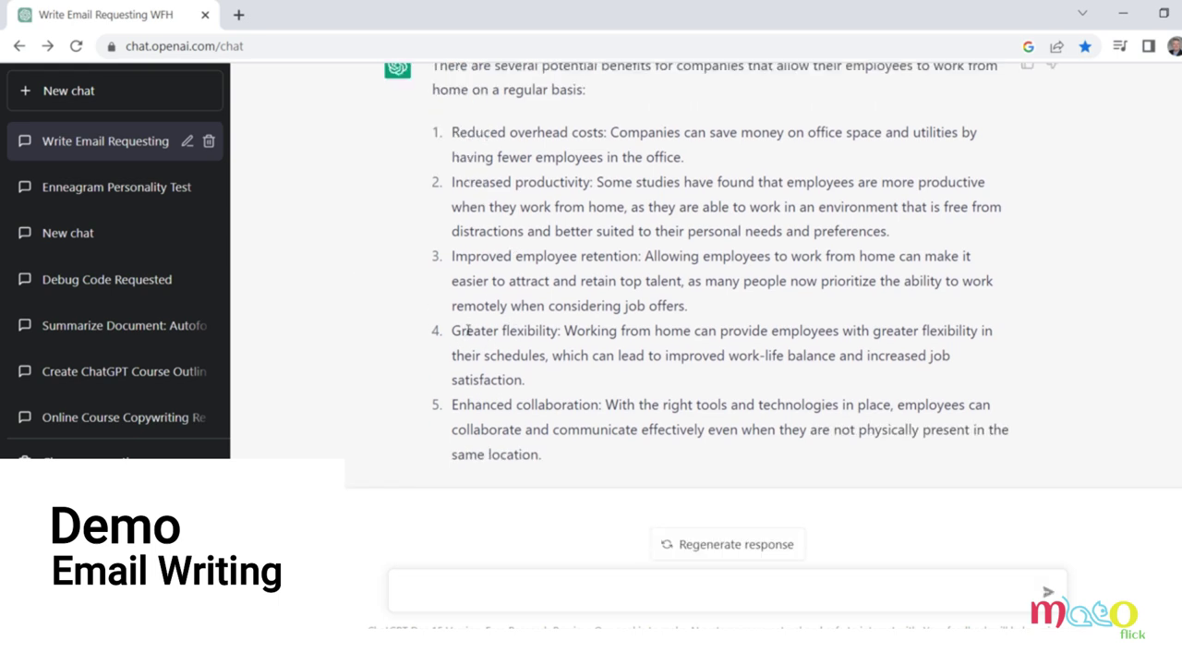
pyautogui.moveTo(468, 330); pyautogui.dragTo(546, 330)
pyautogui.moveTo(505, 405); pyautogui.dragTo(601, 406)
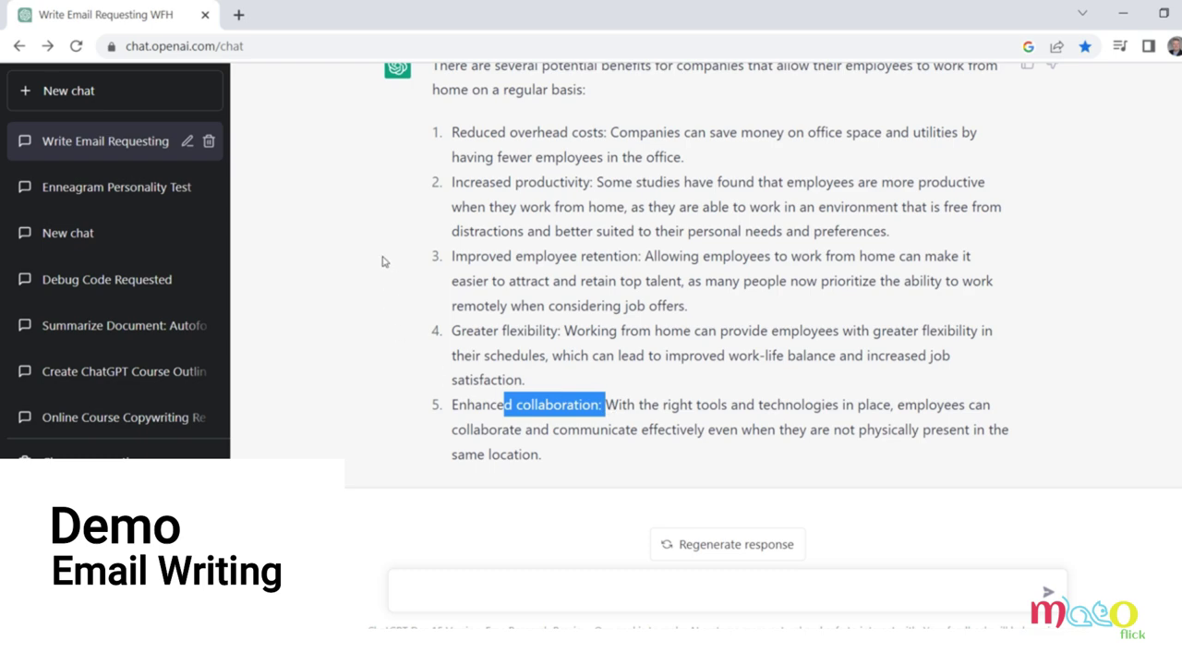
pyautogui.click(364, 270)
pyautogui.scroll(2, 422, 290)
pyautogui.scroll(-2, 430, 298)
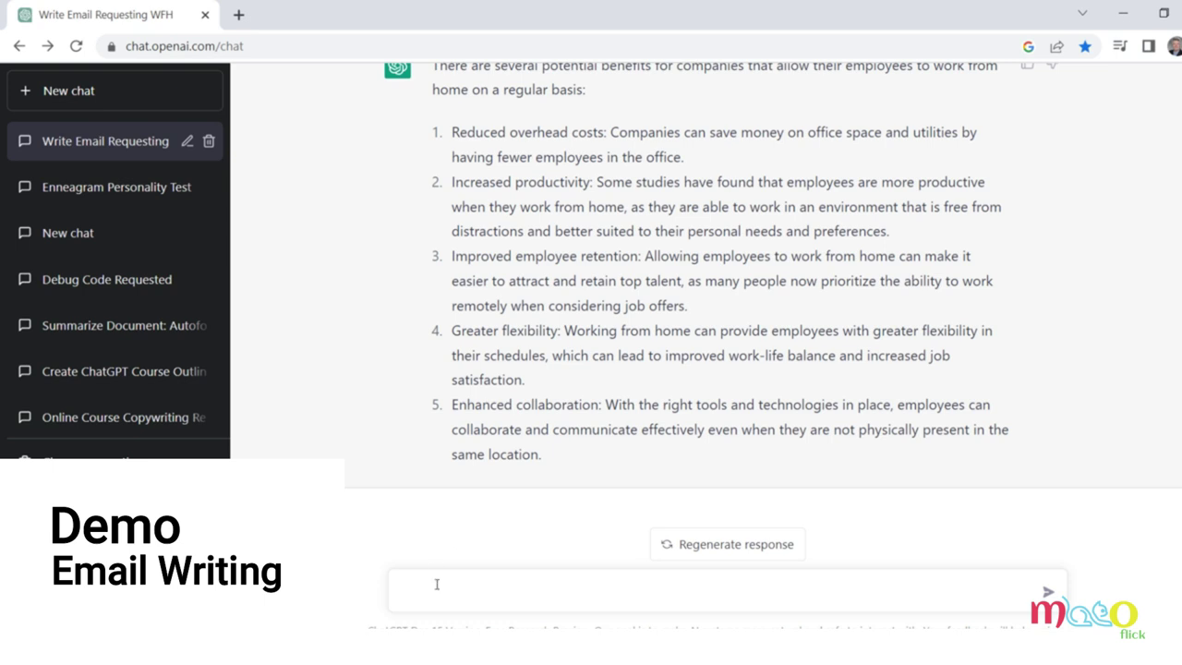
# - Send the prompt "could you write an email welcoming a new employee"
pyautogui.write('em')
pyautogui.press('BackSpace')
pyautogui.press('BackSpace')
pyautogui.press('BackSpace')
pyautogui.press('BackSpace')
pyautogui.write('could you write')
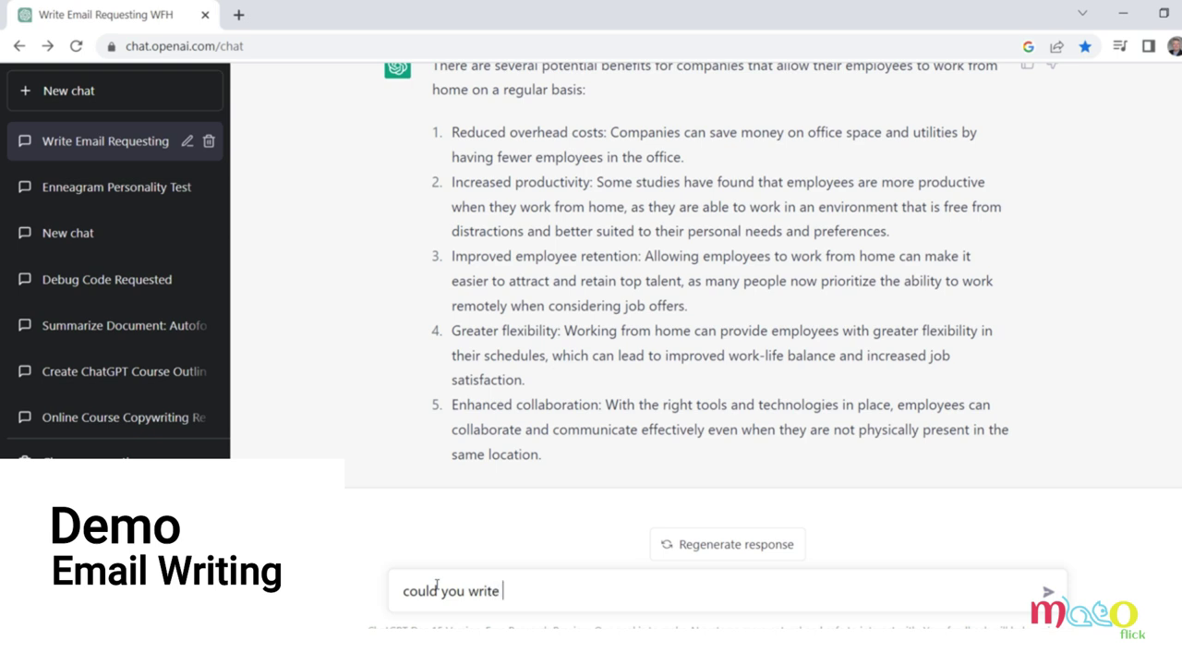
pyautogui.write(' an email welcom')
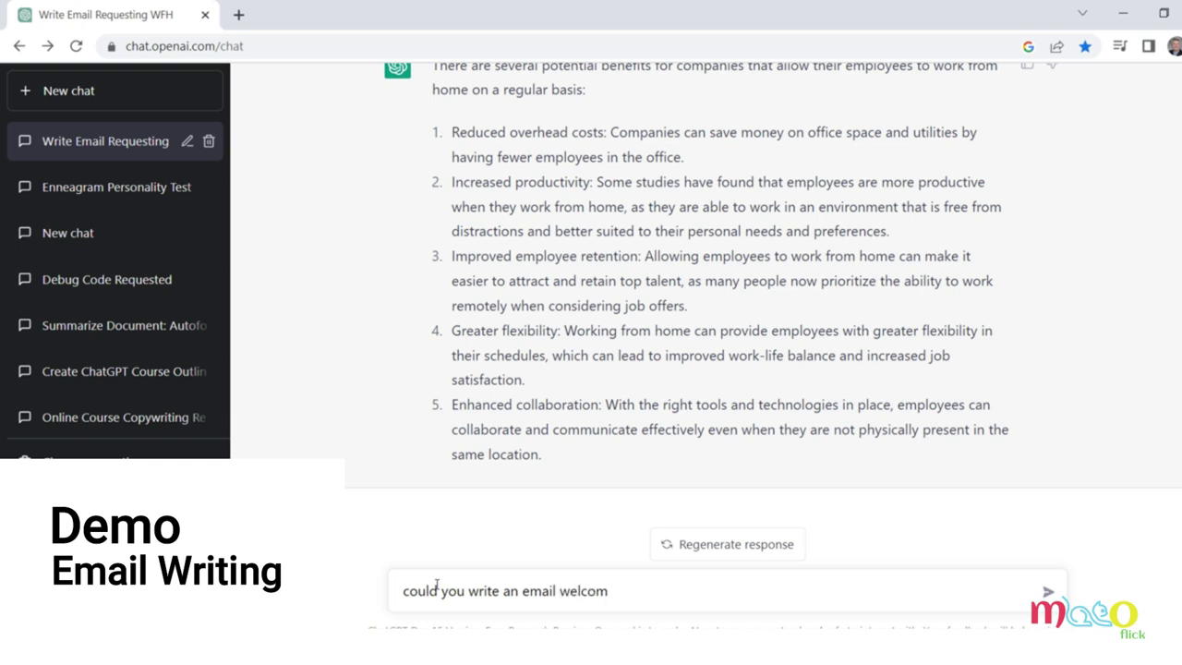
pyautogui.press('BackSpace')
pyautogui.write('ming a new employee')
pyautogui.press('Return')
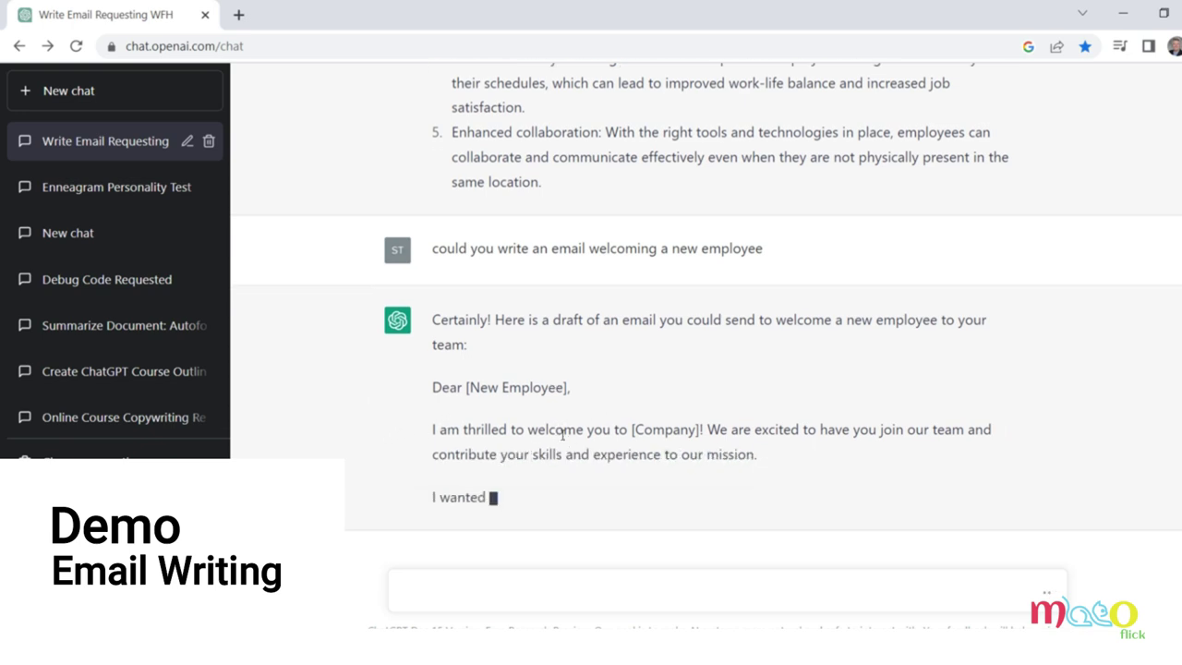
# - Read through the new-employee welcome email, including the introduction, onboarding contact and team paragraphs down to the sign-off
pyautogui.moveTo(442, 369); pyautogui.dragTo(663, 378)
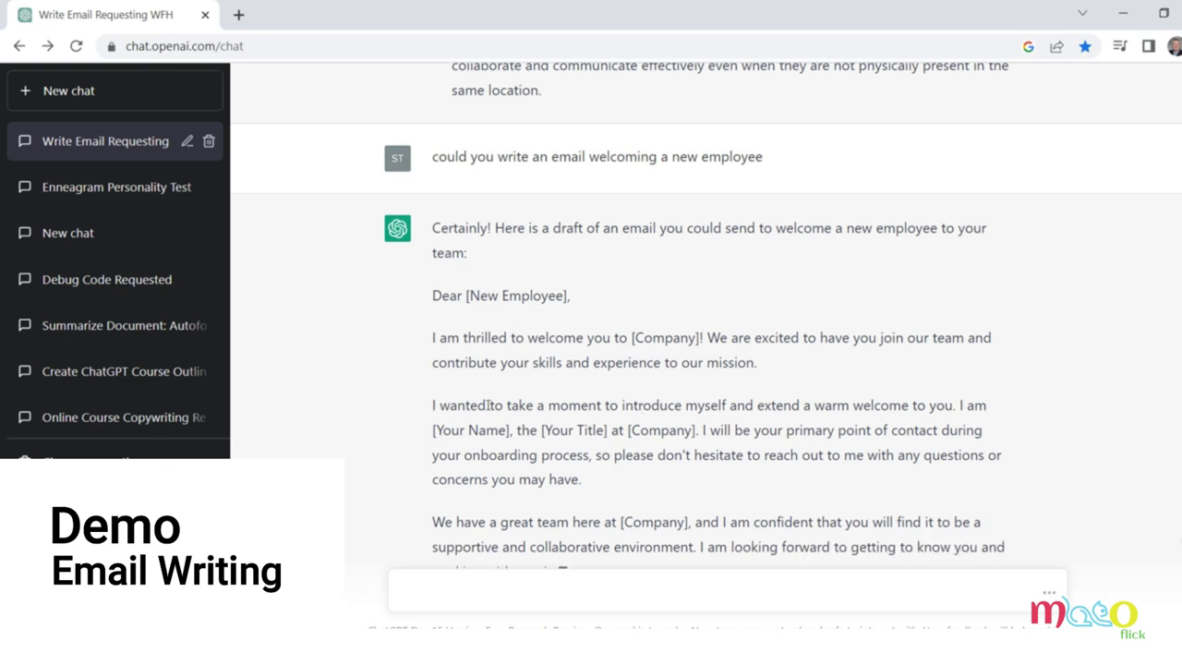
pyautogui.moveTo(764, 433); pyautogui.dragTo(580, 454)
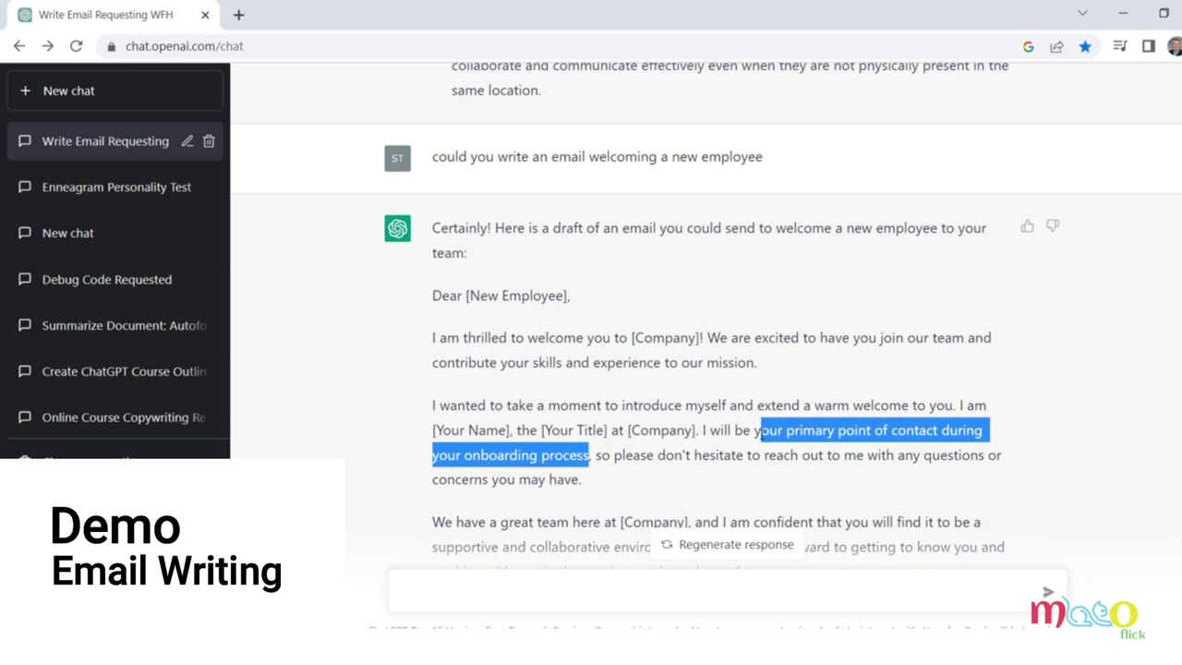
pyautogui.click(763, 436)
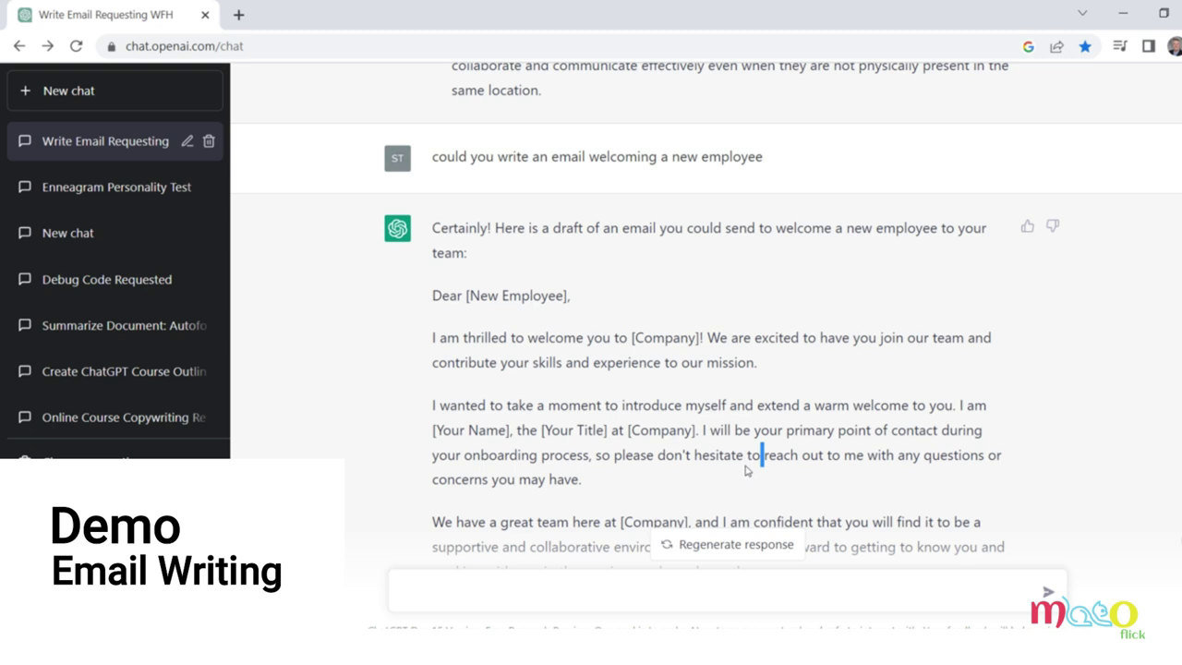
pyautogui.scroll(-3, 627, 389)
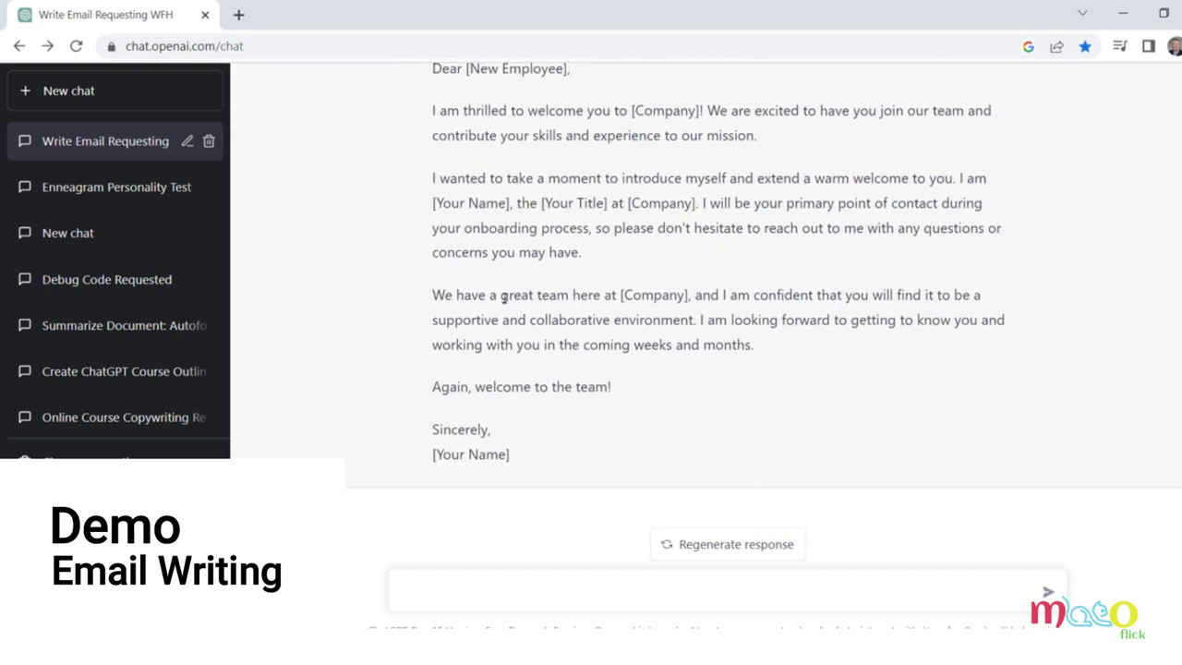
pyautogui.moveTo(501, 296); pyautogui.dragTo(694, 296)
pyautogui.scroll(2, 484, 259)
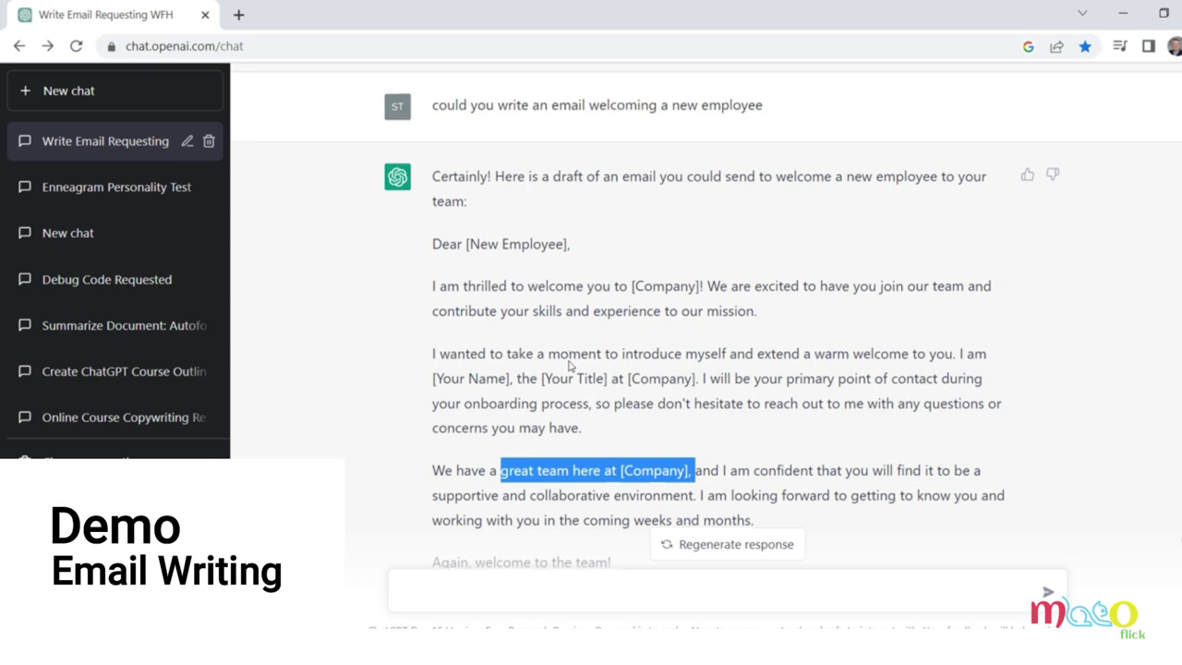
pyautogui.scroll(-2, 576, 435)
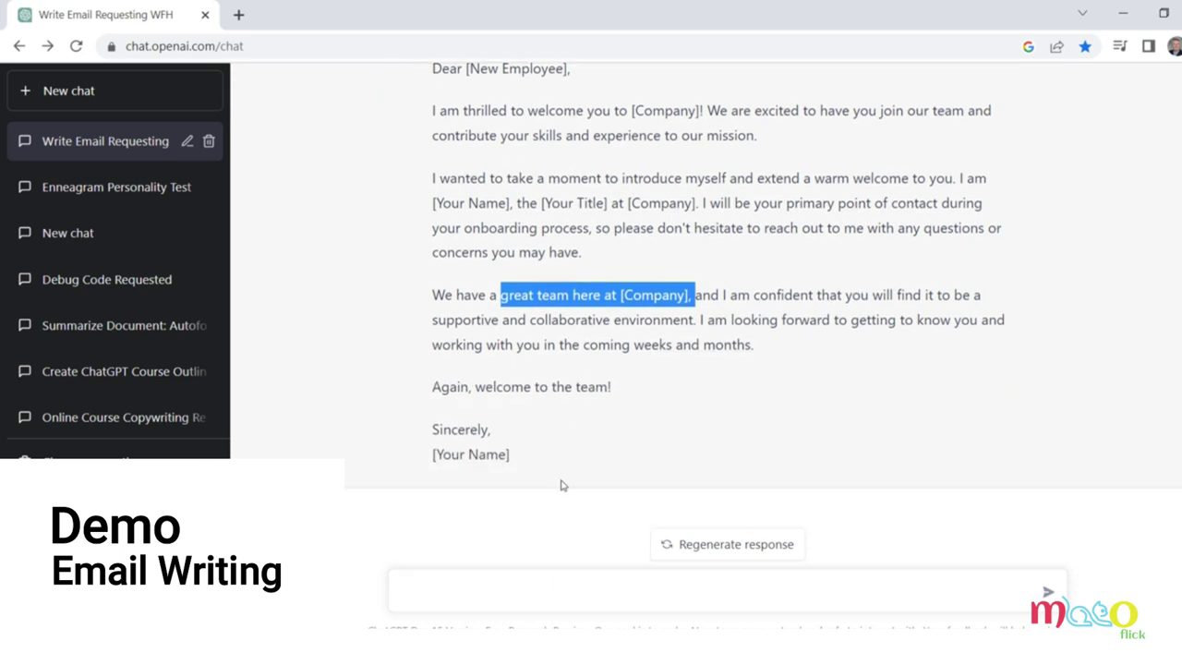
# - Send the prompt "email asking for feedback on should we buy new project managment software" in the same chat
pyautogui.click(466, 591)
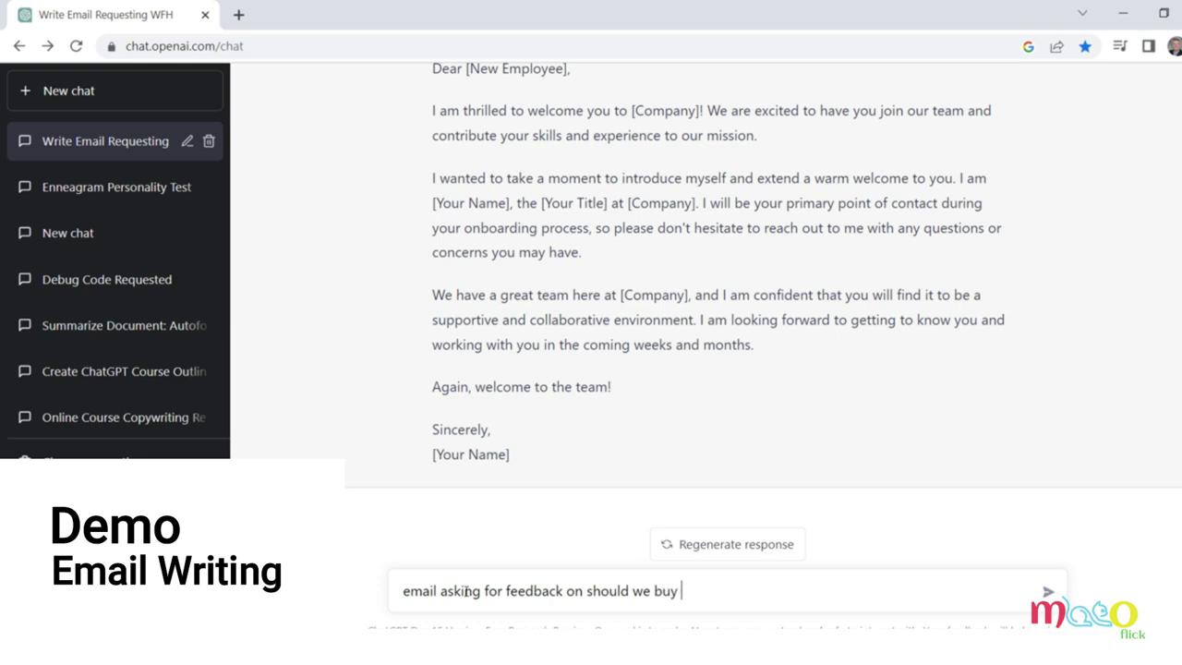
pyautogui.write('managment software')
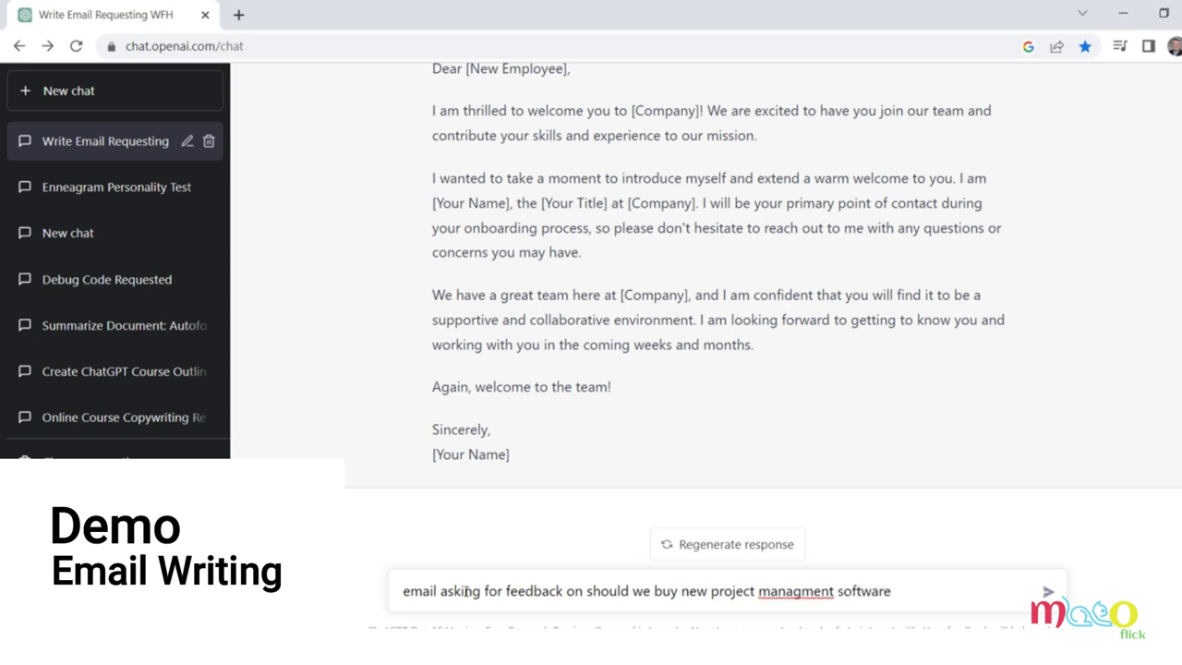
pyautogui.press('Return')
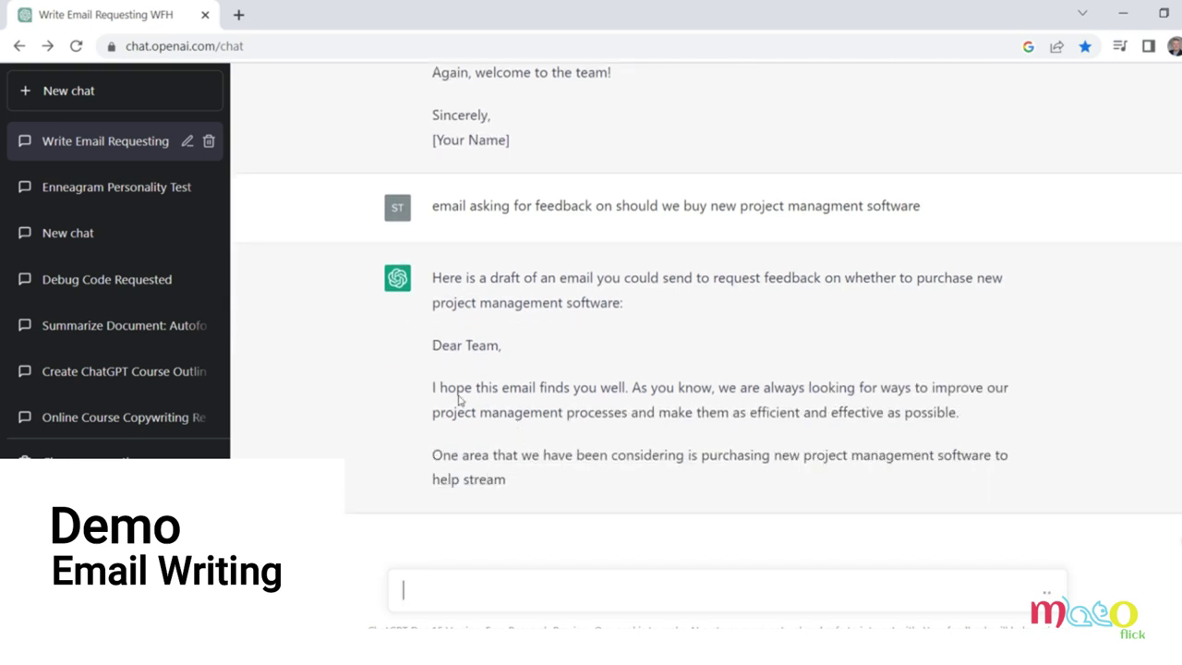
# - Review the software feedback email from its opening line through the survey request to the sign-off
pyautogui.moveTo(440, 388); pyautogui.dragTo(629, 387)
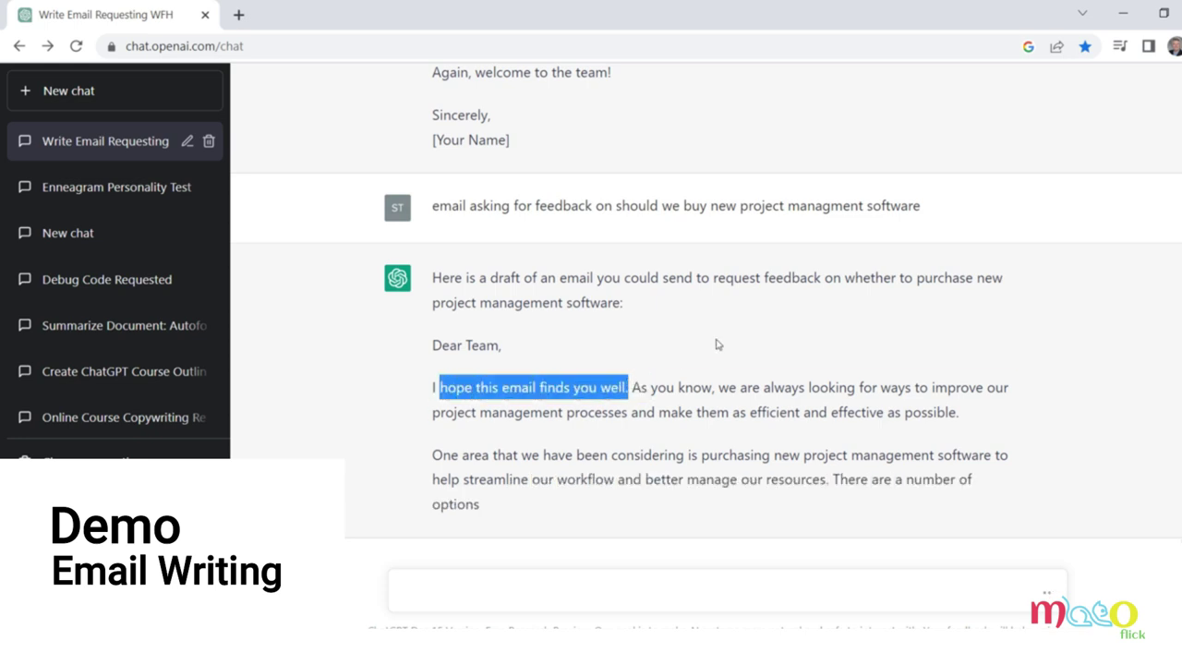
pyautogui.click(717, 344)
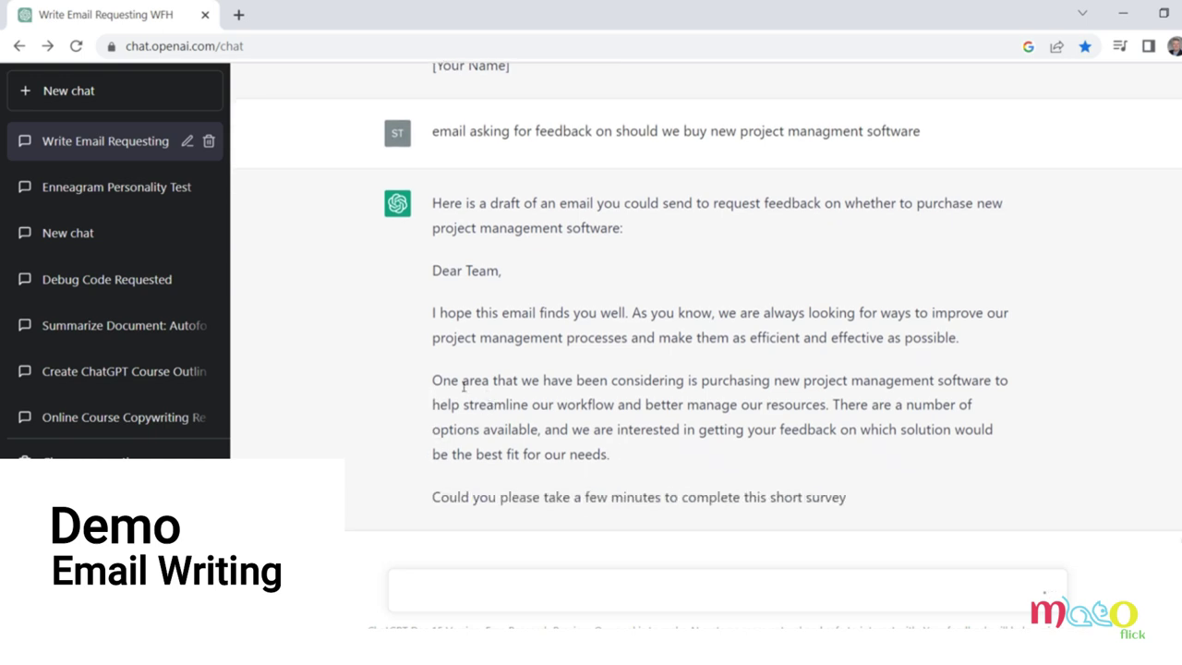
pyautogui.moveTo(467, 380); pyautogui.dragTo(612, 404)
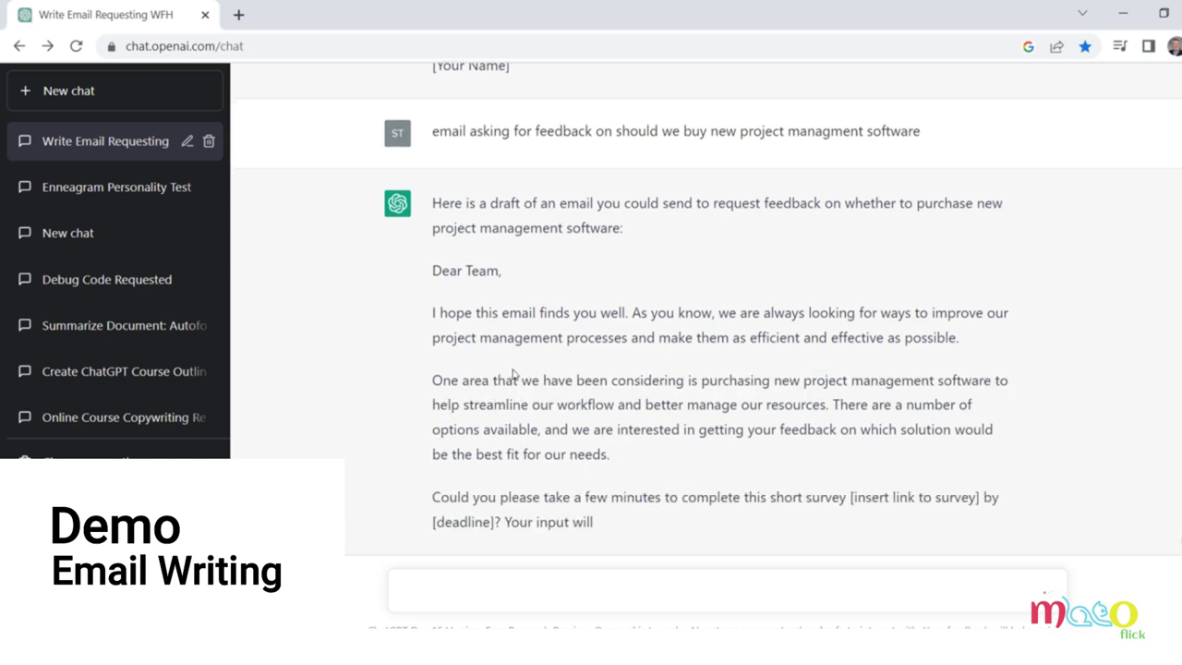
pyautogui.moveTo(552, 379); pyautogui.dragTo(567, 379)
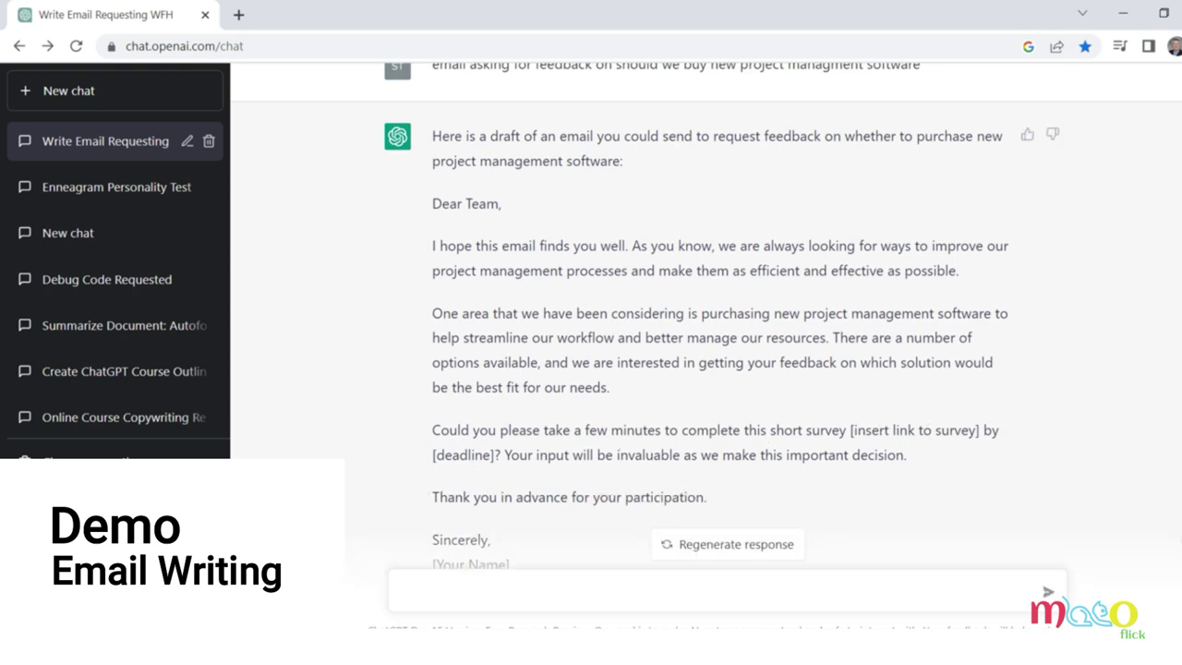
pyautogui.scroll(-1, 720, 304)
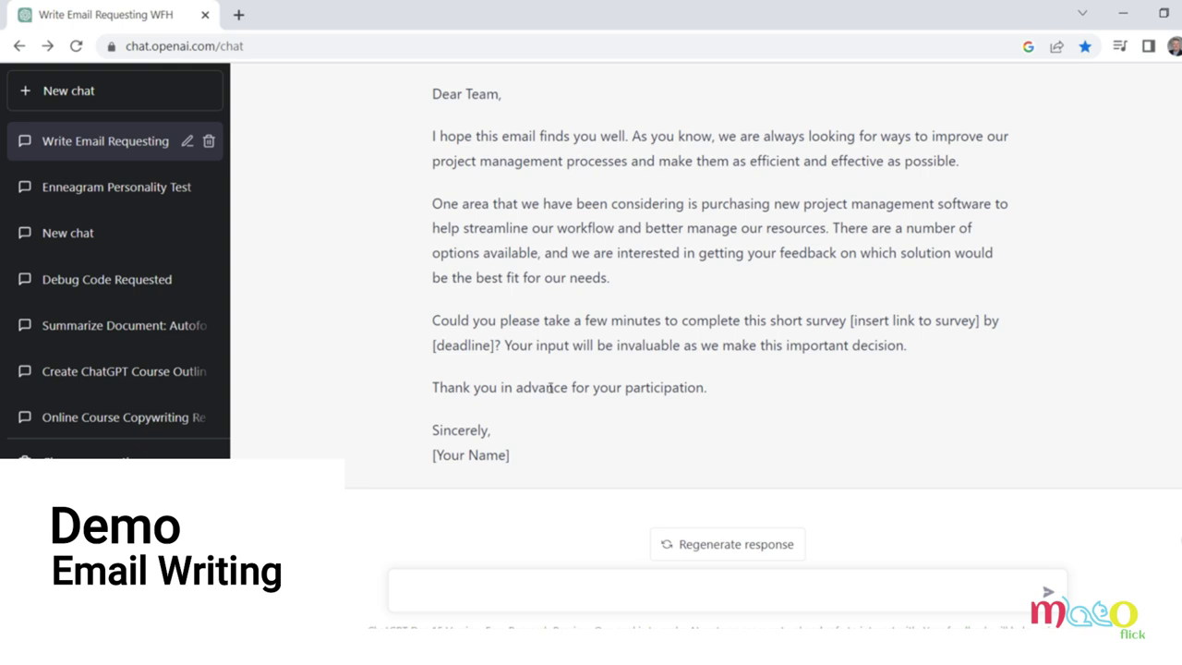
# - Regenerate the project management software feedback email and read the opening paragraphs of the new version
pyautogui.click(723, 545)
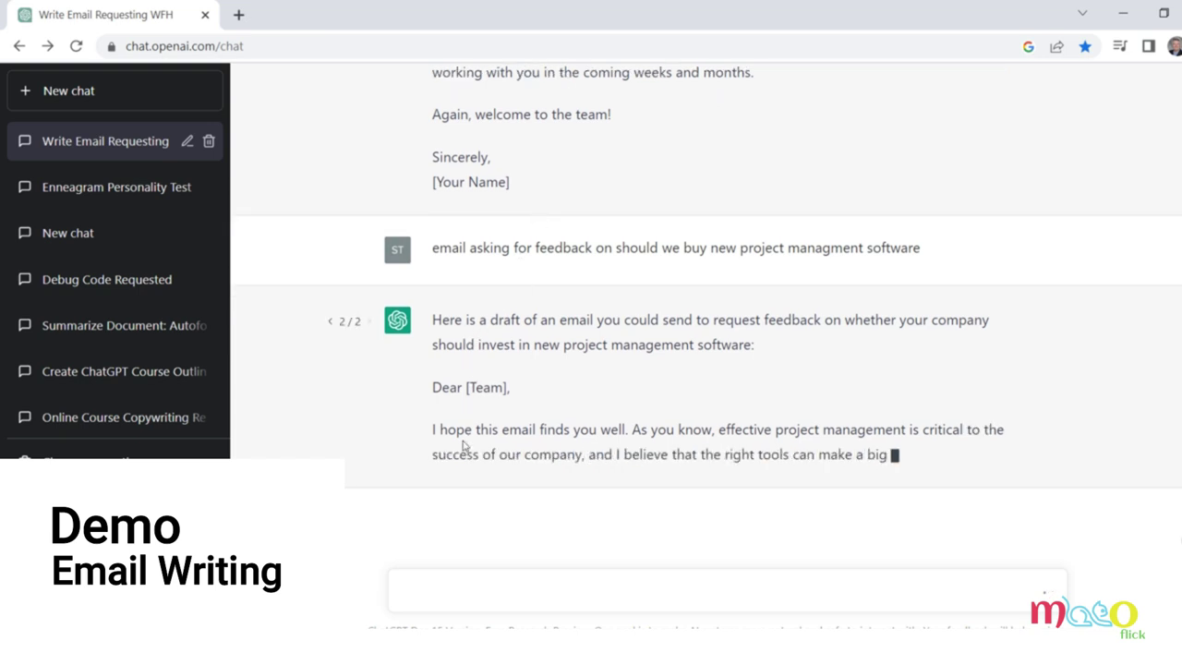
pyautogui.moveTo(451, 432); pyautogui.dragTo(647, 430)
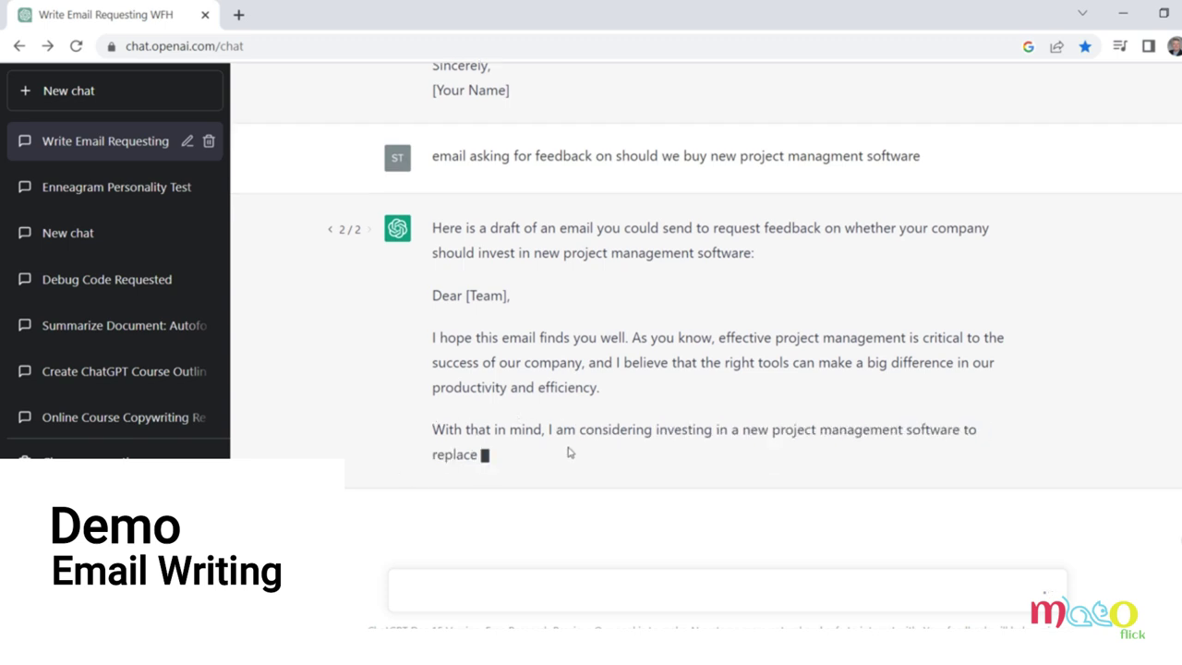
pyautogui.moveTo(432, 430); pyautogui.dragTo(960, 431)
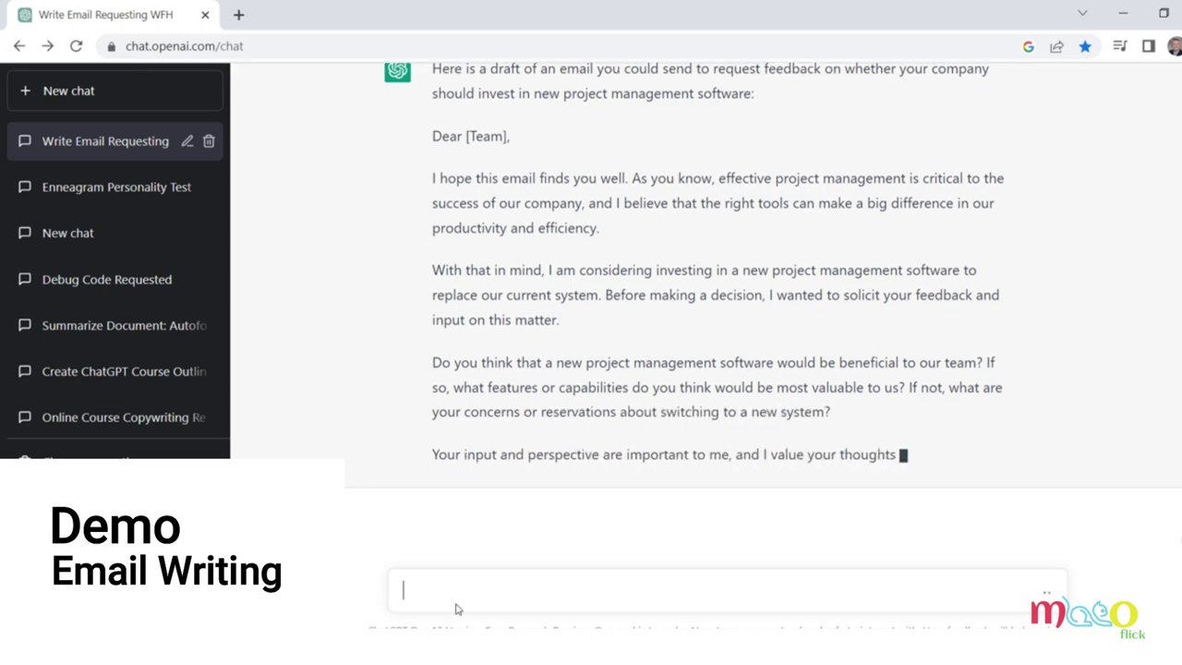
# - Send the prompt "email asking for a raise" in the same chat
pyautogui.write('email asking for a raise')
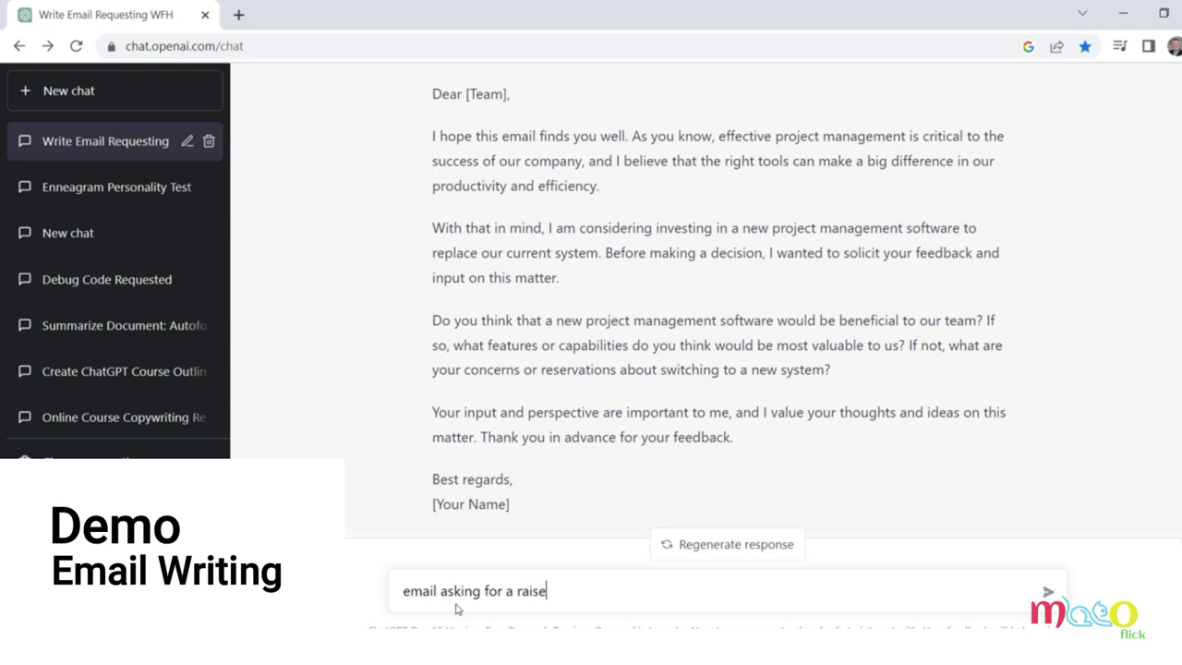
pyautogui.press('Return')
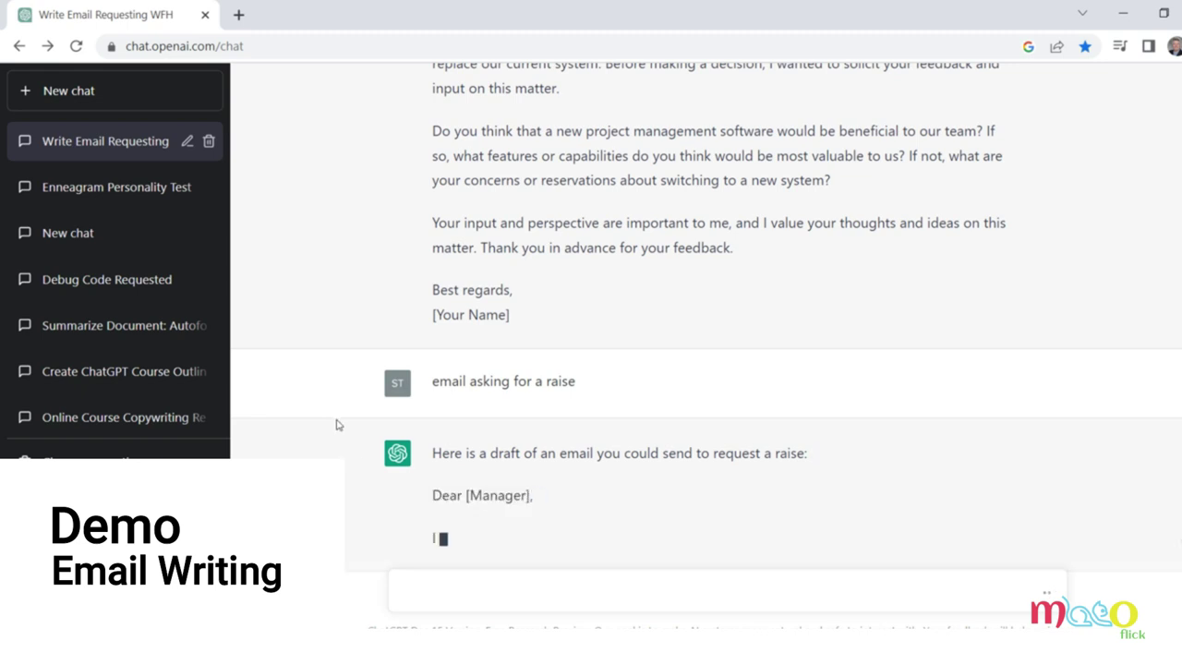
# - Read the raise request email, focusing on the meeting request, years with the company, contributions and closing thanks
pyautogui.moveTo(360, 458); pyautogui.dragTo(557, 434)
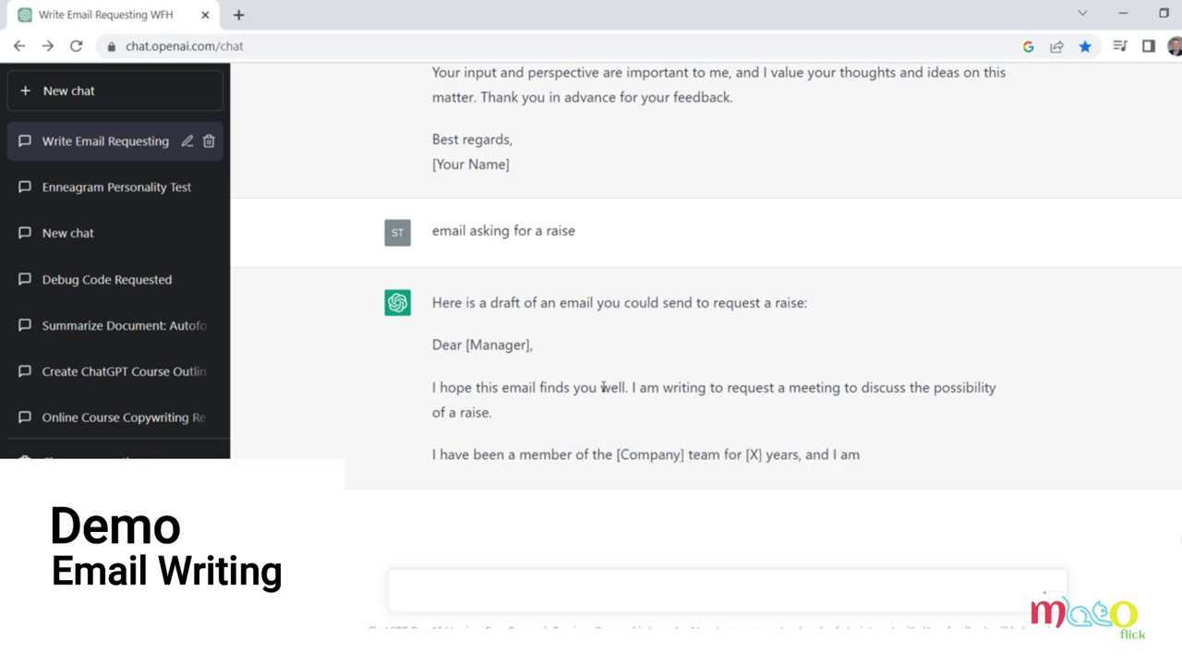
pyautogui.moveTo(617, 389); pyautogui.dragTo(499, 389)
pyautogui.click(633, 417)
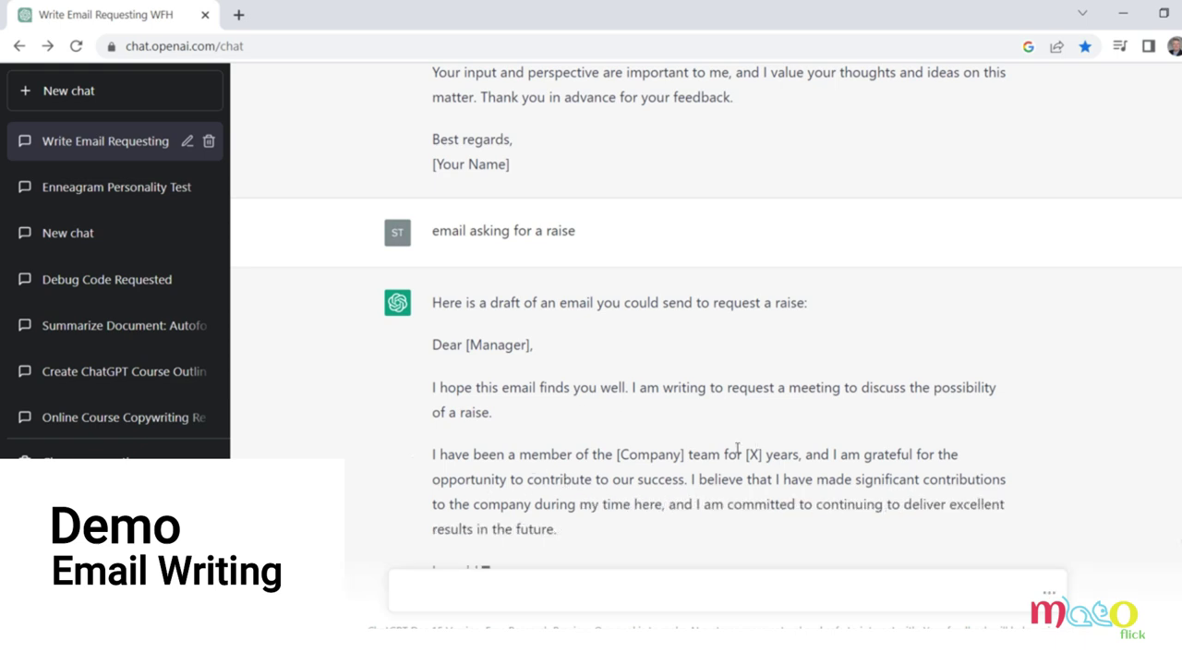
pyautogui.moveTo(616, 454); pyautogui.dragTo(910, 453)
pyautogui.moveTo(711, 504); pyautogui.dragTo(793, 478)
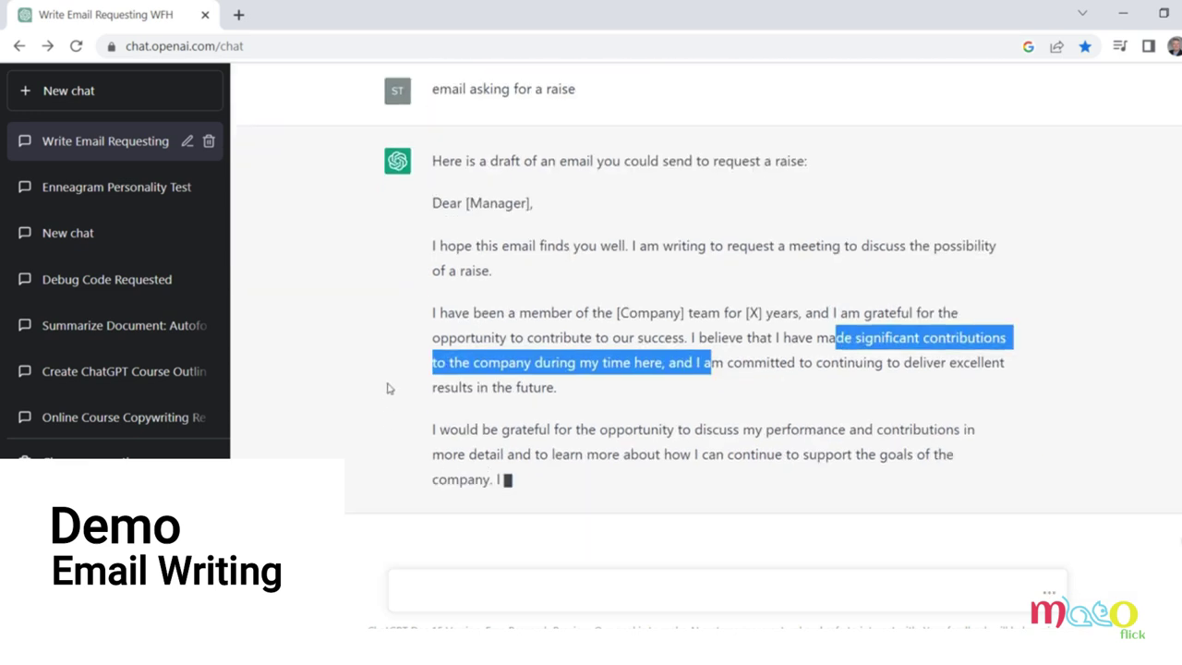
pyautogui.click(388, 386)
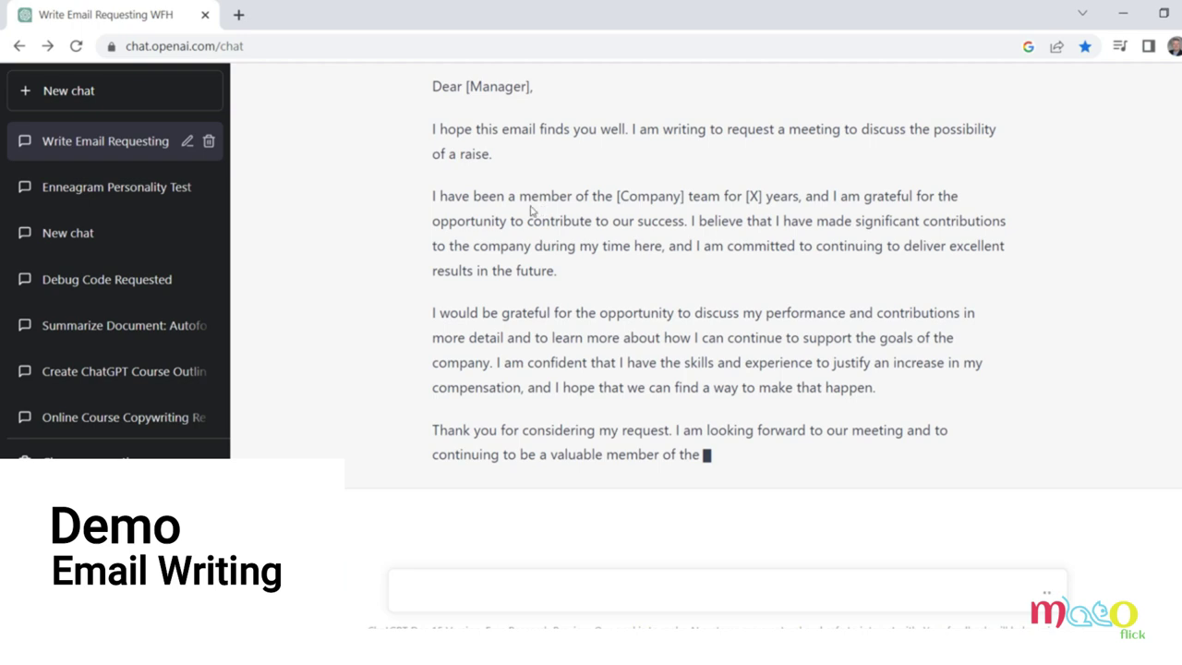
pyautogui.moveTo(497, 155); pyautogui.dragTo(644, 363)
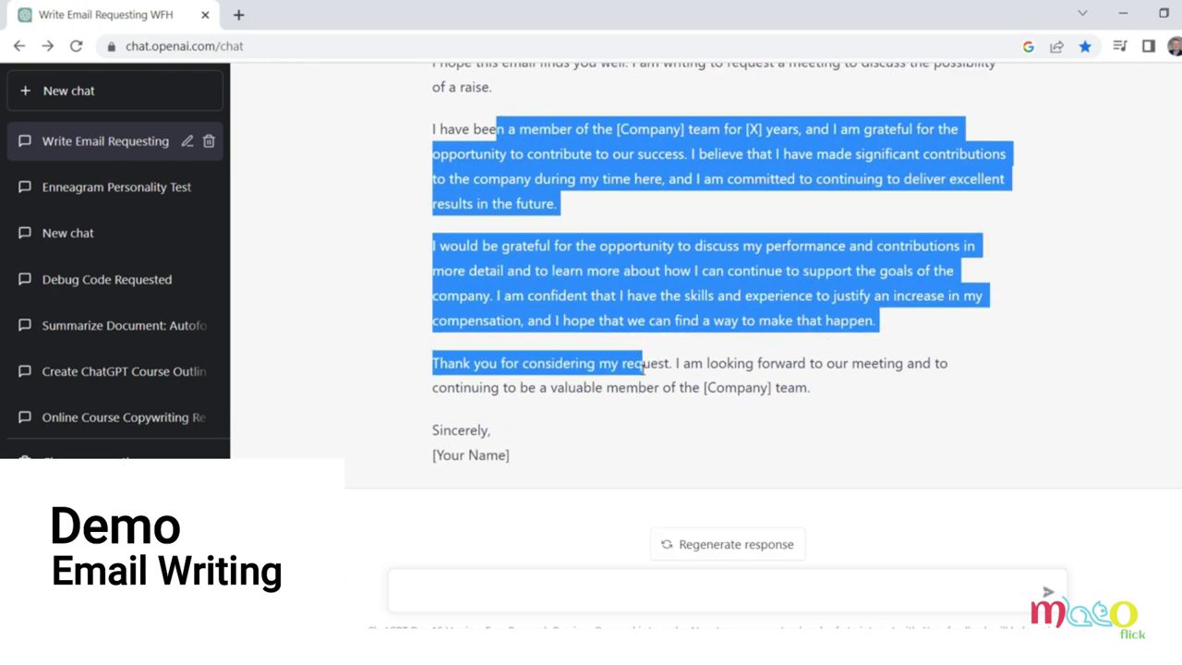
# - Clear the text selection and send the prompt "resignation email"
pyautogui.click(351, 320)
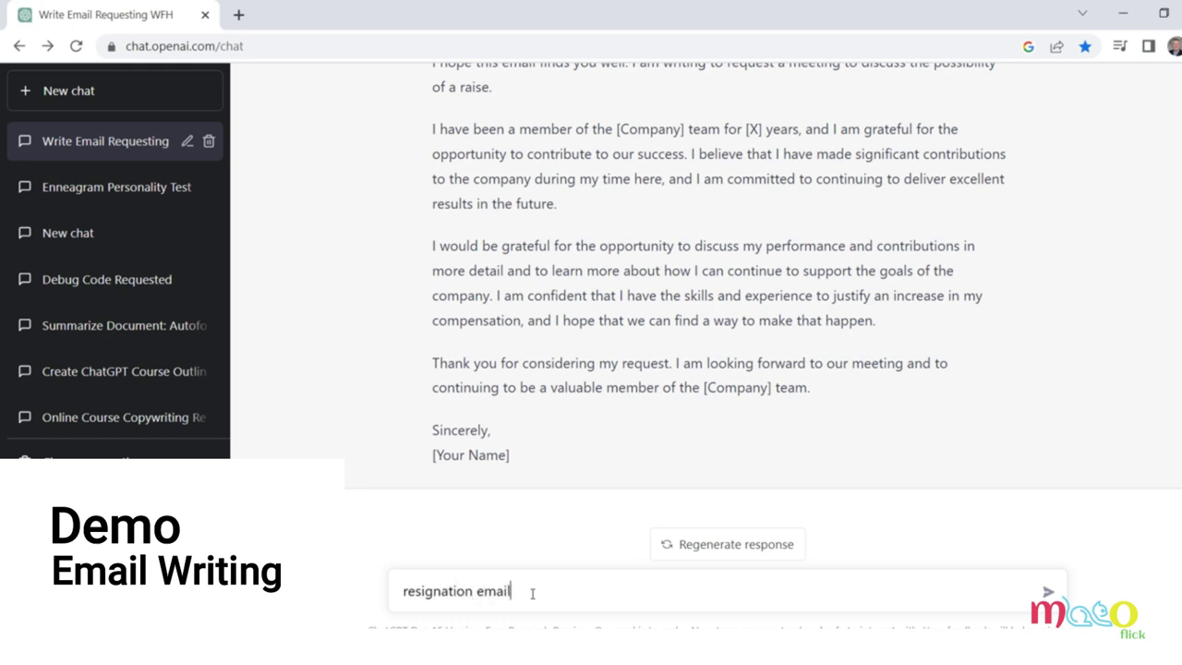
pyautogui.press('Return')
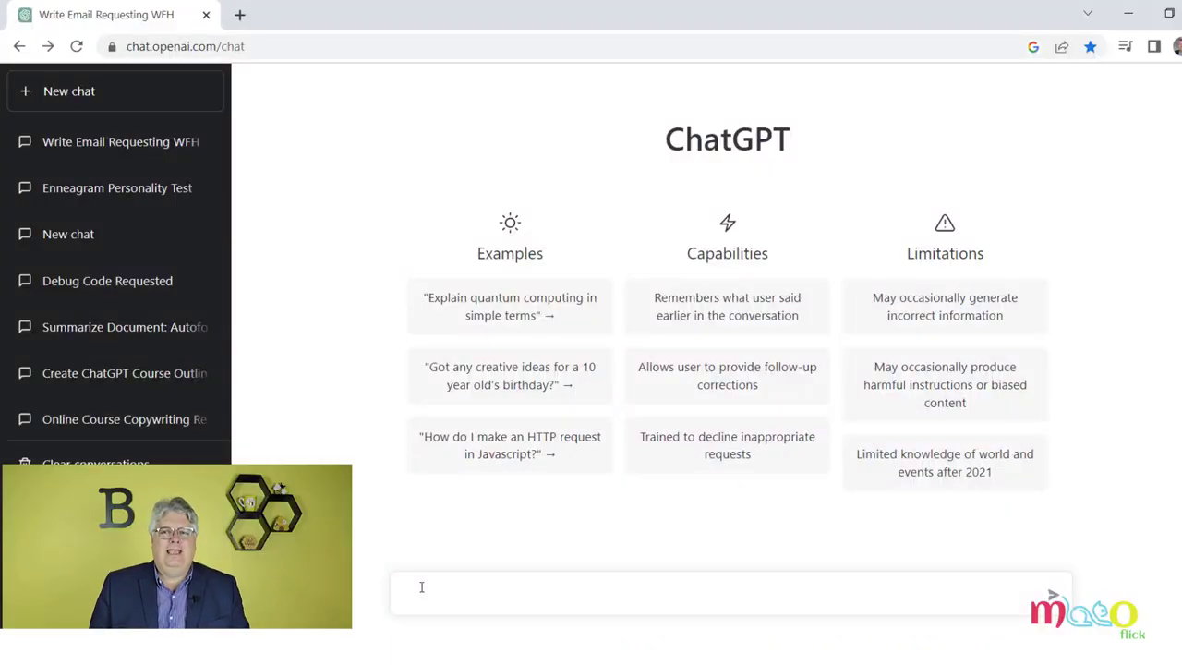
# - In the new chat, send the prompt "could you give me an outline of a well written business case", with its spelling corrected
pyautogui.write('could you give me an outlin')
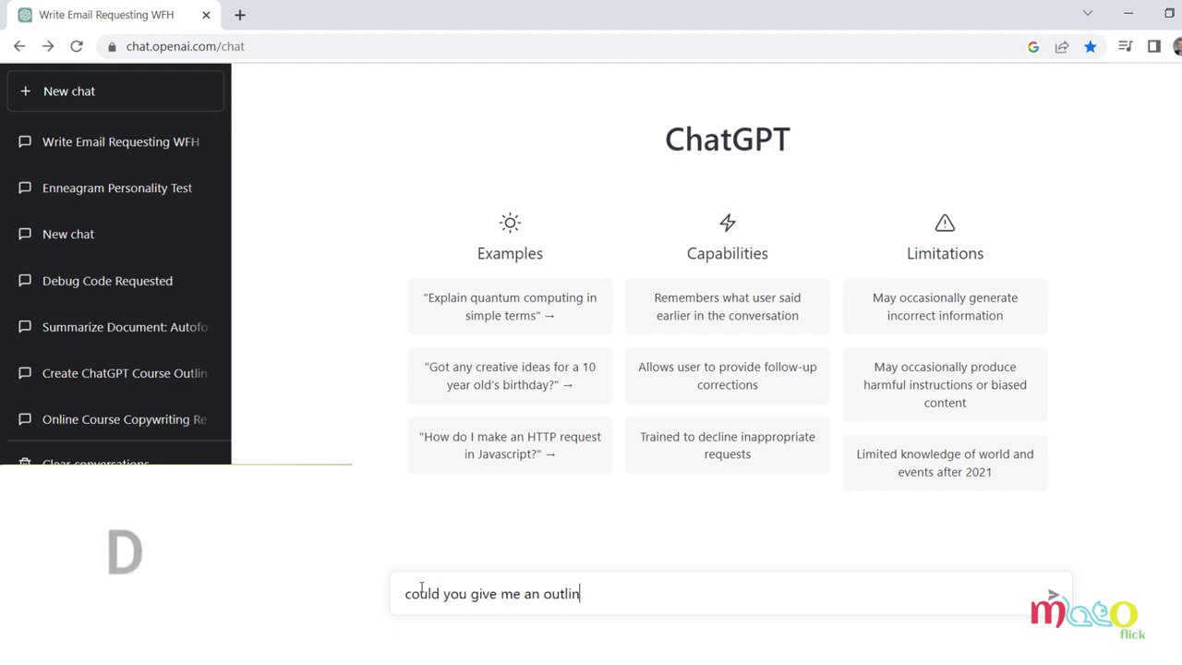
pyautogui.write('e of a well')
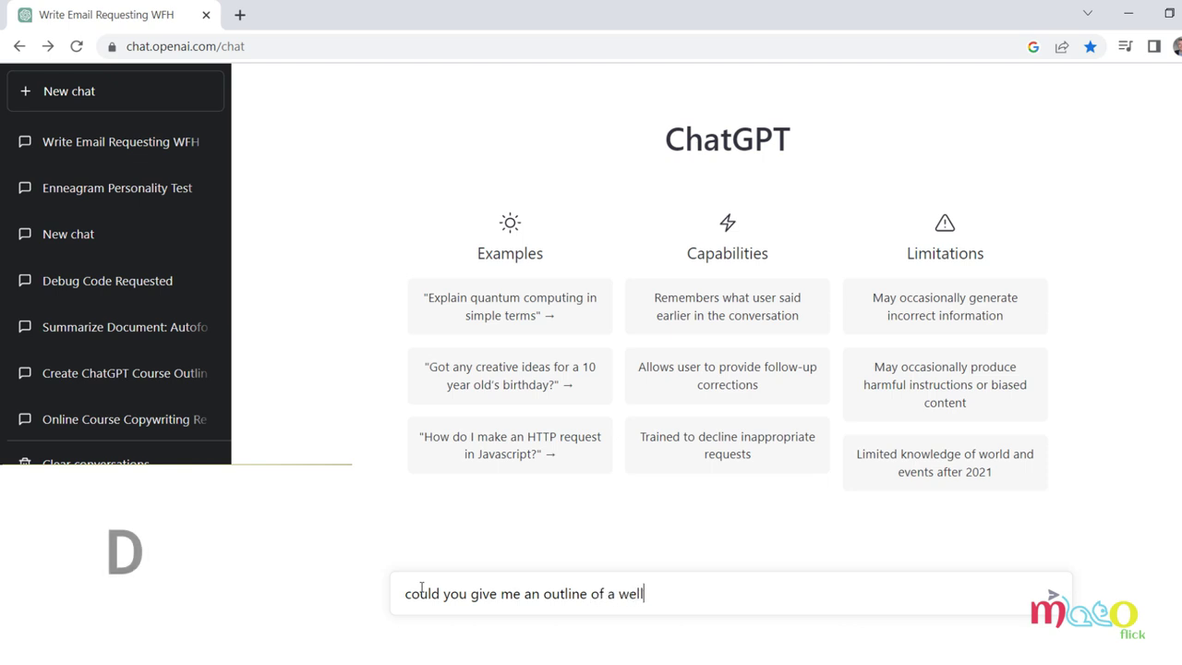
pyautogui.write(' wrtten bu')
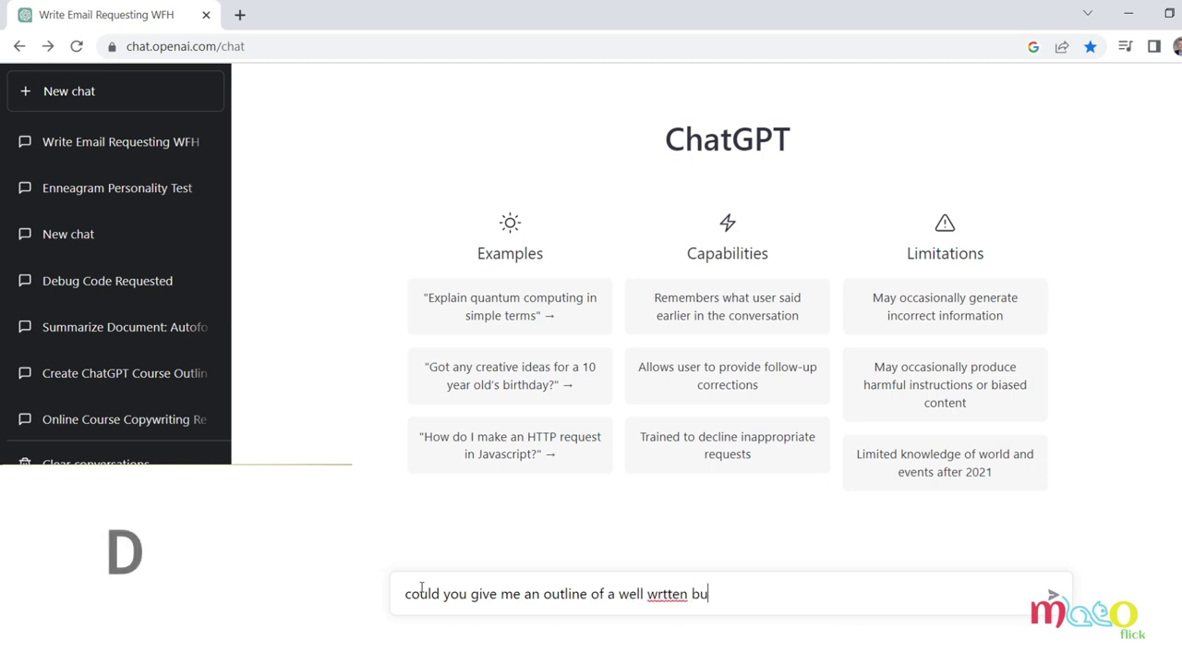
pyautogui.write('siness case')
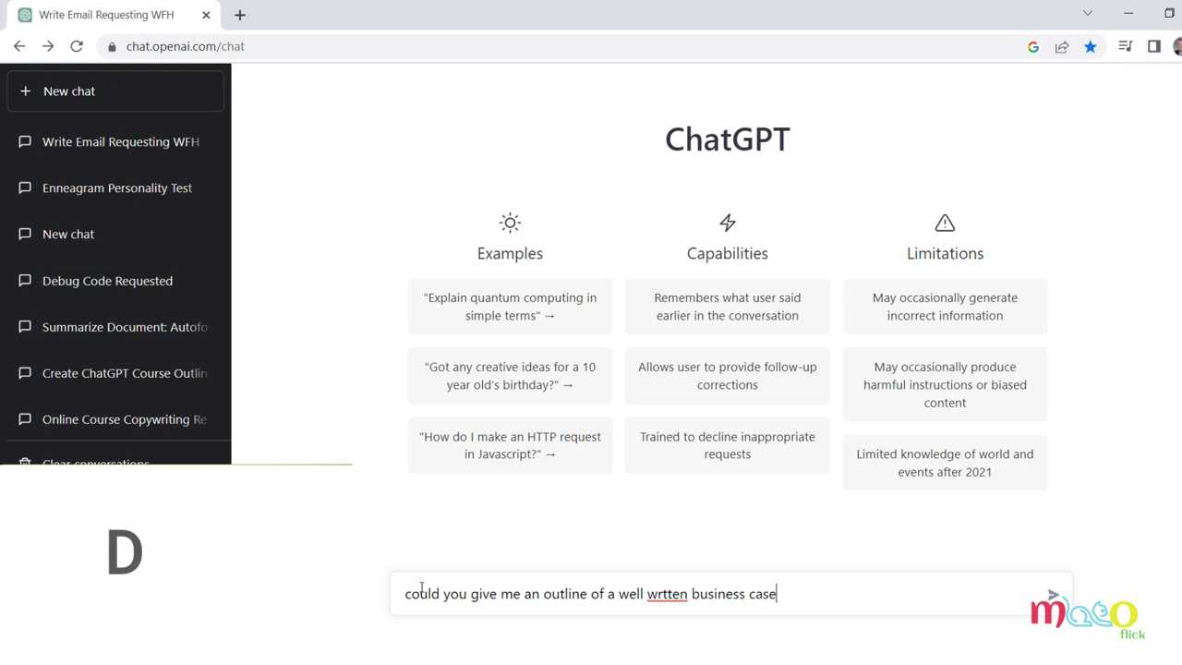
pyautogui.rightClick(671, 595)
pyautogui.click(722, 409)
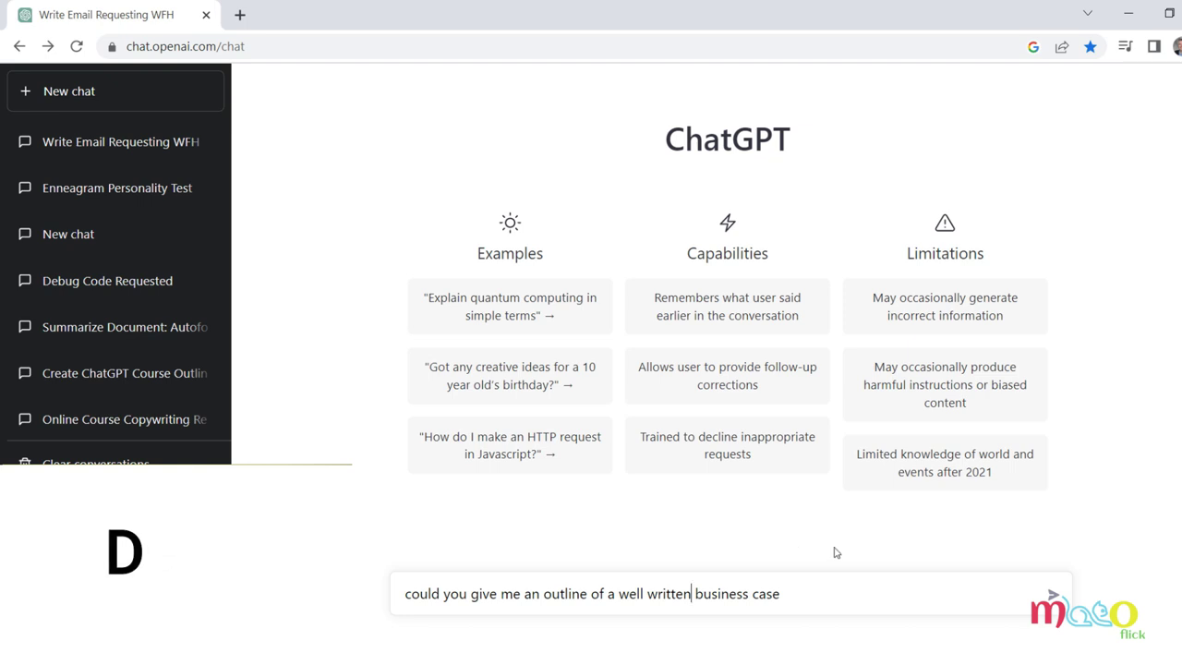
pyautogui.click(1052, 595)
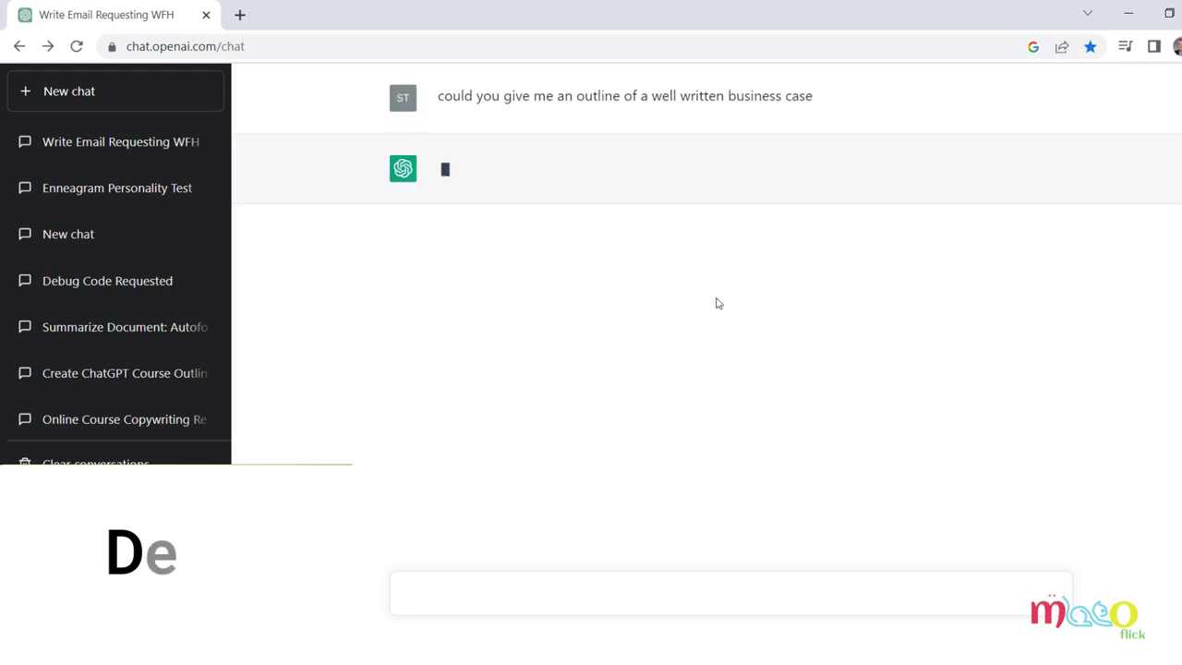
# - Look over the wording "well written business case" in the sent prompt while the outline is generated
pyautogui.moveTo(724, 102); pyautogui.dragTo(786, 101)
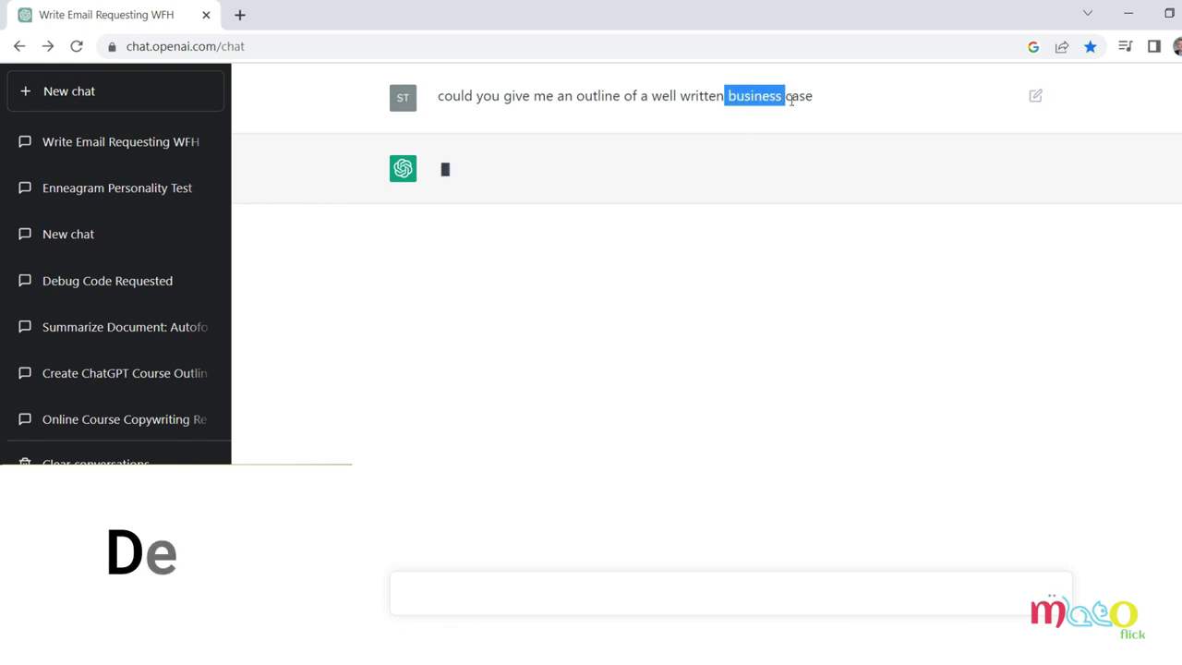
pyautogui.click(906, 109)
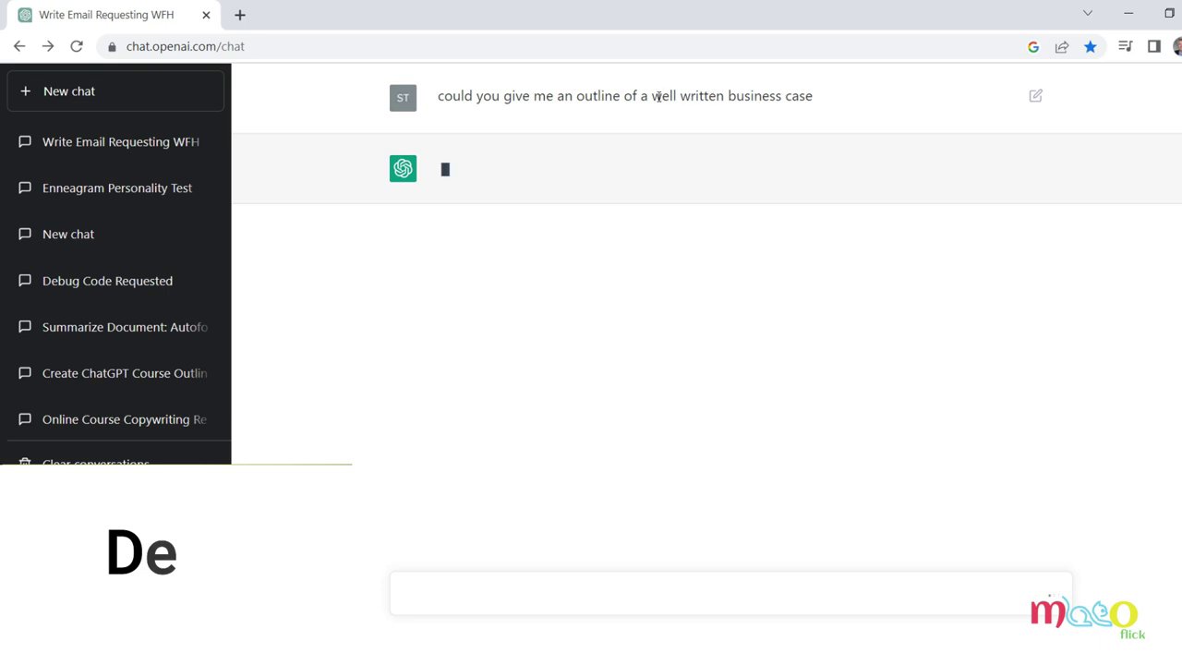
pyautogui.moveTo(662, 96); pyautogui.dragTo(813, 96)
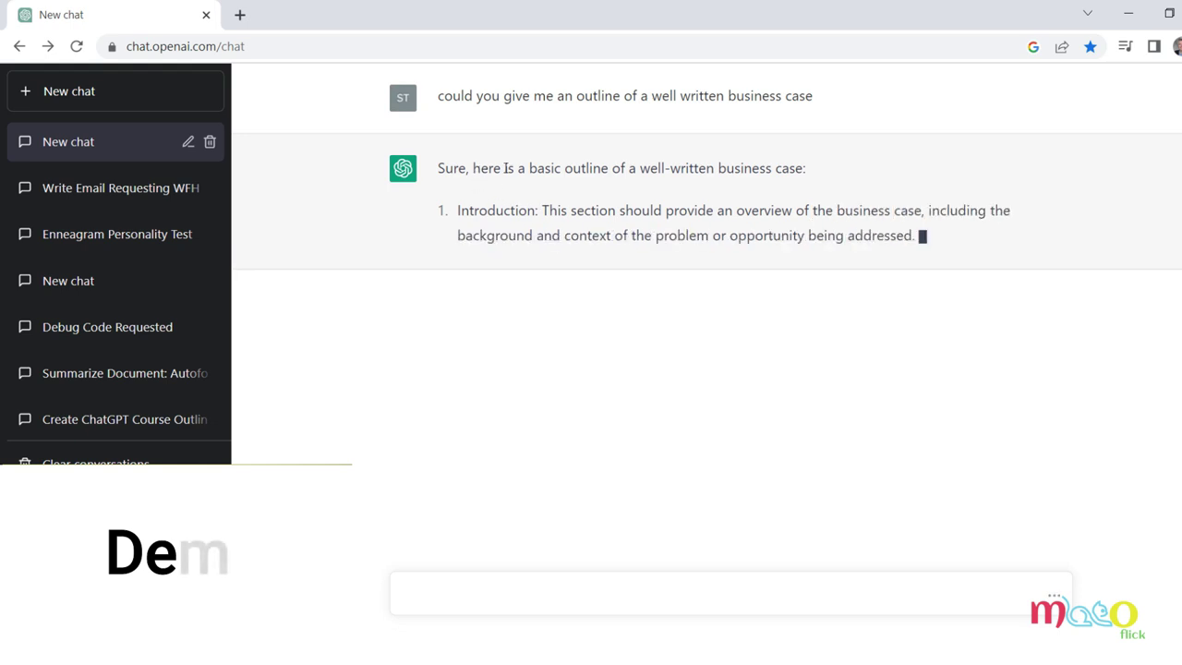
# - Read the business case outline as it is generated, focusing on the introduction, problem or opportunity statement, objectives and alternatives sections
pyautogui.moveTo(628, 168); pyautogui.dragTo(689, 168)
pyautogui.moveTo(470, 210); pyautogui.dragTo(541, 211)
pyautogui.moveTo(510, 261); pyautogui.dragTo(610, 260)
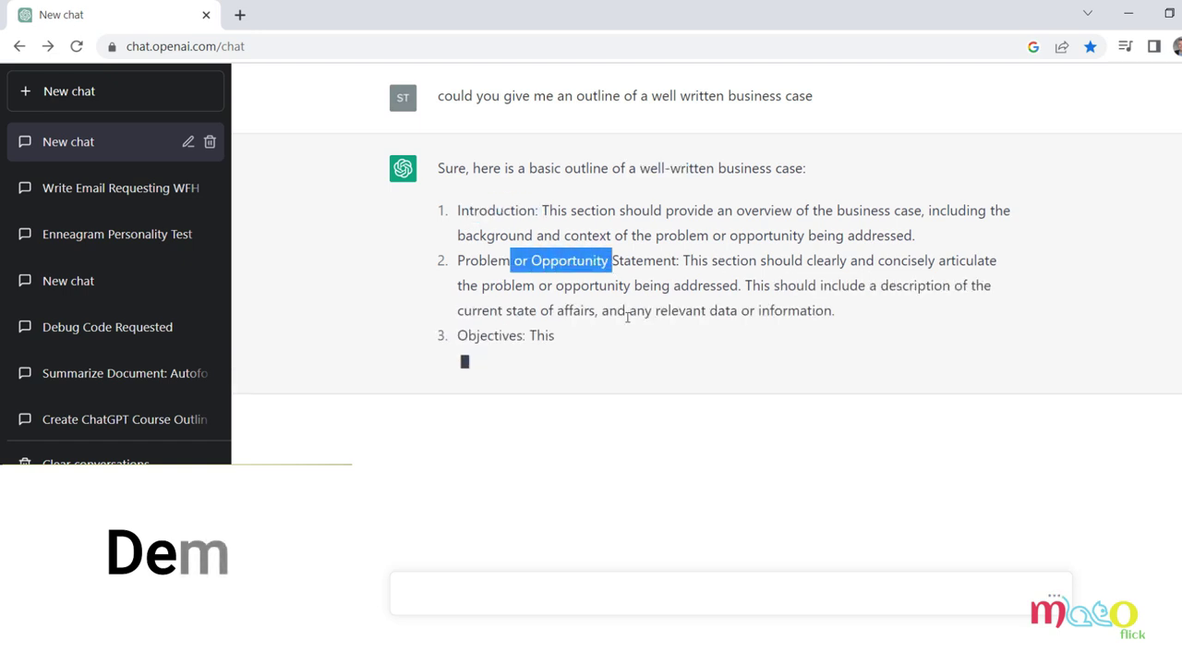
pyautogui.moveTo(533, 358); pyautogui.dragTo(619, 361)
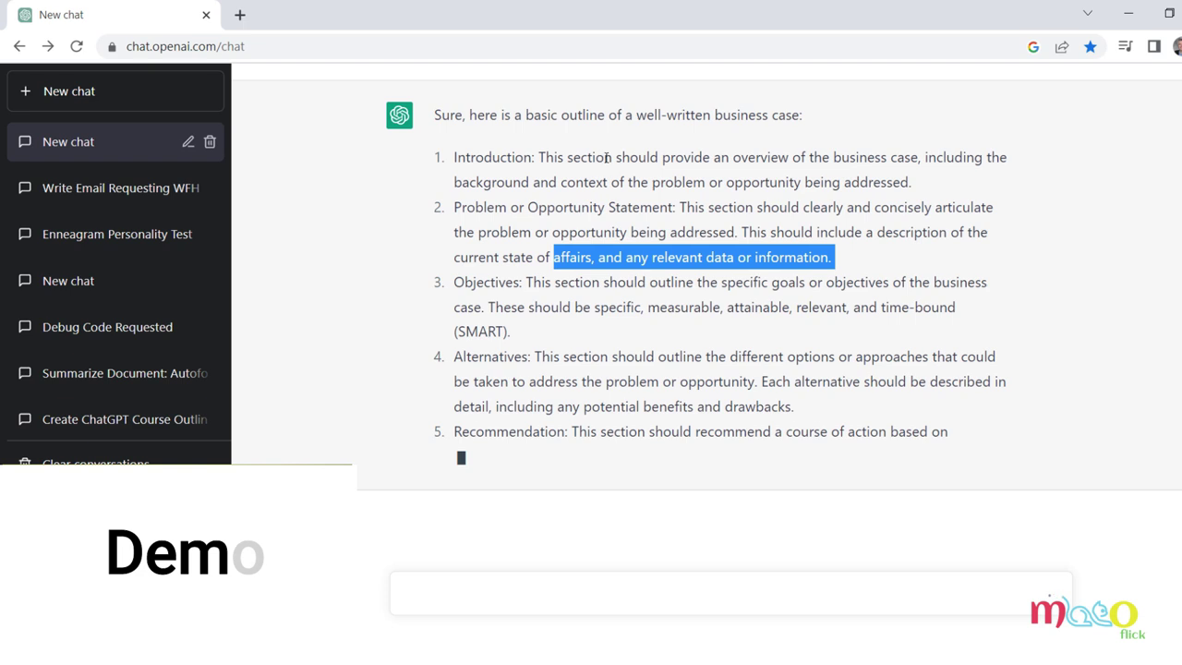
pyautogui.moveTo(621, 159); pyautogui.dragTo(746, 157)
pyautogui.click(617, 374)
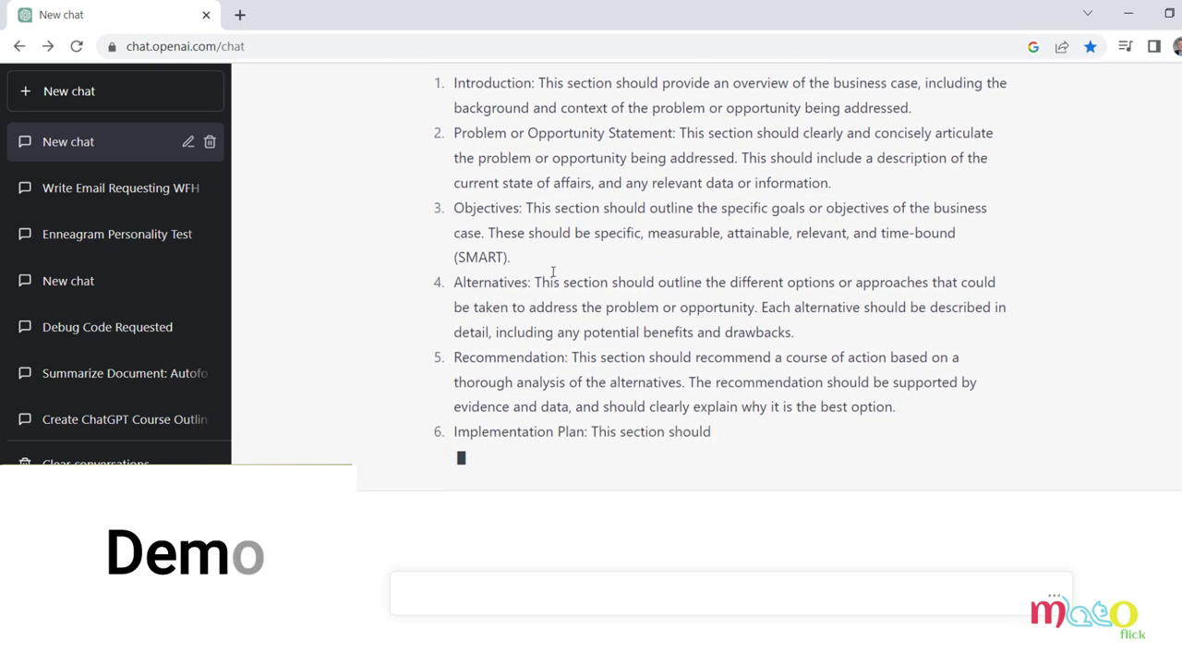
pyautogui.scroll(2, 387, 377)
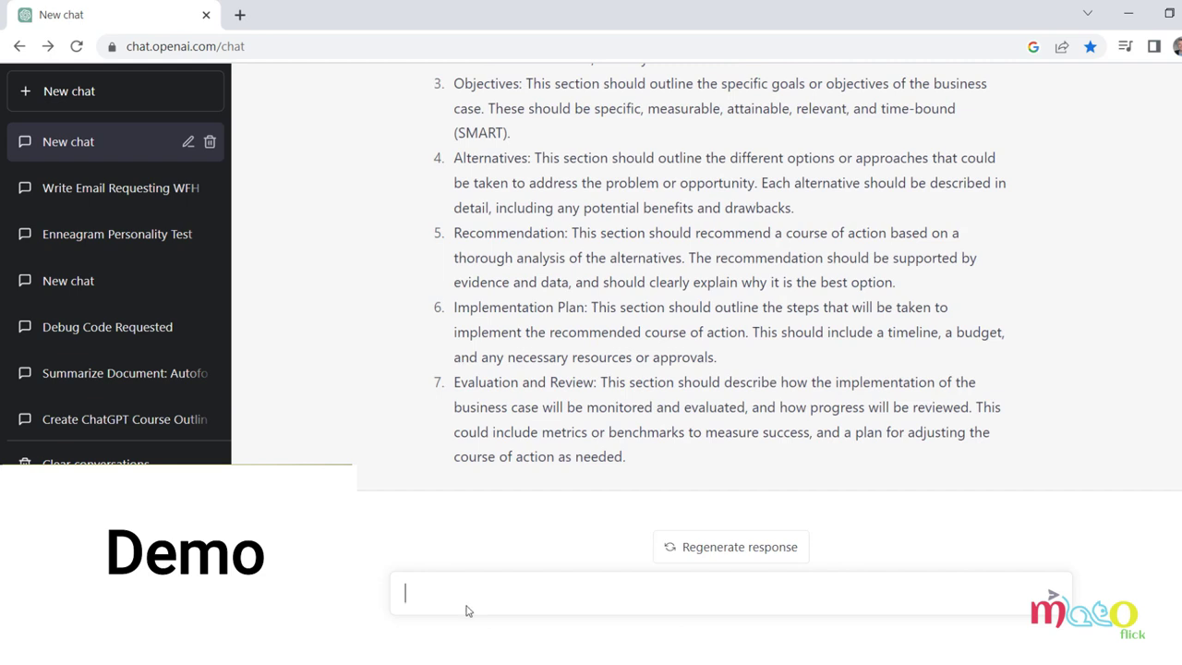
# - Send the follow-up prompt "for a business case what is included in ane xcutive summary"
pyautogui.write('for a business case what is included in ane xcutiv')
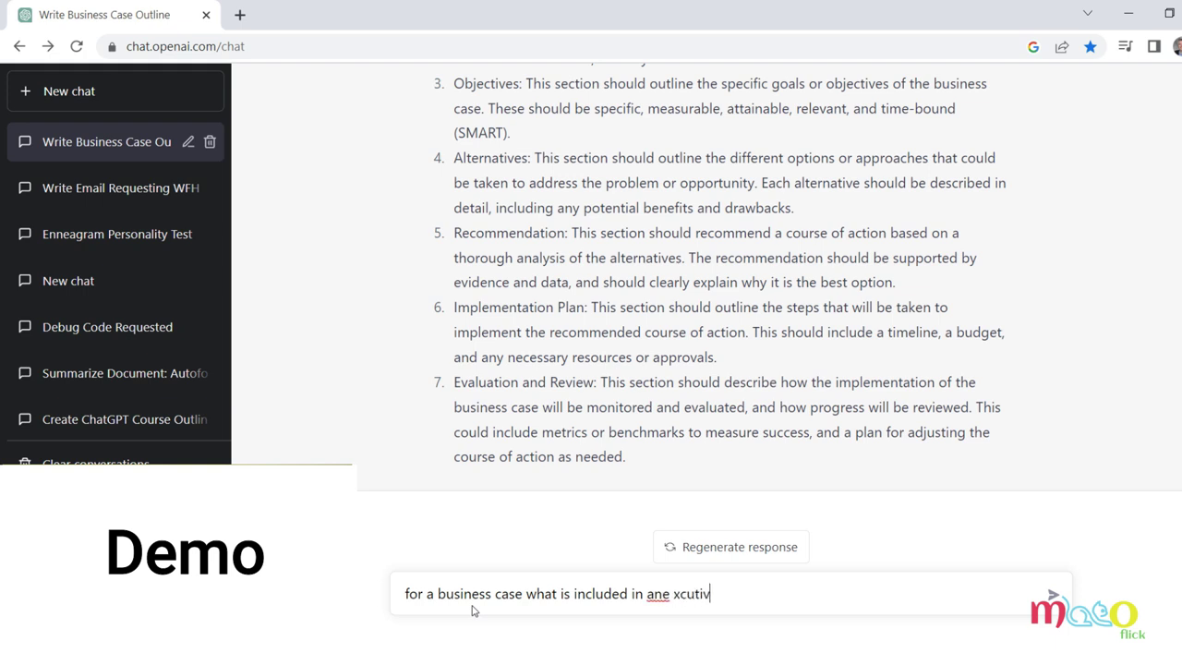
pyautogui.write('e summary')
pyautogui.press('Return')
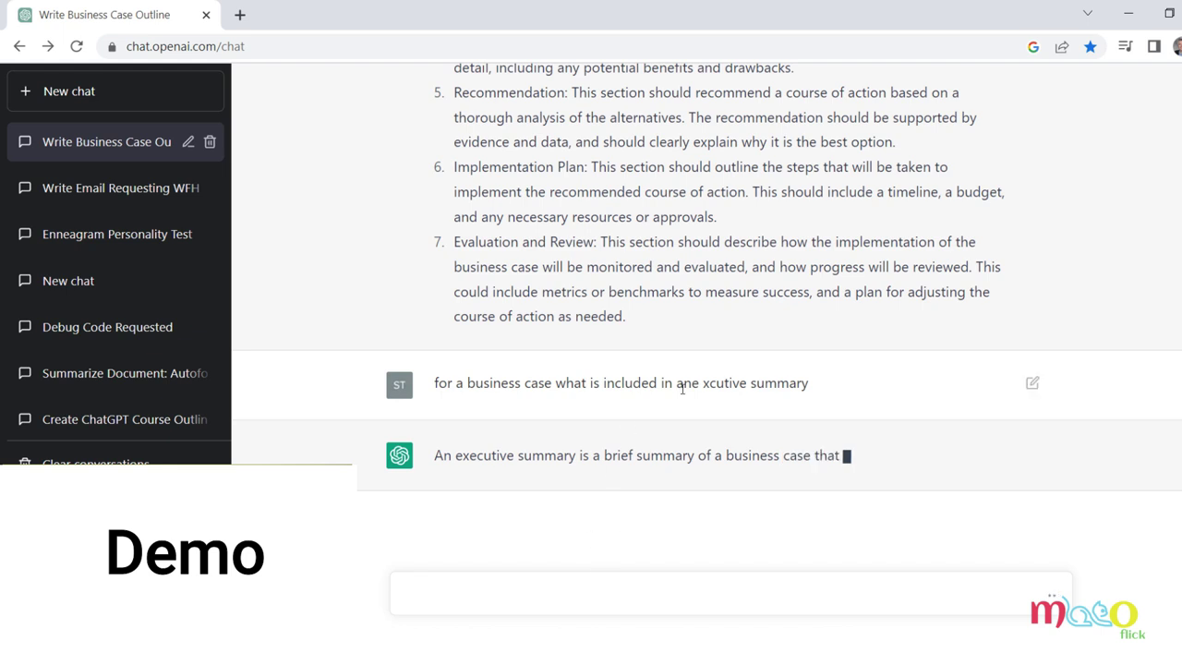
# - Read the executive summary answer, focusing on its definition and the numbered list of items to include
pyautogui.moveTo(703, 359); pyautogui.dragTo(716, 360)
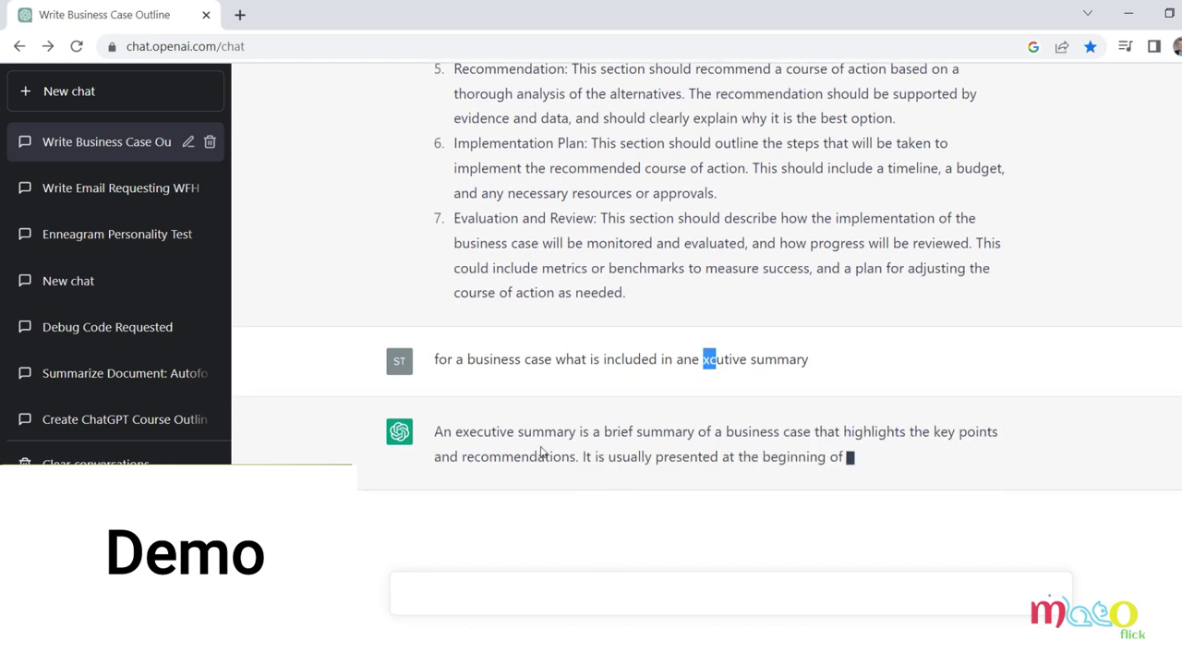
pyautogui.click(833, 432)
pyautogui.moveTo(434, 407); pyautogui.dragTo(717, 430)
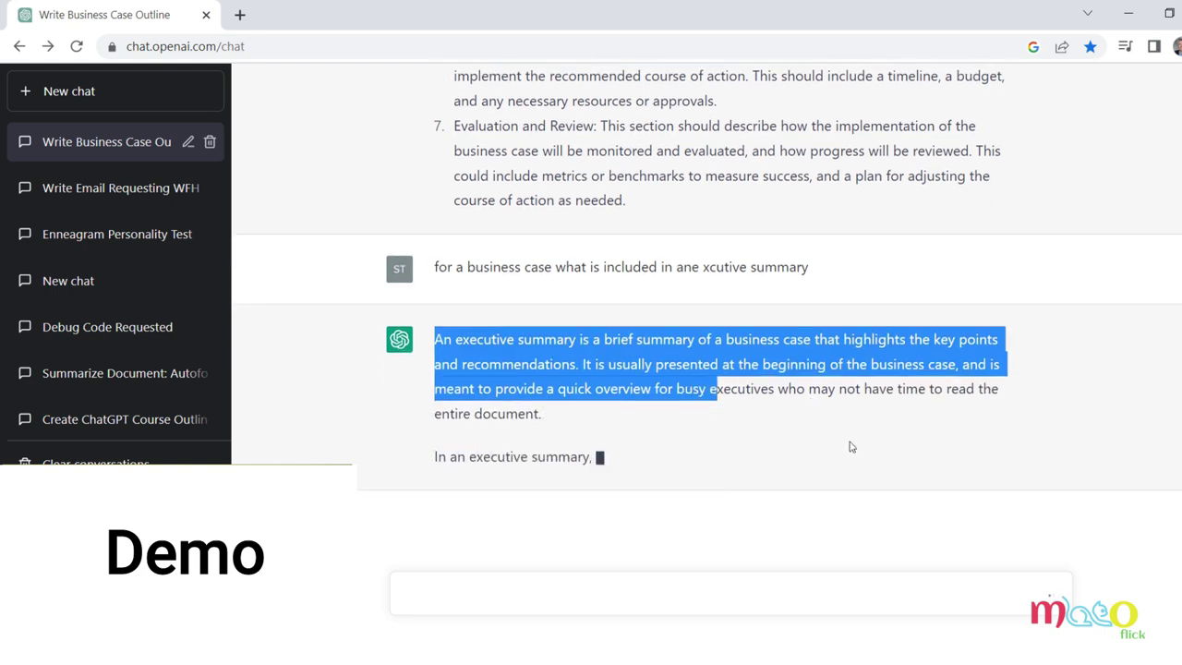
pyautogui.click(872, 421)
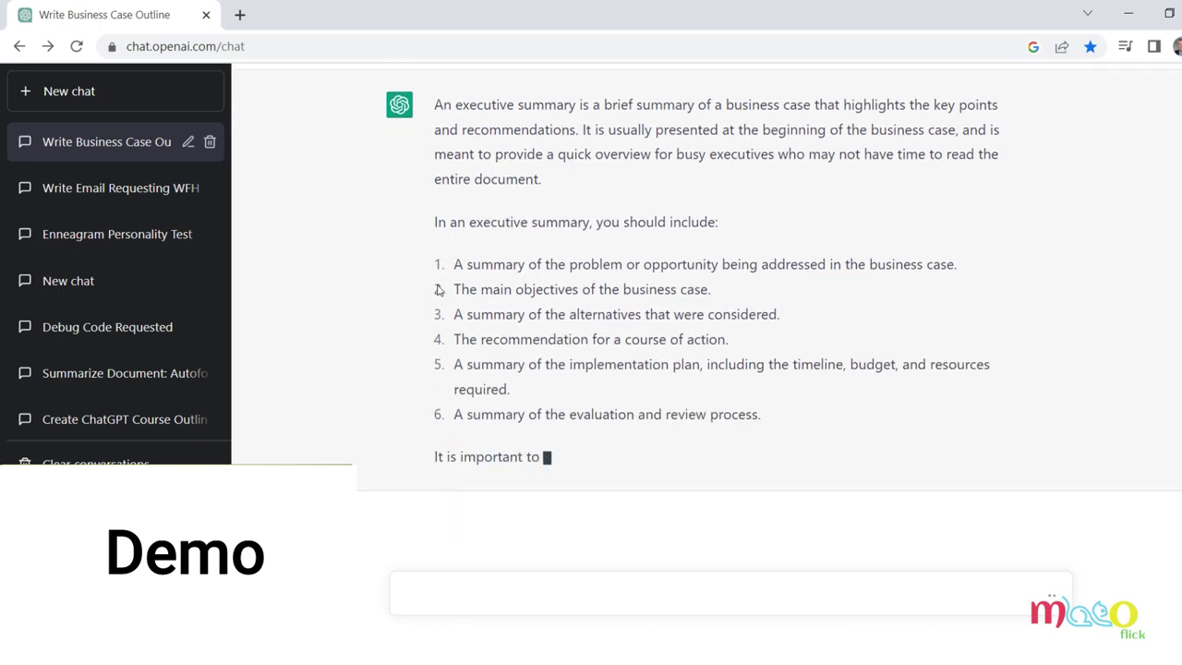
pyautogui.moveTo(452, 264); pyautogui.dragTo(820, 388)
pyautogui.click(334, 238)
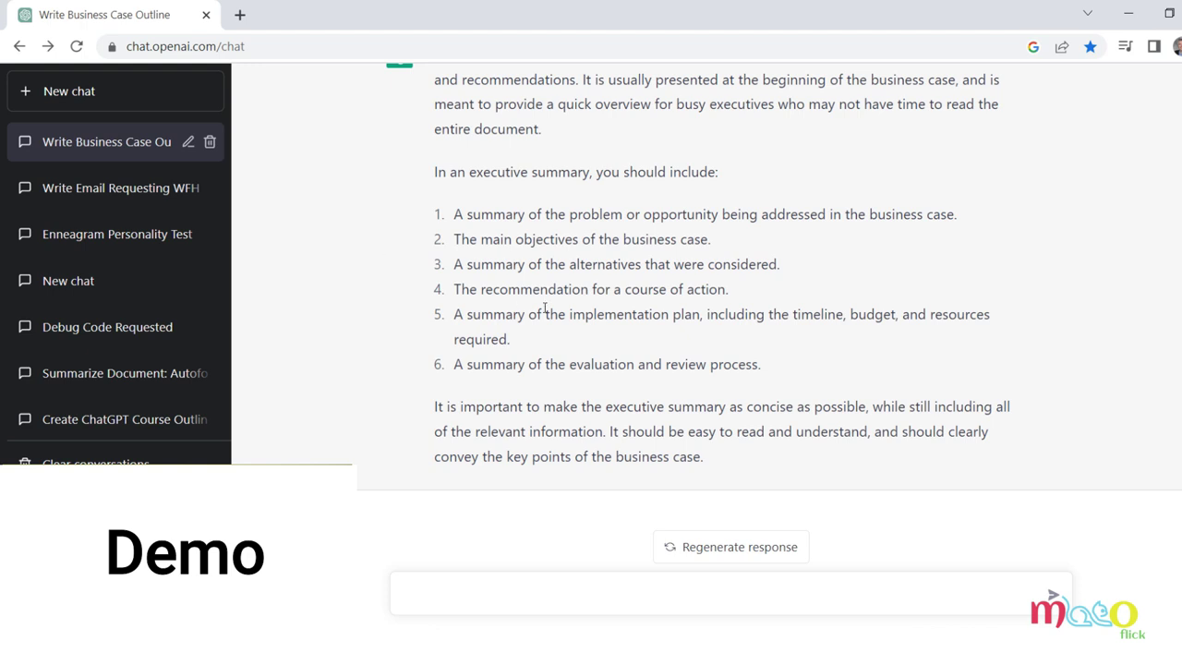
pyautogui.moveTo(492, 294); pyautogui.dragTo(640, 305)
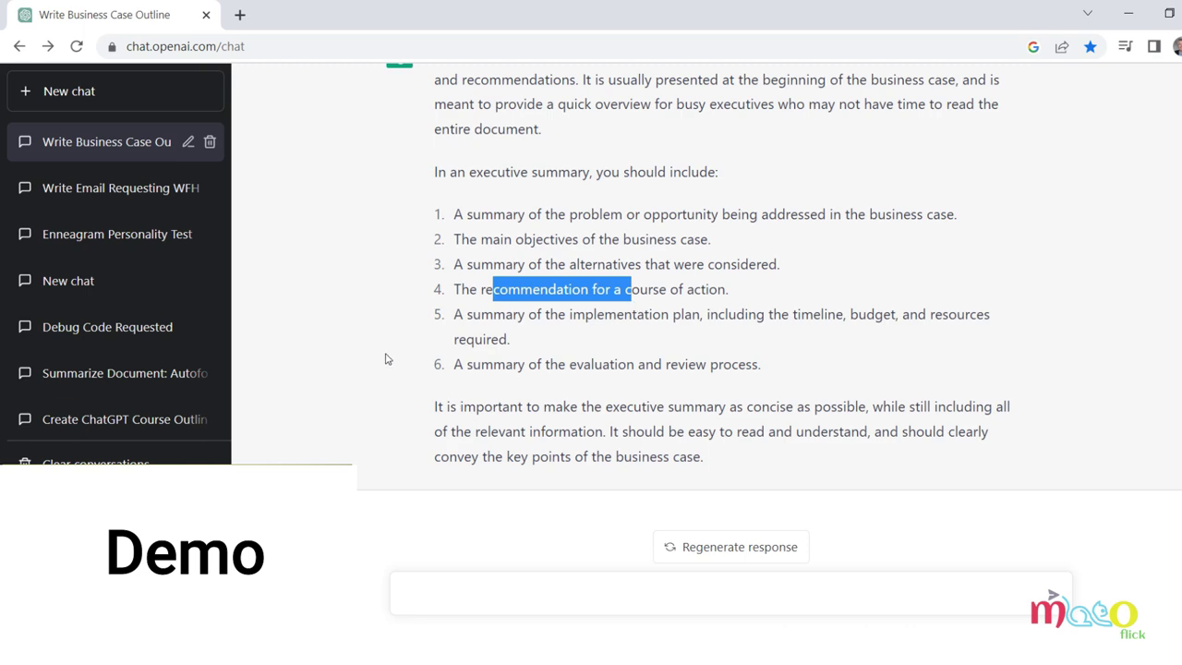
# - Compare the sections of the earlier business case outline with the items listed for the executive summary
pyautogui.scroll(8, 388, 359)
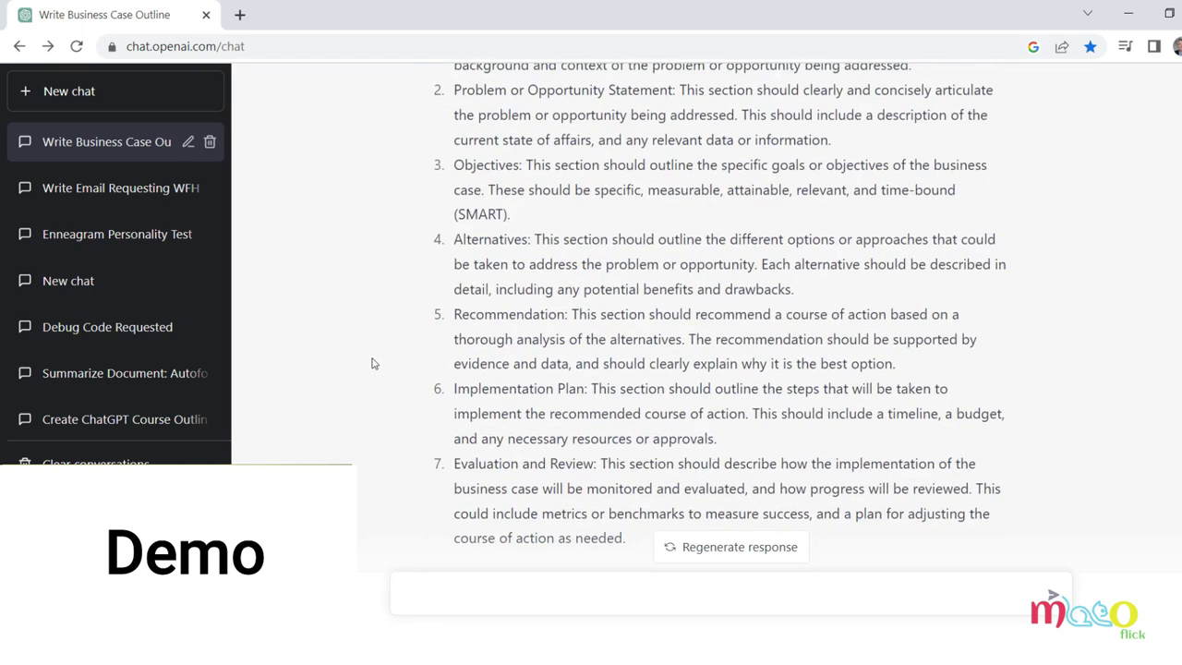
pyautogui.scroll(3, 371, 362)
pyautogui.scroll(-10, 383, 363)
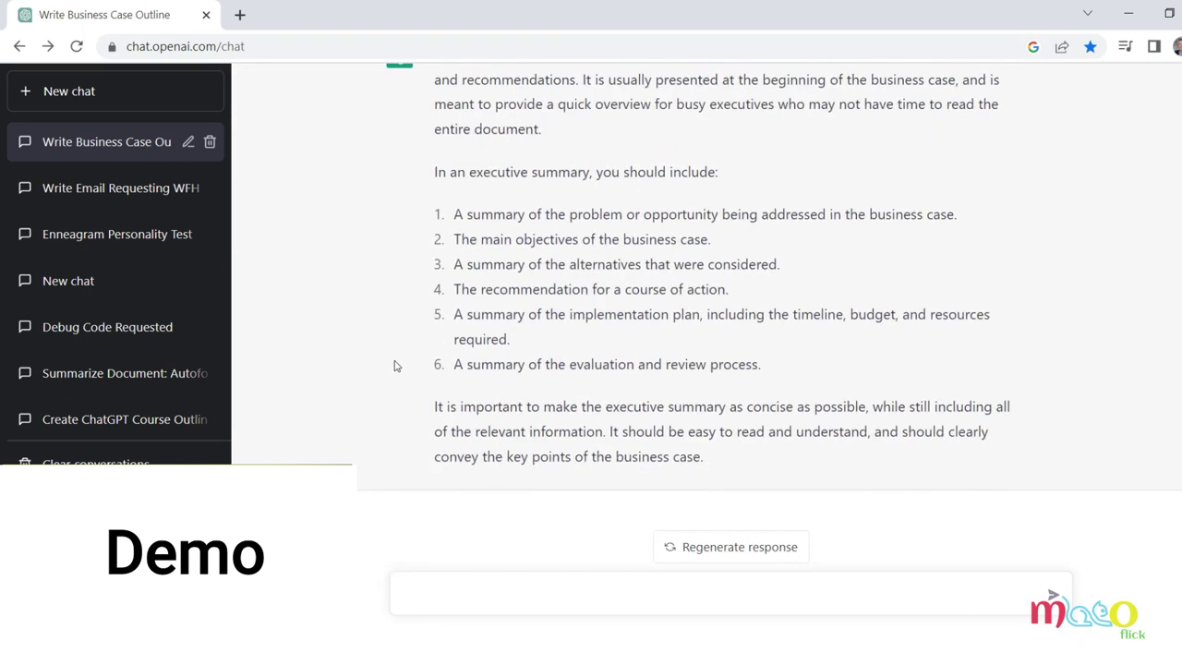
pyautogui.scroll(5, 394, 366)
pyautogui.moveTo(500, 155); pyautogui.dragTo(588, 153)
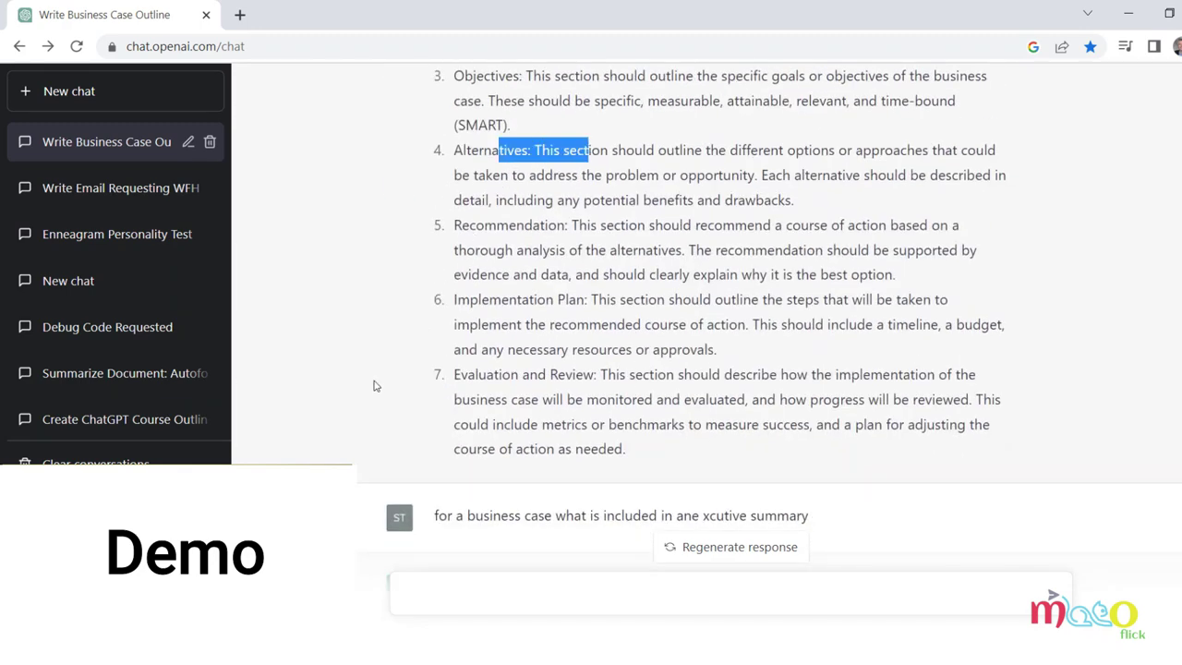
pyautogui.scroll(-3, 369, 415)
pyautogui.scroll(3, 374, 407)
pyautogui.scroll(-1, 377, 393)
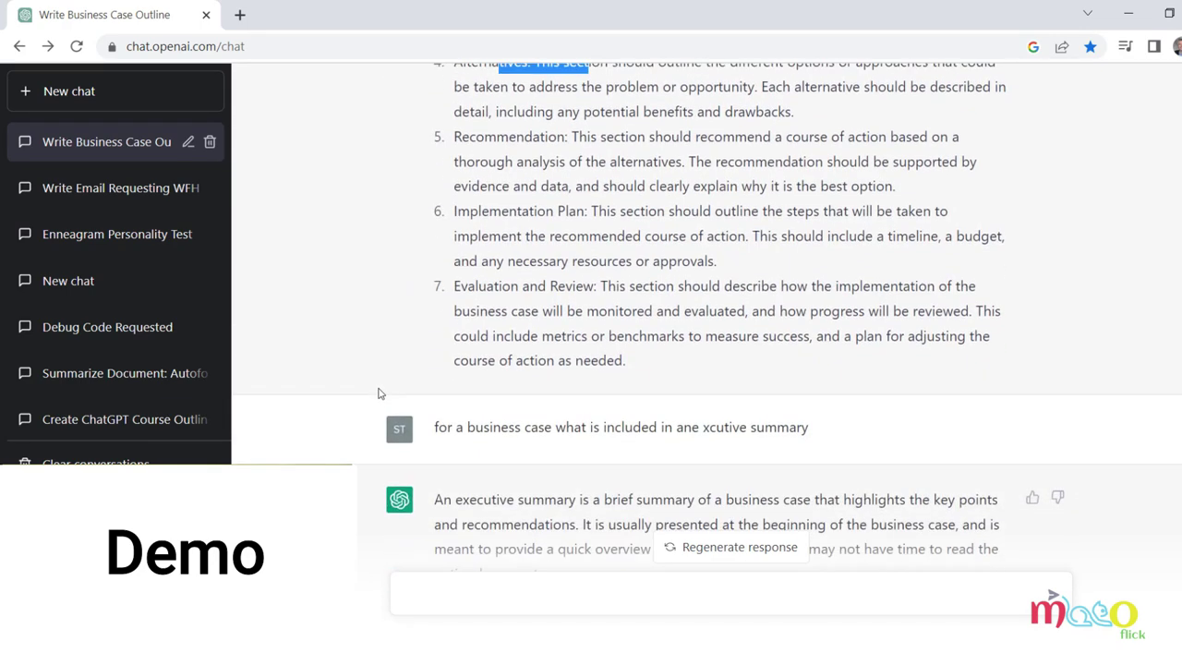
pyautogui.scroll(-5, 378, 397)
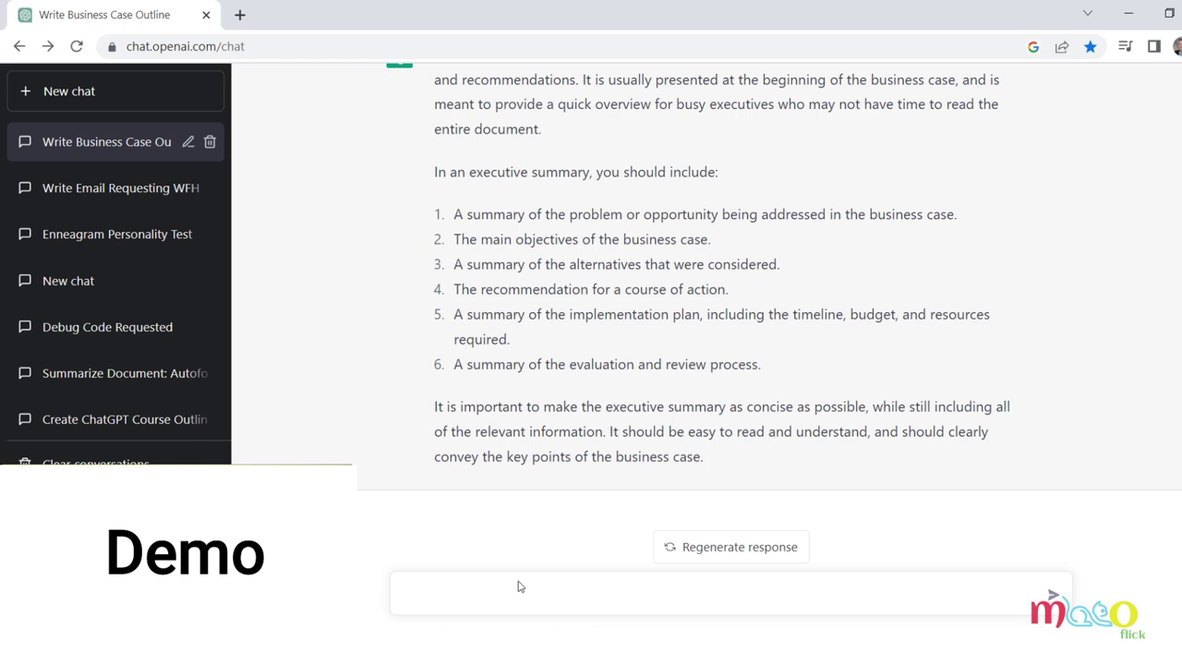
# - In a new chat, send the prompt "could you write a research report on social media market for a pizza restaurant", with its spelling corrected
pyautogui.click(95, 92)
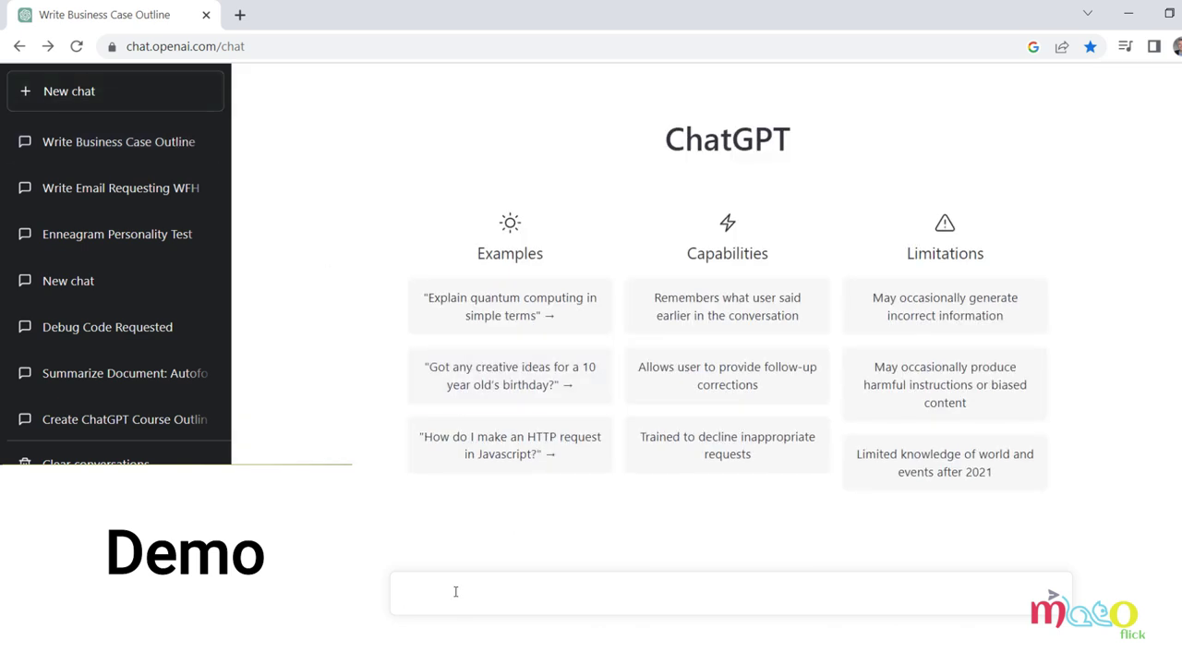
pyautogui.write('could you write a reserh r')
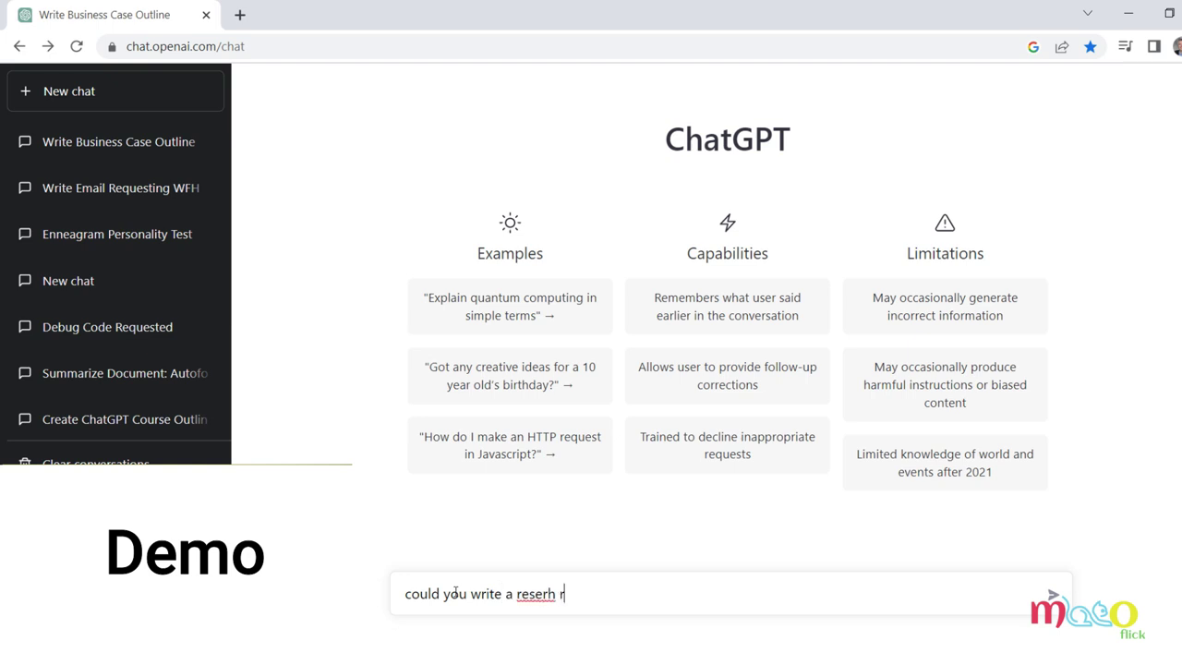
pyautogui.write('eport on social media')
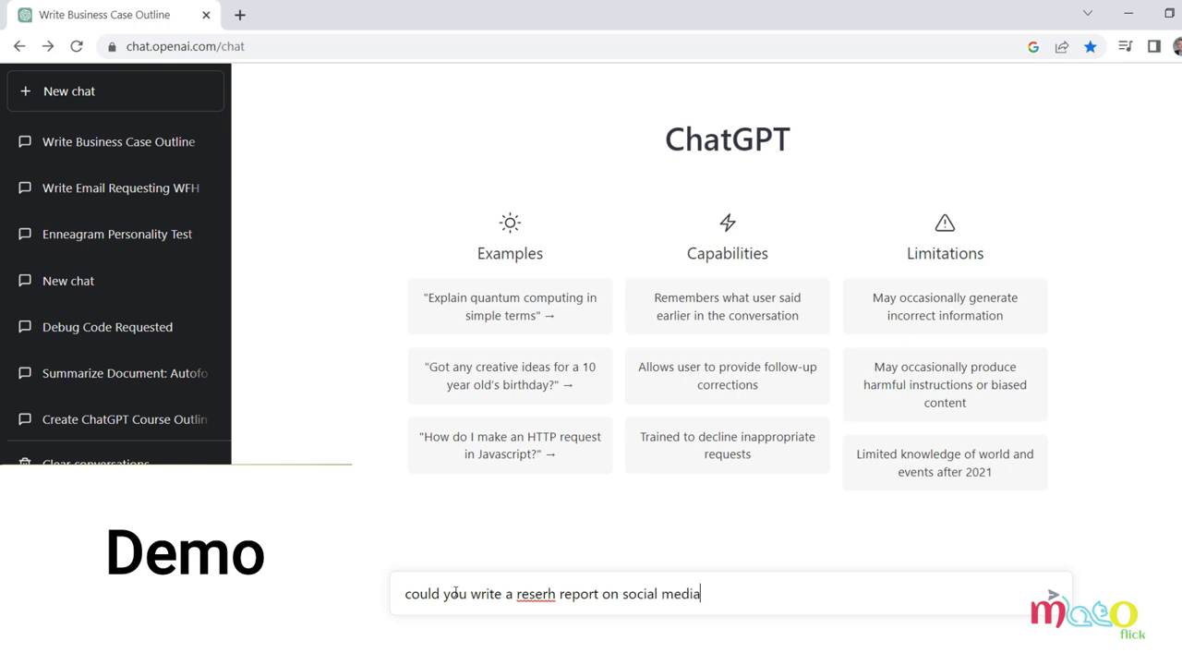
pyautogui.write(' market for a pizza restaurnat')
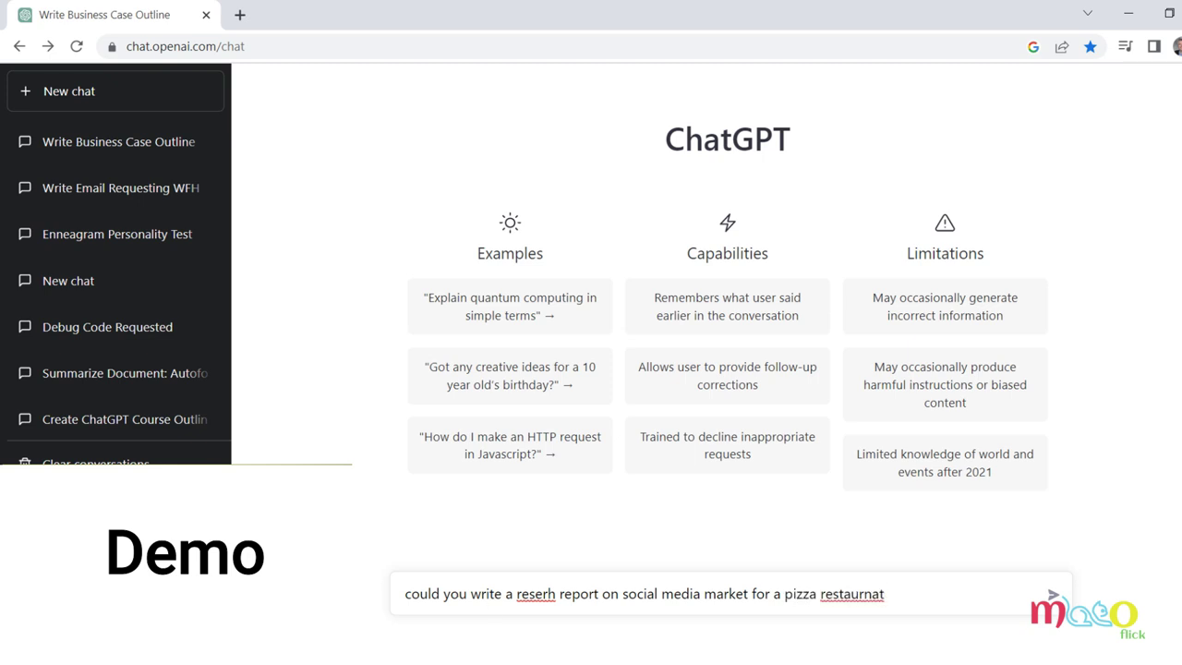
pyautogui.rightClick(843, 598)
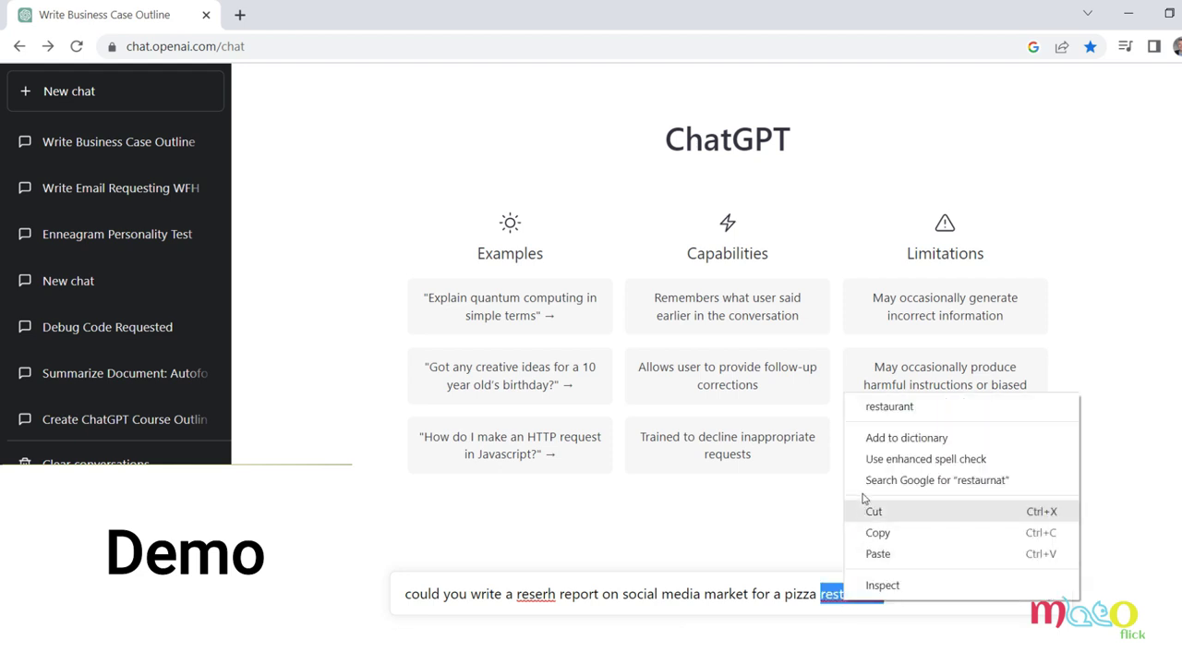
pyautogui.click(867, 480)
pyautogui.rightClick(528, 593)
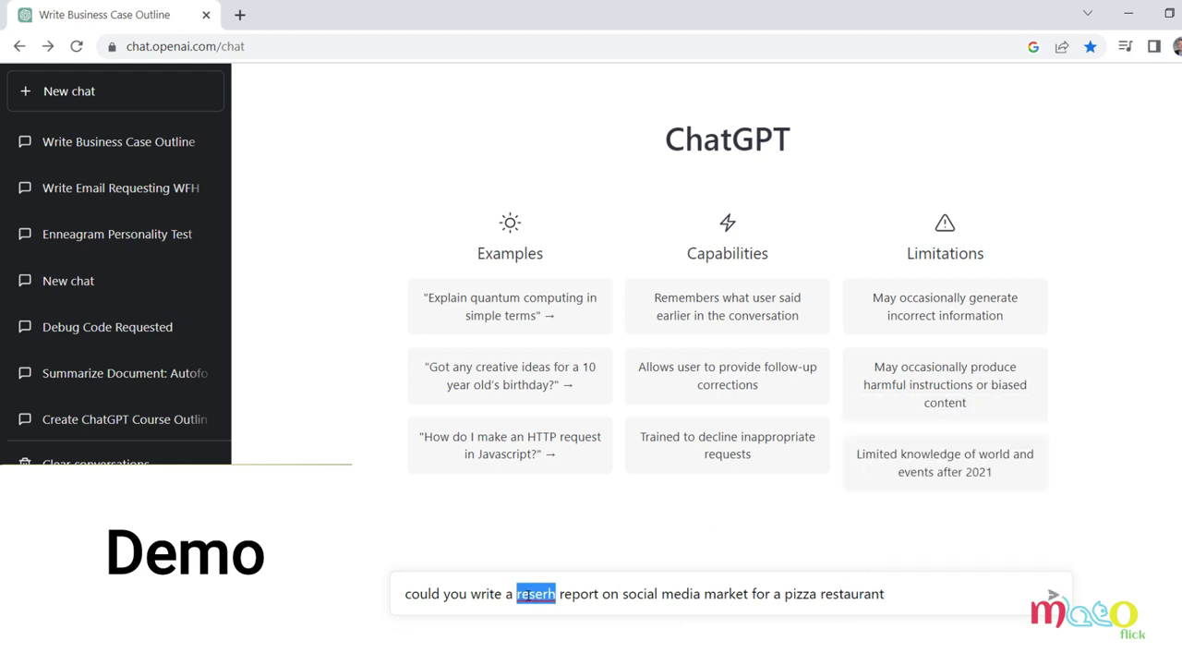
pyautogui.click(570, 306)
pyautogui.press('Return')
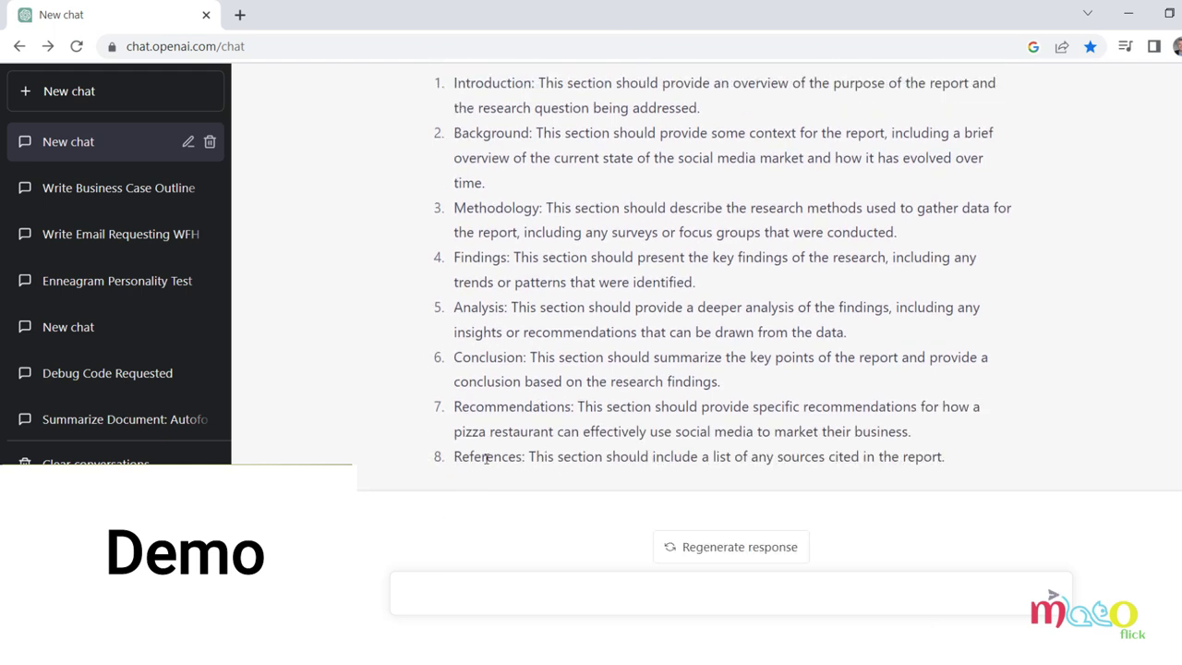
# - Check the report outline's Recommendations item and send the follow-up prompt "how can you use facebook ads for a pizza returant"
pyautogui.moveTo(605, 407); pyautogui.dragTo(725, 431)
pyautogui.click(351, 432)
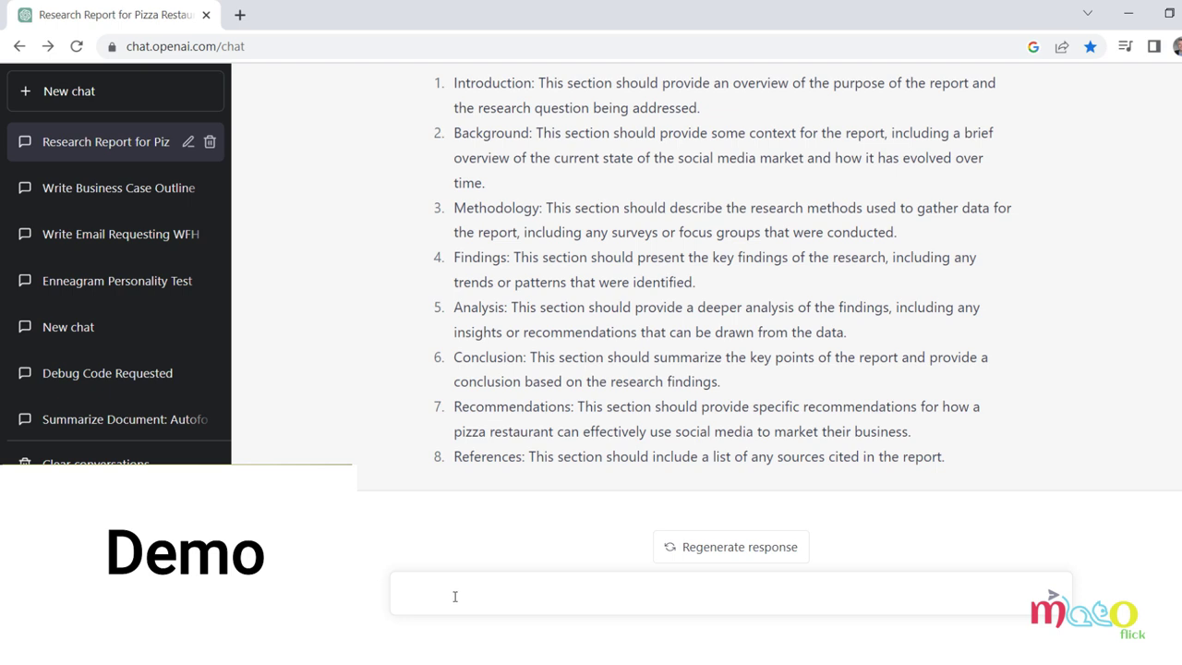
pyautogui.write('how can you use ')
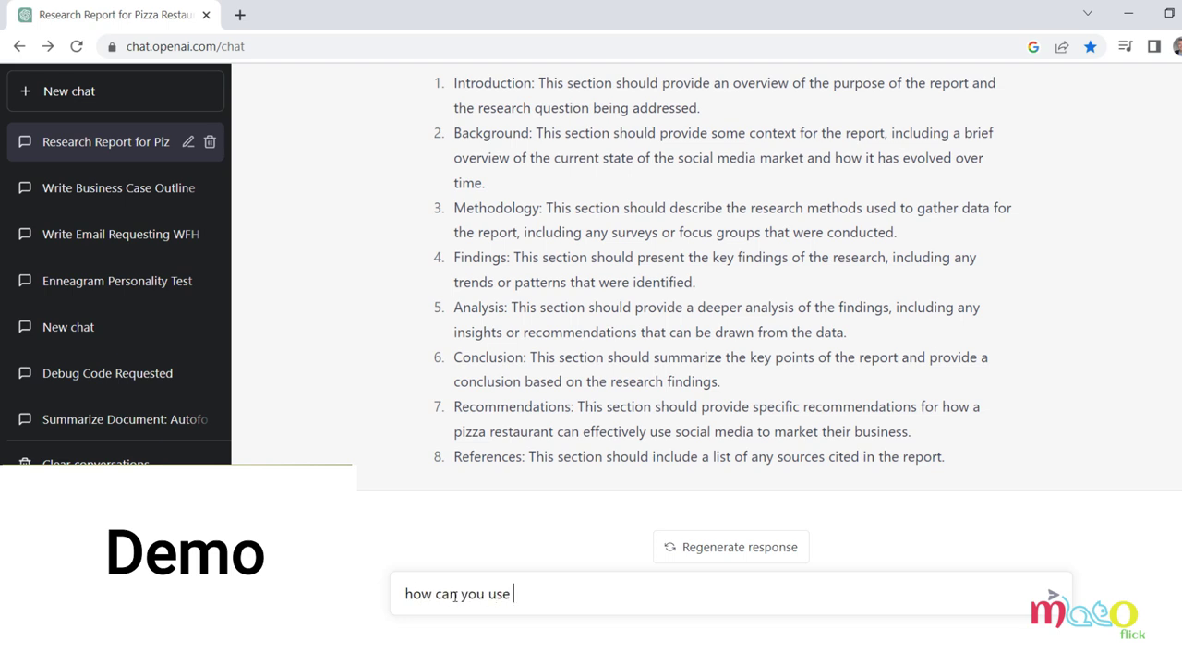
pyautogui.write('facebook market')
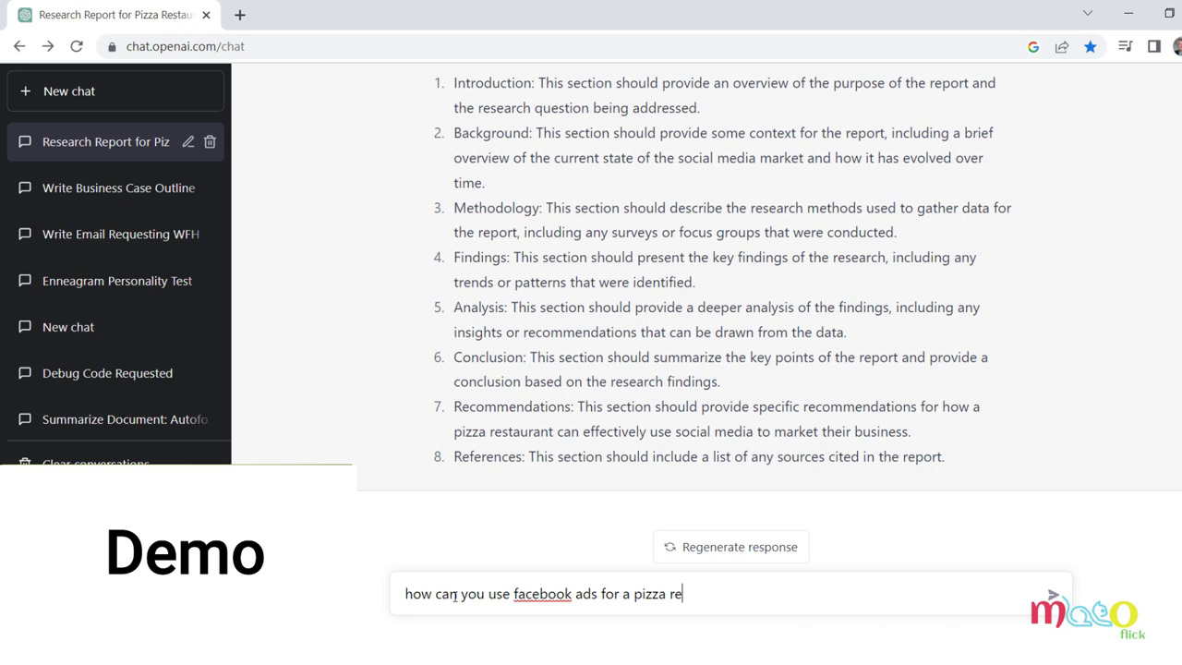
pyautogui.write('an')
pyautogui.write('turant')
pyautogui.press('Return')
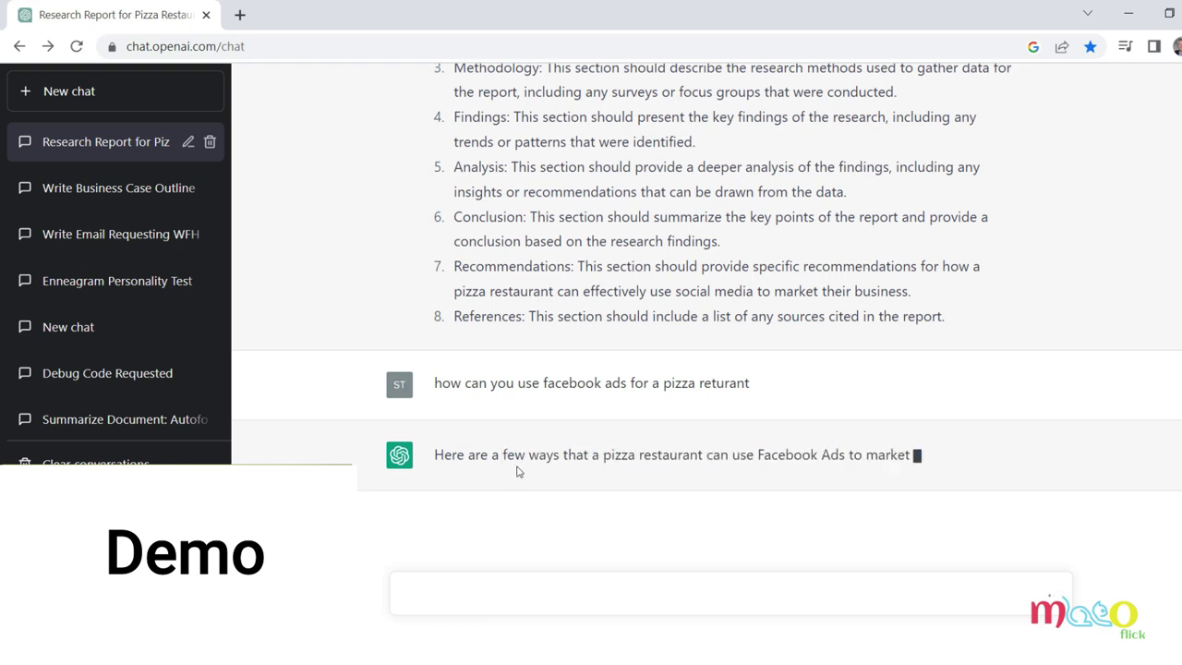
# - Read the Facebook Ads answer, focusing on the opening line and the promotions and discounts item
pyautogui.moveTo(523, 455); pyautogui.dragTo(863, 413)
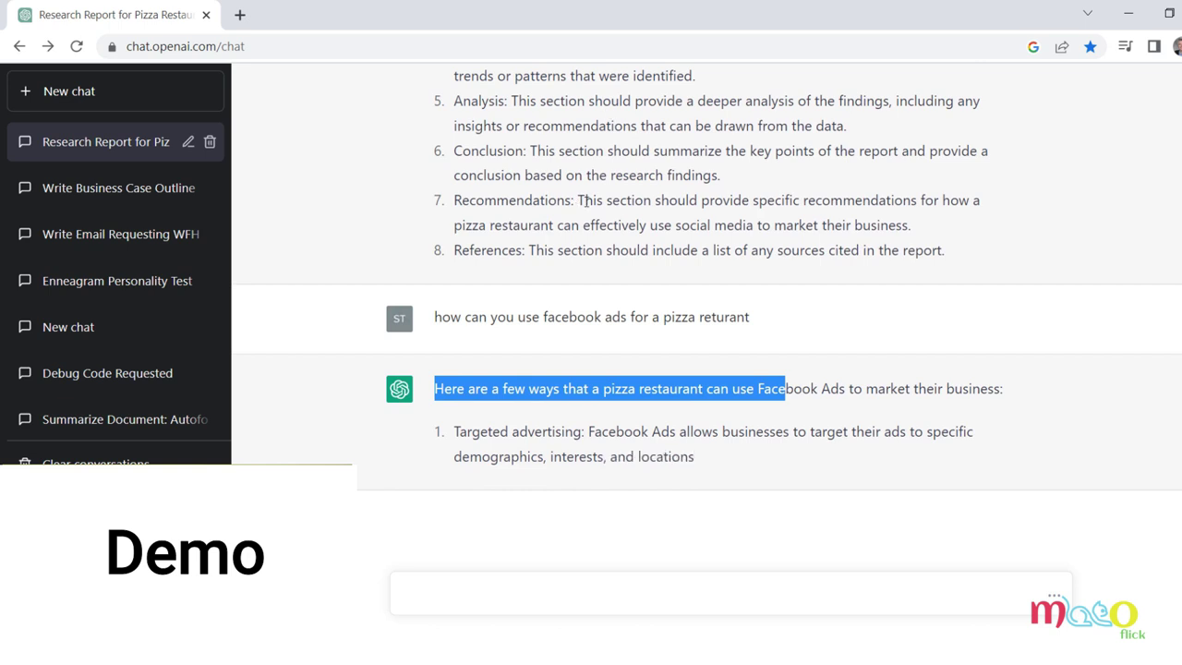
pyautogui.click(368, 493)
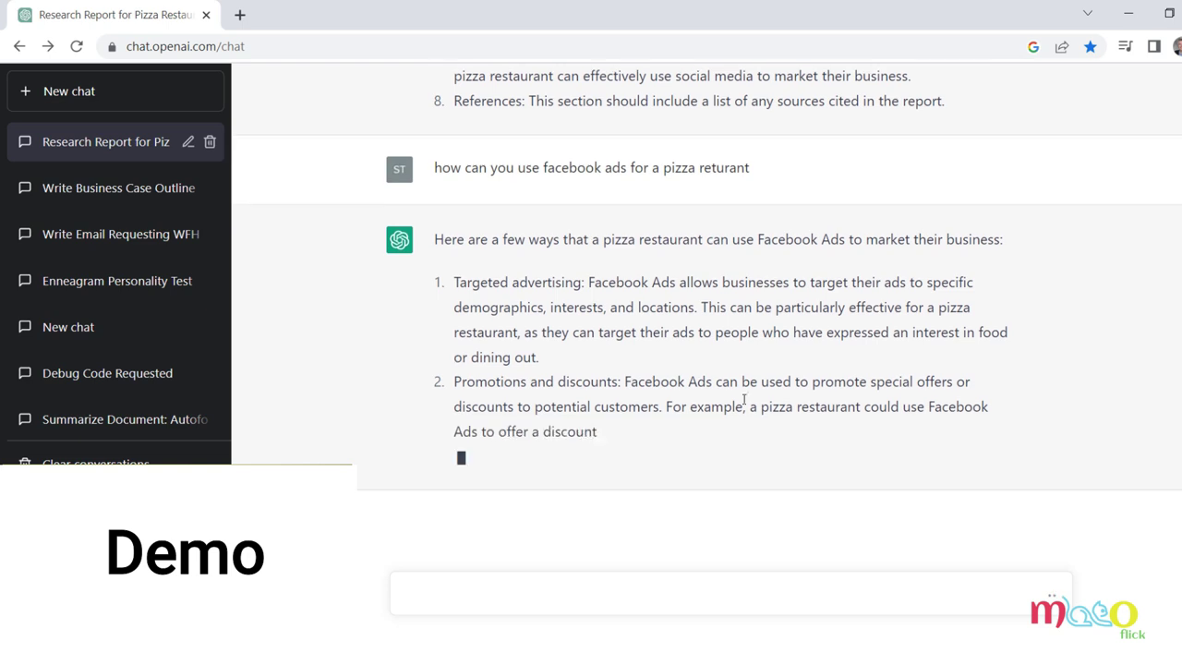
pyautogui.moveTo(863, 406); pyautogui.dragTo(453, 381)
pyautogui.moveTo(666, 434); pyautogui.dragTo(404, 428)
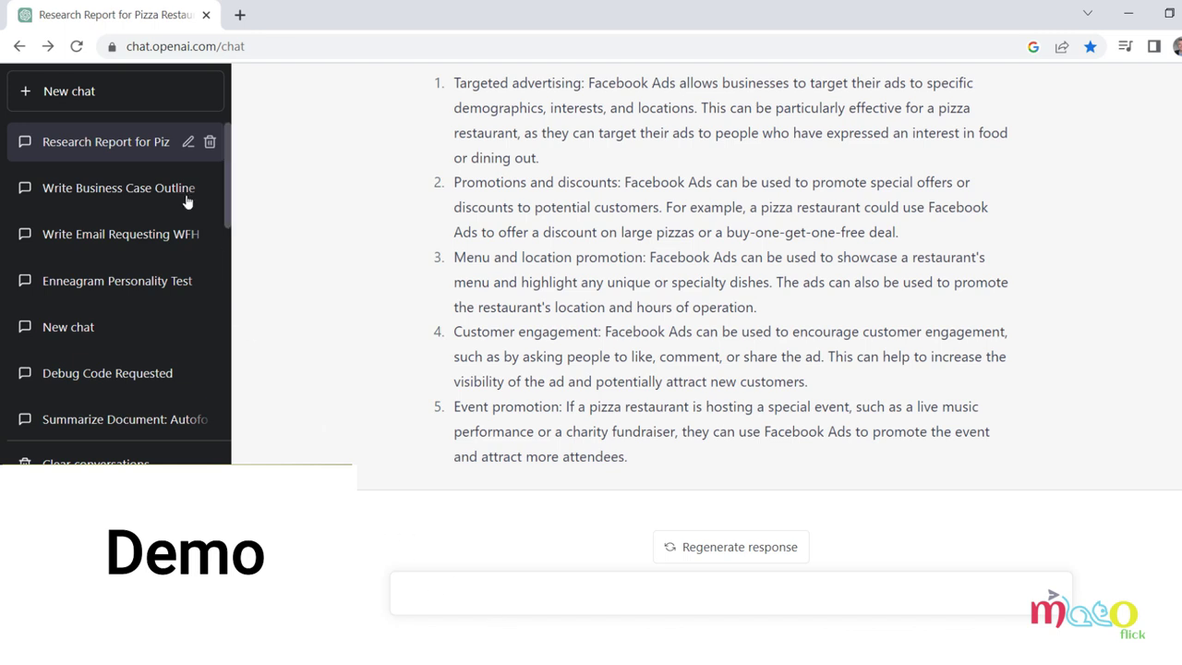
# - In a new chat, enter the prompt text "perfromance appraisla for an underperforming employee example" without sending it
pyautogui.click(89, 92)
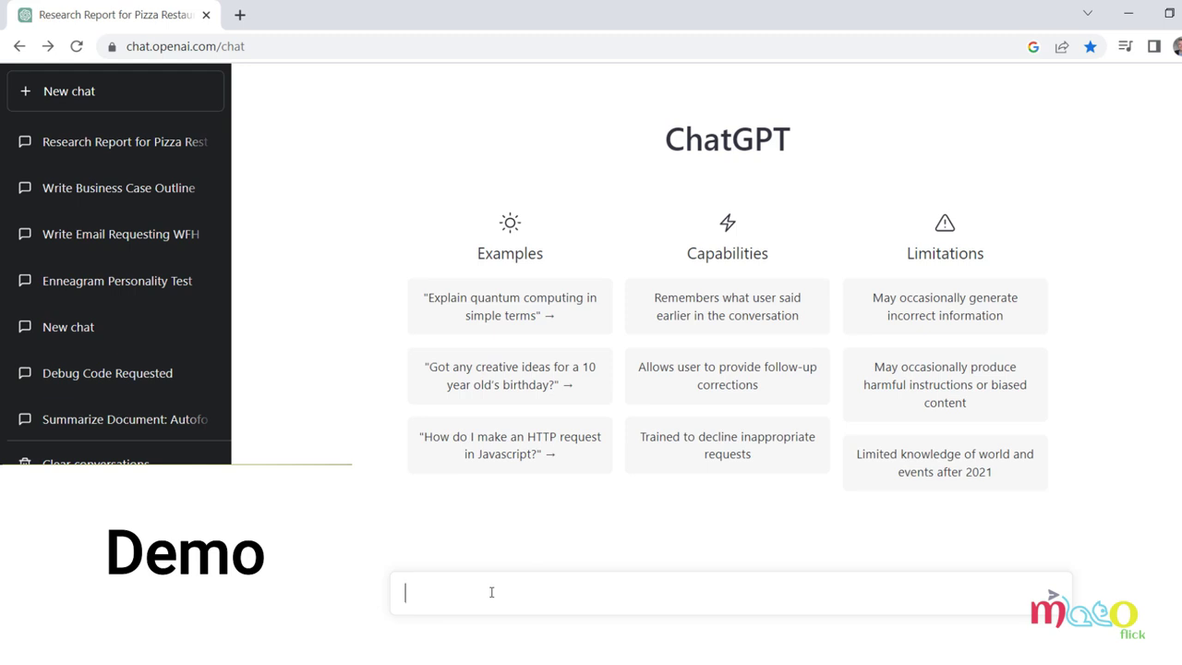
pyautogui.write('perfromance appraisla for an un')
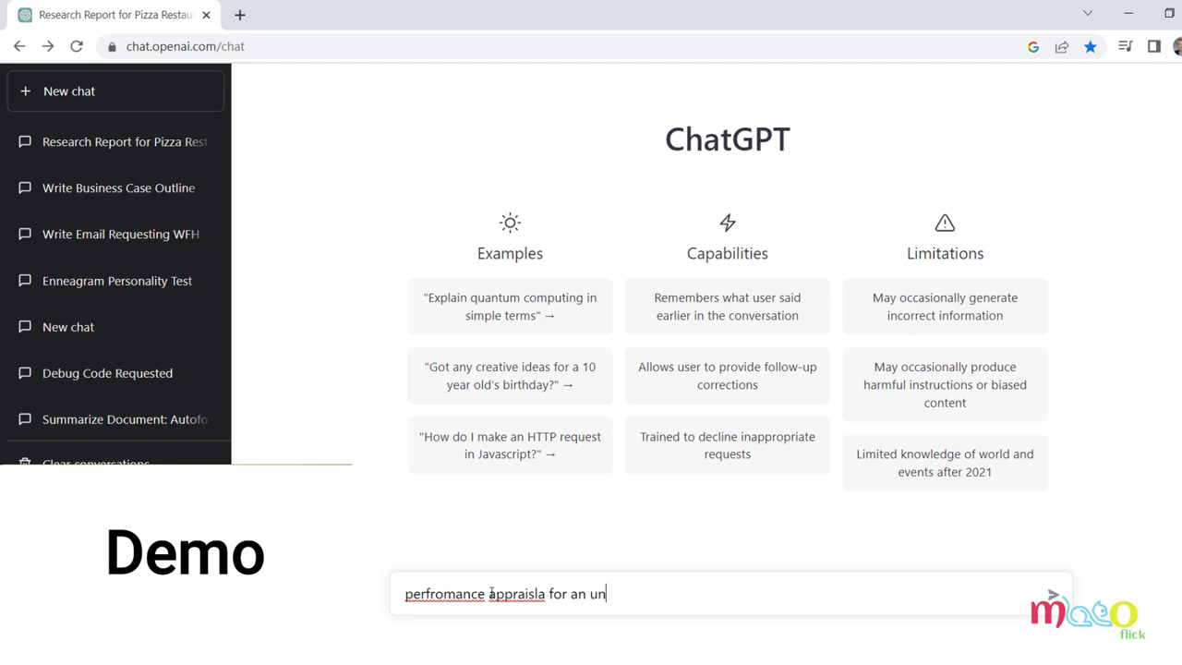
pyautogui.write('derper')
pyautogui.write('forming emplye')
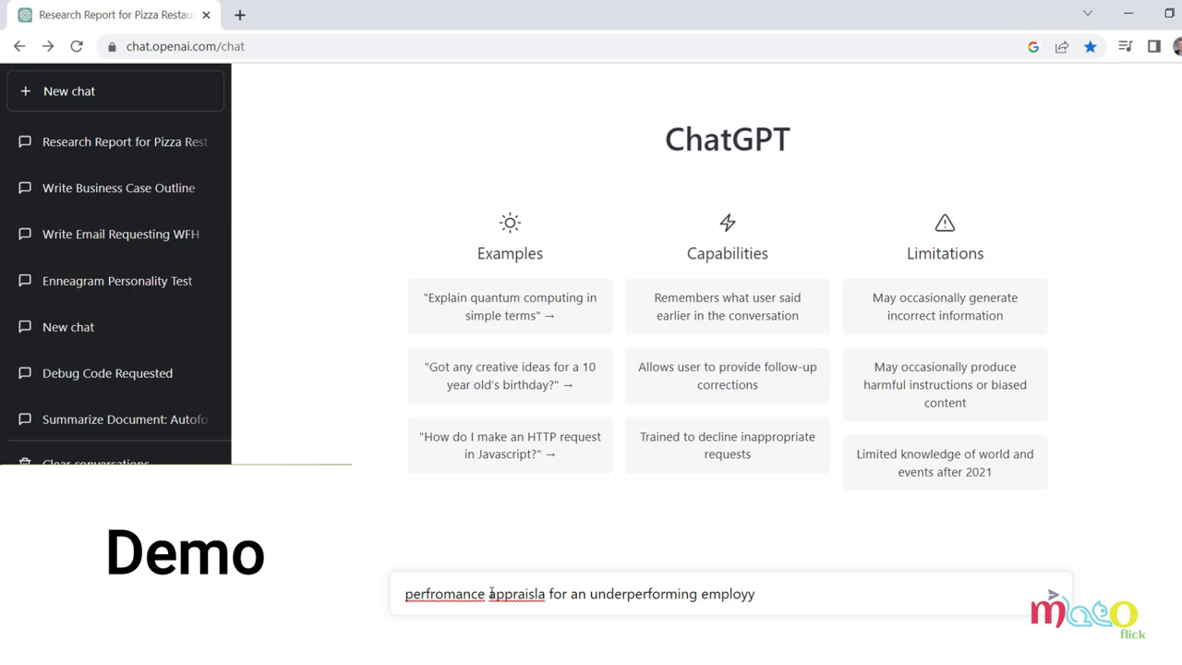
pyautogui.write('e exammpl')
pyautogui.press('BackSpace')
pyautogui.press('BackSpace')
pyautogui.press('BackSpace')
# - Correct the spelling of "appraisal" and "performance" in the drafted prompt and send it
pyautogui.rightClick(524, 594)
pyautogui.click(572, 406)
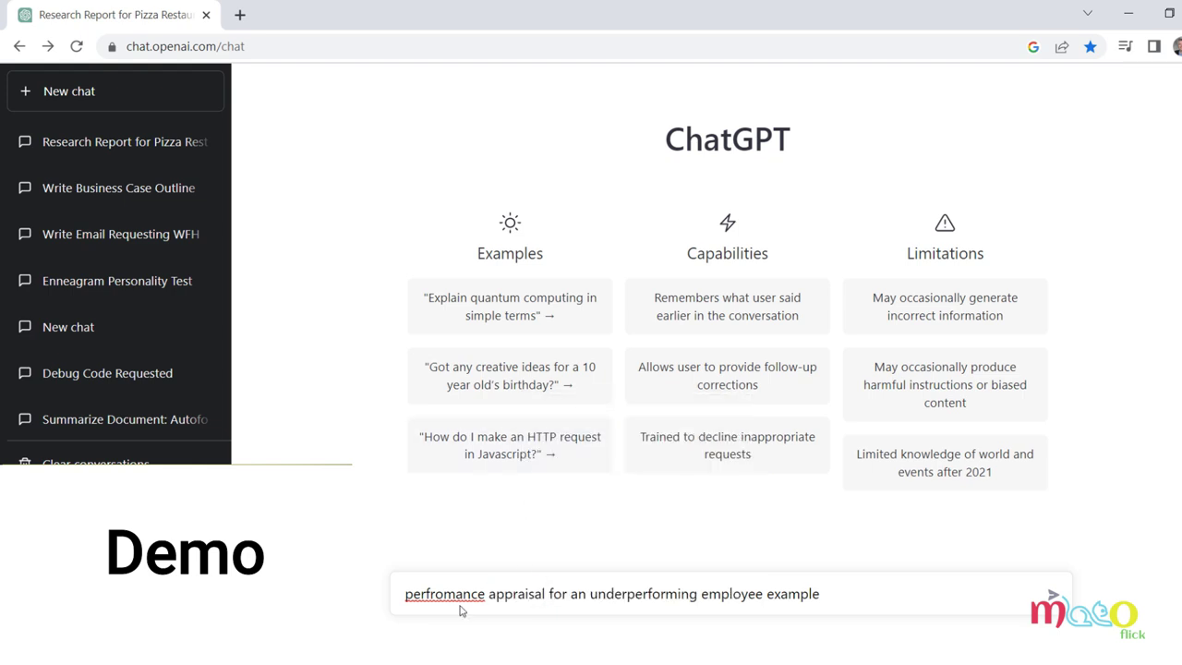
pyautogui.rightClick(454, 594)
pyautogui.click(426, 319)
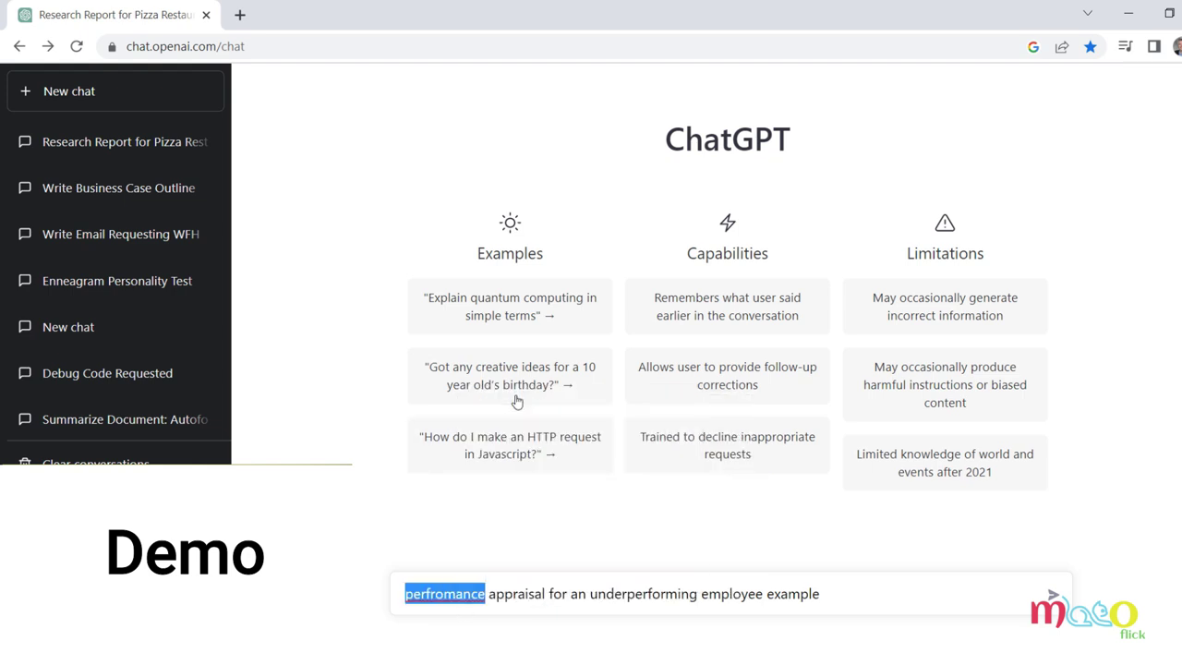
pyautogui.press('Return')
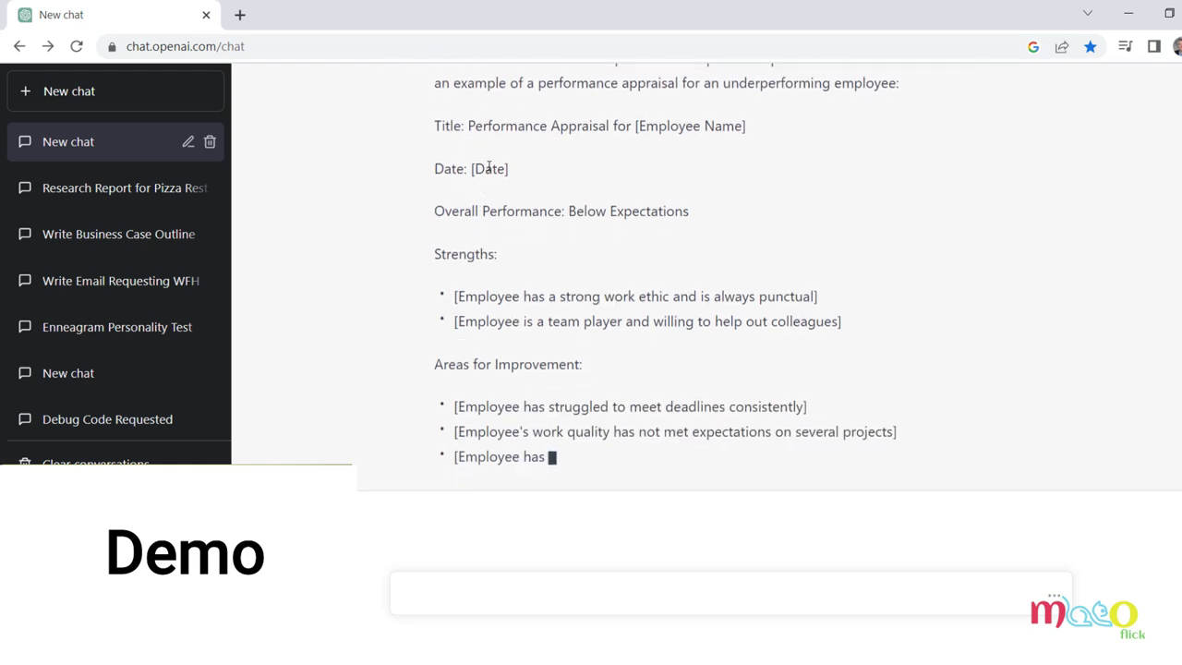
# - Read the start of the appraisal example, covering the title, employee name, date and overall performance lines
pyautogui.moveTo(593, 145); pyautogui.dragTo(585, 107)
pyautogui.scroll(3, 374, 333)
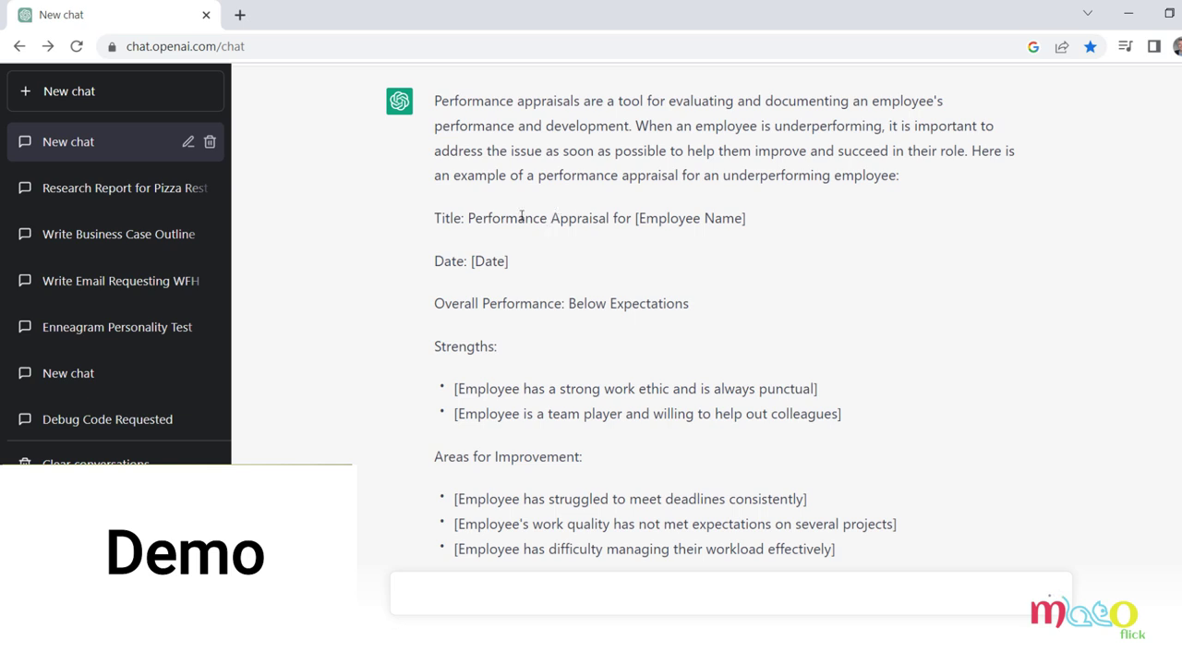
pyautogui.moveTo(518, 218); pyautogui.dragTo(624, 212)
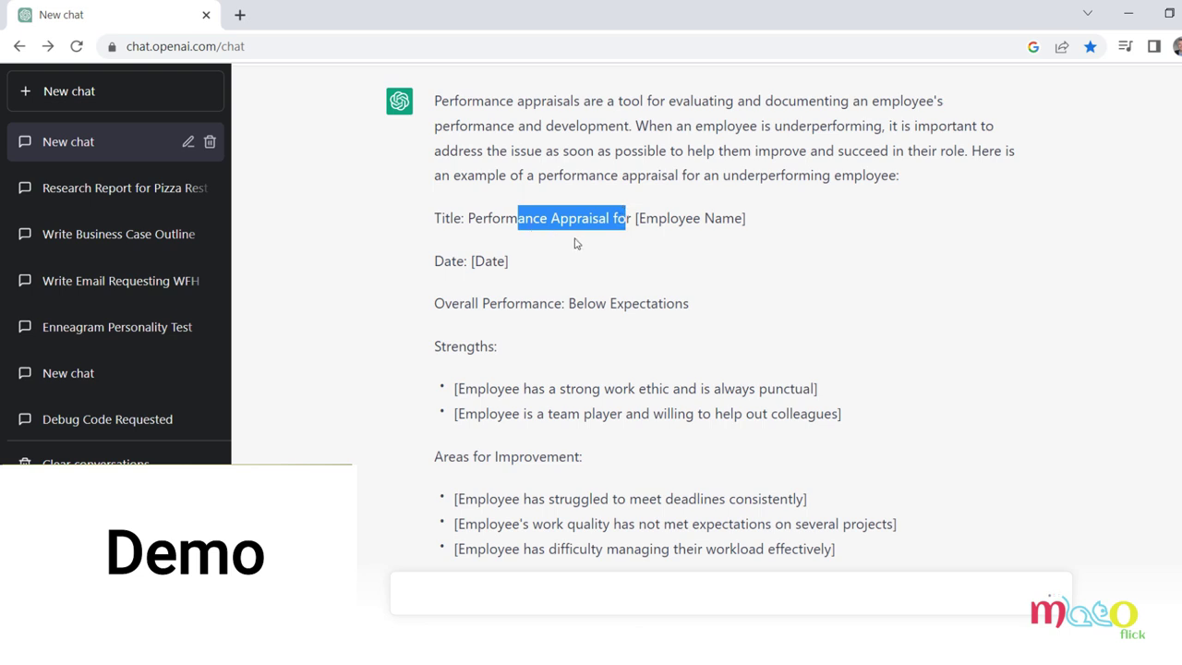
pyautogui.moveTo(679, 219); pyautogui.dragTo(706, 220)
pyautogui.click(366, 274)
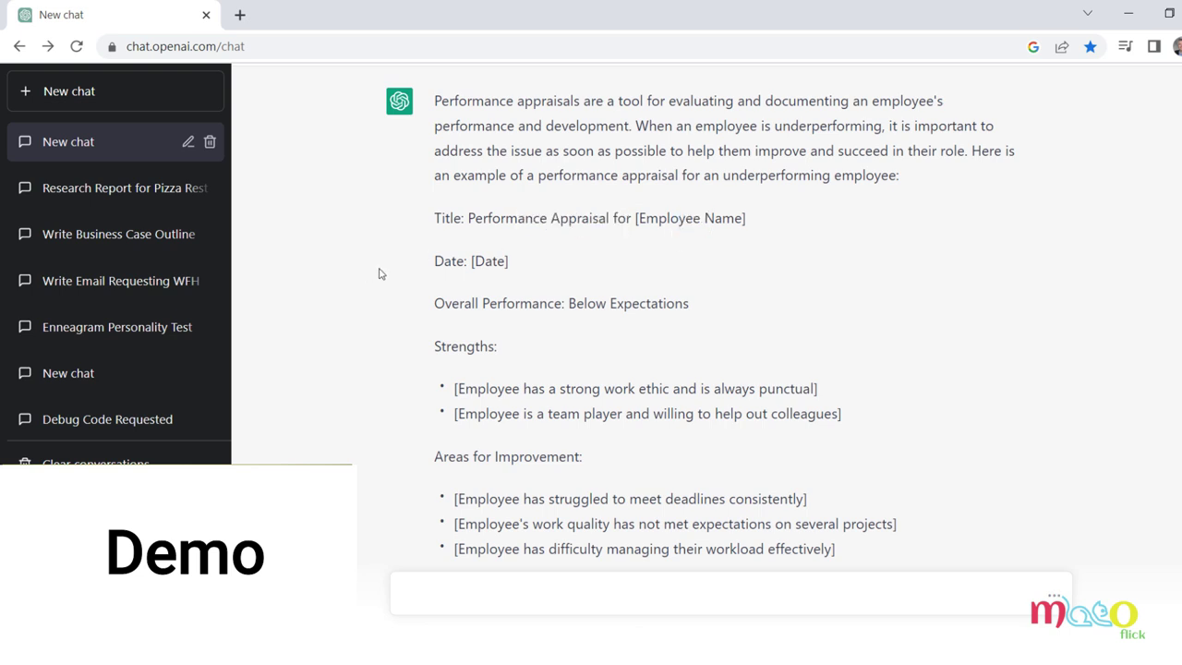
pyautogui.moveTo(473, 260); pyautogui.dragTo(469, 260)
pyautogui.scroll(-1, 448, 191)
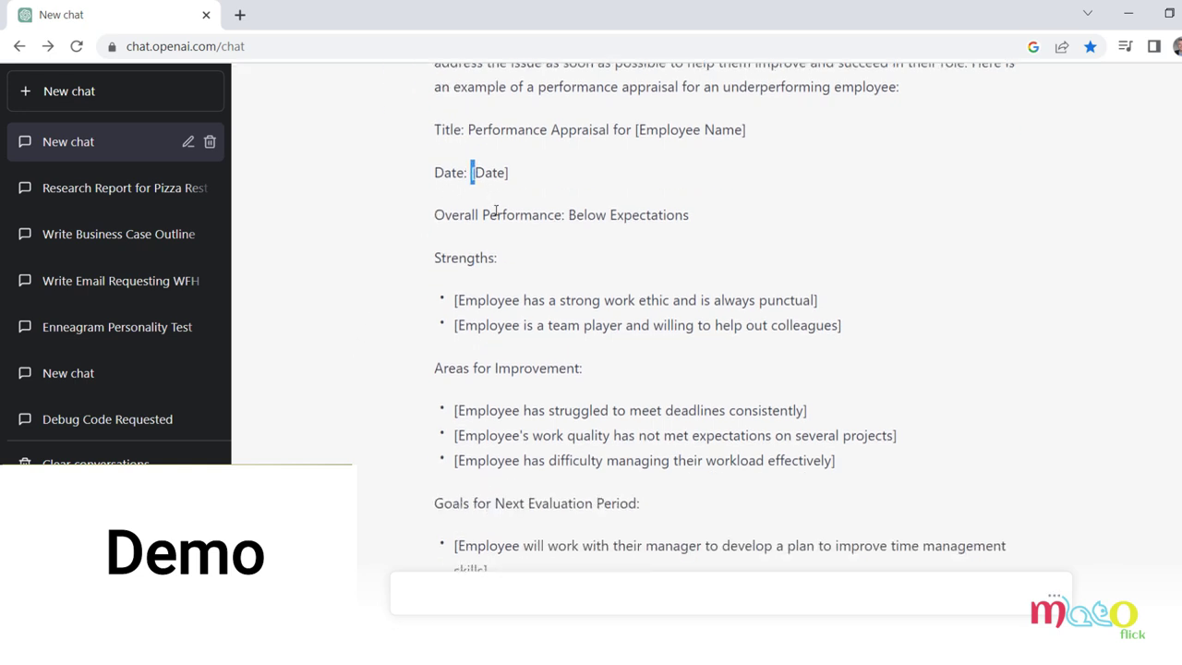
pyautogui.moveTo(495, 215); pyautogui.dragTo(585, 216)
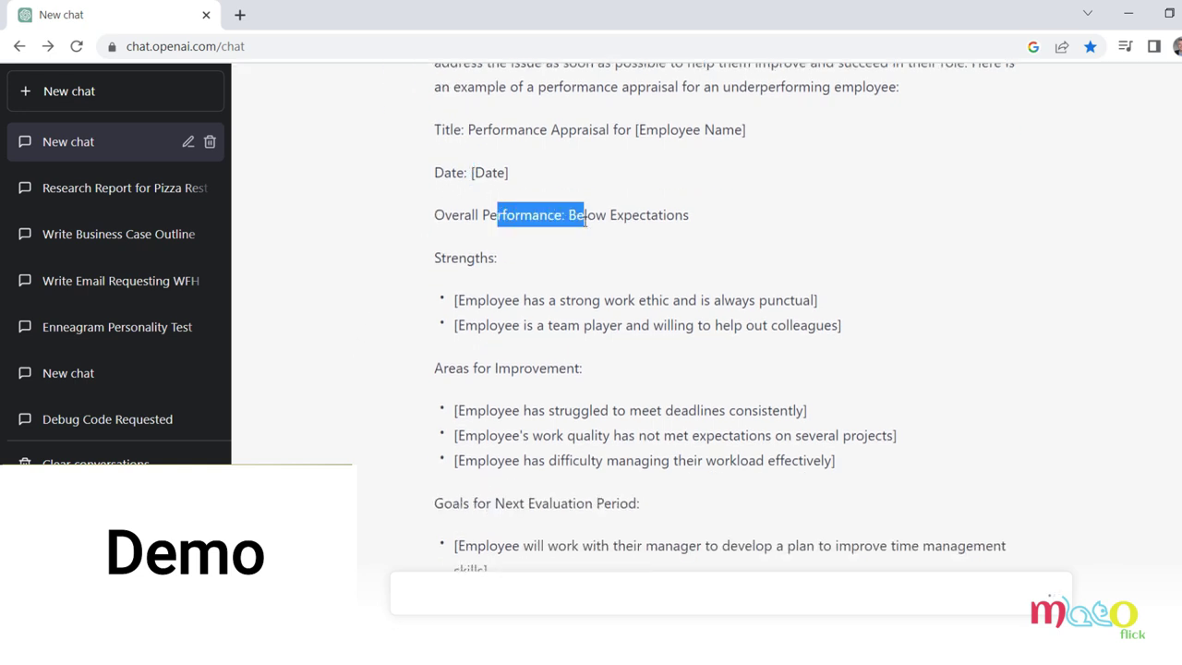
pyautogui.click(367, 320)
# - Read the rest of the appraisal, from strengths and areas for improvement through goals, action plan and closing paragraph
pyautogui.scroll(-1, 372, 322)
pyautogui.moveTo(474, 169); pyautogui.dragTo(498, 343)
pyautogui.click(507, 417)
pyautogui.moveTo(506, 417); pyautogui.dragTo(520, 489)
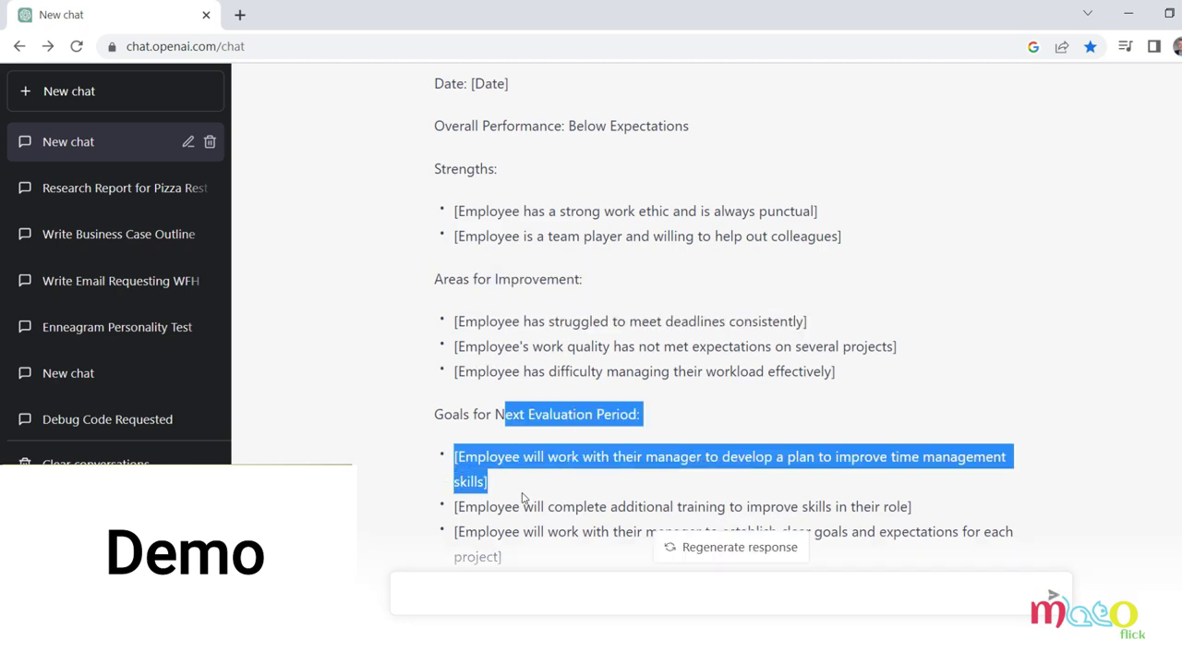
pyautogui.scroll(-5, 401, 395)
pyautogui.scroll(2, 401, 395)
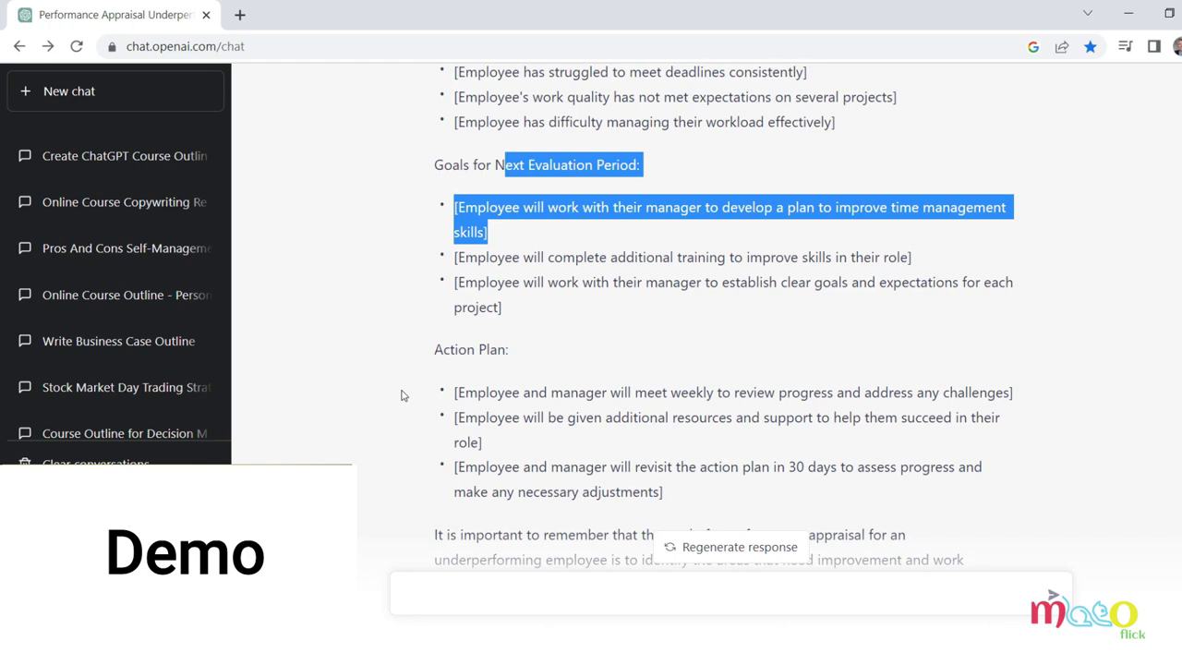
pyautogui.moveTo(539, 397); pyautogui.dragTo(795, 395)
pyautogui.scroll(-2, 378, 414)
pyautogui.click(516, 381)
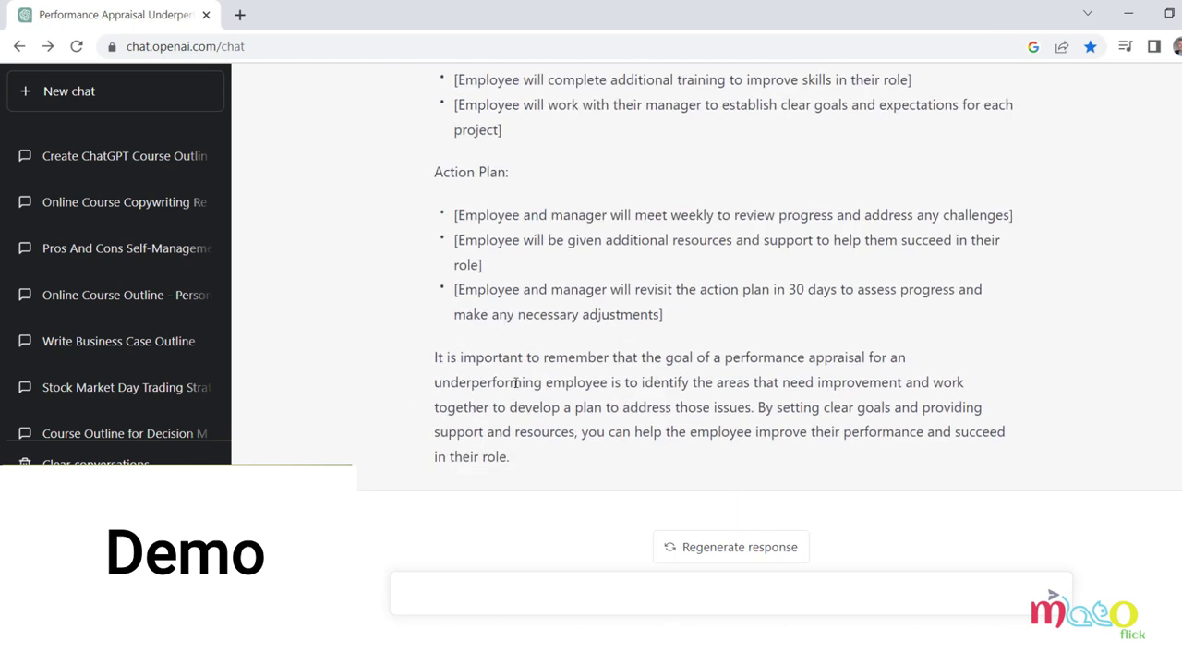
pyautogui.moveTo(515, 381); pyautogui.dragTo(574, 381)
pyautogui.scroll(7, 512, 415)
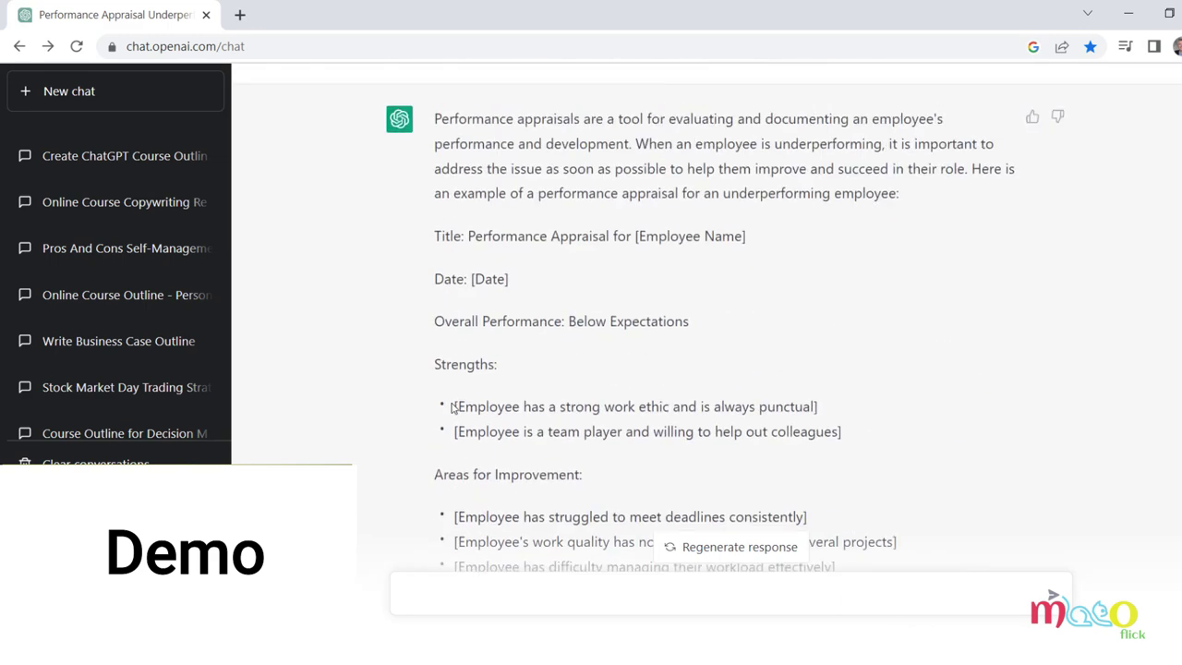
pyautogui.scroll(-7, 435, 414)
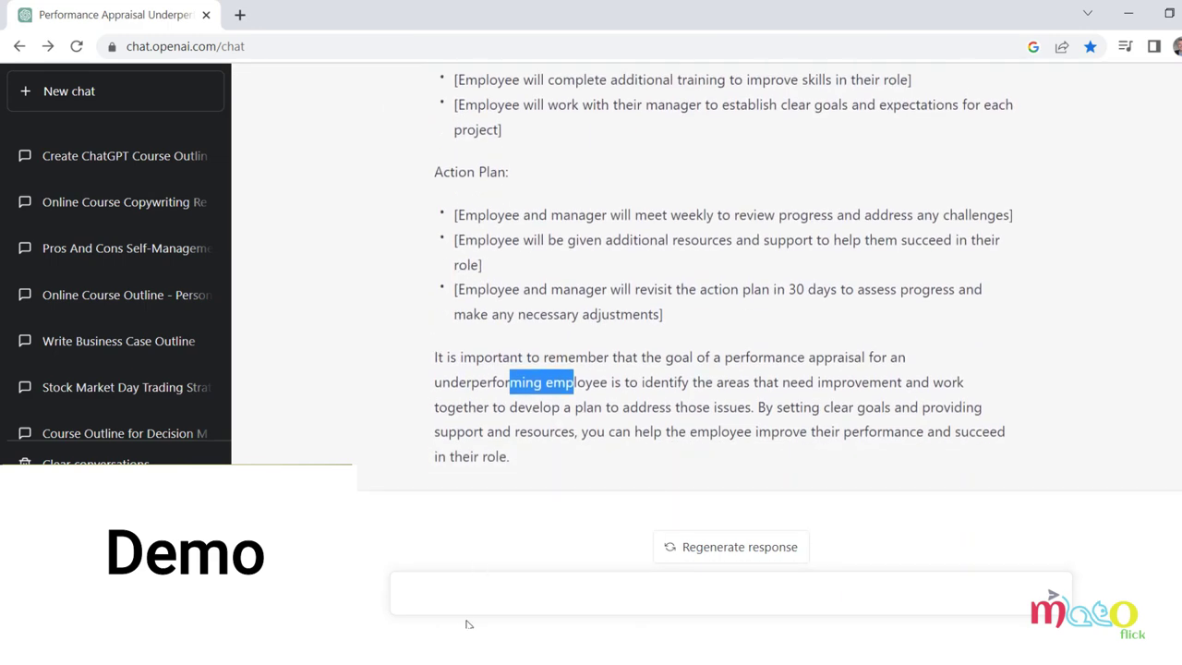
# - Send the follow-up prompt "could you chnage this to a write up for being late to work"
pyautogui.click(461, 602)
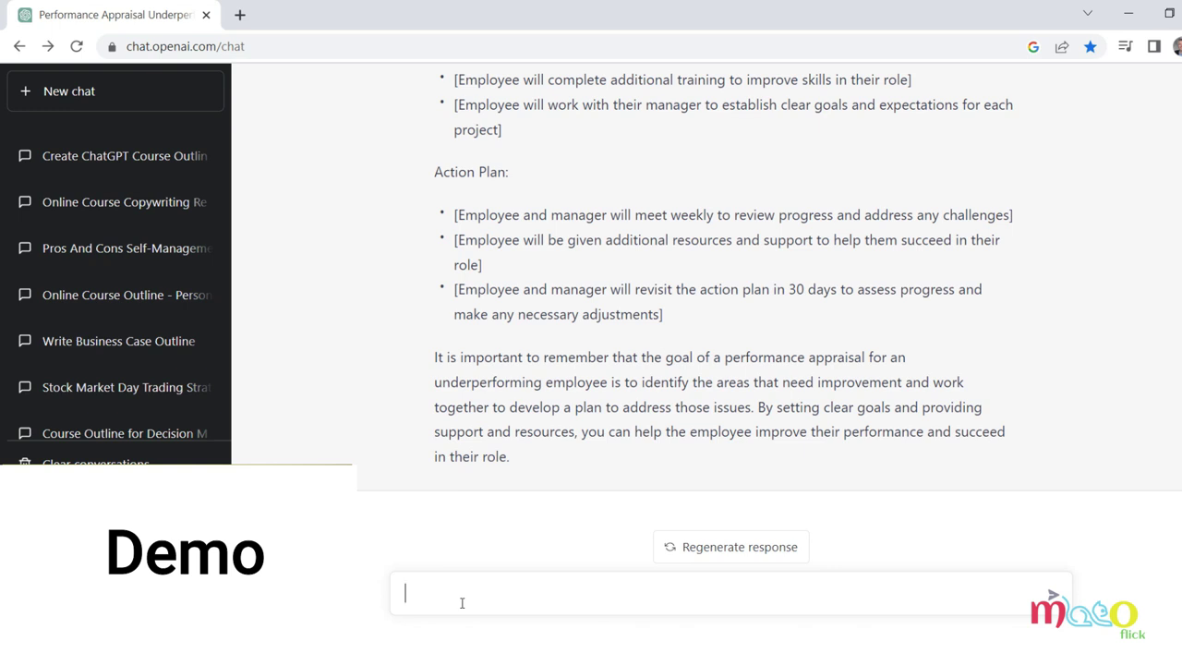
pyautogui.write('could you chnage this to a wrtieup')
pyautogui.press('BackSpace')
pyautogui.write('up')
pyautogui.press('BackSpace')
pyautogui.press('BackSpace')
pyautogui.press('BackSpace')
pyautogui.press('BackSpace')
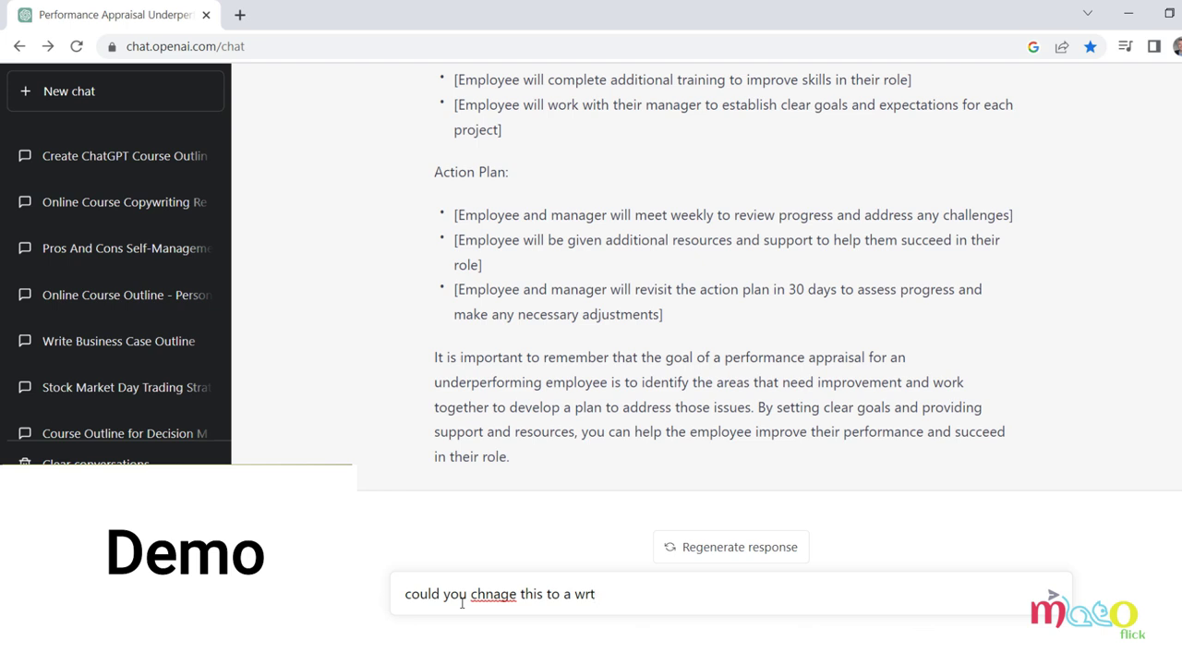
pyautogui.write('ite up for being late to wo')
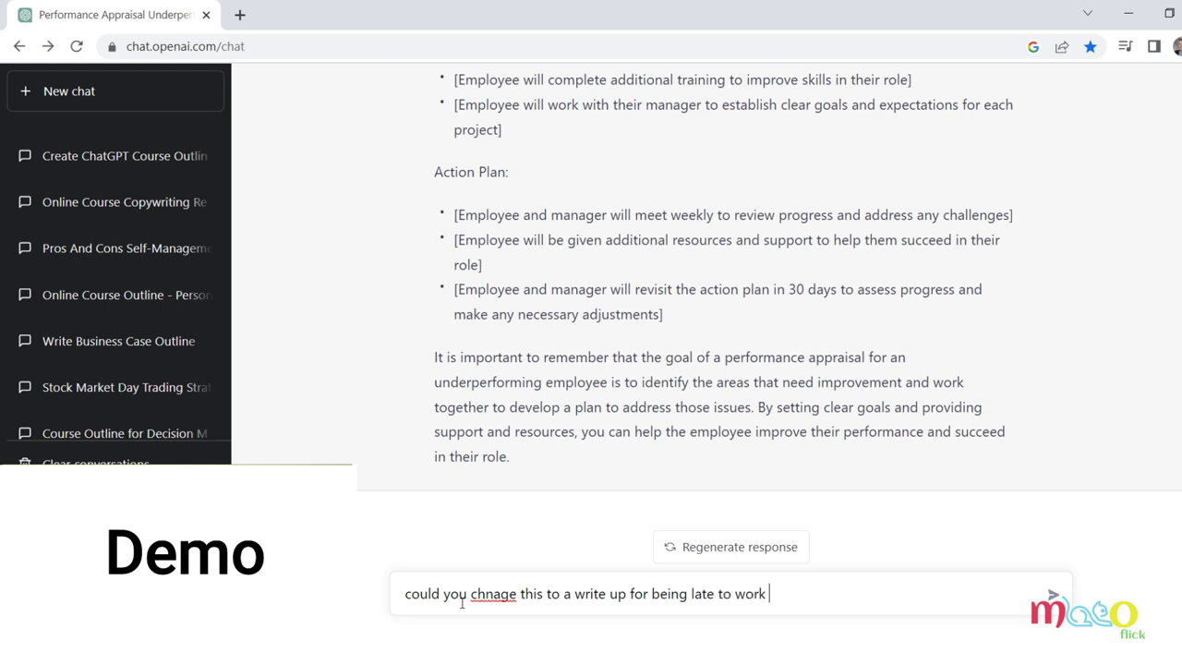
pyautogui.write('rk')
pyautogui.press('Return')
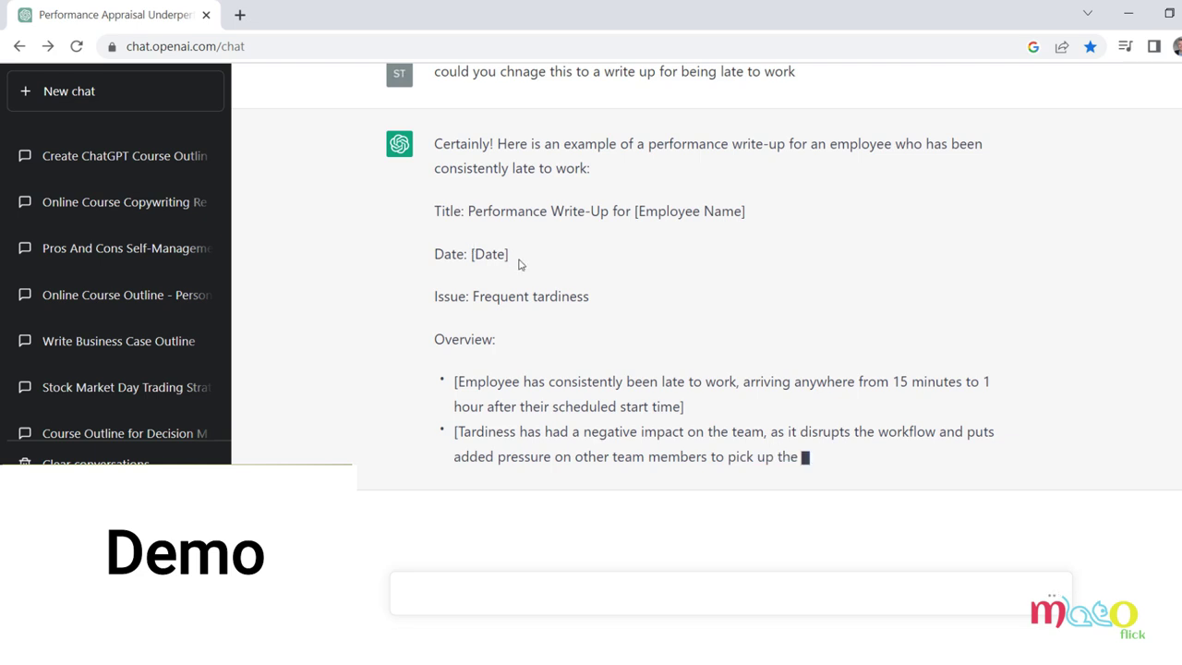
# - Read the lateness write-up, checking its issue, overview, goals for improvement and action plan sections
pyautogui.moveTo(481, 296); pyautogui.dragTo(369, 317)
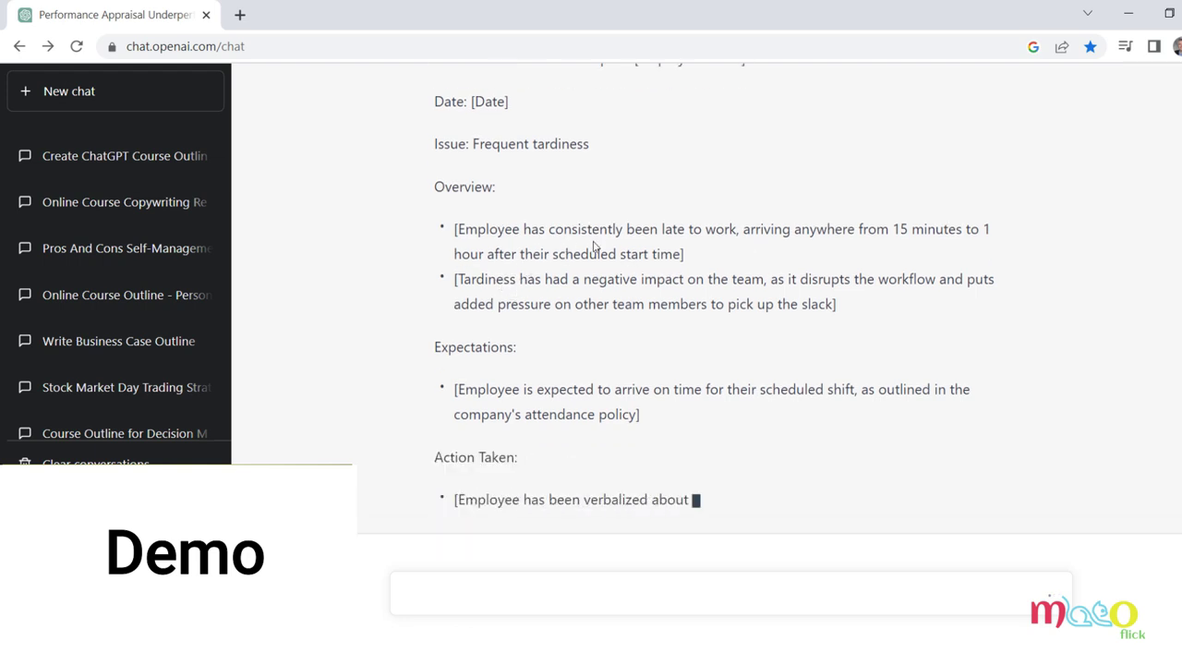
pyautogui.moveTo(865, 231); pyautogui.dragTo(957, 231)
pyautogui.moveTo(561, 280); pyautogui.dragTo(624, 280)
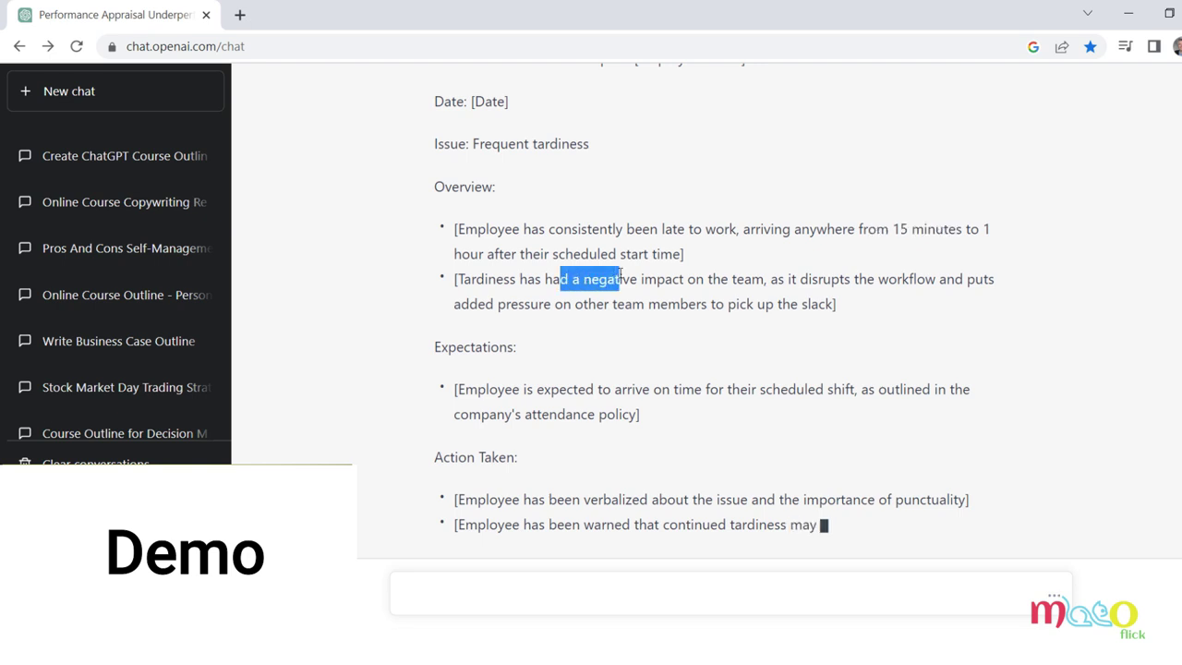
pyautogui.click(553, 251)
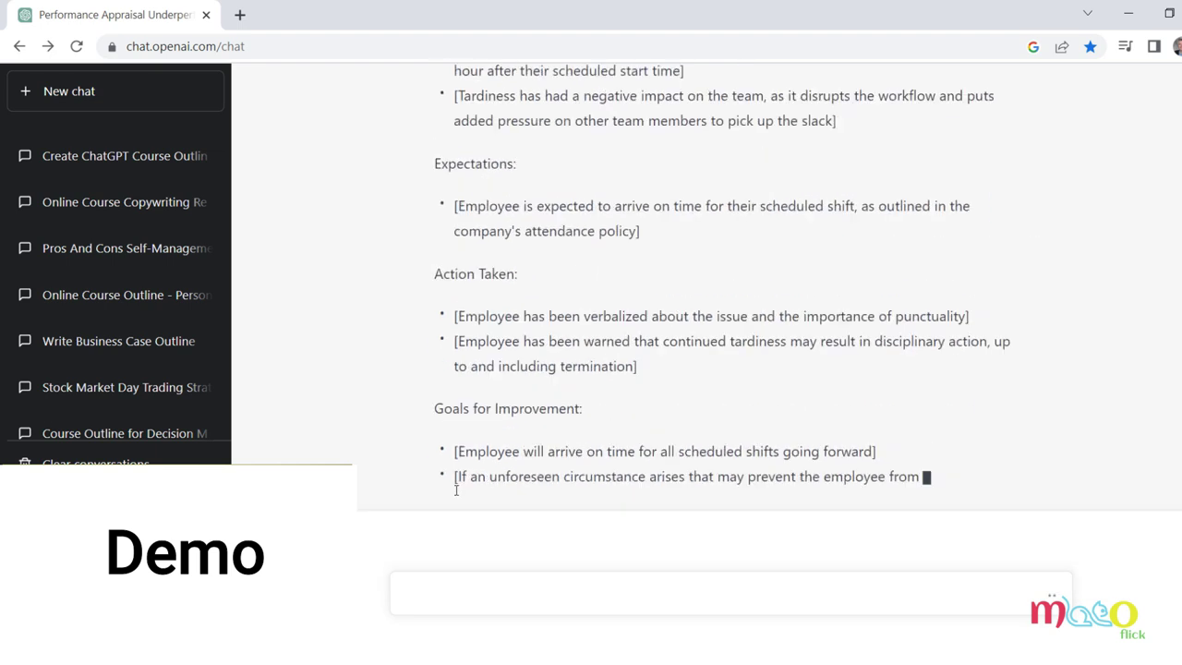
pyautogui.moveTo(523, 364); pyautogui.dragTo(539, 363)
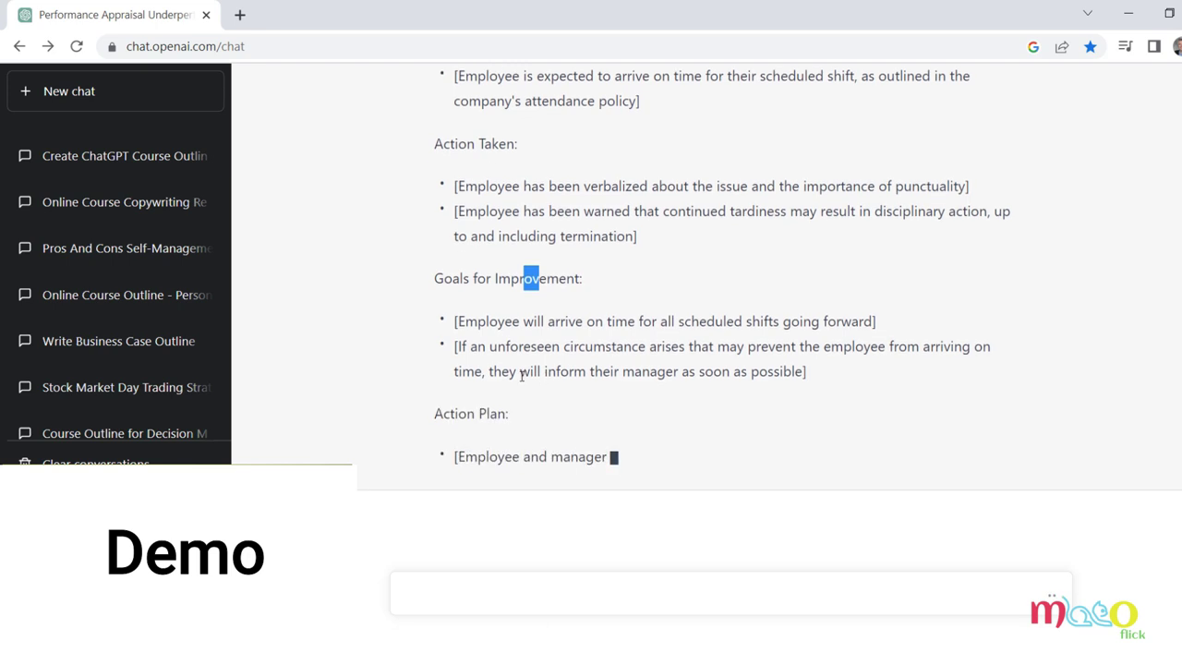
pyautogui.moveTo(496, 343); pyautogui.dragTo(614, 342)
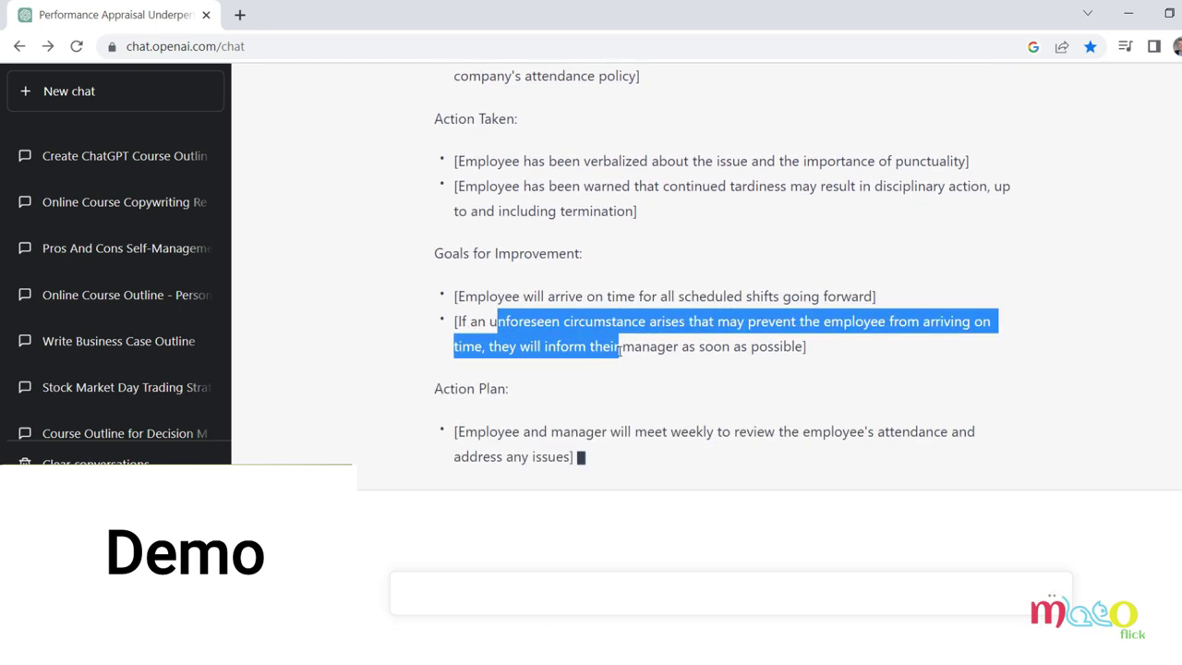
pyautogui.click(355, 429)
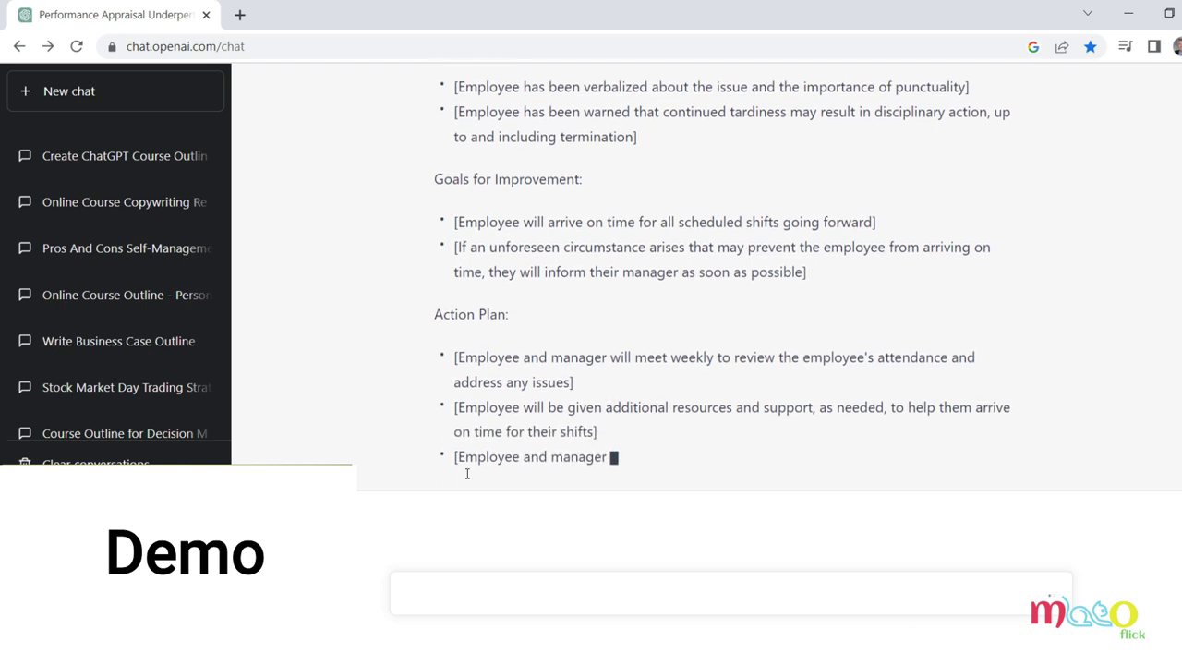
pyautogui.moveTo(612, 407); pyautogui.dragTo(712, 407)
pyautogui.click(355, 456)
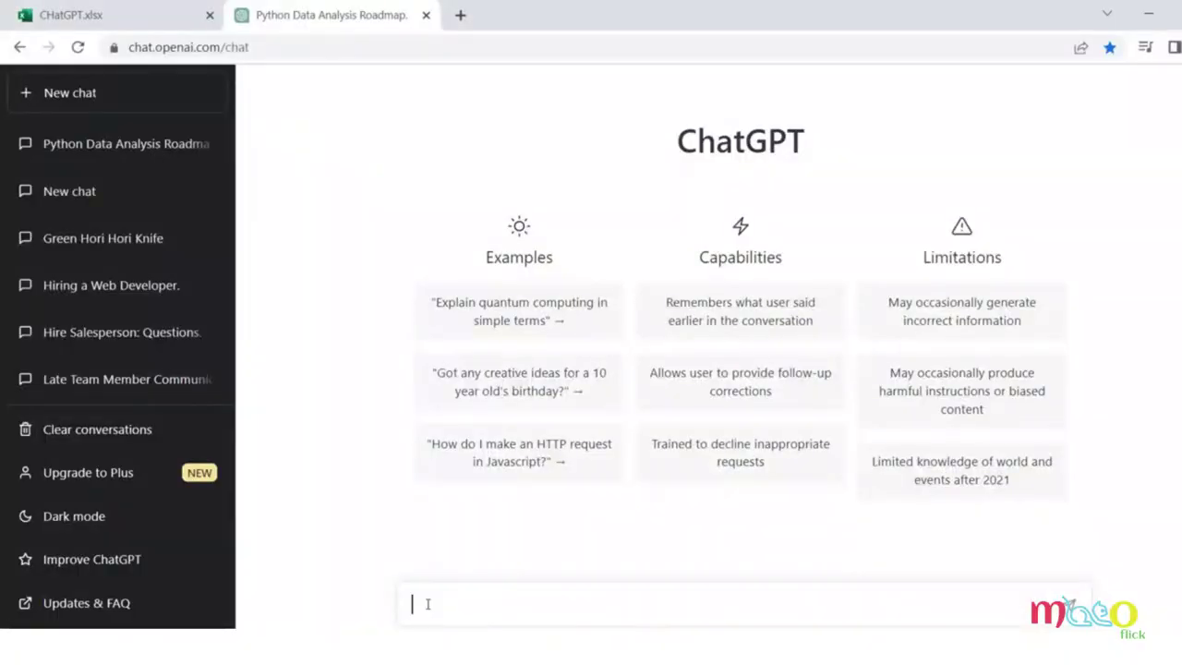
# - Send the prompt "what is chatgpt" in the new chat
pyautogui.write('what is')
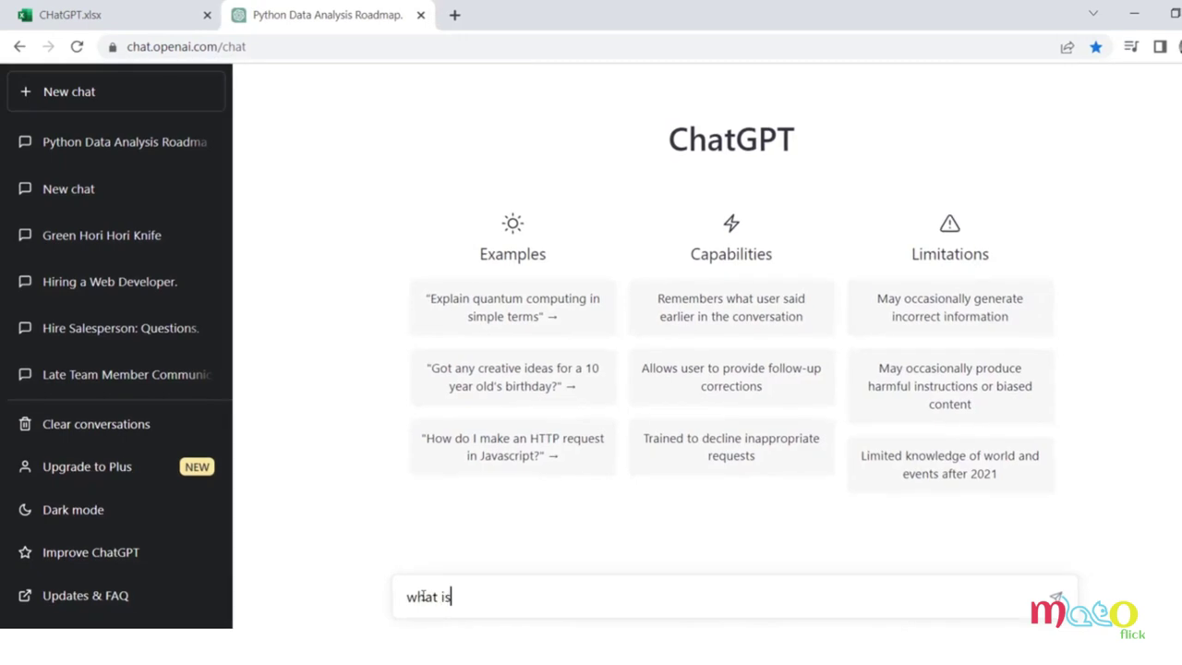
pyautogui.write(' chatgpt')
pyautogui.press('Return')
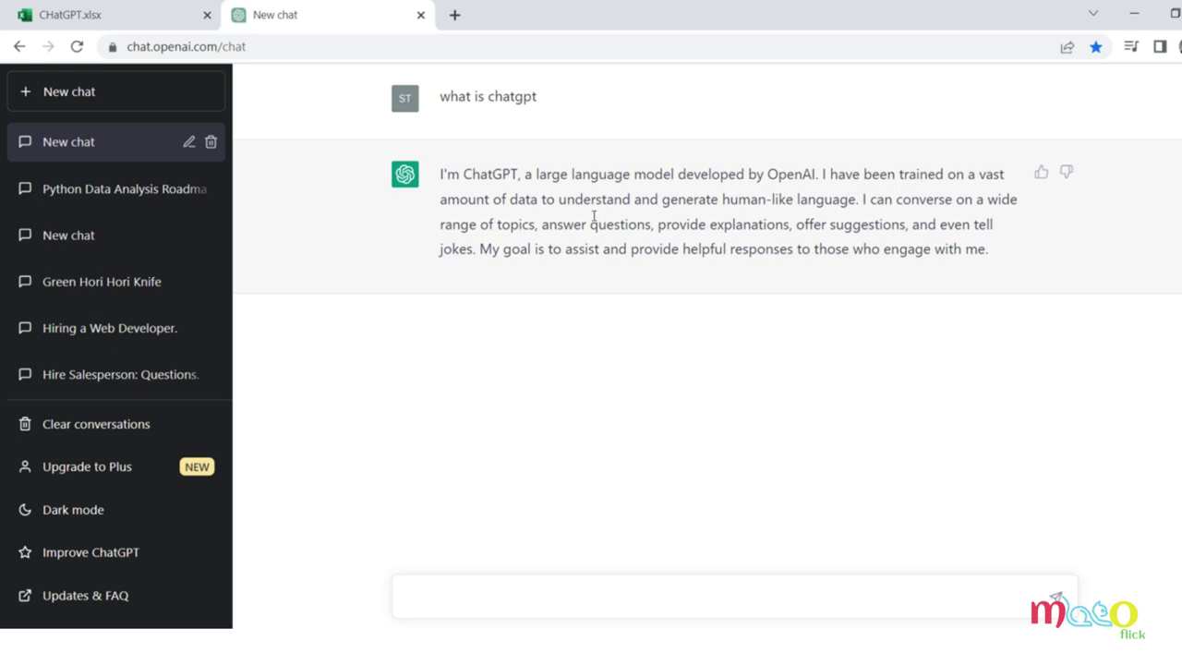
# - Check the answer's description of human-like language and offered help, and send the follow-up prompt "are you ai"
pyautogui.moveTo(601, 221); pyautogui.dragTo(727, 199)
pyautogui.click(764, 215)
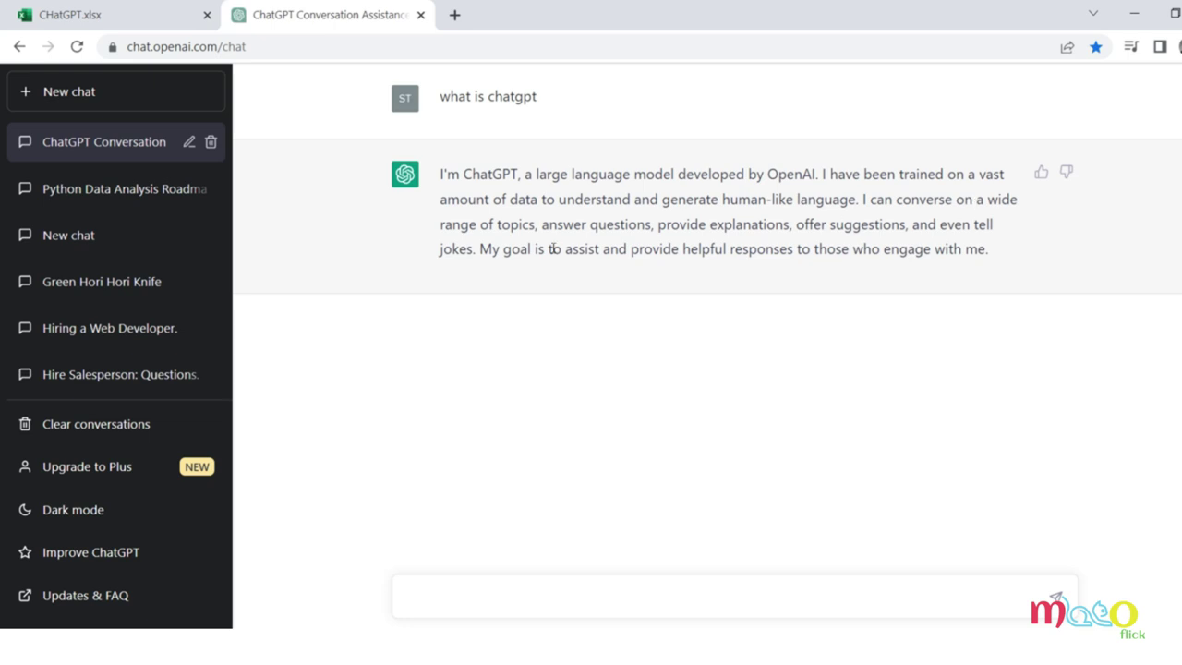
pyautogui.moveTo(589, 246); pyautogui.dragTo(680, 223)
pyautogui.click(838, 229)
pyautogui.write('are you ai')
pyautogui.press('Return')
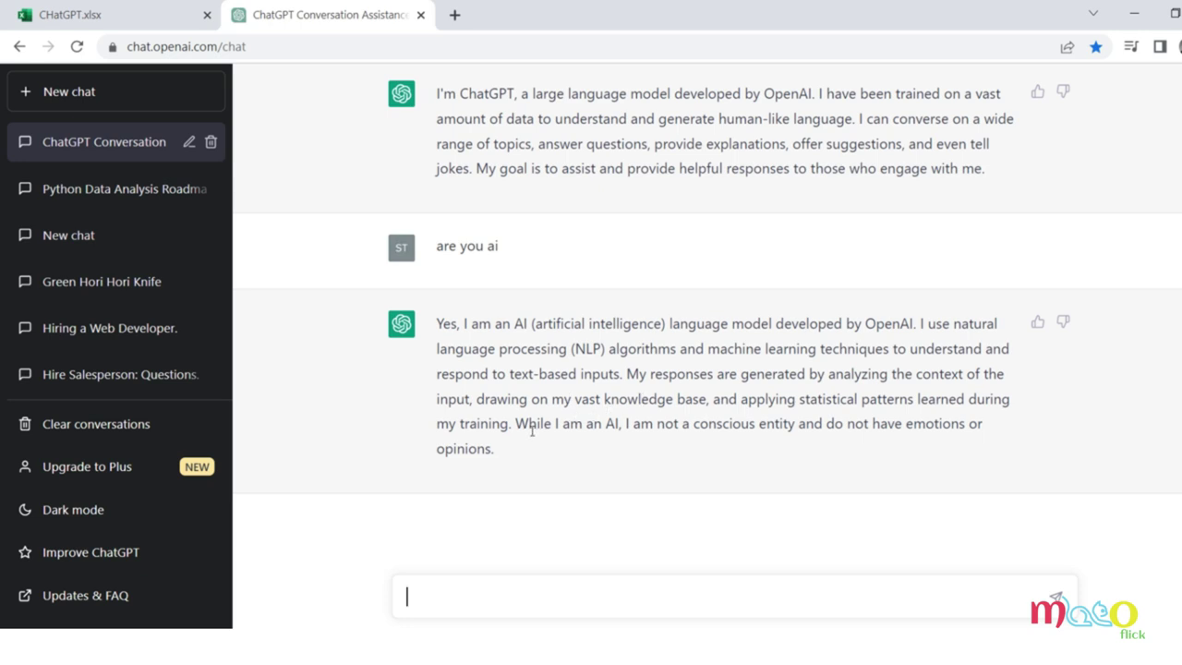
# - Check the answer's lines on consciousness and machine learning, and send the prompt "could you explain nlp more" with "explain" spelled correctly
pyautogui.moveTo(657, 429); pyautogui.dragTo(796, 427)
pyautogui.click(654, 421)
pyautogui.moveTo(655, 423); pyautogui.dragTo(815, 446)
pyautogui.click(804, 400)
pyautogui.moveTo(719, 349); pyautogui.dragTo(836, 373)
pyautogui.click(661, 360)
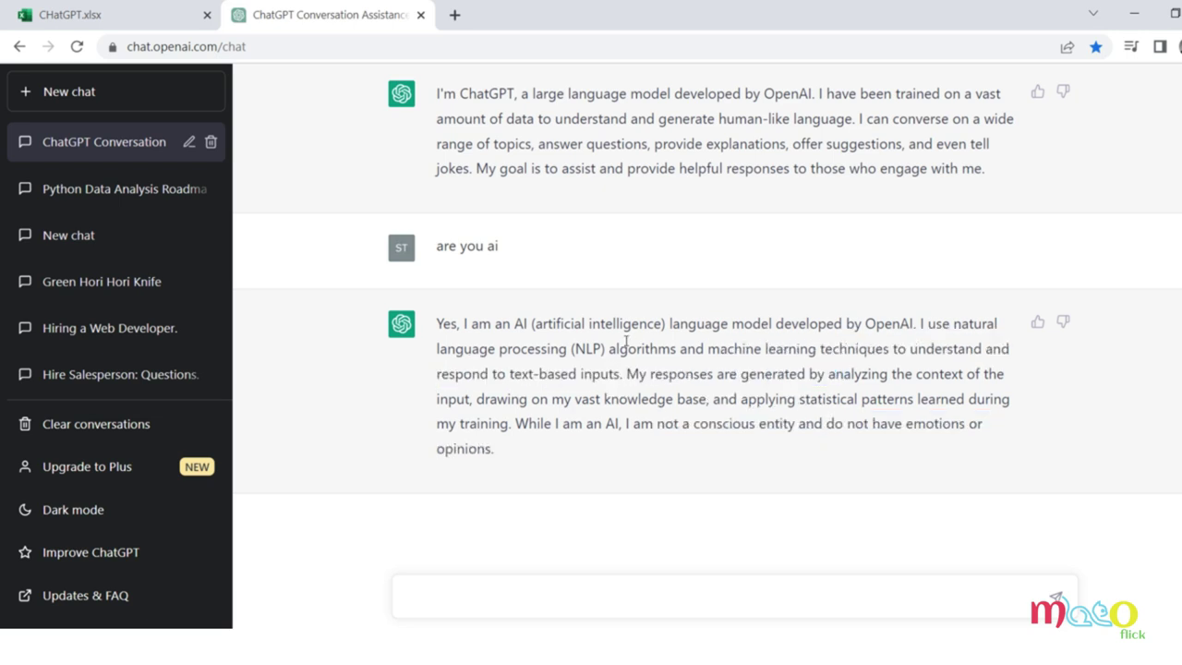
pyautogui.click(447, 592)
pyautogui.write('could you exmplai nlp more')
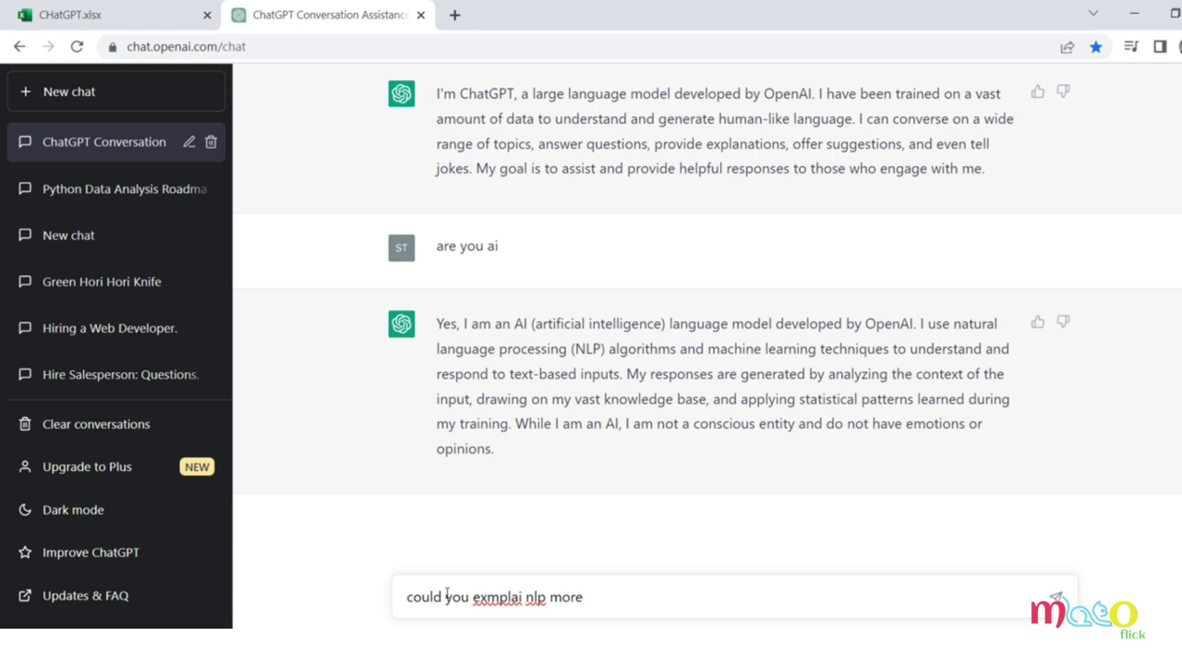
pyautogui.rightClick(507, 596)
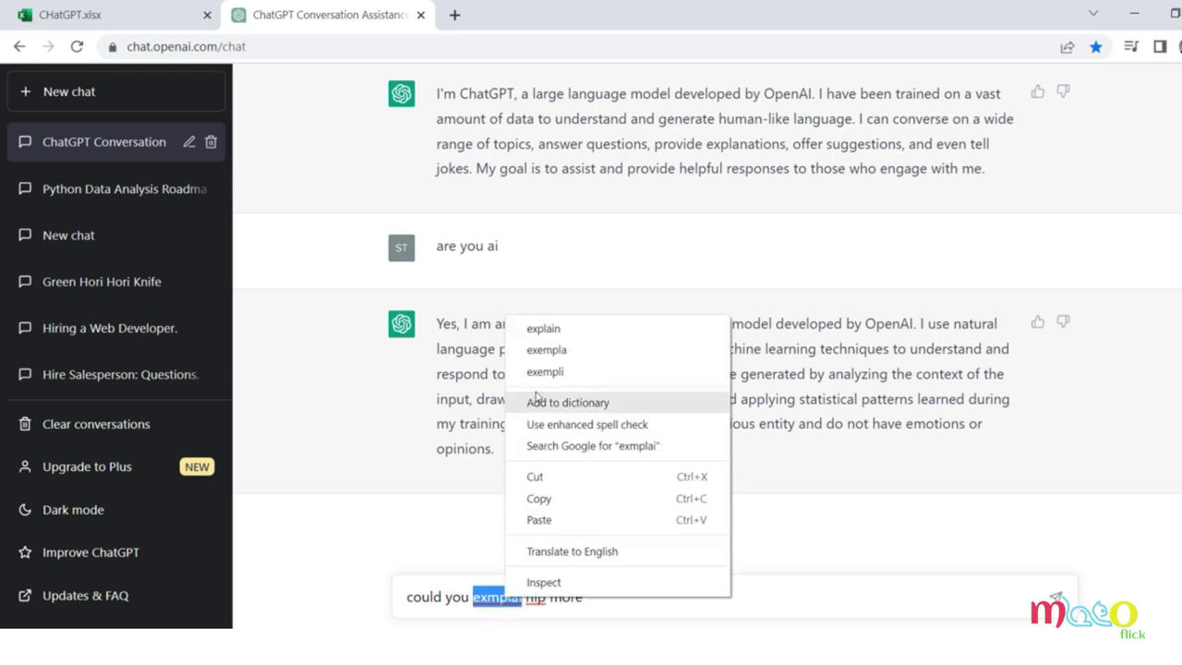
pyautogui.click(549, 328)
pyautogui.press('Return')
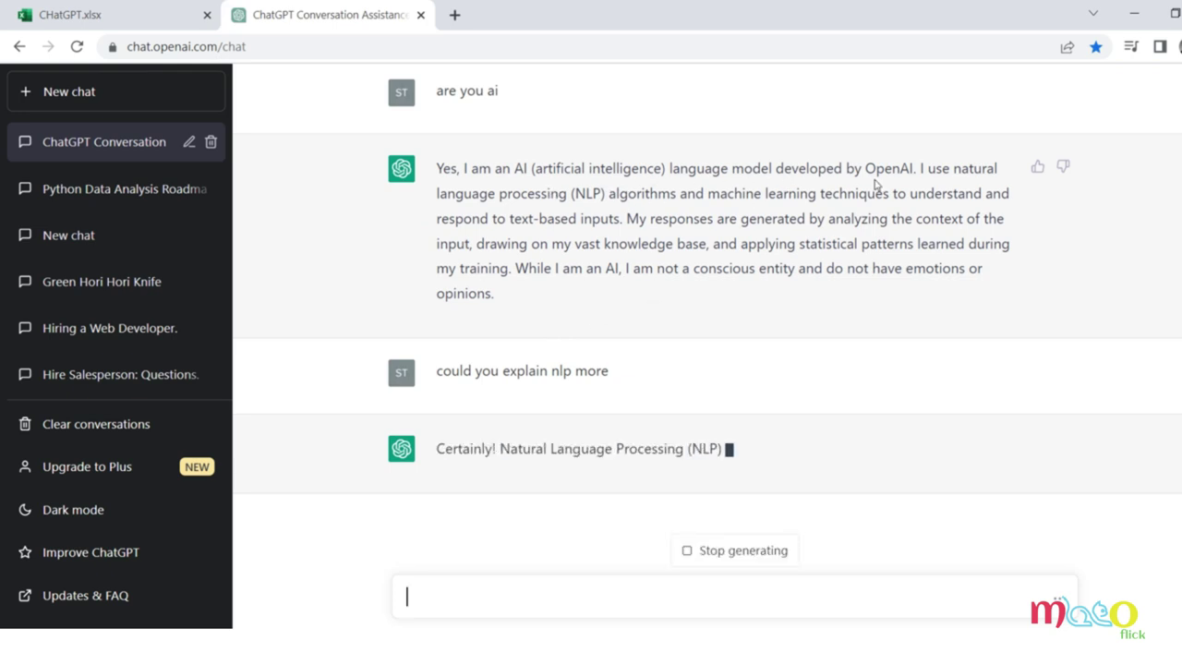
# - Read the natural language processing explanation, focusing on its definition and the list of common techniques
pyautogui.moveTo(953, 168); pyautogui.dragTo(673, 168)
pyautogui.click(683, 304)
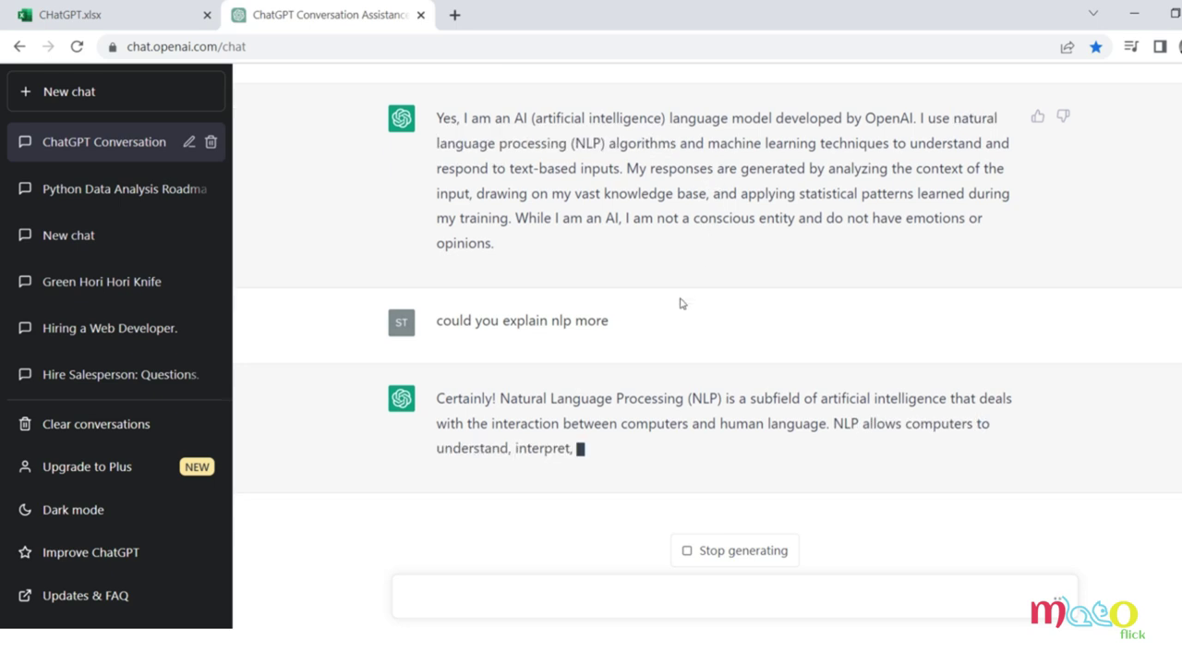
pyautogui.moveTo(765, 397); pyautogui.dragTo(934, 399)
pyautogui.click(757, 395)
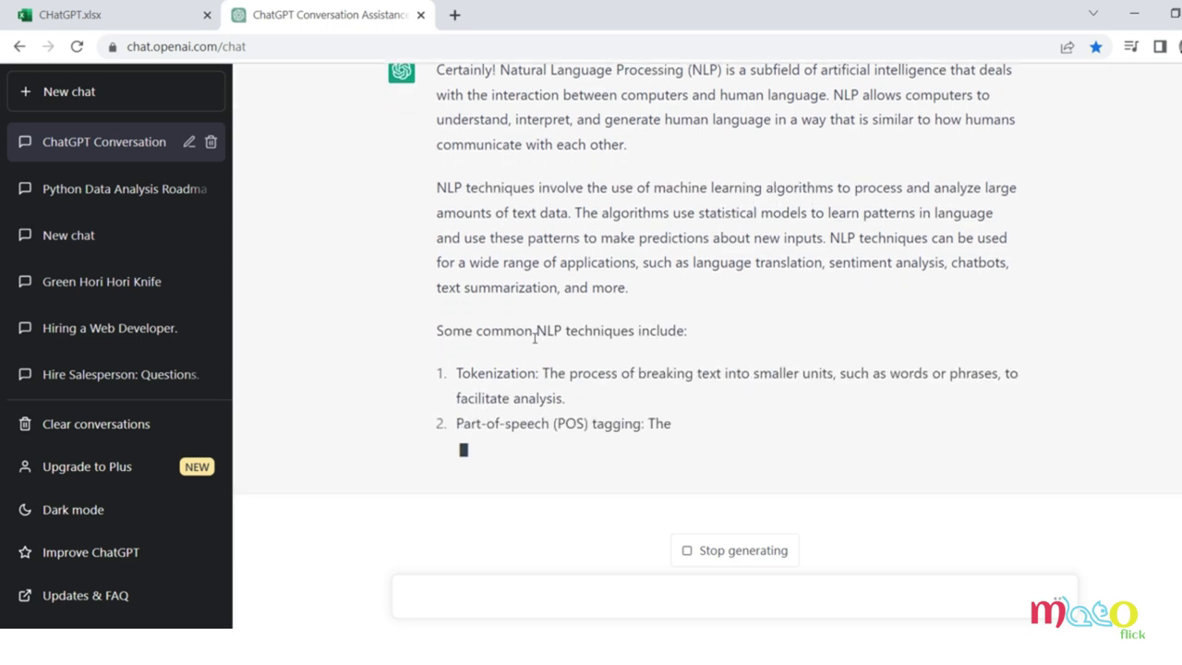
pyautogui.moveTo(503, 330); pyautogui.dragTo(515, 372)
pyautogui.moveTo(455, 398); pyautogui.dragTo(519, 398)
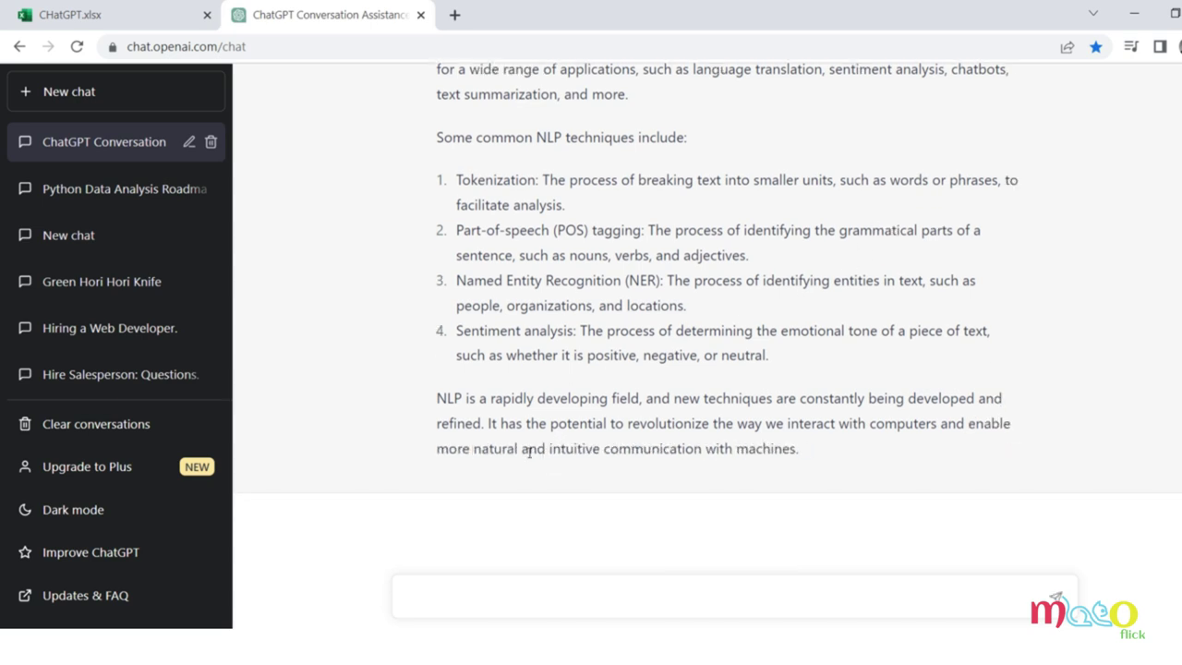
# - Check the closing paragraph on natural communication with machines, and send the prompt "how are you different that google search"
pyautogui.moveTo(529, 451); pyautogui.dragTo(648, 445)
pyautogui.moveTo(477, 452); pyautogui.dragTo(810, 448)
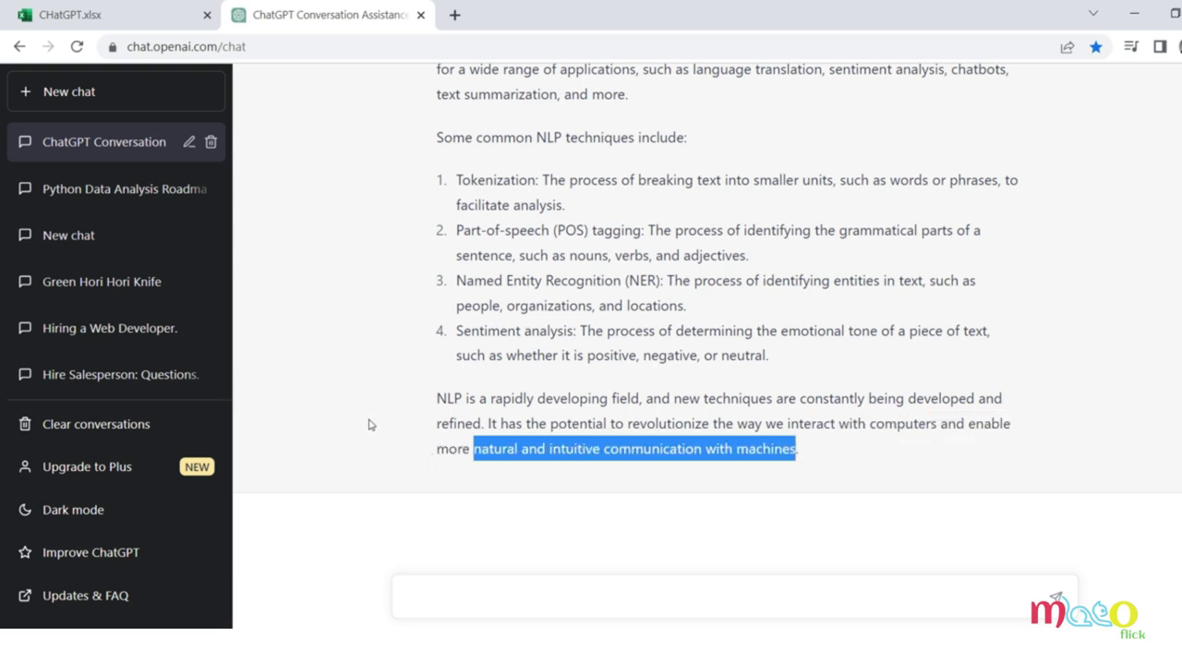
pyautogui.click(440, 592)
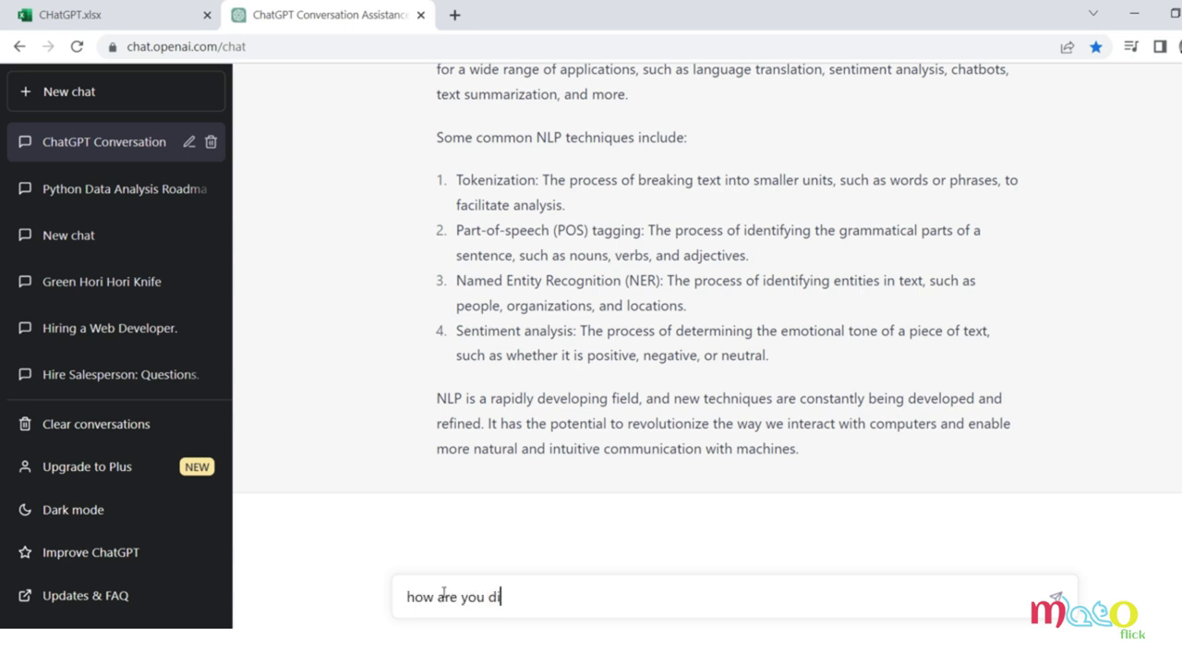
pyautogui.write('google search')
pyautogui.press('Return')
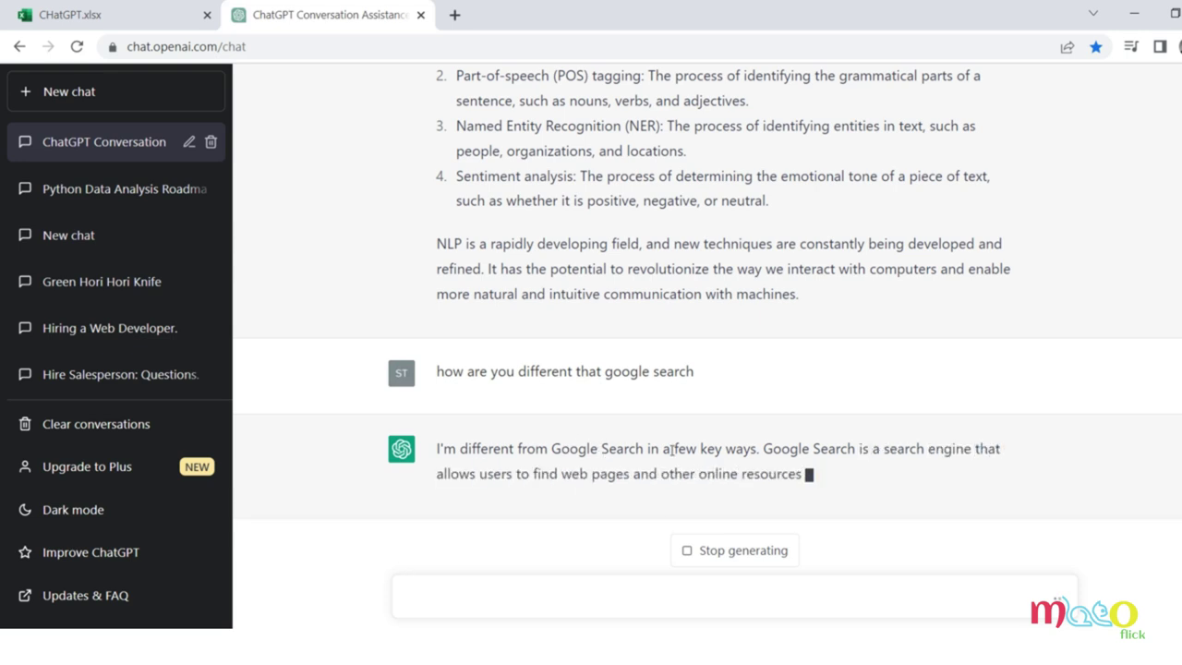
# - Review the answer's comparison with Google Search, and send the prompt "where do you get information. Do you crawl web?"
pyautogui.moveTo(571, 479); pyautogui.dragTo(813, 473)
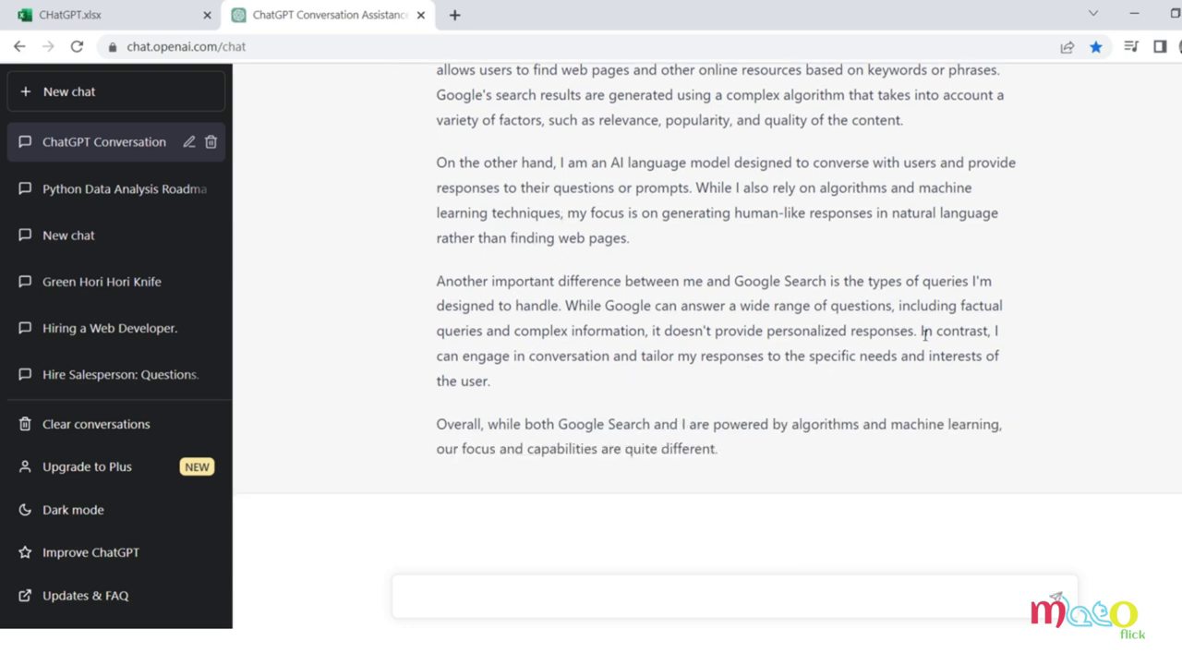
pyautogui.moveTo(921, 330); pyautogui.dragTo(931, 357)
pyautogui.click(403, 272)
pyautogui.scroll(5, 539, 413)
pyautogui.scroll(-5, 535, 413)
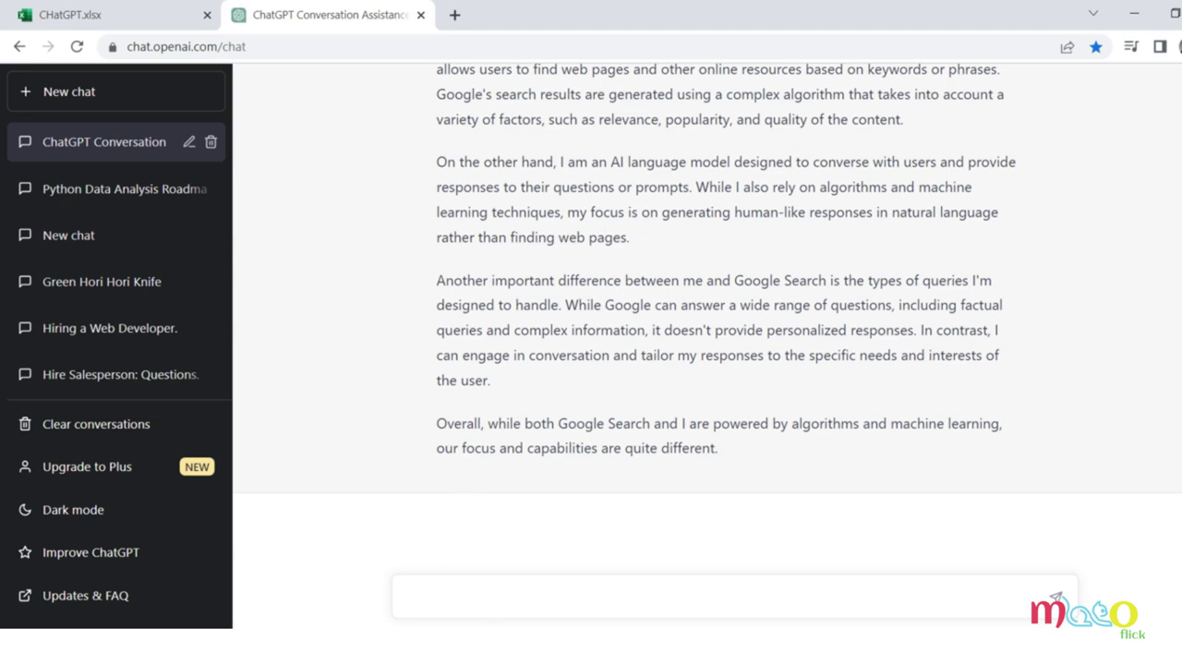
pyautogui.write('where do you get informati')
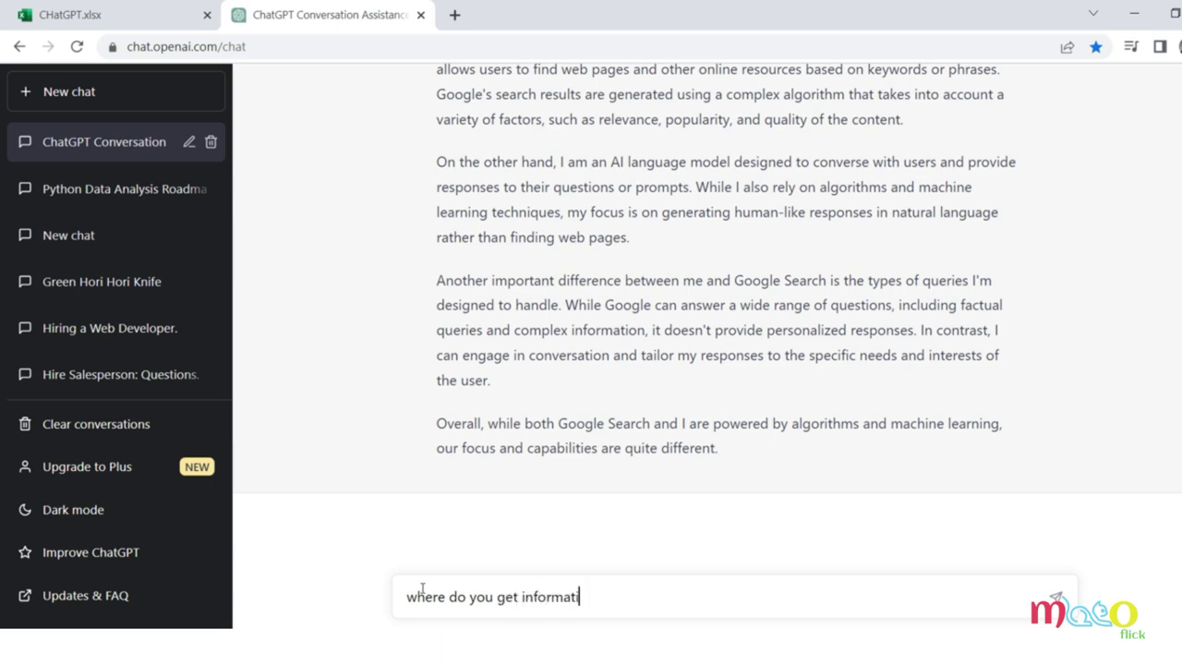
pyautogui.write('on. Do you crawl web?')
pyautogui.press('Return')
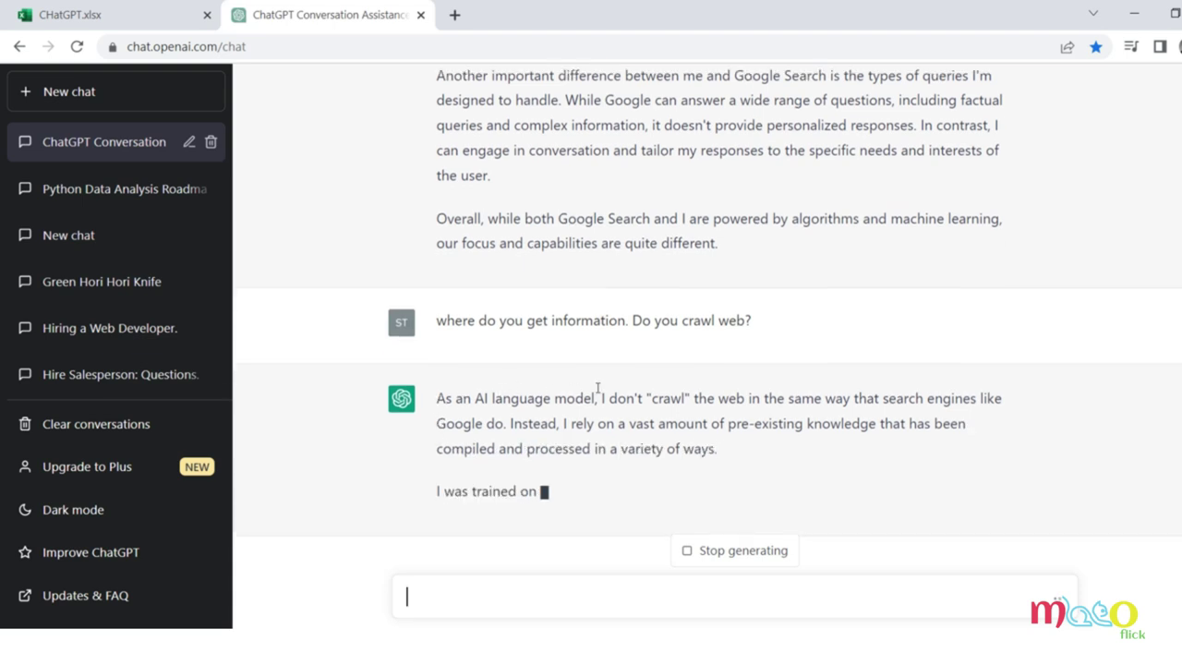
# - Read the answer about information sources, focusing on web crawling, the training dataset and how responses are generated
pyautogui.moveTo(637, 355); pyautogui.dragTo(784, 341)
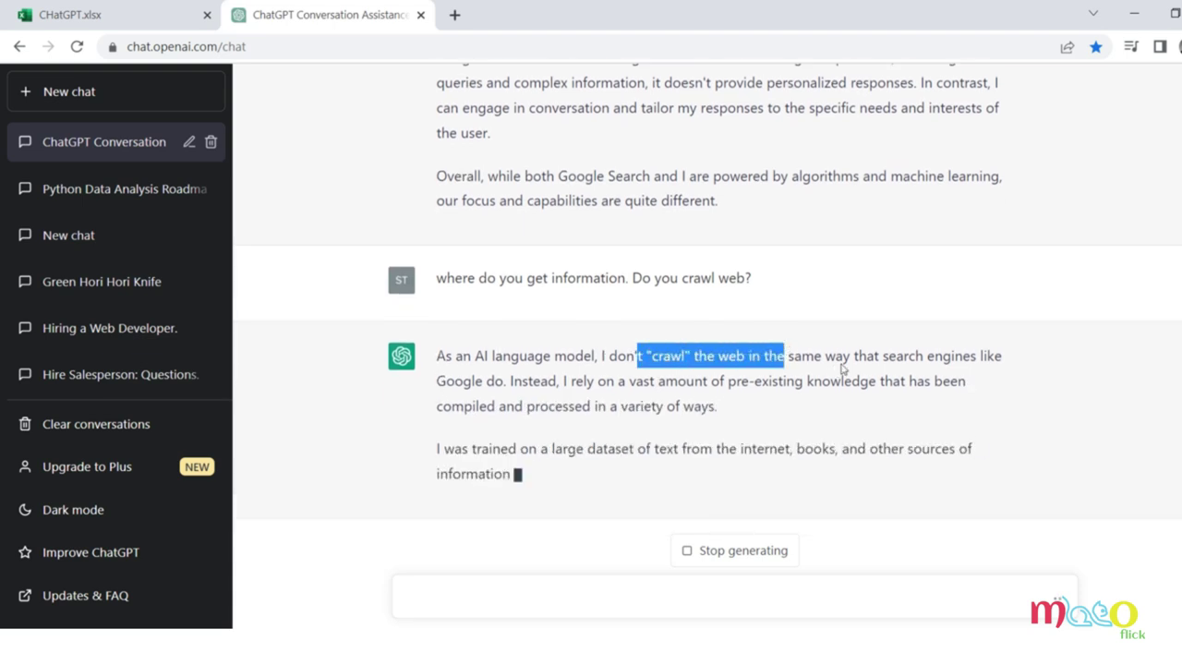
pyautogui.moveTo(857, 331); pyautogui.dragTo(976, 331)
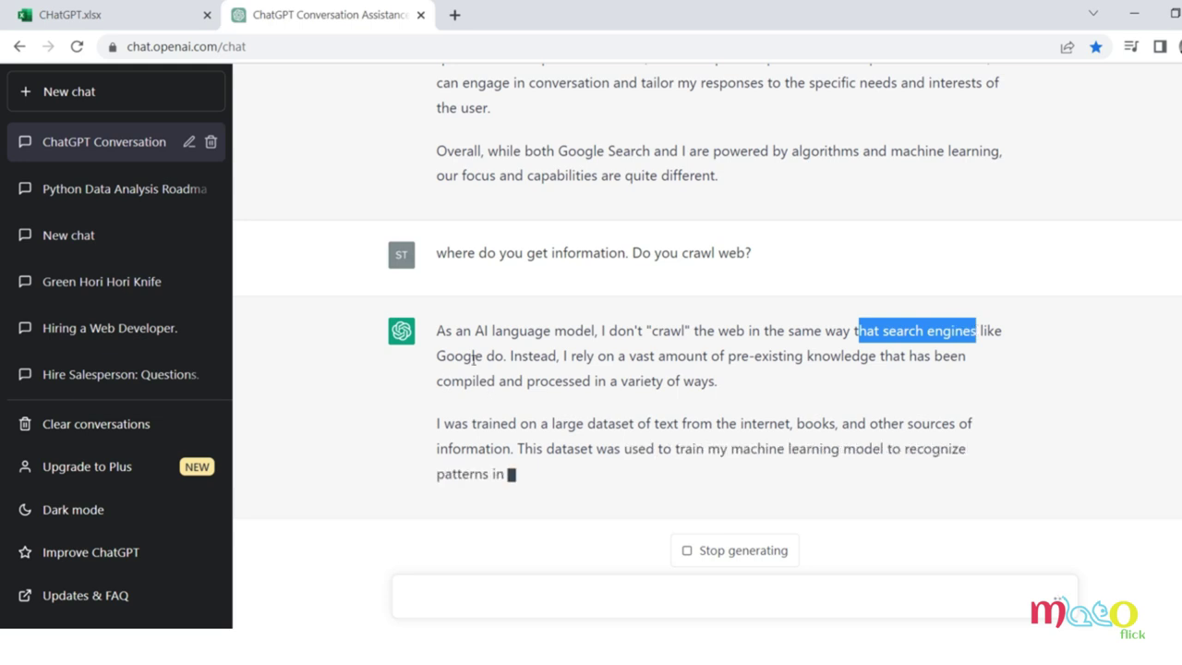
pyautogui.moveTo(472, 355); pyautogui.dragTo(499, 355)
pyautogui.click(659, 330)
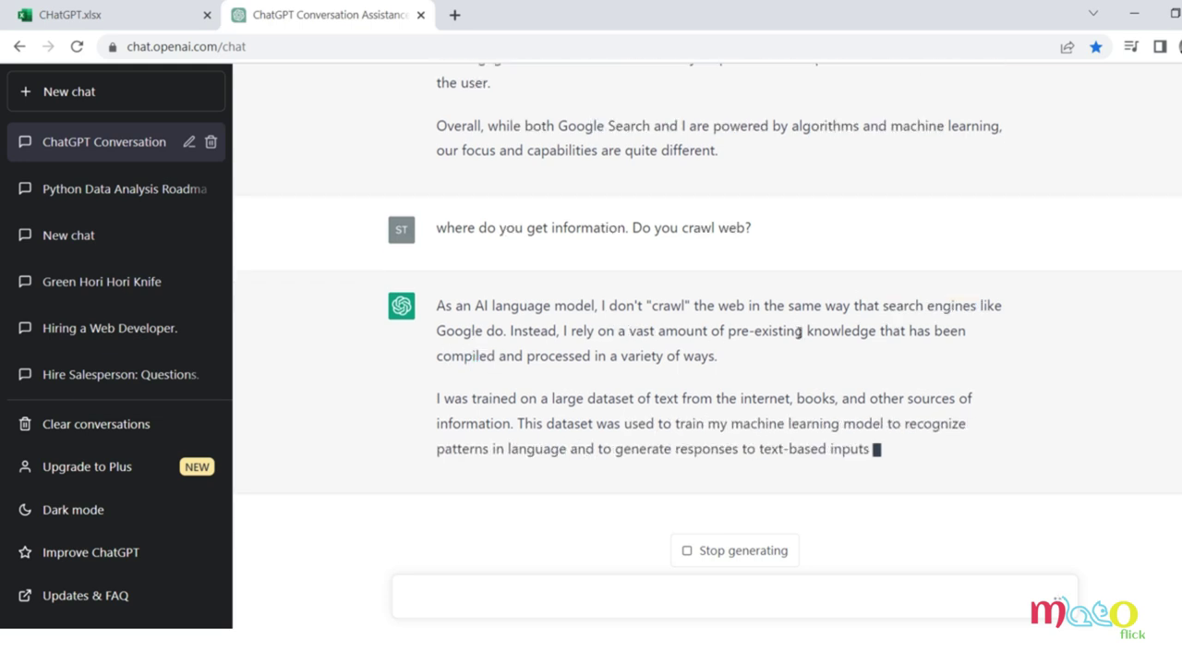
pyautogui.moveTo(769, 330); pyautogui.dragTo(760, 332)
pyautogui.click(362, 354)
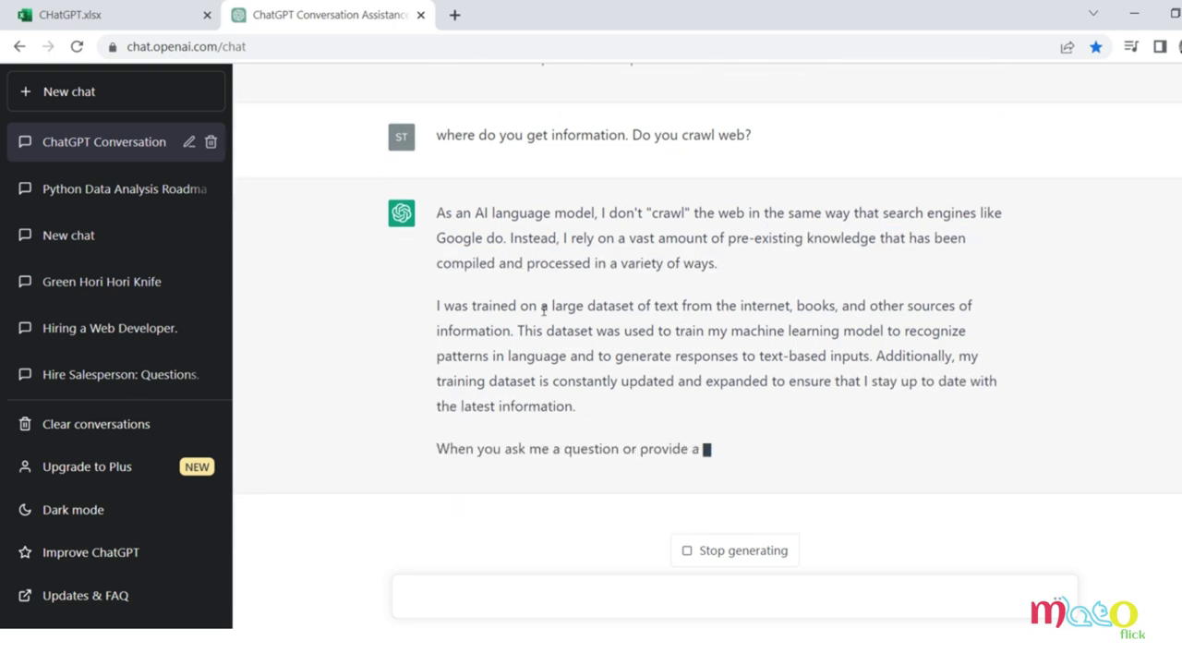
pyautogui.moveTo(552, 305); pyautogui.dragTo(890, 306)
pyautogui.click(379, 311)
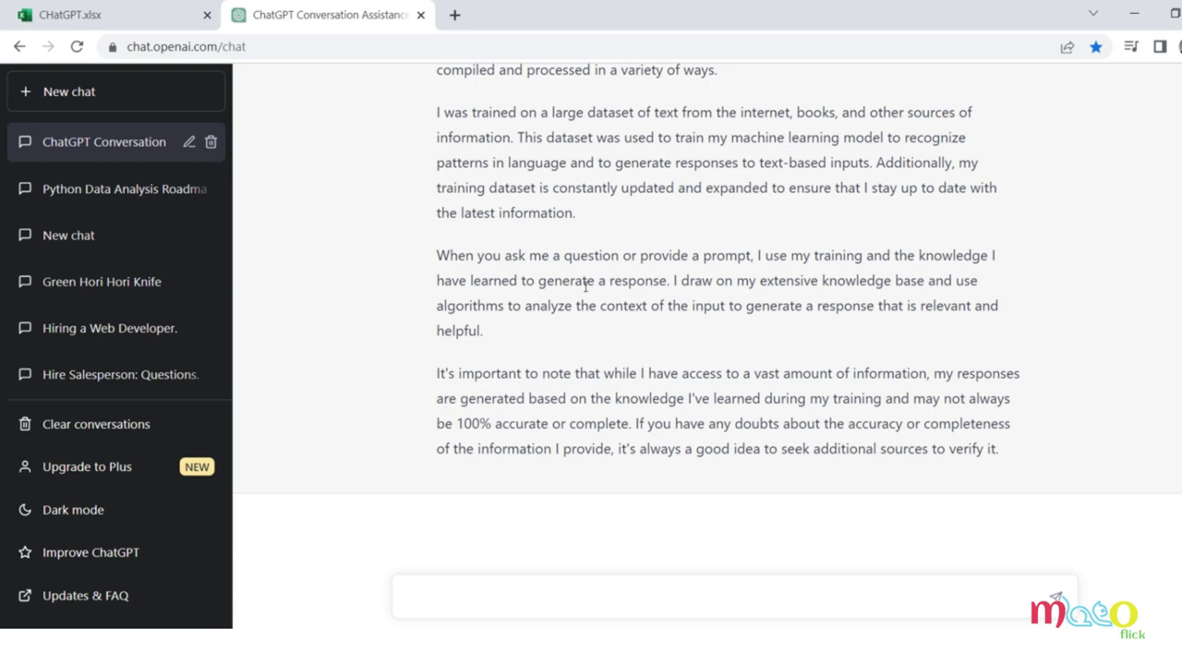
pyautogui.moveTo(488, 259); pyautogui.dragTo(663, 279)
pyautogui.click(412, 276)
# - Send the prompt "if you help me write something like a blog could i accidentally be plagiarizing someone" with "plagiarizing" spelled correctly
pyautogui.click(441, 594)
pyautogui.write('he')
pyautogui.press('BackSpace')
pyautogui.press('BackSpace')
pyautogui.write('if you help me write something ')
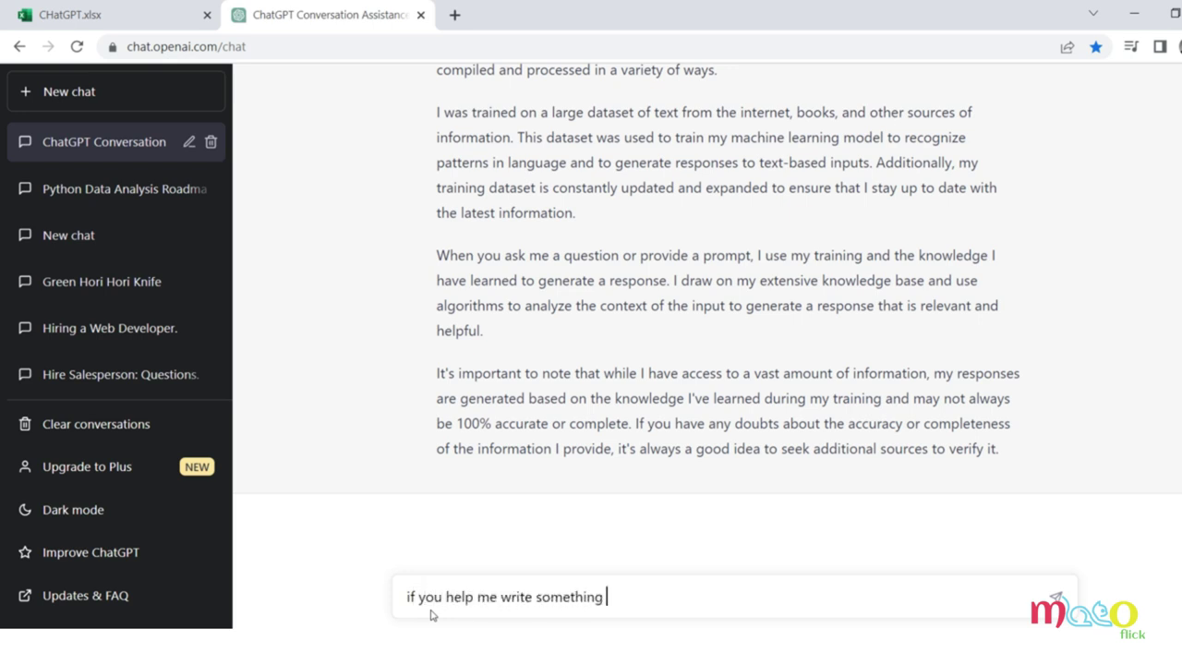
pyautogui.write('like a blog could j')
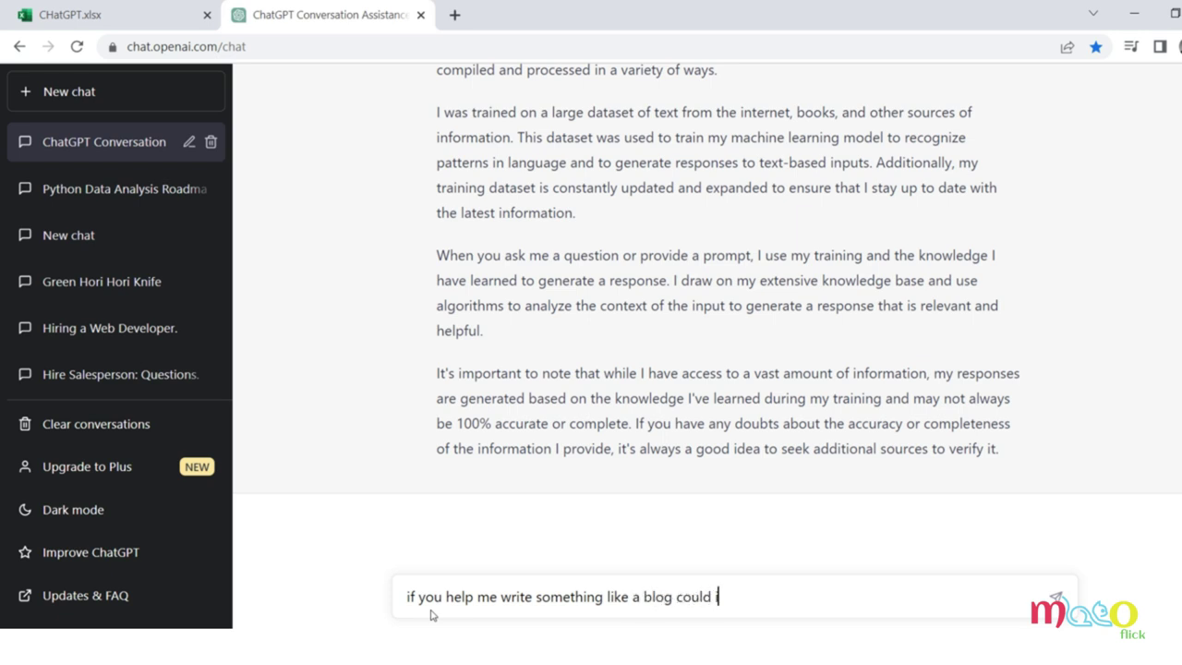
pyautogui.write(' accidentally be plager')
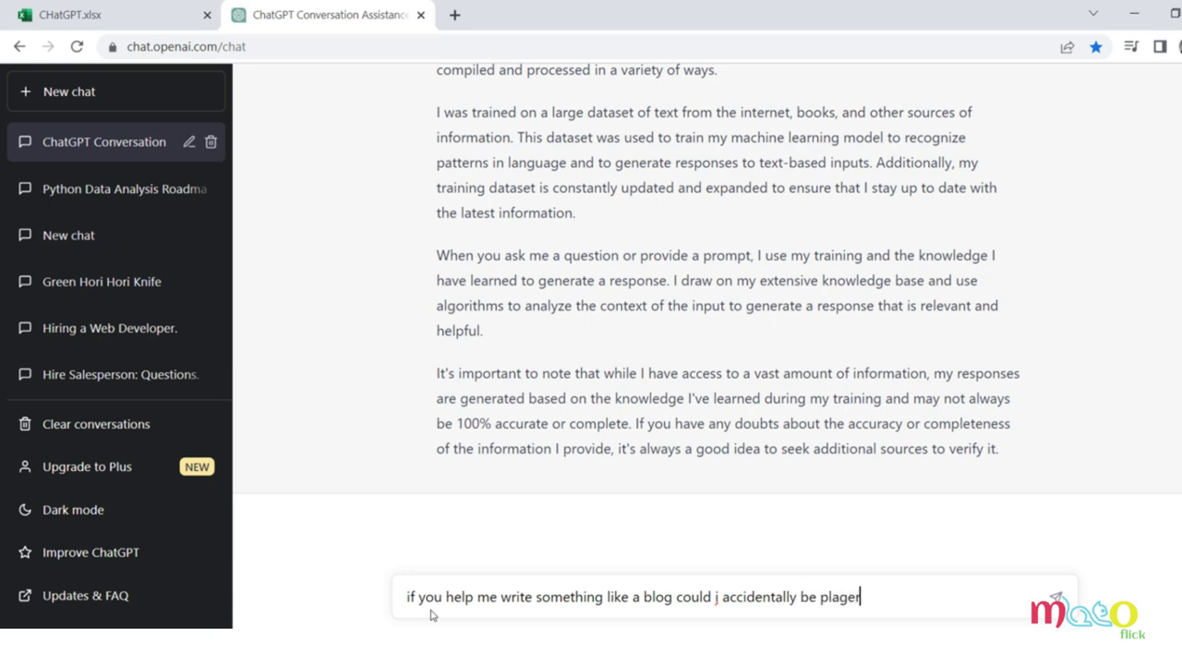
pyautogui.write('izing someone')
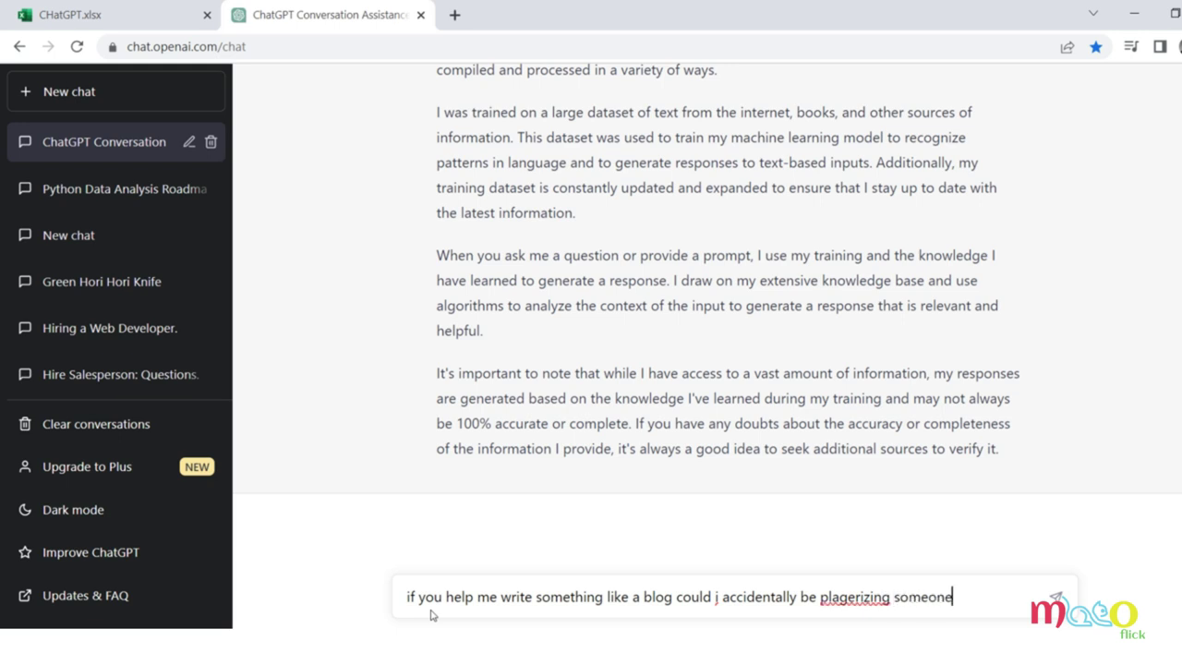
pyautogui.rightClick(847, 597)
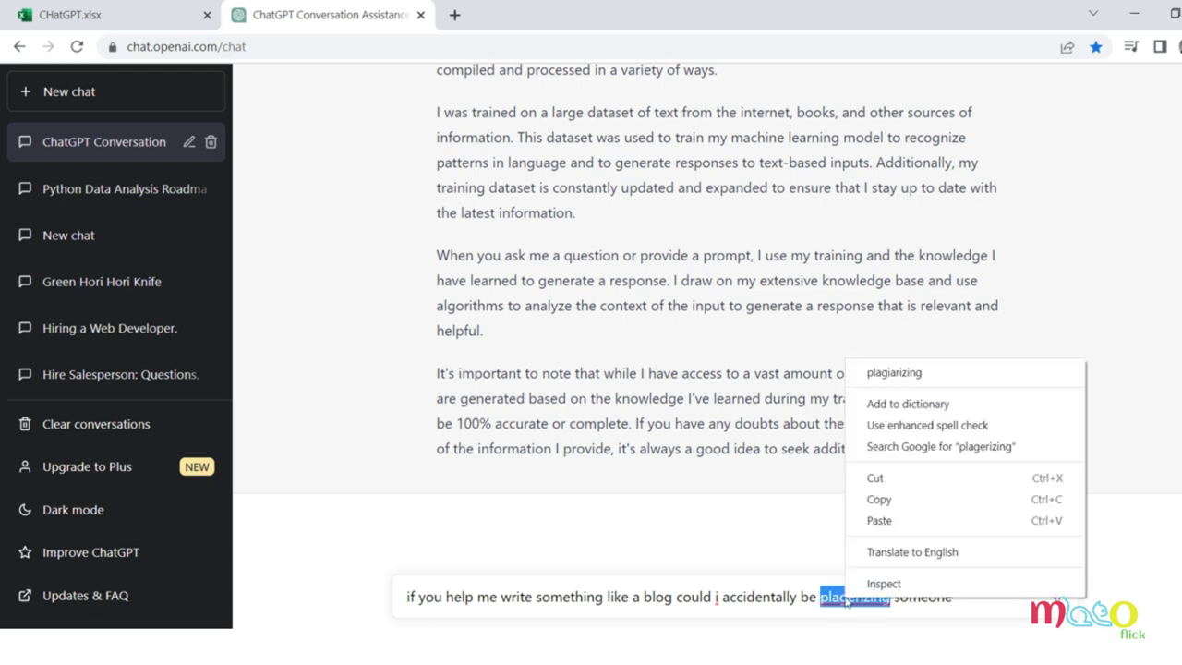
pyautogui.click(895, 372)
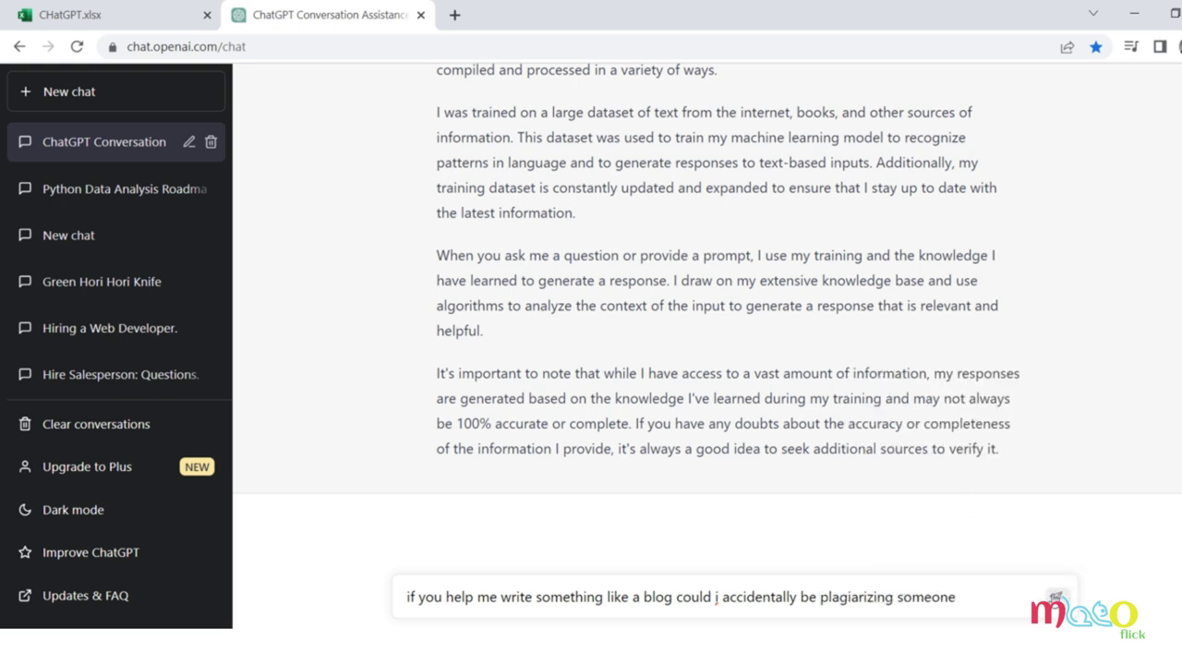
pyautogui.click(1056, 597)
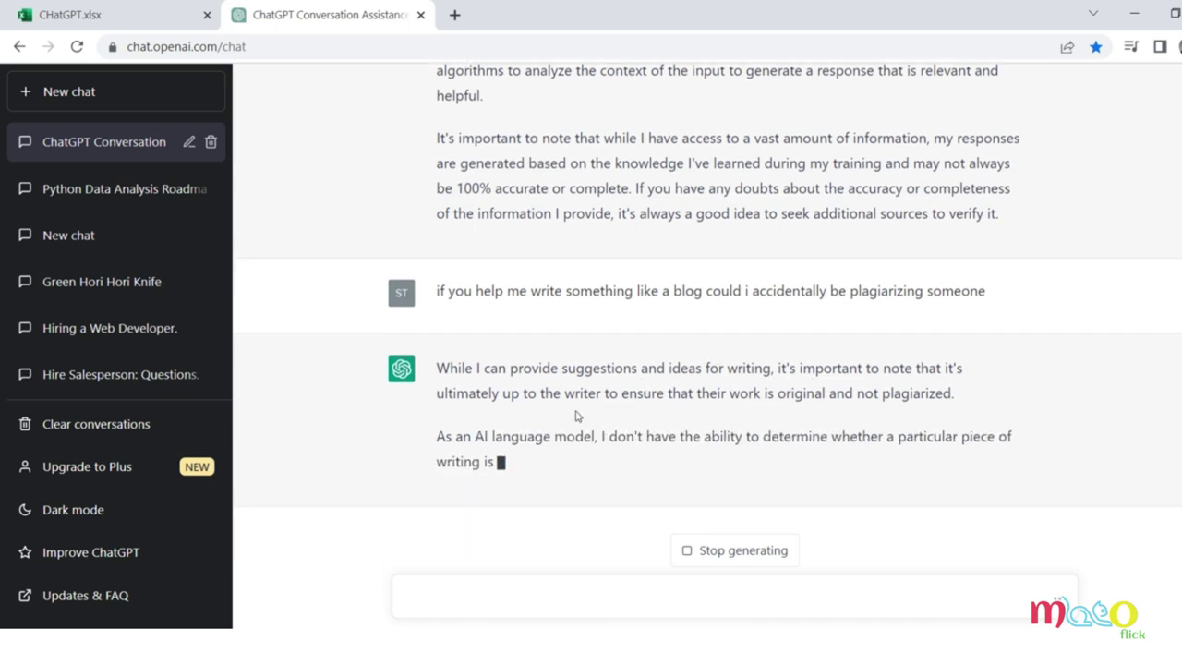
# - Read the plagiarism answer, focusing on the writer's responsibility, similarities with existing content and ways to avoid accidental plagiarism
pyautogui.moveTo(582, 389); pyautogui.dragTo(976, 388)
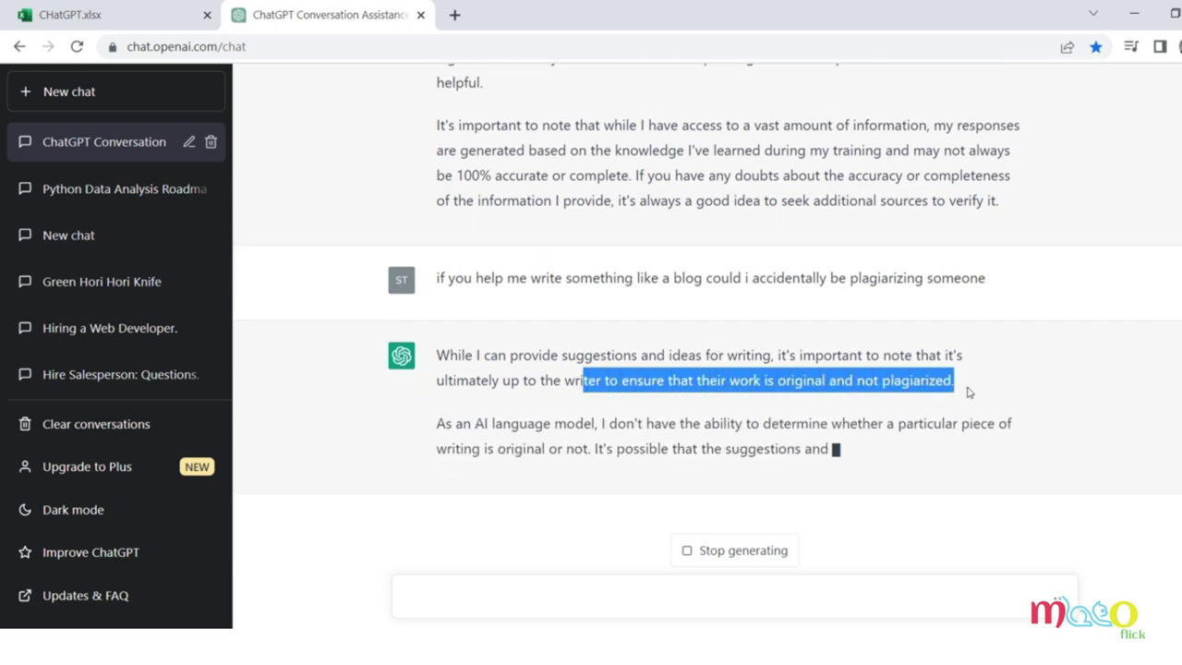
pyautogui.moveTo(717, 399); pyautogui.dragTo(829, 381)
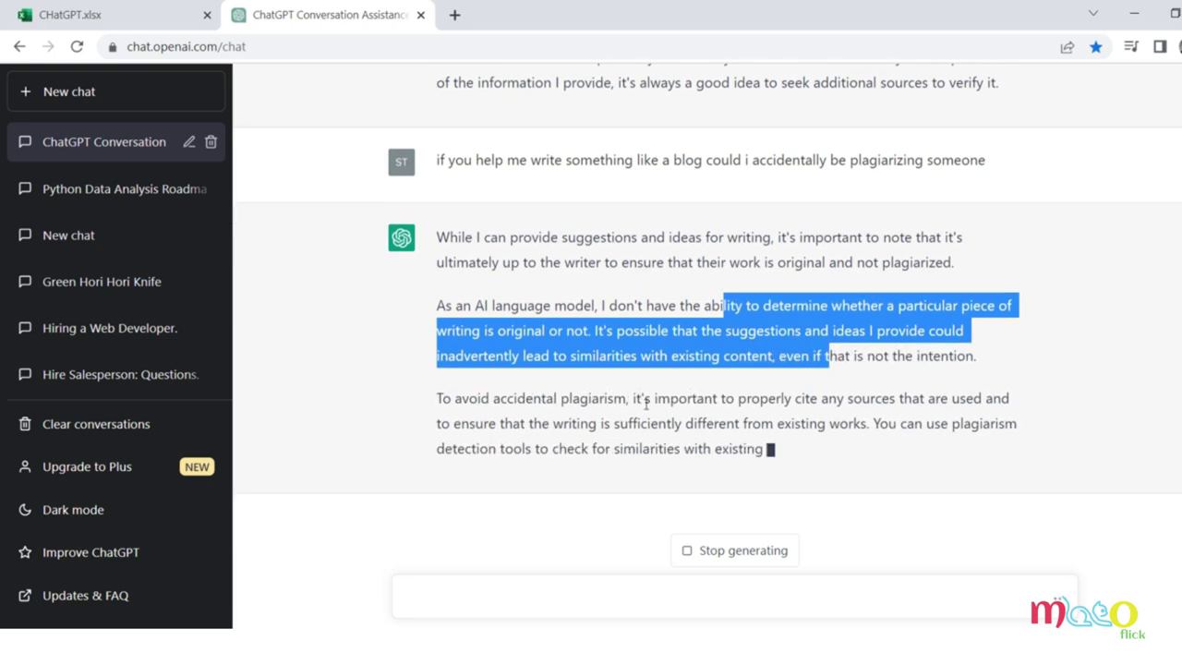
pyautogui.moveTo(644, 404); pyautogui.dragTo(742, 400)
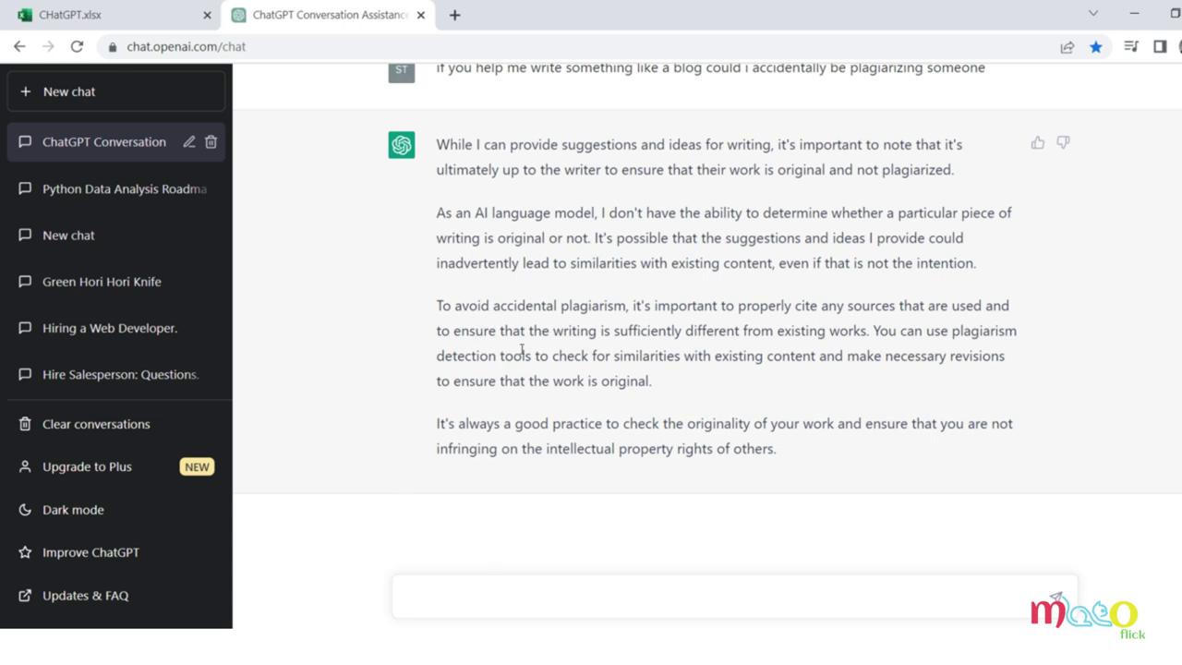
pyautogui.moveTo(495, 212); pyautogui.dragTo(641, 334)
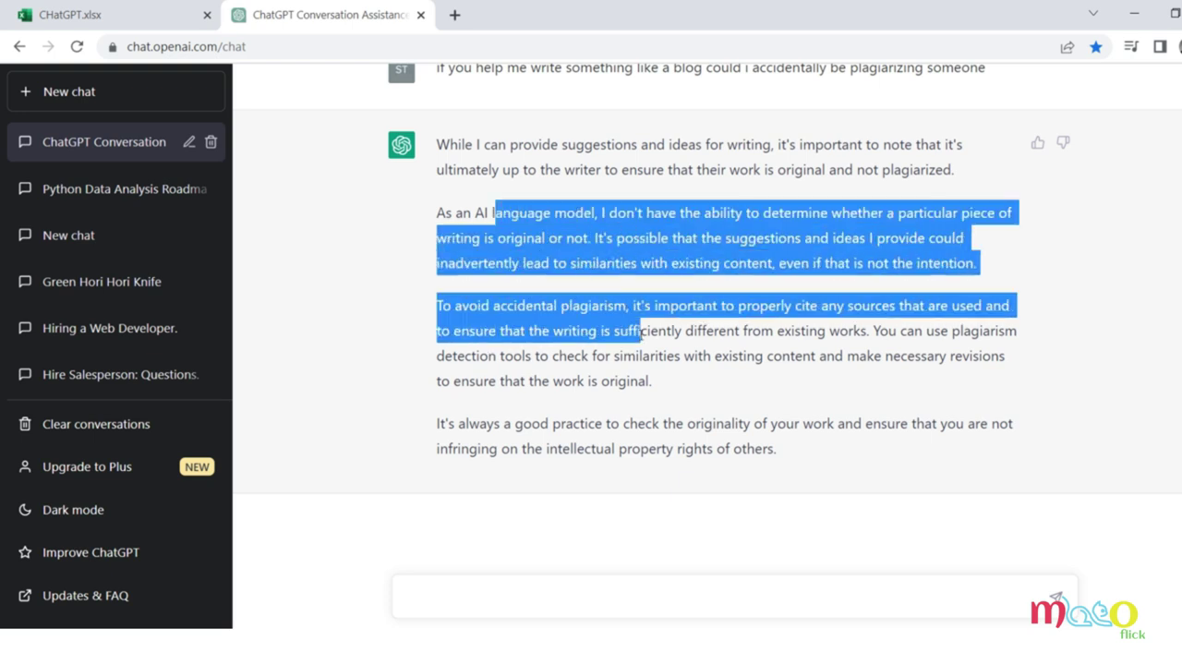
pyautogui.click(404, 311)
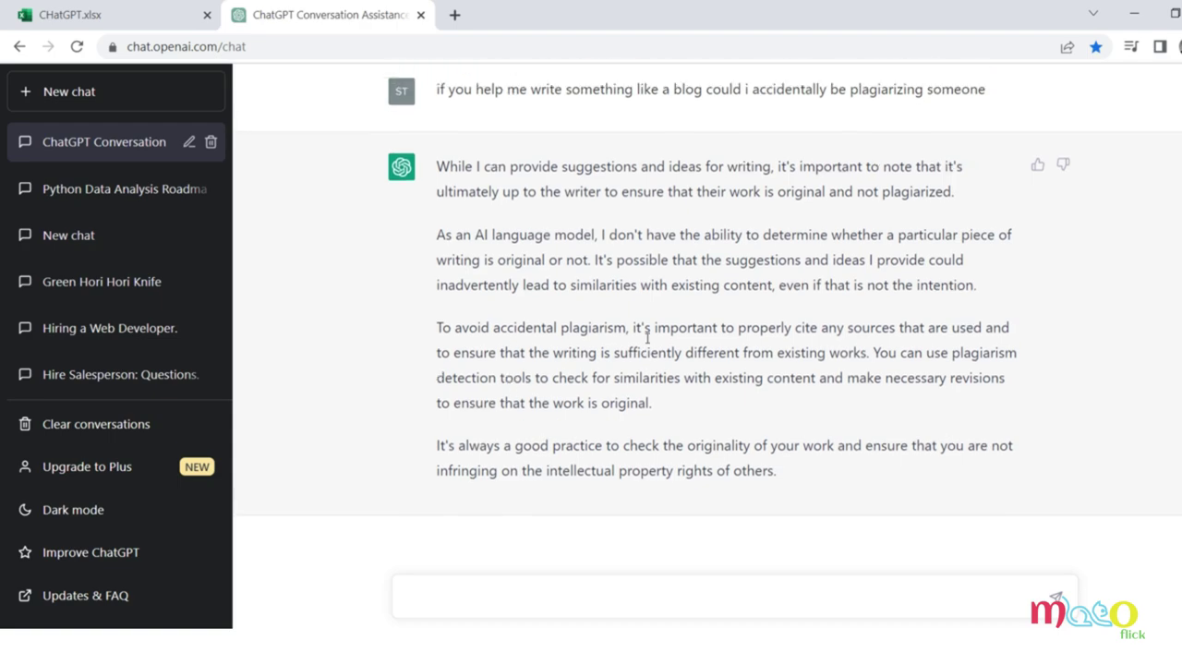
# - Review the whole conversation from the "what is chatgpt" question through the NLP, Google Search and web crawling answers to the plagiarism answer
pyautogui.scroll(3, 637, 339)
pyautogui.scroll(10, 637, 342)
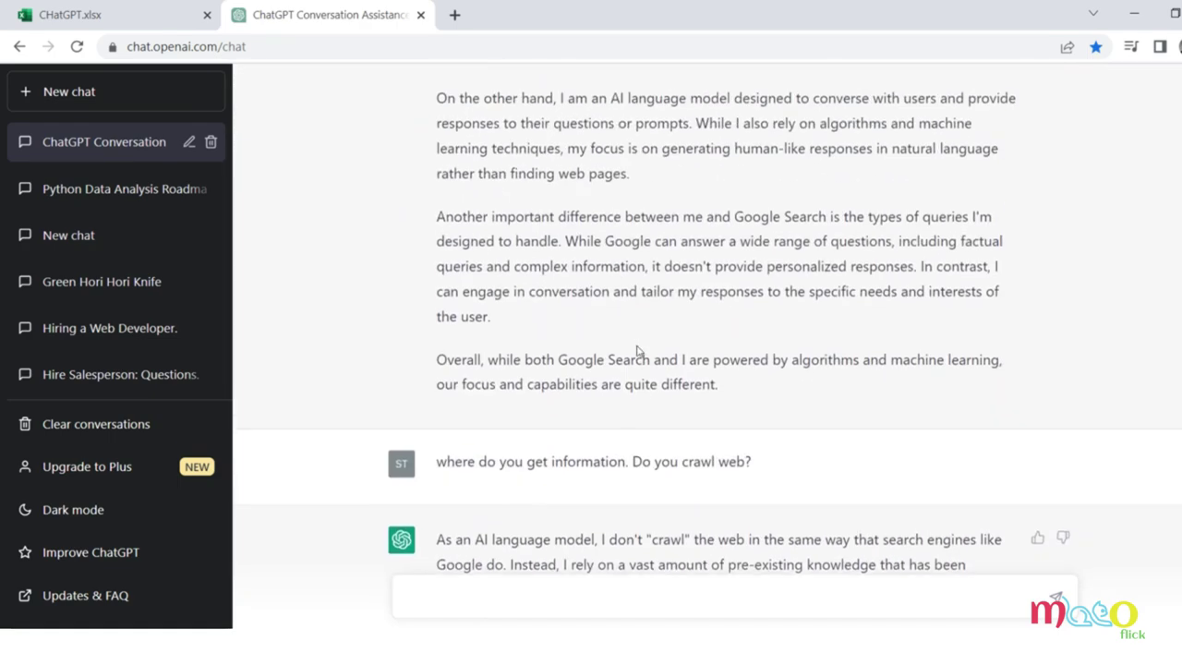
pyautogui.scroll(10, 637, 347)
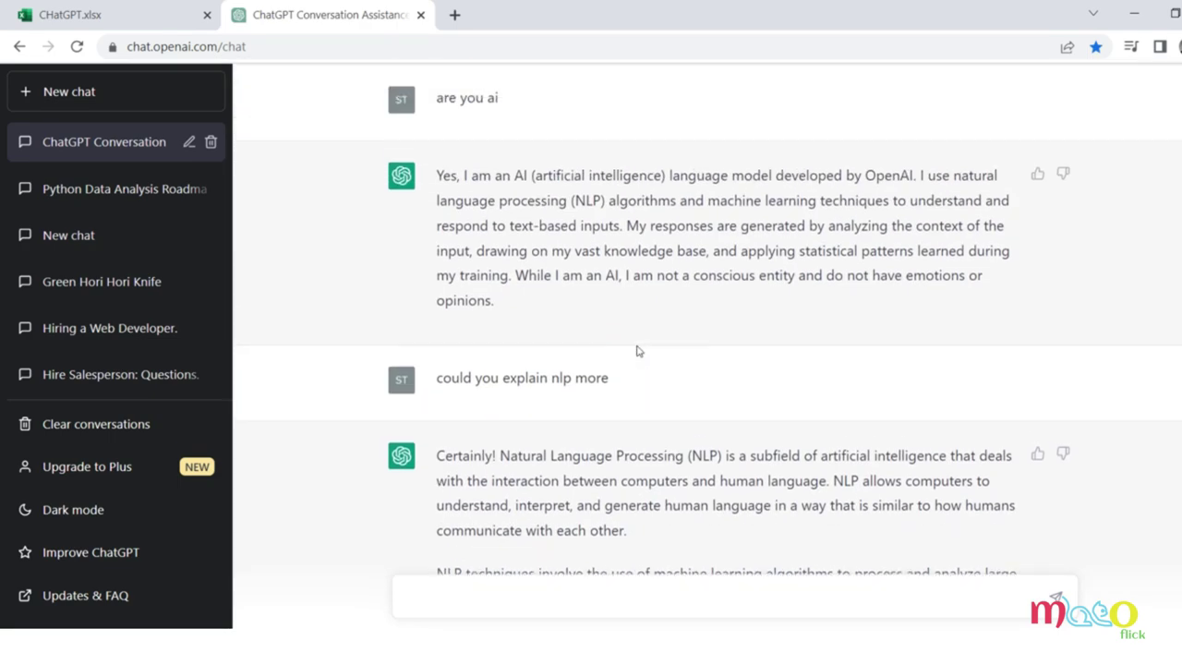
pyautogui.scroll(-7, 552, 393)
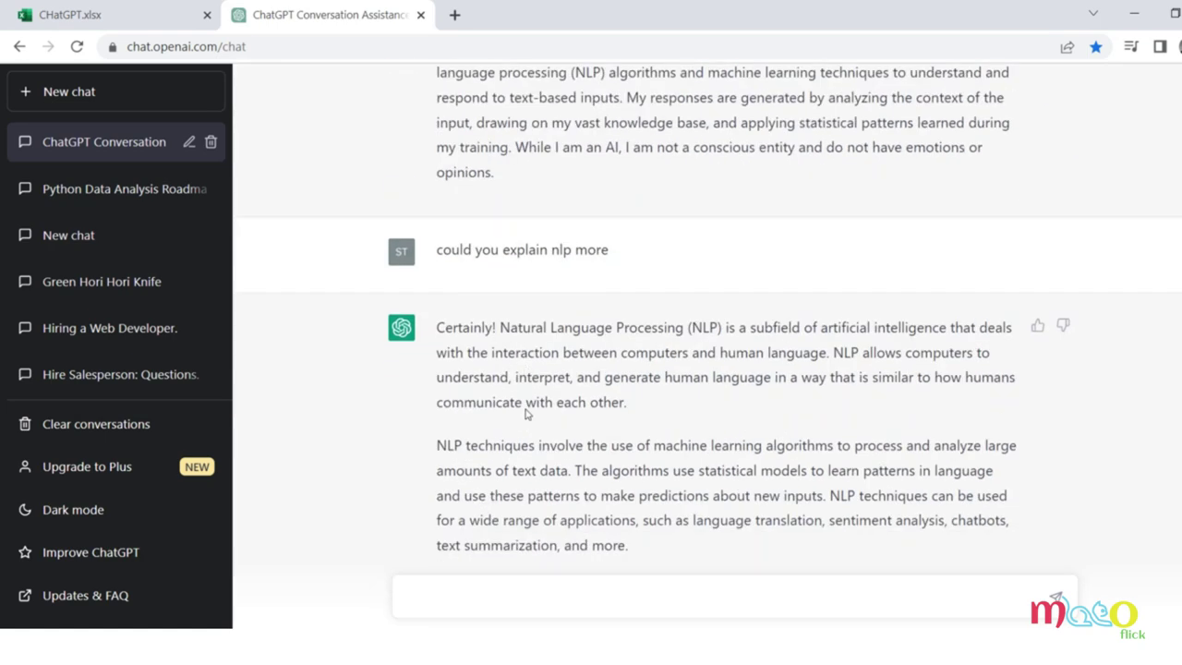
pyautogui.scroll(5, 524, 413)
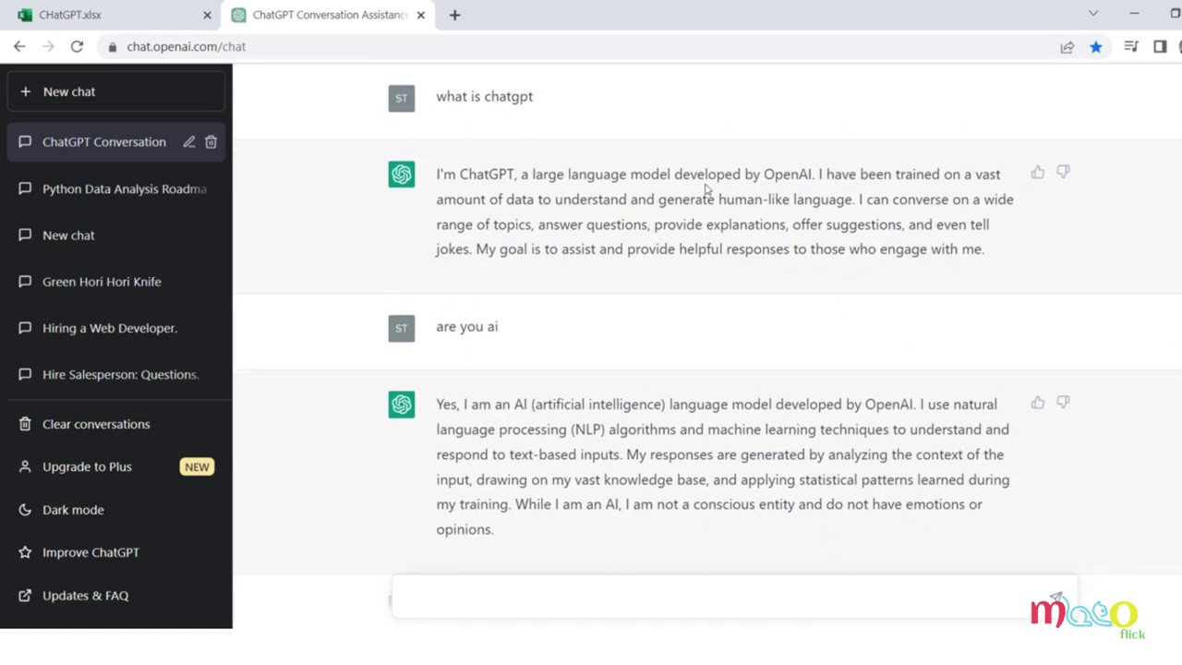
pyautogui.moveTo(705, 176); pyautogui.dragTo(800, 175)
pyautogui.scroll(-3, 663, 376)
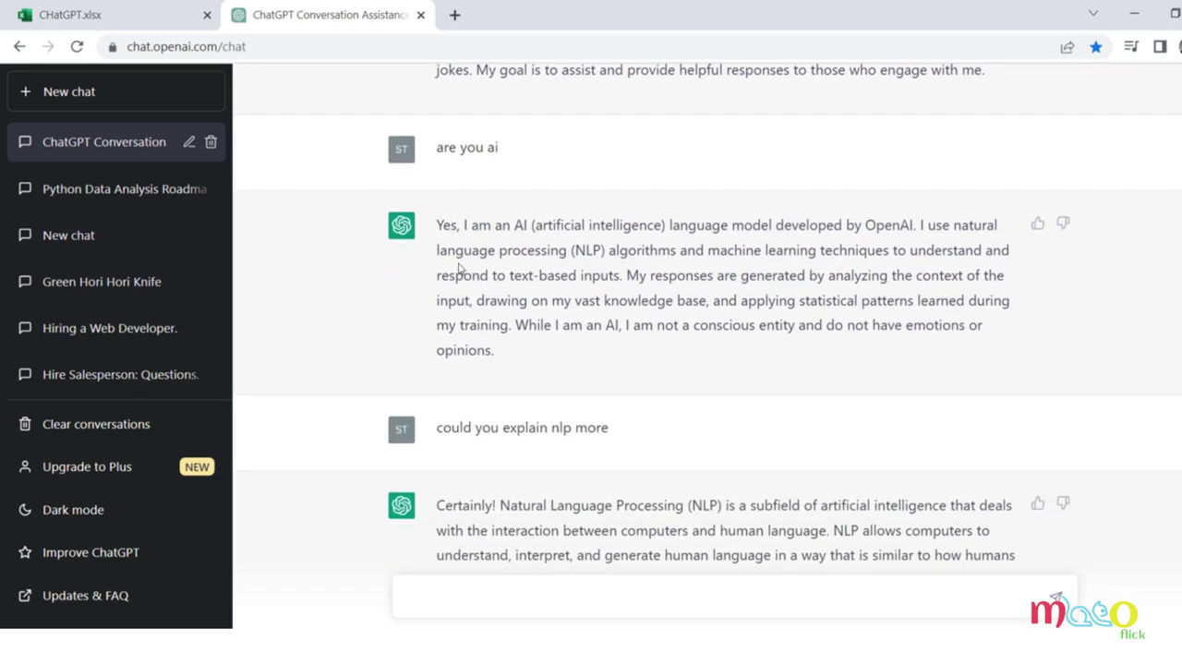
pyautogui.moveTo(443, 252); pyautogui.dragTo(622, 251)
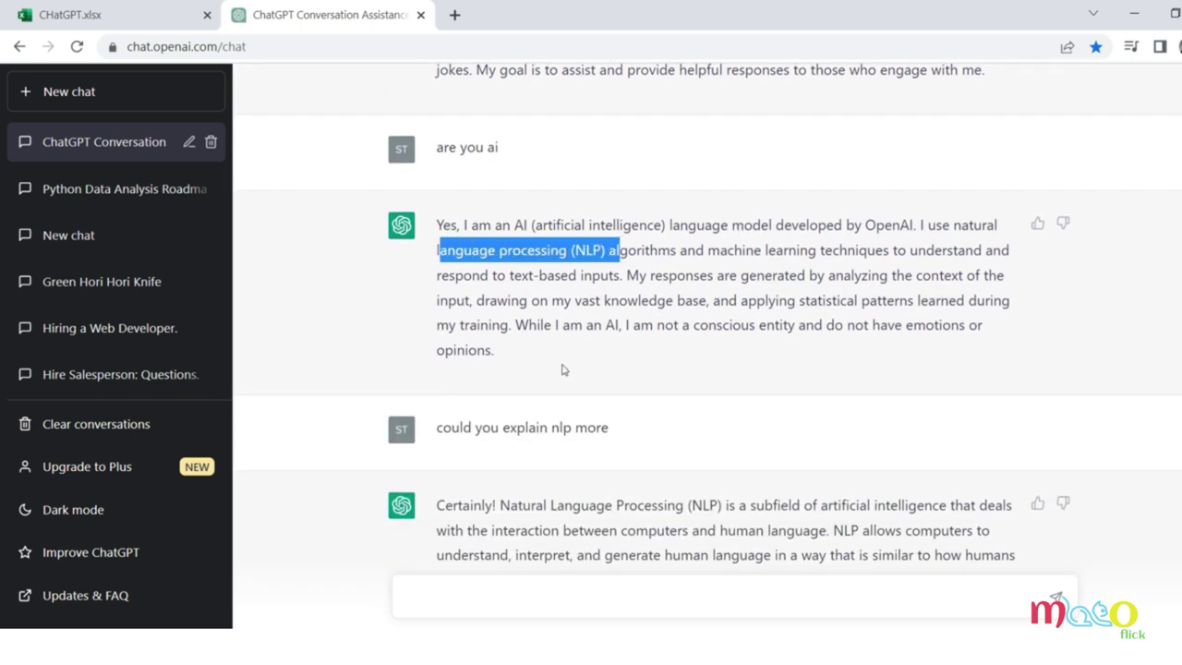
pyautogui.scroll(-1, 563, 373)
pyautogui.scroll(-5, 562, 374)
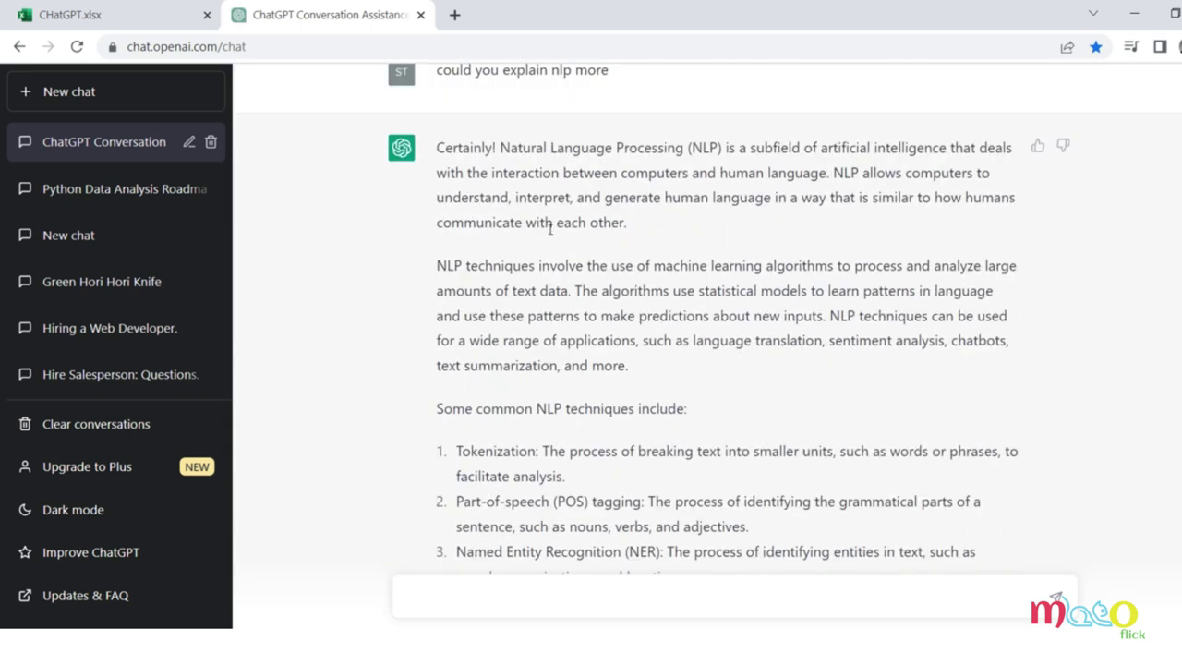
pyautogui.moveTo(558, 157); pyautogui.dragTo(701, 152)
pyautogui.scroll(-7, 519, 330)
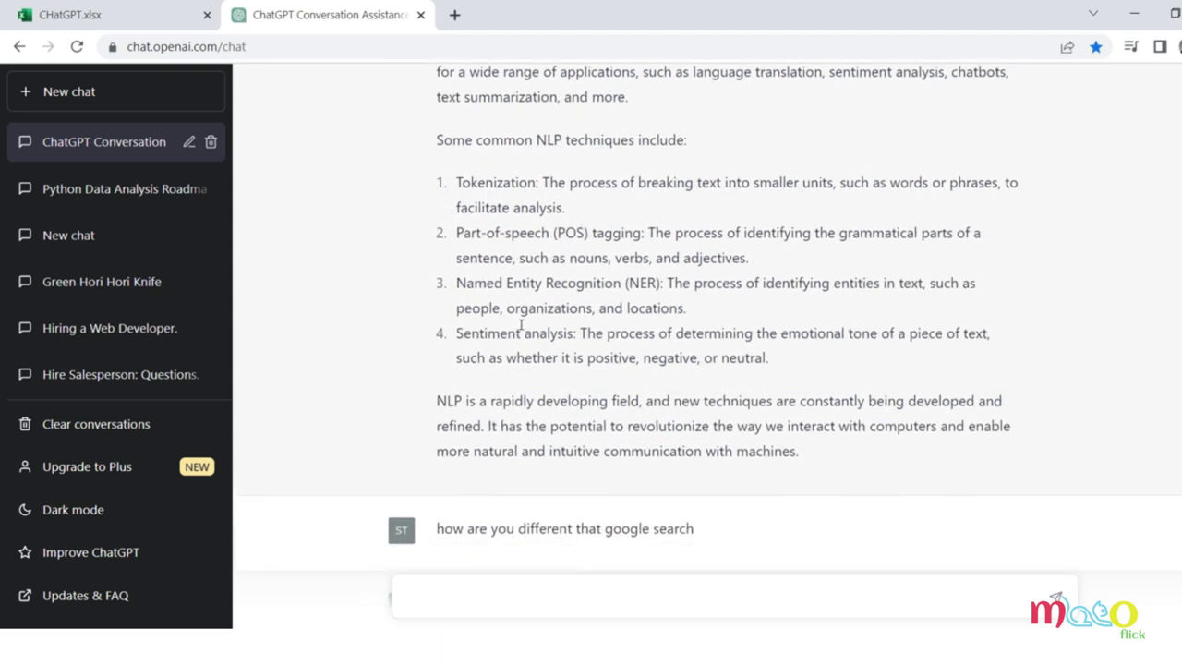
pyautogui.scroll(-3, 519, 329)
pyautogui.moveTo(558, 172); pyautogui.dragTo(726, 176)
pyautogui.click(556, 348)
pyautogui.scroll(-5, 554, 355)
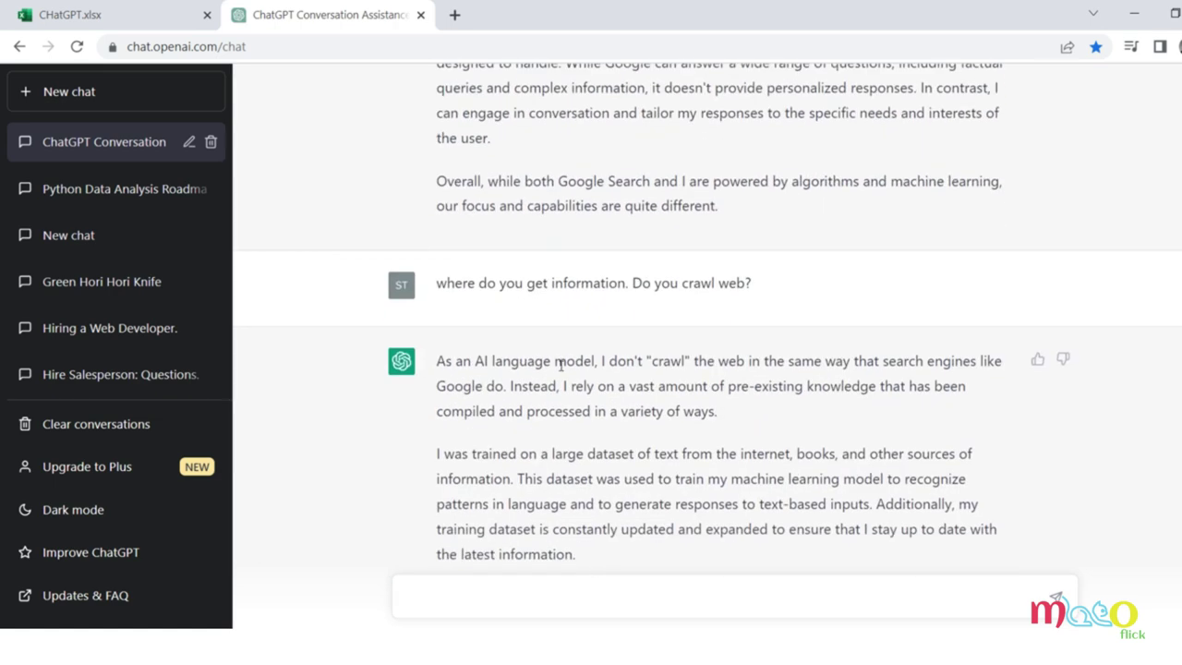
pyautogui.scroll(-8, 692, 333)
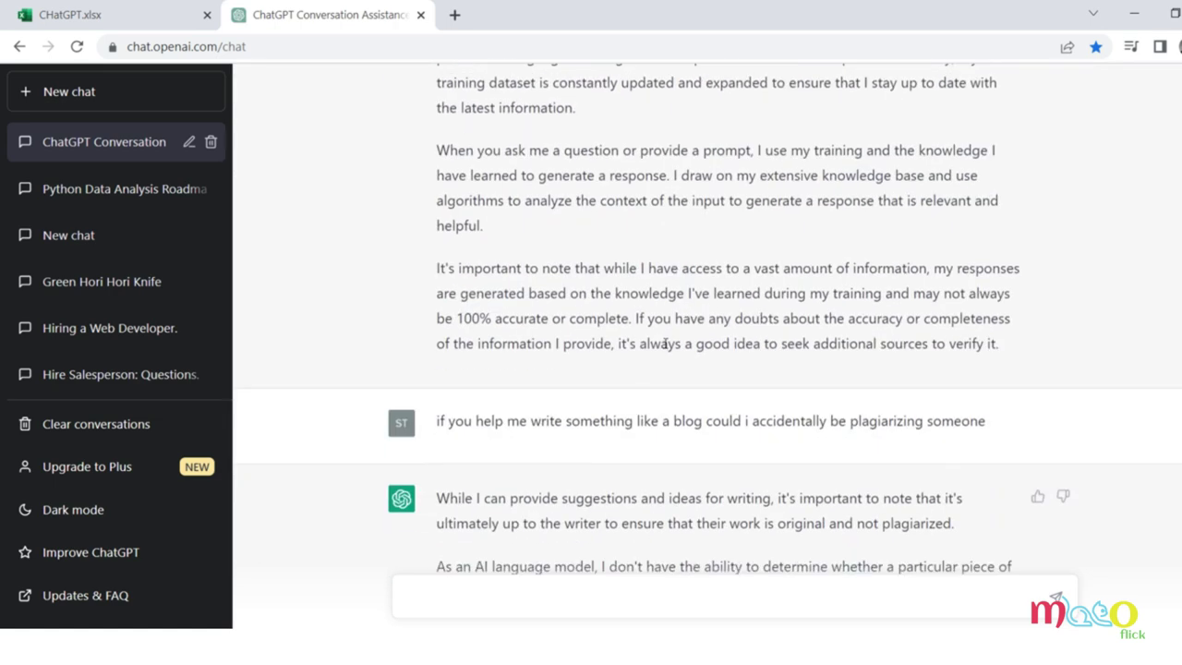
pyautogui.scroll(-1, 661, 350)
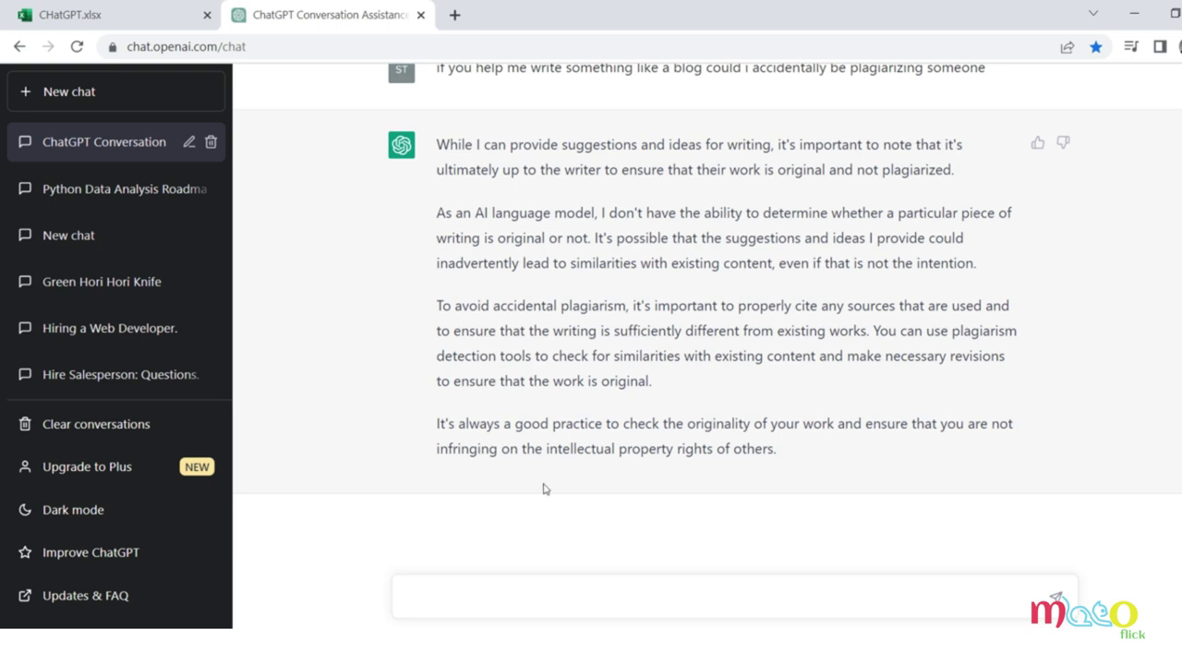
# - Reread the plagiarism answer's advice on making the writing sufficiently different from existing works and using plagiarism detection tools
pyautogui.moveTo(518, 333); pyautogui.dragTo(606, 355)
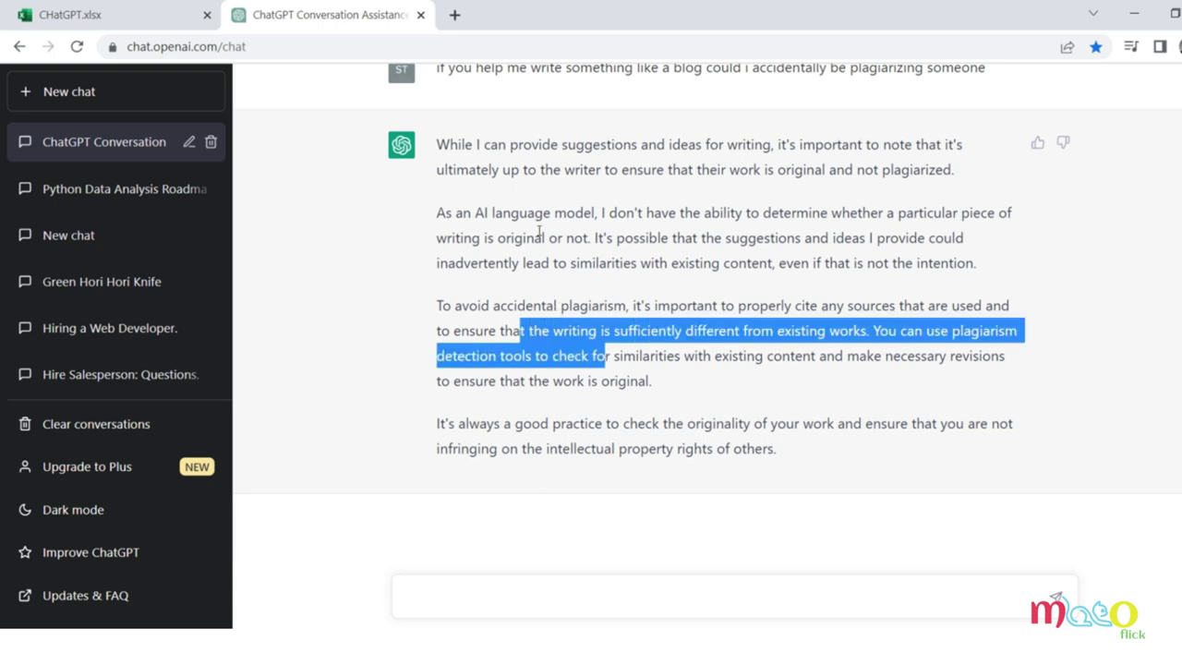
pyautogui.click(524, 262)
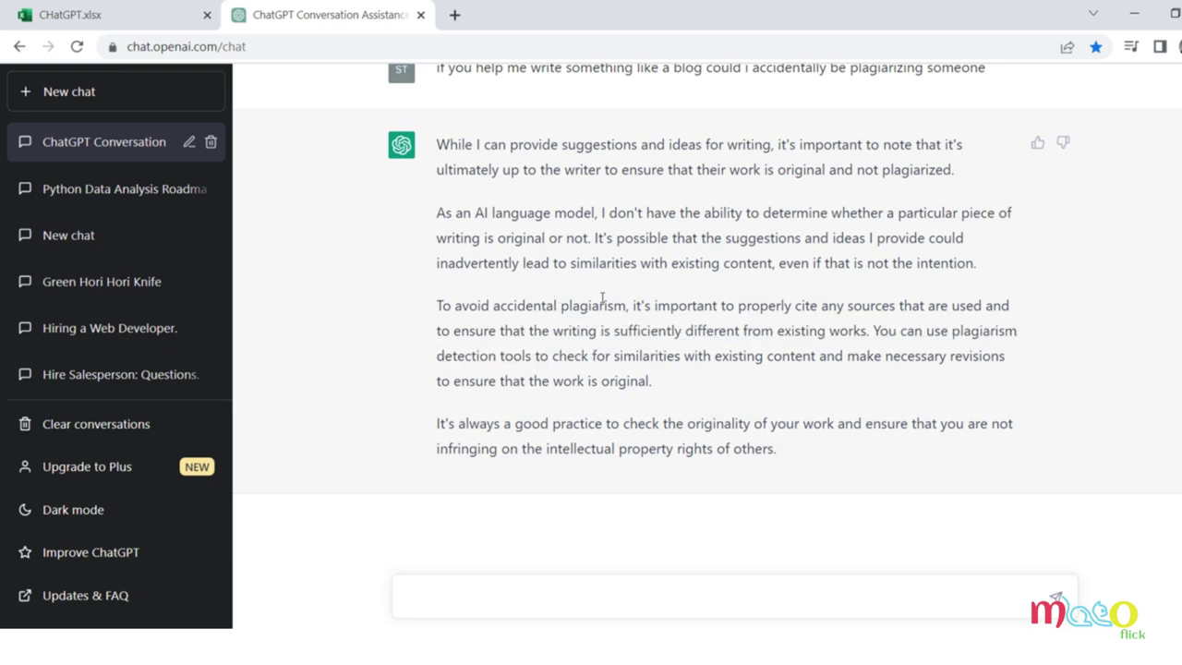
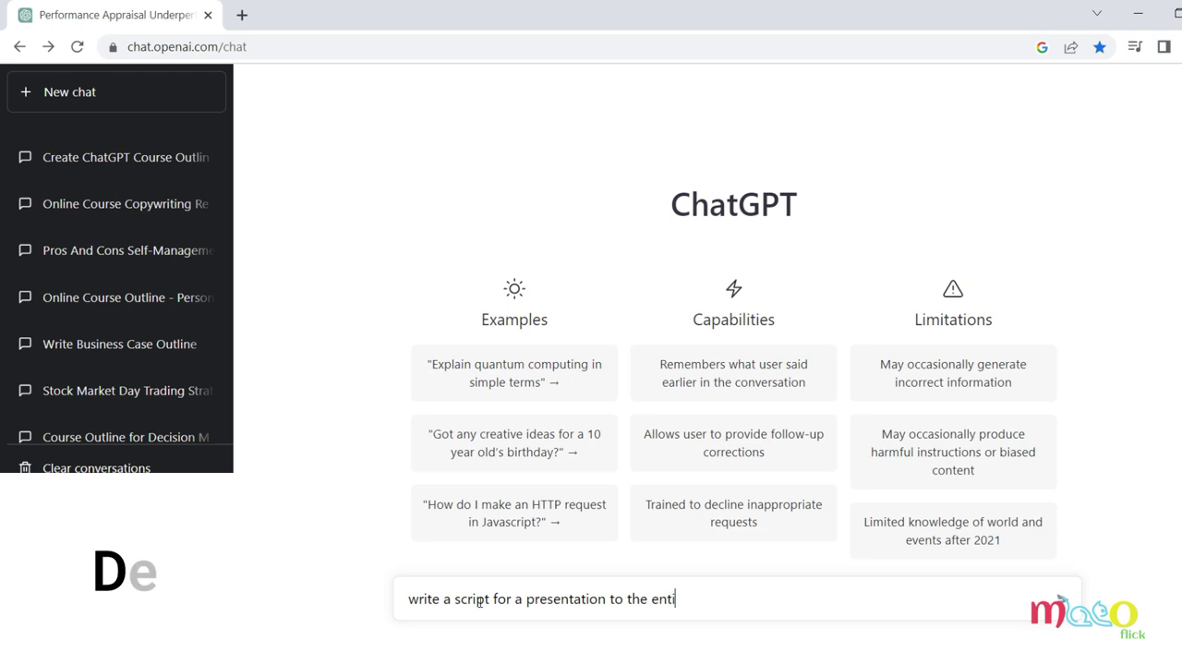
# - Complete and send the prompt "write a script for a presentation to the entire company about the accounting department and its importance to the company"
pyautogui.write('about ')
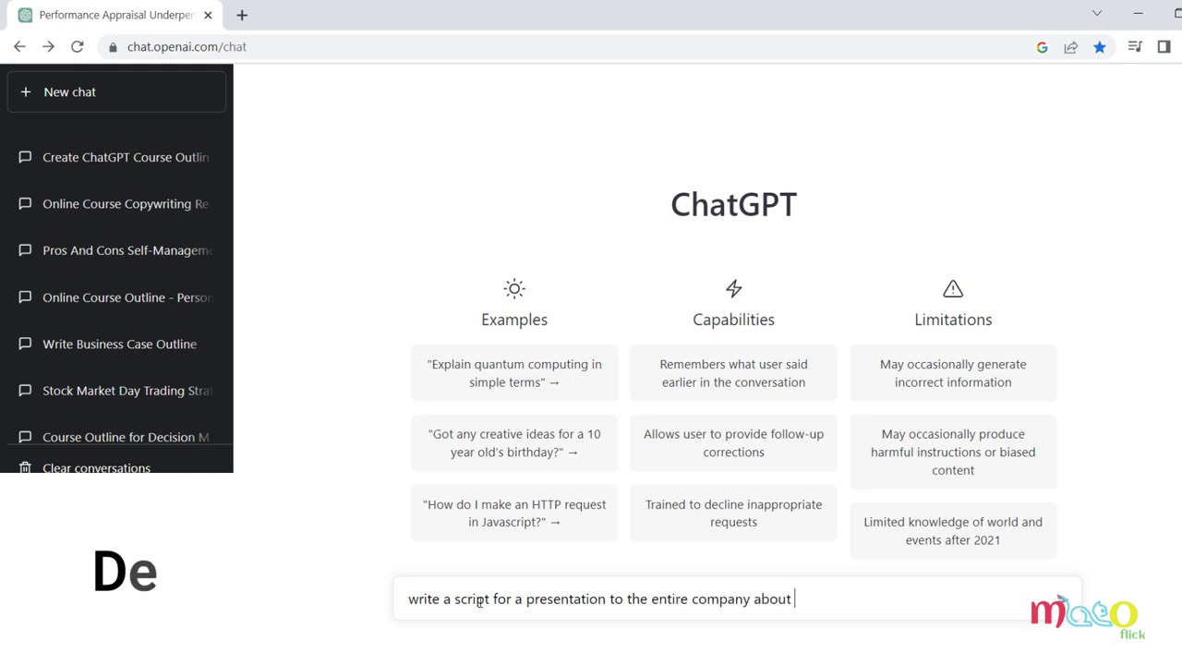
pyautogui.write('the accou')
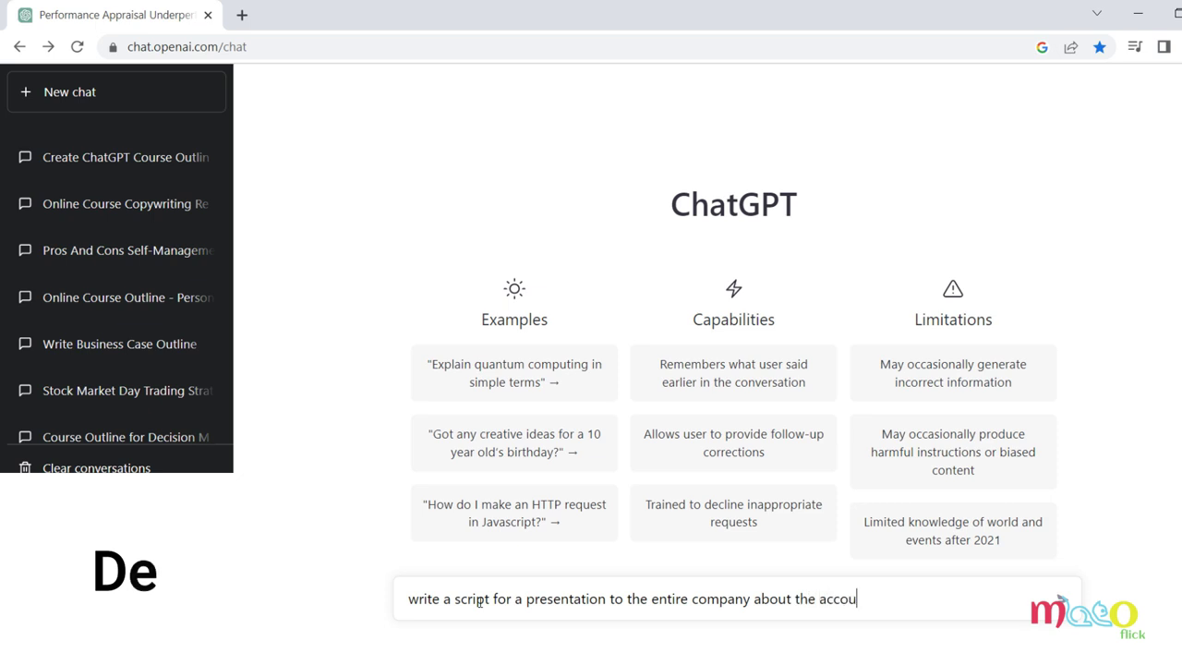
pyautogui.write('nting departme')
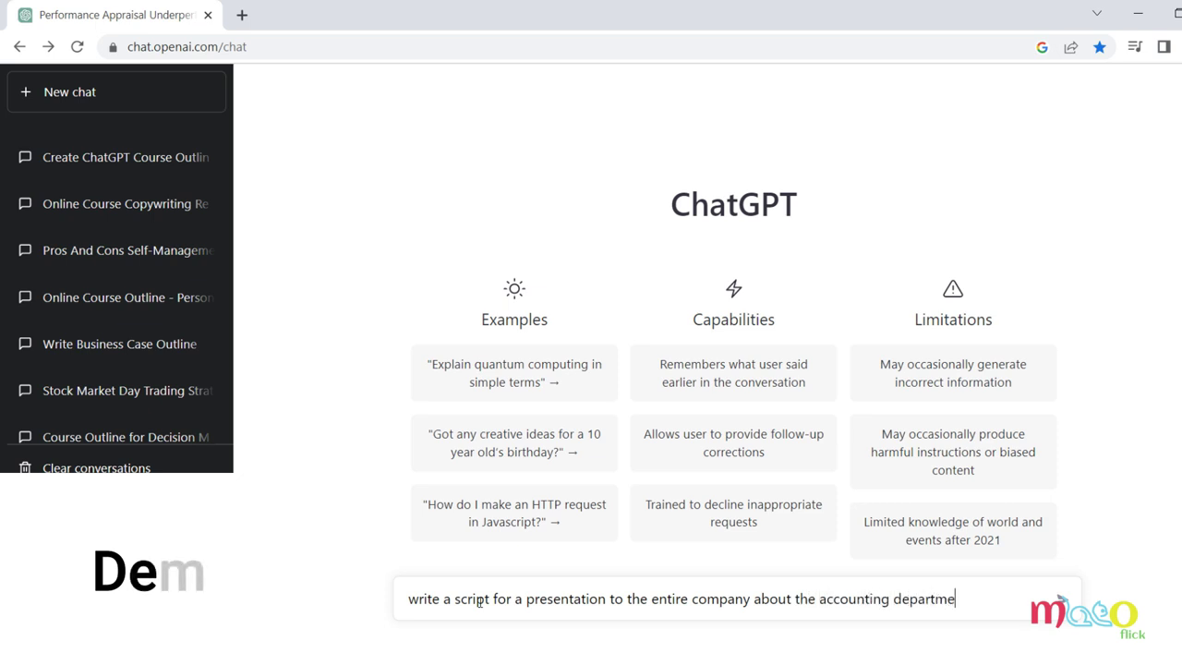
pyautogui.write('nt and its impo')
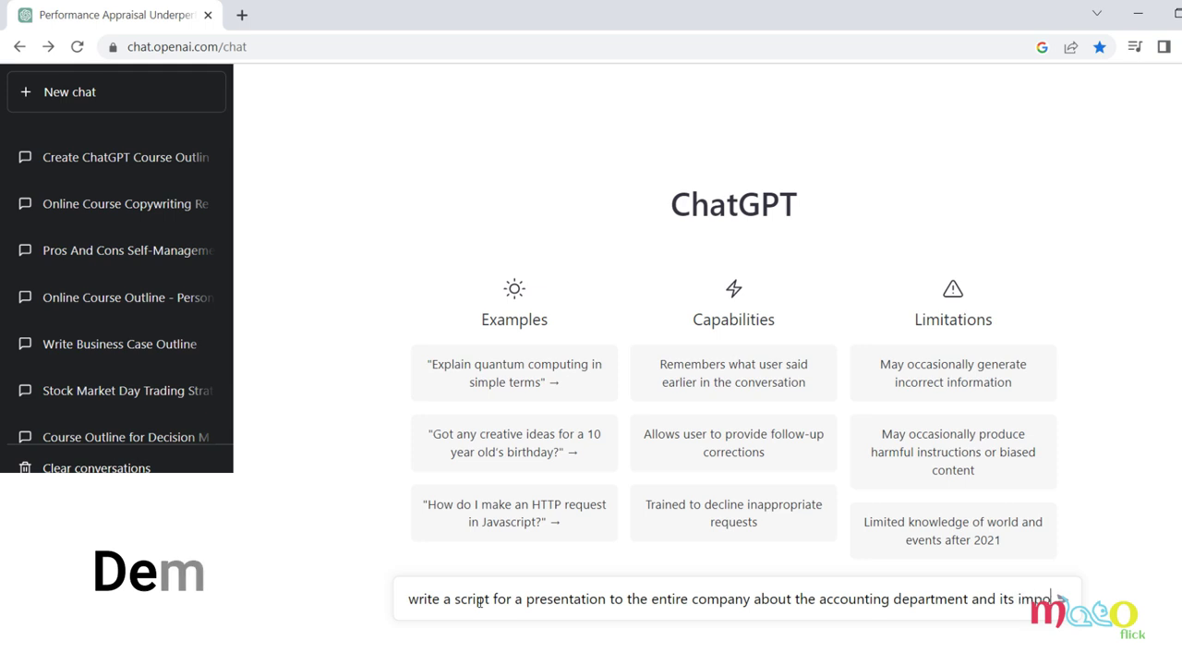
pyautogui.write('rtance to the com')
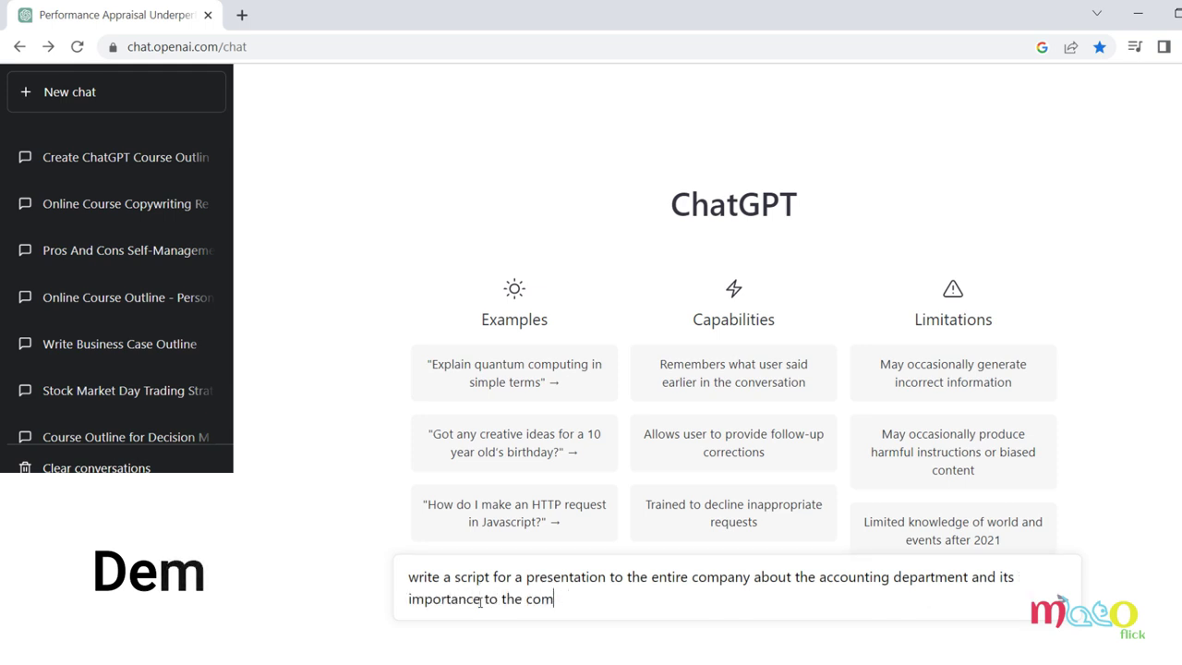
pyautogui.write('pany')
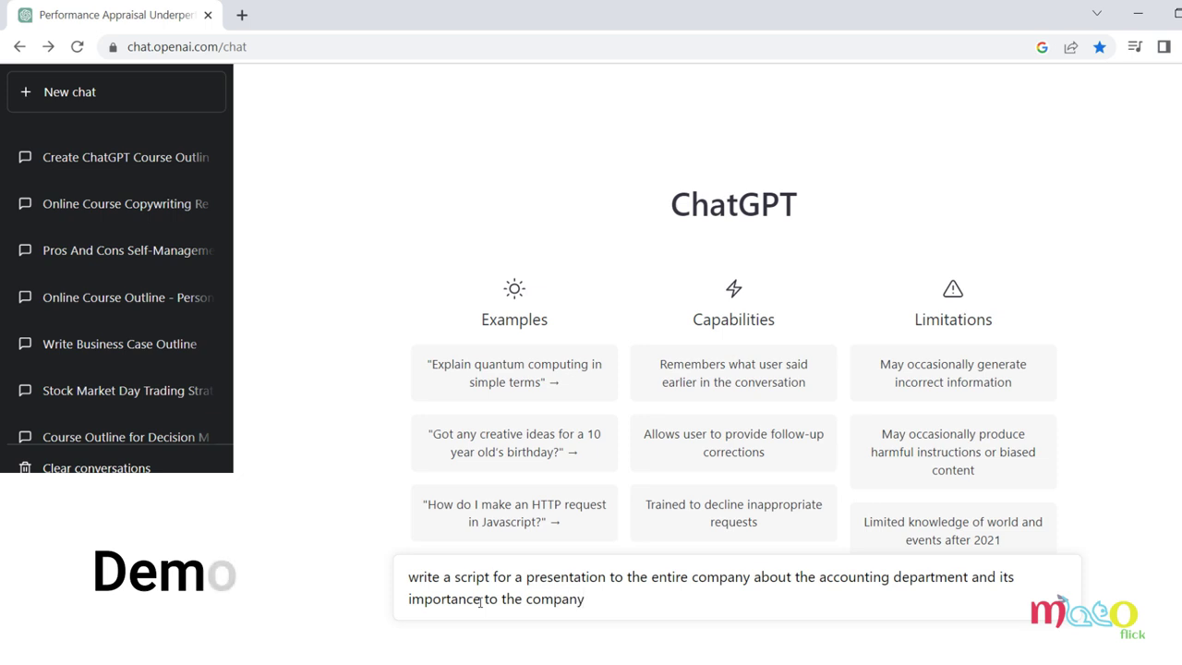
pyautogui.press('Return')
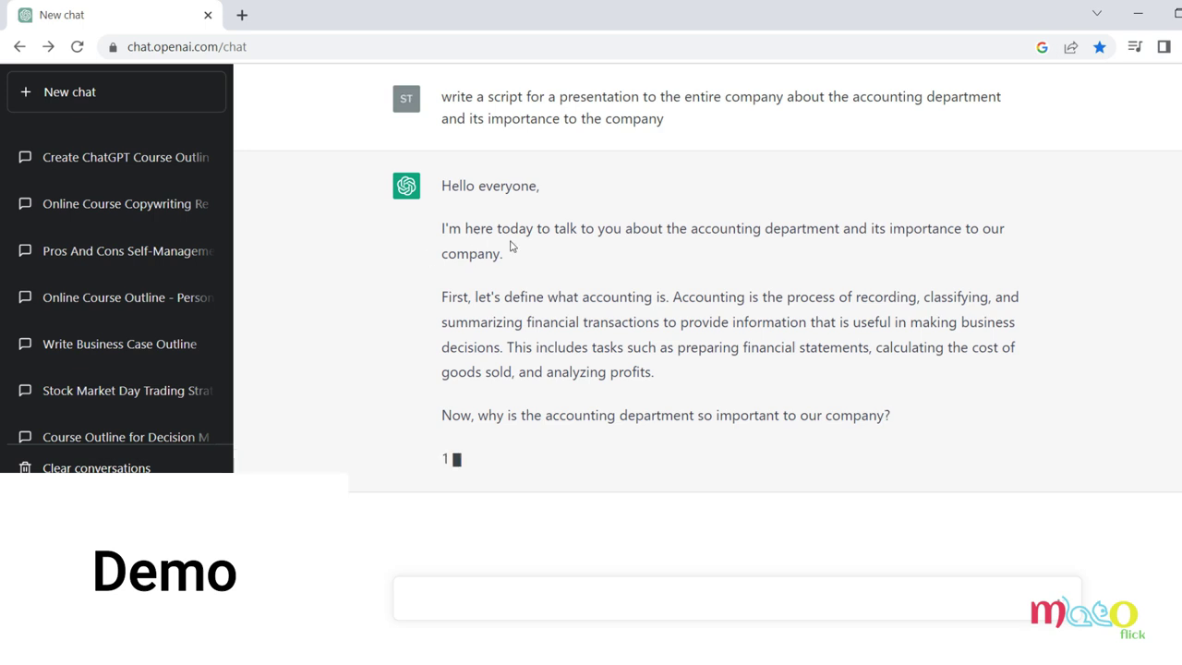
# - Read the opening of the presentation script, focusing on the definition of accounting and why the department matters to the company
pyautogui.moveTo(480, 231); pyautogui.dragTo(801, 205)
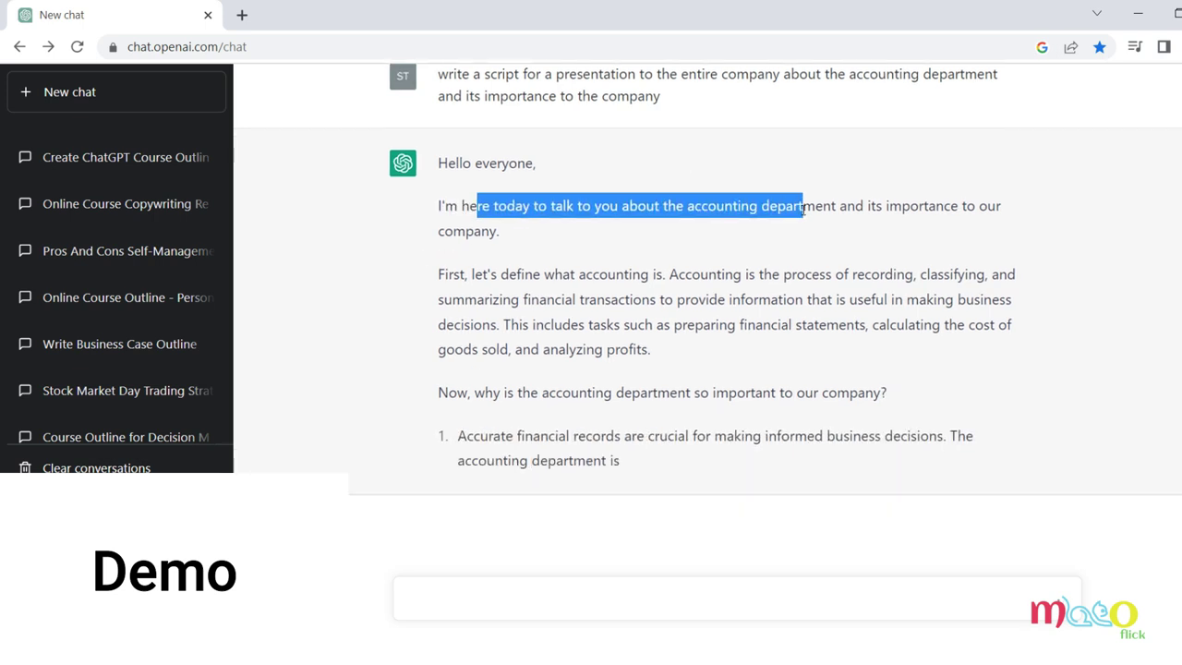
pyautogui.click(580, 243)
pyautogui.moveTo(473, 249); pyautogui.dragTo(666, 250)
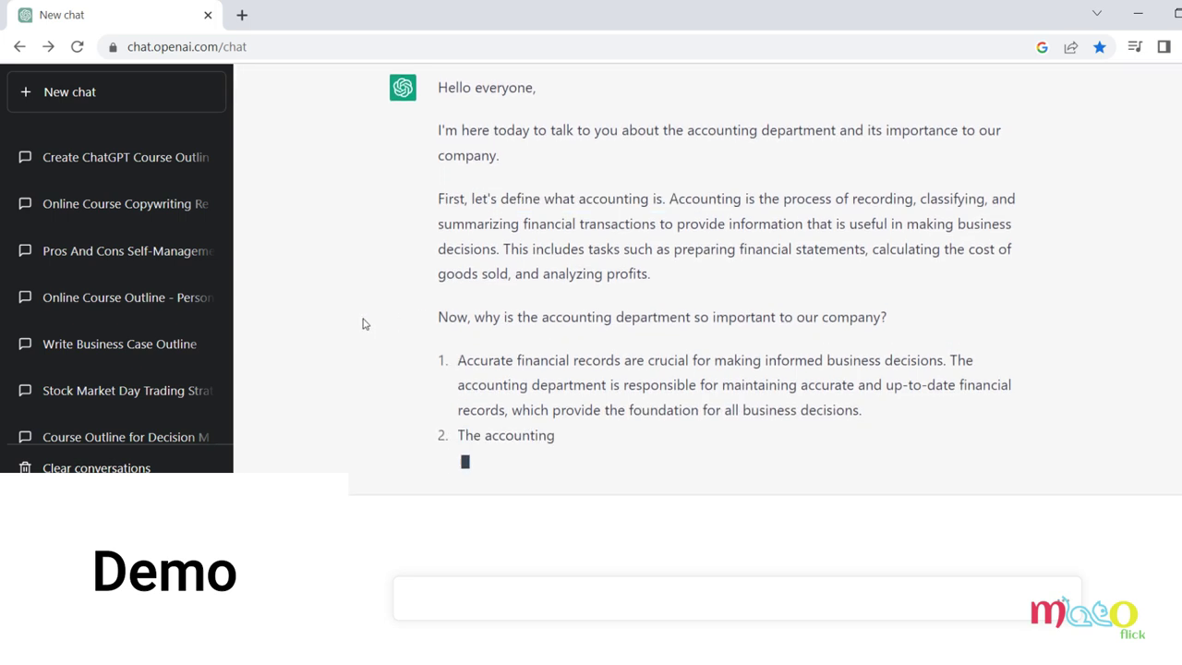
pyautogui.moveTo(468, 316); pyautogui.dragTo(821, 336)
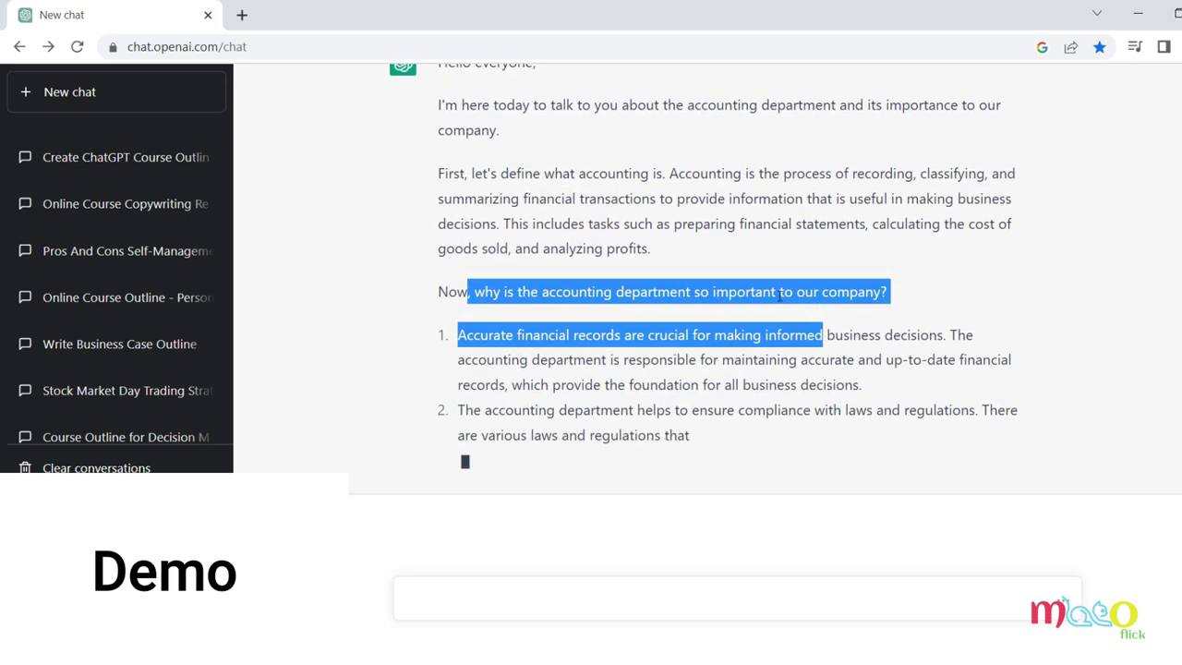
pyautogui.click(475, 180)
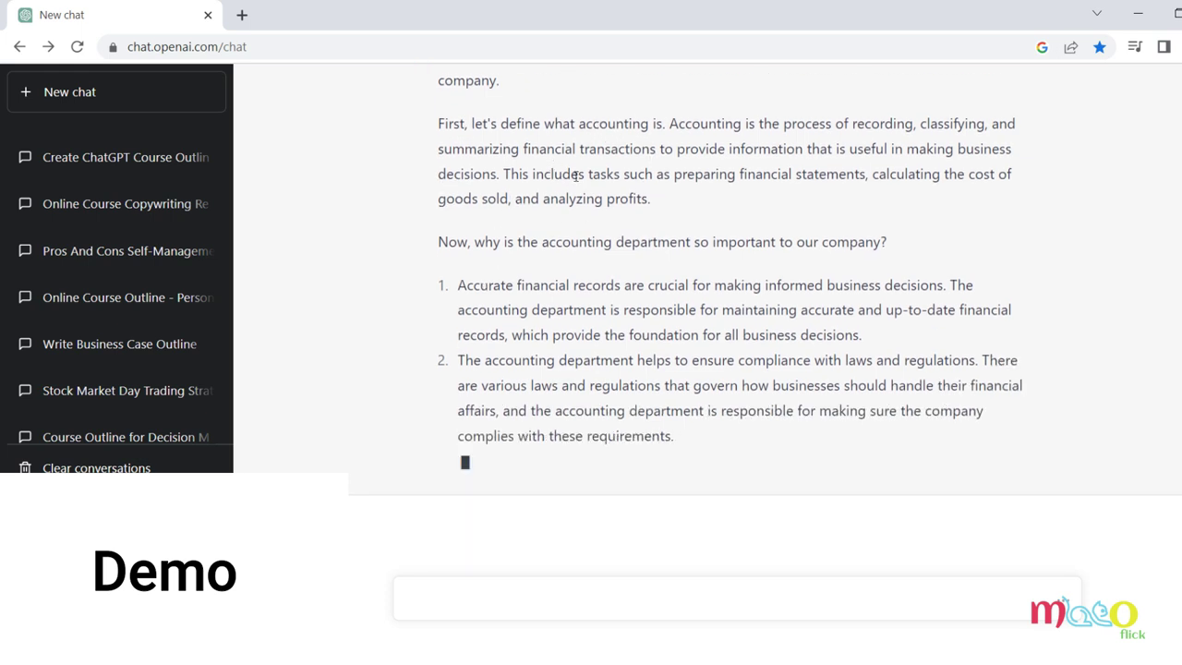
pyautogui.moveTo(495, 112); pyautogui.dragTo(496, 171)
pyautogui.click(416, 226)
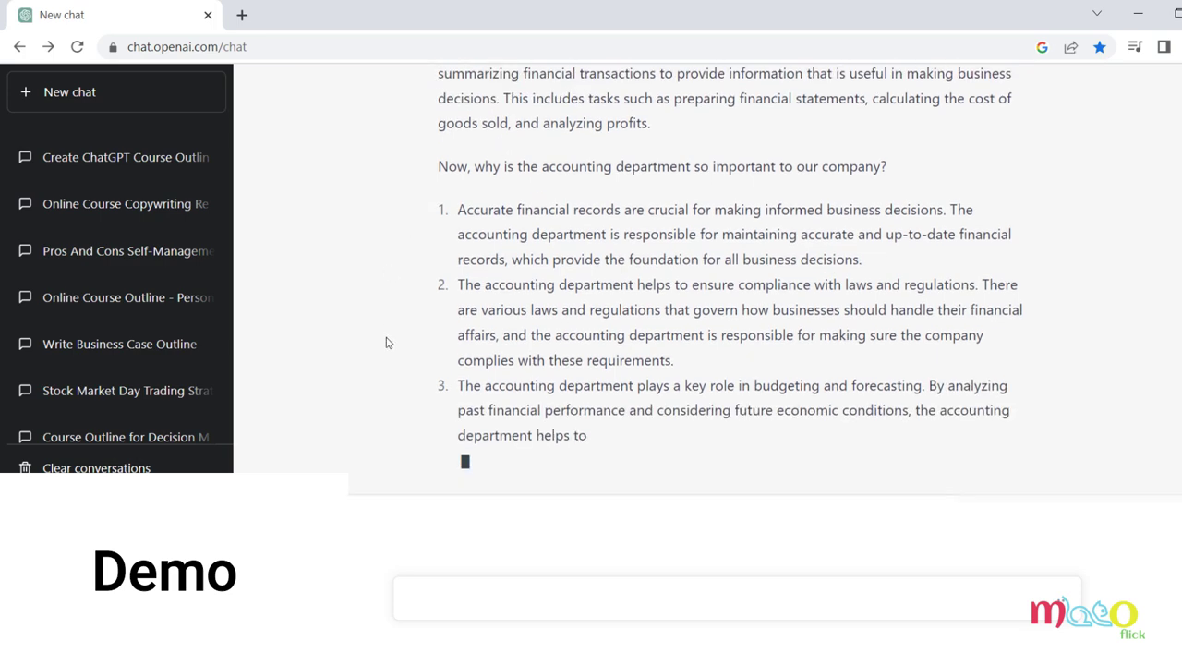
# - Review the whole accounting script from the greeting to the closing summary, focusing on the numbered reasons such as budgeting and forecasting
pyautogui.scroll(3, 397, 360)
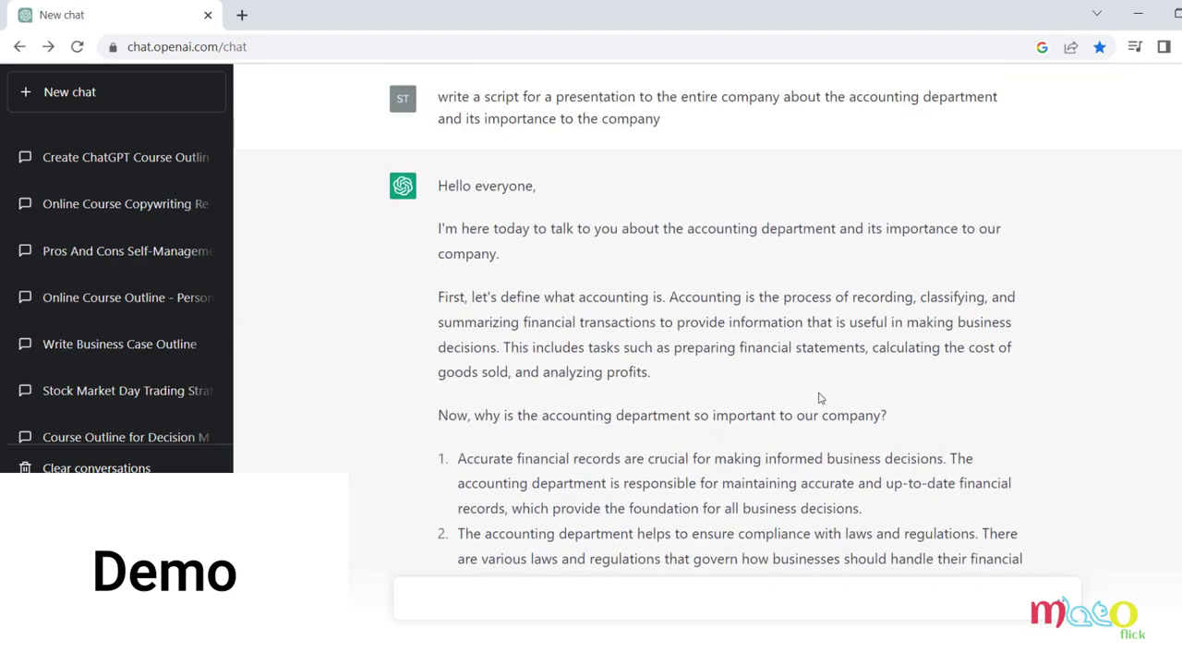
pyautogui.scroll(-3, 343, 462)
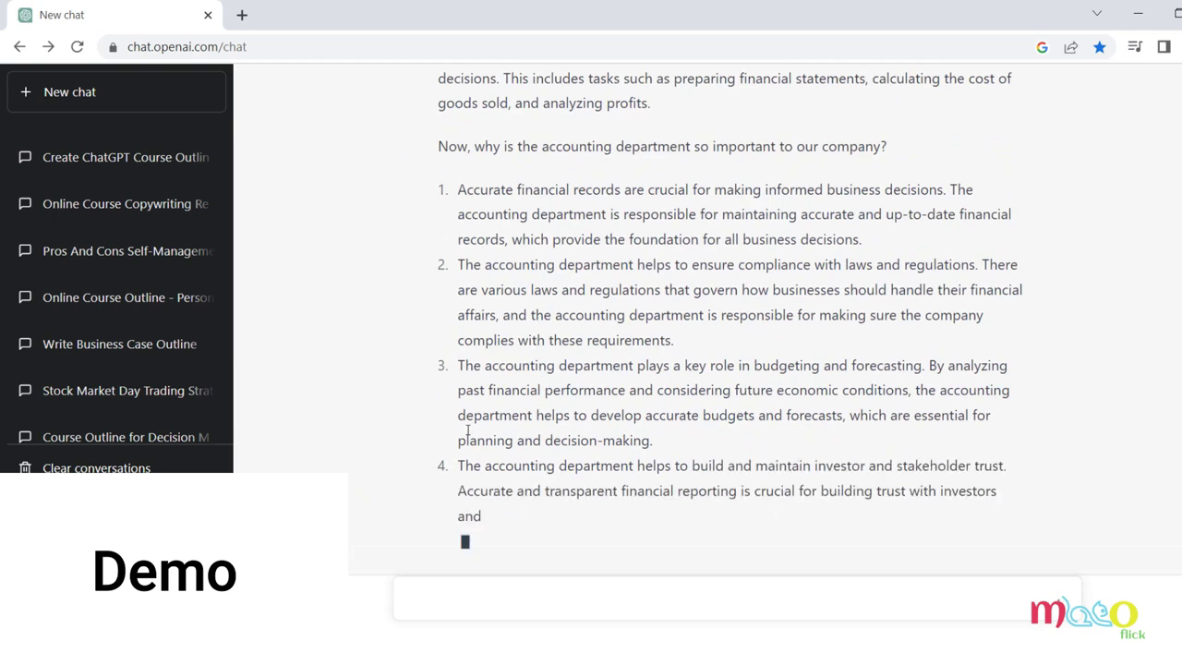
pyautogui.scroll(-1, 444, 434)
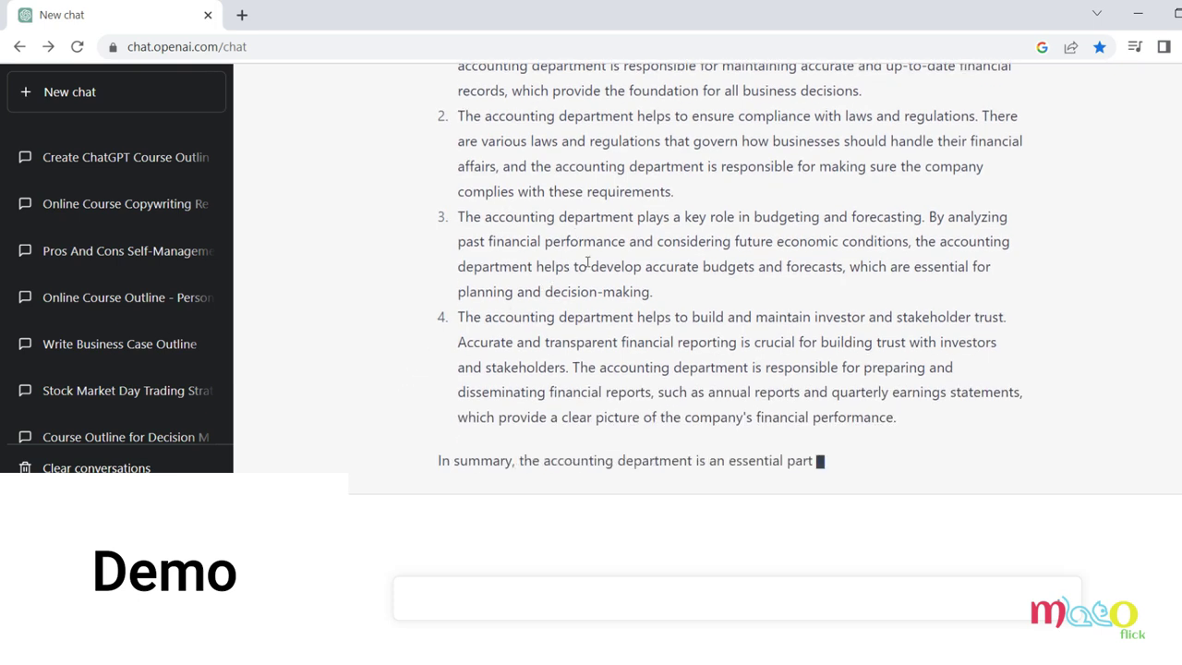
pyautogui.moveTo(500, 221); pyautogui.dragTo(921, 167)
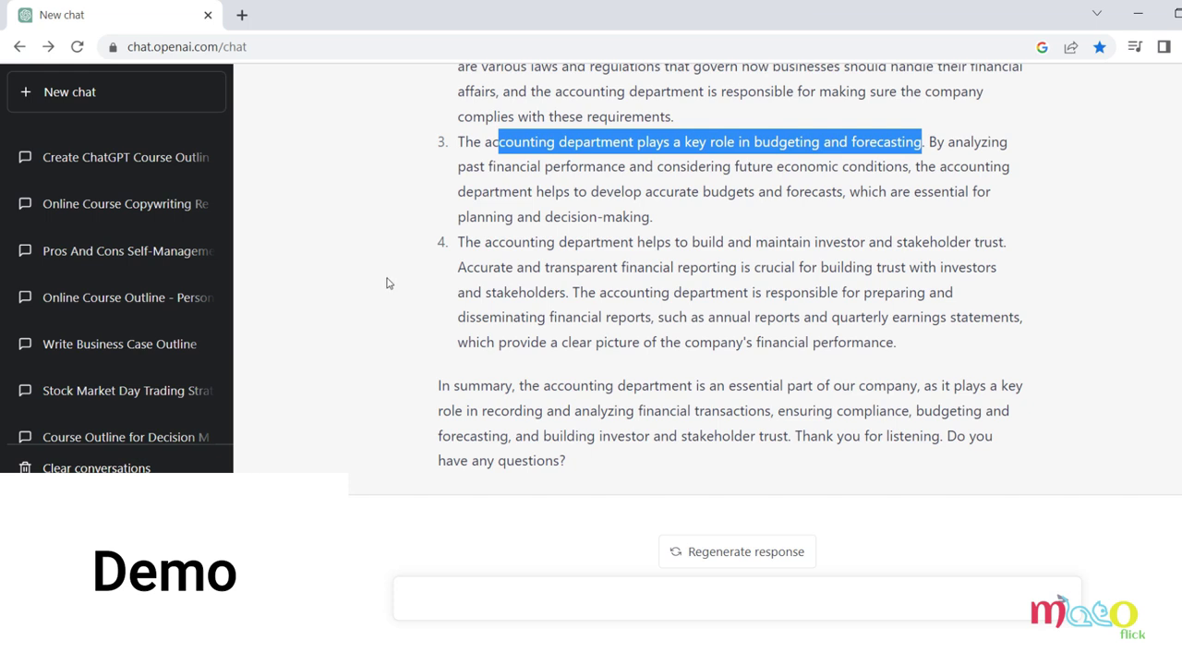
pyautogui.click(388, 283)
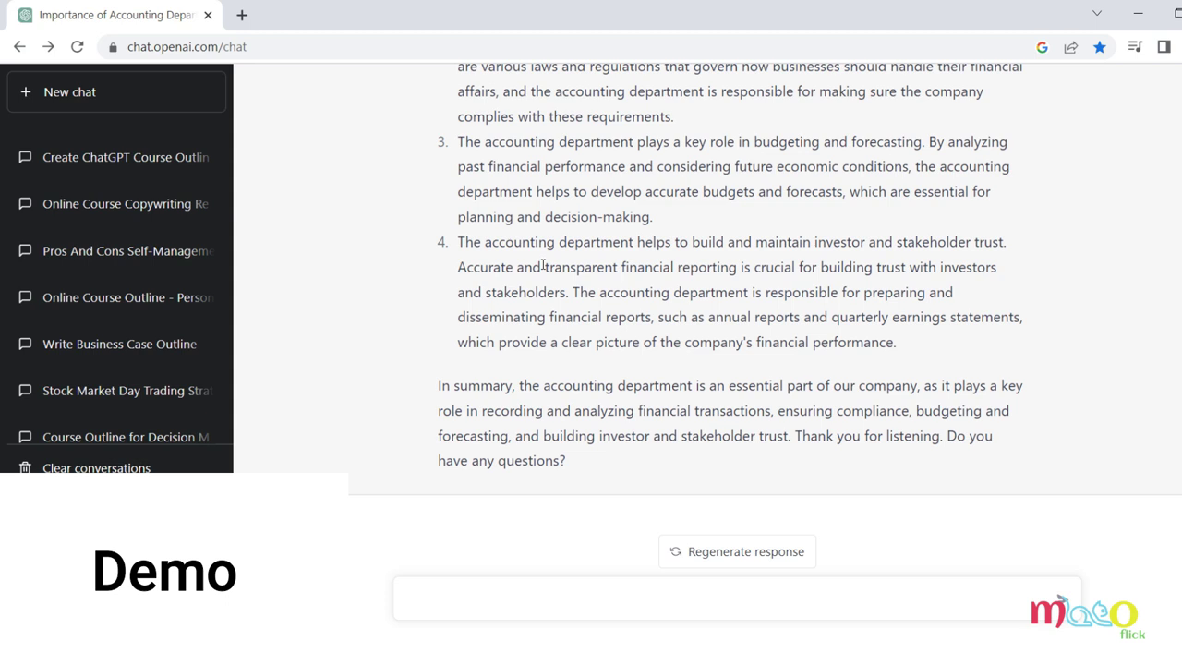
pyautogui.scroll(3, 480, 277)
pyautogui.scroll(2, 466, 263)
pyautogui.scroll(-5, 454, 267)
pyautogui.scroll(4, 351, 247)
pyautogui.scroll(-4, 351, 248)
# - Send the prompt "script for asking the city to add a stop sign in your neghbirhood for child saftey"
pyautogui.write('script for asking the city to add a stop')
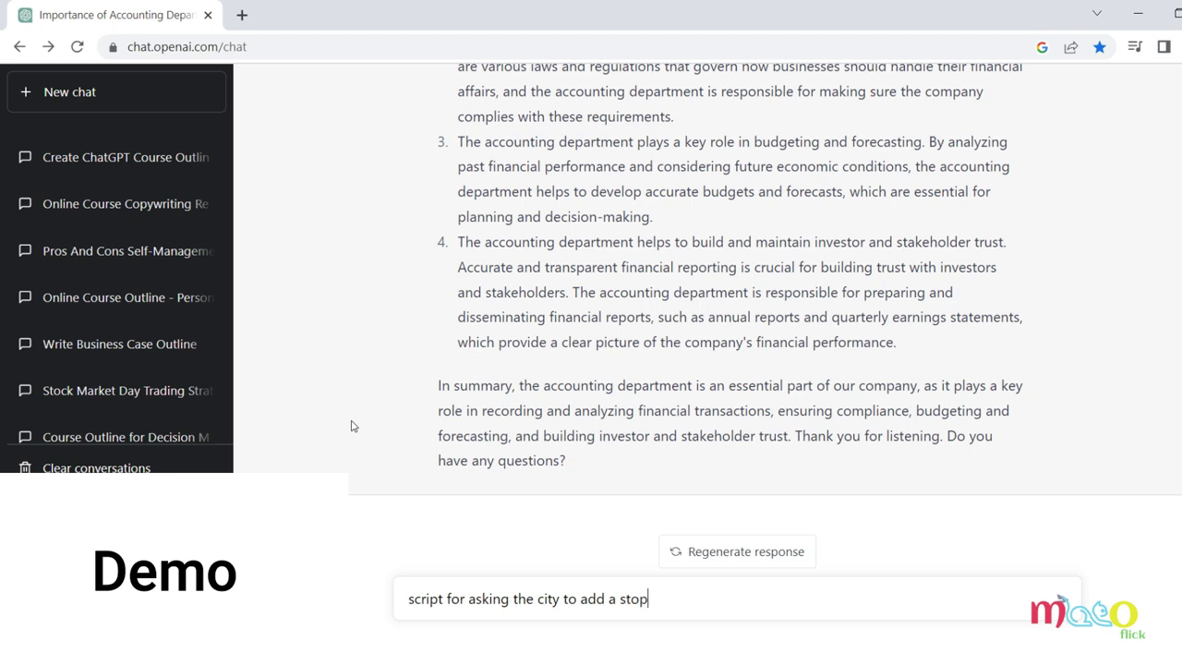
pyautogui.write(' sign in your negh')
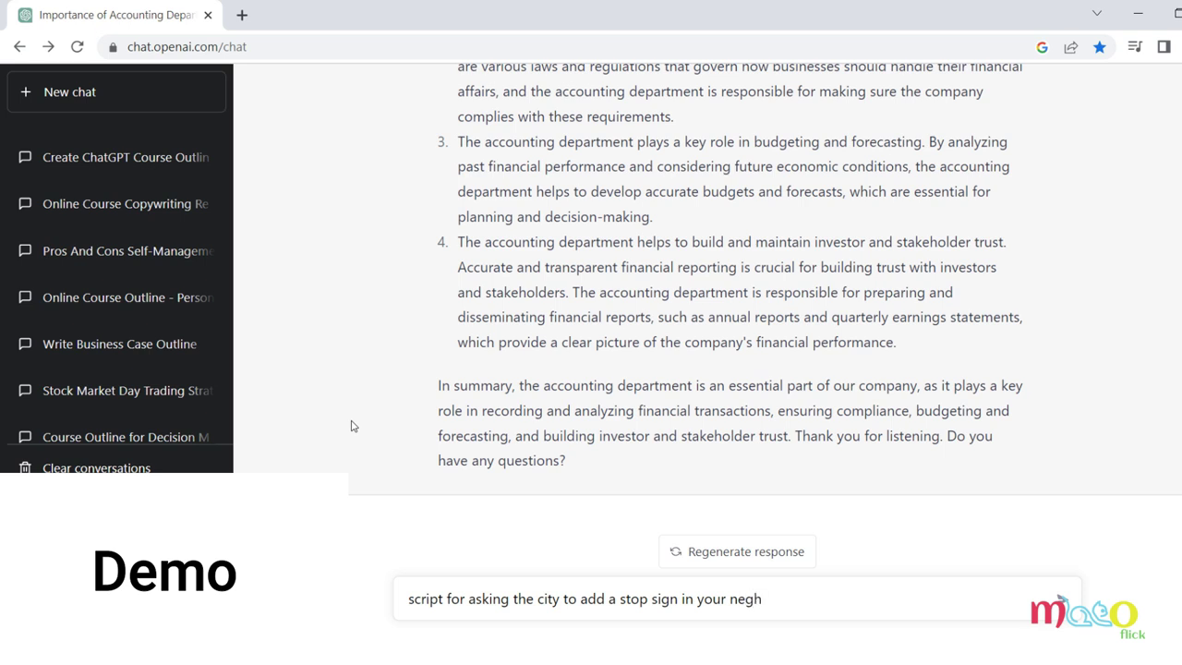
pyautogui.press('BackSpace')
pyautogui.write('bo')
pyautogui.write('irhood ')
pyautogui.write('for ch')
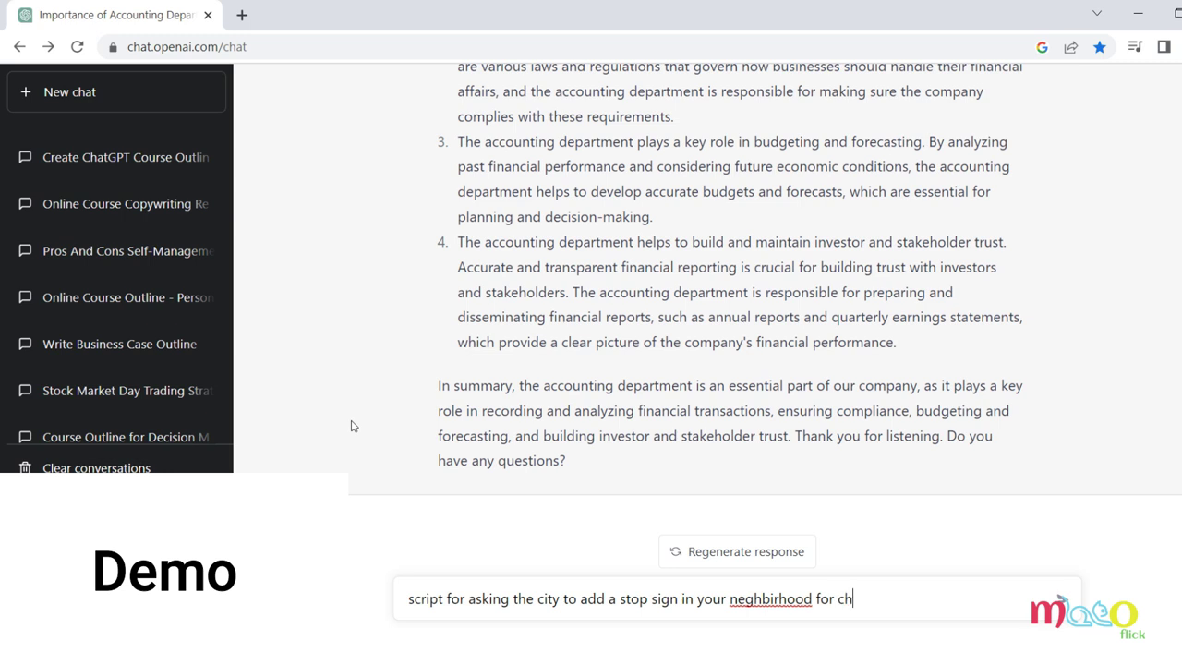
pyautogui.write('ild da')
pyautogui.press('BackSpace')
pyautogui.press('BackSpace')
pyautogui.write('saftey')
pyautogui.press('Return')
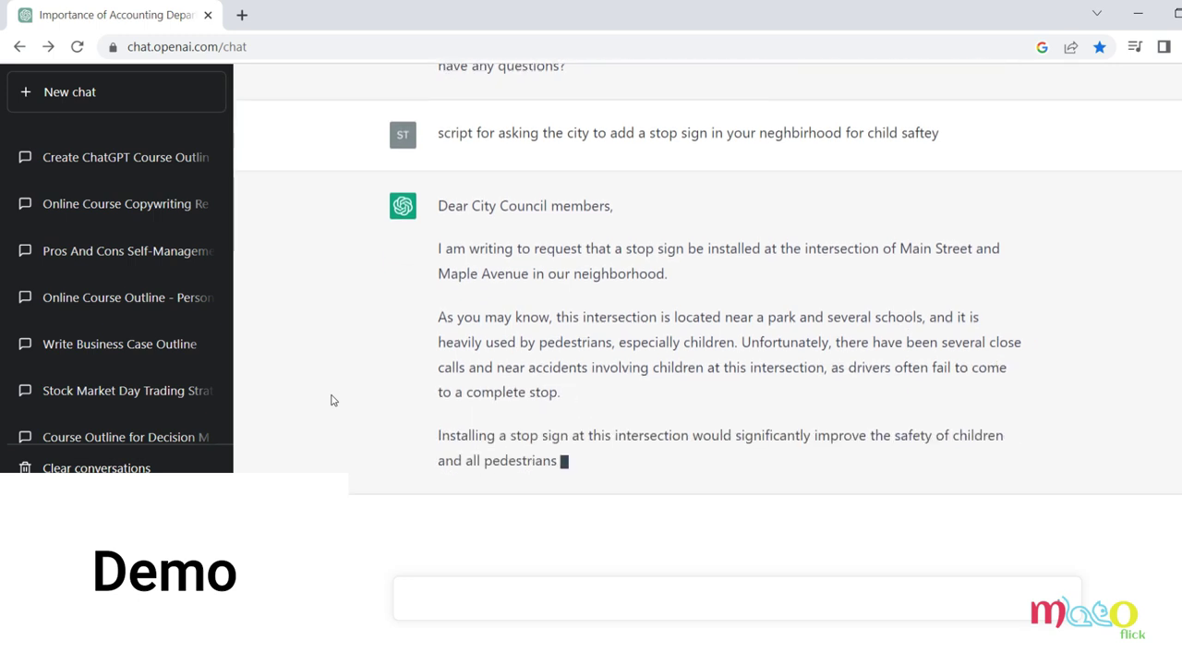
# - Read the stop sign request letter, focusing on the dangers to children, the safety benefits and the closing appeal
pyautogui.moveTo(587, 392); pyautogui.dragTo(738, 393)
pyautogui.click(656, 326)
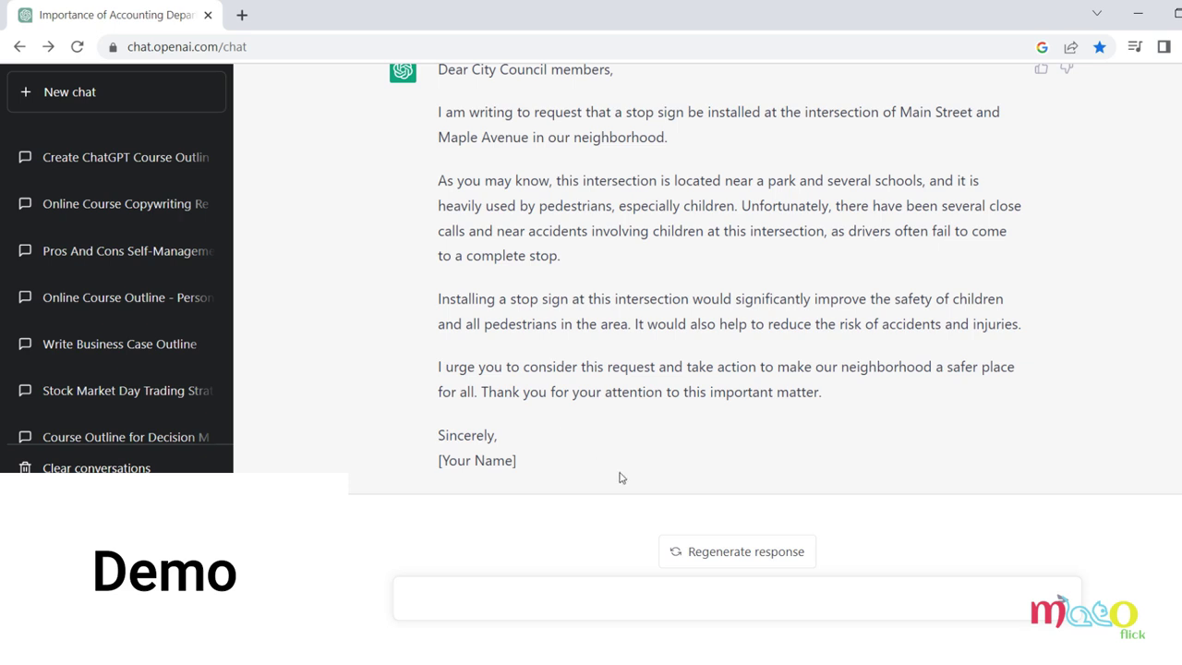
pyautogui.moveTo(480, 216); pyautogui.dragTo(566, 369)
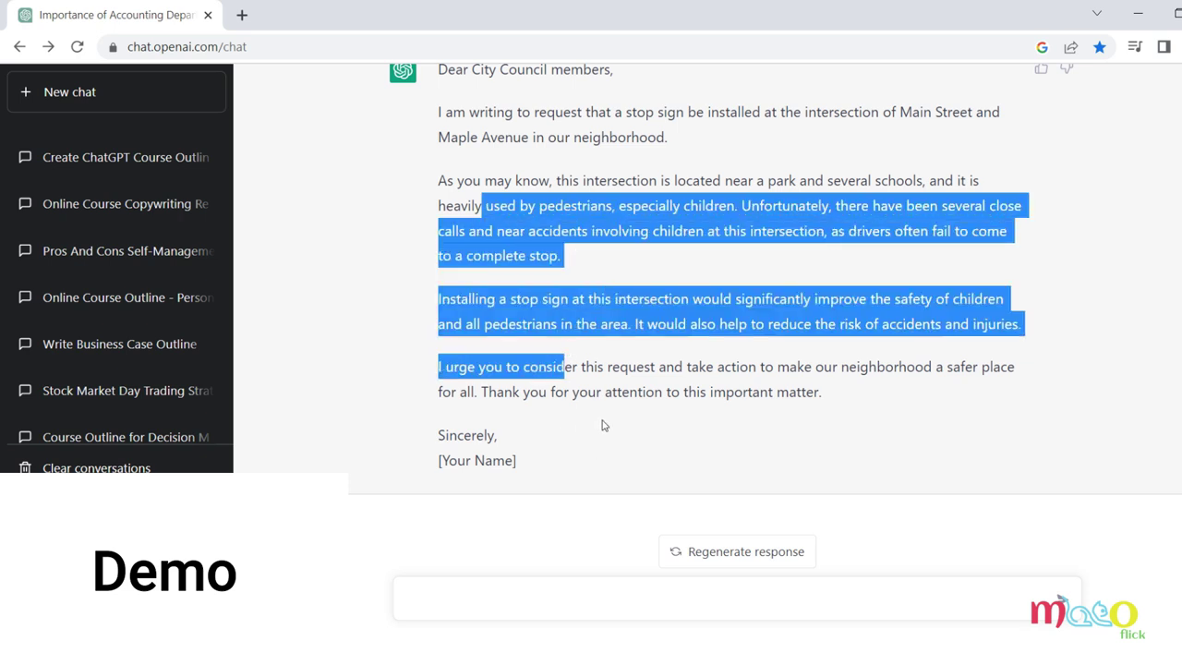
pyautogui.click(602, 422)
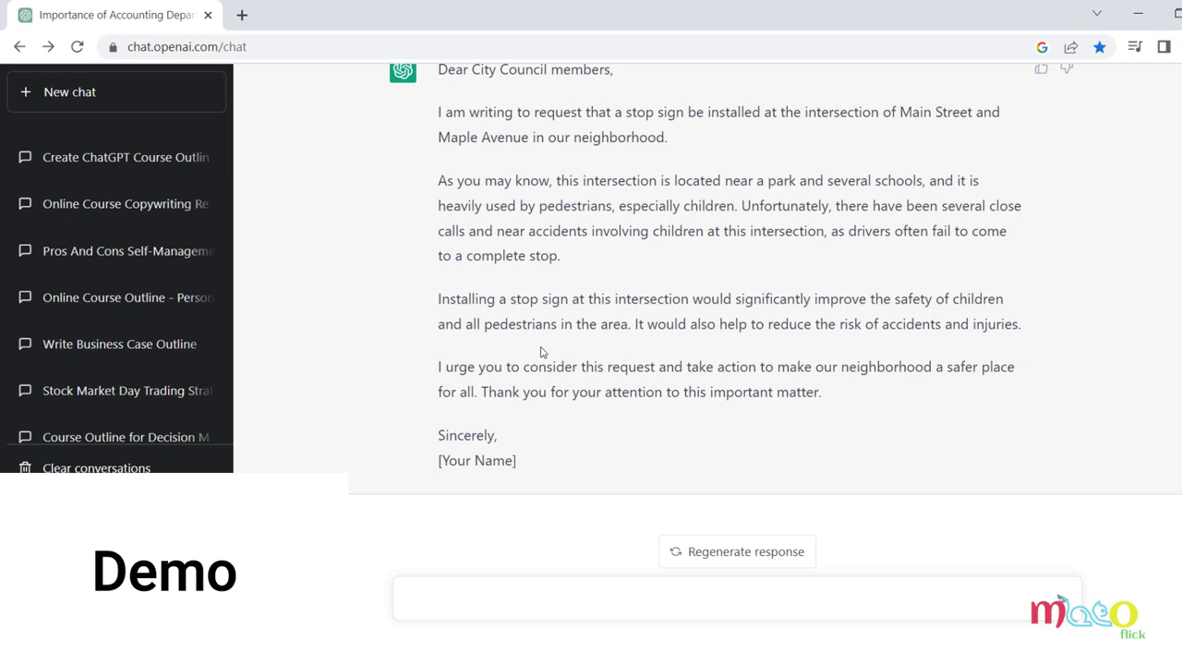
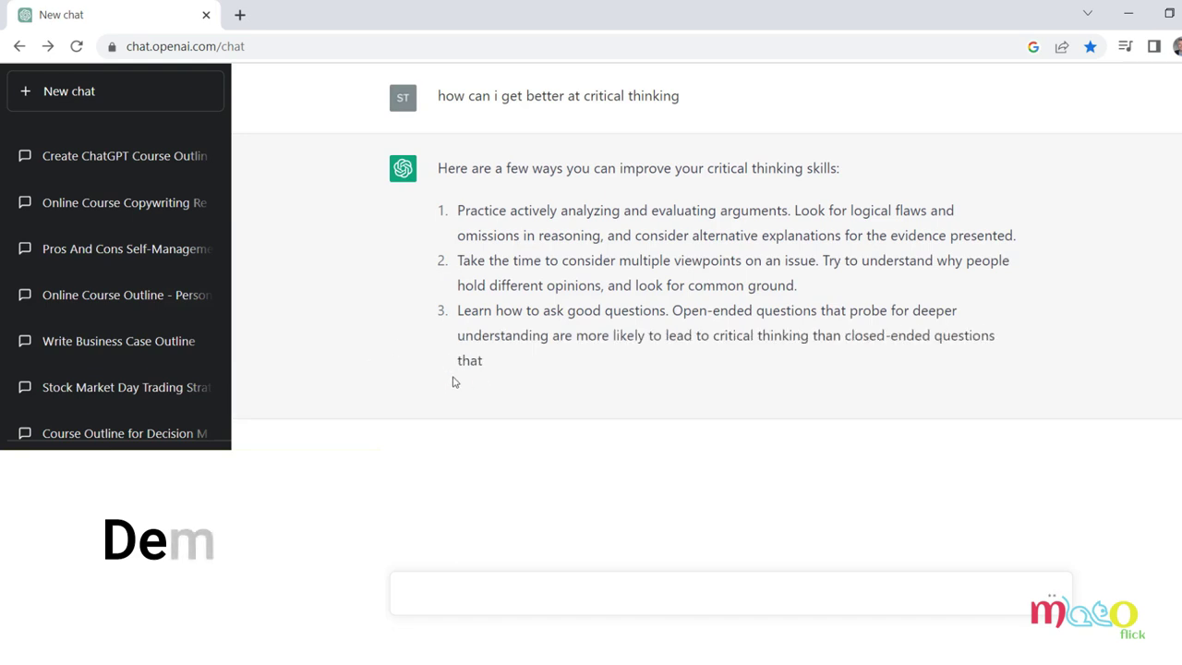
# - Read the answer on improving critical thinking skills, focusing on considering multiple viewpoints on an issue
pyautogui.moveTo(483, 168); pyautogui.dragTo(771, 157)
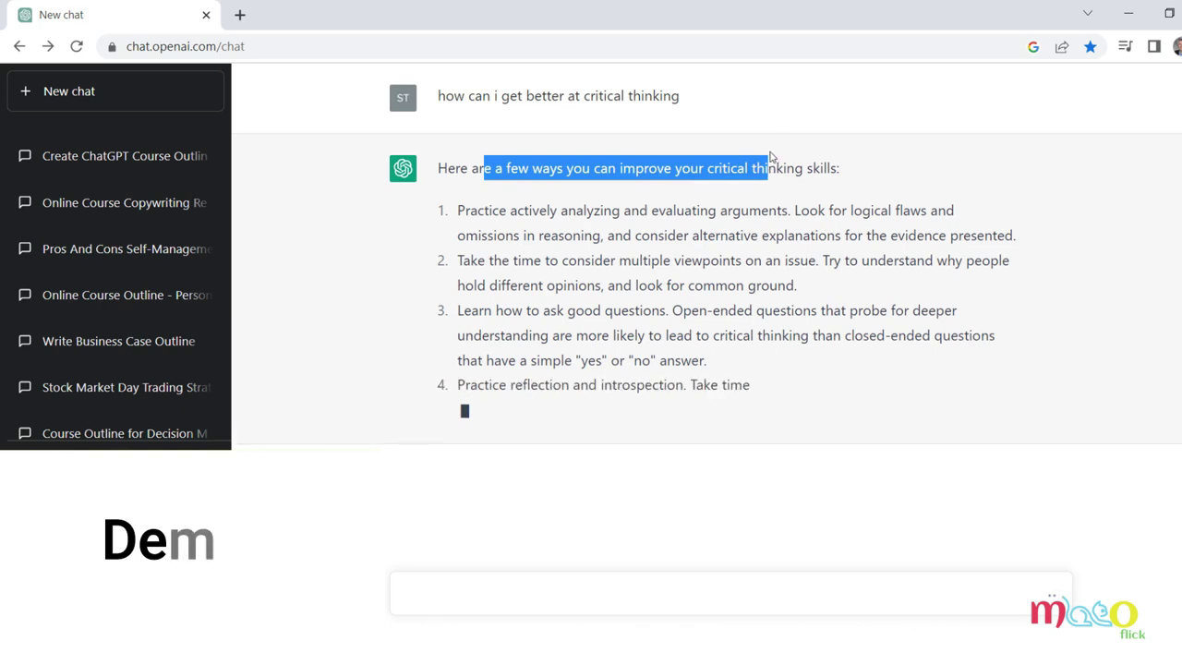
pyautogui.click(794, 188)
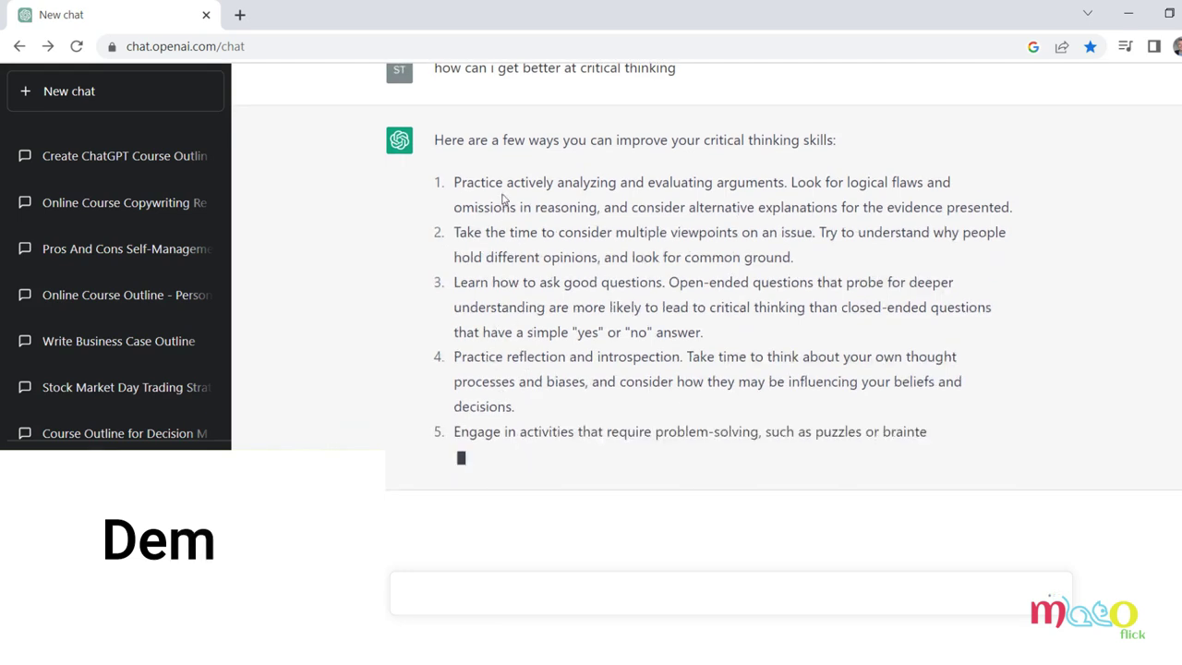
pyautogui.moveTo(604, 212); pyautogui.dragTo(759, 209)
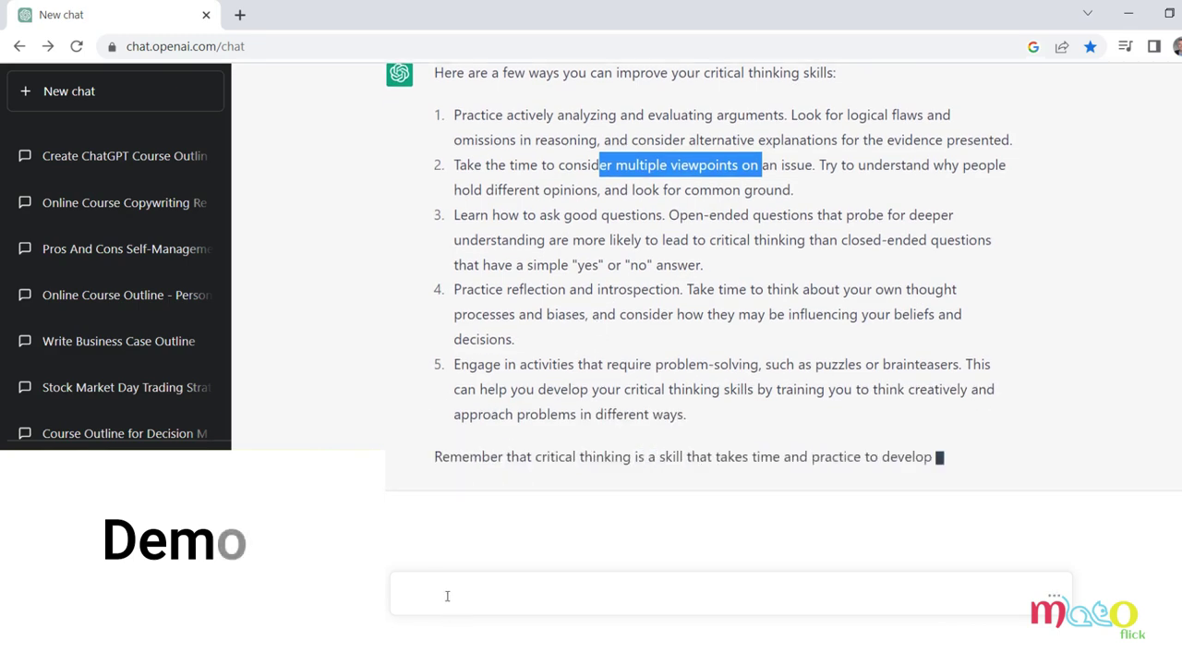
pyautogui.click(496, 421)
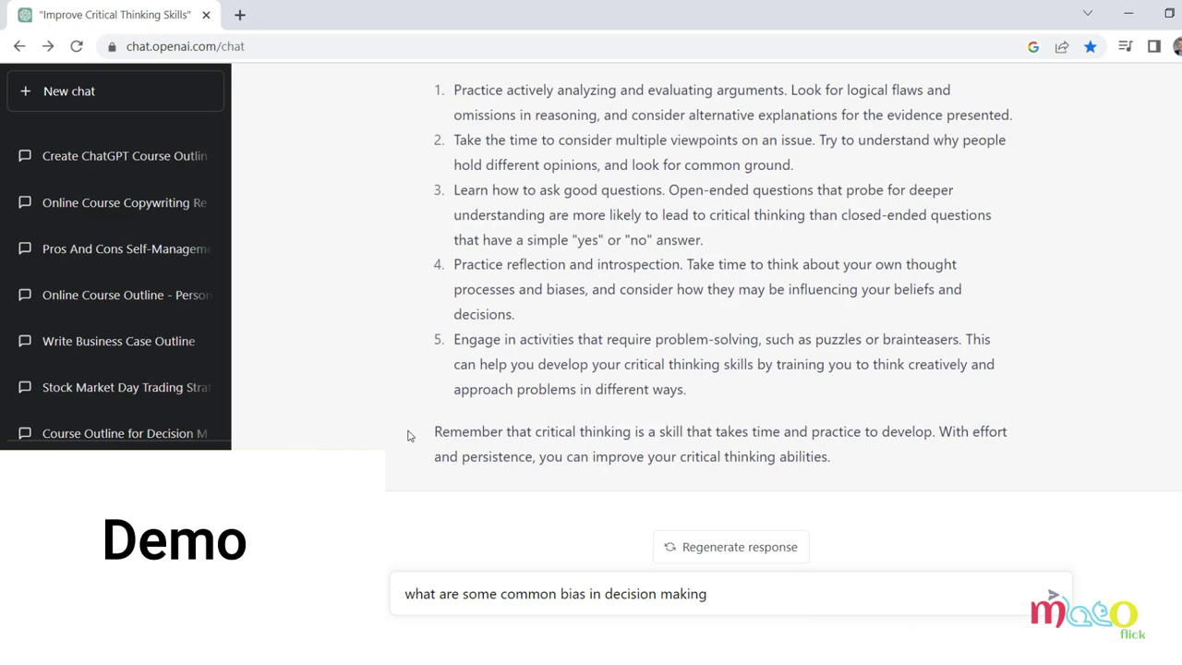
# - Send the prompt "what are some common bias in decision making"
pyautogui.press('Return')
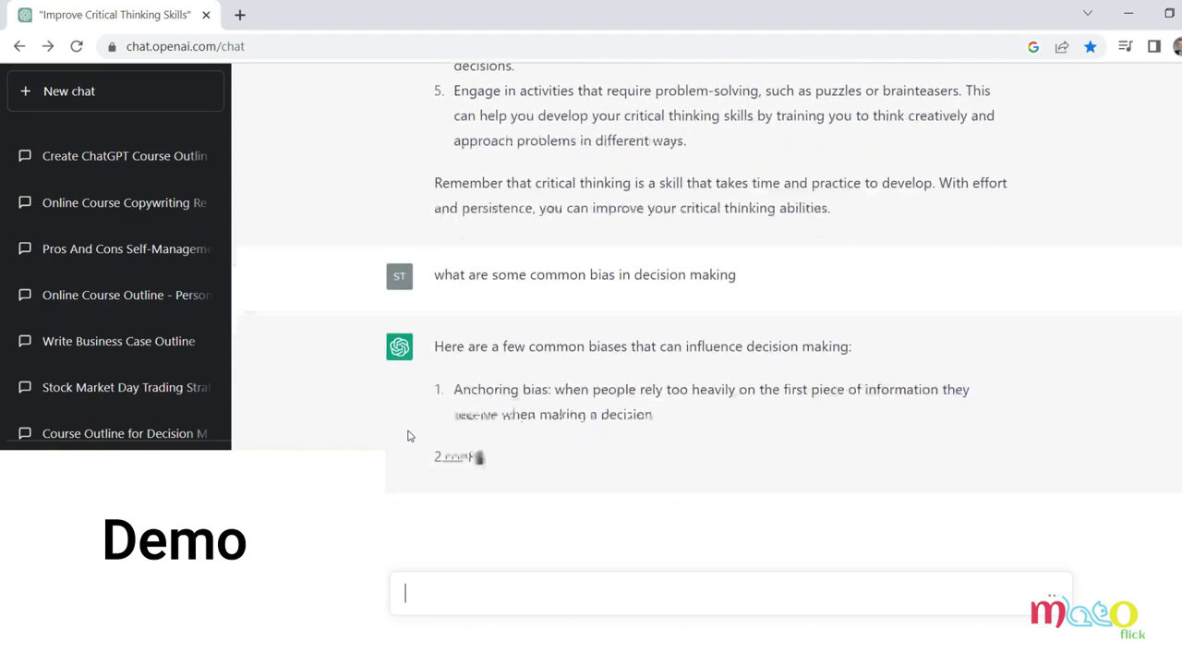
# - Read the answer on common decision-making biases, starting from anchoring bias and returning to the beginning of the list
pyautogui.moveTo(475, 390); pyautogui.dragTo(525, 391)
pyautogui.click(694, 357)
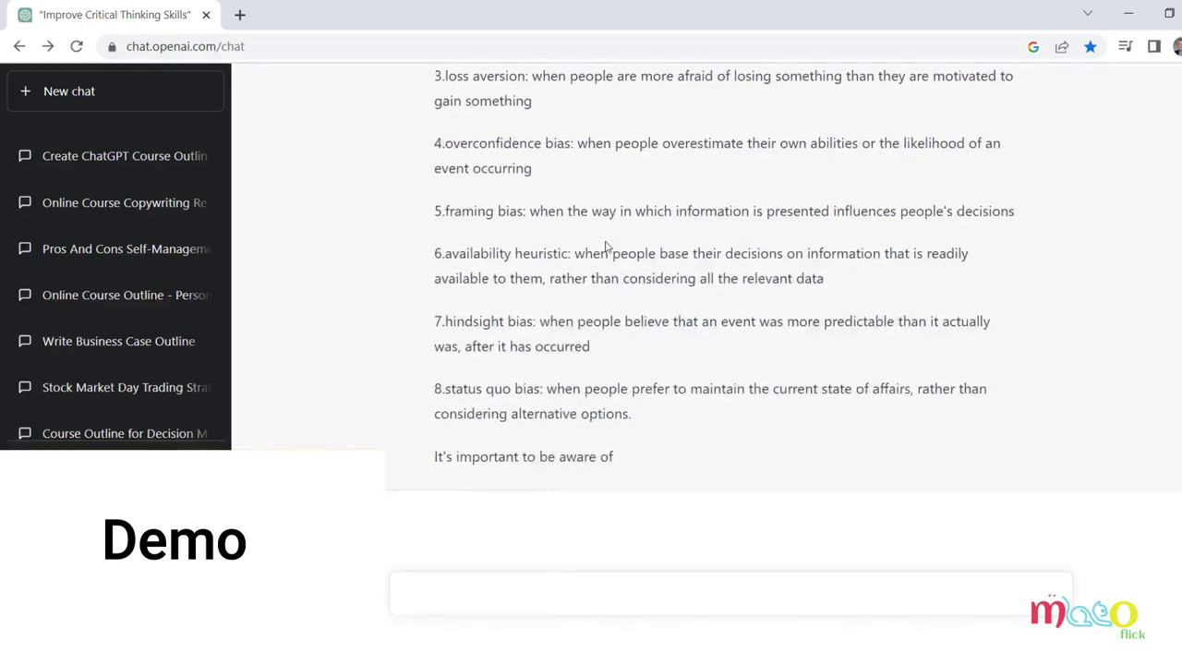
pyautogui.scroll(4, 401, 211)
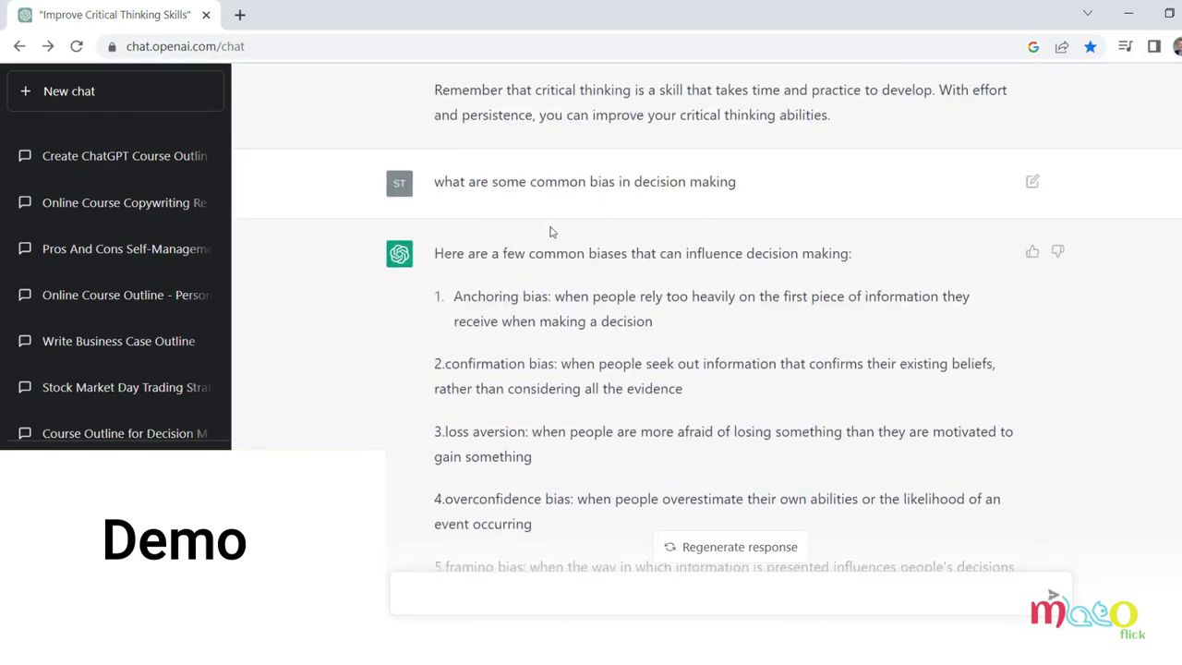
# - Review the list of decision-making biases and send the prompt "could you expand on confirmation bias and provide example"
pyautogui.scroll(-3, 549, 232)
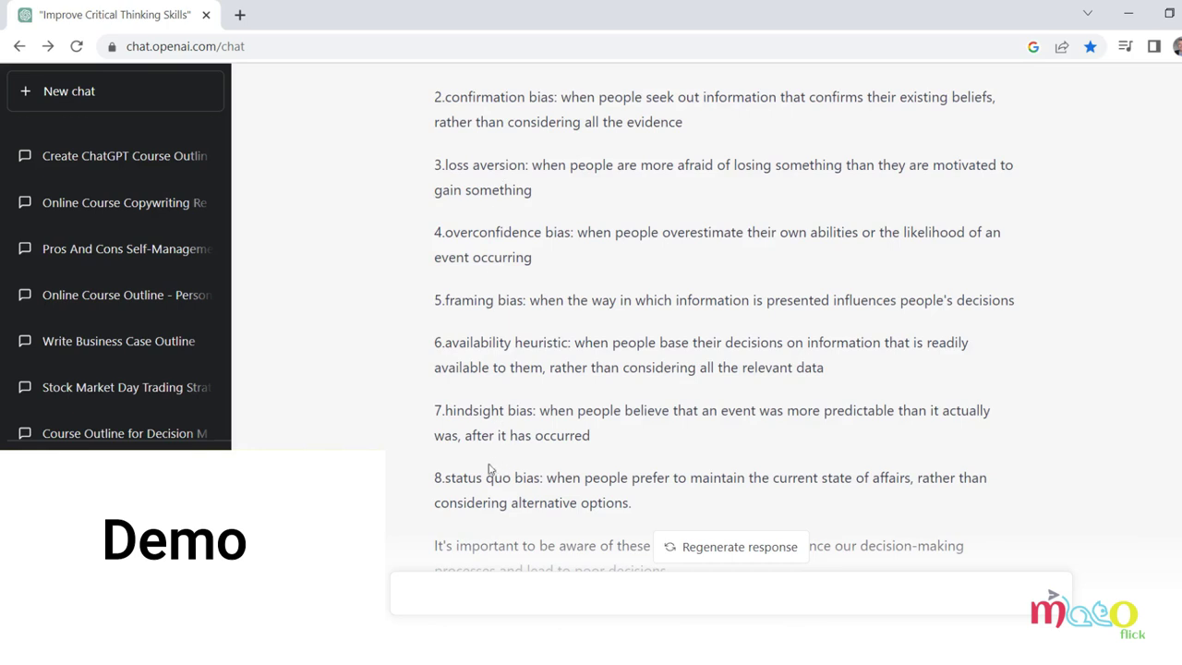
pyautogui.scroll(-2, 377, 360)
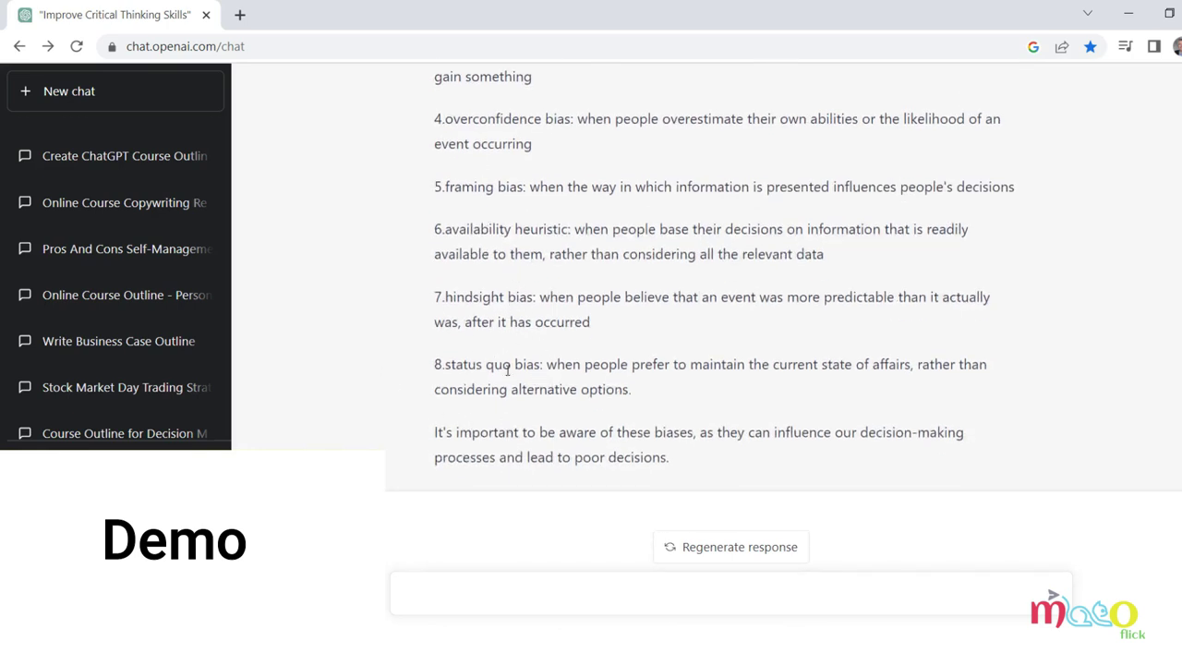
pyautogui.scroll(1, 489, 291)
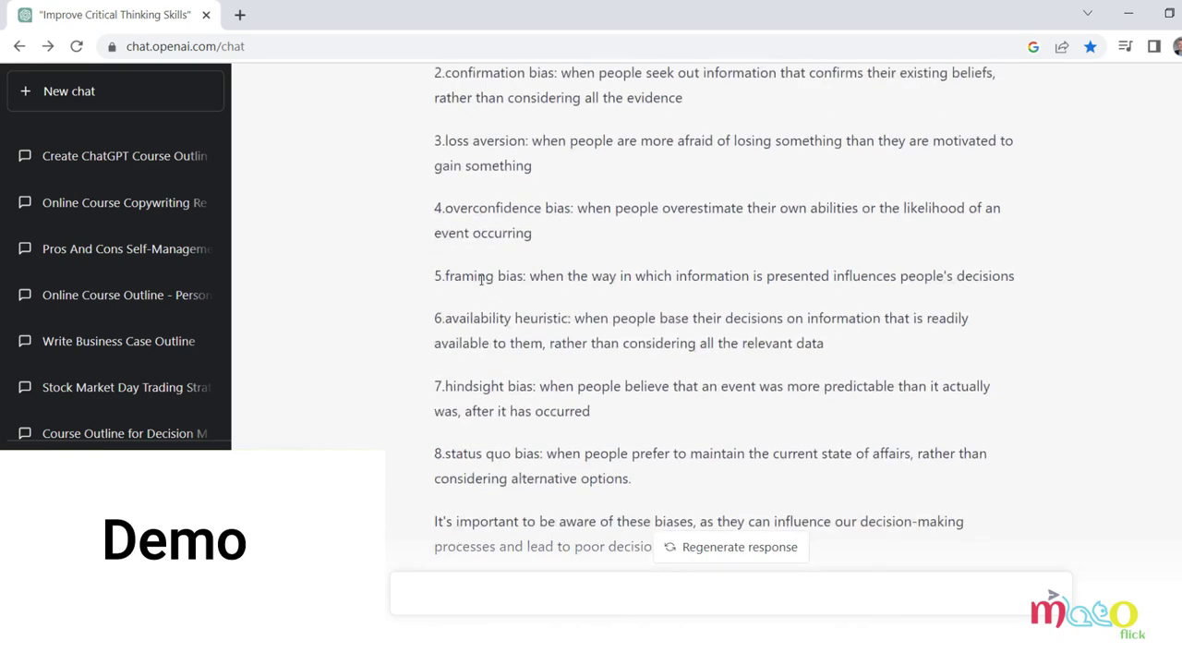
pyautogui.scroll(1, 481, 279)
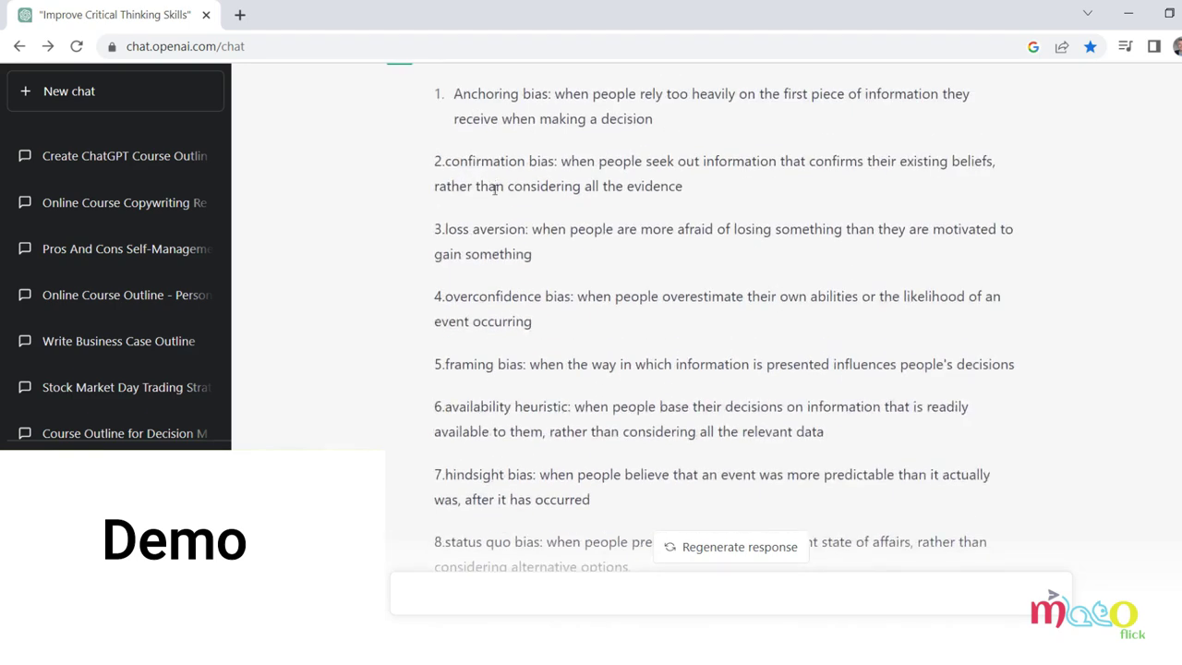
pyautogui.scroll(-2, 402, 434)
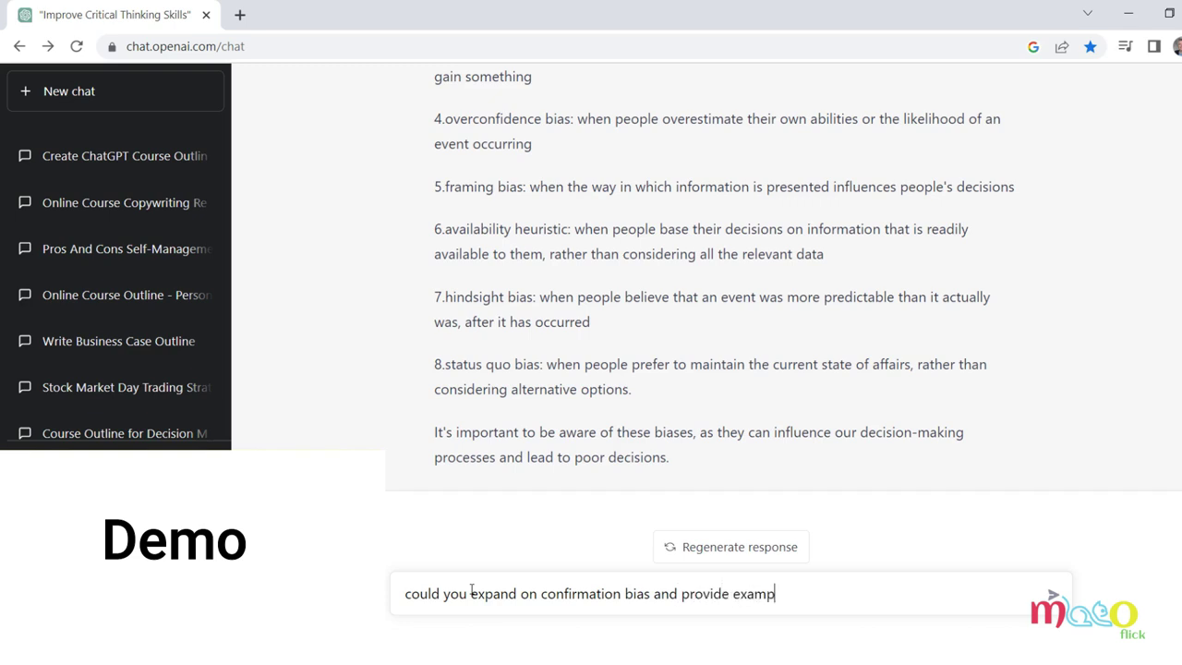
pyautogui.write('le')
pyautogui.press('Return')
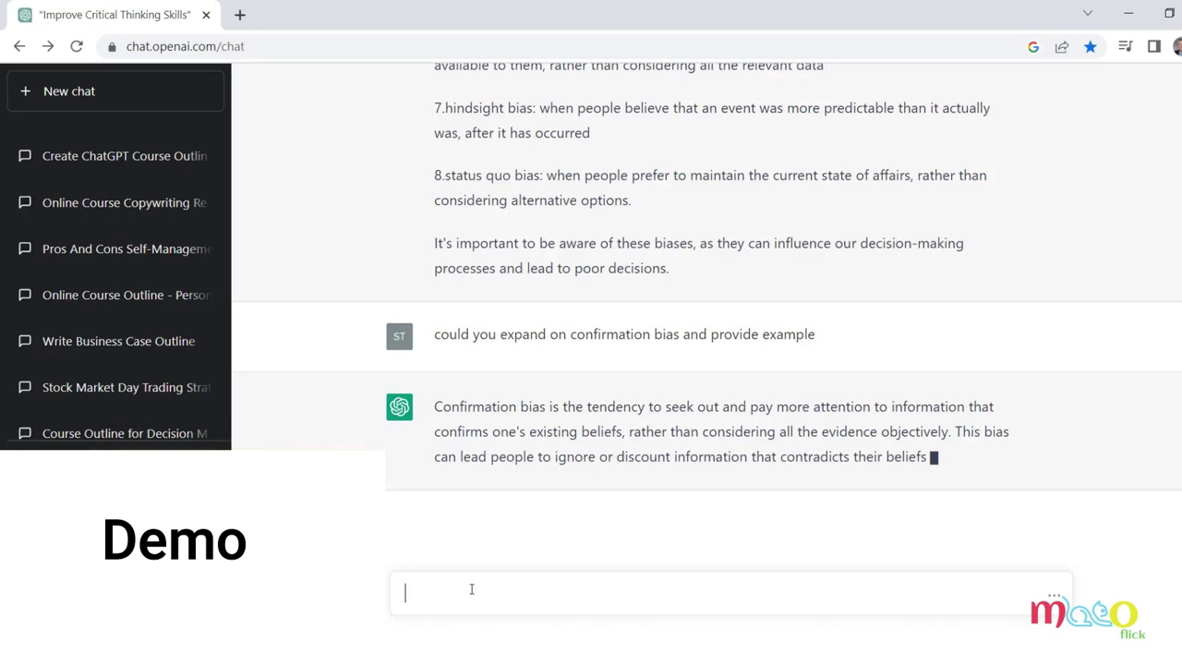
# - Read the answer on confirmation bias, covering the definition, the diet example and why the bias is a problem
pyautogui.moveTo(586, 363); pyautogui.dragTo(463, 364)
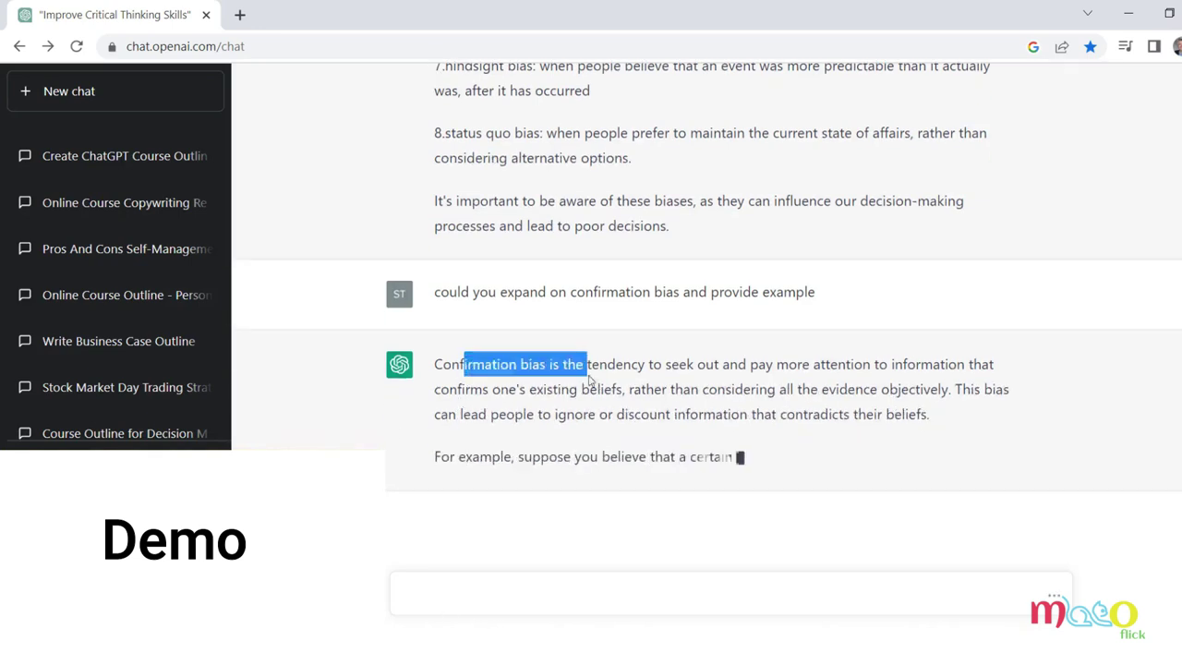
pyautogui.click(455, 471)
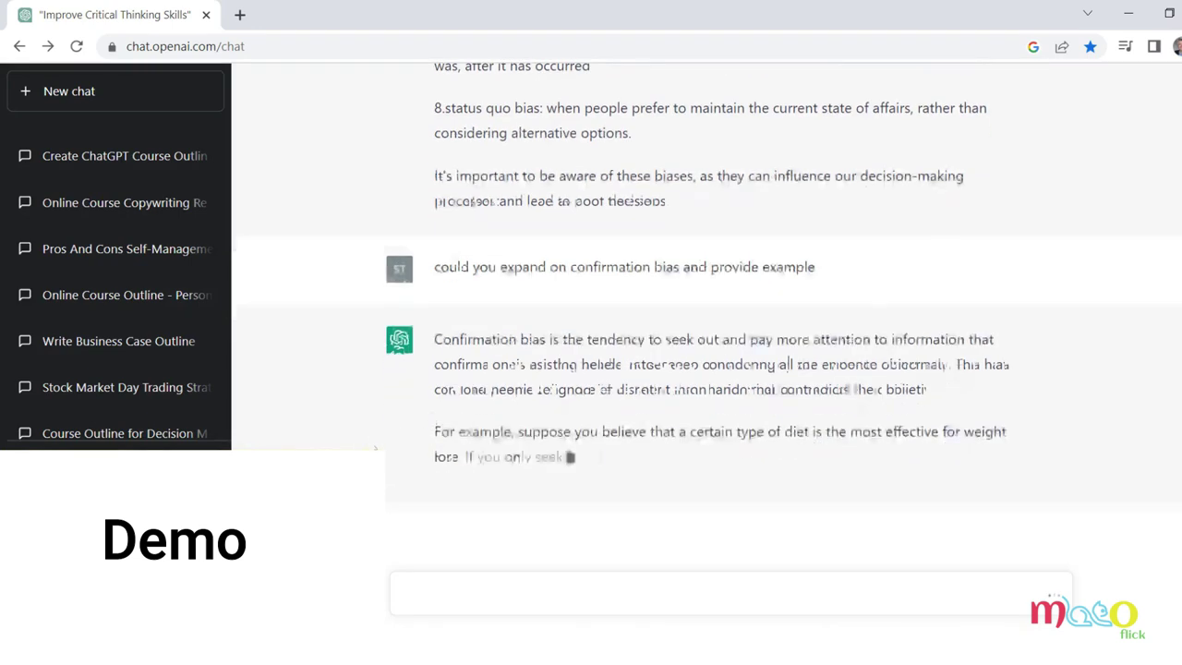
pyautogui.moveTo(523, 431); pyautogui.dragTo(434, 431)
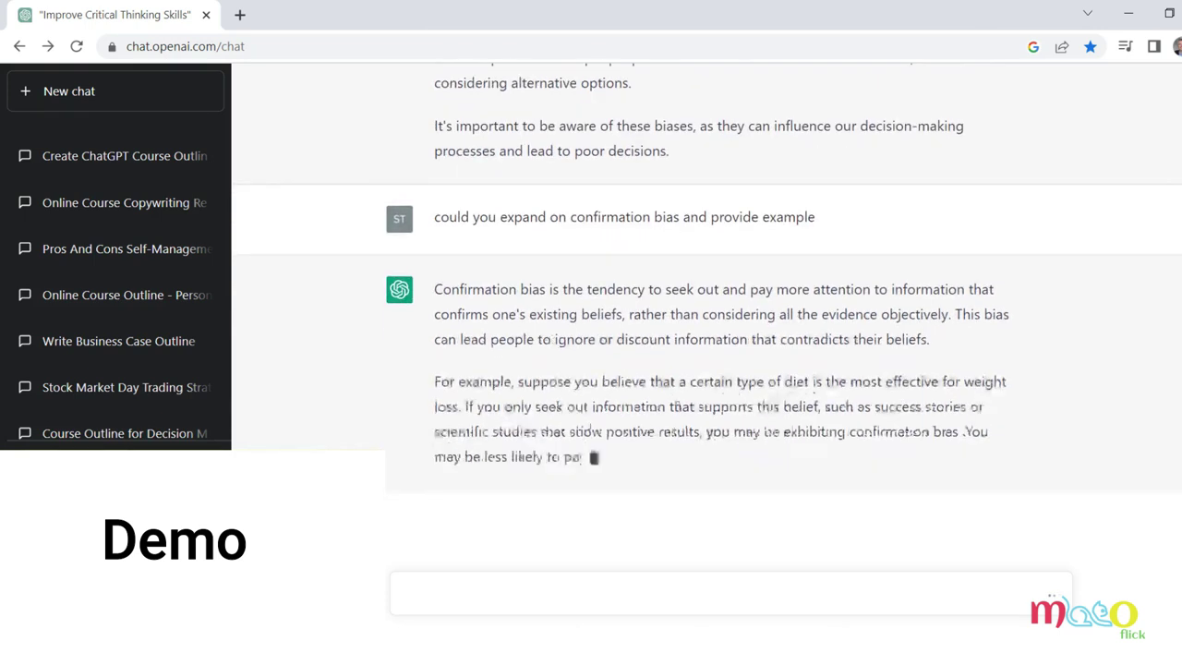
pyautogui.moveTo(883, 381); pyautogui.dragTo(434, 381)
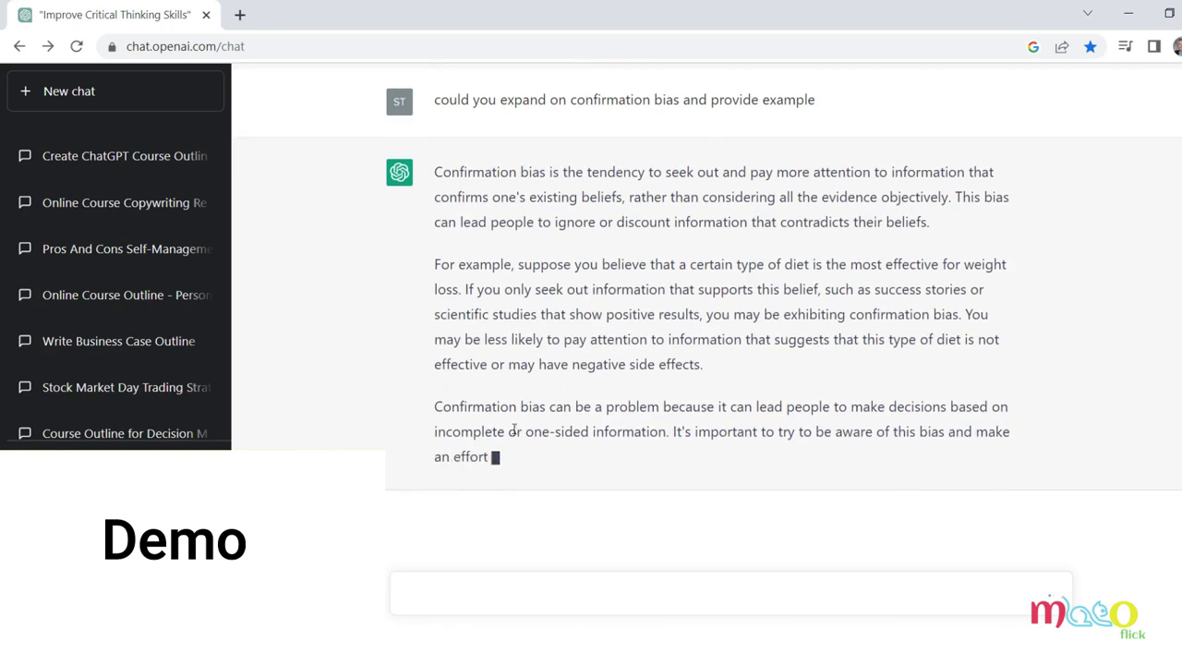
pyautogui.moveTo(435, 407); pyautogui.dragTo(859, 388)
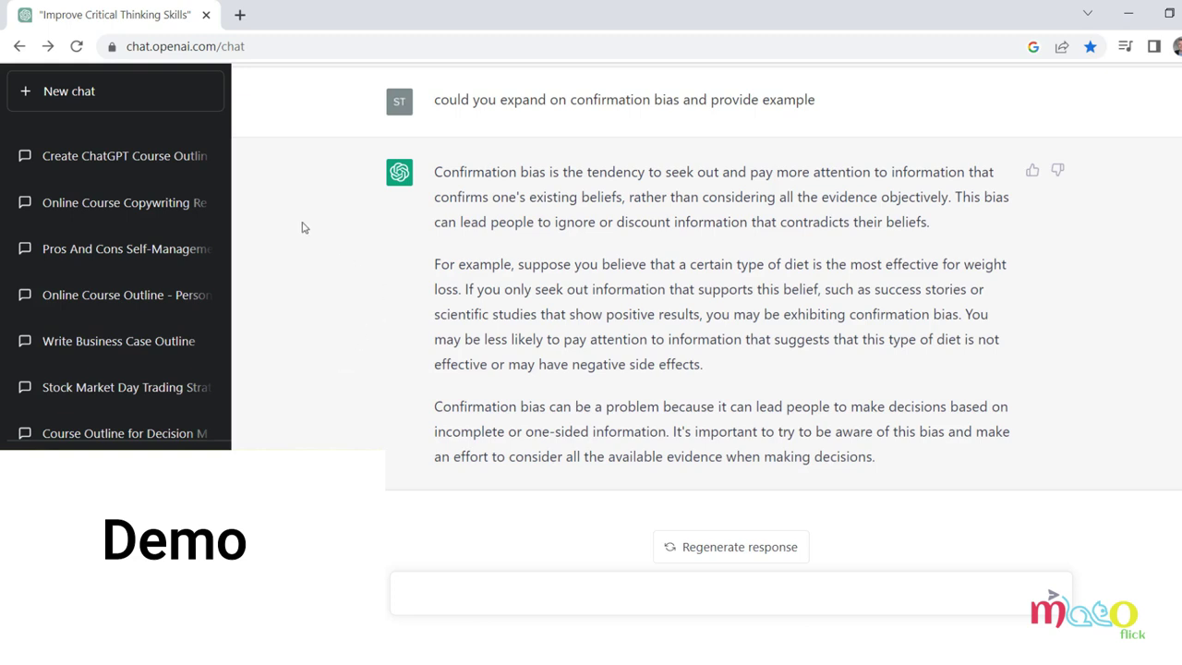
# - Start a new chat and send the prompt "what are some great tips if nervous about pblic speaking"
pyautogui.click(78, 92)
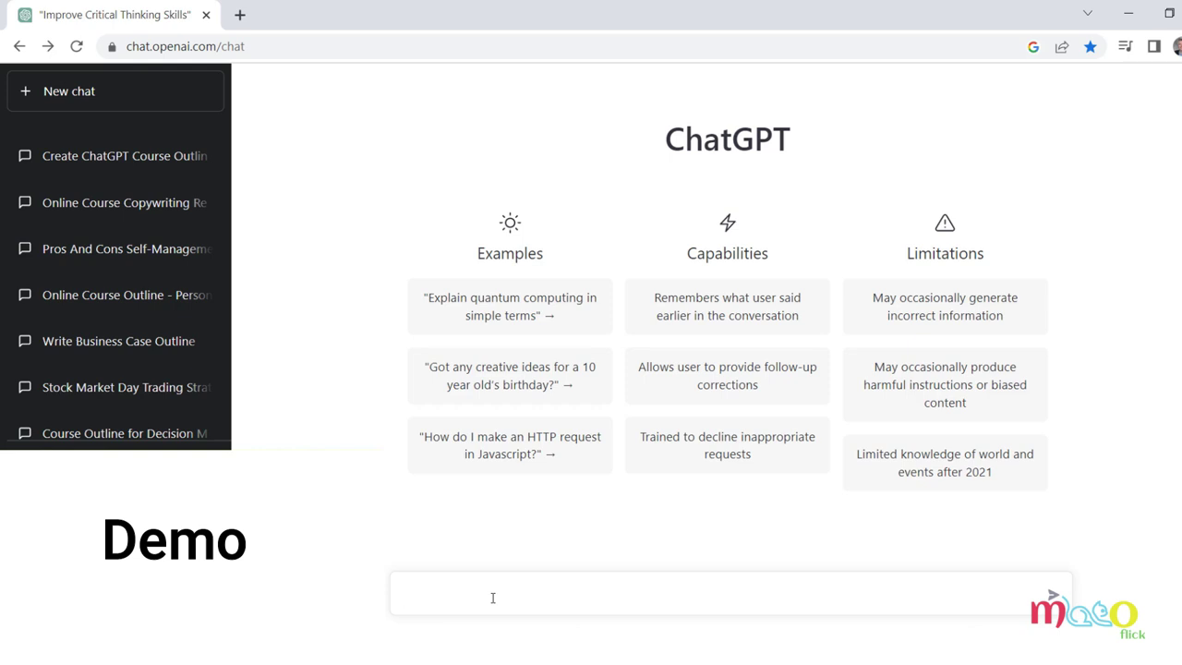
pyautogui.write('wha')
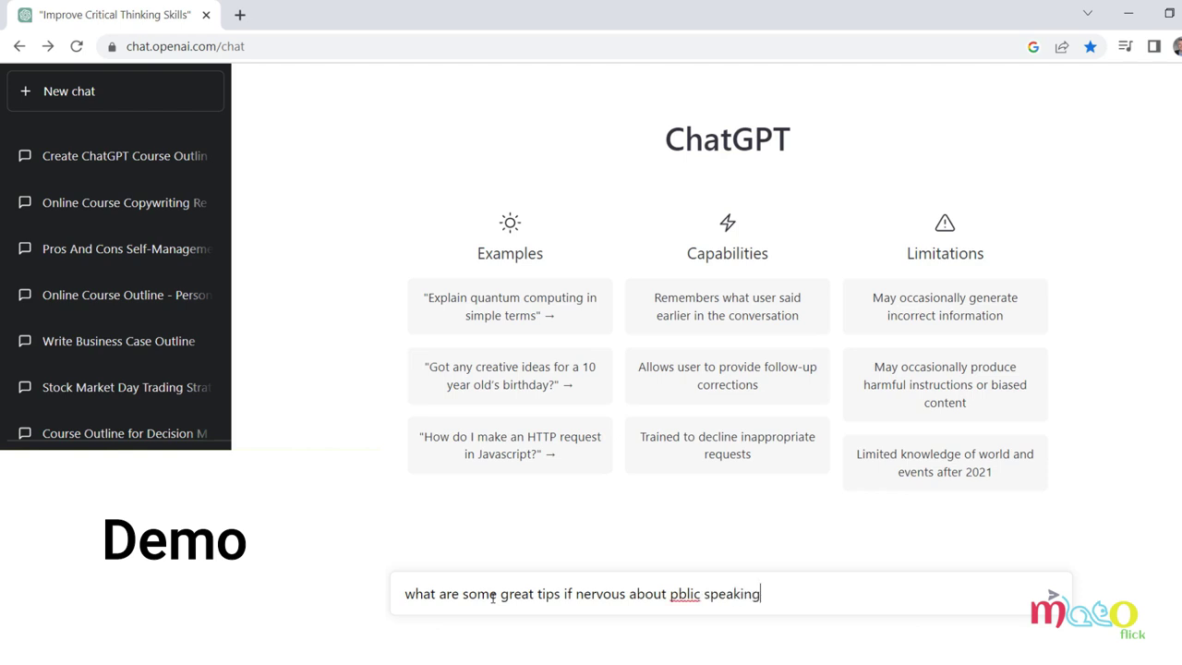
pyautogui.press('Return')
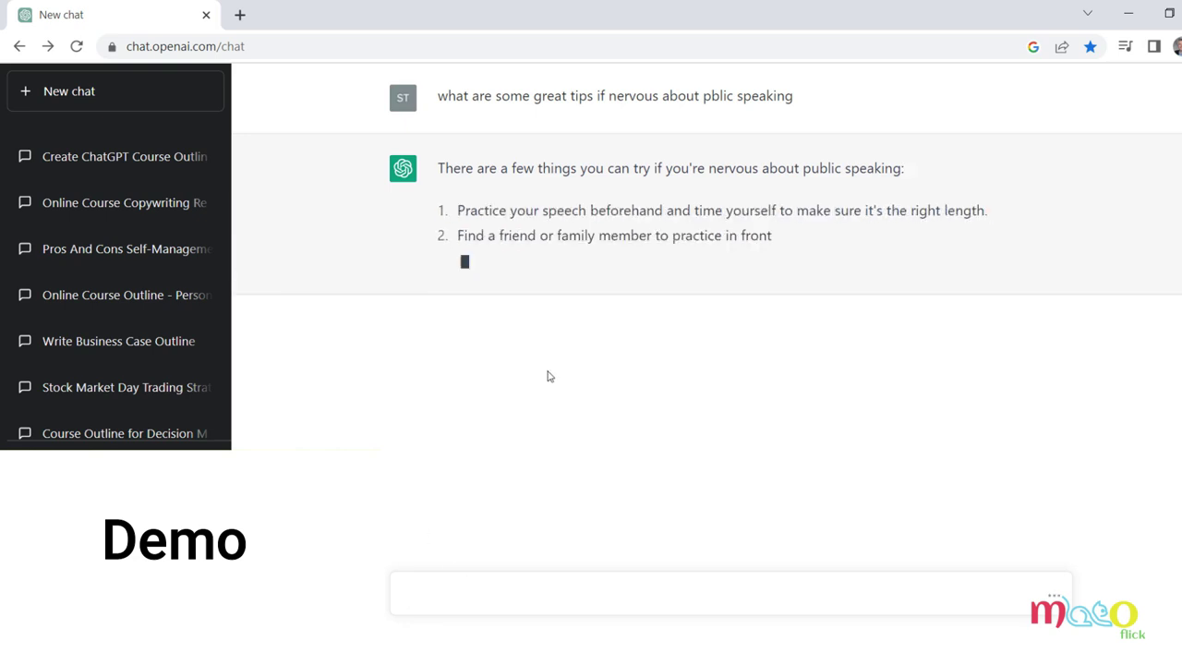
# - Read the public speaking tips, from practising the speech beforehand through to the final tip on practising more
pyautogui.moveTo(608, 168); pyautogui.dragTo(905, 168)
pyautogui.moveTo(760, 168); pyautogui.dragTo(905, 168)
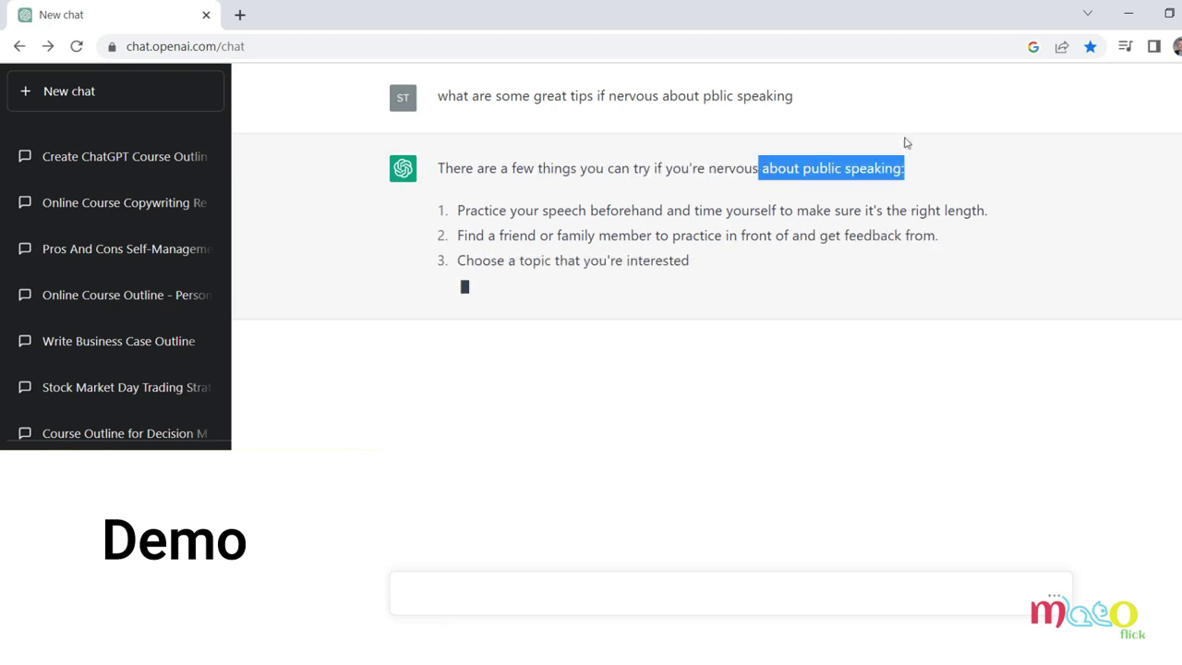
pyautogui.click(364, 259)
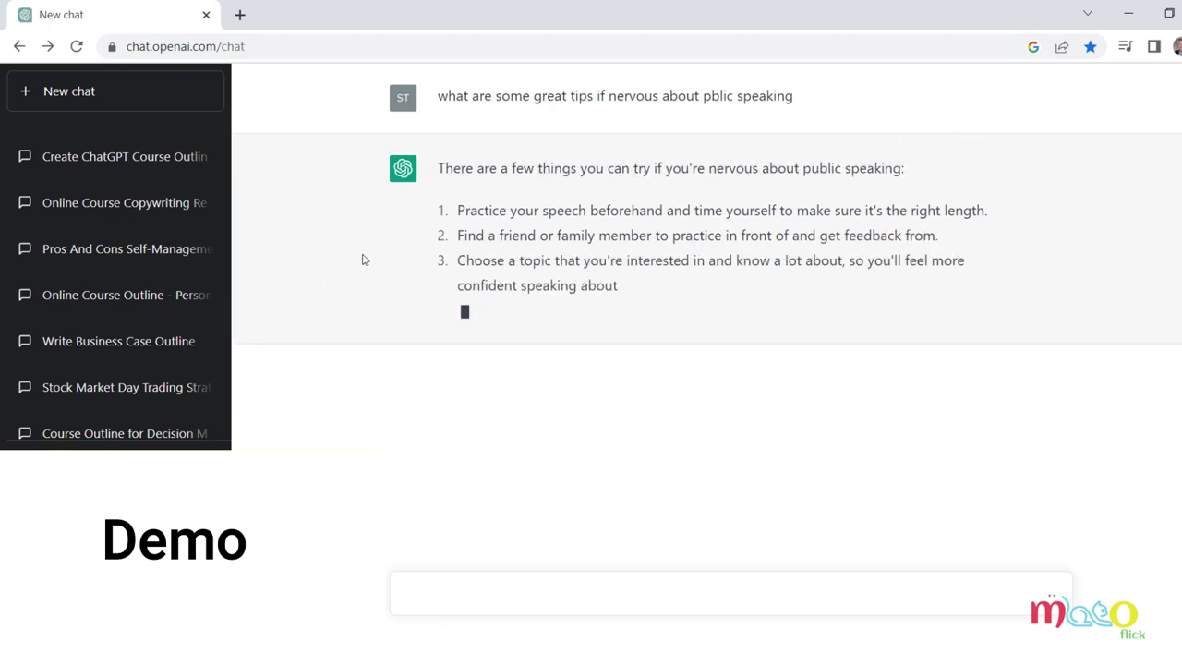
pyautogui.moveTo(500, 210); pyautogui.dragTo(500, 236)
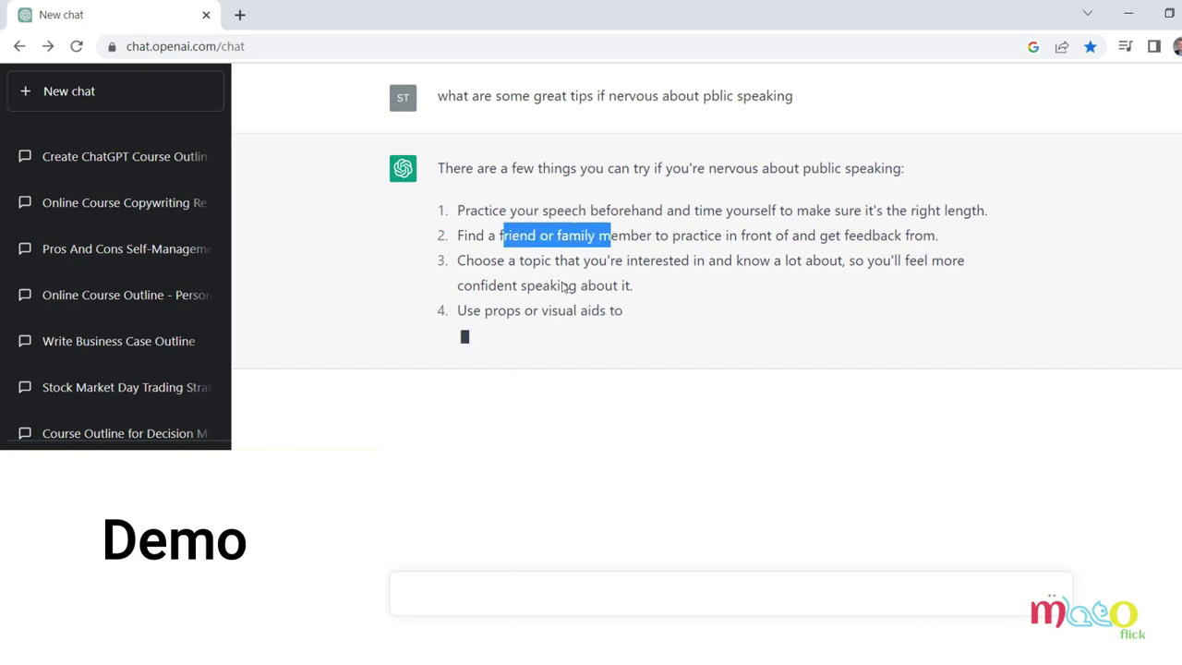
pyautogui.moveTo(512, 277); pyautogui.dragTo(683, 261)
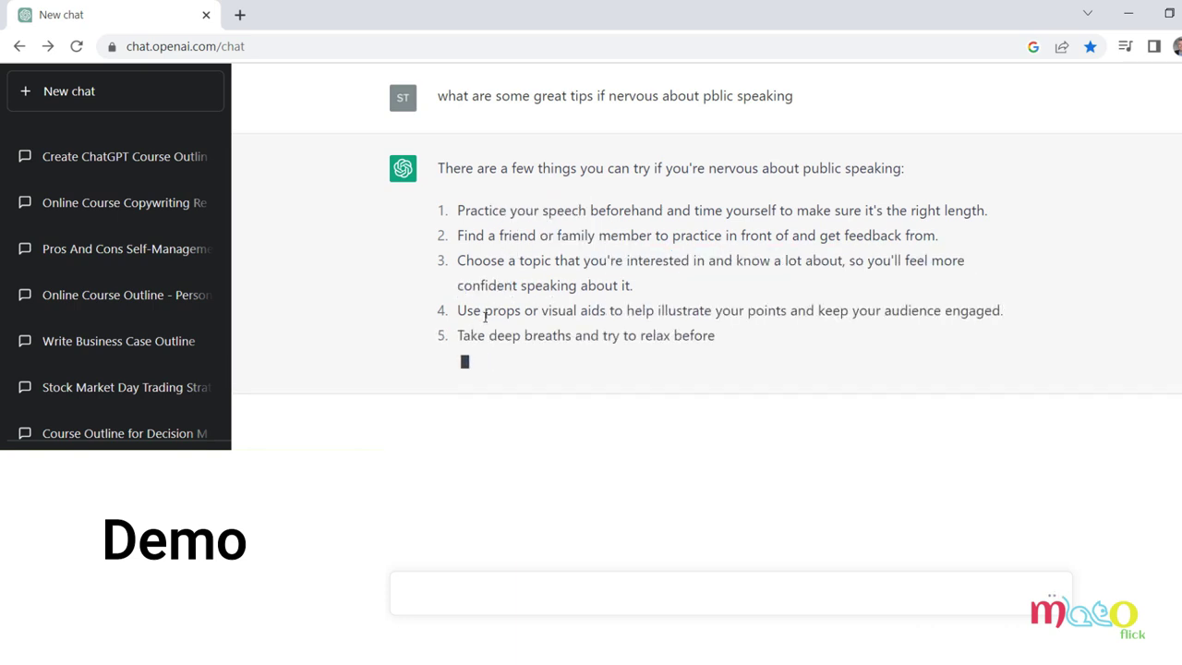
pyautogui.moveTo(686, 310); pyautogui.dragTo(484, 310)
pyautogui.moveTo(627, 336); pyautogui.dragTo(522, 335)
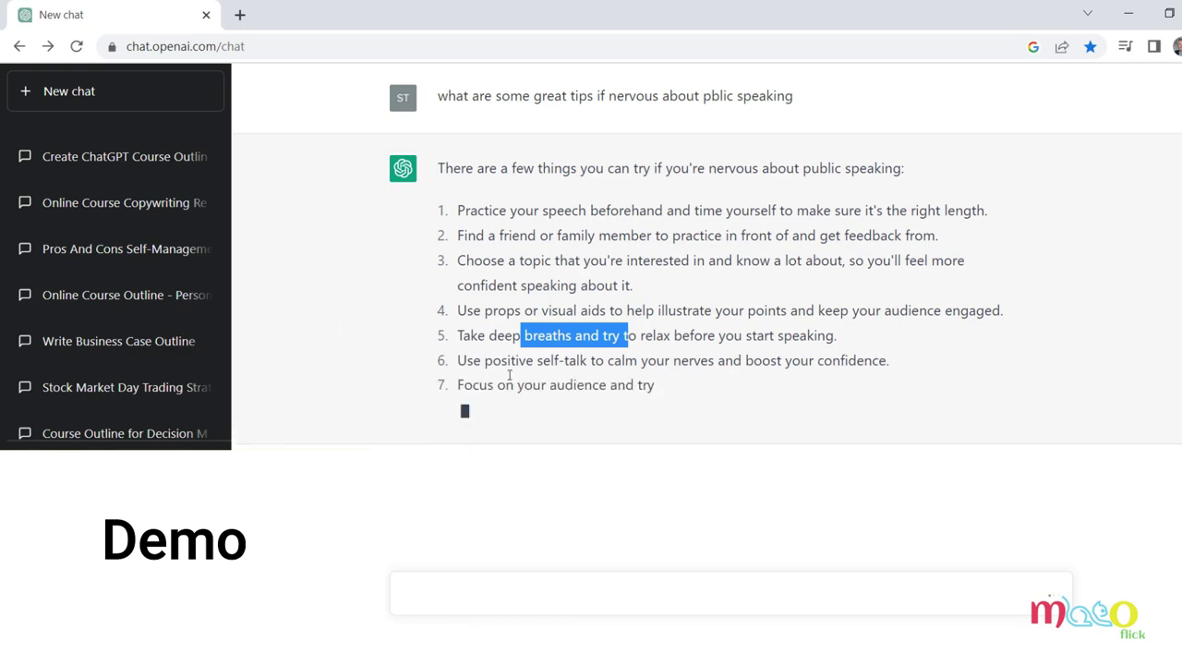
pyautogui.moveTo(569, 360); pyautogui.dragTo(786, 360)
pyautogui.click(646, 404)
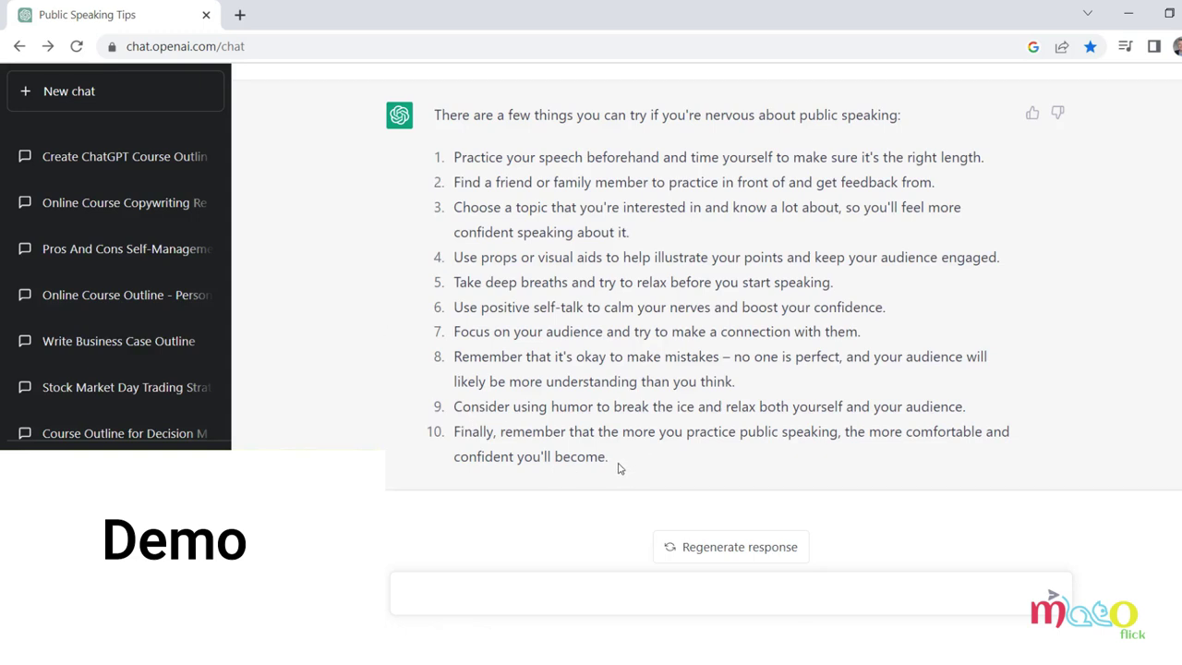
pyautogui.moveTo(455, 432); pyautogui.dragTo(698, 451)
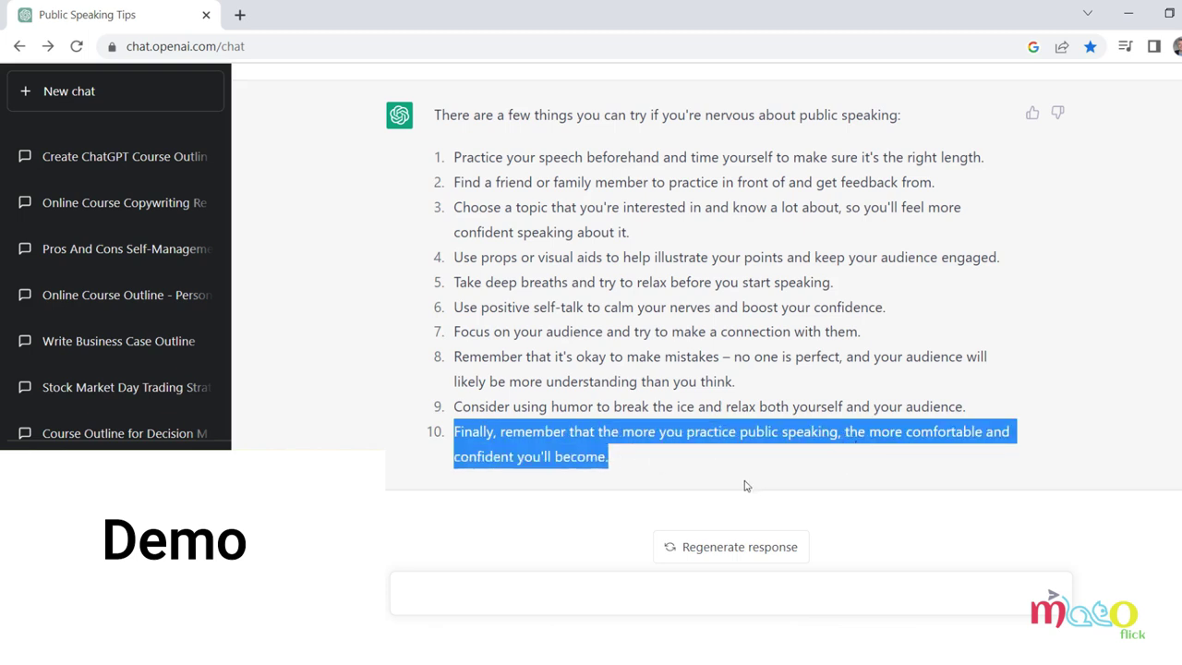
pyautogui.click(856, 441)
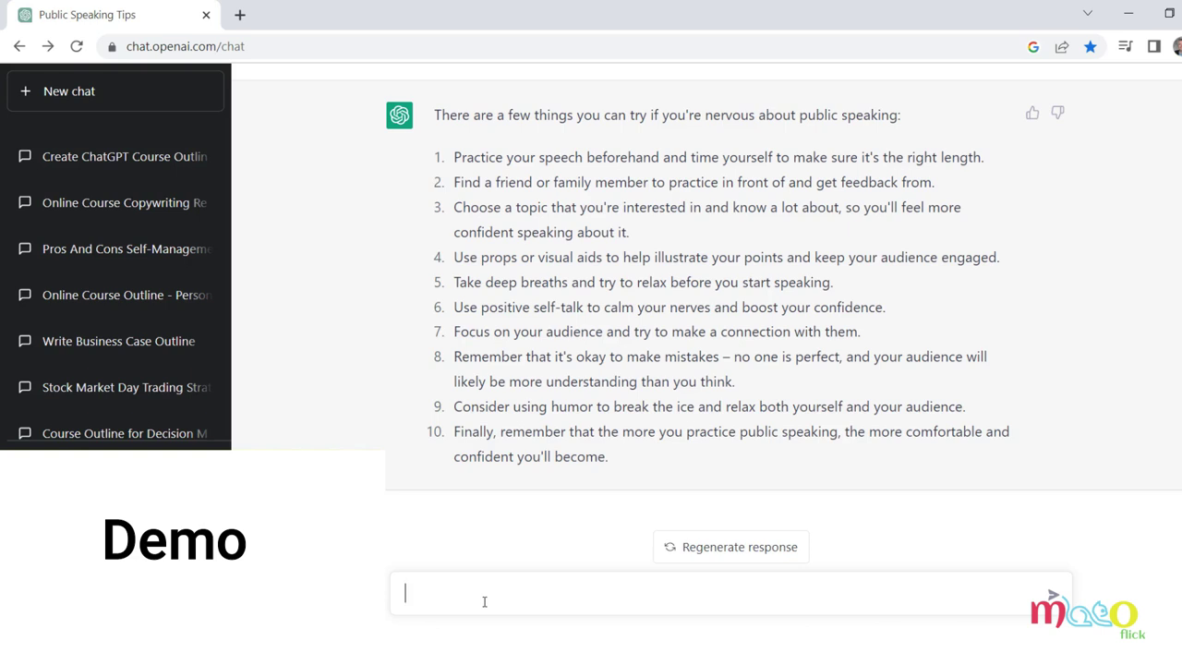
# - Start a new chat and send the prompt "best practices when elading ameeting"
pyautogui.click(72, 92)
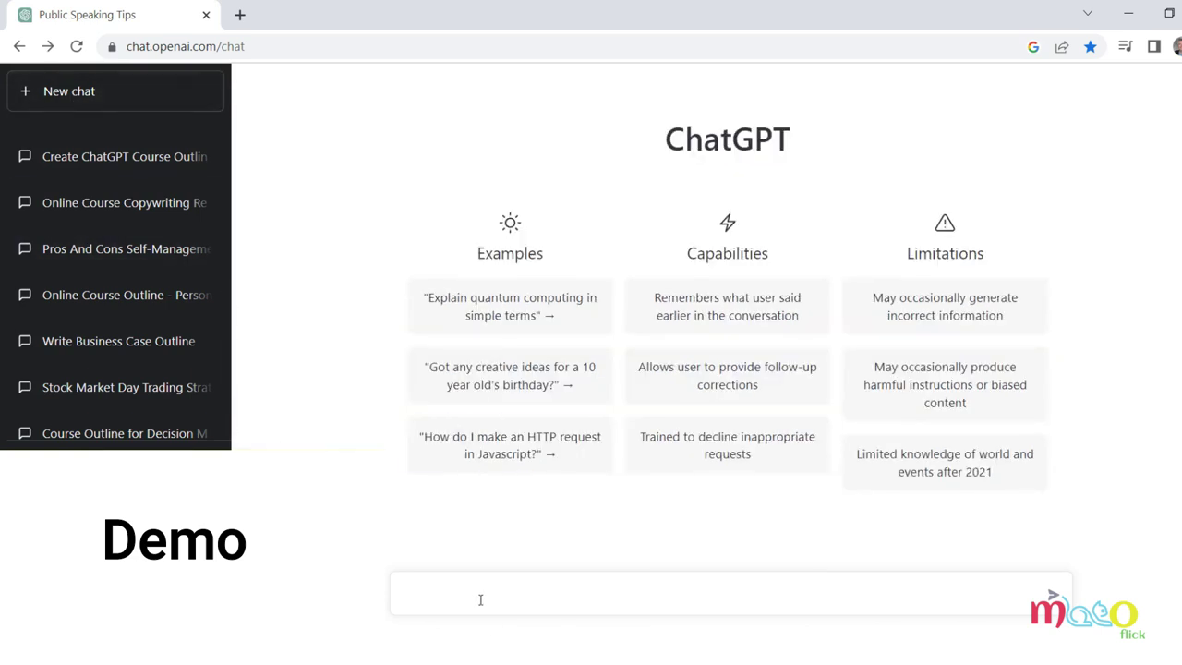
pyautogui.write('how')
pyautogui.press('BackSpace')
pyautogui.press('BackSpace')
pyautogui.write('best practices when ')
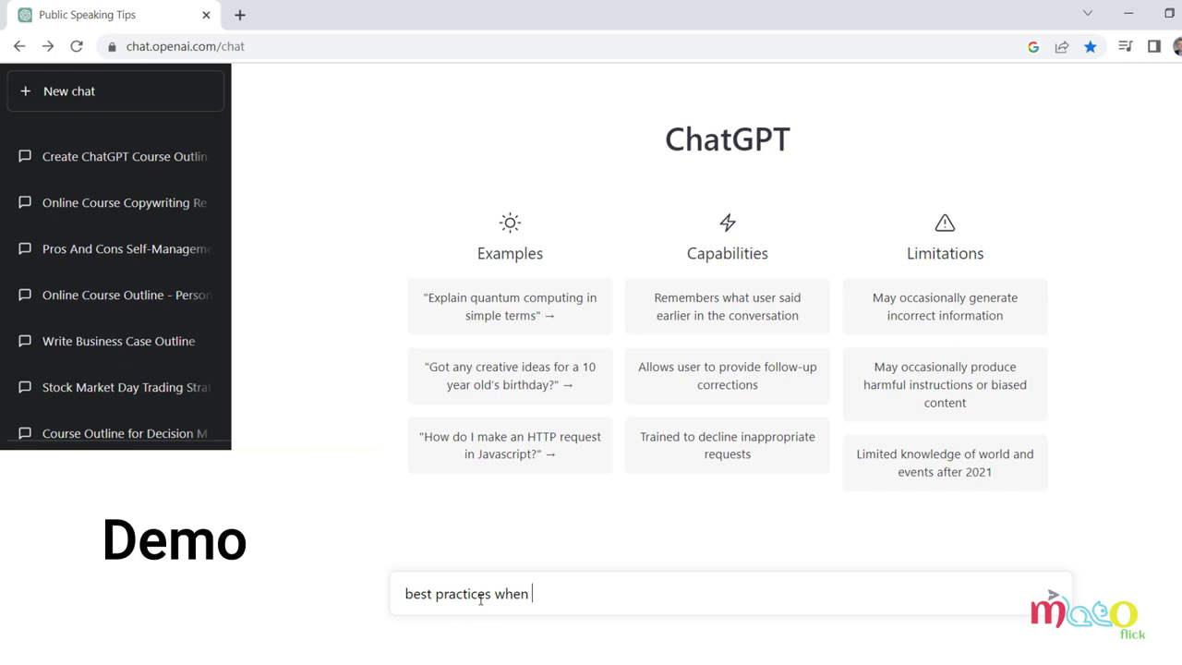
pyautogui.write('elading ameeting')
pyautogui.press('Return')
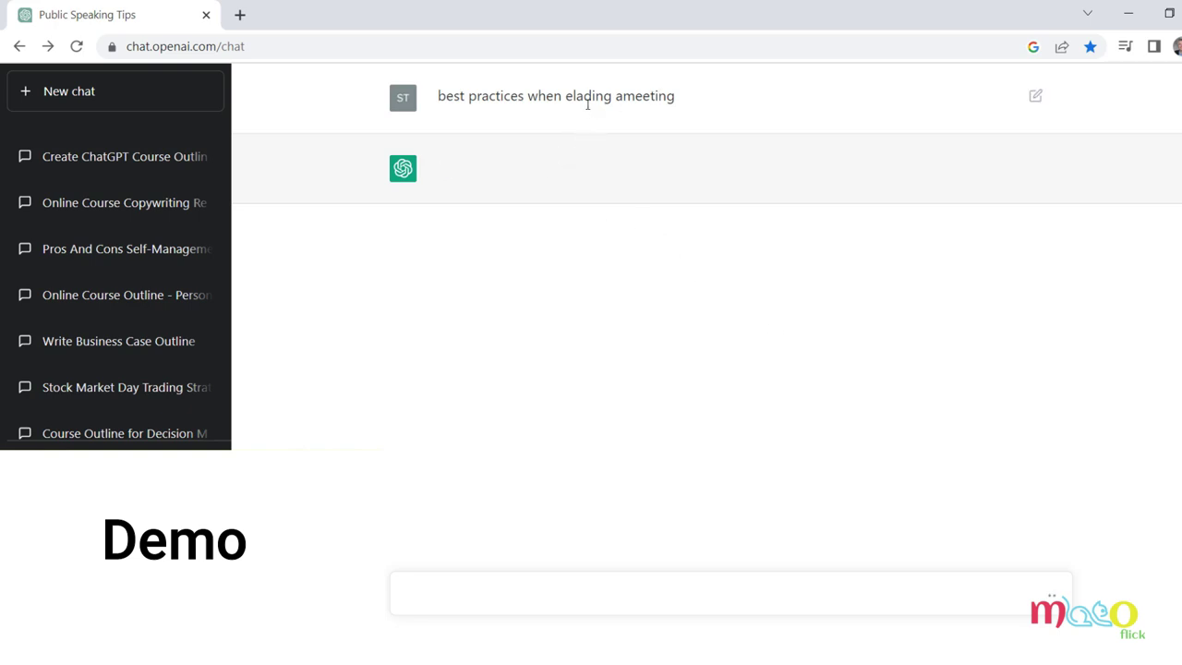
# - Read the tips for leading a meeting effectively, comparing the answer's opening with the misspelled prompt
pyautogui.moveTo(583, 98); pyautogui.dragTo(717, 112)
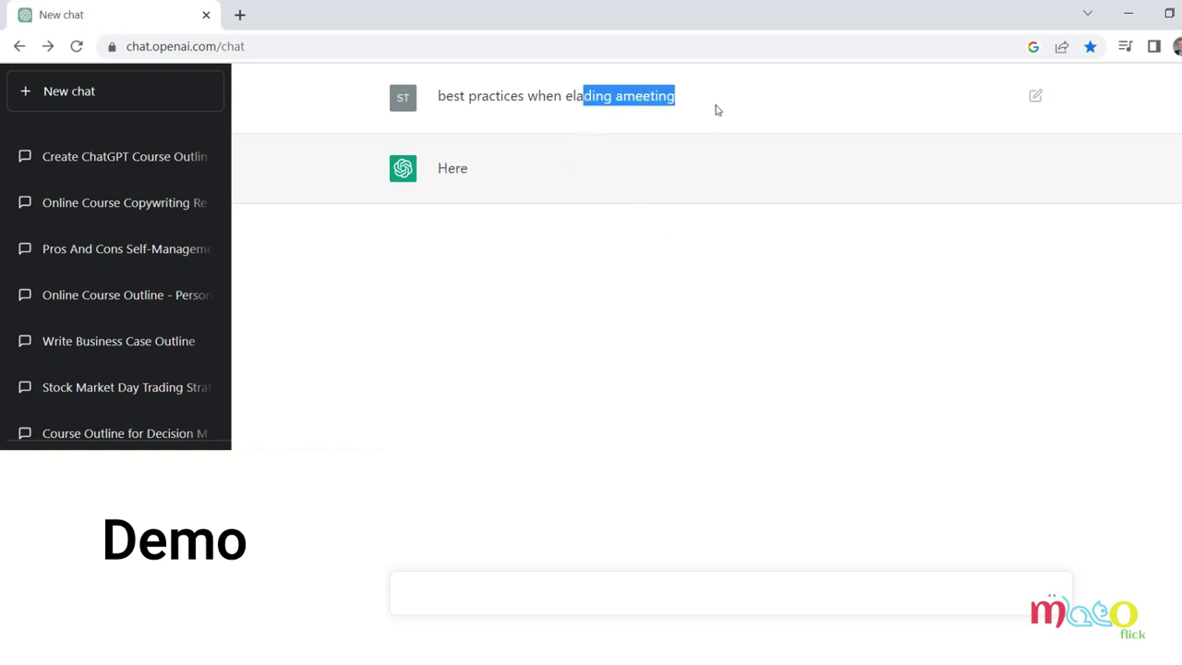
pyautogui.moveTo(582, 170); pyautogui.dragTo(770, 175)
pyautogui.click(378, 293)
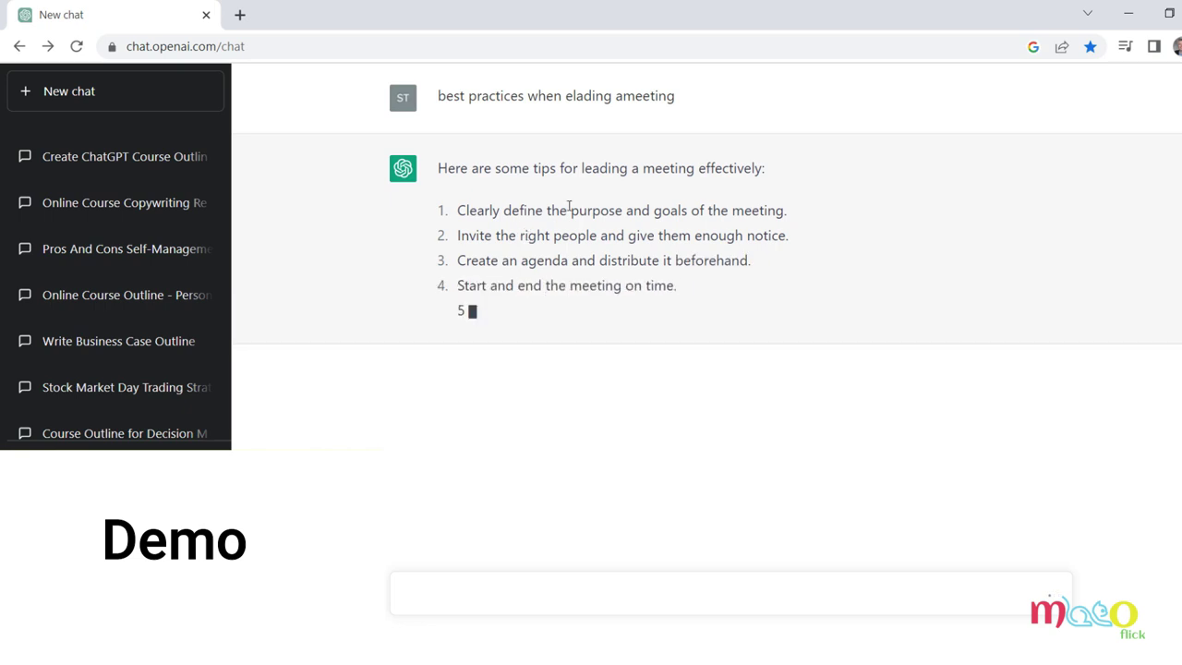
pyautogui.moveTo(476, 211); pyautogui.dragTo(722, 355)
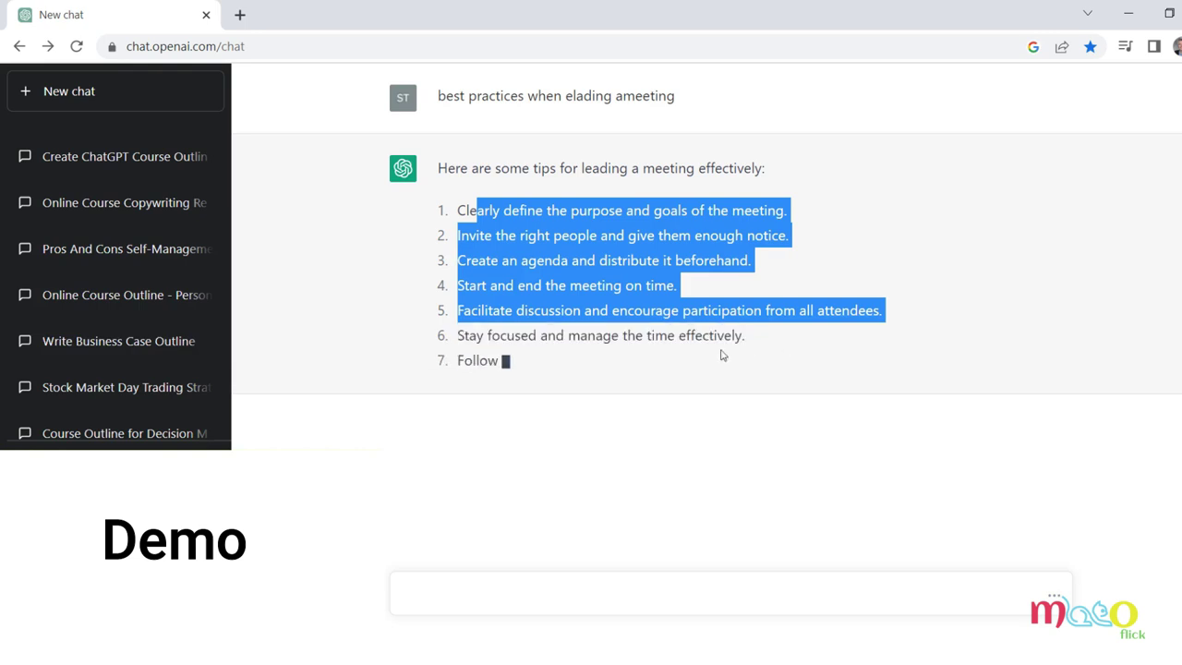
pyautogui.click(338, 259)
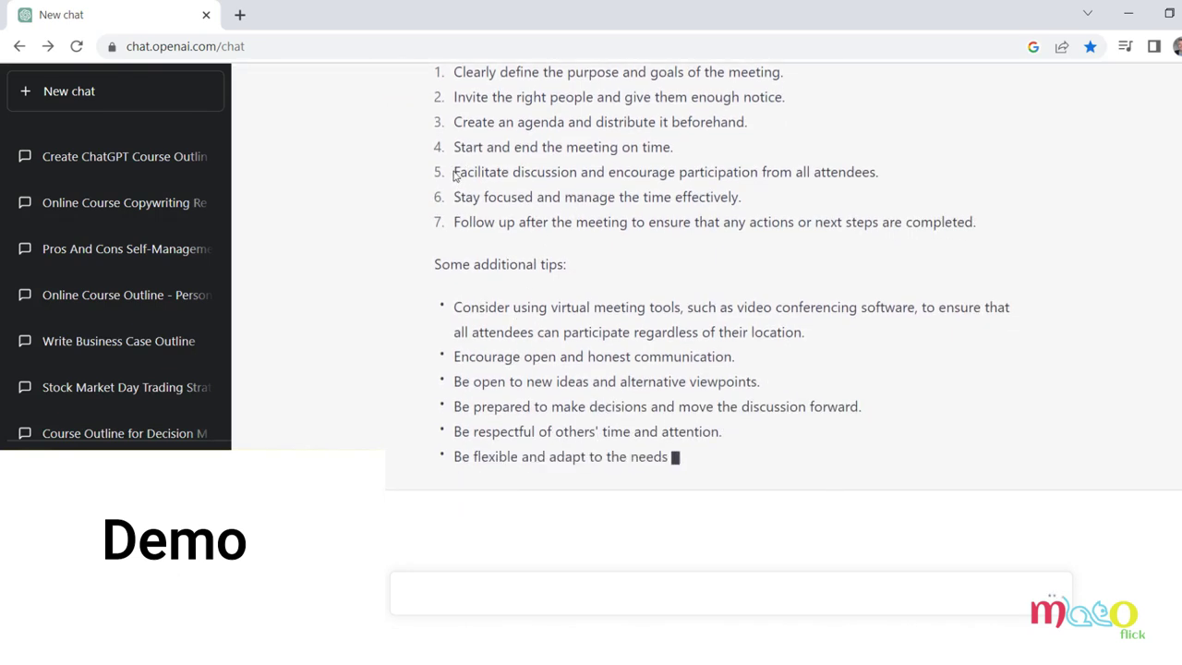
# - Copy the fifth meeting tip and send it as "how do i in a meeting Facilitate discussion and encourage participation from all attendees."
pyautogui.moveTo(454, 175); pyautogui.dragTo(912, 179)
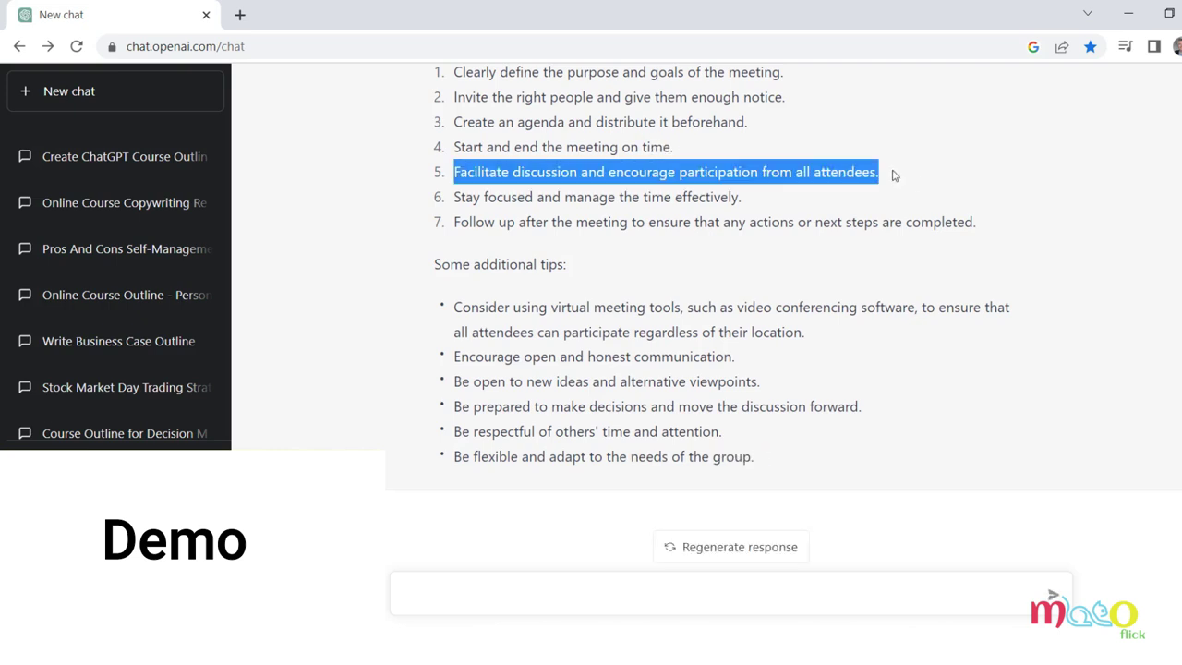
pyautogui.rightClick(832, 169)
pyautogui.click(869, 186)
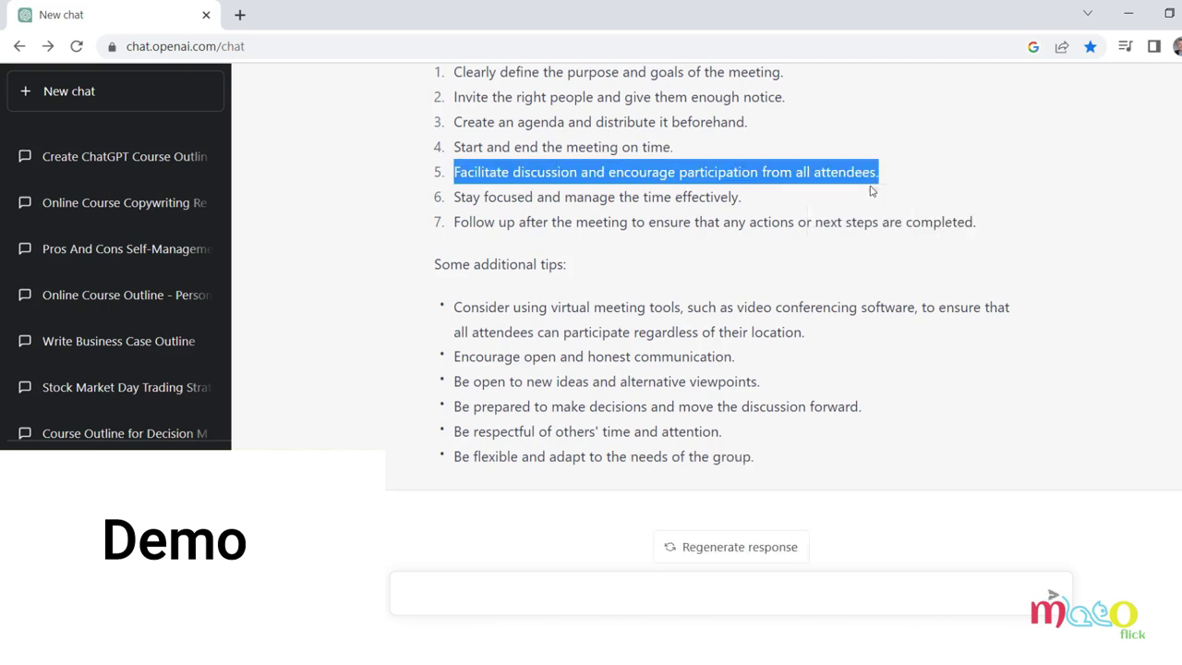
pyautogui.click(540, 588)
pyautogui.write('how do i in a me')
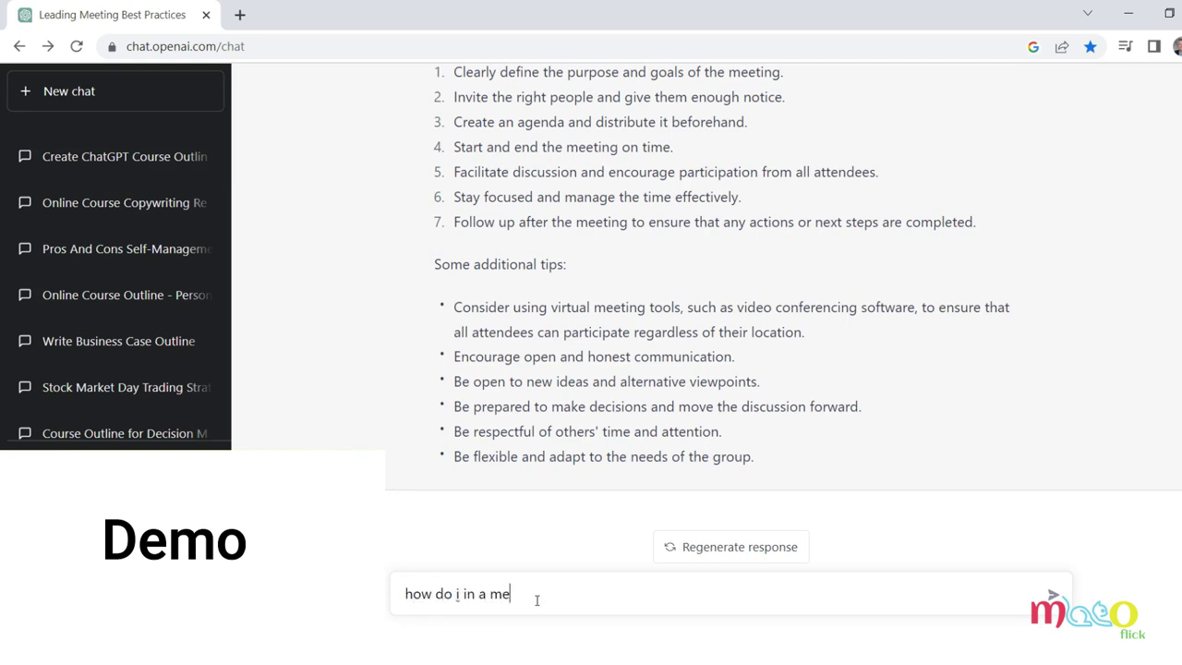
pyautogui.write('eting')
pyautogui.hotkey('ctrl', 'v')
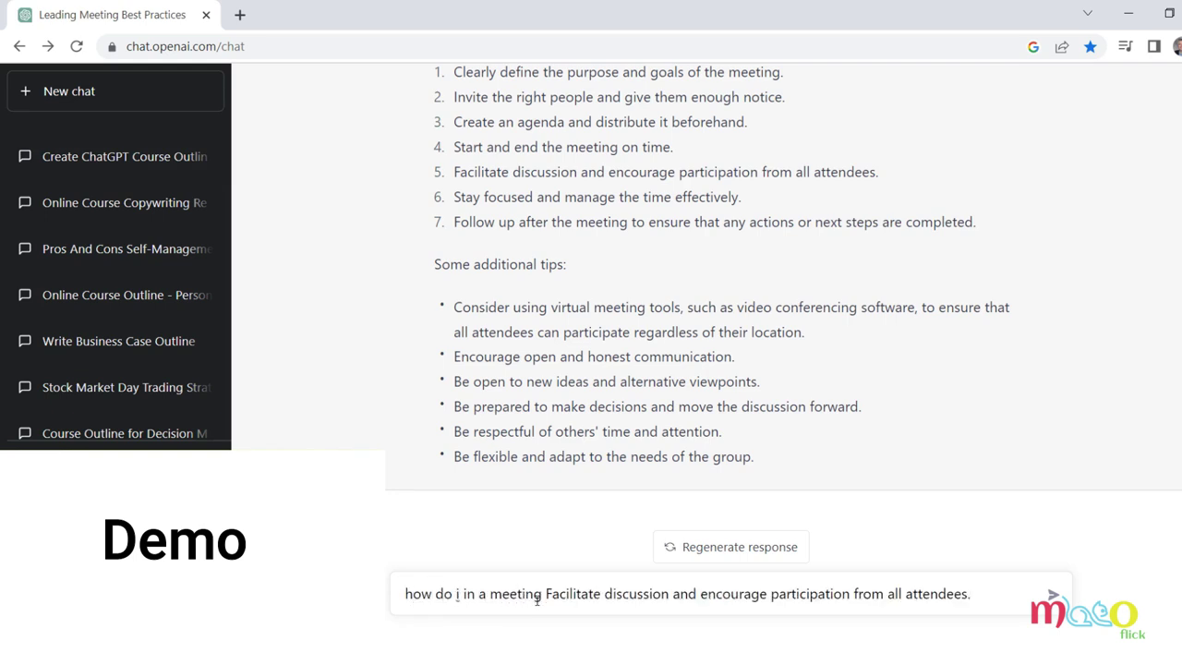
pyautogui.press('Return')
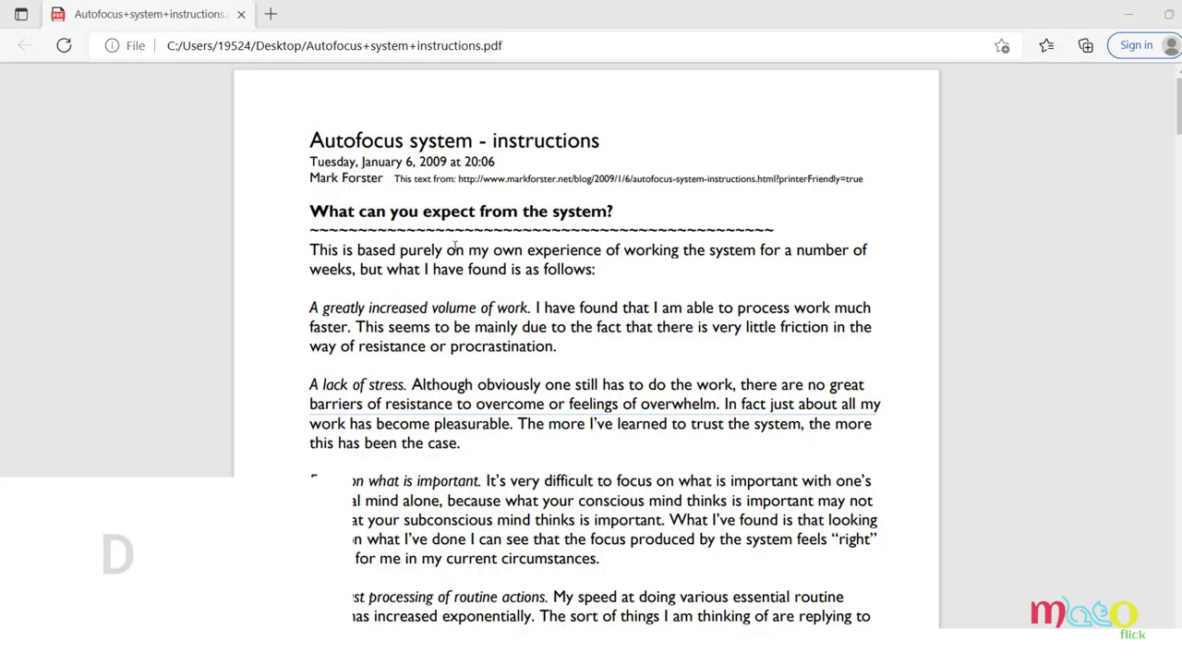
# - Read the Autofocus system instructions PDF in the browser, from the title and expected benefits through the numbered Quick Start rules
pyautogui.scroll(-2, 279, 264)
pyautogui.scroll(2, 280, 264)
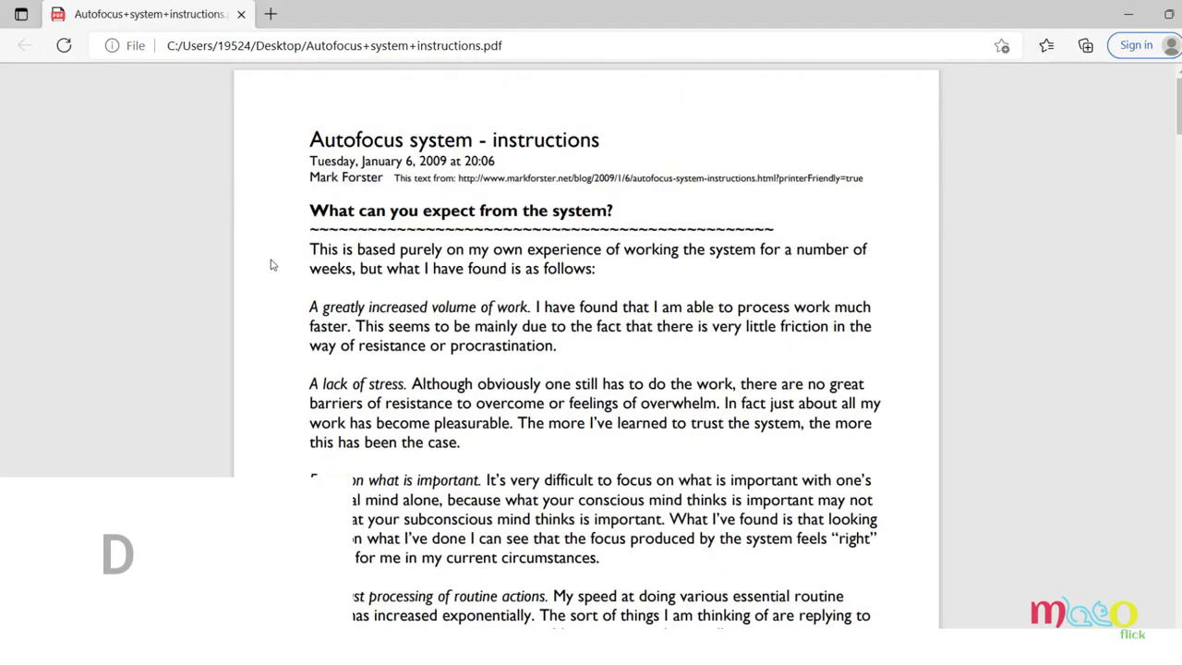
pyautogui.moveTo(320, 135); pyautogui.dragTo(472, 141)
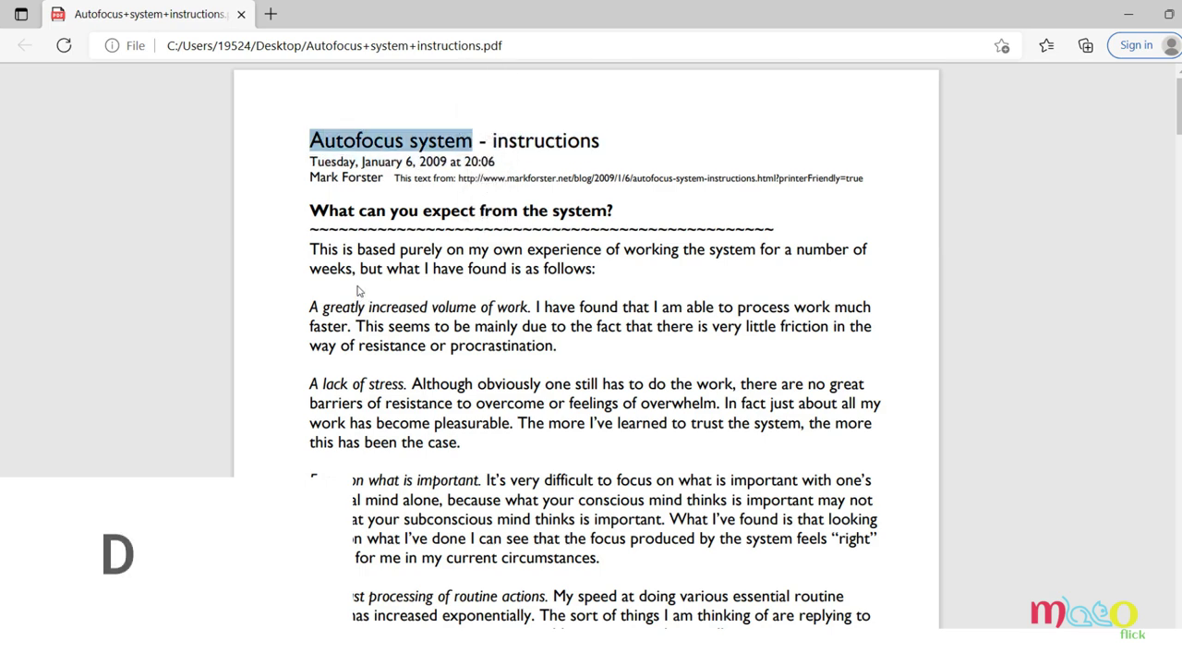
pyautogui.scroll(-8, 359, 290)
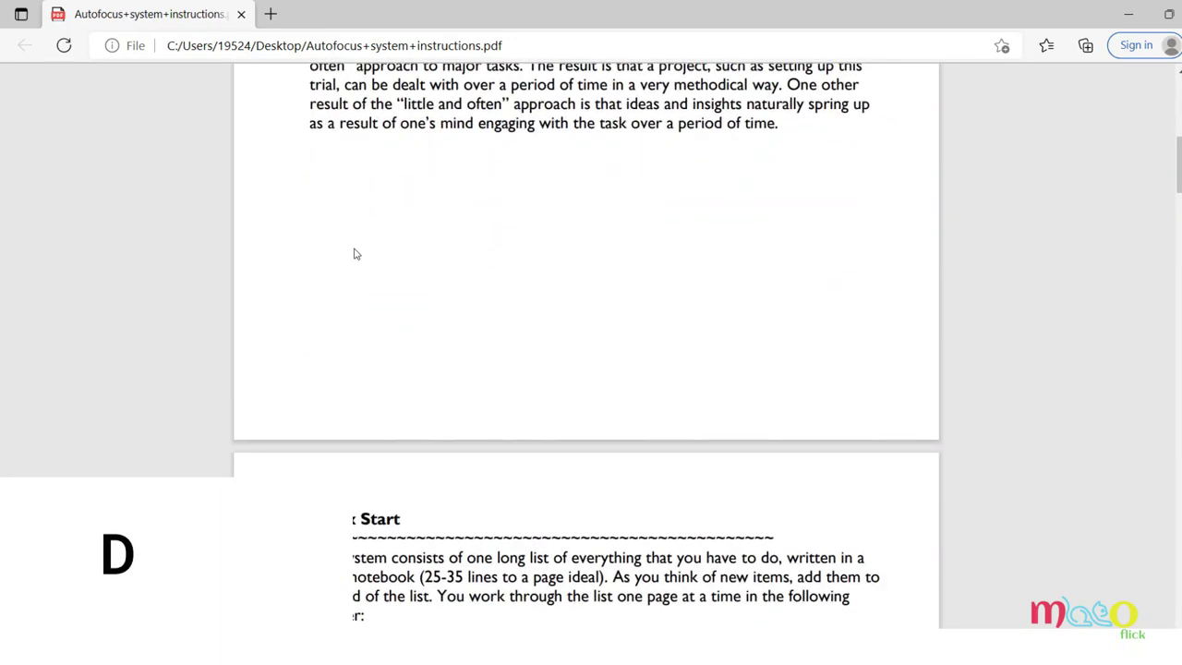
pyautogui.scroll(-3, 400, 240)
pyautogui.scroll(7, 403, 177)
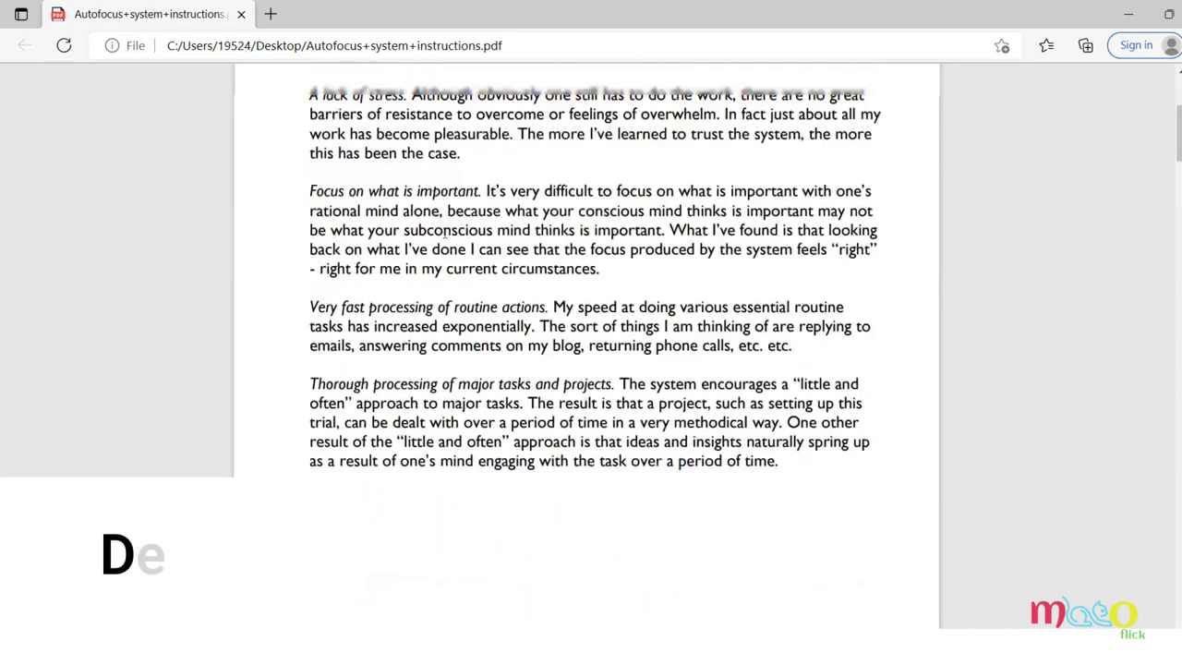
pyautogui.moveTo(520, 251); pyautogui.dragTo(534, 251)
pyautogui.scroll(-10, 427, 264)
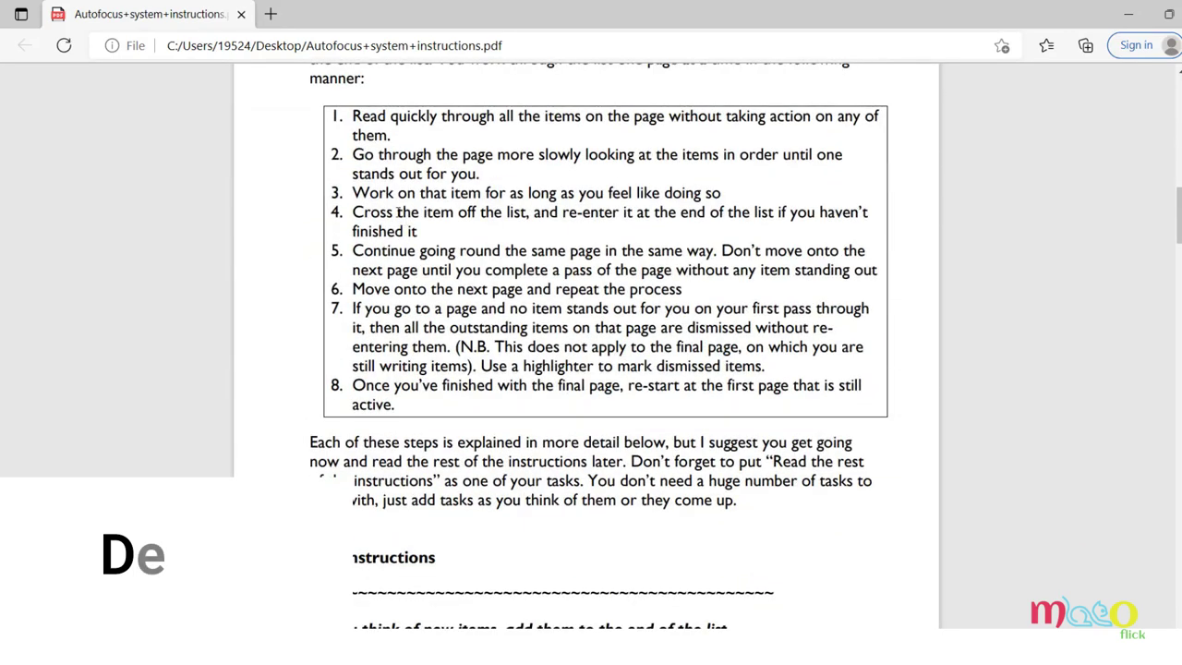
pyautogui.scroll(5, 398, 211)
pyautogui.scroll(-5, 351, 278)
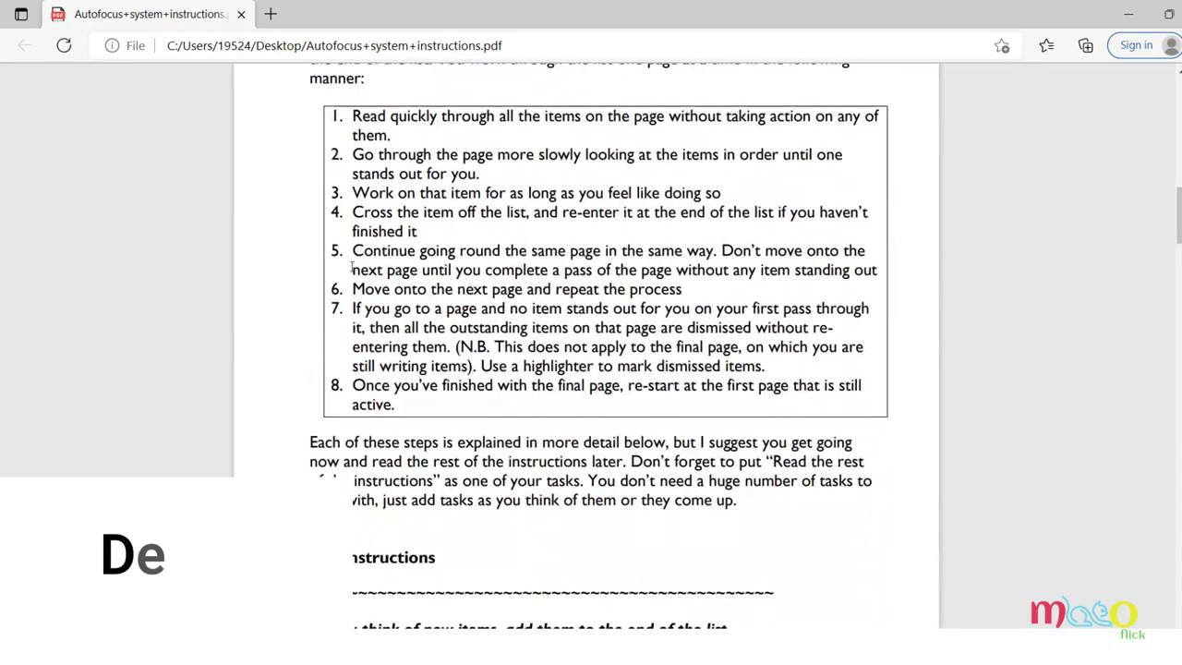
pyautogui.scroll(2, 388, 284)
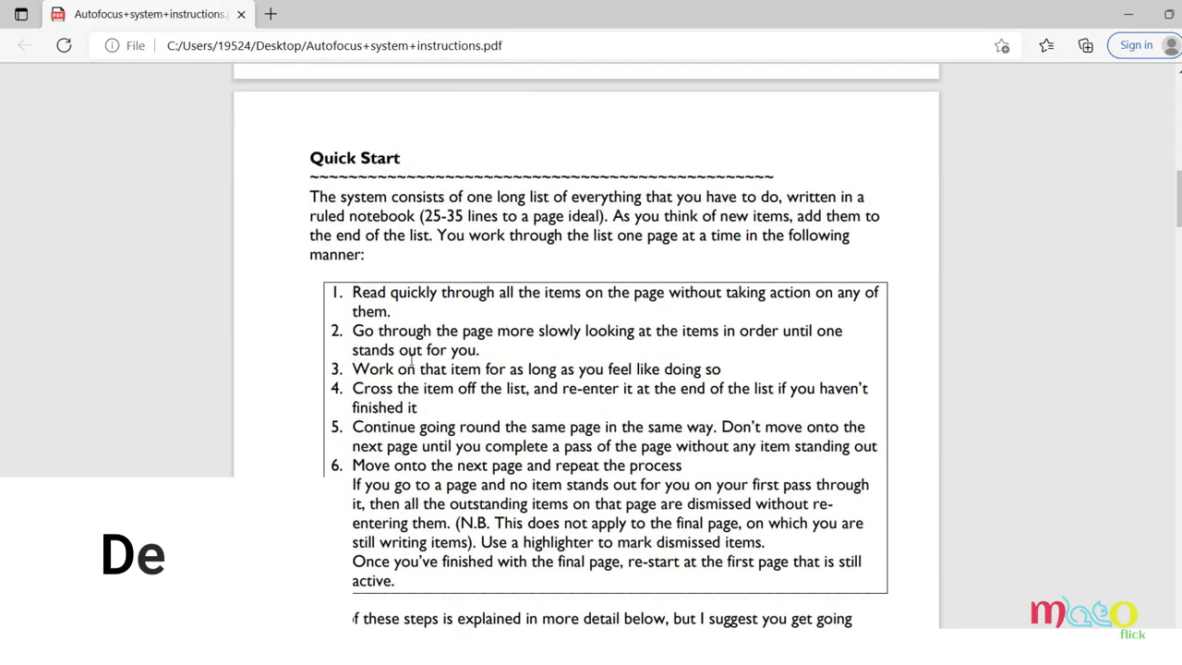
# - Skim the remaining Autofocus pages through Backlogs to the Dos and Don'ts, and return to the document's title
pyautogui.scroll(-10, 403, 296)
pyautogui.scroll(-15, 412, 366)
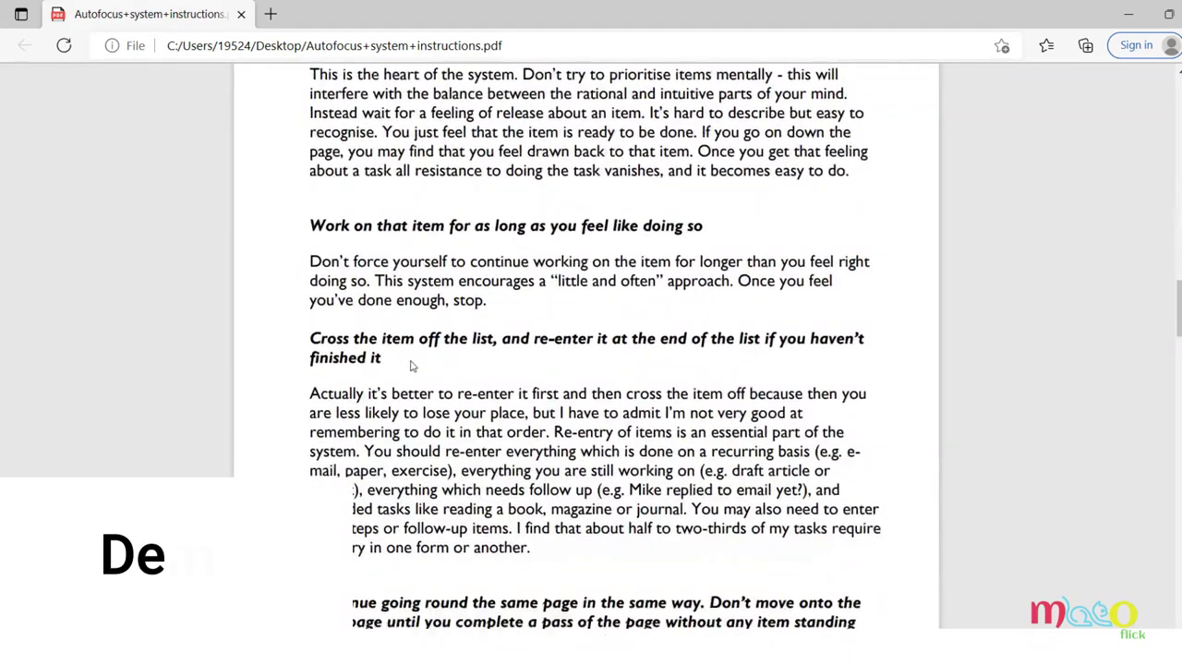
pyautogui.scroll(-15, 412, 363)
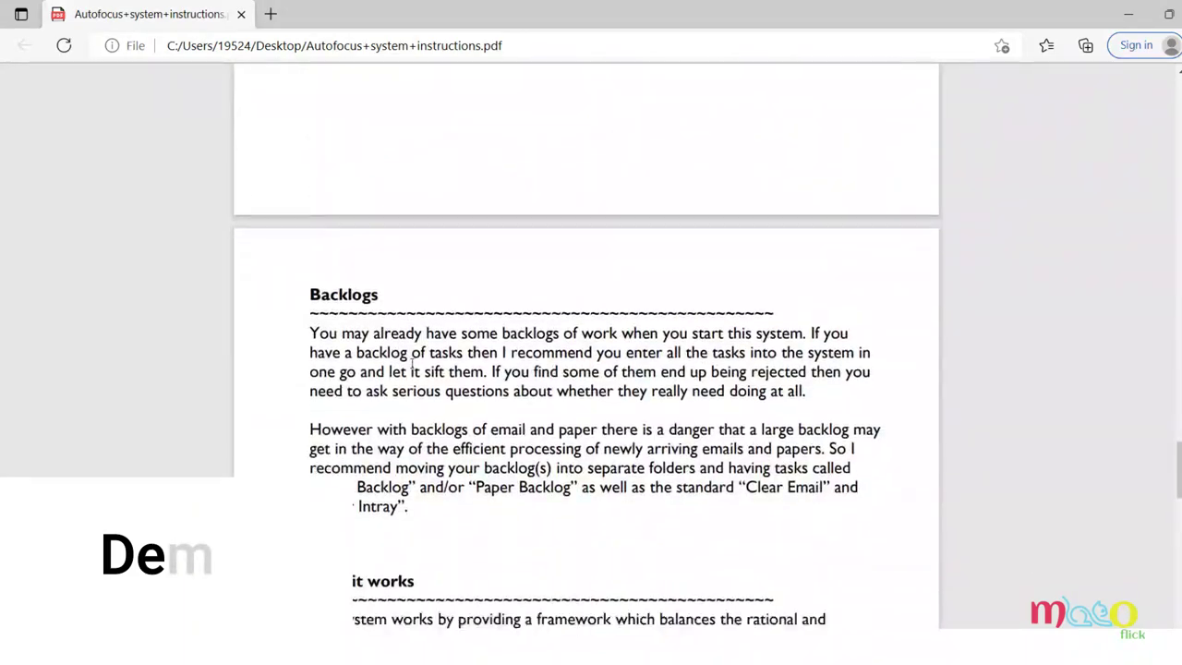
pyautogui.scroll(-15, 412, 363)
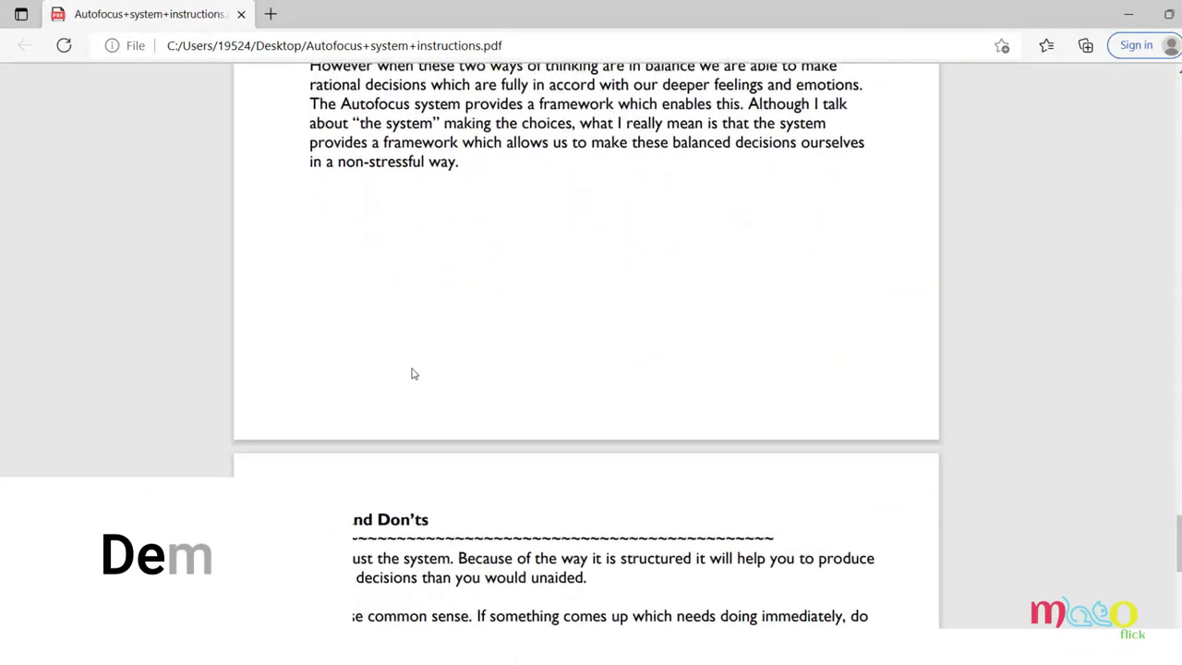
pyautogui.scroll(15, 412, 369)
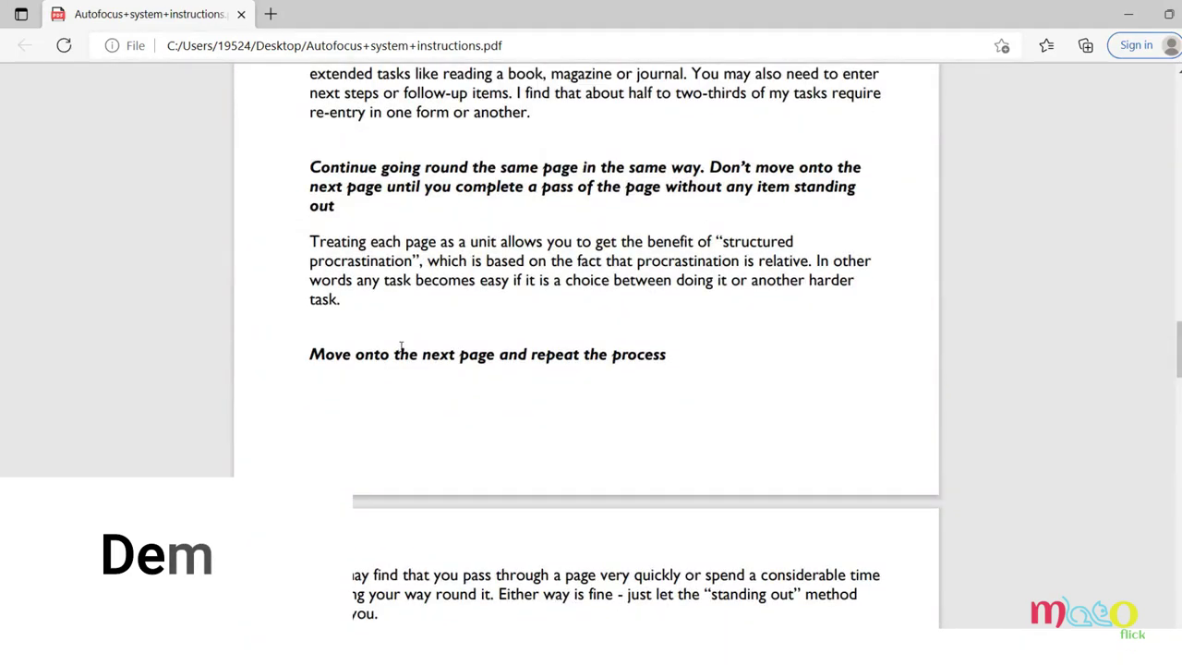
pyautogui.scroll(20, 355, 171)
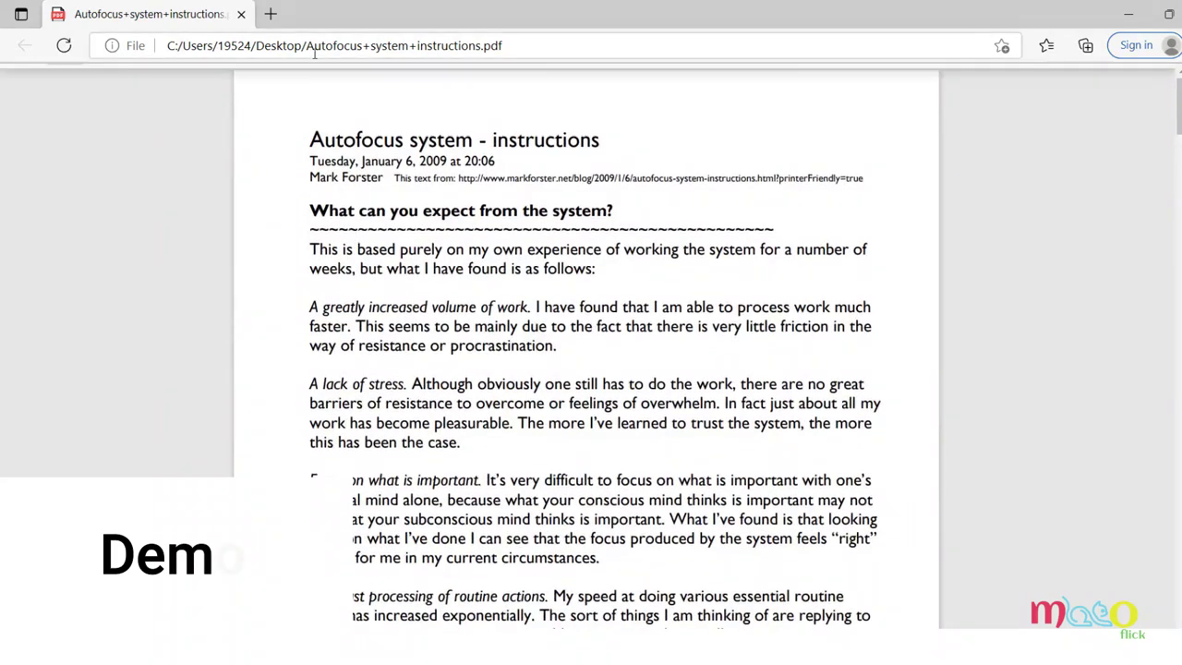
pyautogui.moveTo(309, 140); pyautogui.dragTo(470, 146)
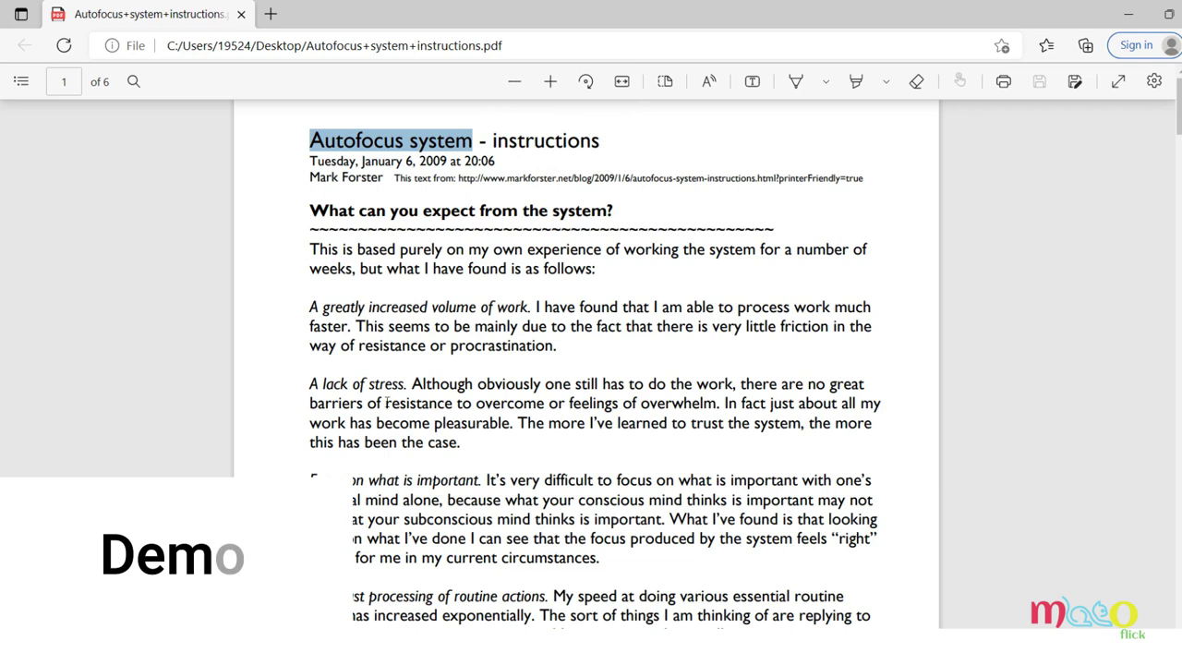
pyautogui.click(407, 374)
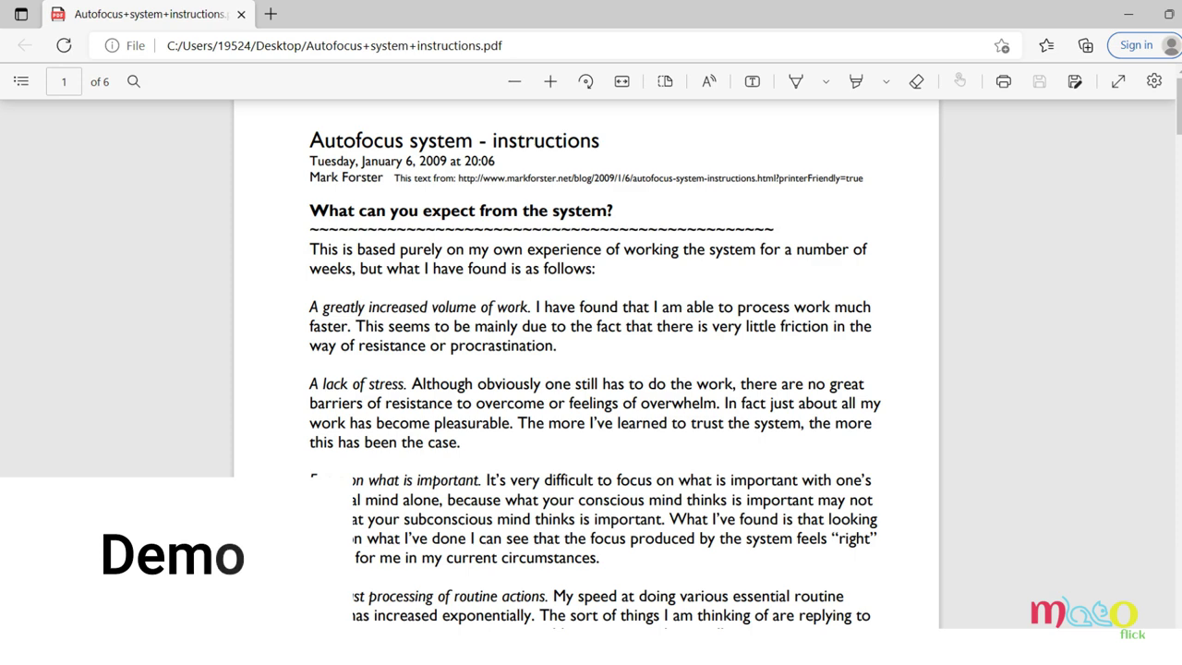
# - Switch to ChatGPT and send "can you summarize this article" followed by the pasted full text of the Autofocus article
pyautogui.click(497, 626)
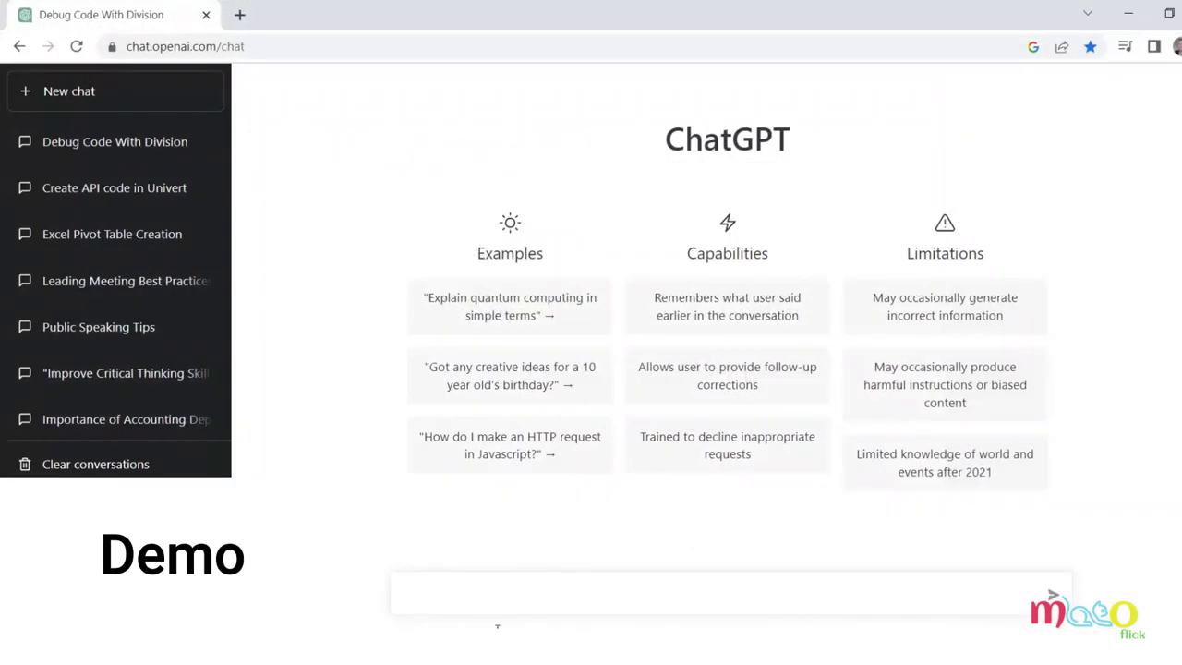
pyautogui.write('can you summarize this article')
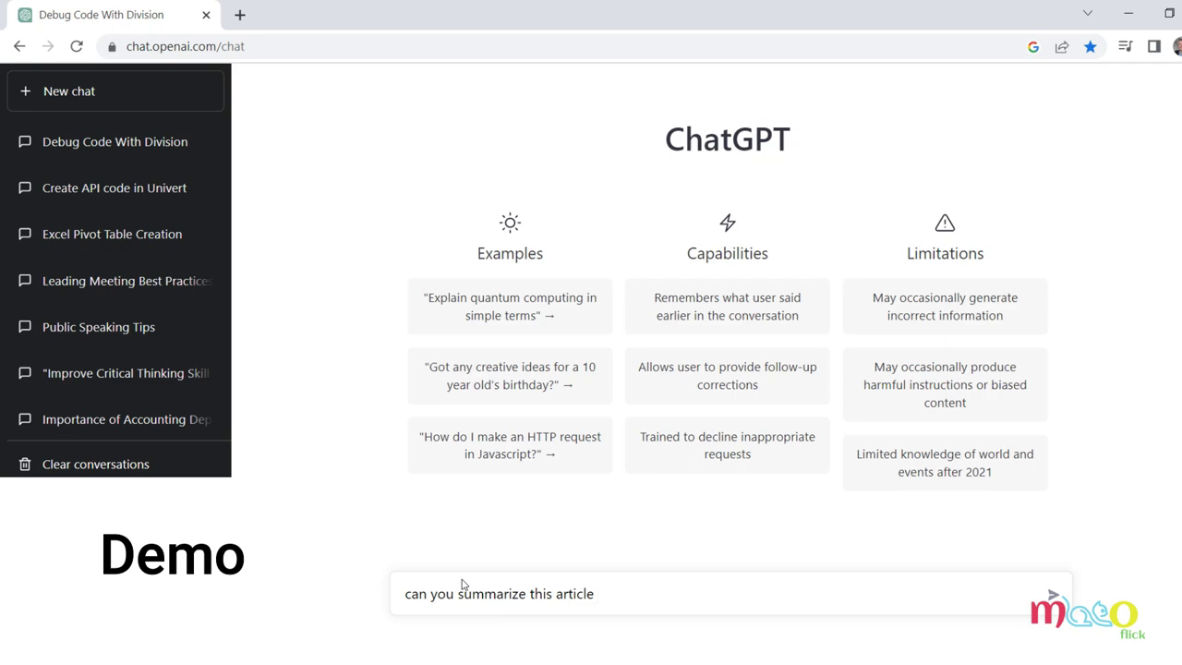
pyautogui.hotkey('ctrl', 'v')
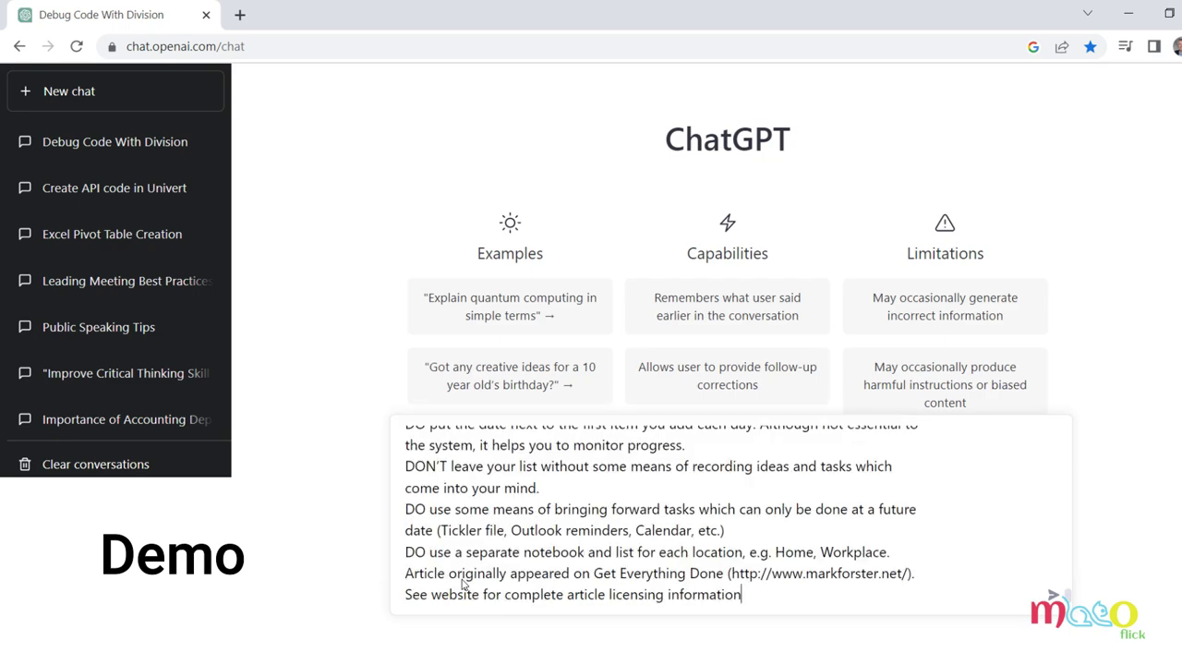
pyautogui.scroll(20, 541, 516)
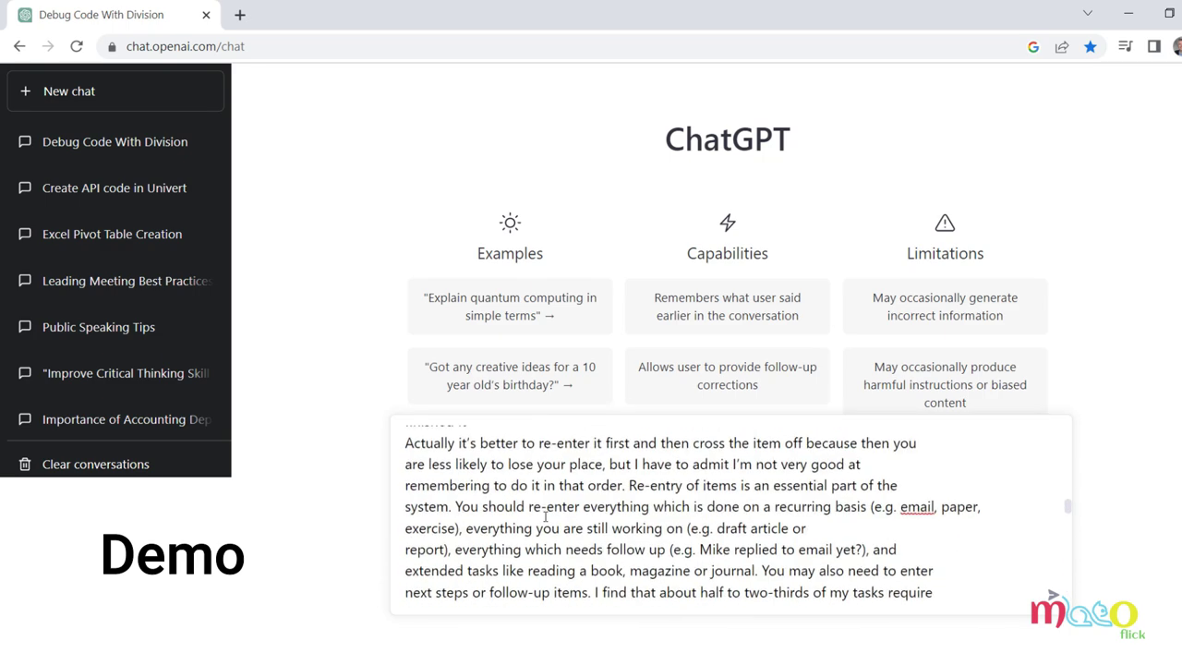
pyautogui.scroll(5, 545, 520)
pyautogui.press('Return')
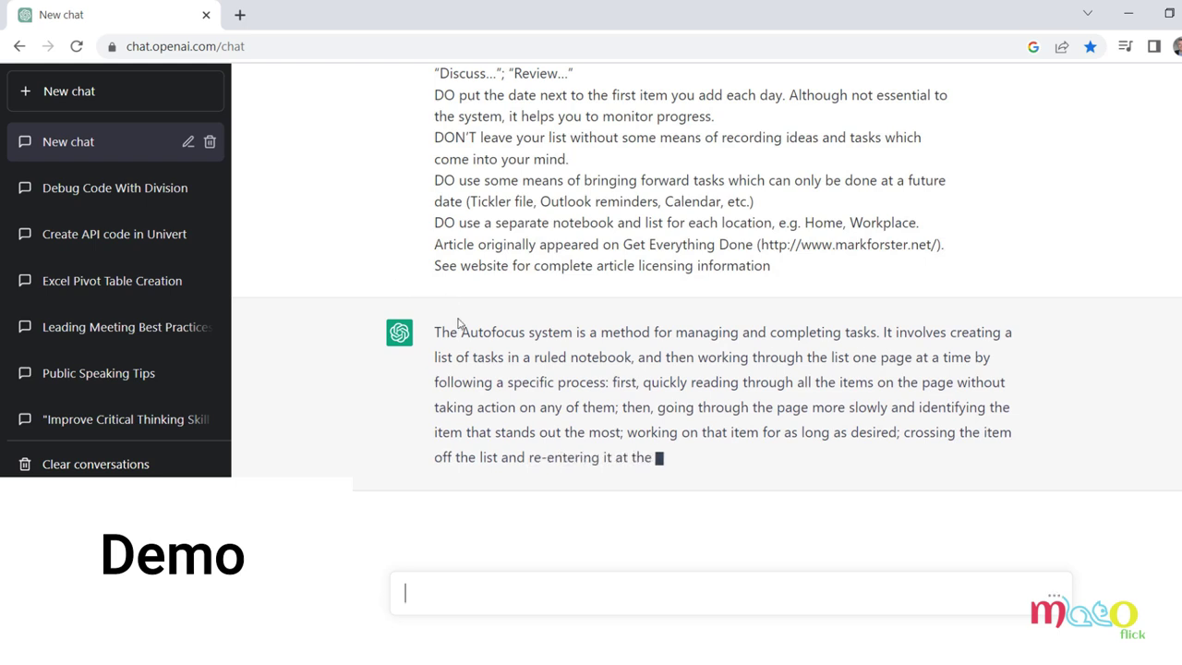
# - Read the summary of the Autofocus system, from its opening definition to the closing sentence on the system's goal
pyautogui.moveTo(434, 334); pyautogui.dragTo(591, 337)
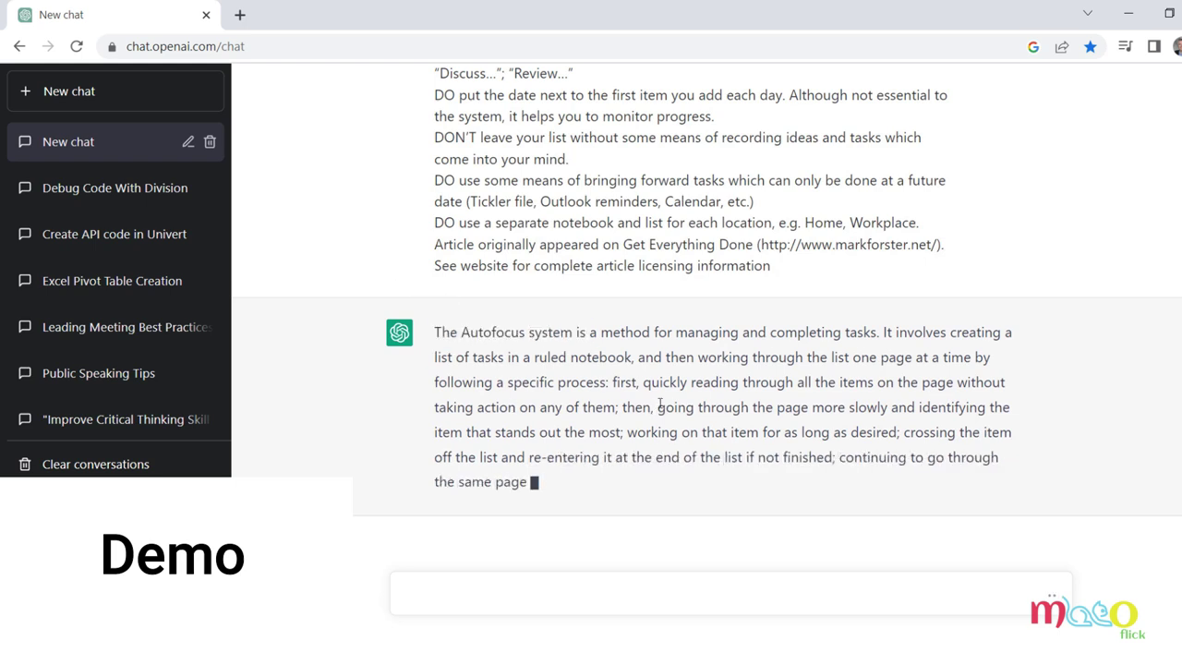
pyautogui.moveTo(705, 334); pyautogui.dragTo(874, 335)
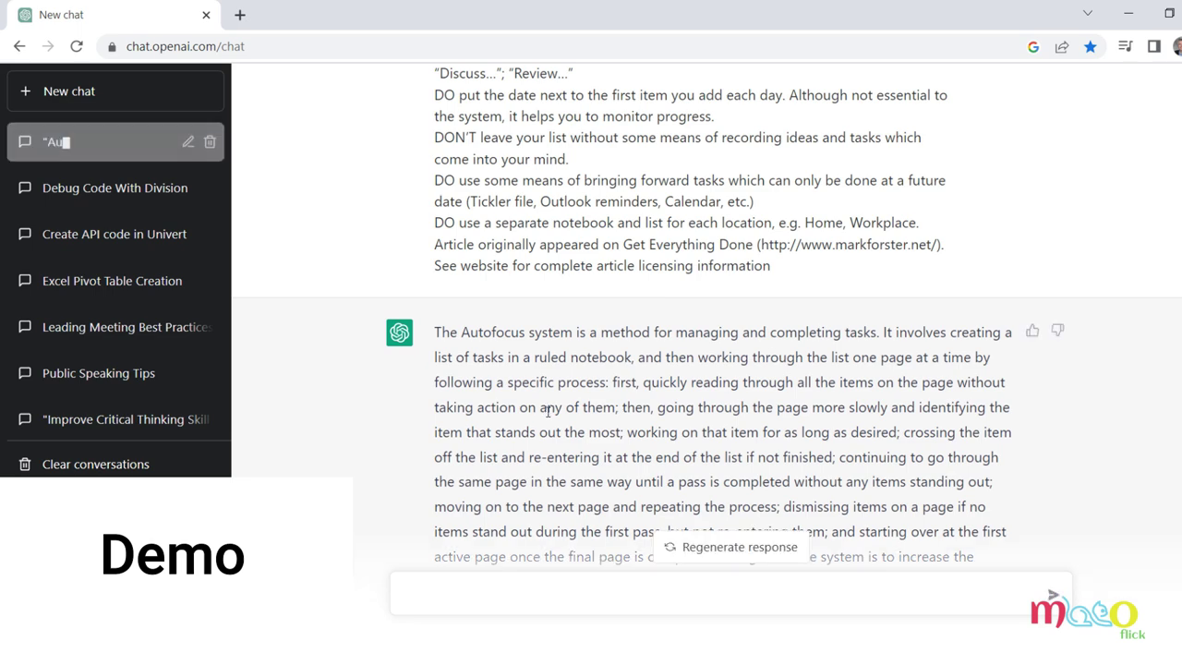
pyautogui.scroll(-2, 429, 273)
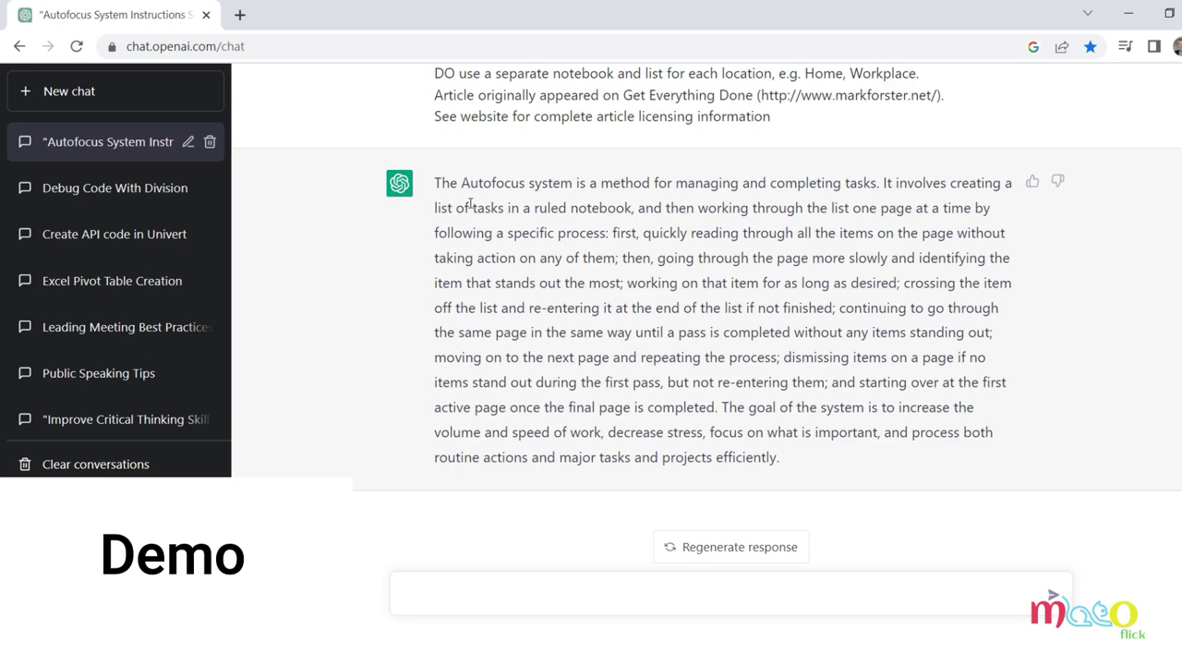
pyautogui.moveTo(470, 205); pyautogui.dragTo(829, 495)
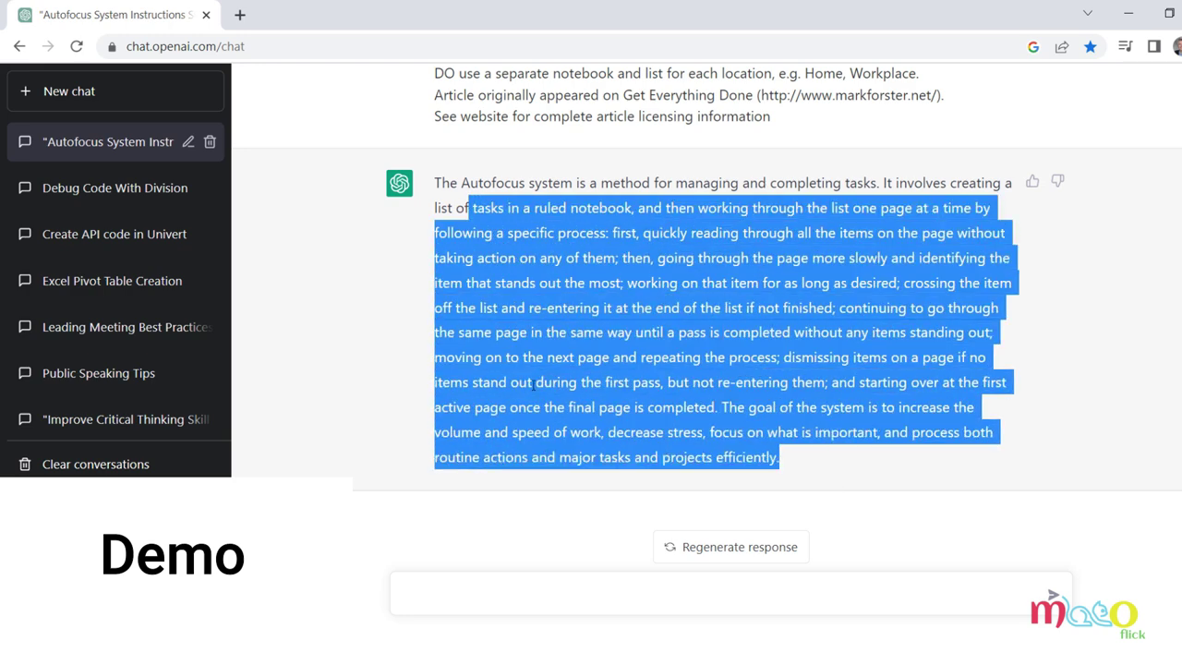
pyautogui.click(357, 339)
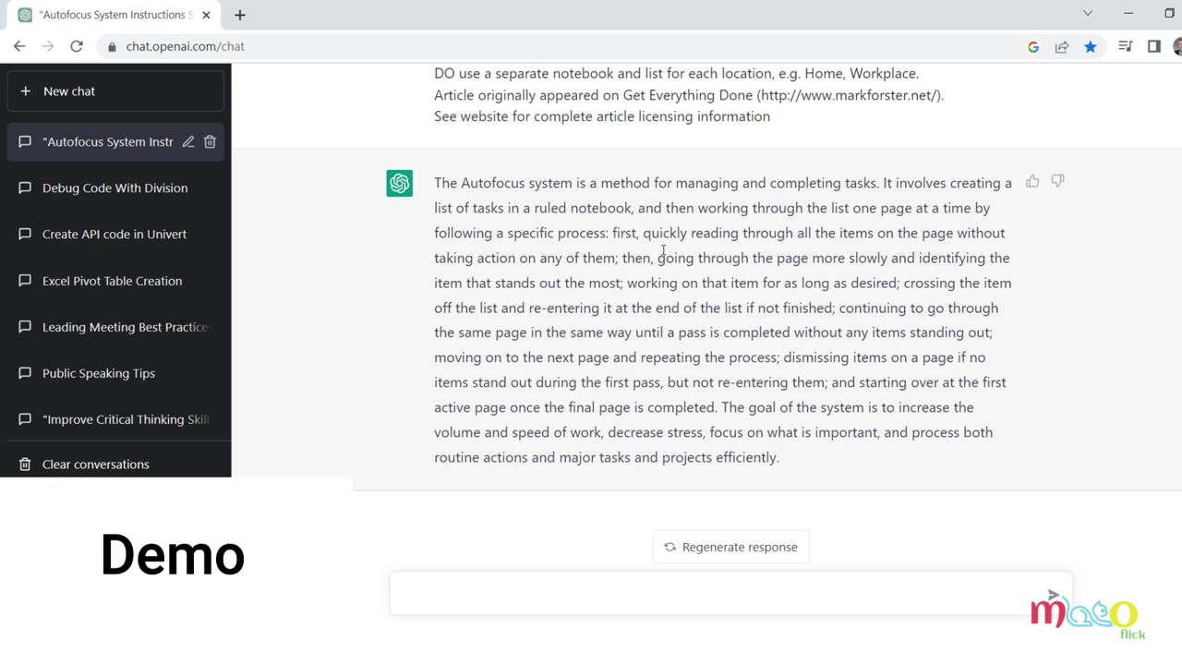
# - Send the follow-up prompt "can you make this into a bullet point format", correcting the misspelled word "point" before submitting
pyautogui.write('can you make this ')
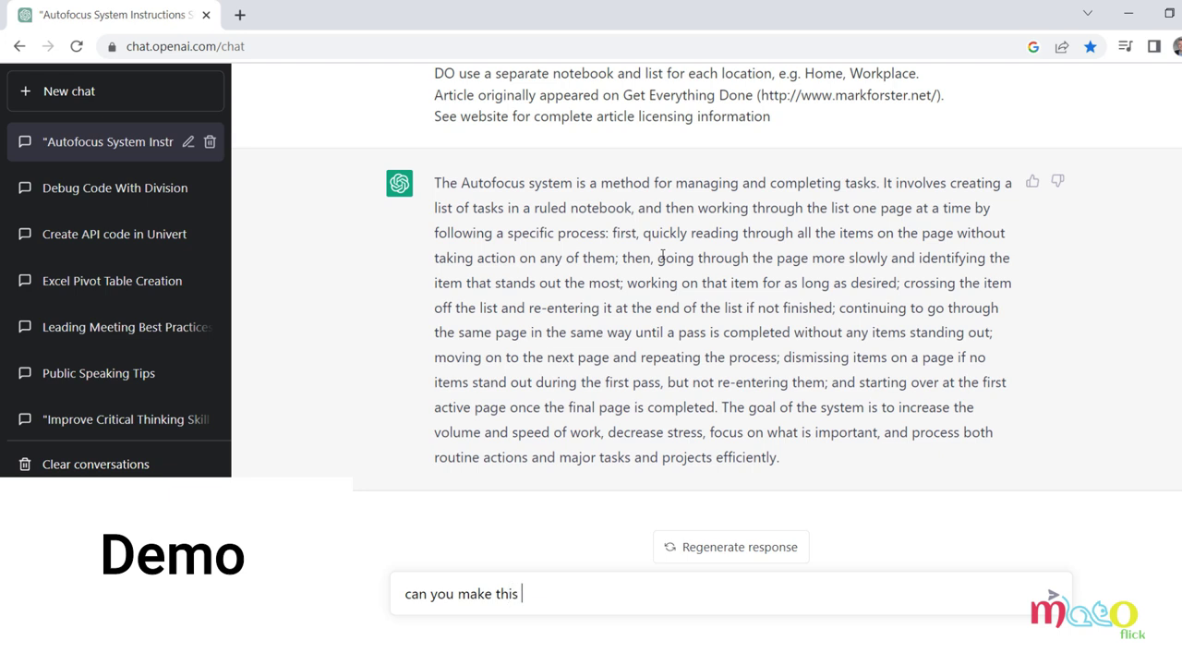
pyautogui.write('into a bullet poijnt f')
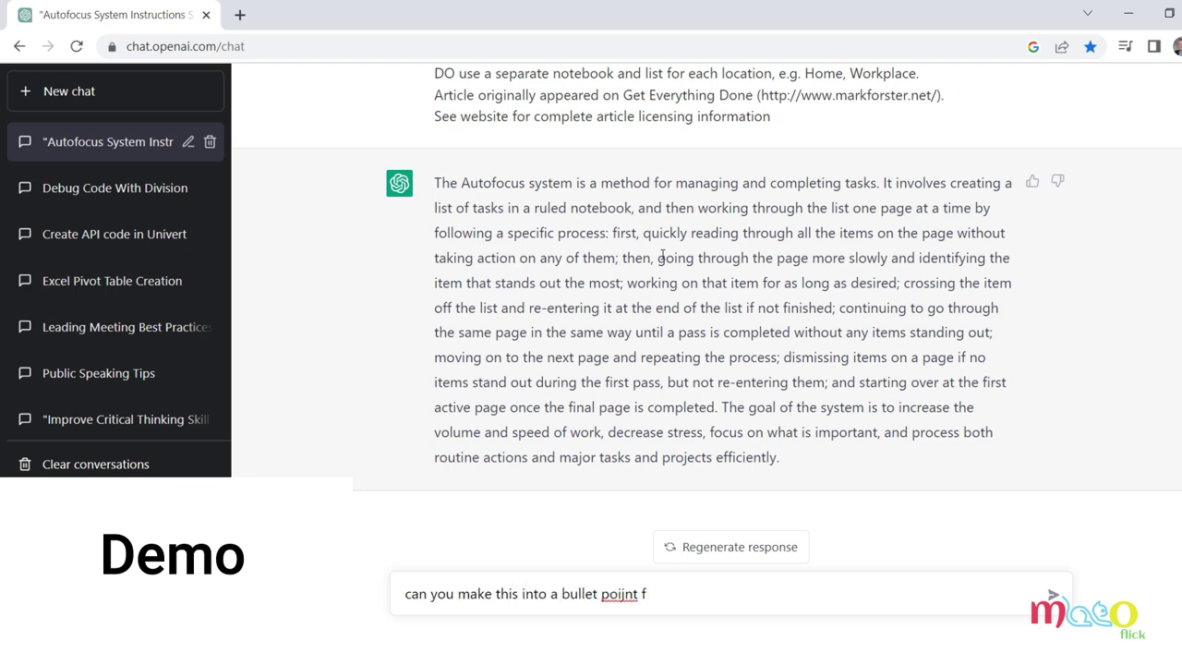
pyautogui.write('iorormat')
pyautogui.rightClick(625, 594)
pyautogui.click(672, 404)
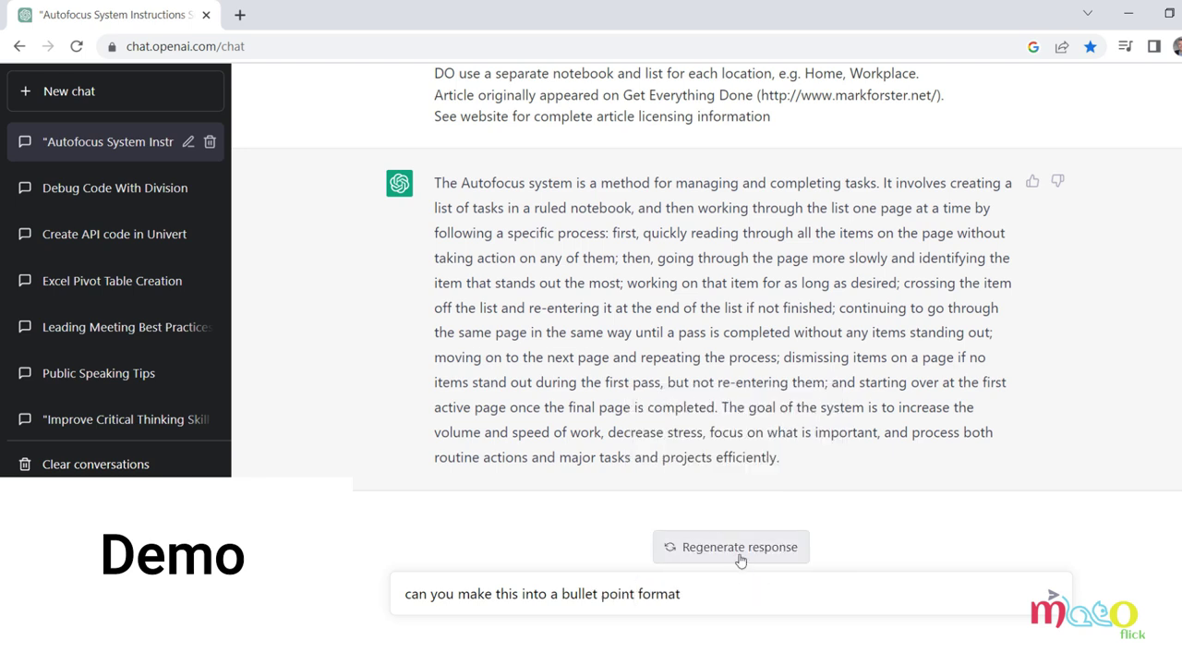
pyautogui.press('Return')
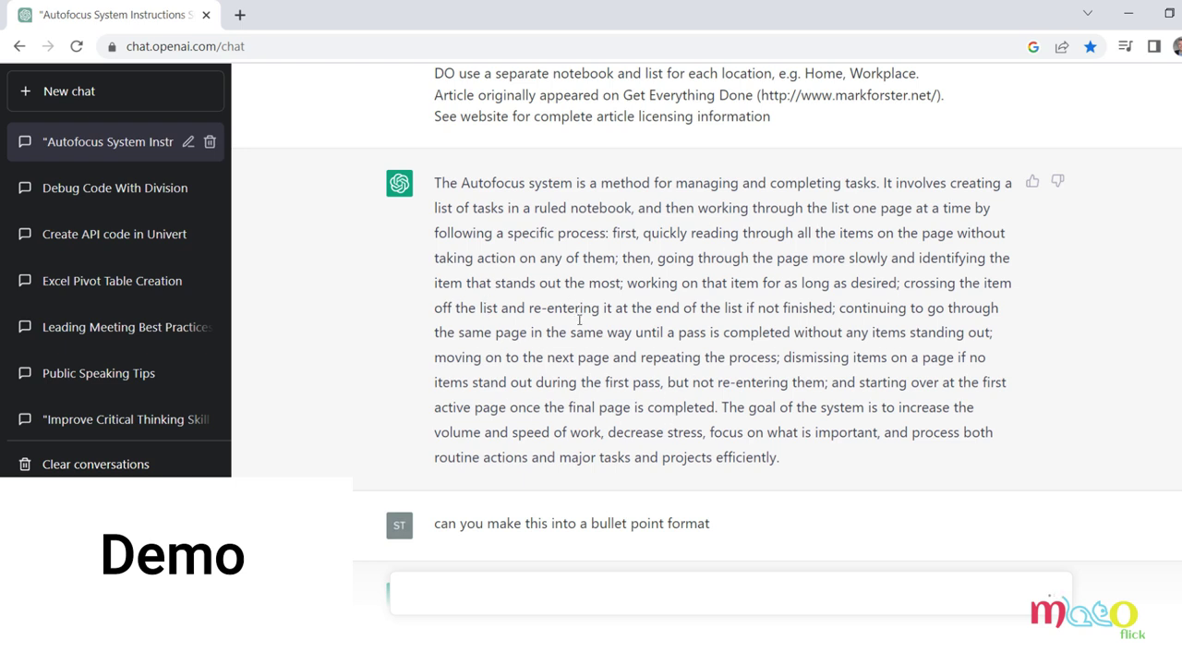
# - Compare the bullet point version of the Autofocus steps with the paragraph summary and the pasted article above it
pyautogui.moveTo(495, 200); pyautogui.dragTo(722, 308)
pyautogui.click(560, 374)
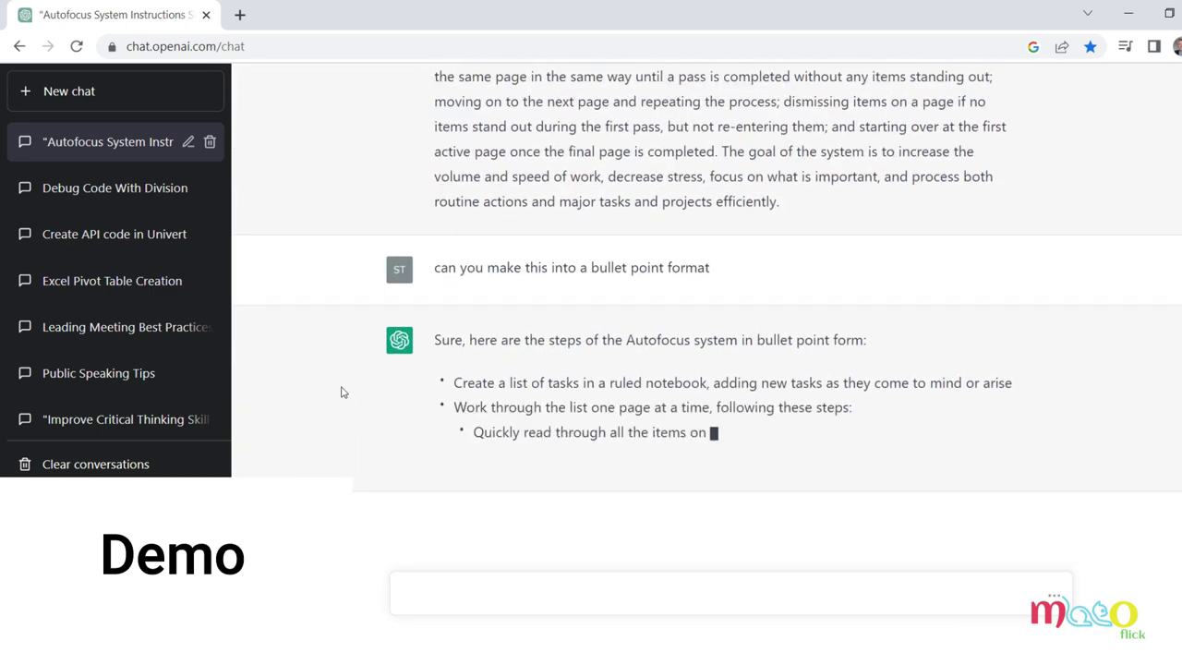
pyautogui.moveTo(605, 315); pyautogui.dragTo(863, 316)
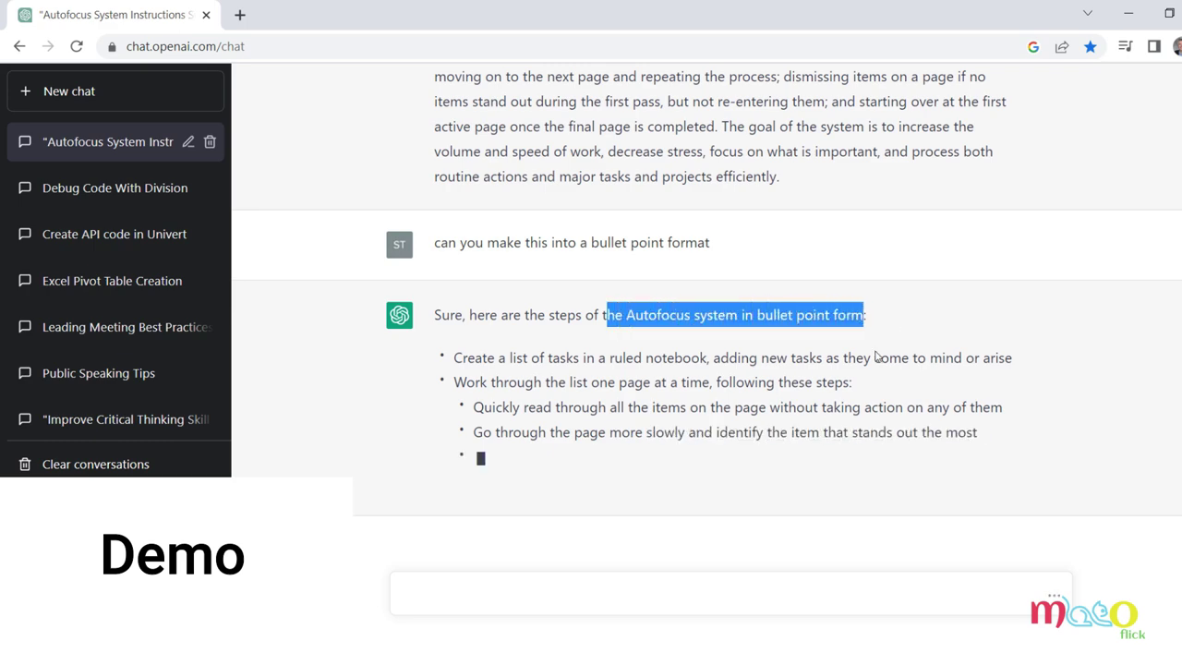
pyautogui.click(338, 348)
pyautogui.scroll(6, 341, 348)
pyautogui.scroll(1, 341, 348)
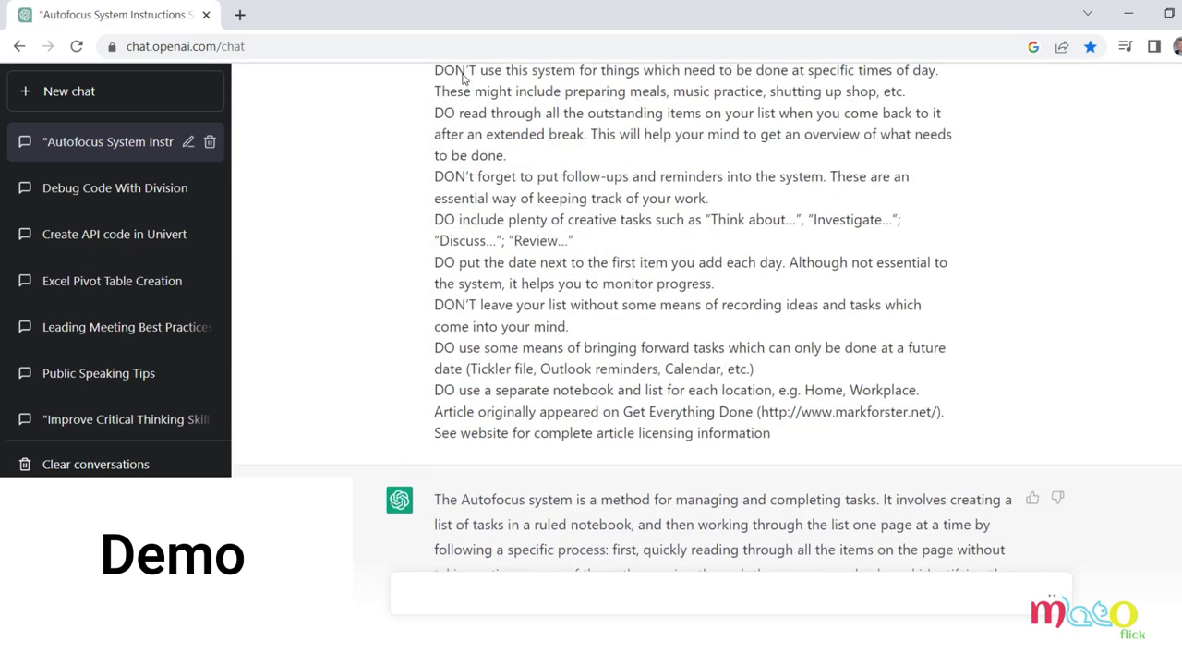
pyautogui.scroll(-10, 341, 360)
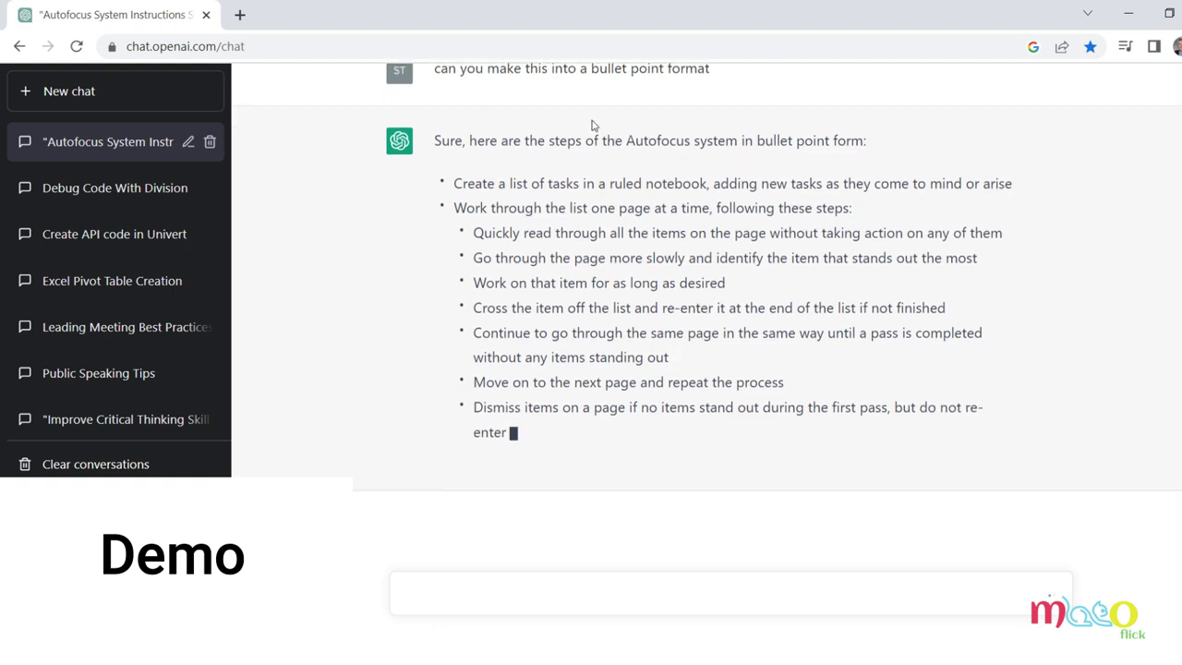
pyautogui.moveTo(620, 143); pyautogui.dragTo(724, 114)
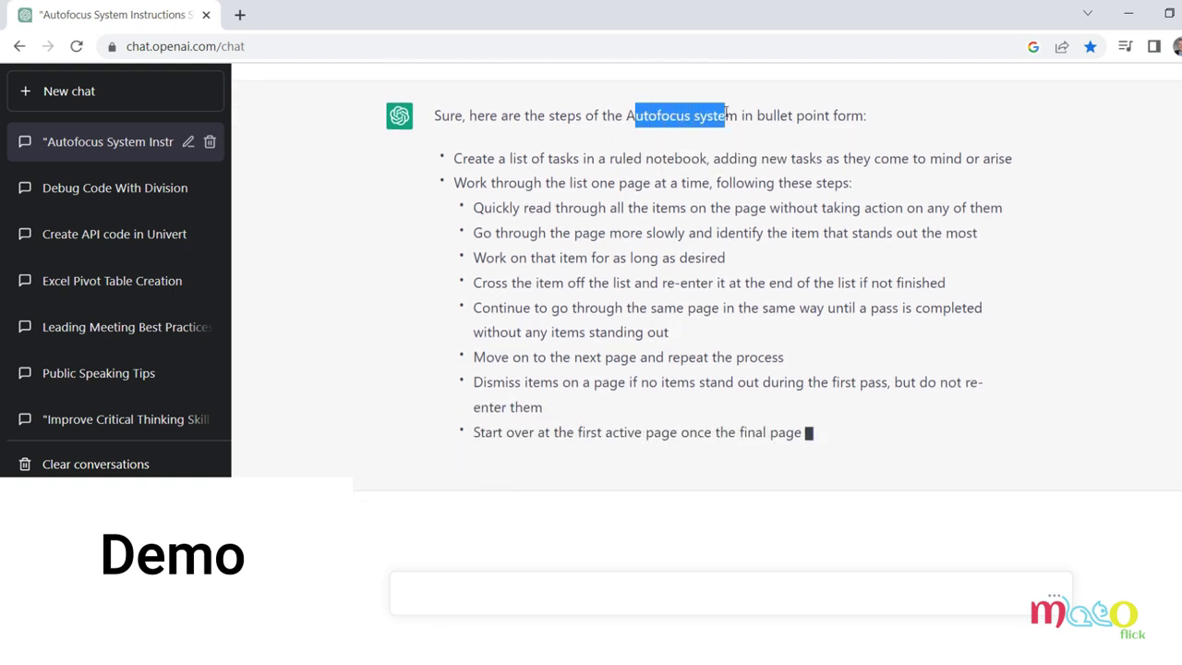
pyautogui.click(397, 295)
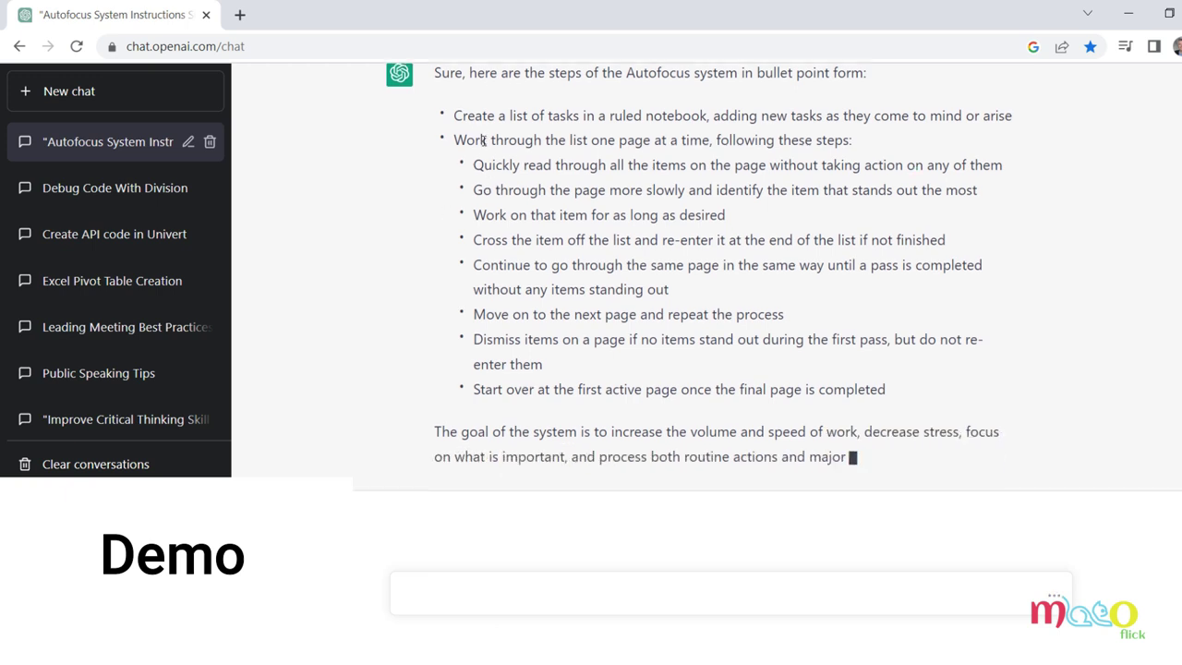
pyautogui.moveTo(482, 123); pyautogui.dragTo(654, 114)
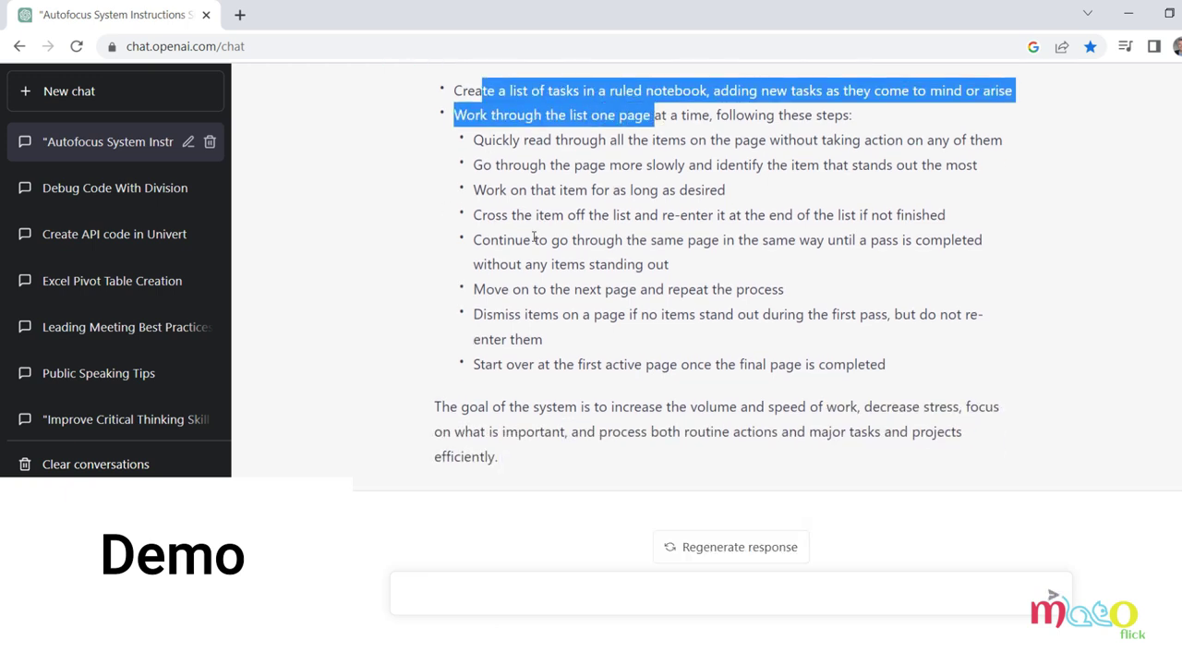
# - Read the bullet points on working through the task list page by page, including the one on working on the chosen item
pyautogui.click(492, 199)
pyautogui.moveTo(495, 139); pyautogui.dragTo(522, 189)
pyautogui.click(423, 233)
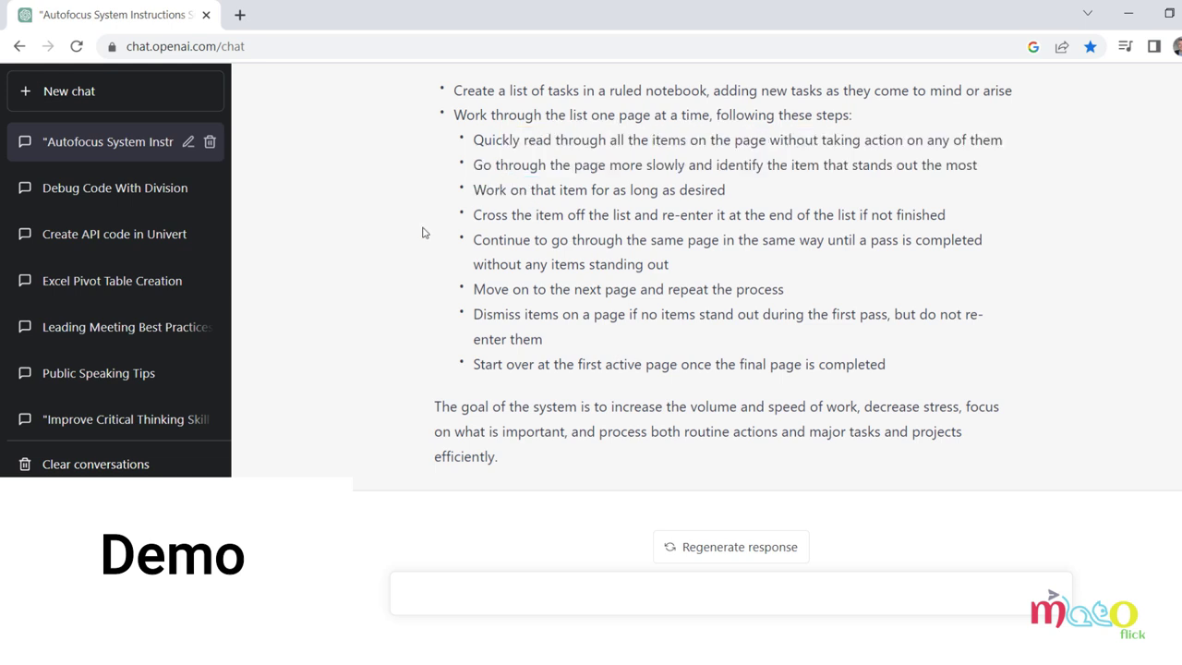
pyautogui.moveTo(557, 196); pyautogui.dragTo(753, 191)
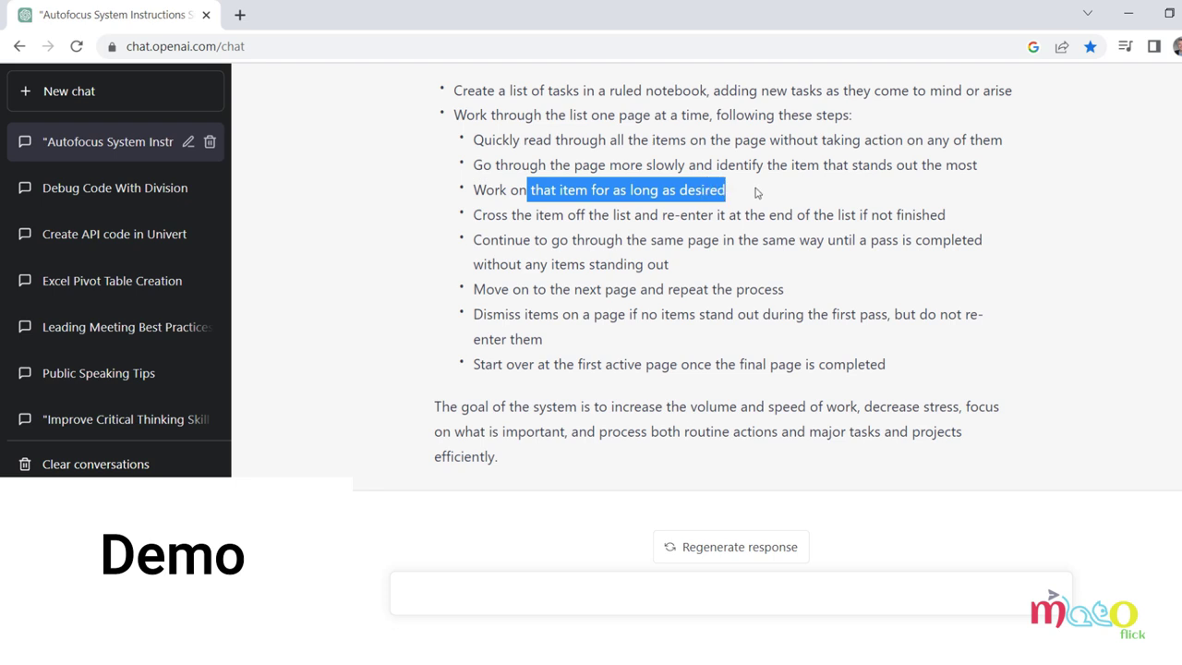
pyautogui.click(755, 194)
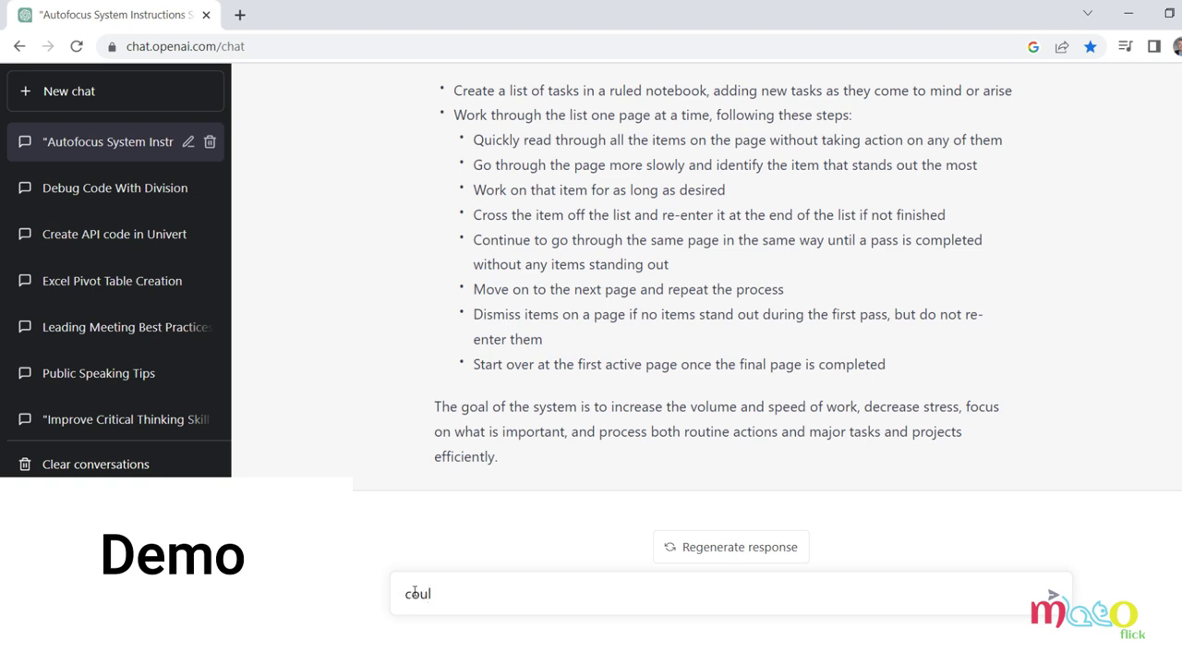
# - Send the follow-up prompt "could you compare autofocus to pomodoro" and read the opening sentence of the reply
pyautogui.write('d you compare autofocus to pomod')
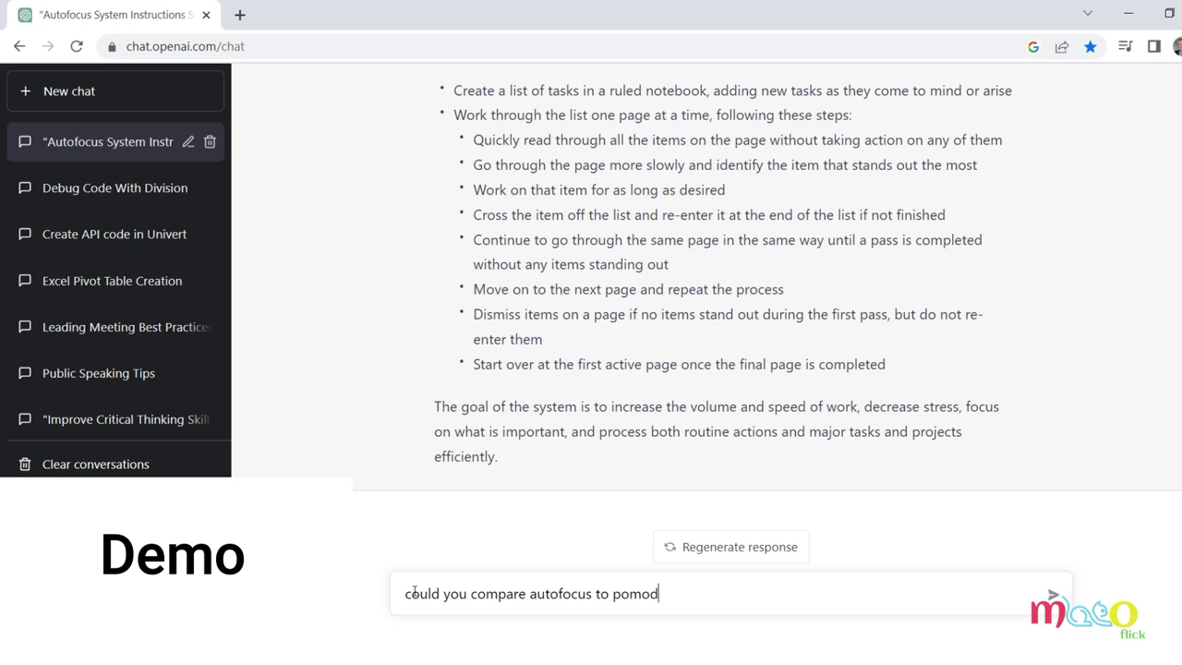
pyautogui.write('oro')
pyautogui.press('Return')
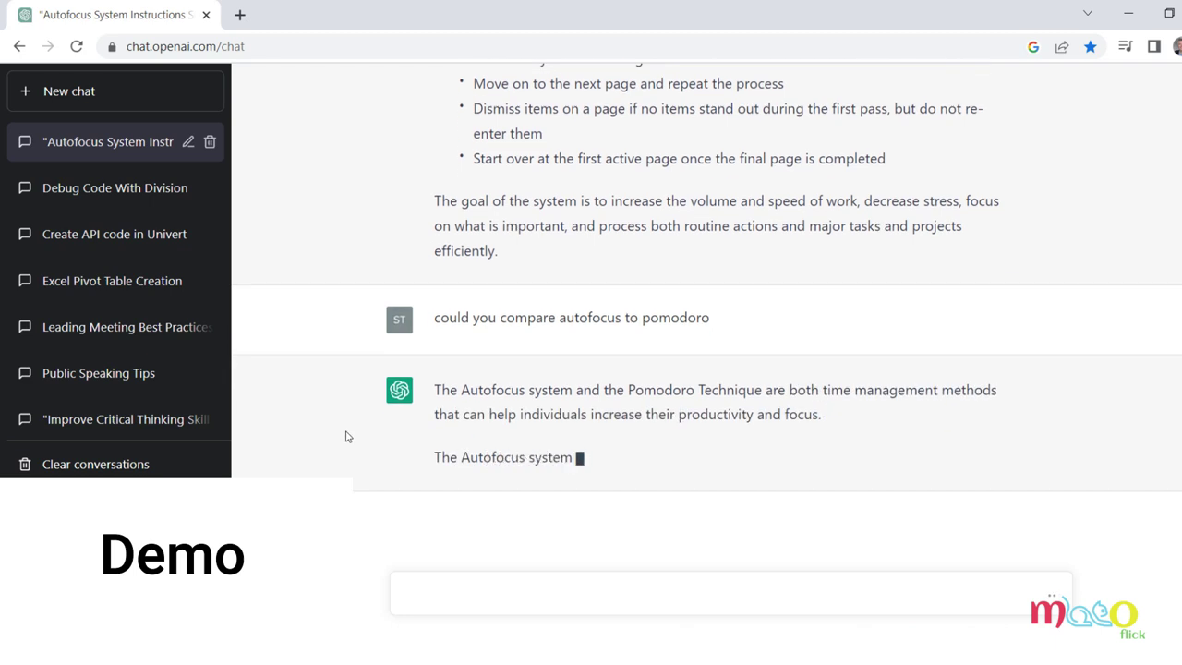
pyautogui.moveTo(788, 390); pyautogui.dragTo(897, 411)
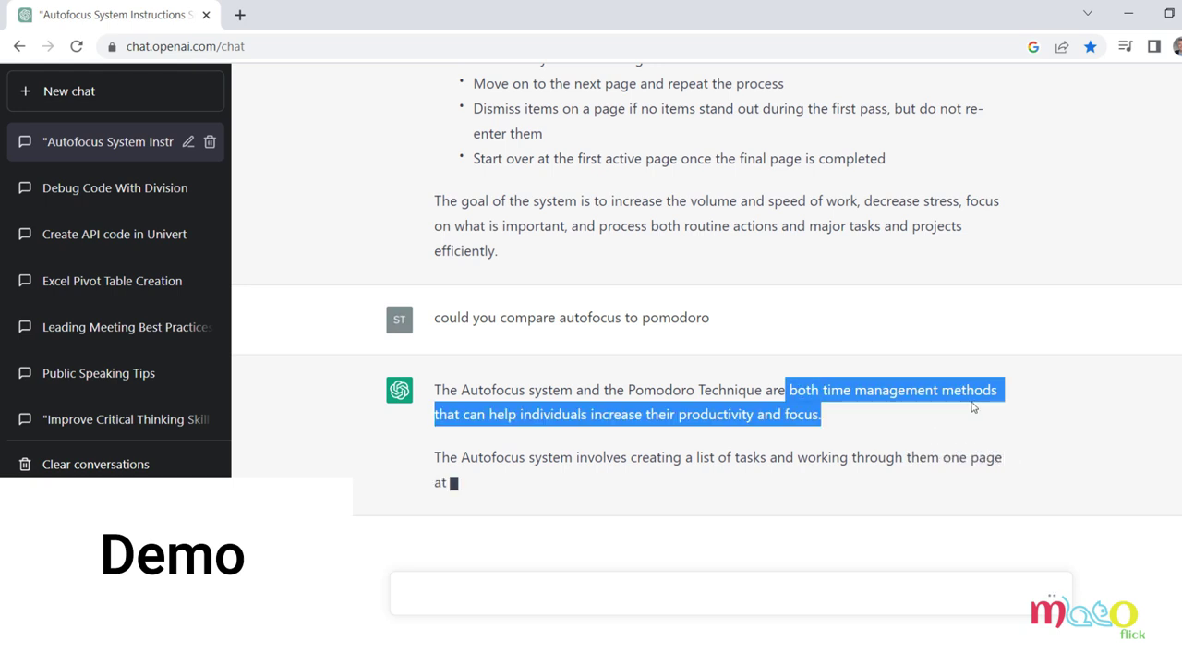
pyautogui.click(756, 394)
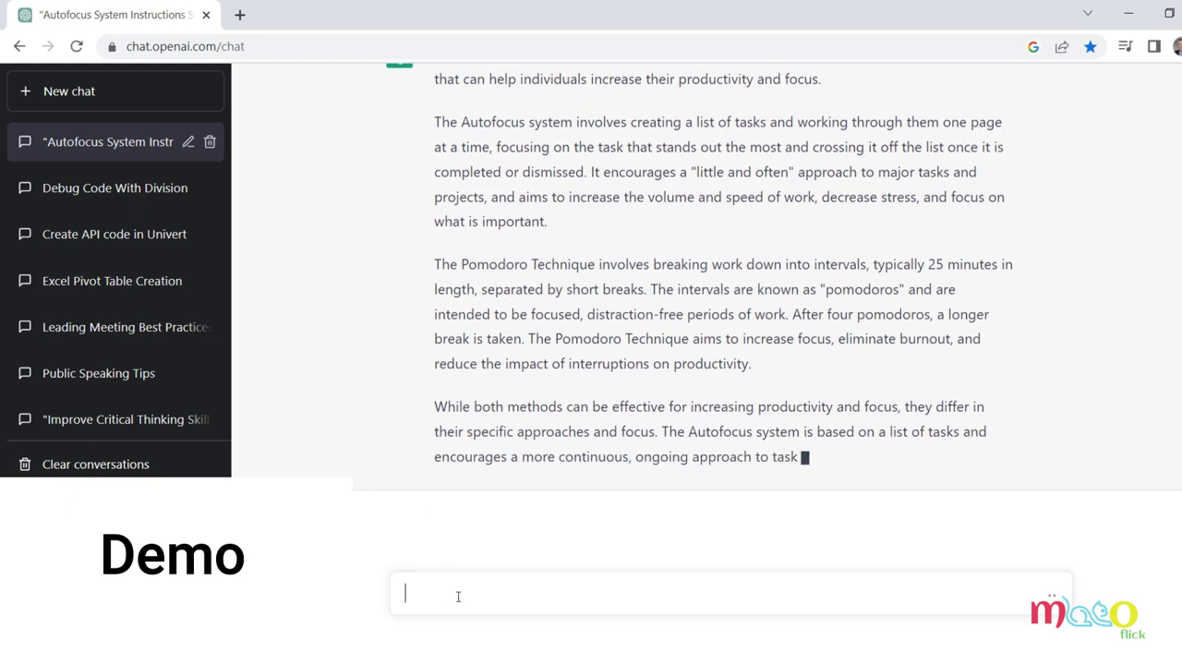
# - Enter the follow-up prompt "pro cons of autofocus" in the message field
pyautogui.write('pro c')
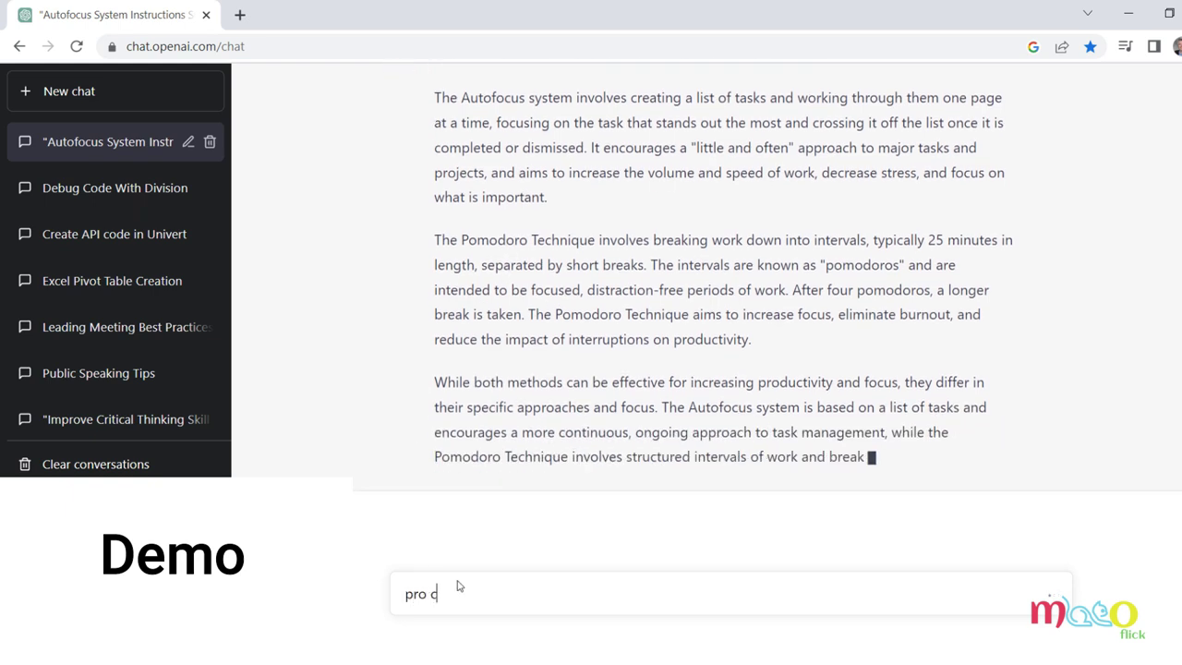
pyautogui.write('ons of autofocus')
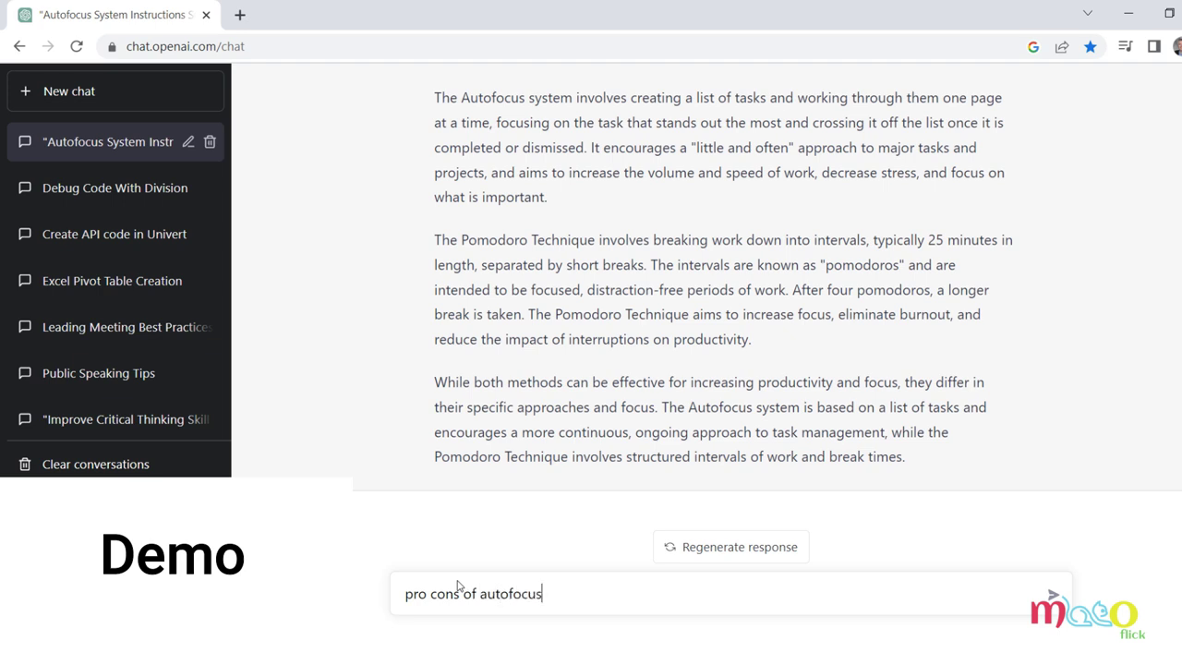
# - Submit the prompt "pro cons of autofocus" and review the generated pros and cons of the Autofocus system
pyautogui.press('Return')
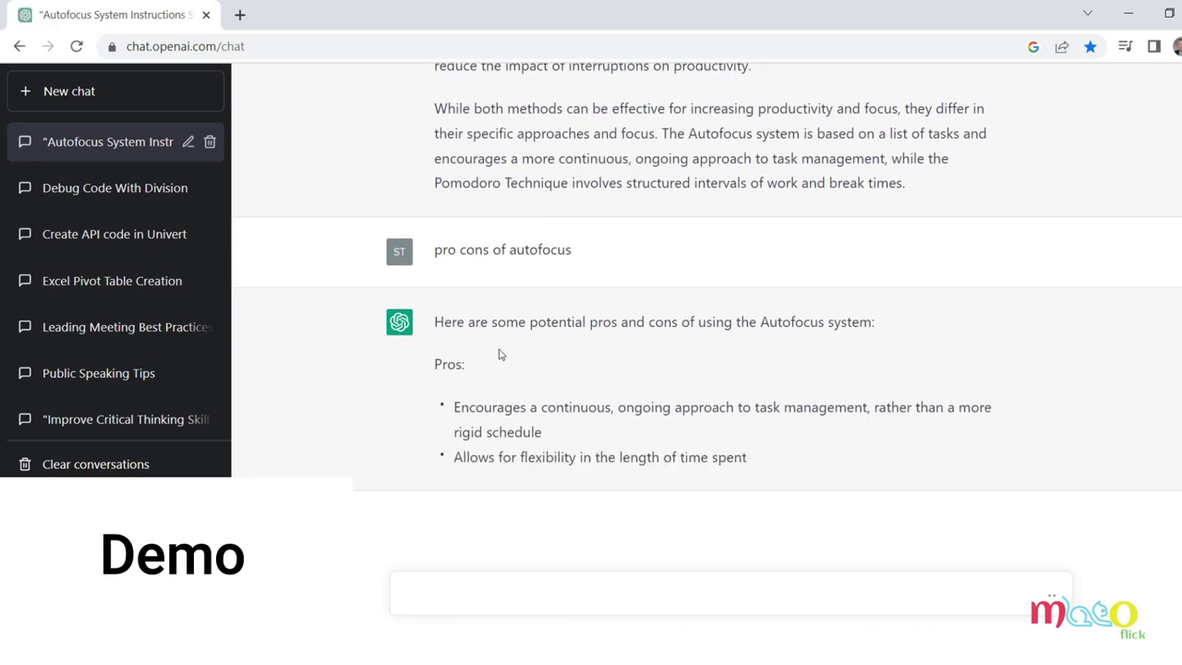
pyautogui.scroll(6, 476, 270)
pyautogui.scroll(5, 476, 269)
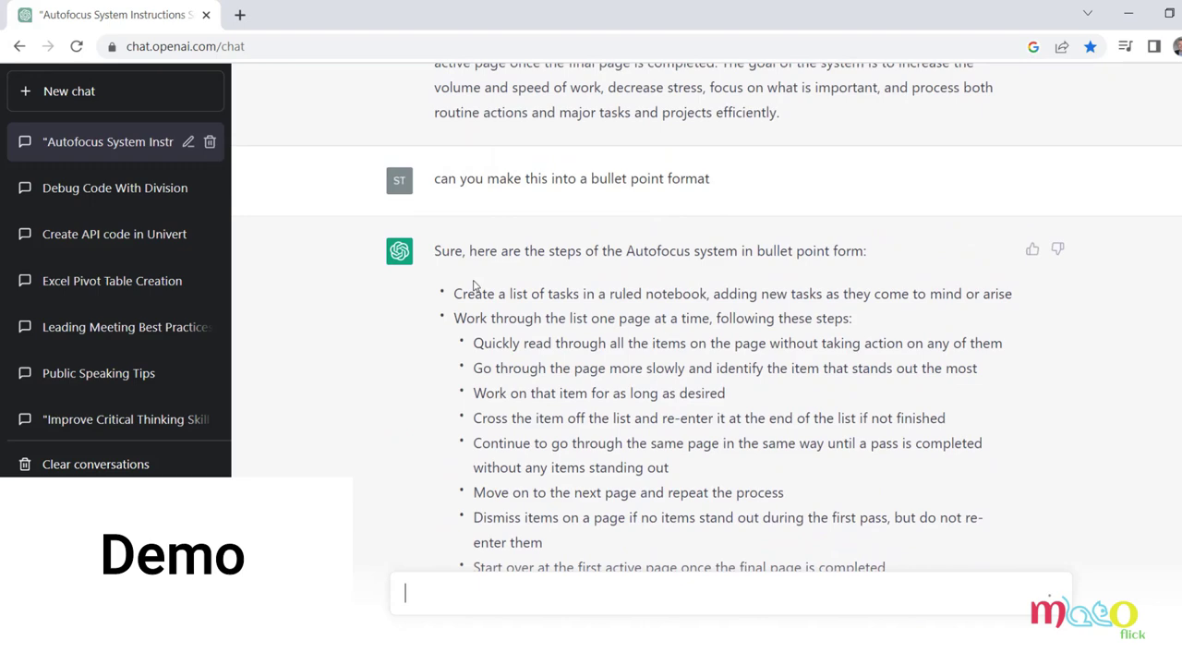
pyautogui.scroll(-10, 459, 423)
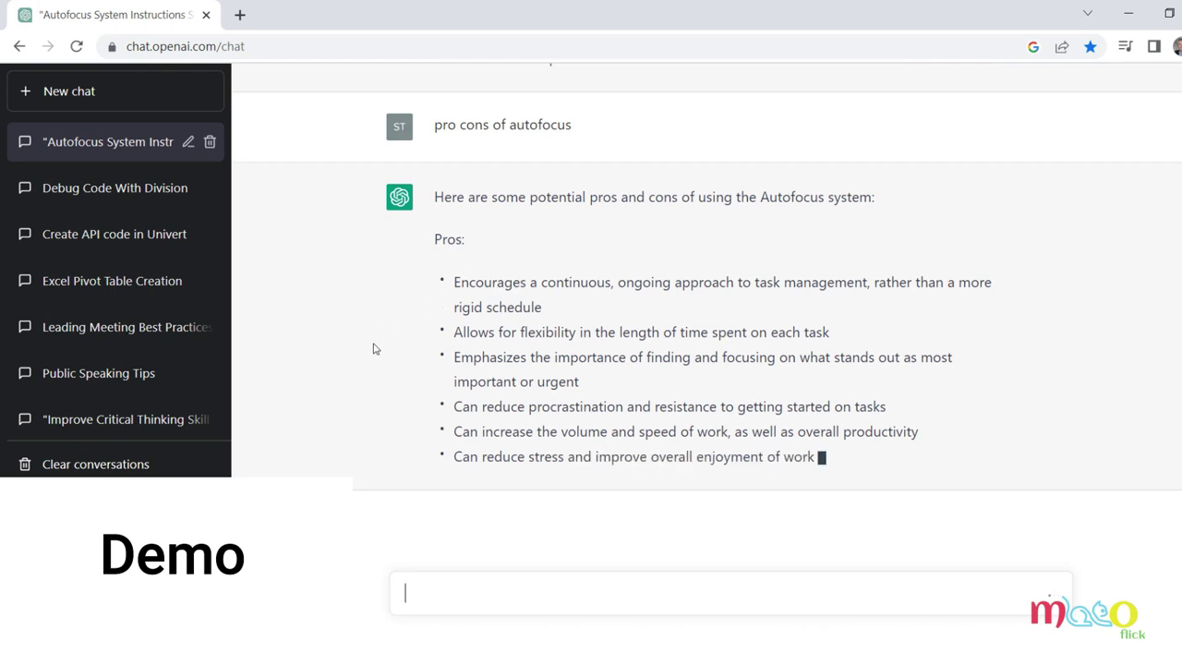
pyautogui.moveTo(455, 458); pyautogui.dragTo(914, 411)
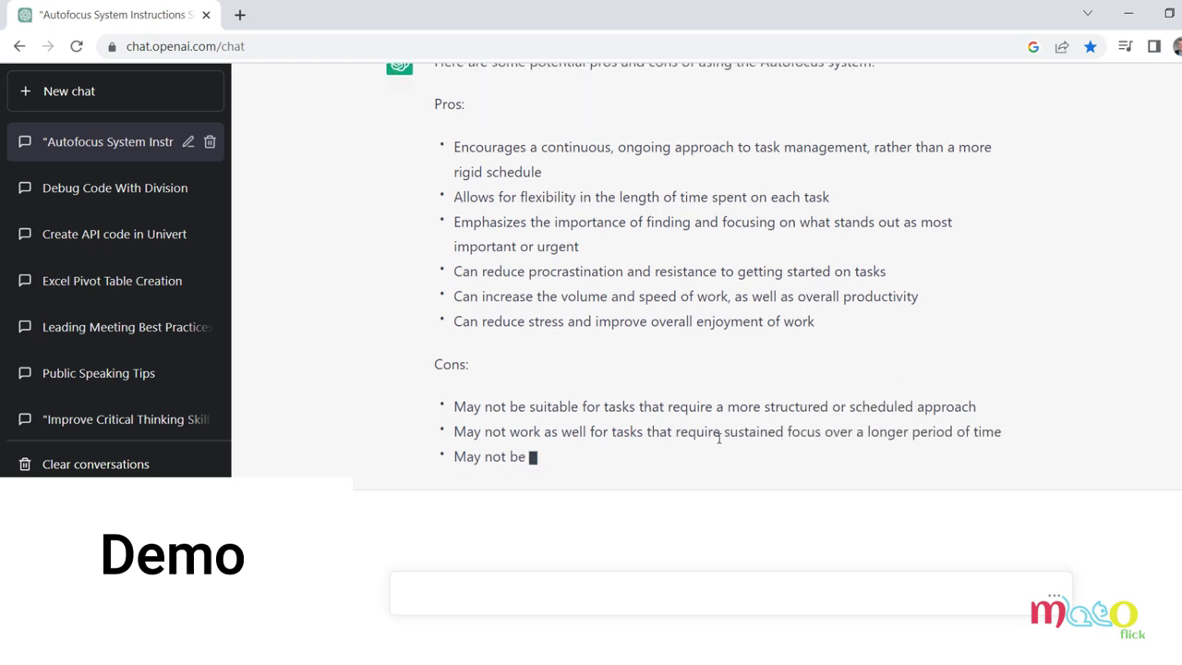
pyautogui.moveTo(707, 433); pyautogui.dragTo(932, 433)
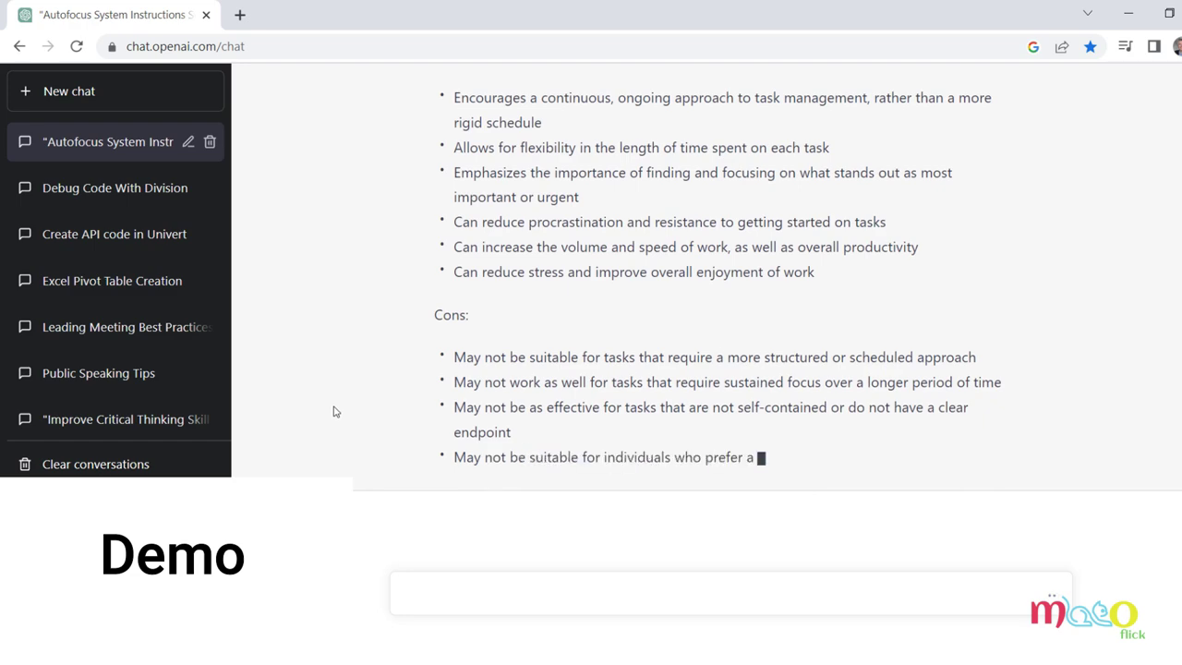
pyautogui.scroll(4, 337, 415)
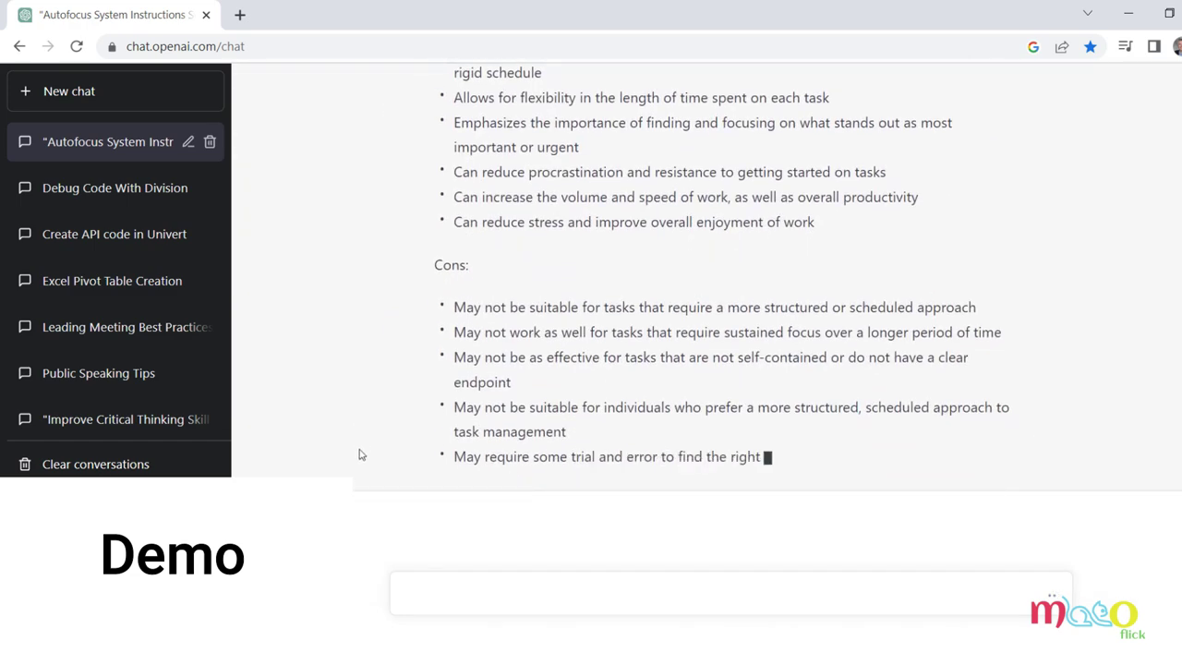
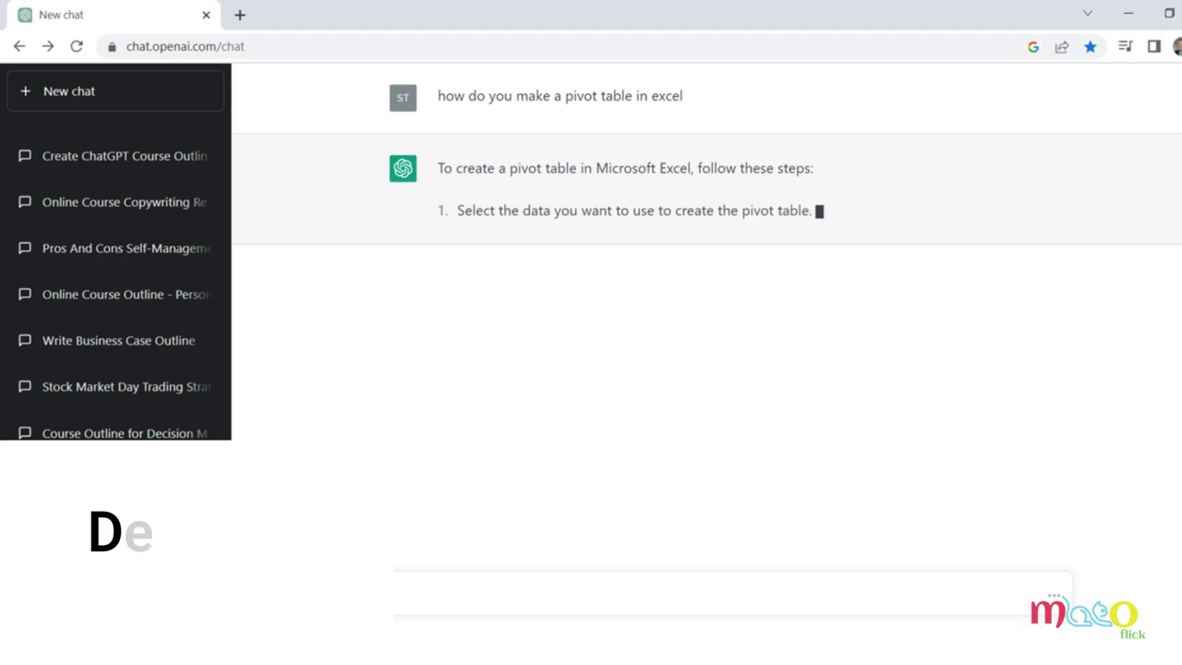
# - Read through the numbered Excel pivot table instructions, including the Insert tab steps and the Rows, Columns and Values areas
pyautogui.moveTo(468, 167); pyautogui.dragTo(707, 151)
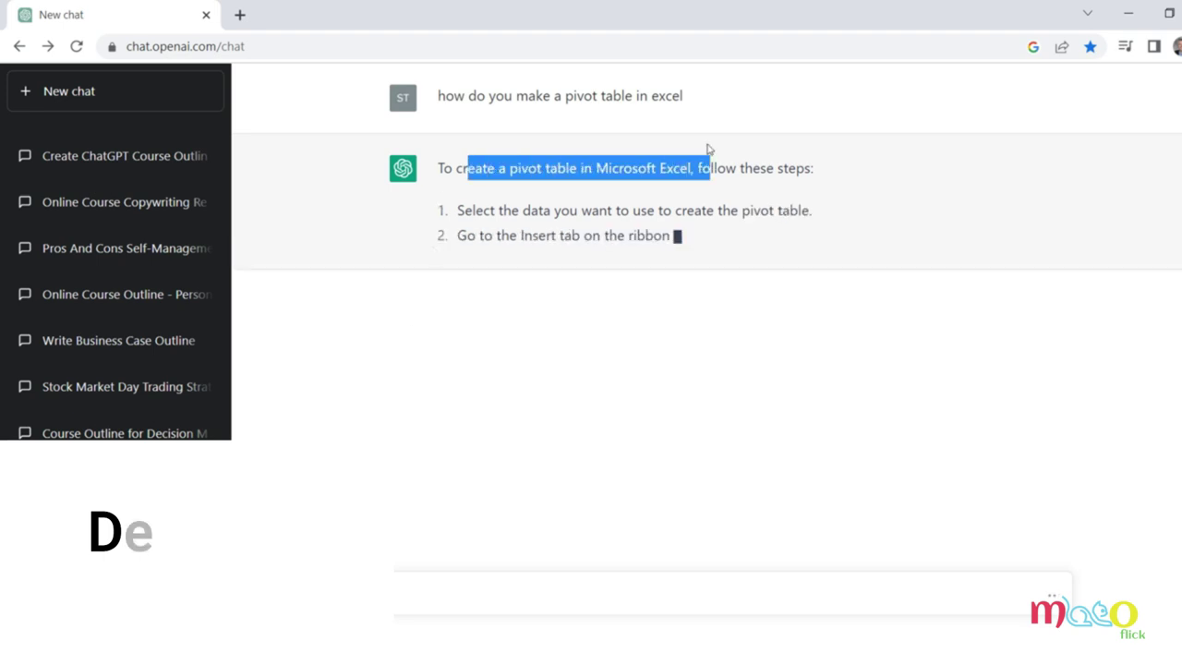
pyautogui.click(765, 157)
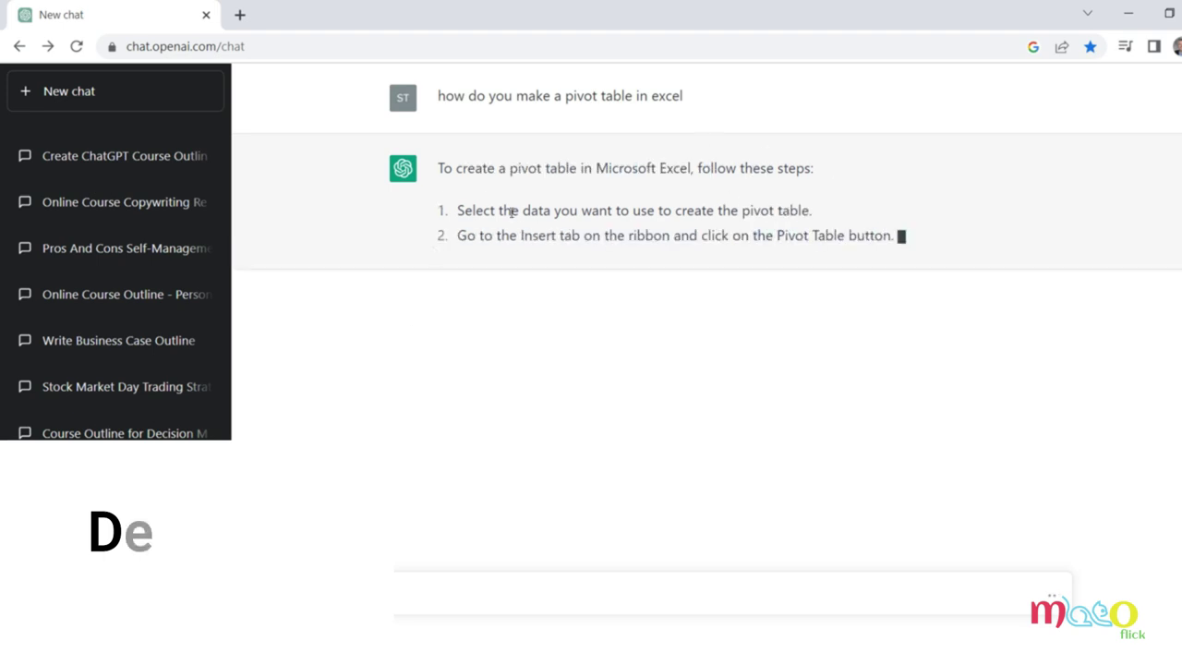
pyautogui.moveTo(520, 211); pyautogui.dragTo(577, 211)
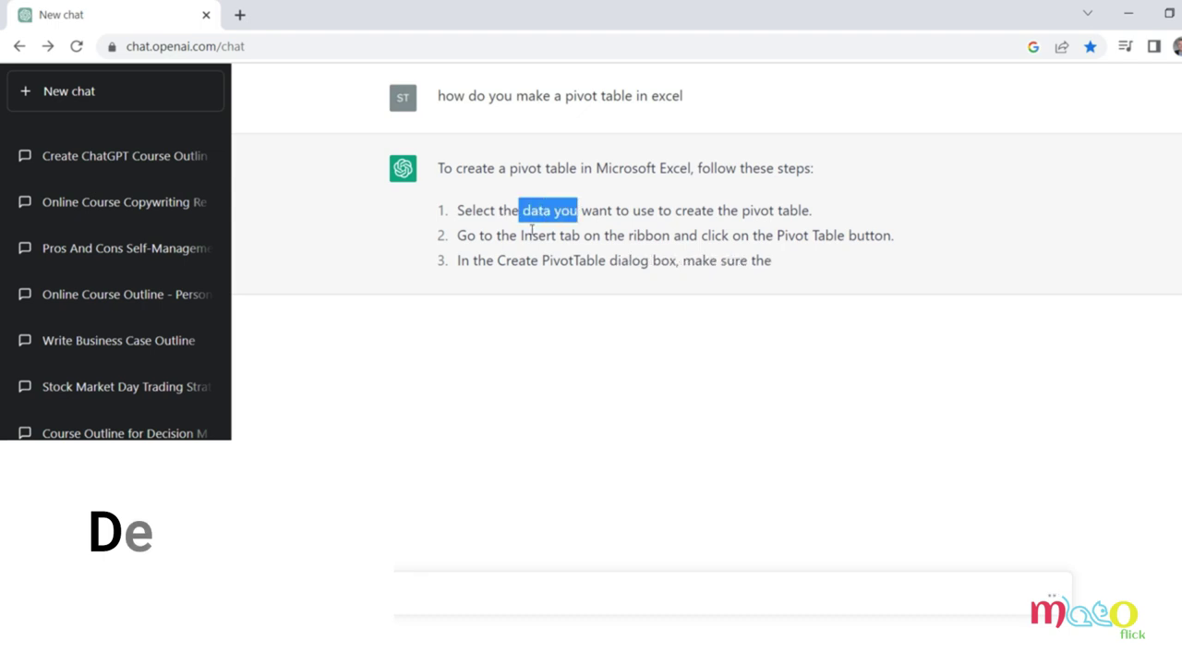
pyautogui.moveTo(523, 237); pyautogui.dragTo(672, 235)
pyautogui.moveTo(457, 235); pyautogui.dragTo(764, 236)
pyautogui.click(582, 255)
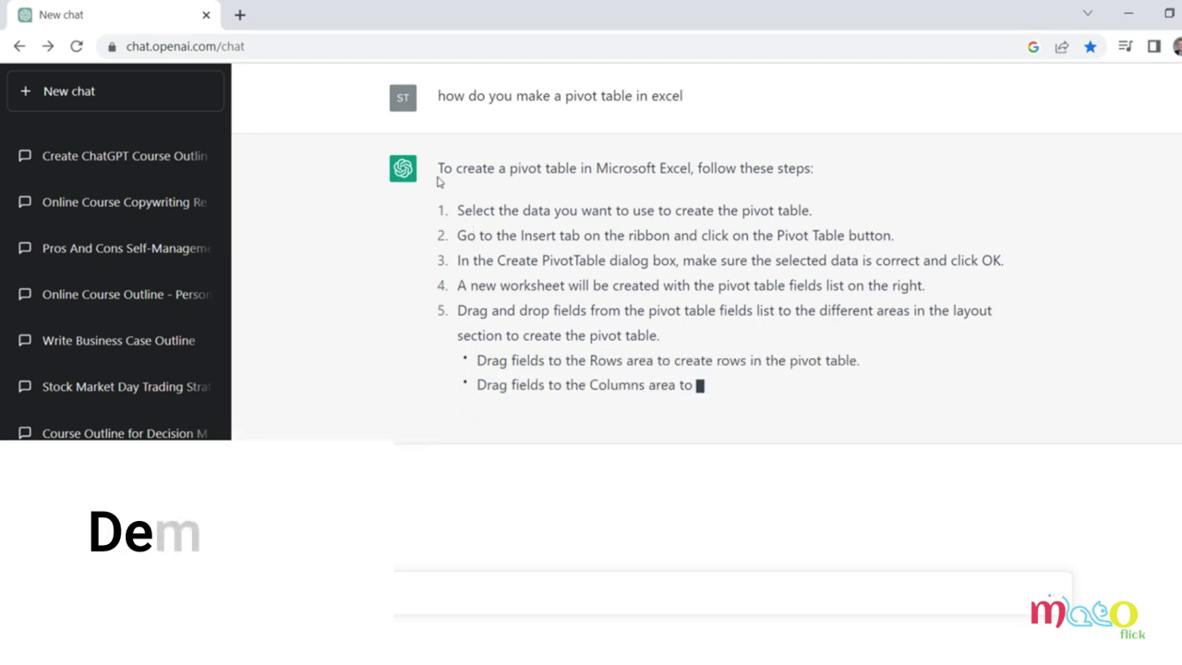
pyautogui.moveTo(467, 170); pyautogui.dragTo(526, 310)
pyautogui.click(878, 182)
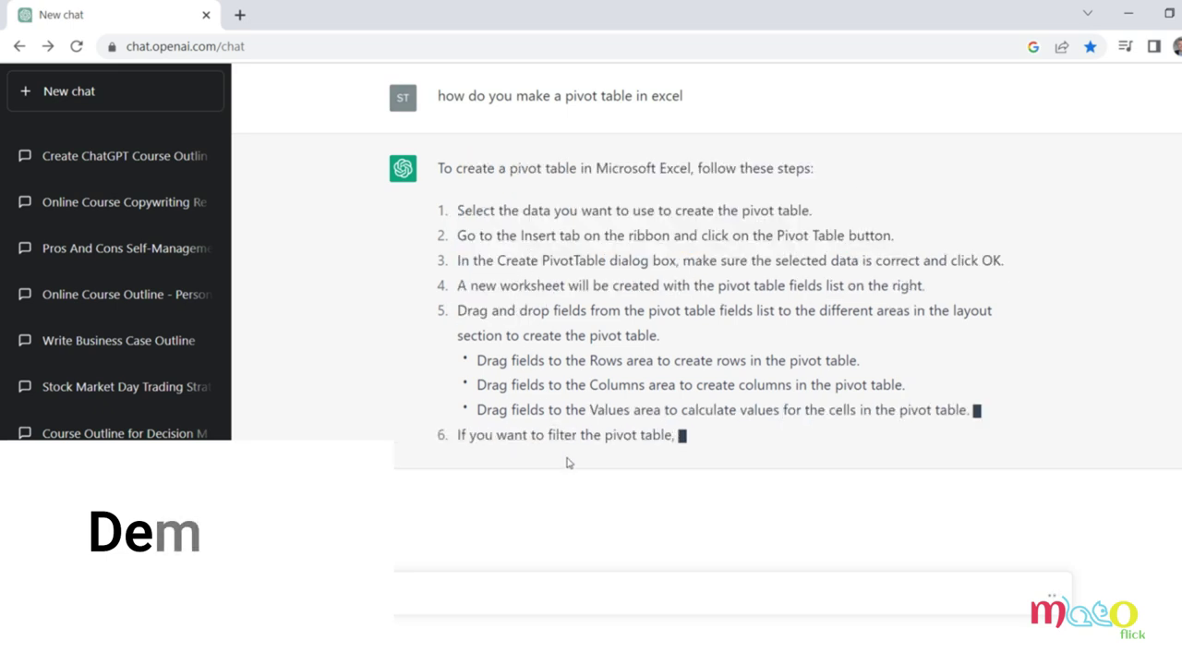
pyautogui.moveTo(540, 240); pyautogui.dragTo(565, 286)
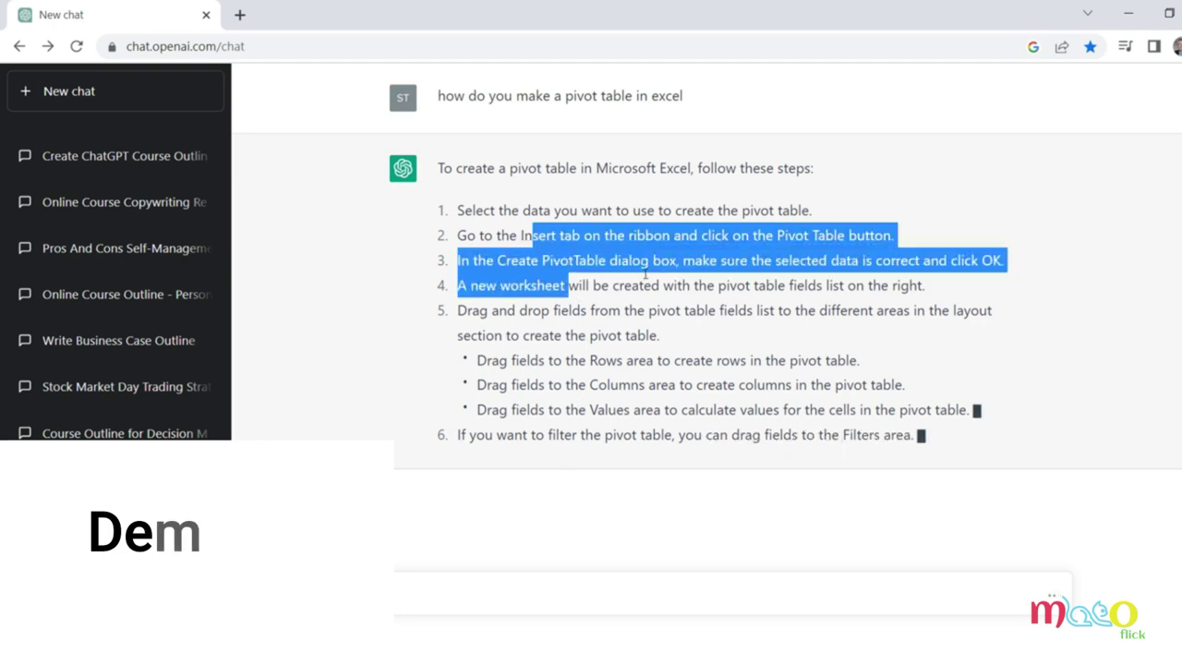
pyautogui.click(884, 190)
pyautogui.moveTo(587, 356); pyautogui.dragTo(654, 406)
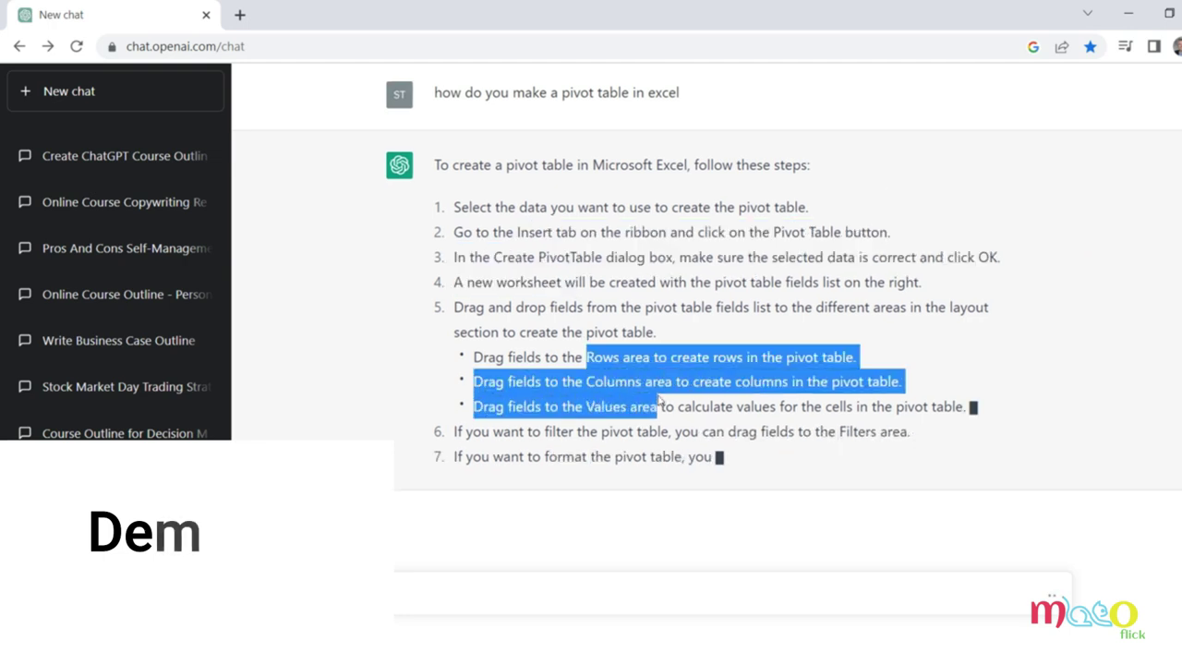
pyautogui.click(1006, 339)
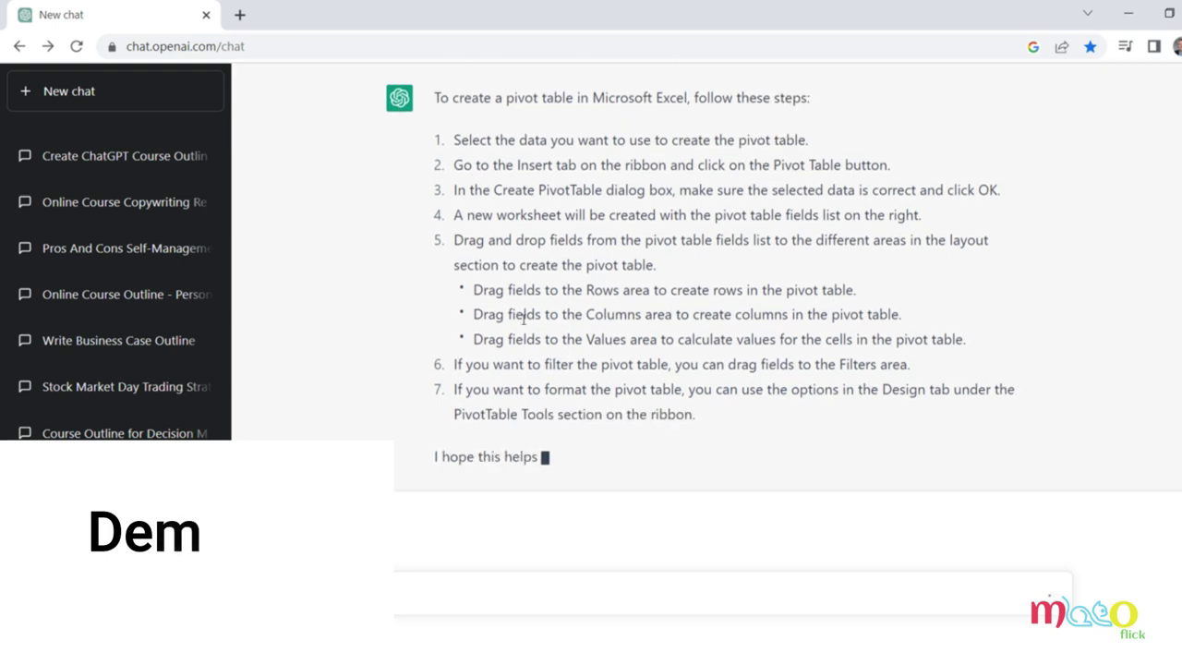
pyautogui.moveTo(513, 459); pyautogui.dragTo(709, 458)
pyautogui.click(858, 454)
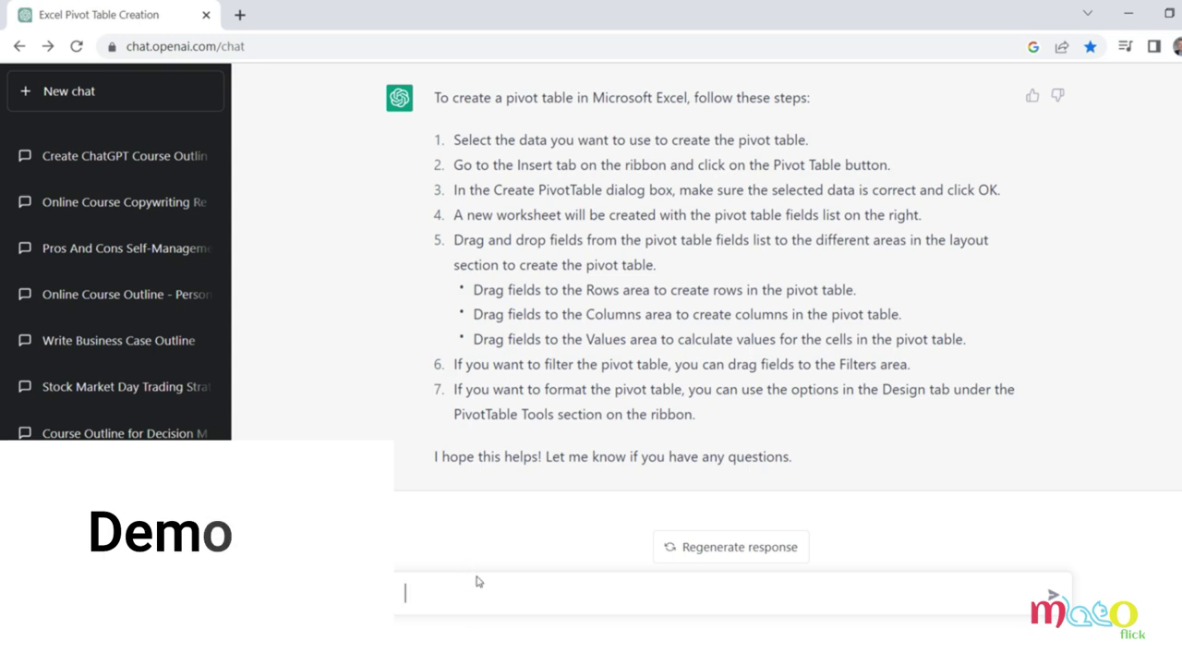
# - Ask the follow-up question "in powerpoint how can i make my bullet point more graphical" in the same chat
pyautogui.write('powerpoint')
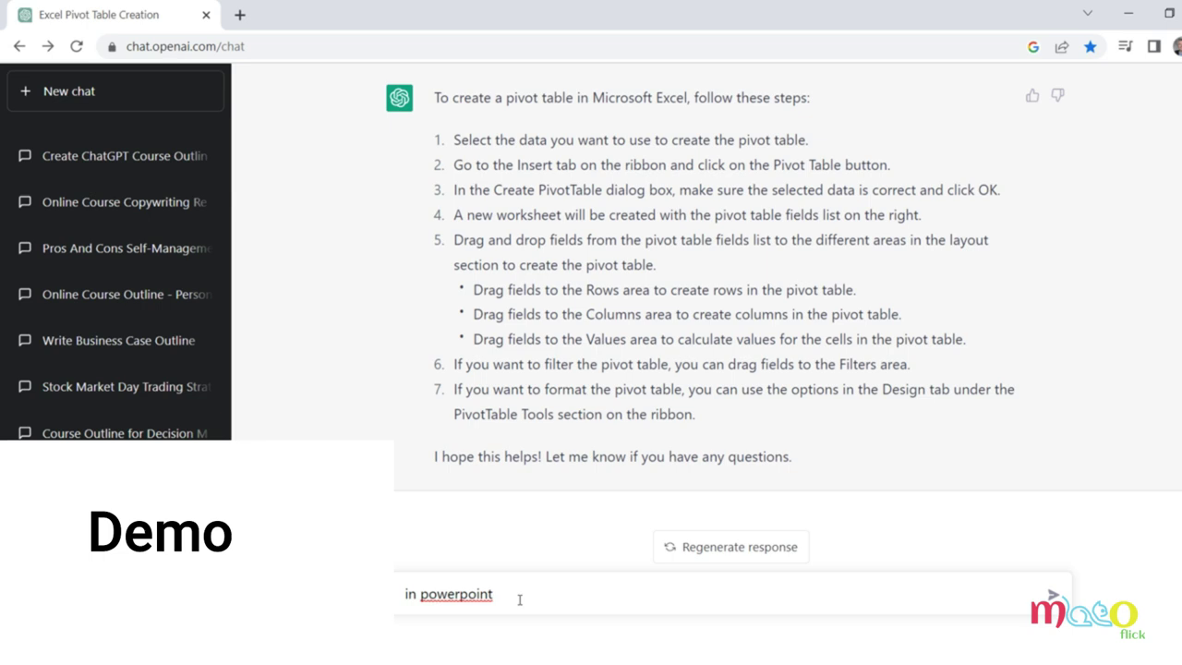
pyautogui.write('how can i make my bullet point')
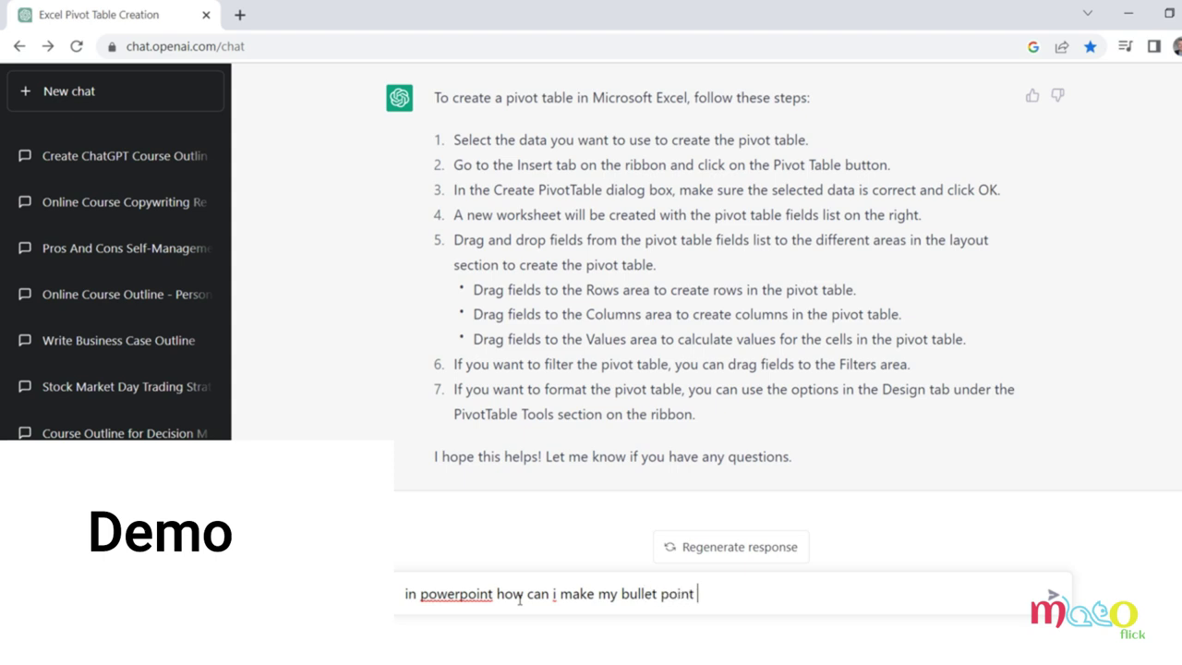
pyautogui.write(' more grpahia')
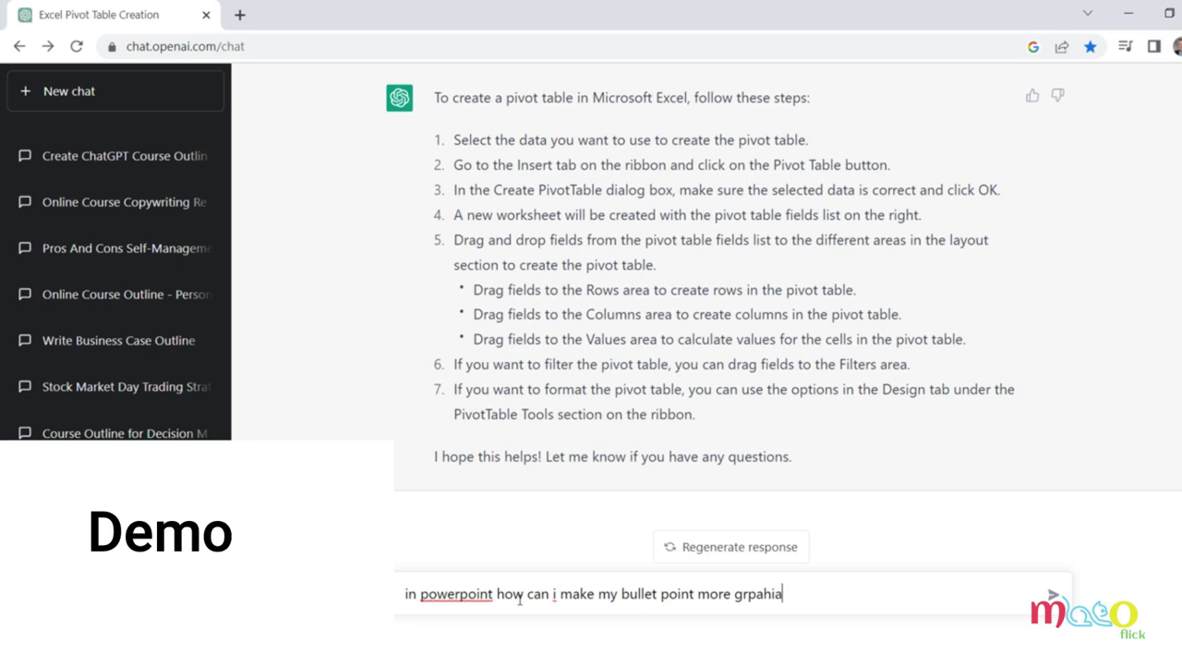
pyautogui.press('BackSpace')
pyautogui.press('BackSpace')
pyautogui.press('BackSpace')
pyautogui.write('aphical')
pyautogui.press('Return')
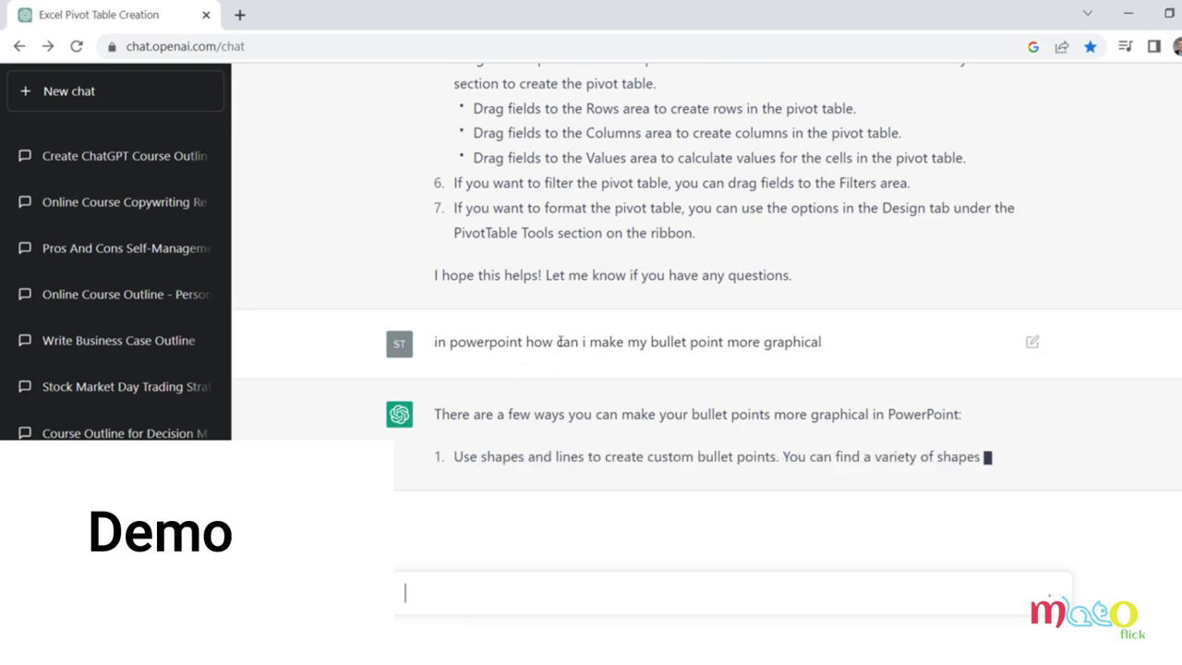
# - Look back at the pivot table answer and read the suggestions for graphical PowerPoint bullets: shapes, icons, images and SmartArt
pyautogui.scroll(3, 559, 342)
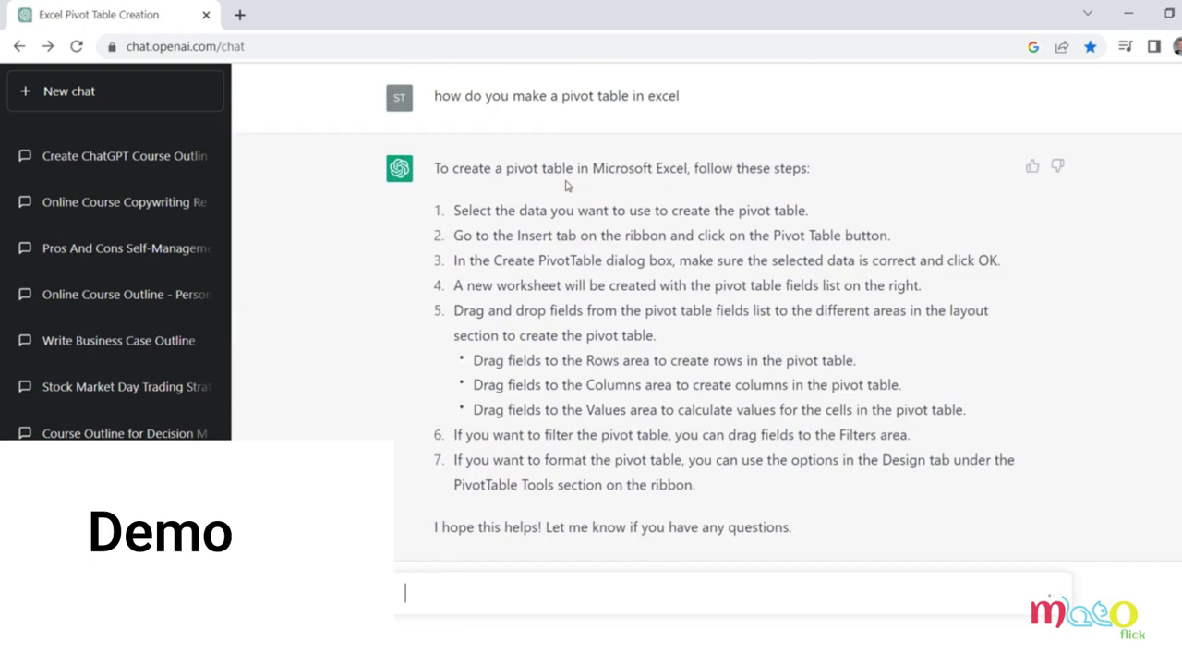
pyautogui.moveTo(537, 169); pyautogui.dragTo(628, 168)
pyautogui.moveTo(542, 292); pyautogui.dragTo(738, 279)
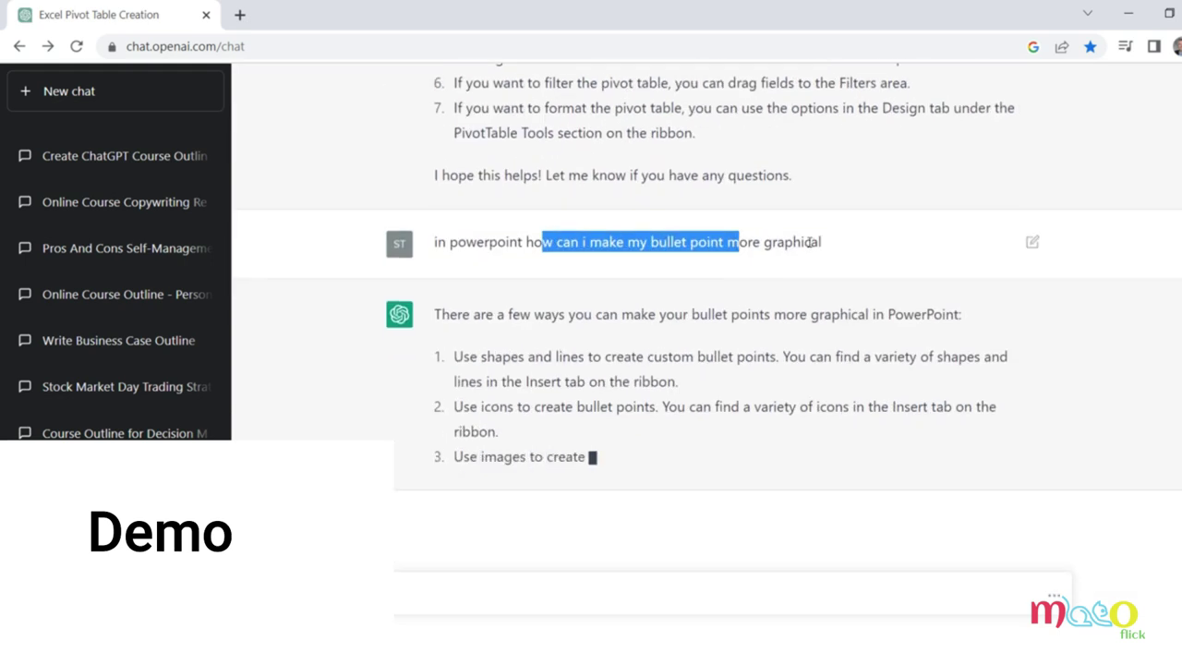
pyautogui.click(787, 286)
pyautogui.moveTo(500, 314); pyautogui.dragTo(692, 290)
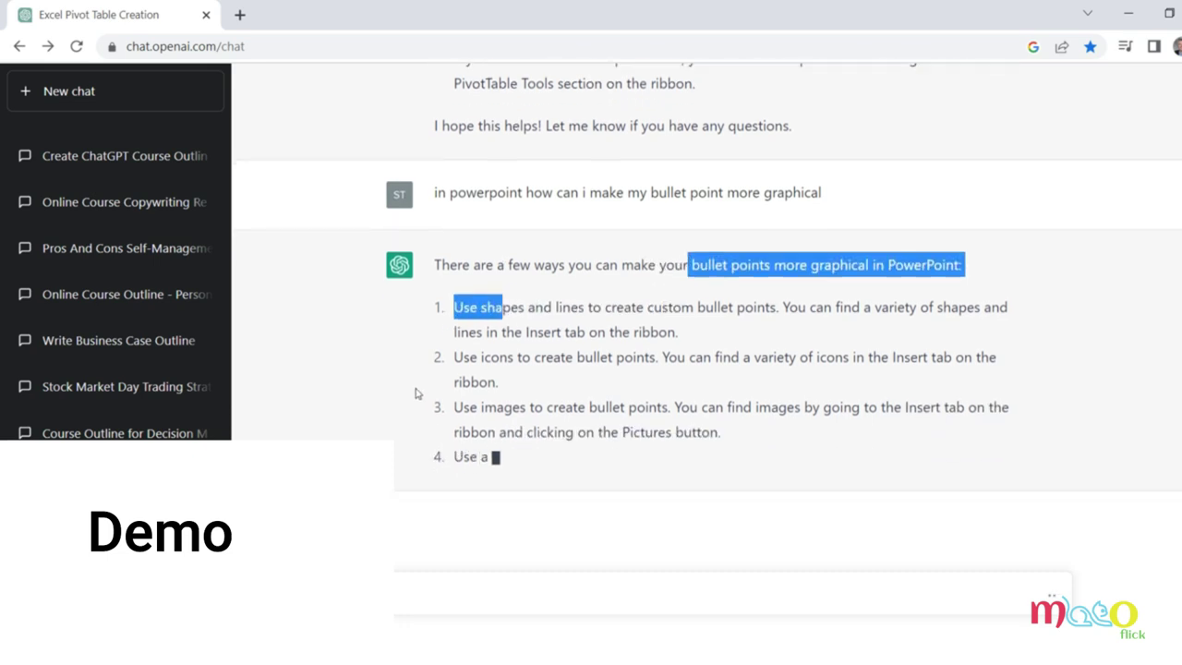
pyautogui.click(416, 394)
pyautogui.moveTo(534, 306); pyautogui.dragTo(693, 307)
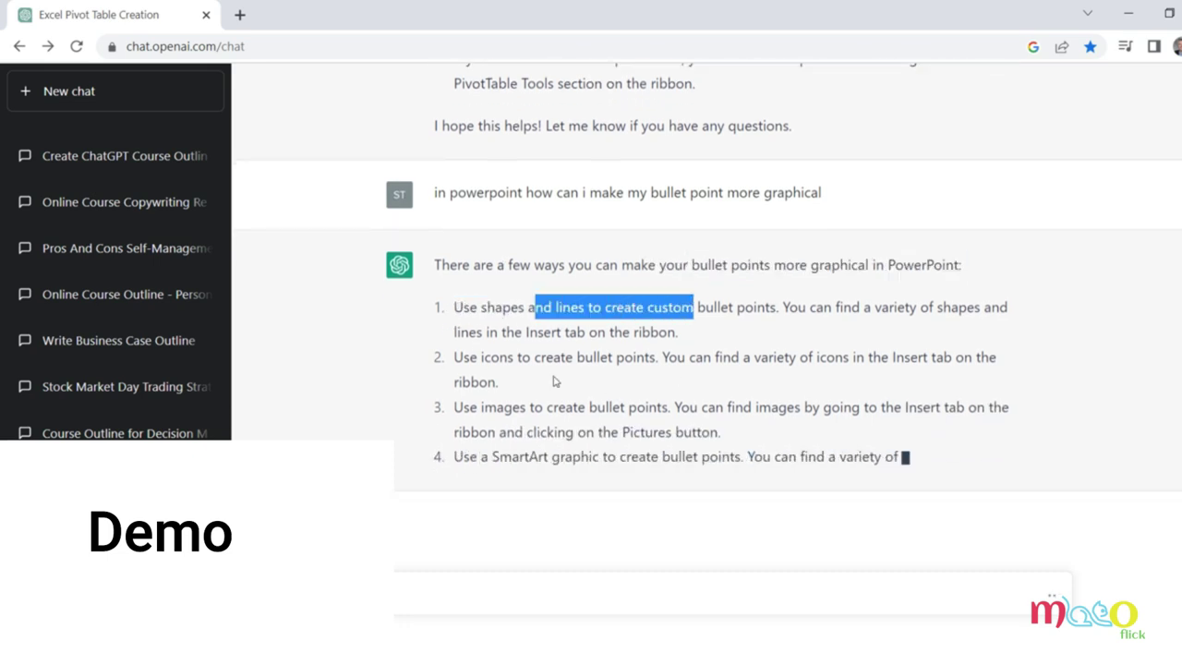
pyautogui.moveTo(511, 369); pyautogui.dragTo(663, 381)
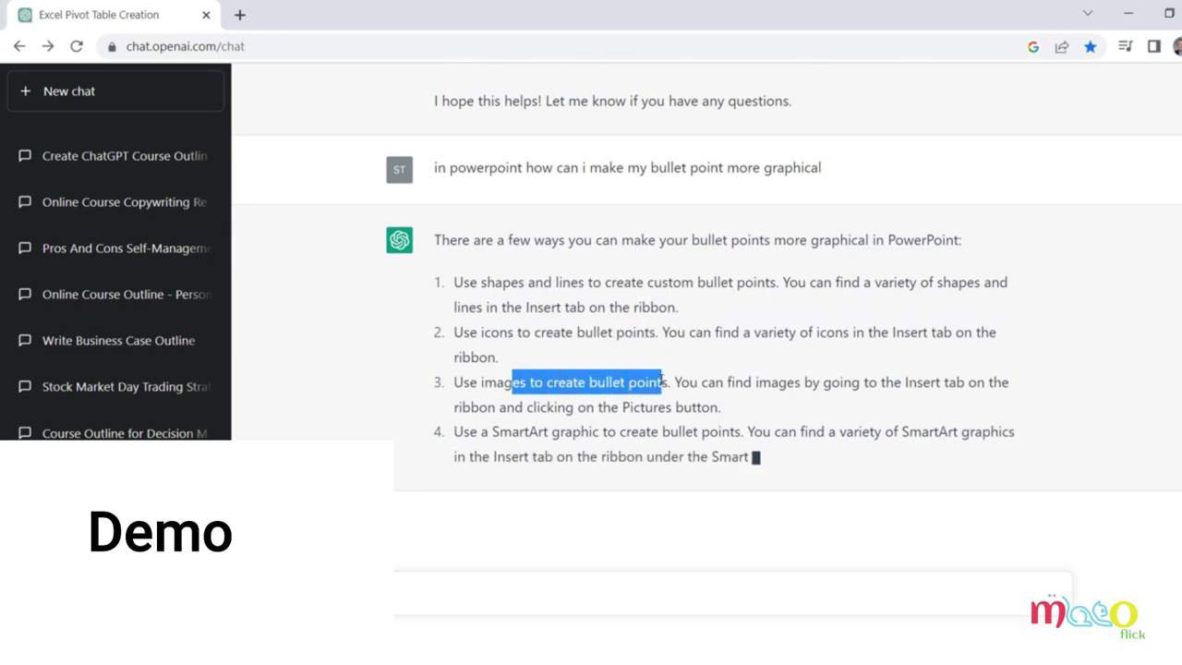
pyautogui.moveTo(492, 388); pyautogui.dragTo(584, 381)
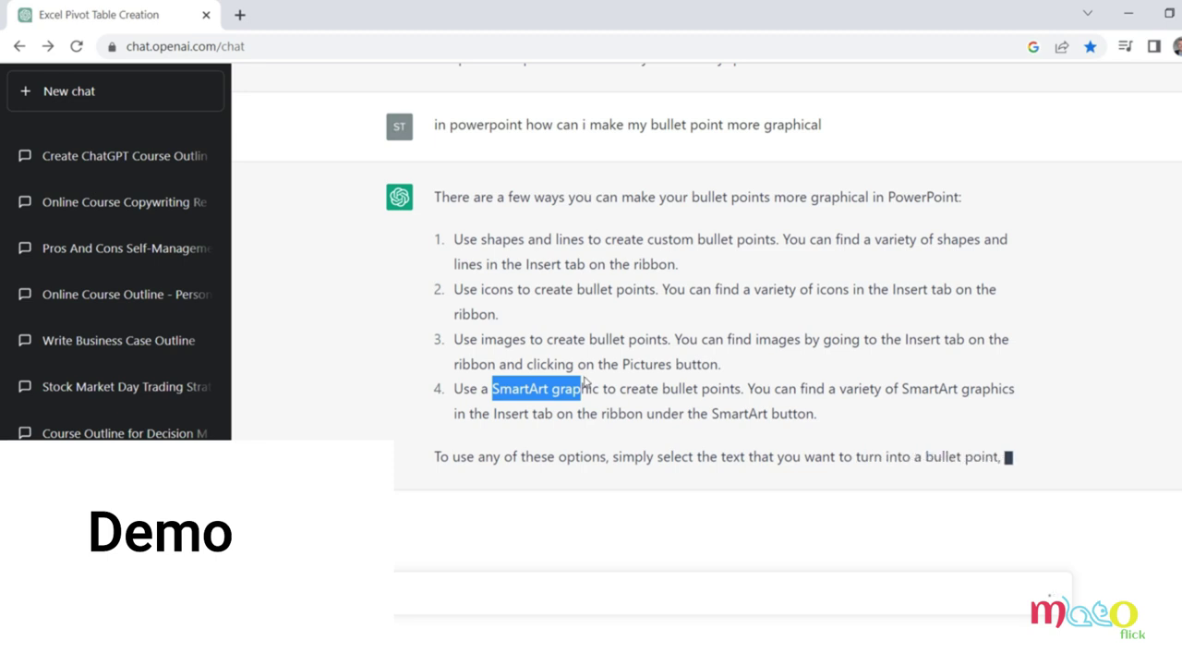
pyautogui.moveTo(732, 389); pyautogui.dragTo(806, 389)
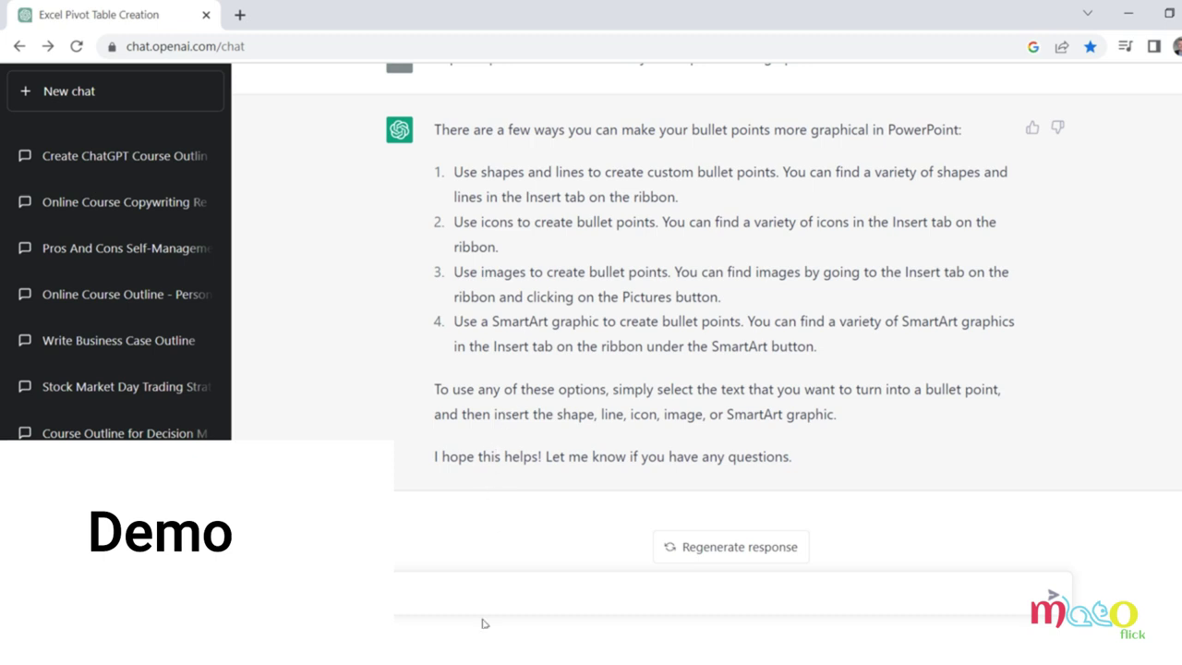
# - Ask "how do i use #4 step by step" to get detailed instructions for the SmartArt option
pyautogui.write('w do i use ')
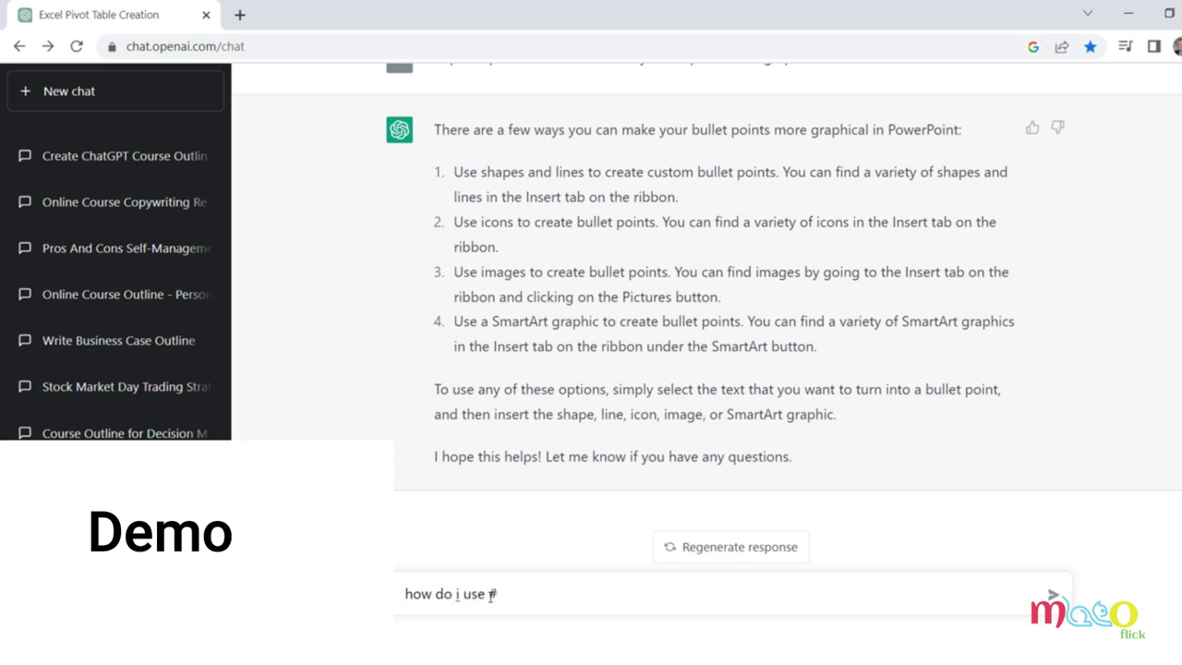
pyautogui.write('#4 step by step')
pyautogui.press('Return')
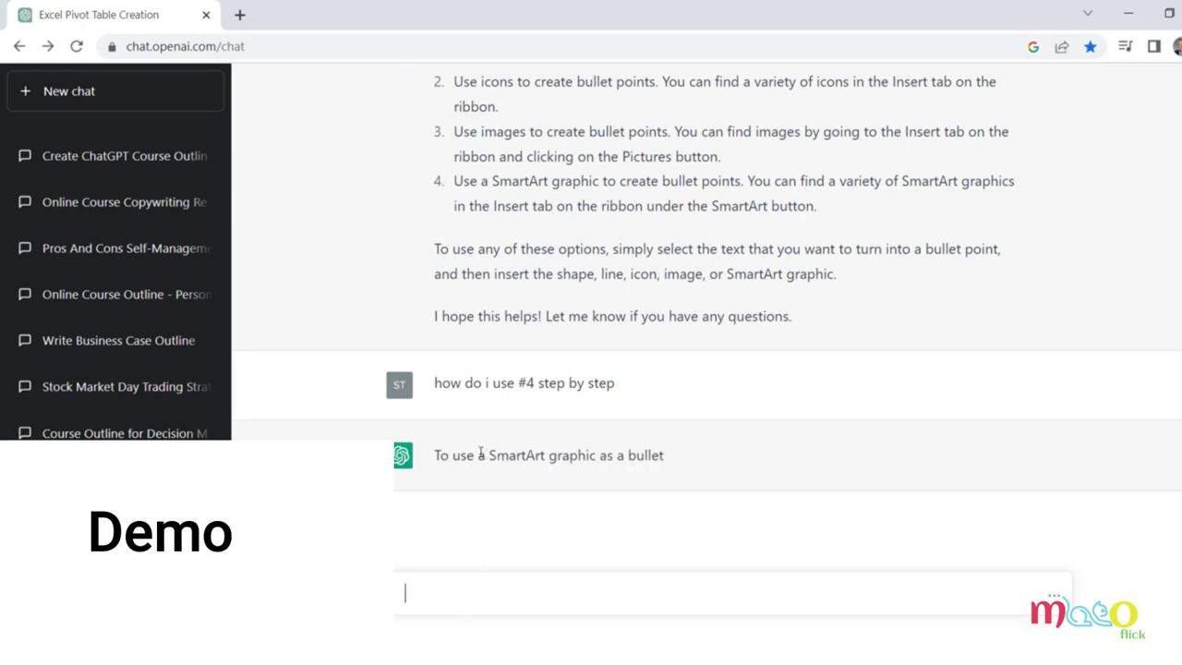
# - Read through the step-by-step instructions for using a SmartArt graphic as a bullet point in PowerPoint
pyautogui.moveTo(434, 455); pyautogui.dragTo(687, 455)
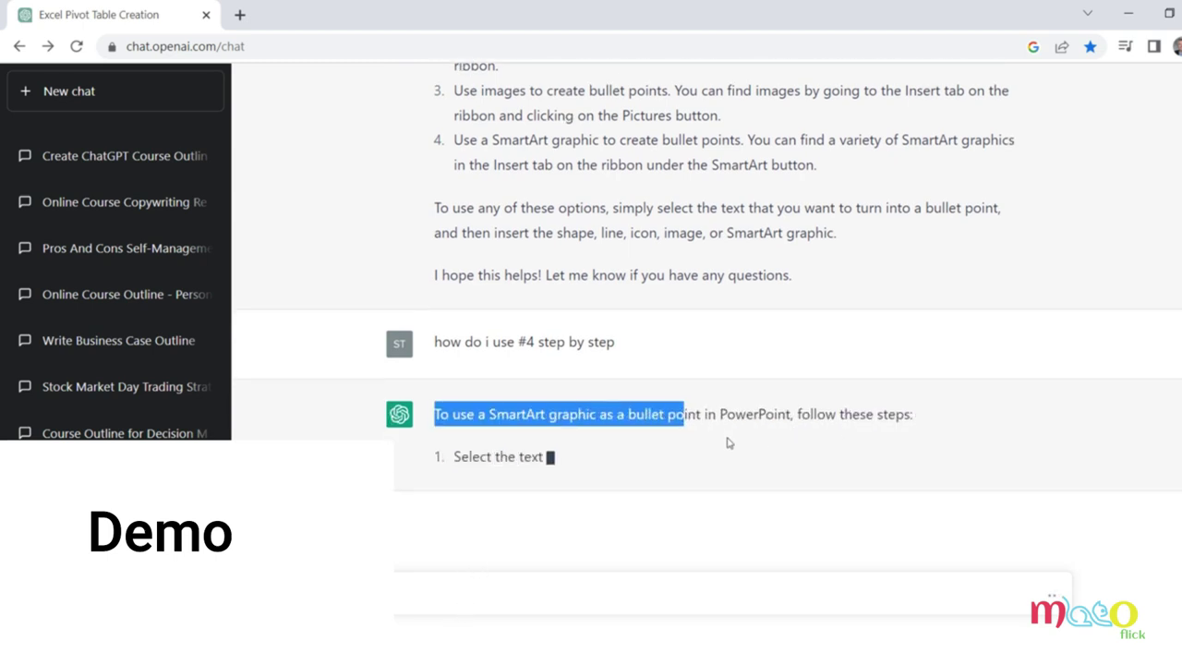
pyautogui.click(719, 444)
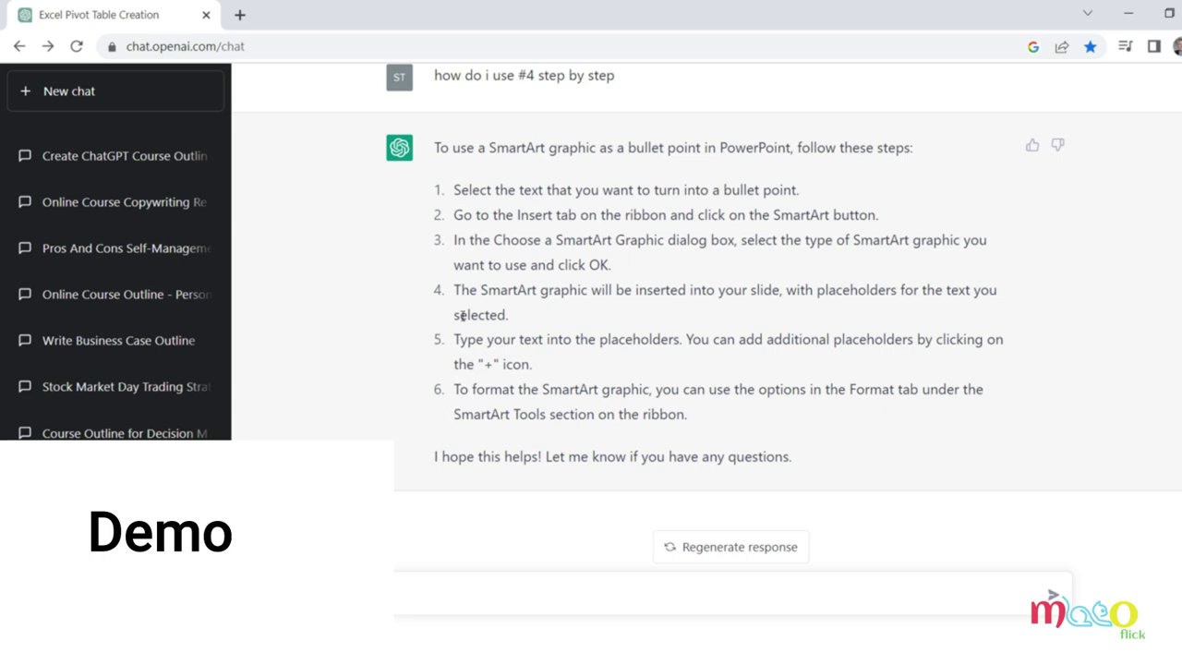
pyautogui.moveTo(450, 212); pyautogui.dragTo(644, 411)
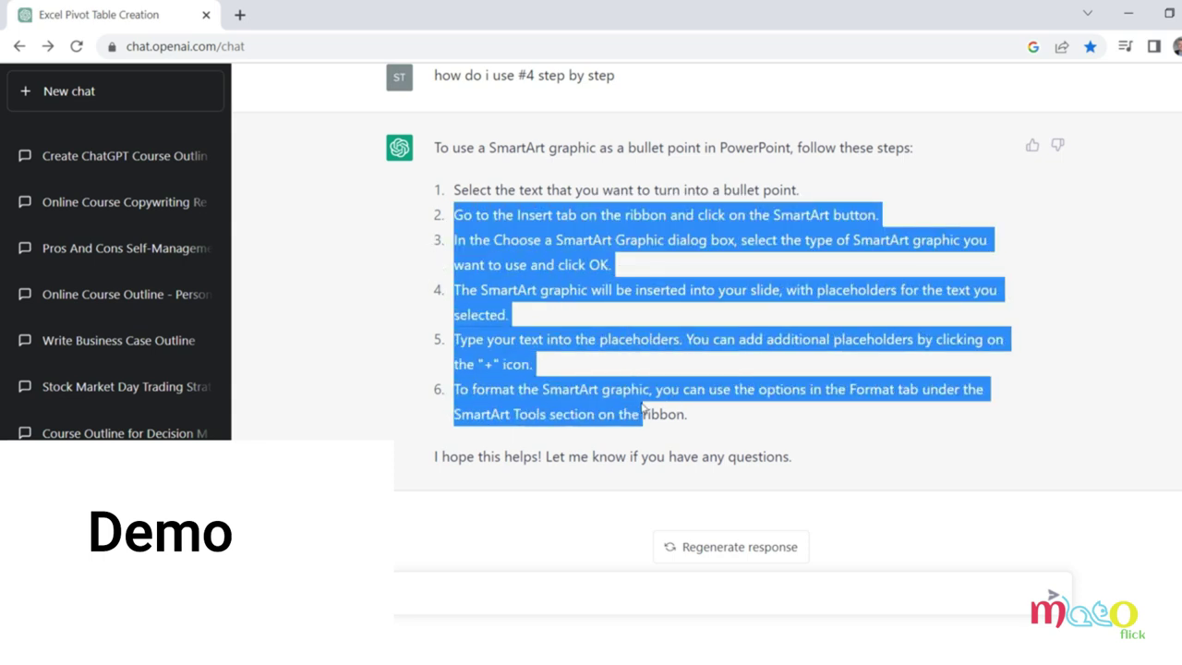
pyautogui.click(372, 320)
pyautogui.moveTo(459, 190); pyautogui.dragTo(561, 389)
pyautogui.click(372, 290)
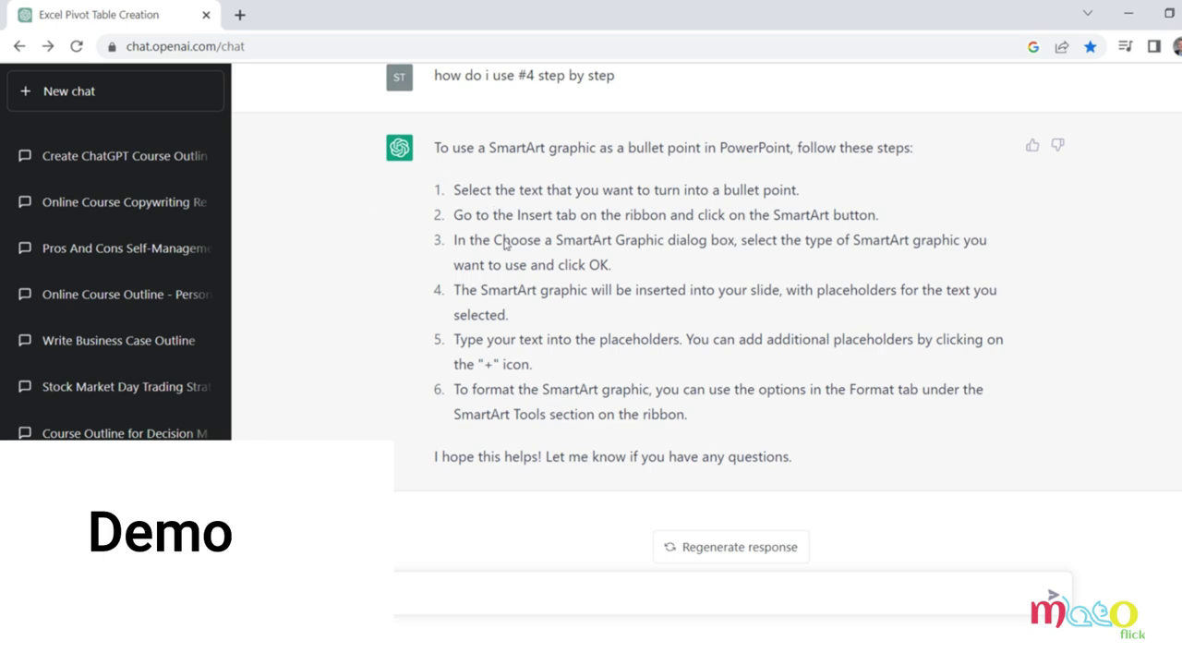
pyautogui.moveTo(493, 242); pyautogui.dragTo(518, 291)
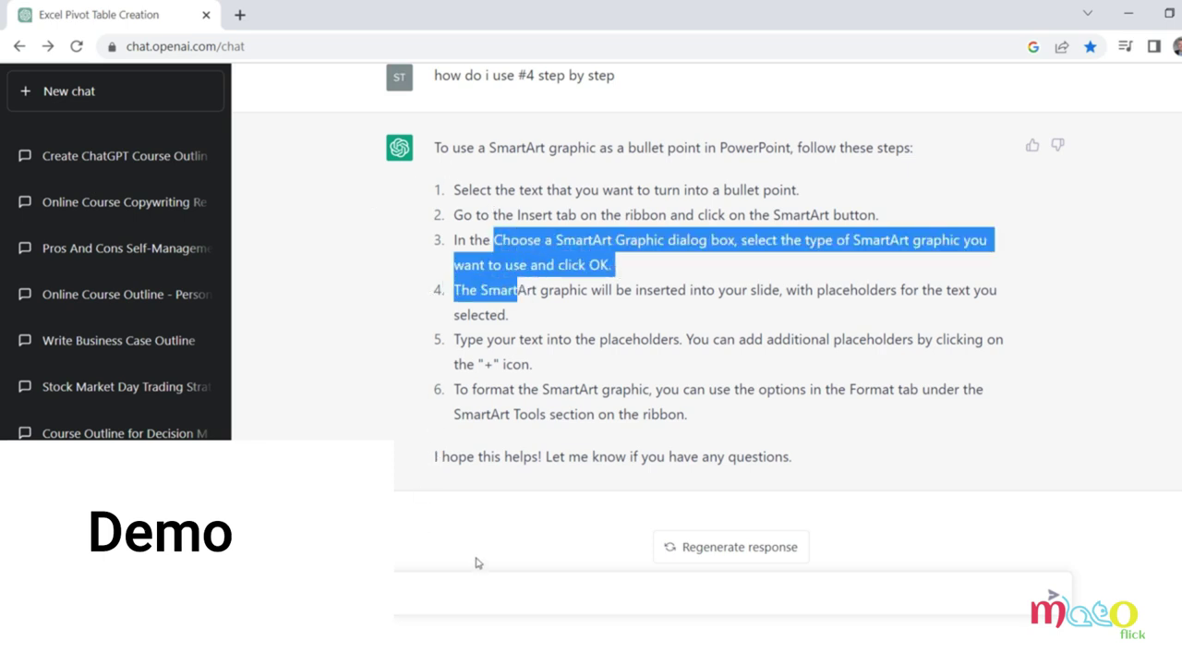
pyautogui.click(461, 590)
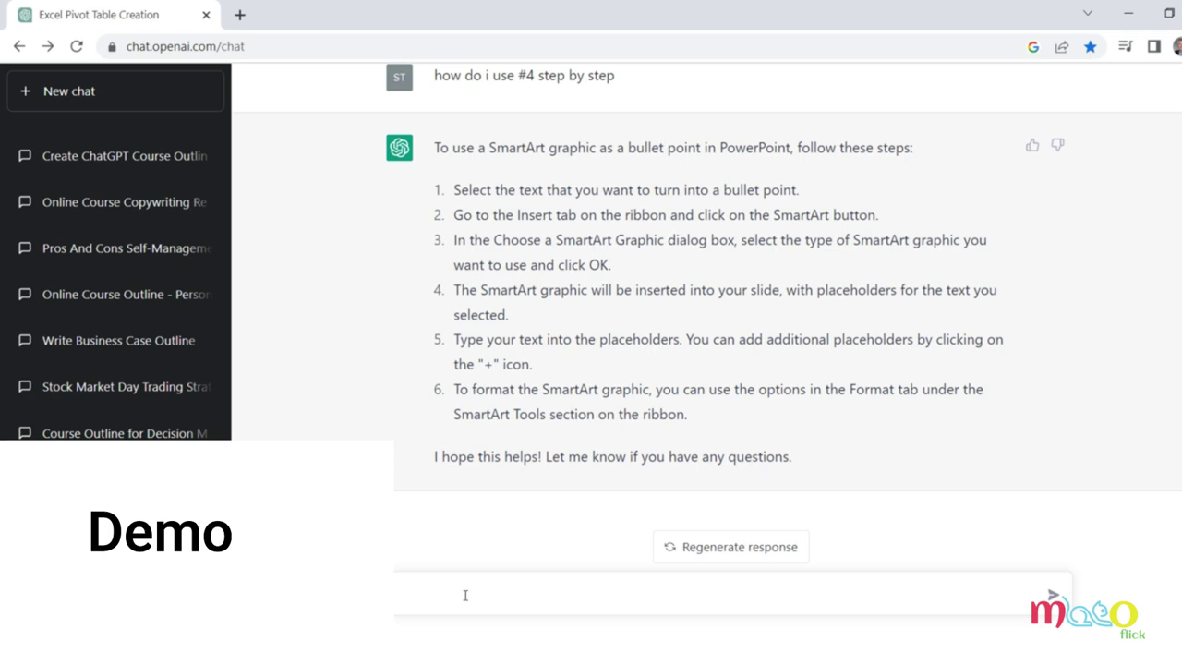
# - Start a new chat and ask "how do i make api code in univert"
pyautogui.click(78, 104)
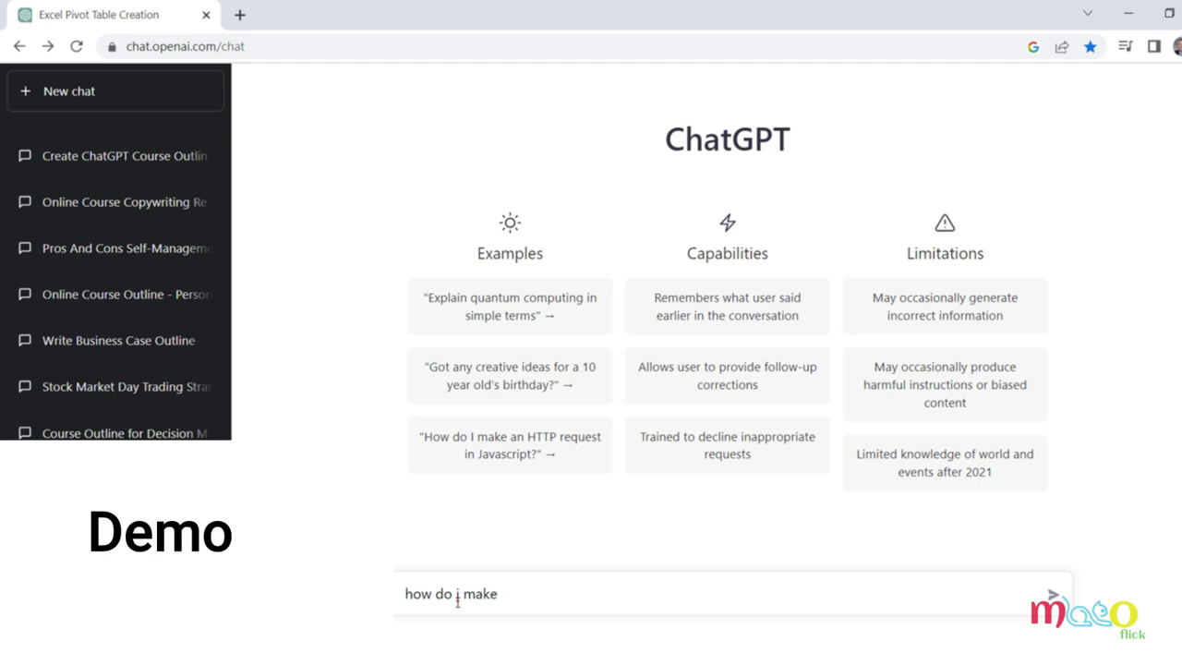
pyautogui.write('code in univert')
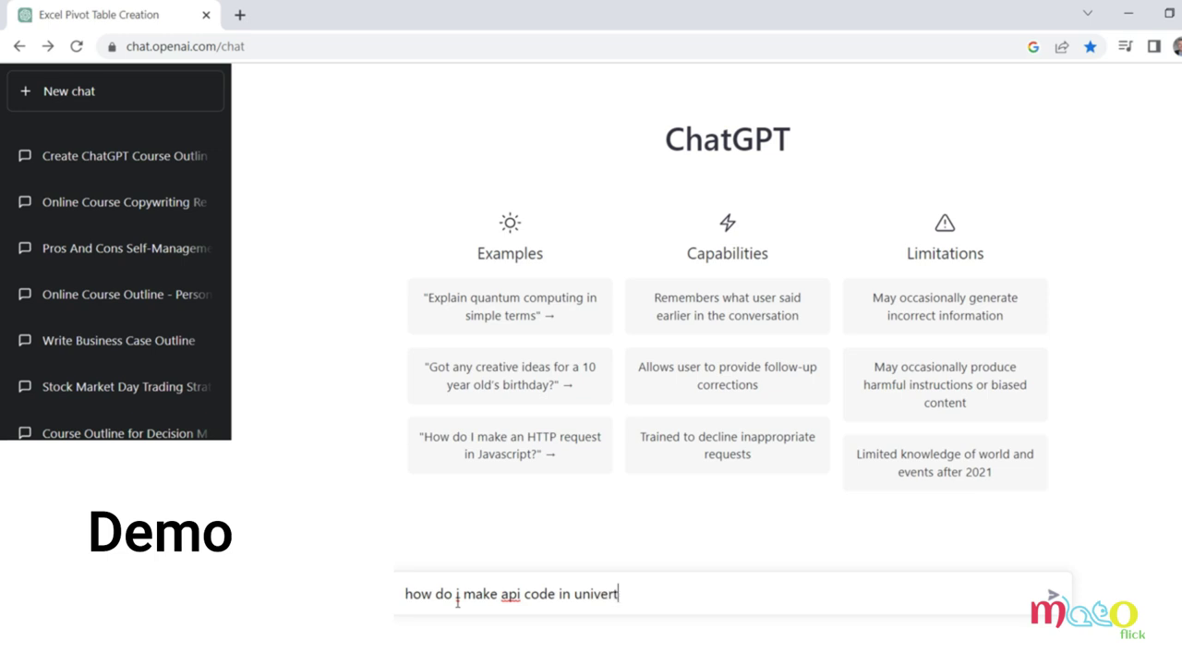
pyautogui.press('Return')
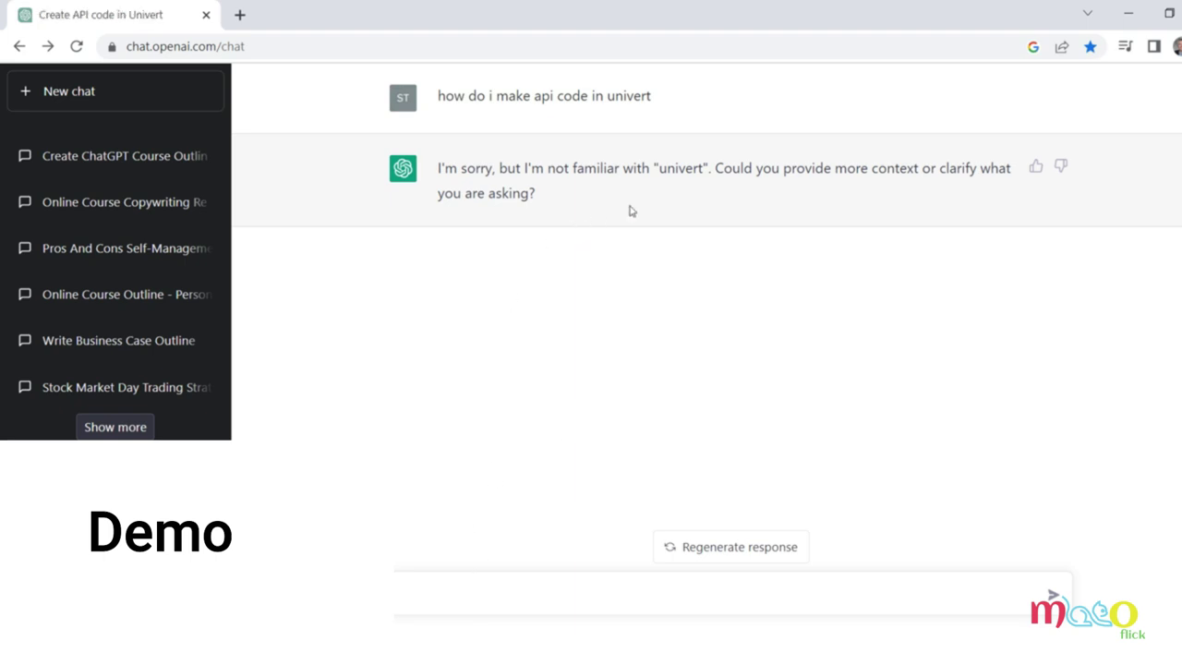
# - Reuse the copied question in the same chat, reworded to "how do i make api code in unirest in springboard", and send it
pyautogui.moveTo(652, 97); pyautogui.dragTo(443, 104)
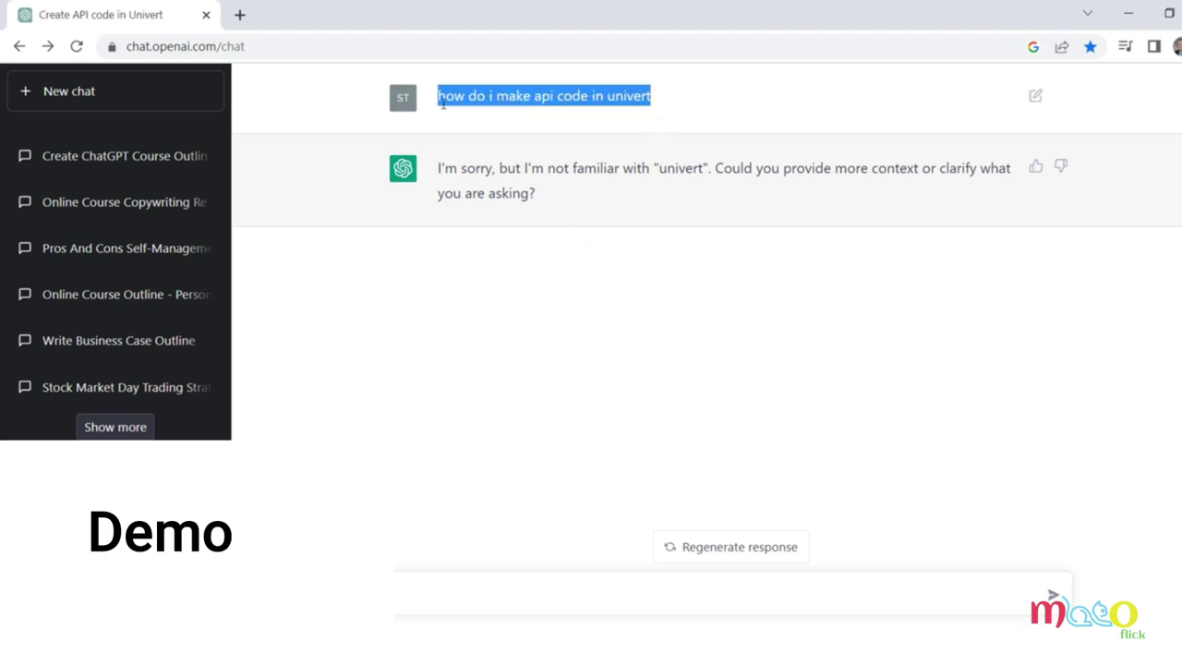
pyautogui.rightClick(475, 99)
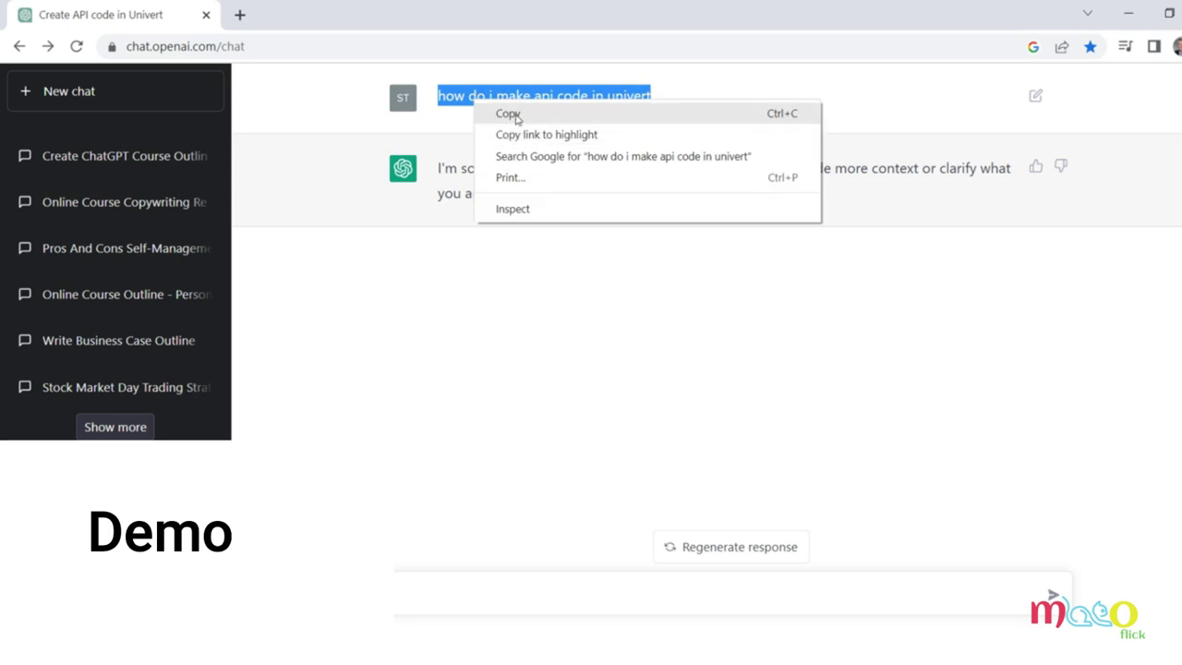
pyautogui.click(517, 114)
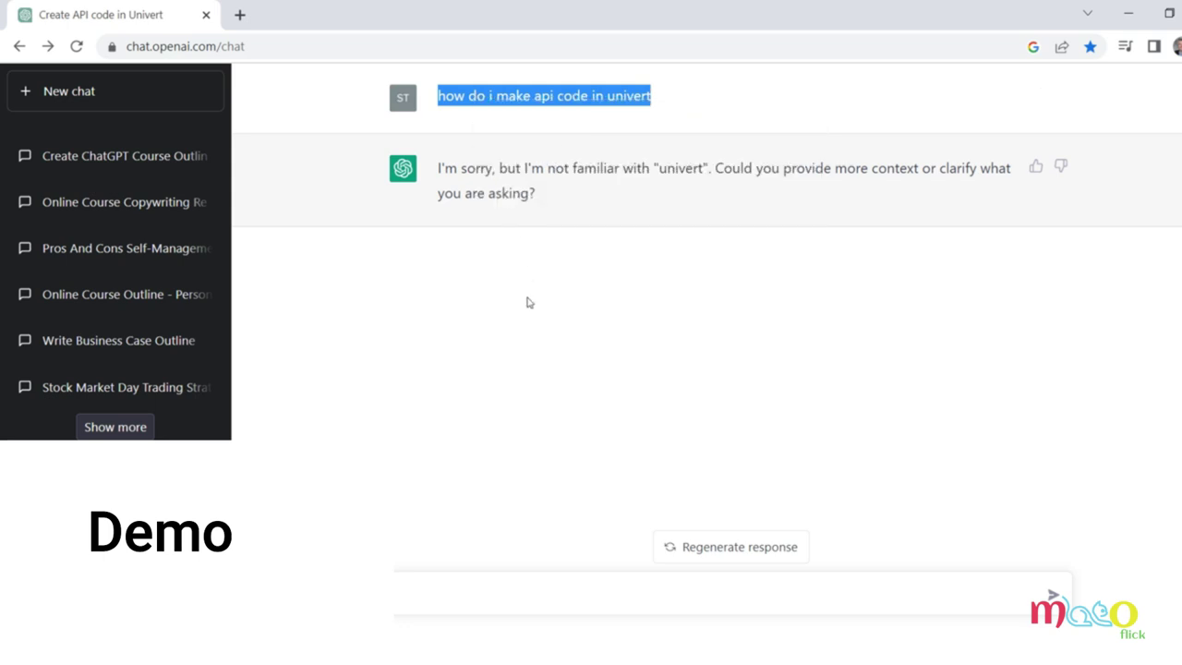
pyautogui.click(454, 597)
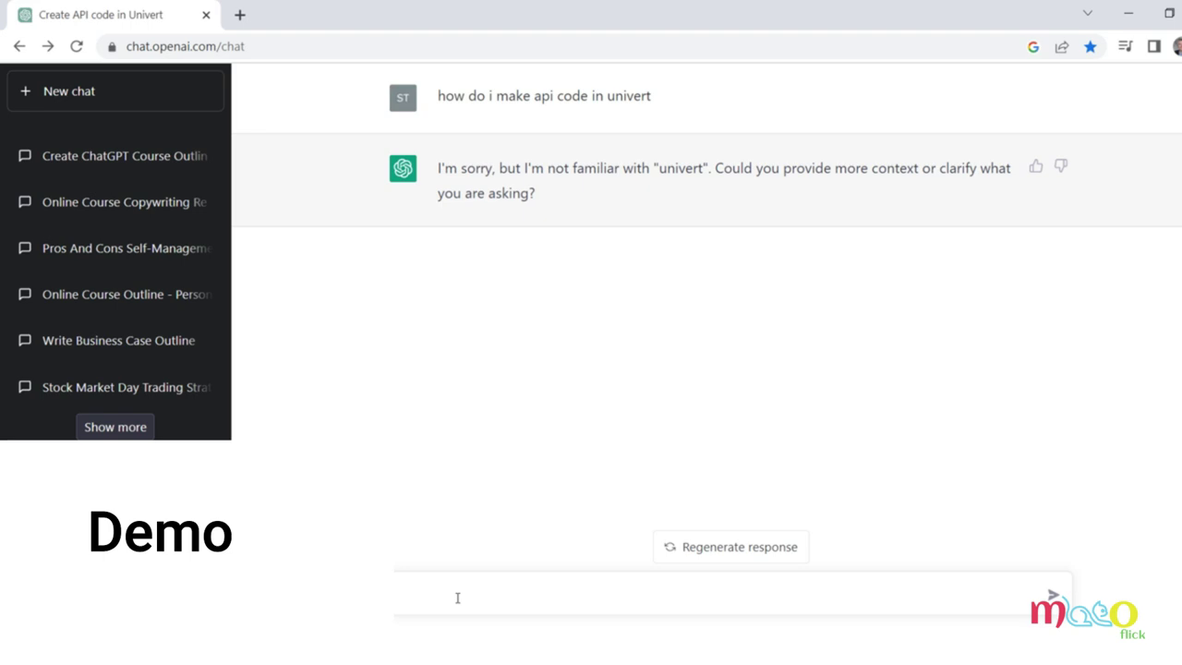
pyautogui.hotkey('ctrl', 'v')
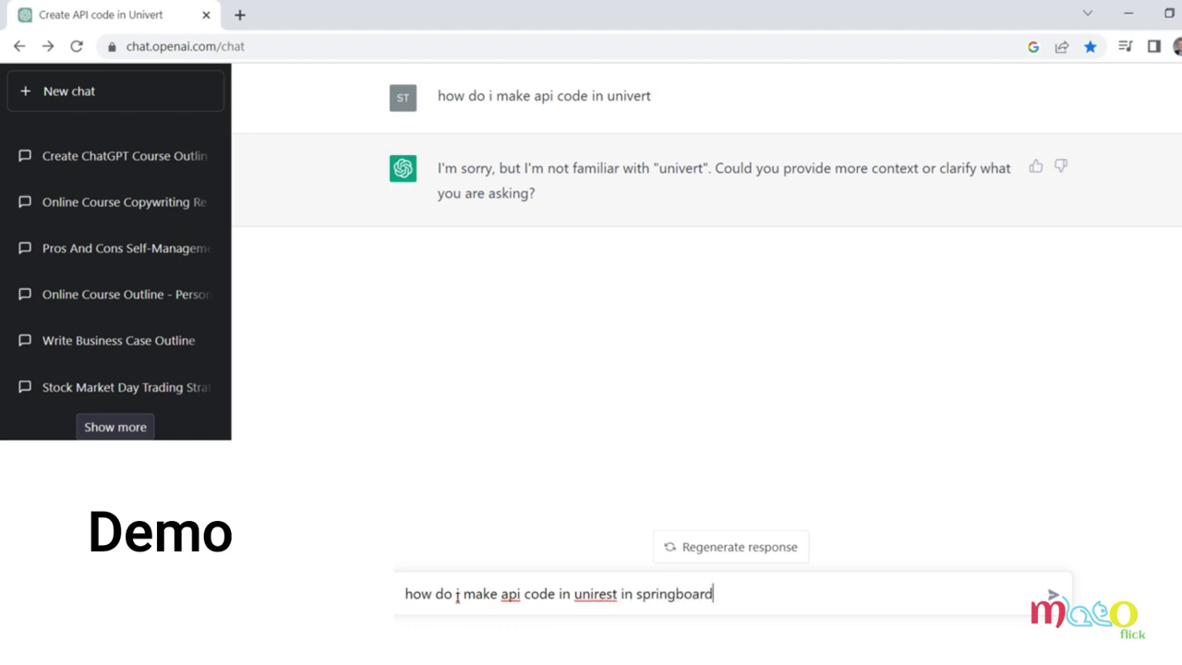
pyautogui.press('Return')
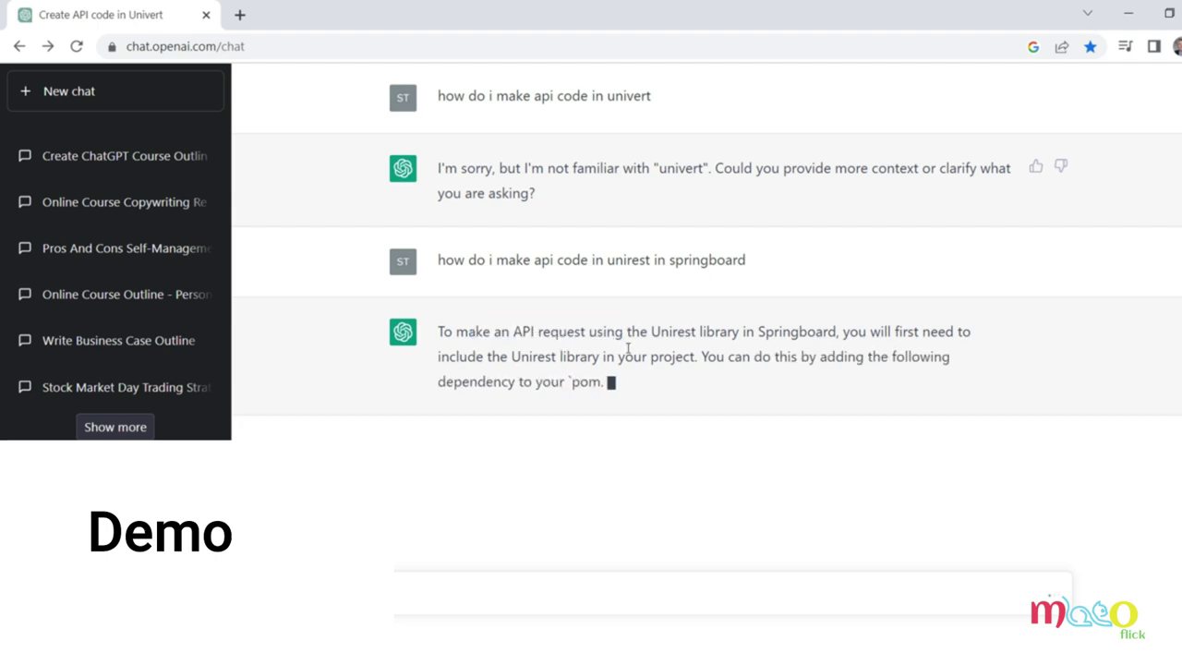
# - Review the answer on making API requests with Unirest and ask the follow-up "explain unirest in springboard"
pyautogui.moveTo(670, 351); pyautogui.dragTo(648, 338)
pyautogui.click(651, 295)
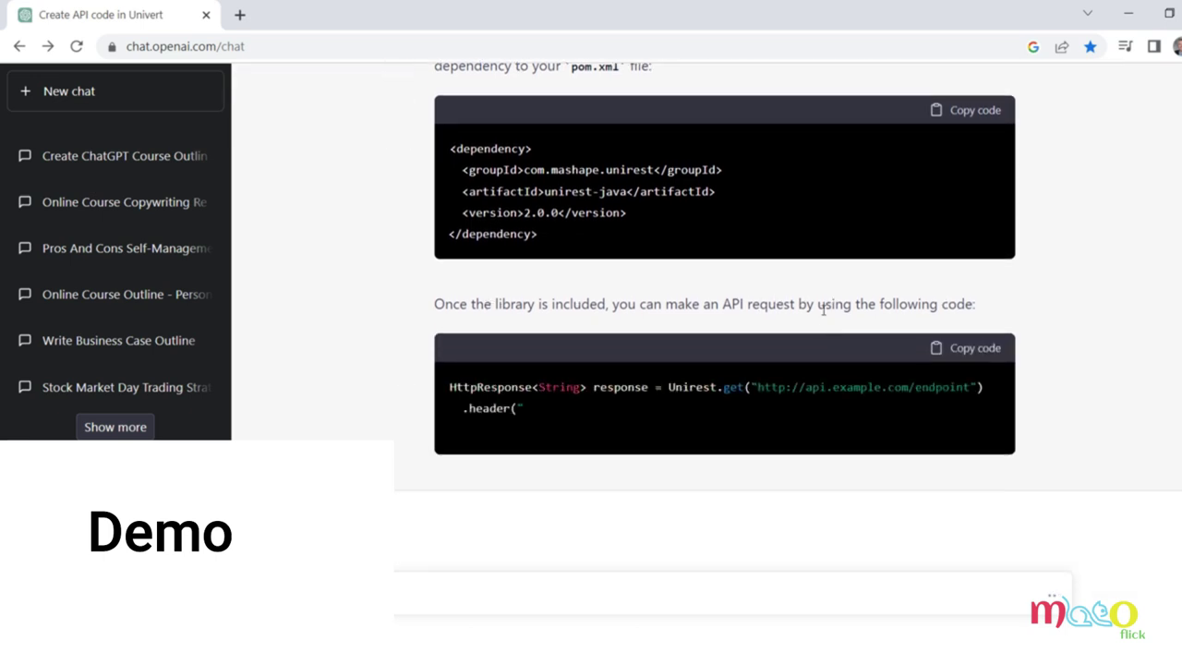
pyautogui.moveTo(718, 312); pyautogui.dragTo(977, 305)
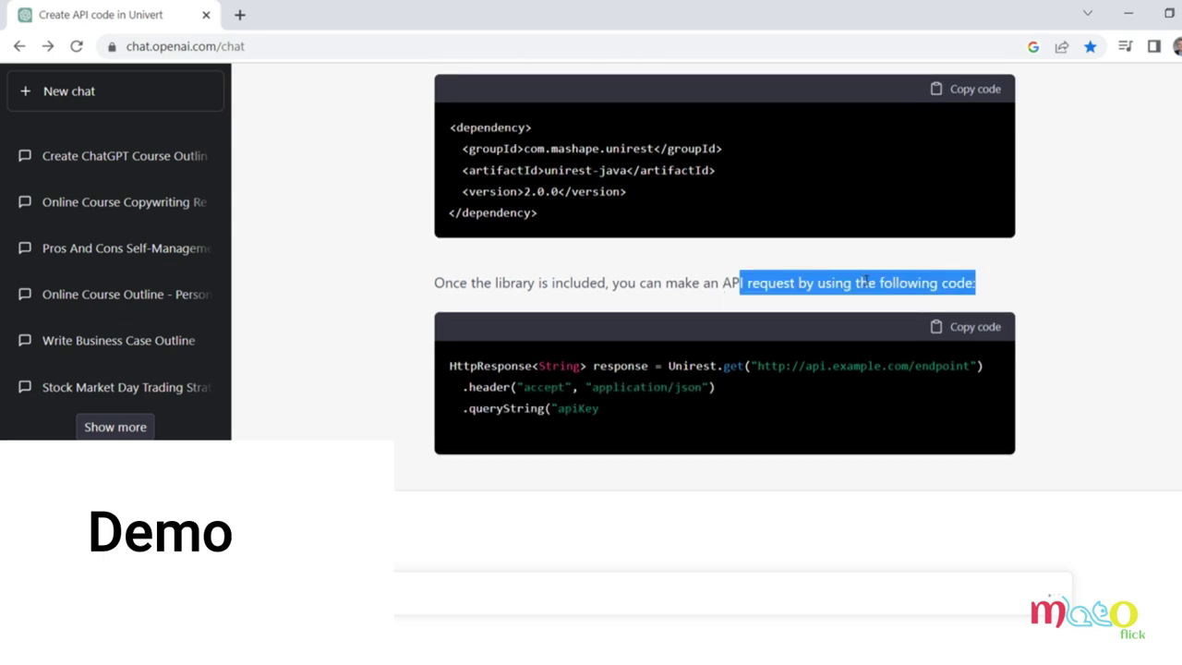
pyautogui.click(400, 388)
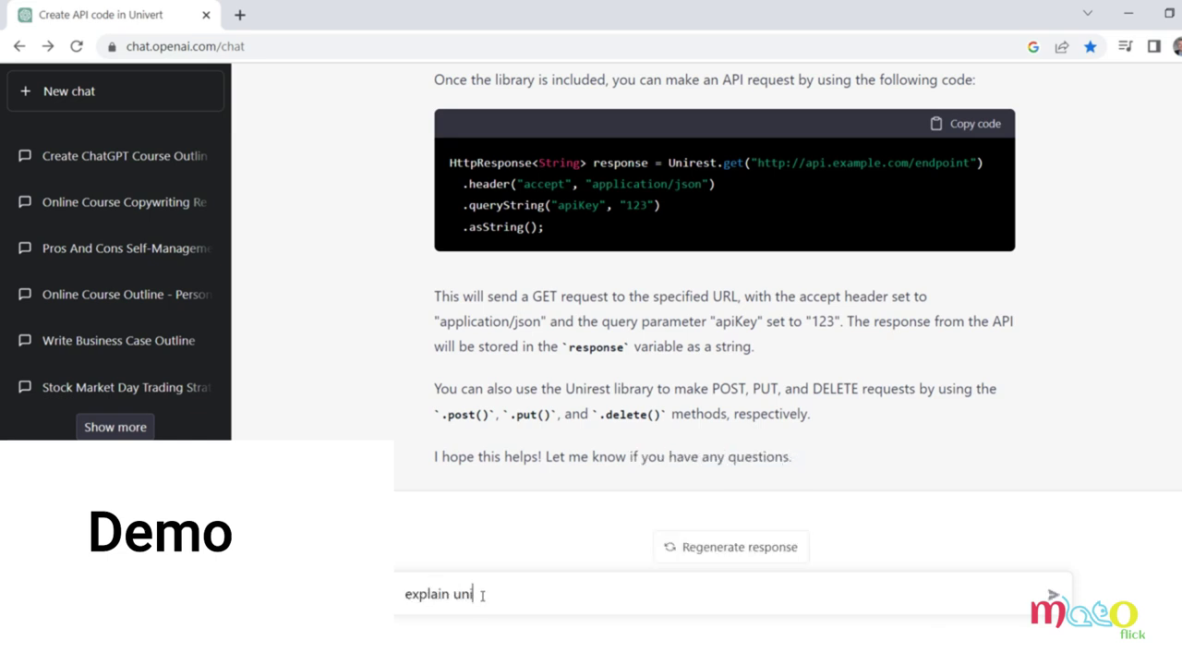
pyautogui.write('in springboard')
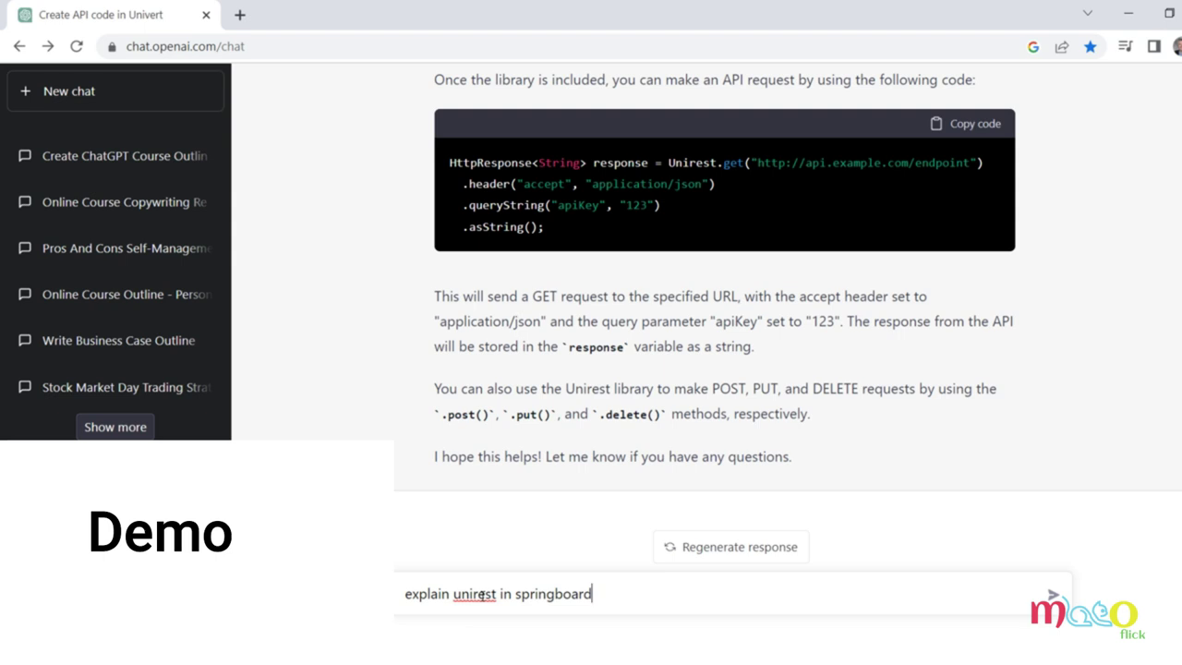
pyautogui.press('Return')
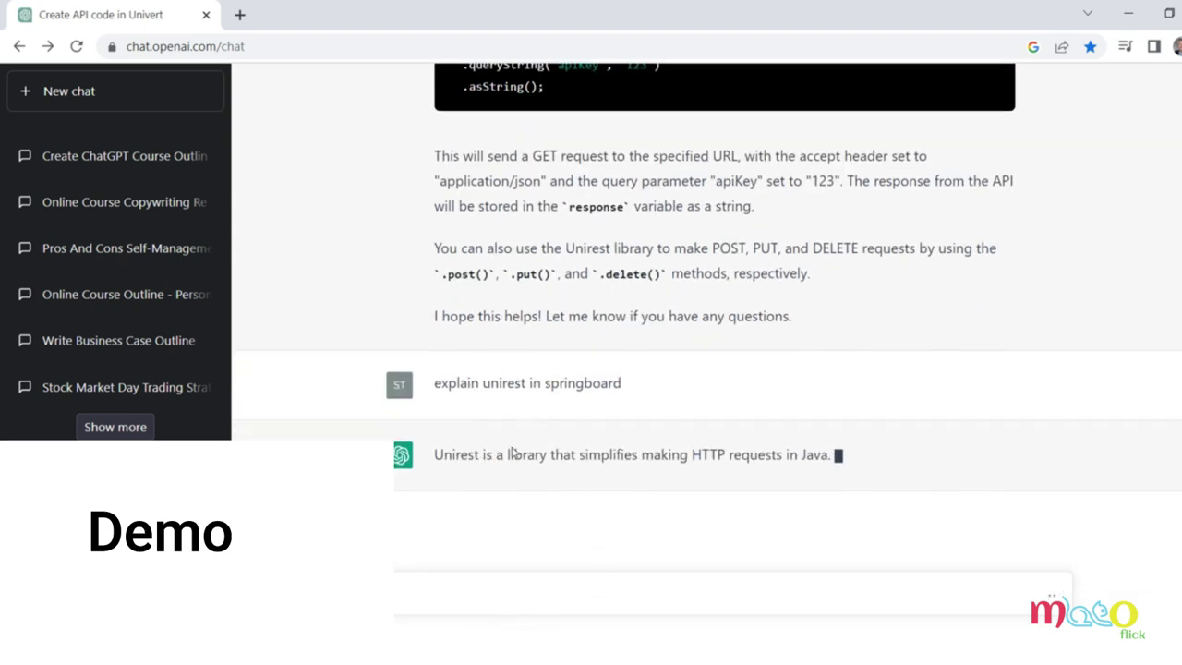
# - Read the explanation of Unirest in Springboard and copy its pom.xml dependency code
pyautogui.scroll(5, 425, 270)
pyautogui.scroll(-5, 422, 308)
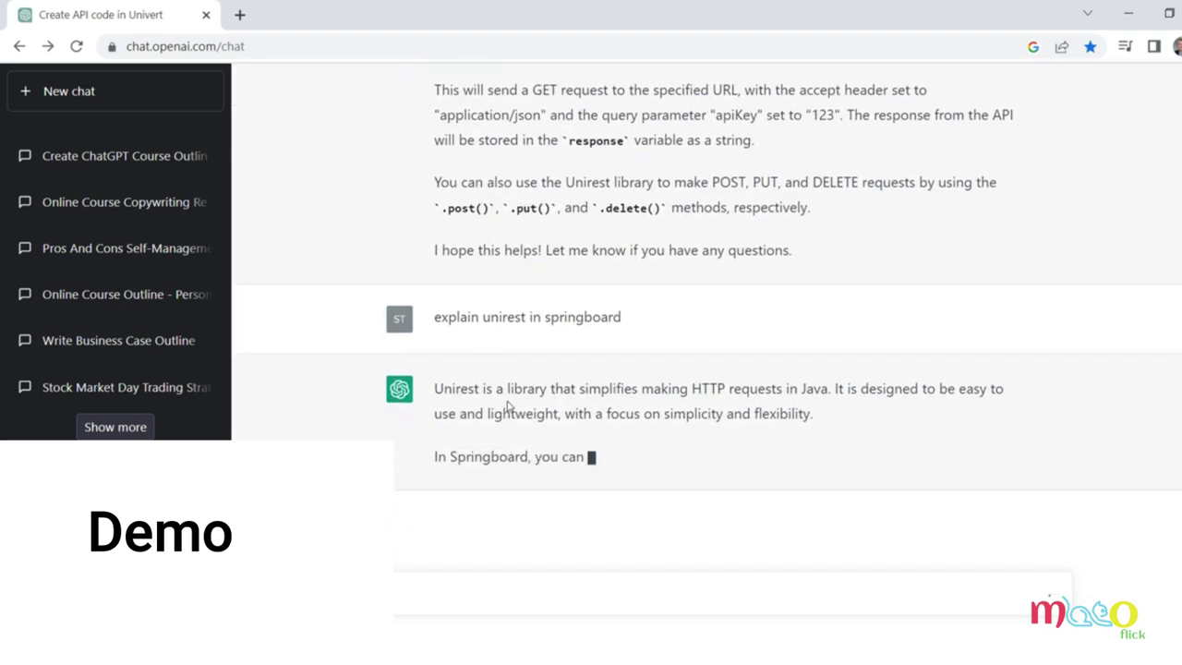
pyautogui.moveTo(511, 414); pyautogui.dragTo(646, 444)
pyautogui.click(646, 444)
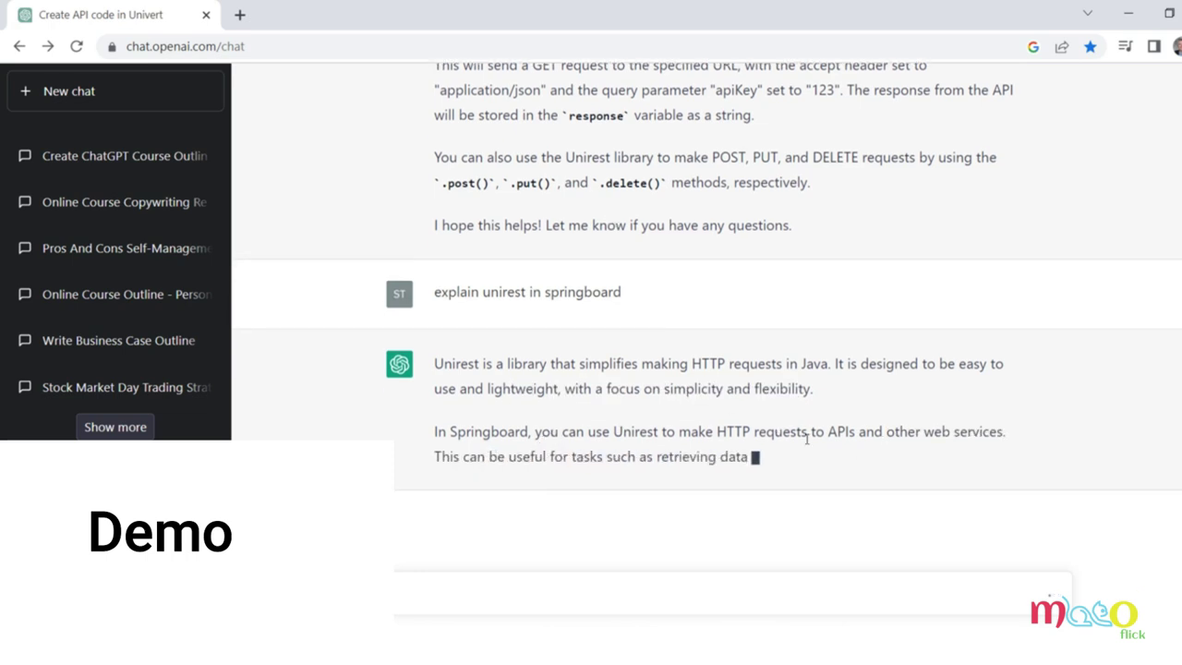
pyautogui.moveTo(784, 428); pyautogui.dragTo(941, 424)
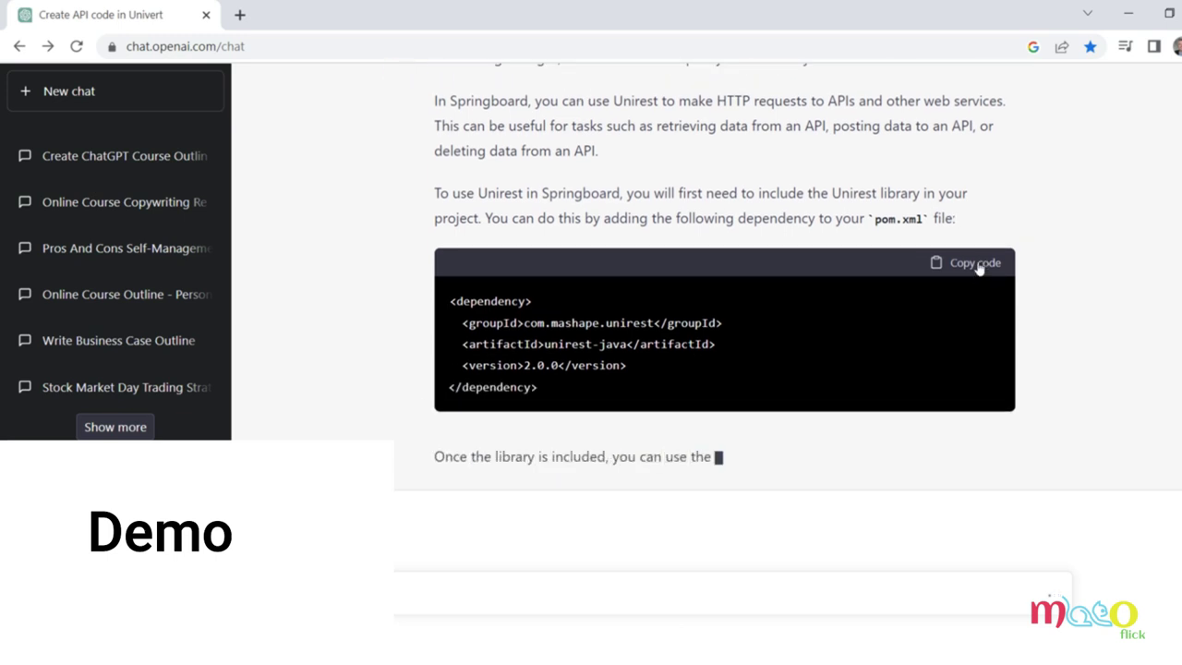
pyautogui.click(976, 264)
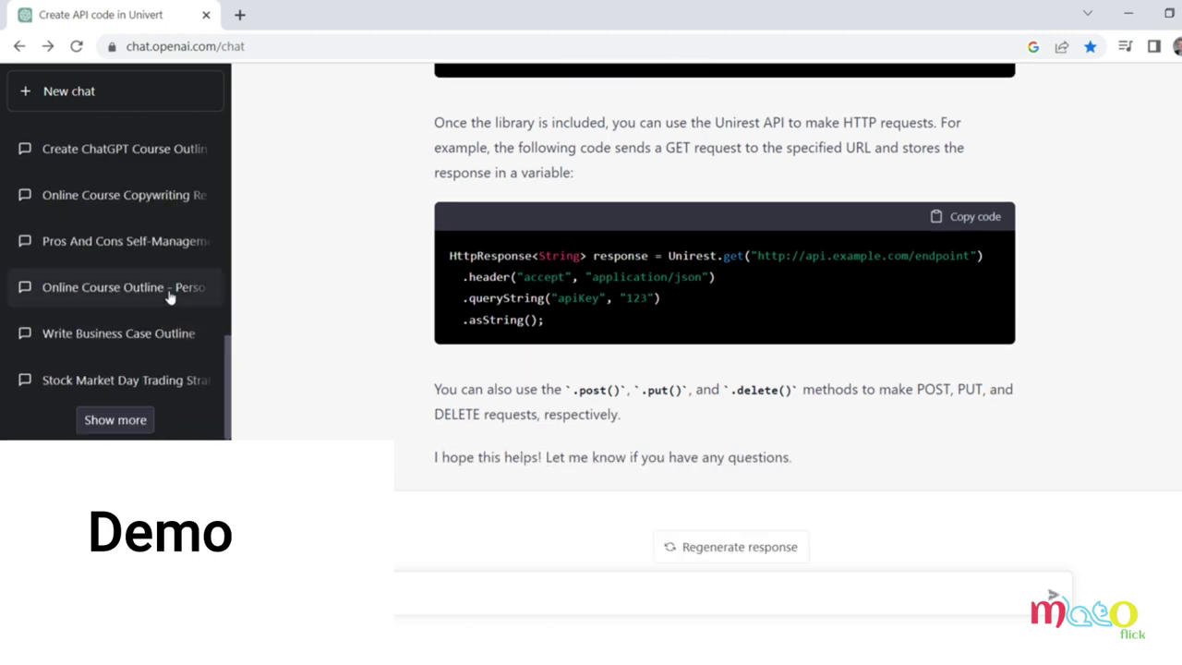
# - Open the earlier chat "Debug Code Requested" and review the debugging request and the reply to it
pyautogui.scroll(1, 164, 255)
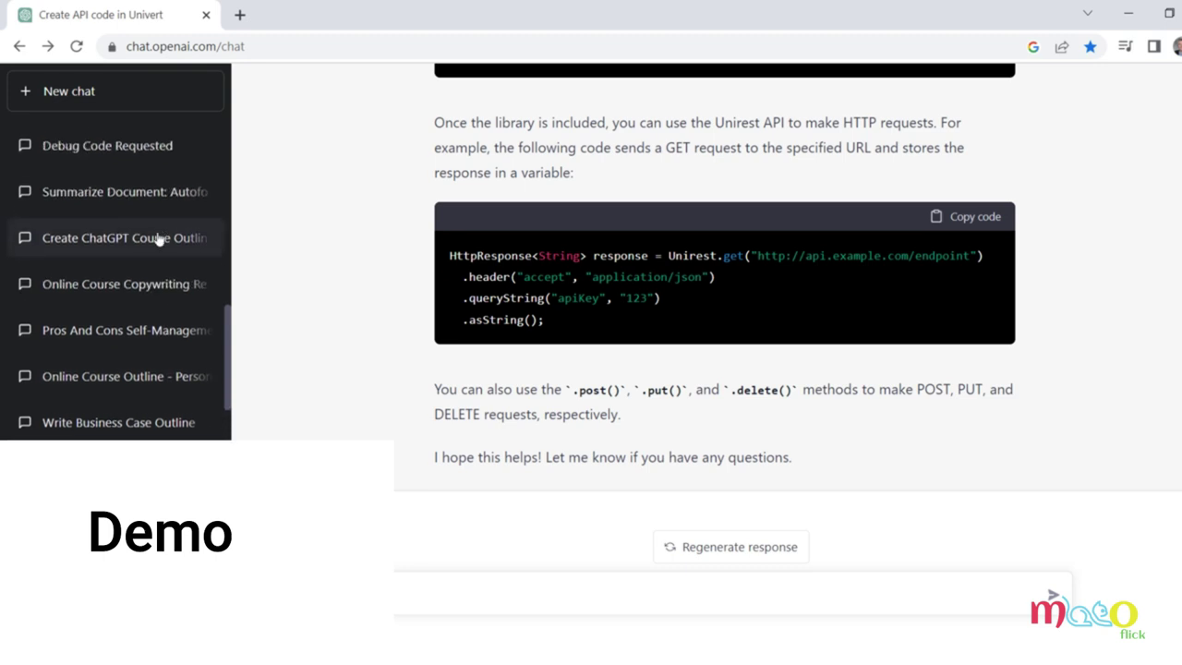
pyautogui.click(136, 149)
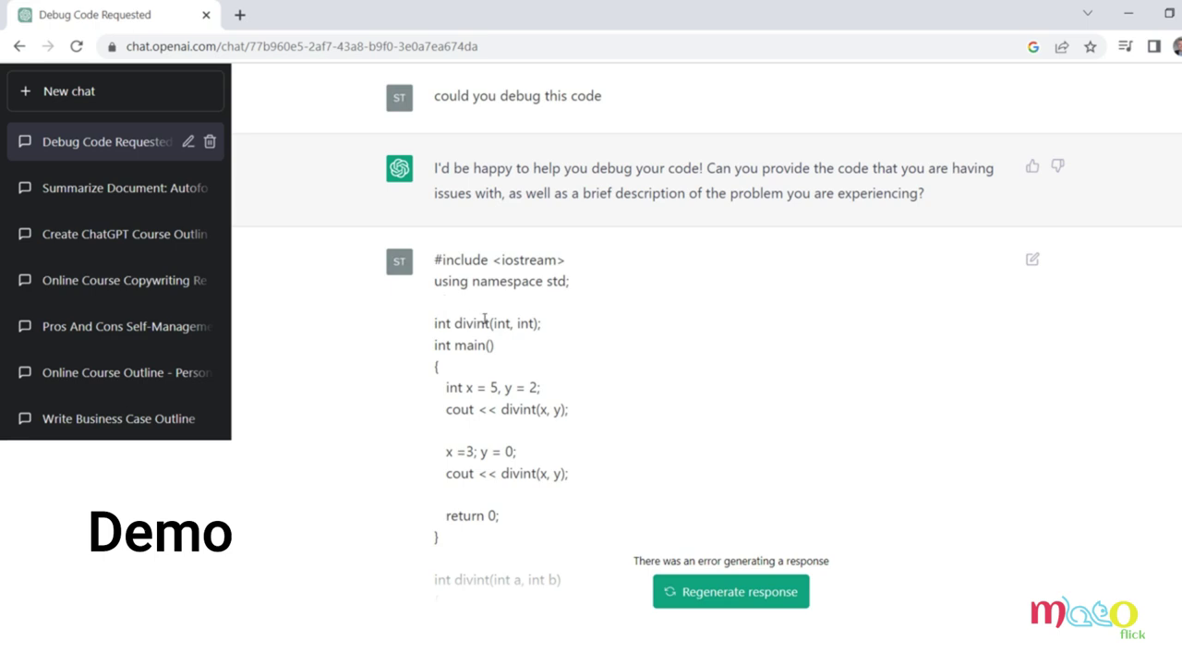
pyautogui.moveTo(455, 102); pyautogui.dragTo(670, 93)
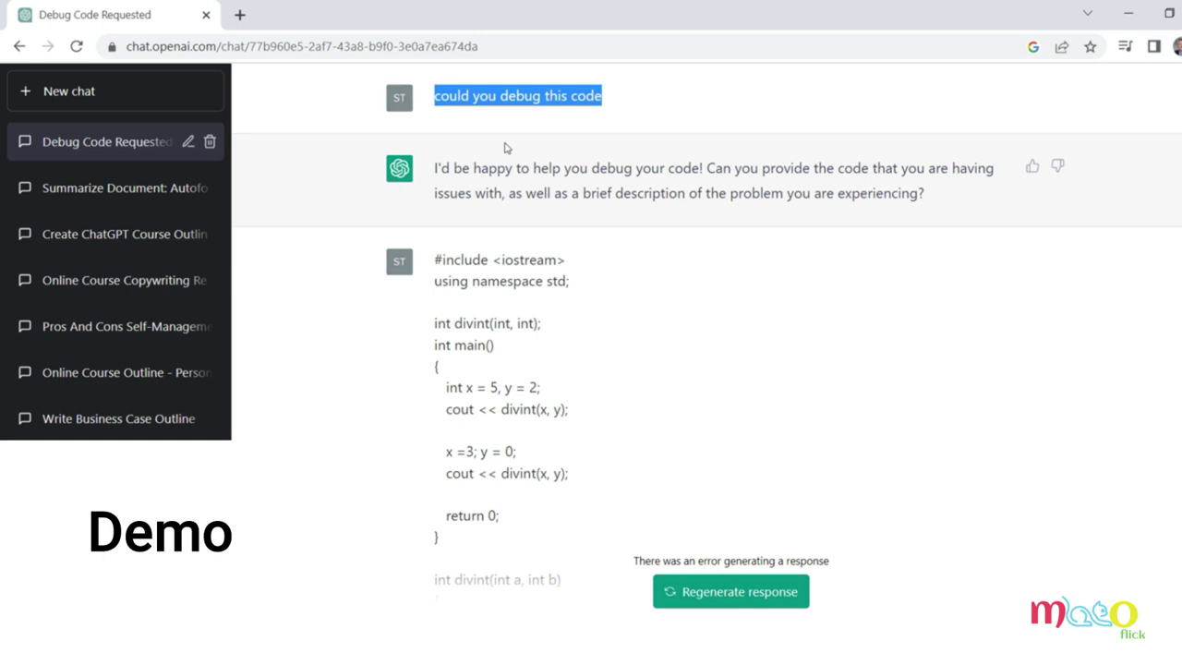
pyautogui.moveTo(471, 195); pyautogui.dragTo(671, 167)
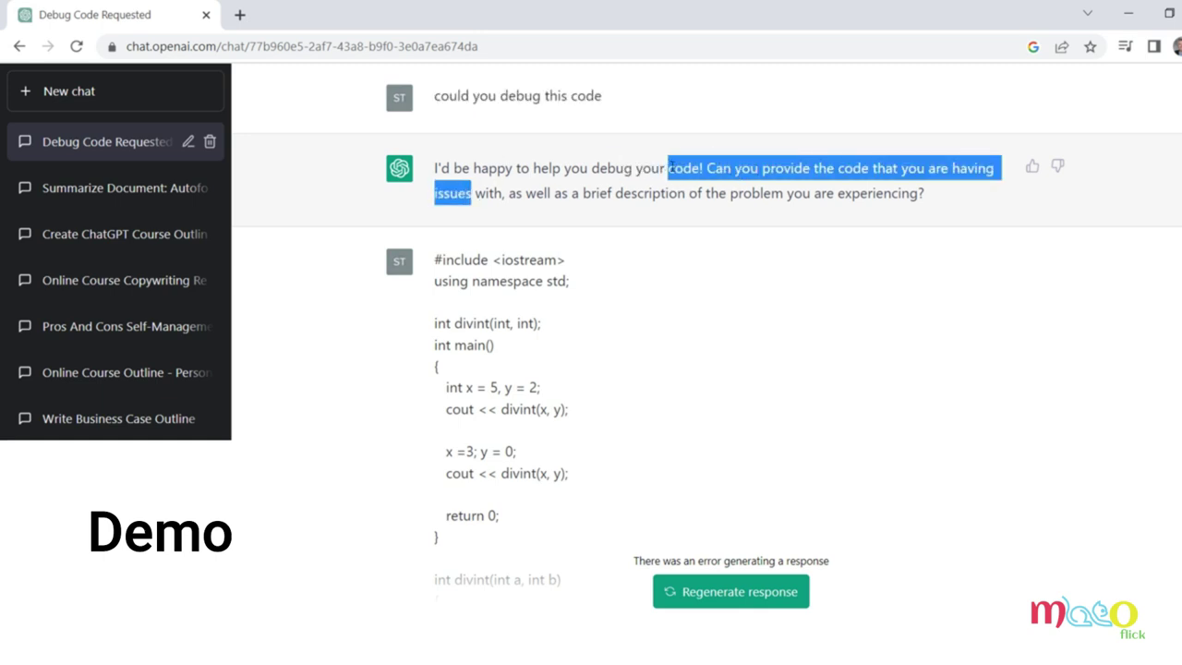
pyautogui.click(787, 214)
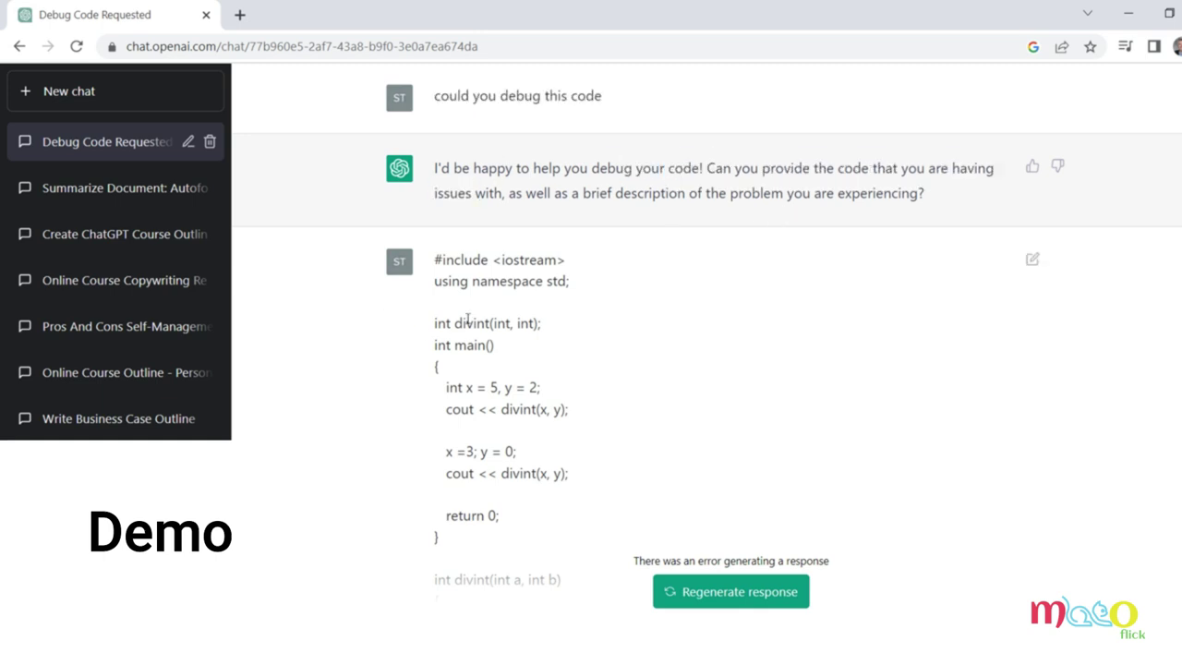
# - Copy the complete C++ code with the divint function, from "#include <iostream>" to "return a / b;"
pyautogui.moveTo(518, 523); pyautogui.dragTo(432, 293)
pyautogui.scroll(-1, 358, 419)
pyautogui.scroll(1, 365, 434)
pyautogui.scroll(-2, 365, 434)
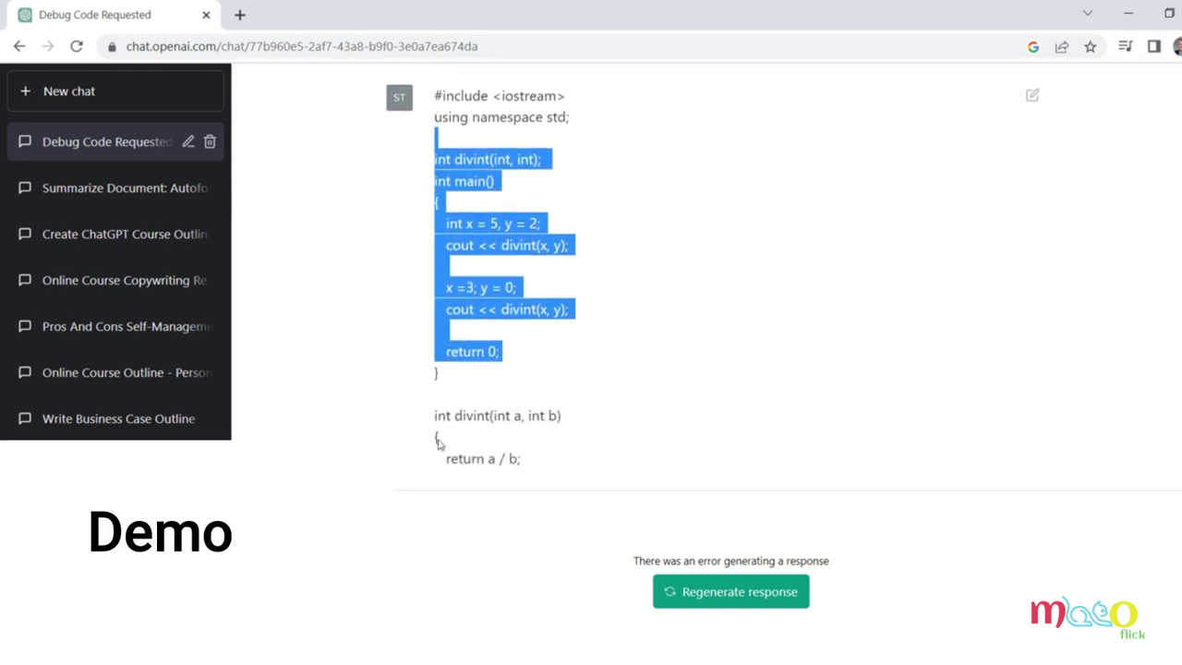
pyautogui.scroll(1, 544, 452)
pyautogui.scroll(-1, 535, 476)
pyautogui.moveTo(537, 473); pyautogui.dragTo(446, 160)
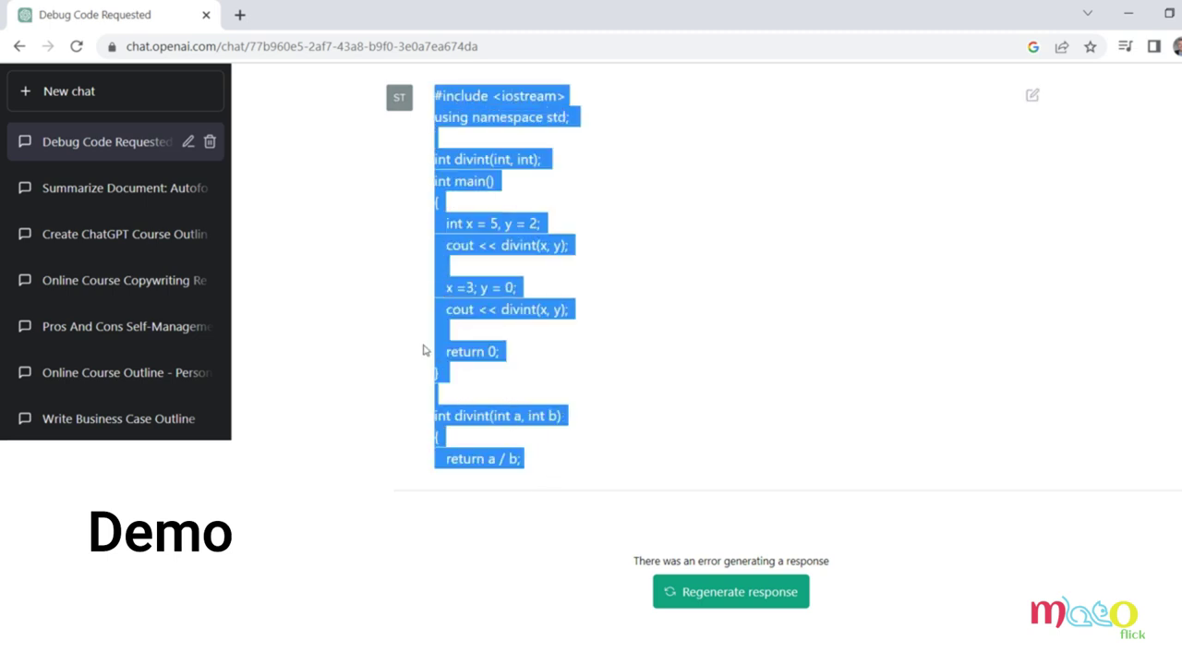
pyautogui.scroll(2, 369, 383)
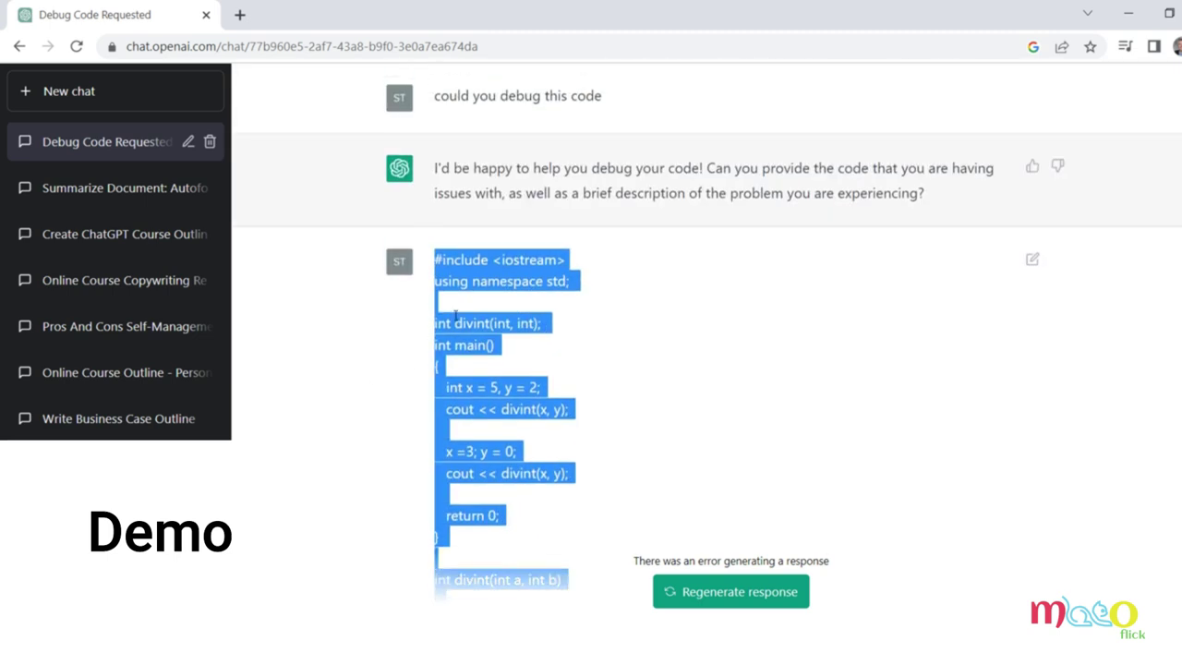
pyautogui.rightClick(485, 274)
pyautogui.click(506, 284)
pyautogui.scroll(-2, 372, 369)
pyautogui.click(450, 608)
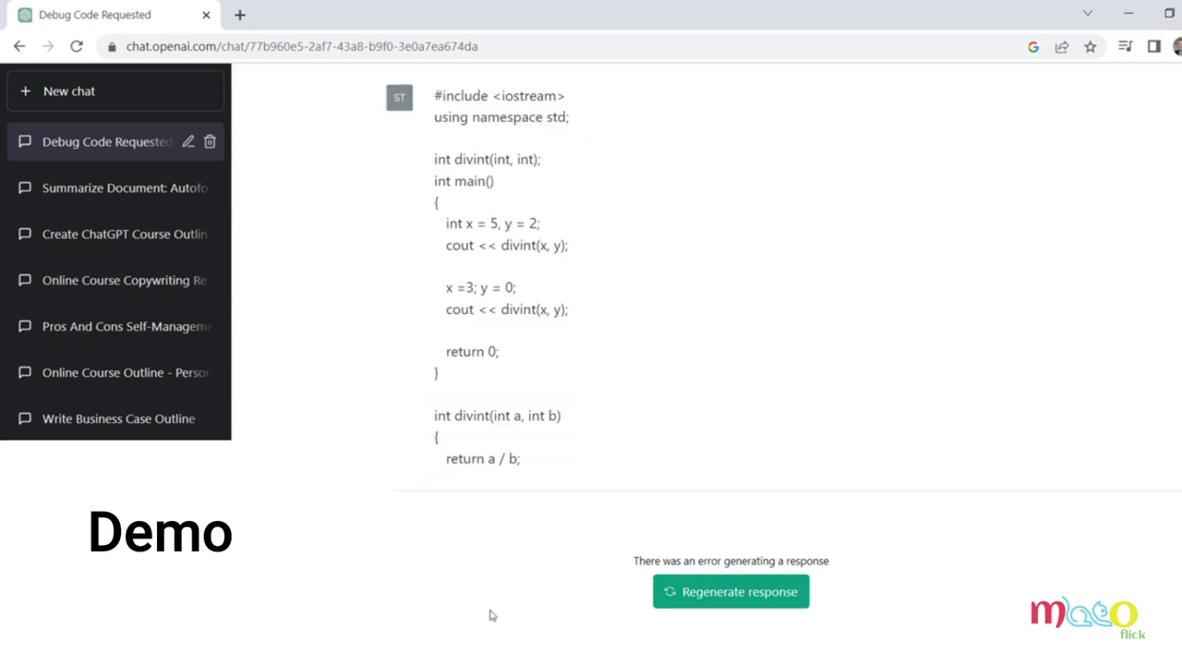
# - Start a new chat and send "could you debug this code" together with the copied C++ code
pyautogui.click(87, 107)
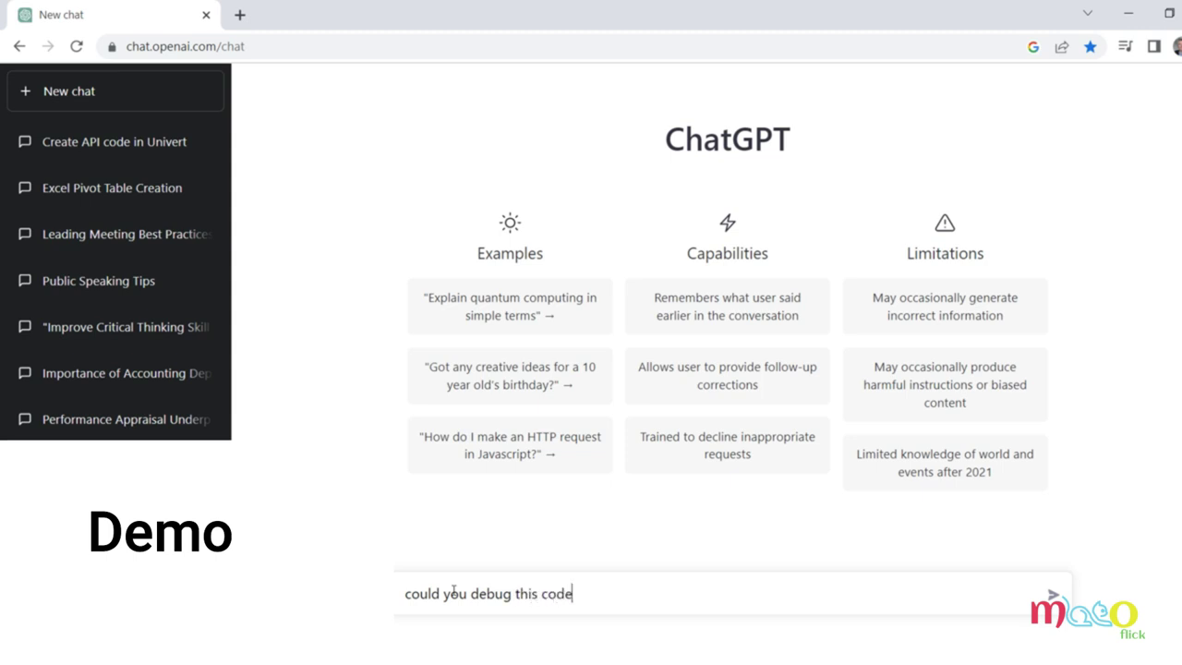
pyautogui.hotkey('ctrl', 'v')
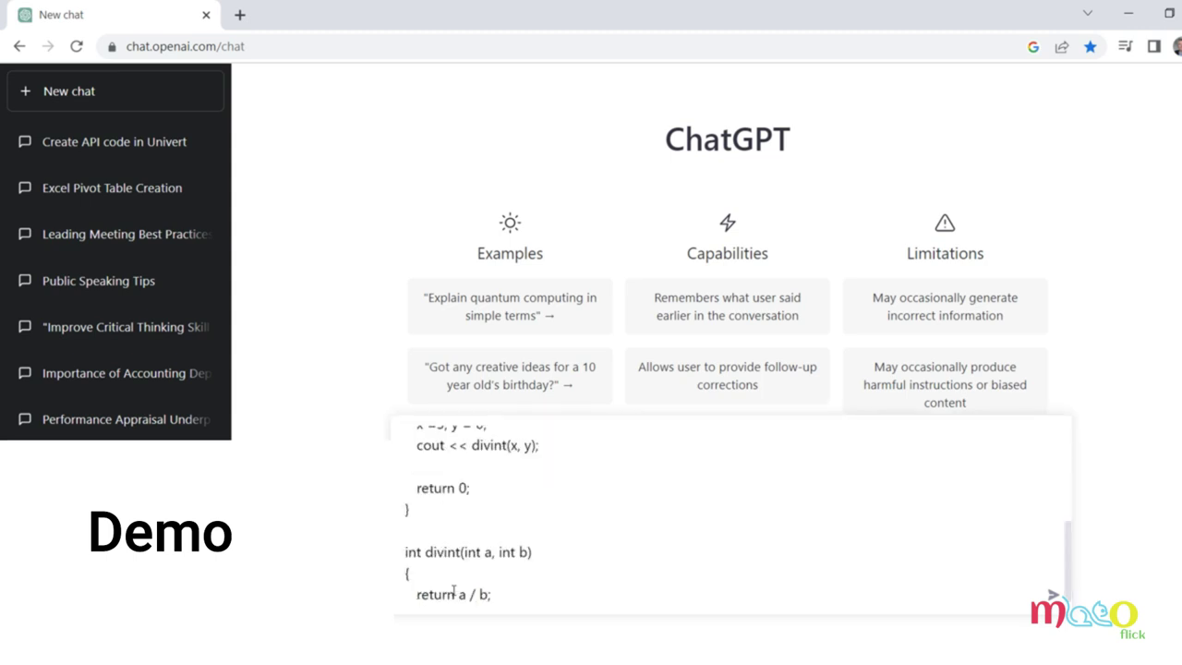
pyautogui.press('Return')
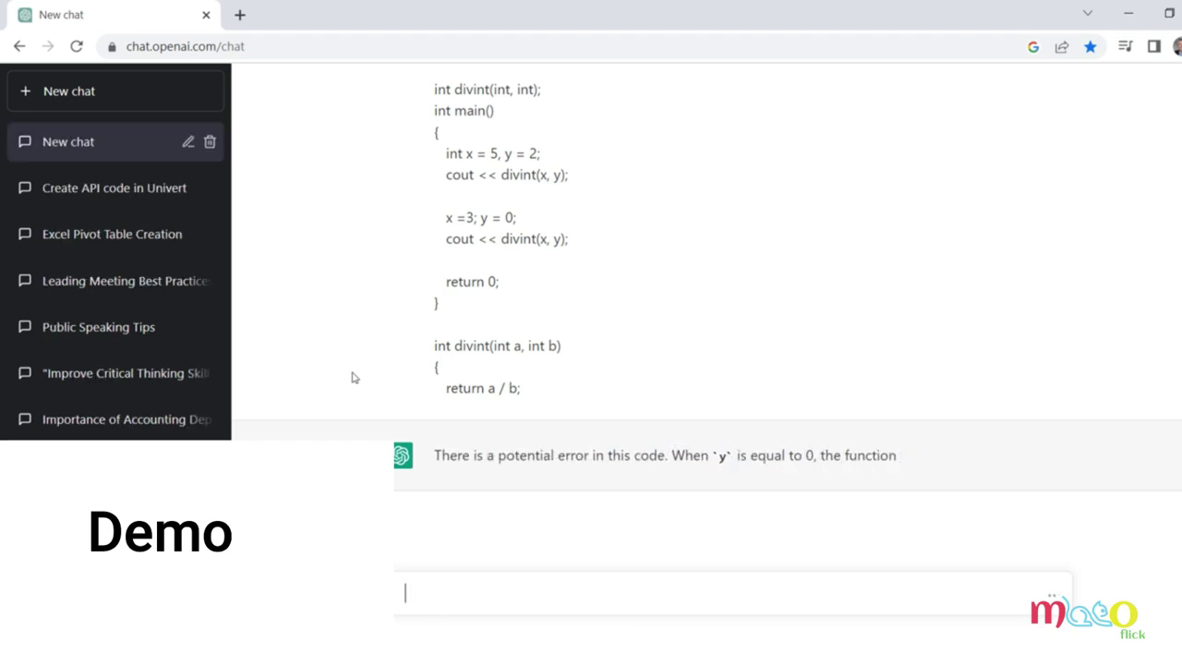
# - Read the debugging answer, covering the potential error, the suggested check and the modified divint function
pyautogui.moveTo(498, 431); pyautogui.dragTo(651, 418)
pyautogui.moveTo(709, 389); pyautogui.dragTo(818, 392)
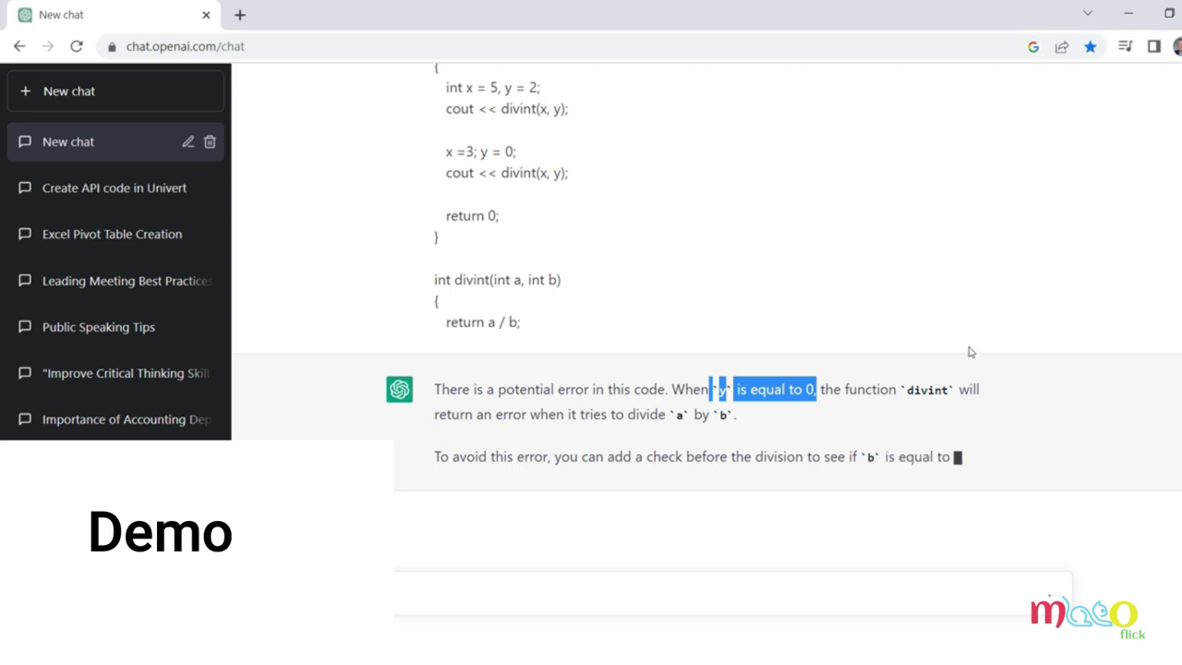
pyautogui.scroll(2, 554, 323)
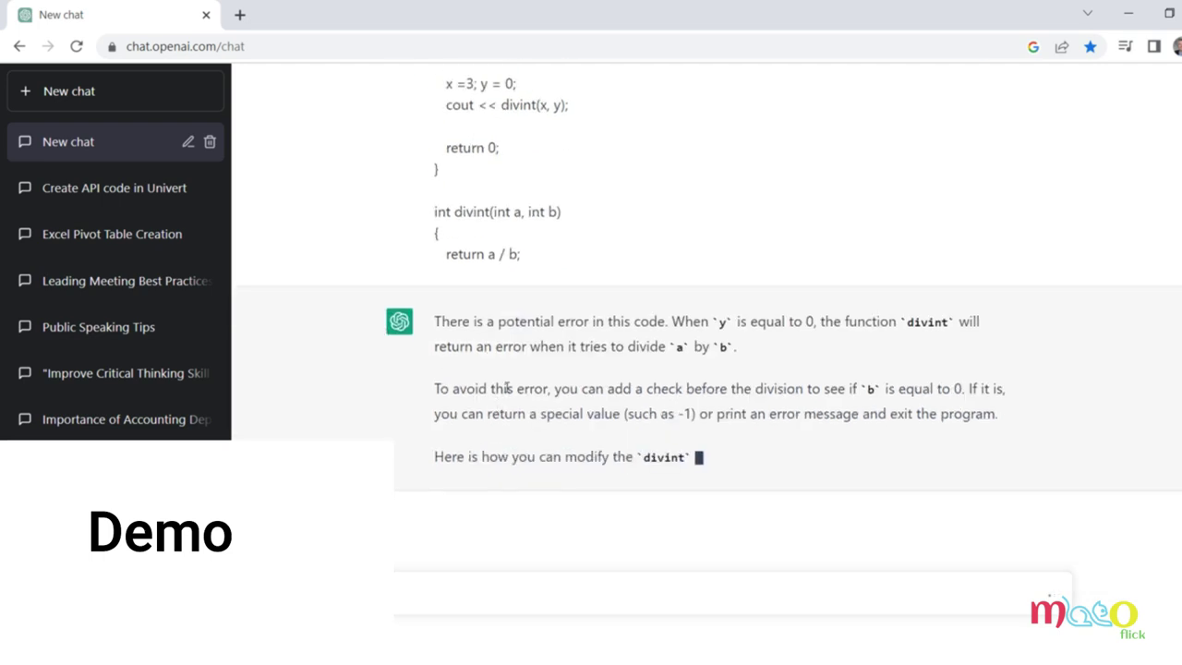
pyautogui.moveTo(533, 387); pyautogui.dragTo(726, 387)
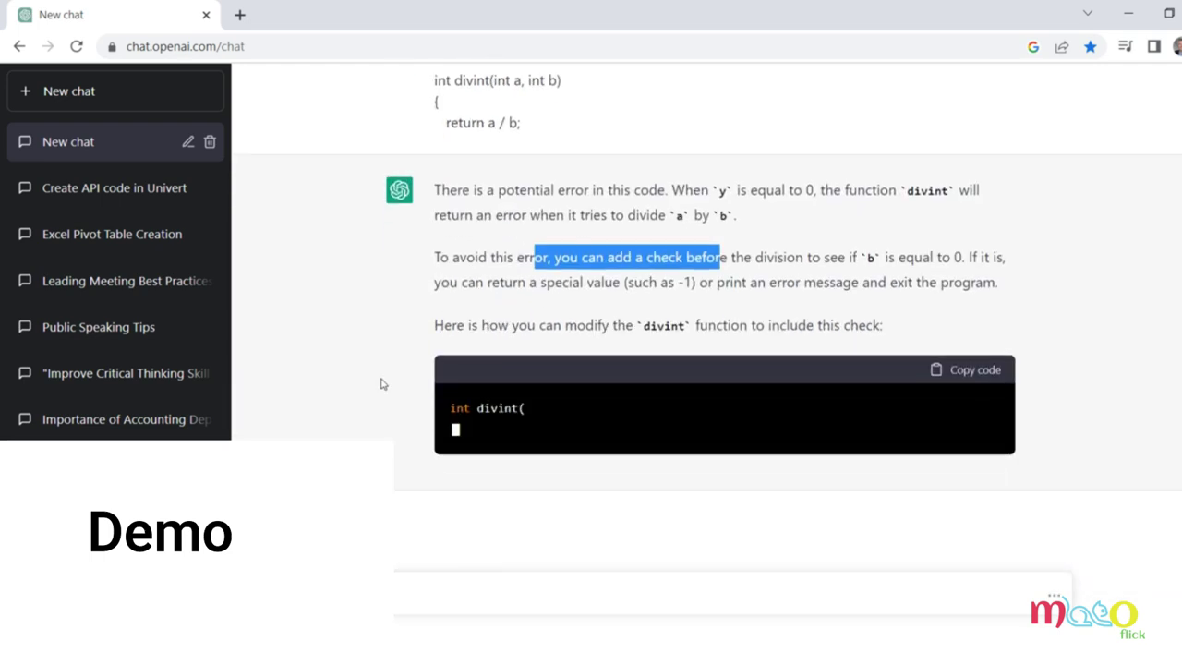
pyautogui.moveTo(635, 324); pyautogui.dragTo(879, 281)
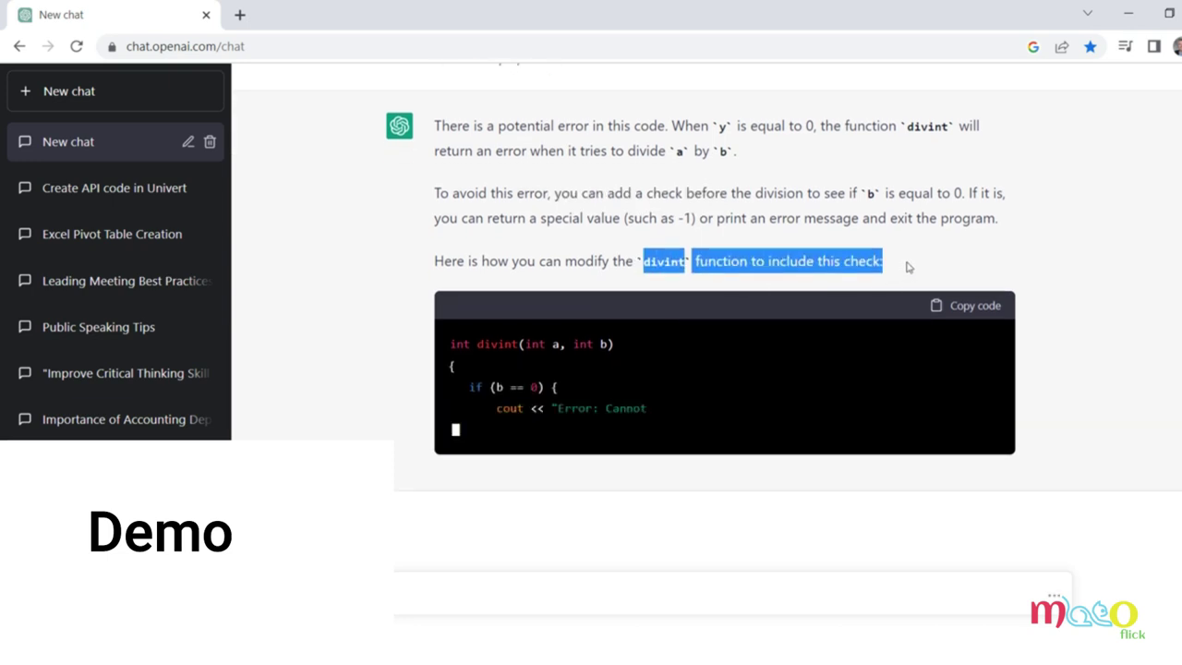
pyautogui.click(460, 258)
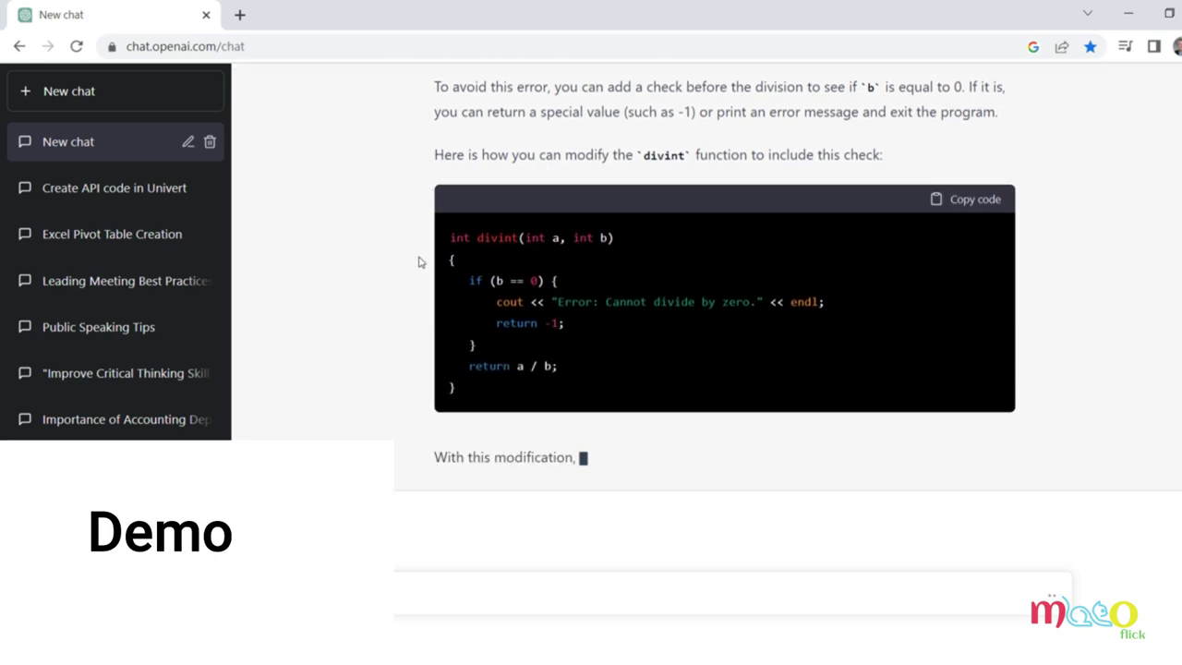
# - Copy the modified divint function code, with the check for b equal to 0, from the debugging answer
pyautogui.scroll(10, 499, 222)
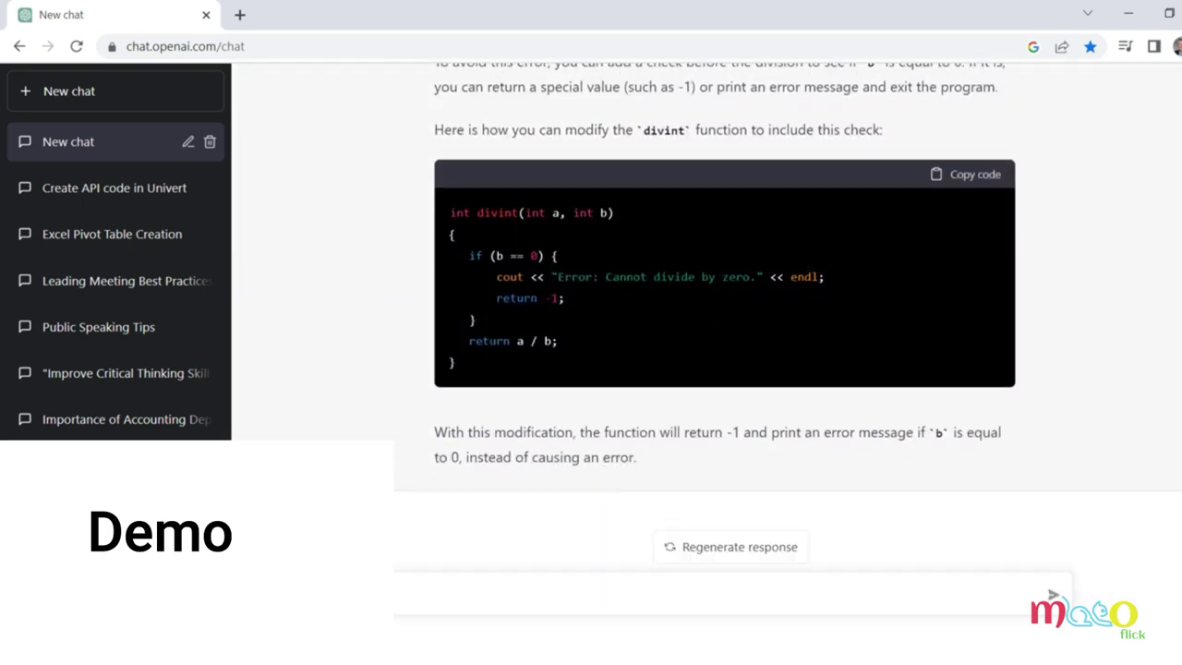
pyautogui.click(964, 175)
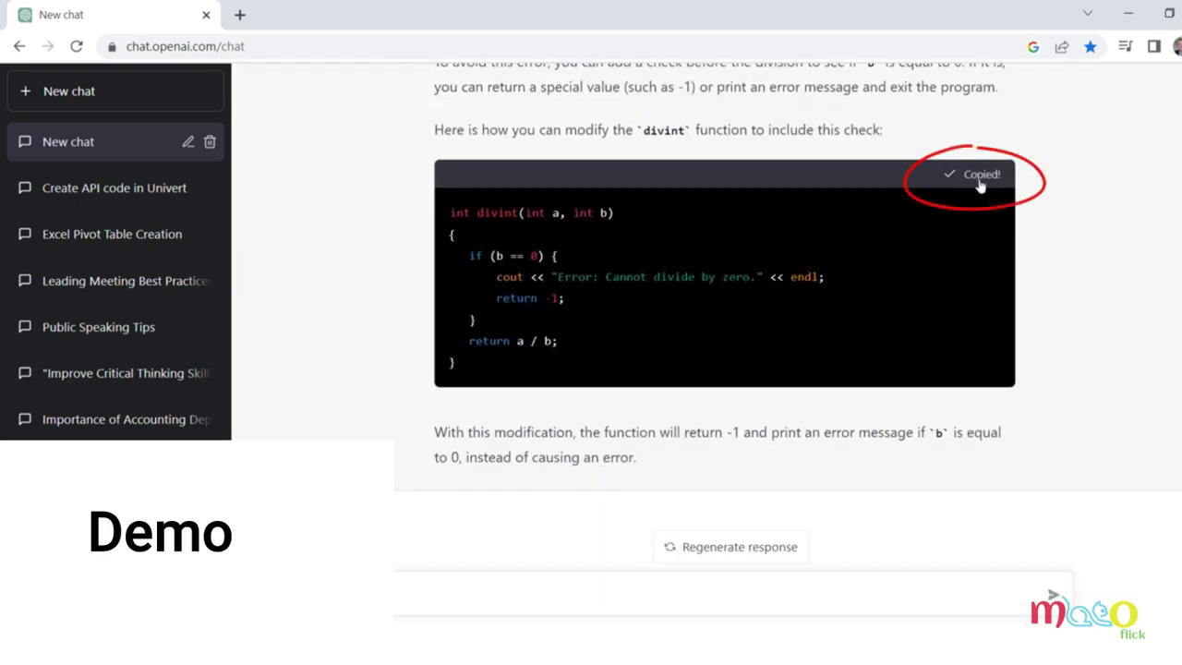
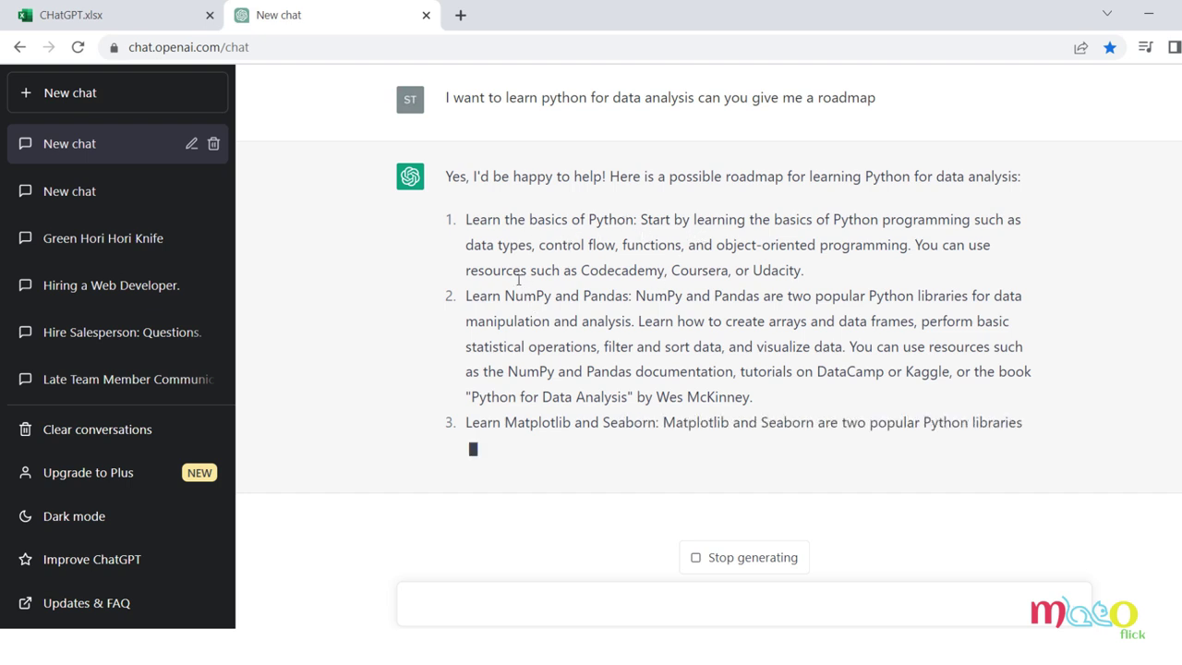
# - Stop the Python data analysis roadmap reply and send the follow-up "bullet point out the above"
pyautogui.moveTo(511, 277); pyautogui.dragTo(611, 277)
pyautogui.moveTo(461, 403); pyautogui.dragTo(604, 403)
pyautogui.click(535, 205)
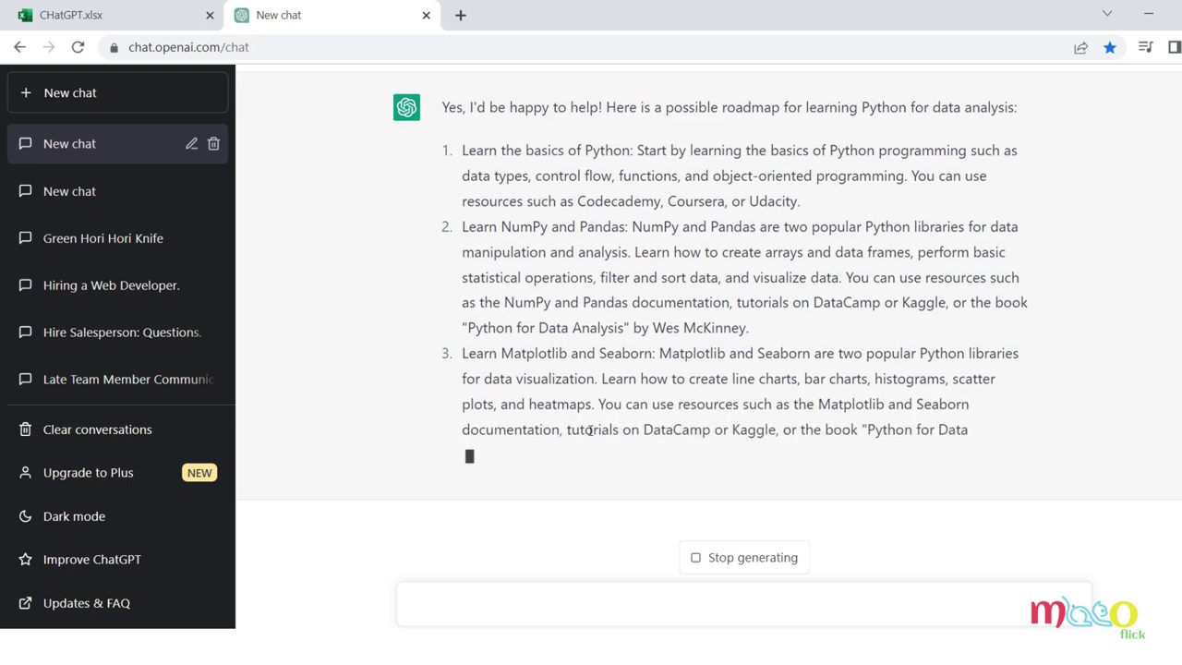
pyautogui.click(771, 559)
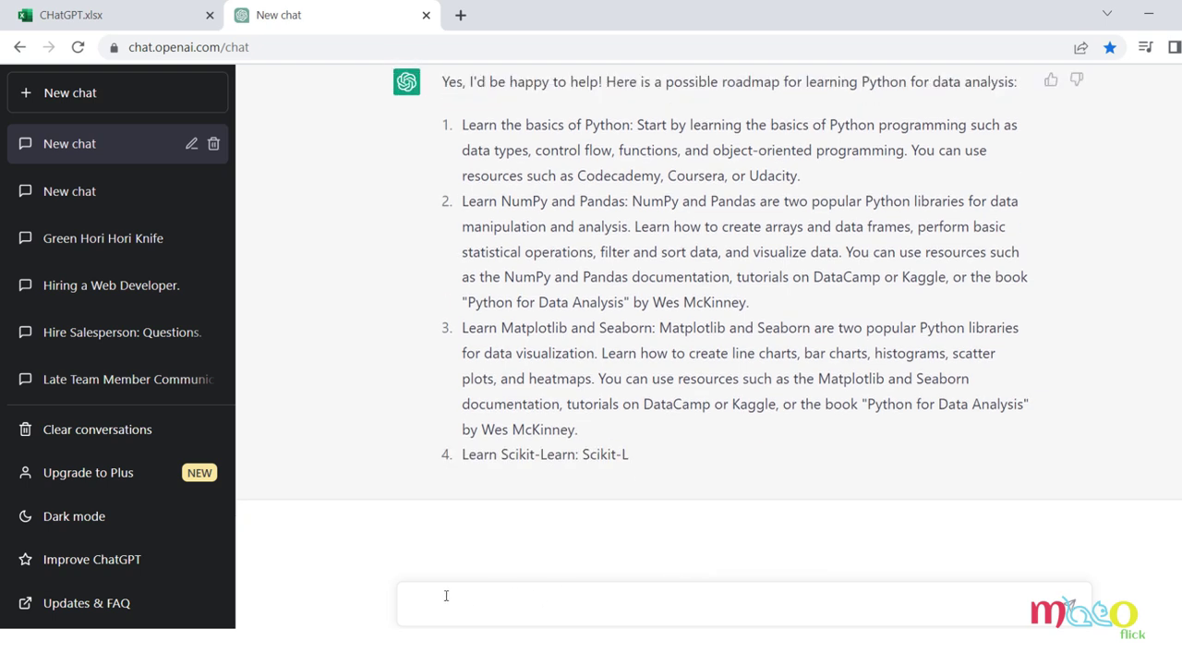
pyautogui.write('bullet')
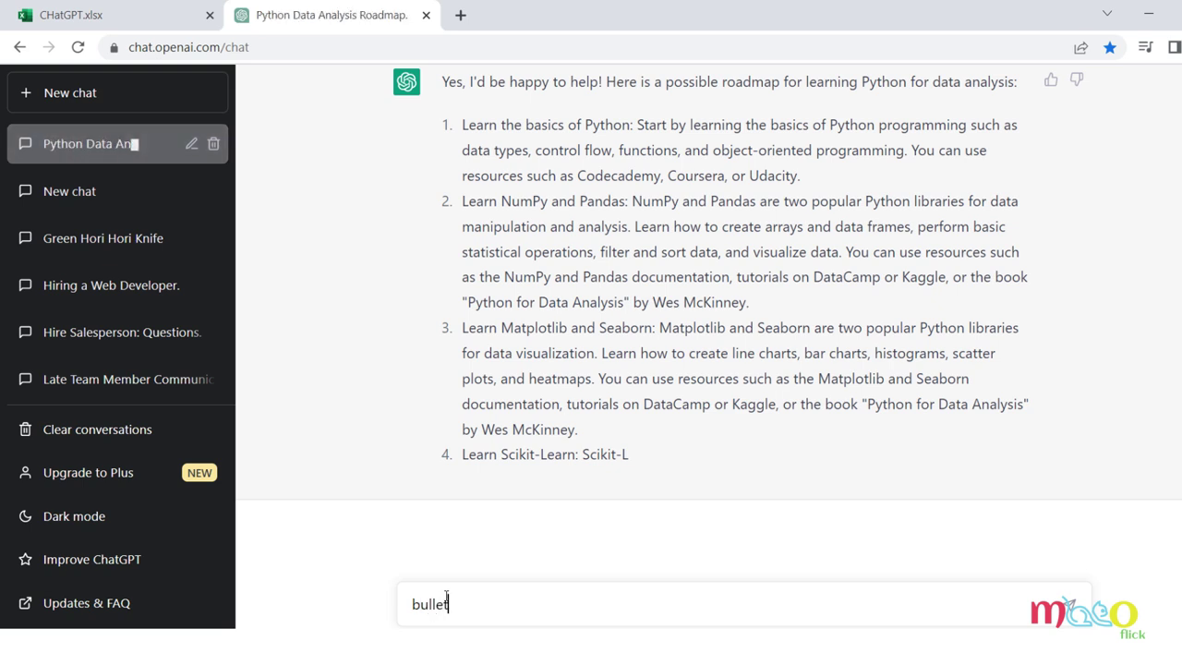
pyautogui.write(' point out the above')
pyautogui.press('Return')
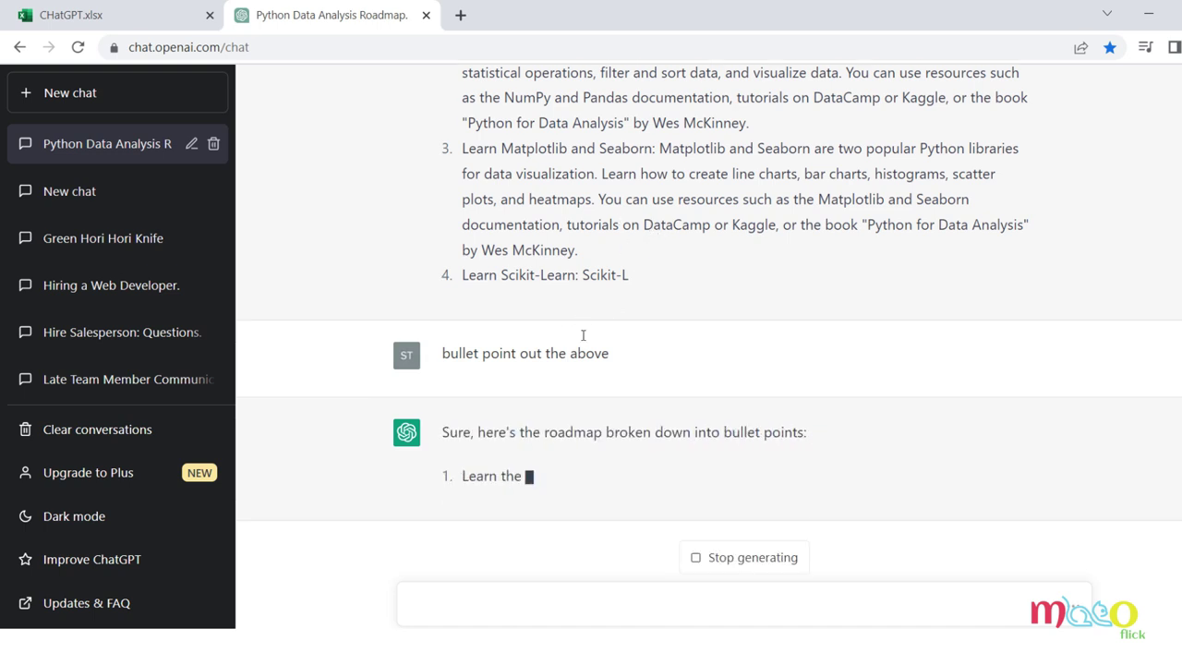
# - Compare the bulleted roadmap reply with the original request and the first roadmap answer
pyautogui.scroll(3, 538, 342)
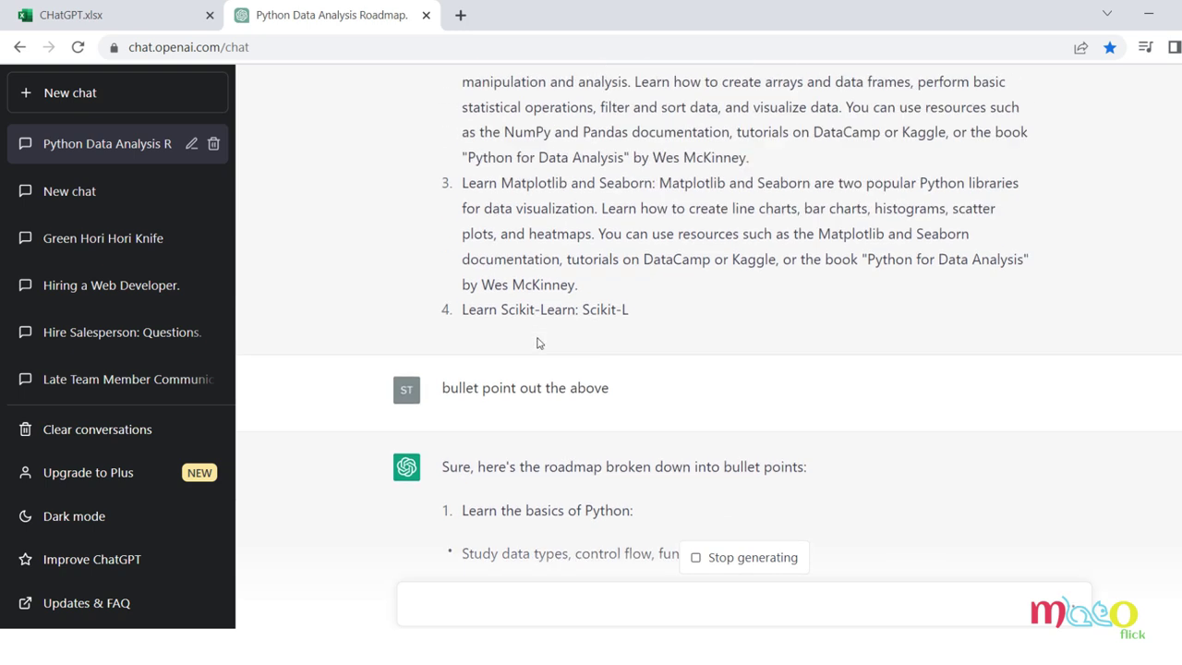
pyautogui.scroll(-3, 500, 358)
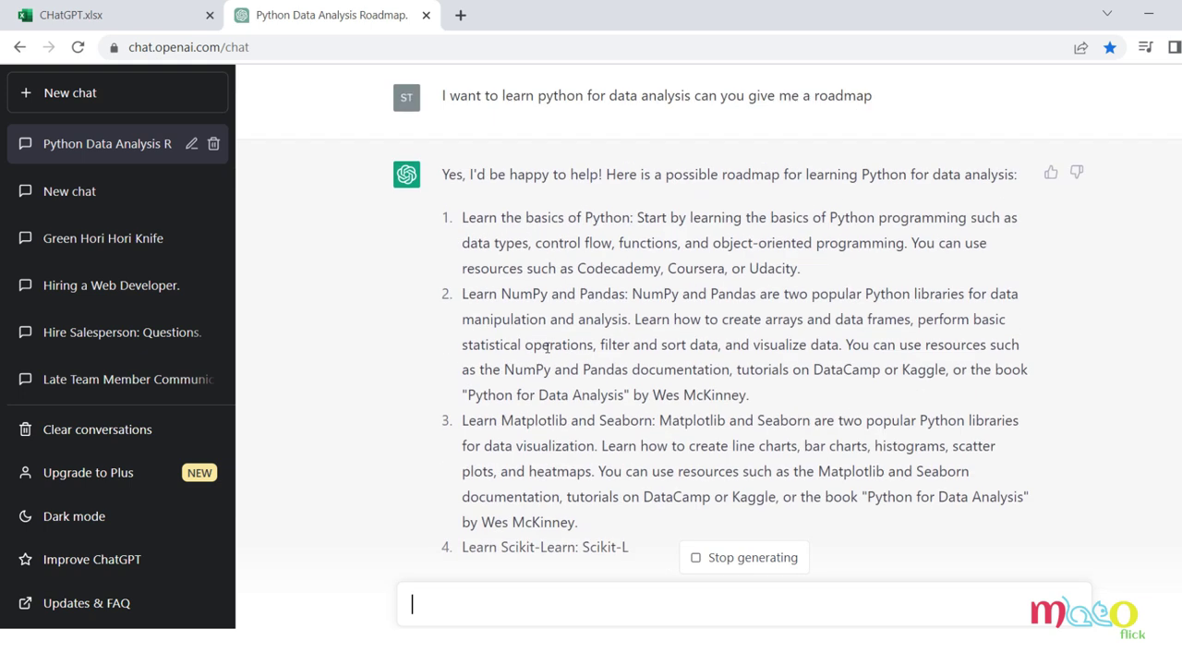
pyautogui.moveTo(801, 97); pyautogui.dragTo(930, 93)
pyautogui.click(743, 162)
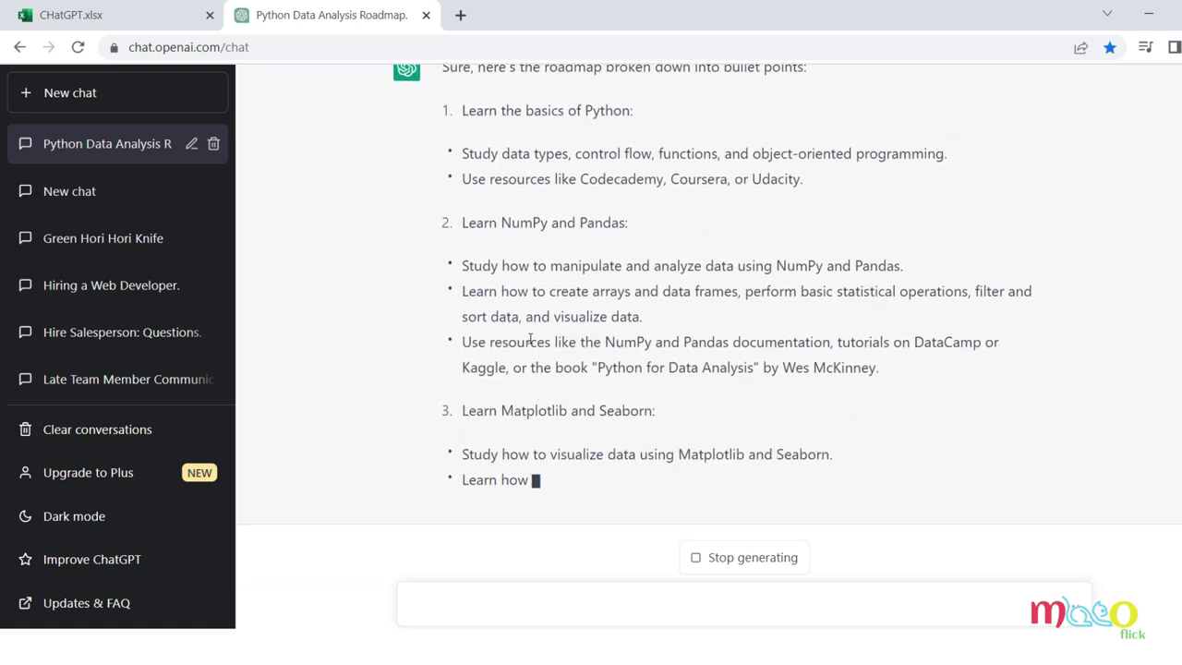
pyautogui.scroll(1, 517, 274)
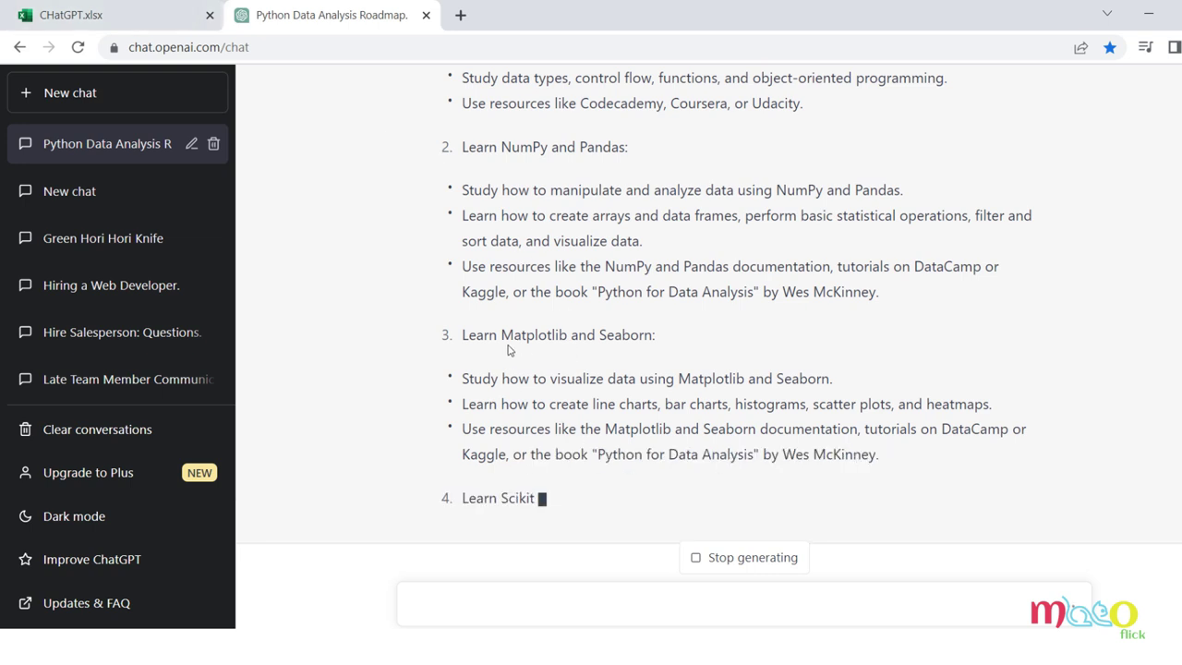
# - Switch to the CHatGPT.xlsx workbook in Excel and copy the full text of cell A4, the roadmap prompt with a weekly plan
pyautogui.click(163, 18)
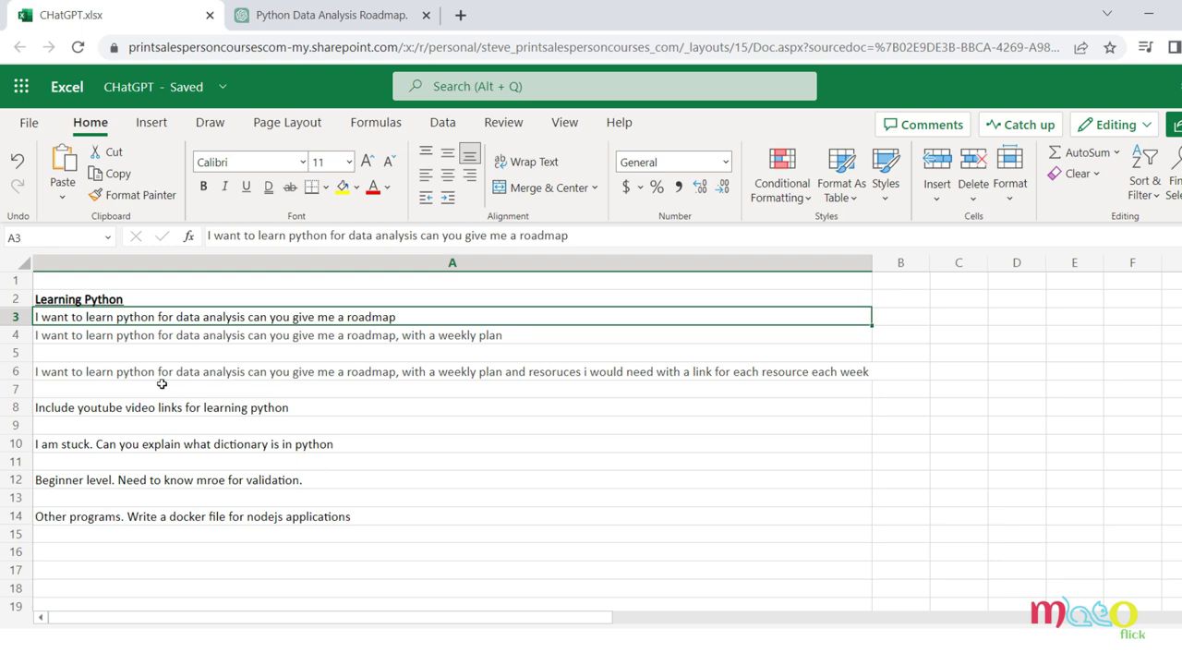
pyautogui.click(86, 338)
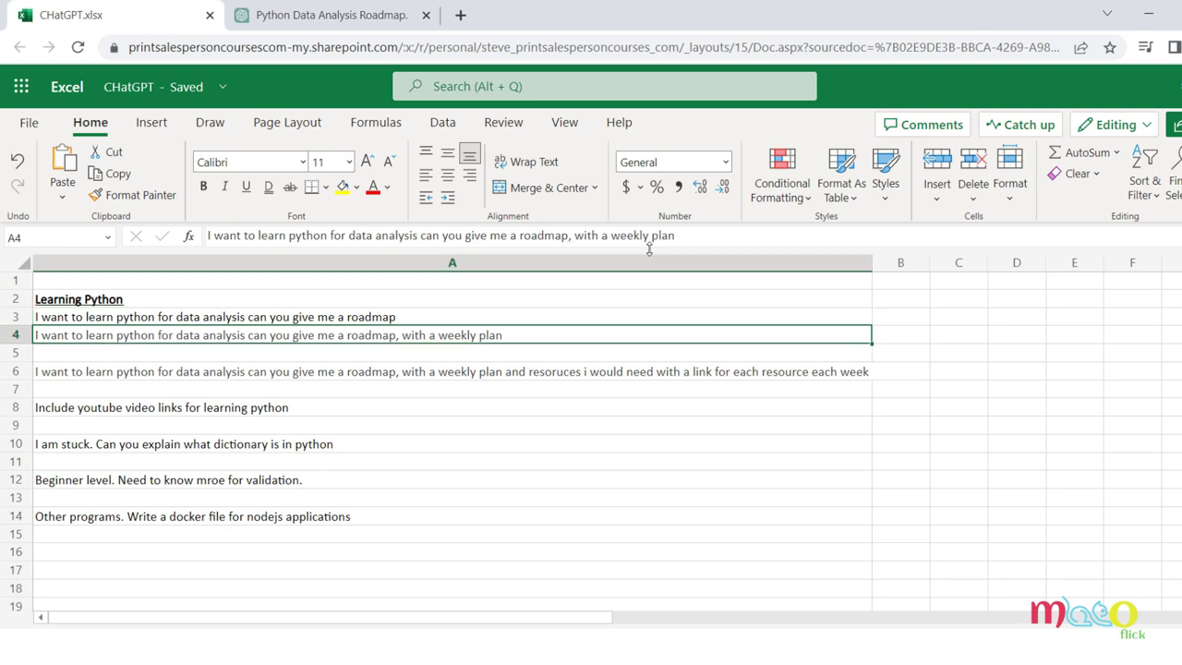
pyautogui.moveTo(729, 237); pyautogui.dragTo(211, 239)
pyautogui.hotkey('ctrl', 'c')
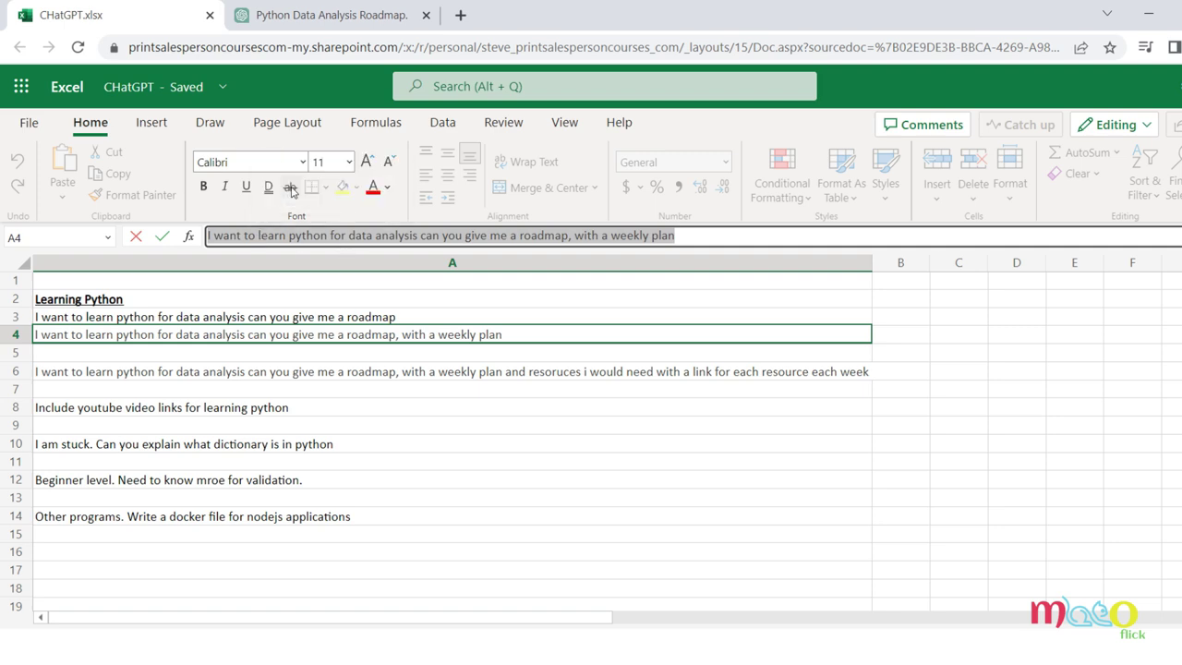
# - Return to the ChatGPT conversation, stop the current reply, and send the copied prompt asking for a roadmap with a weekly plan
pyautogui.click(351, 17)
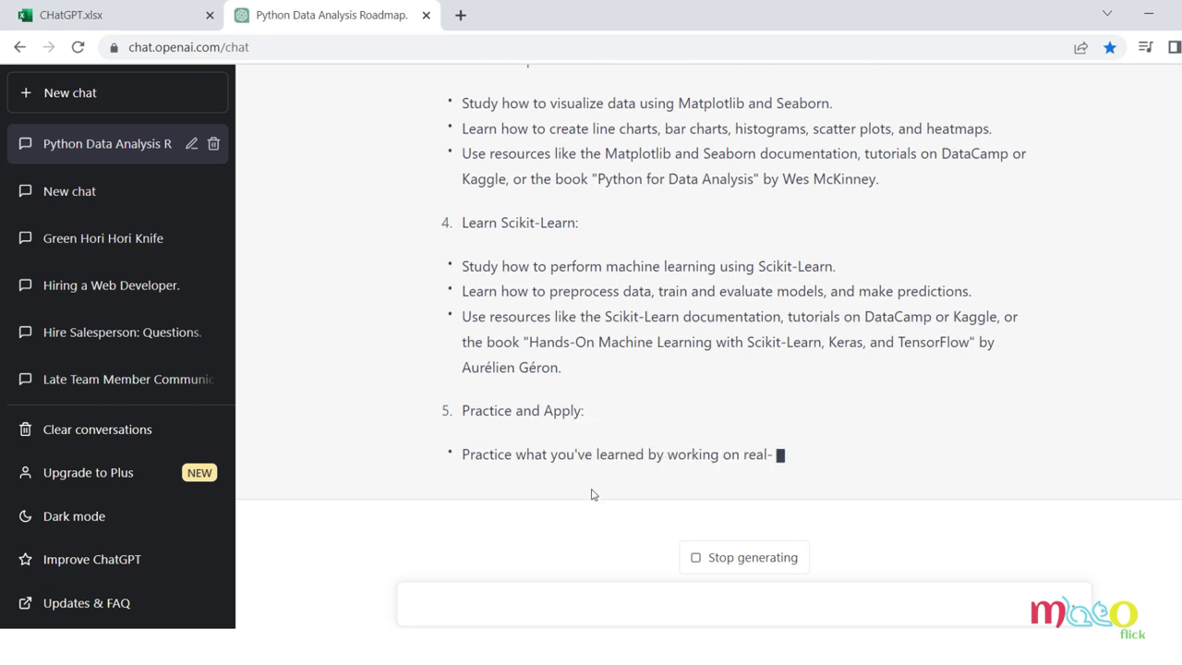
pyautogui.click(731, 564)
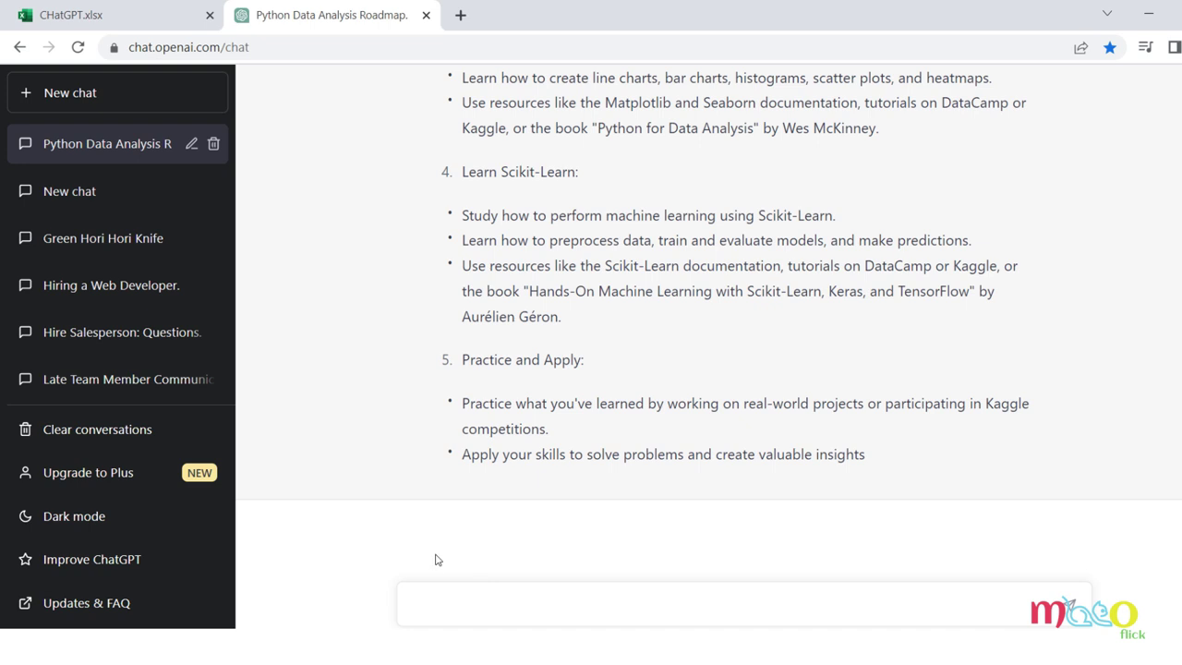
pyautogui.hotkey('ctrl', 'v')
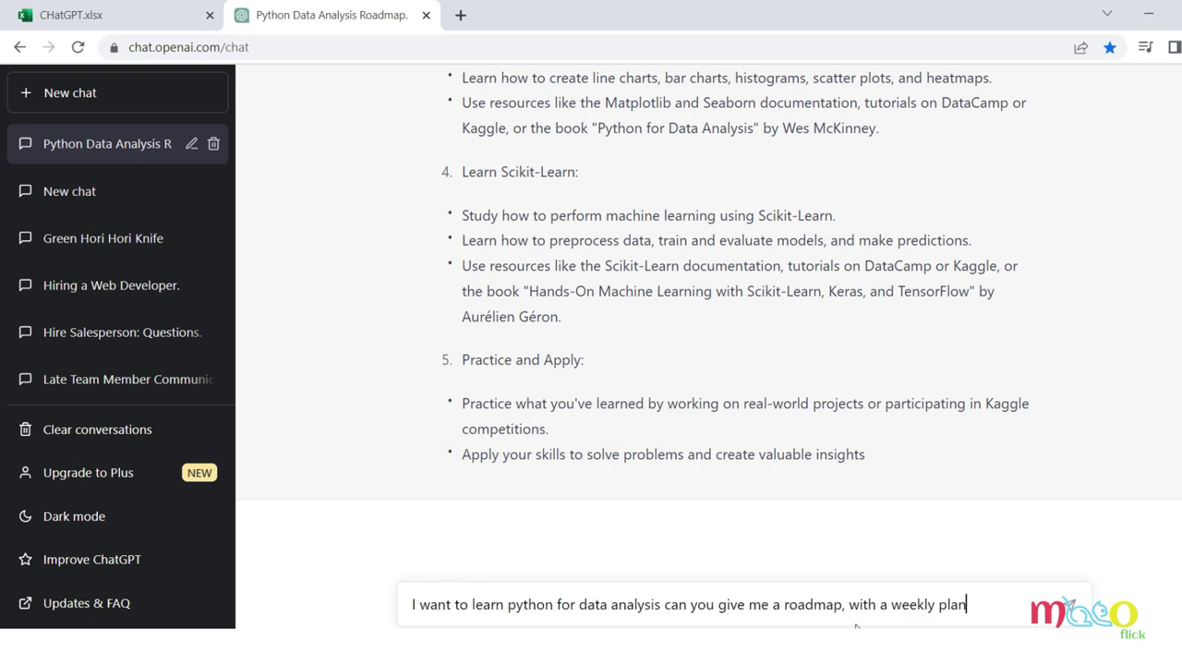
pyautogui.press('Return')
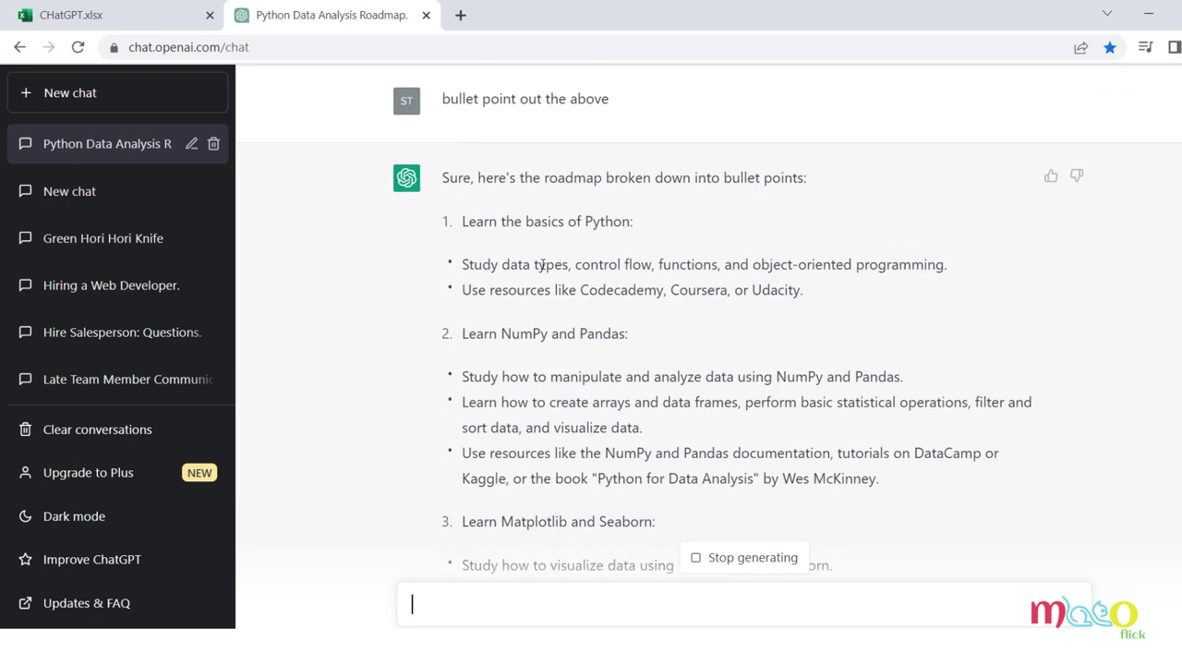
pyautogui.scroll(3, 498, 411)
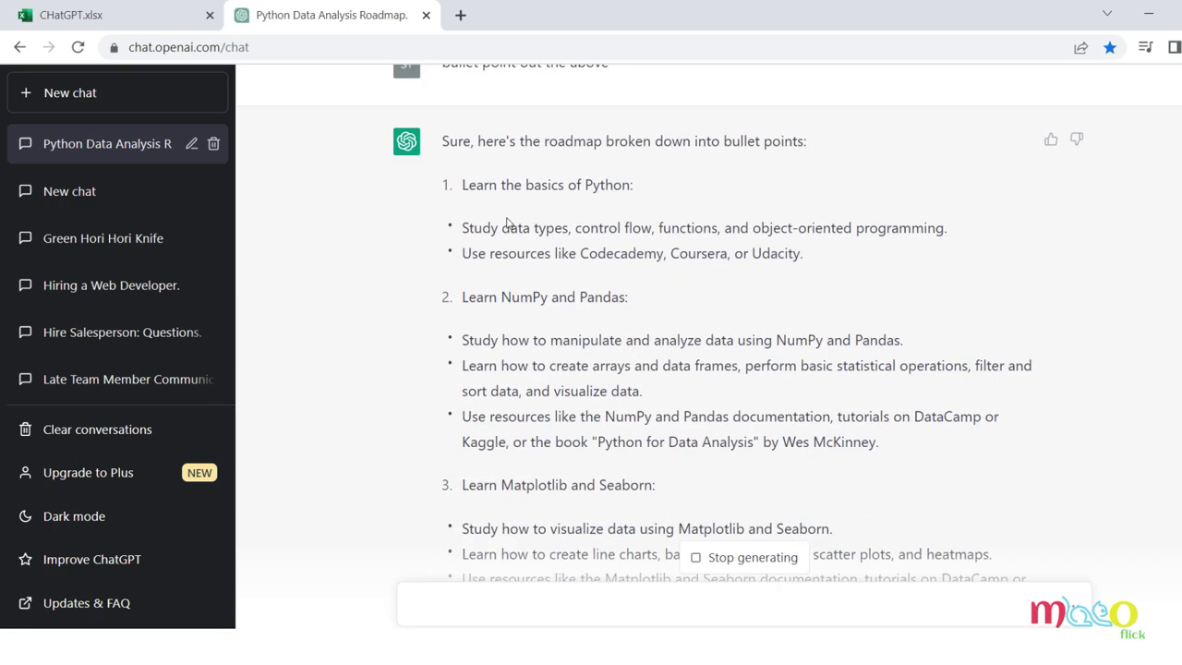
pyautogui.scroll(-10, 370, 337)
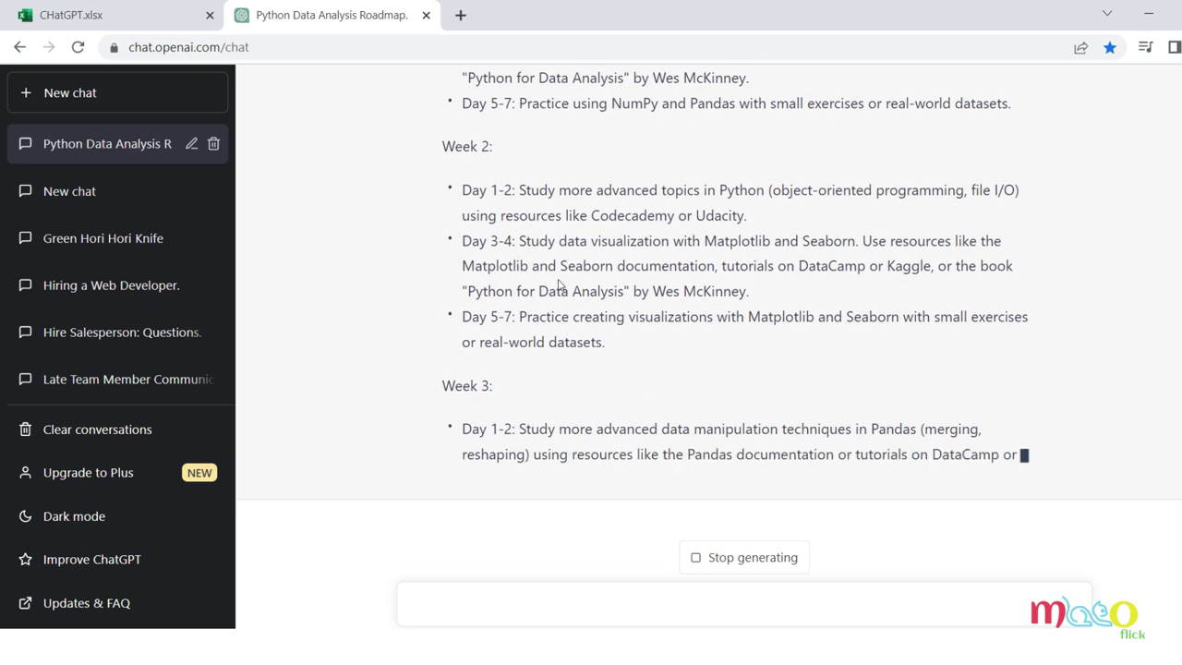
# - Switch to the Excel workbook and copy the full text of cell A6, the prompt requesting resources with a link for each week
pyautogui.click(136, 13)
pyautogui.click(81, 376)
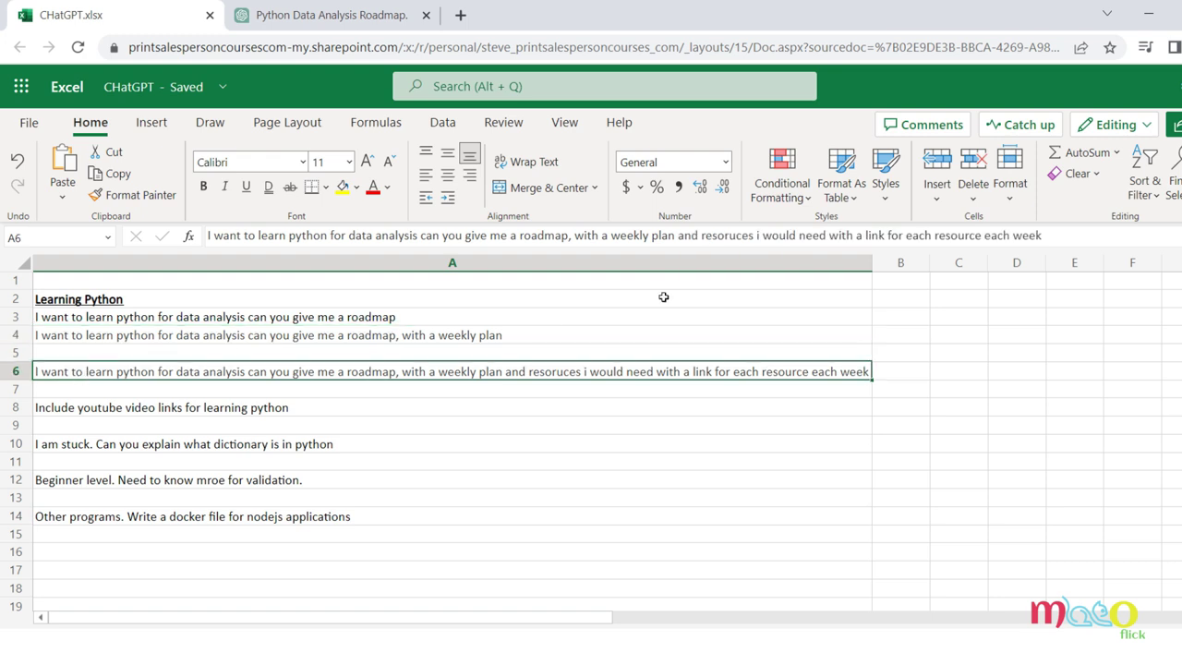
pyautogui.moveTo(1059, 234); pyautogui.dragTo(259, 242)
pyautogui.hotkey('ctrl', 'c')
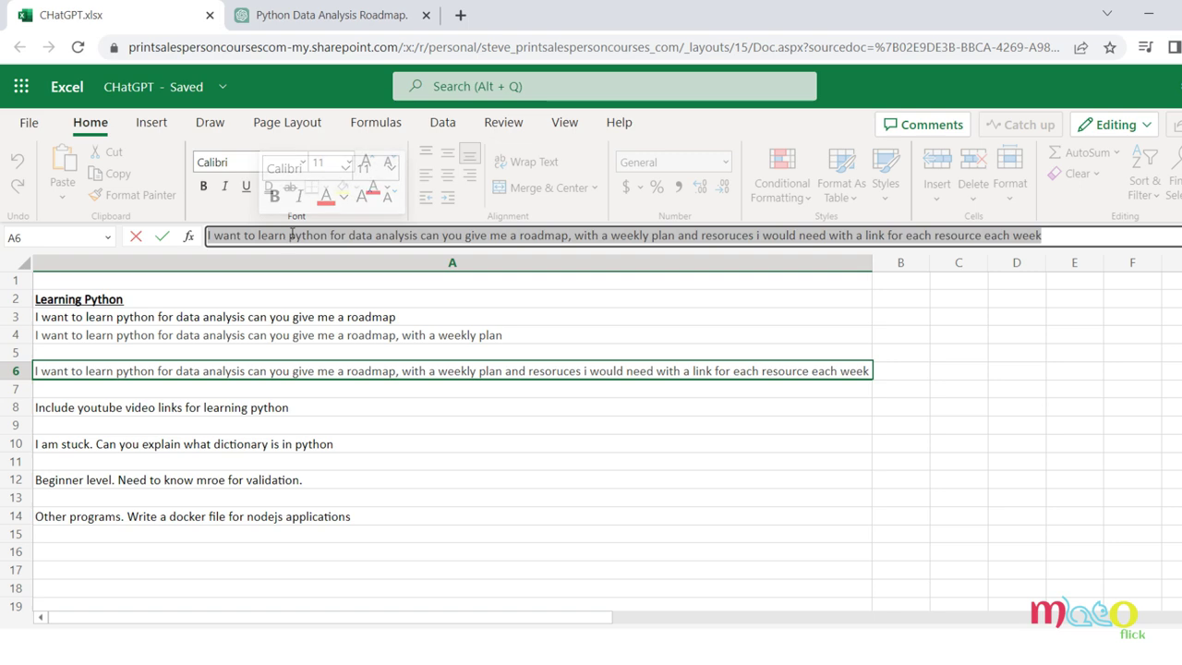
# - Back in ChatGPT, stop the current reply, insert the copied prompt, correct "resoruces" to "resources", and send it
pyautogui.click(340, 19)
pyautogui.click(732, 558)
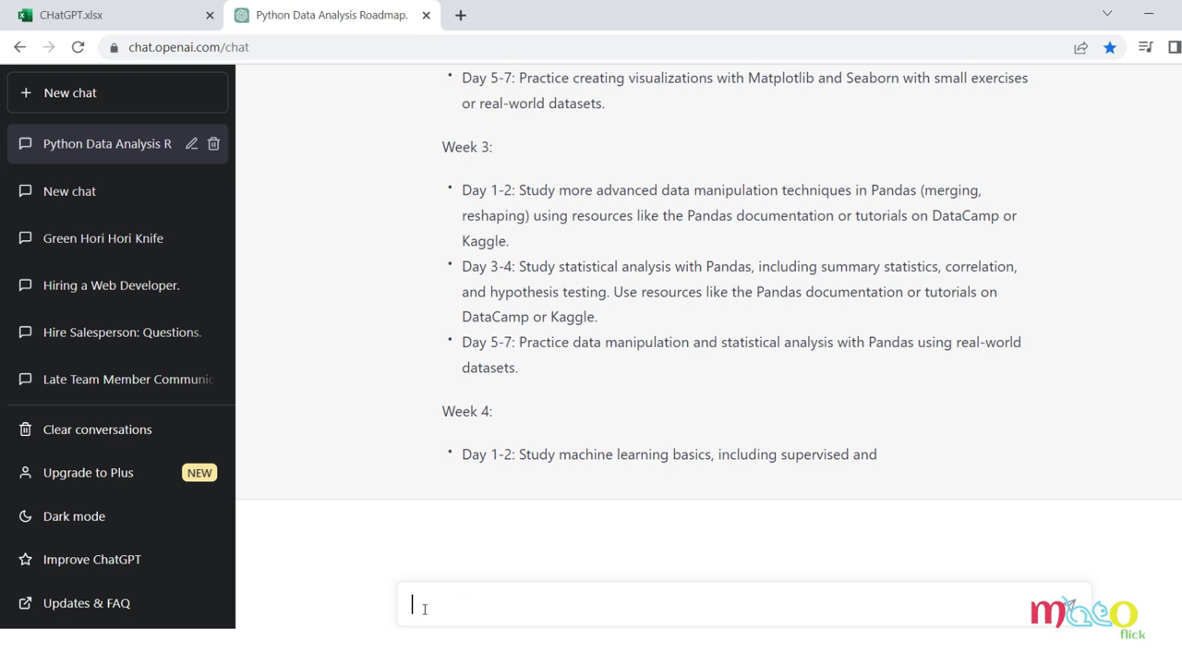
pyautogui.hotkey('ctrl', 'v')
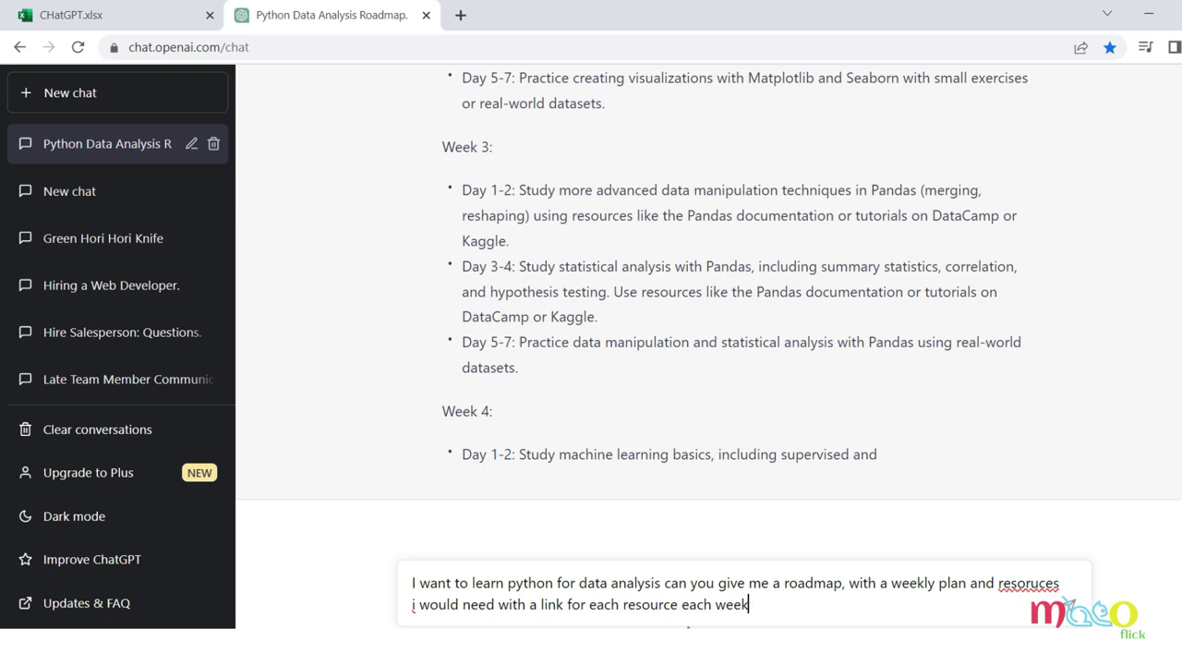
pyautogui.rightClick(1025, 583)
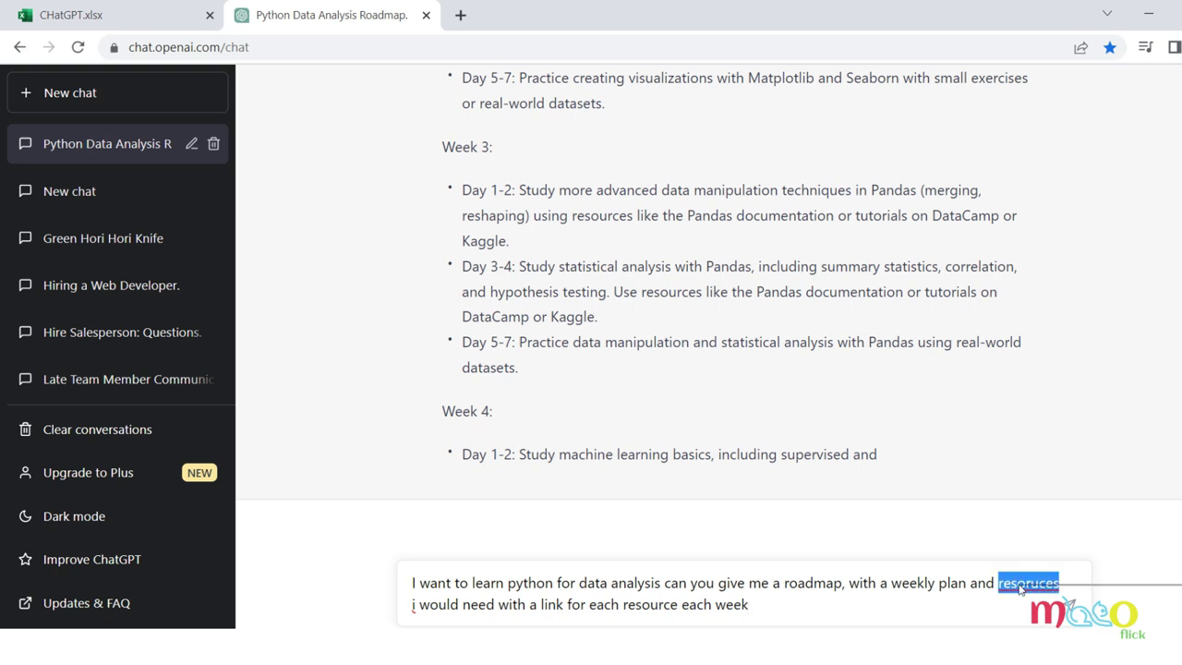
pyautogui.click(1061, 313)
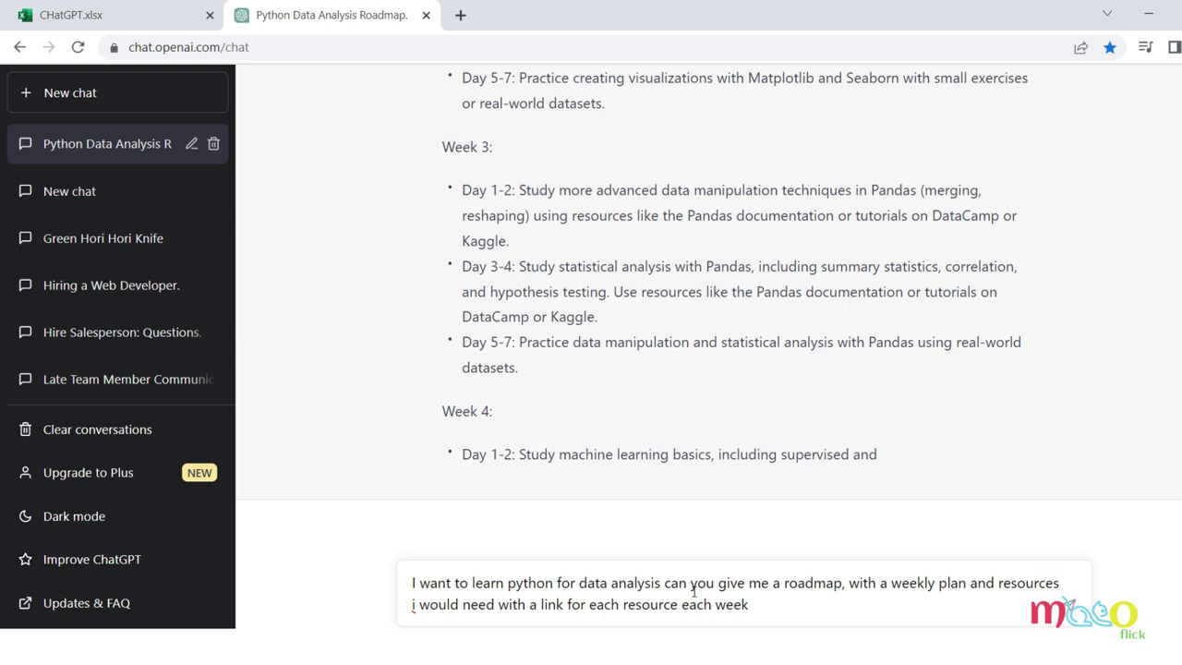
pyautogui.press('Return')
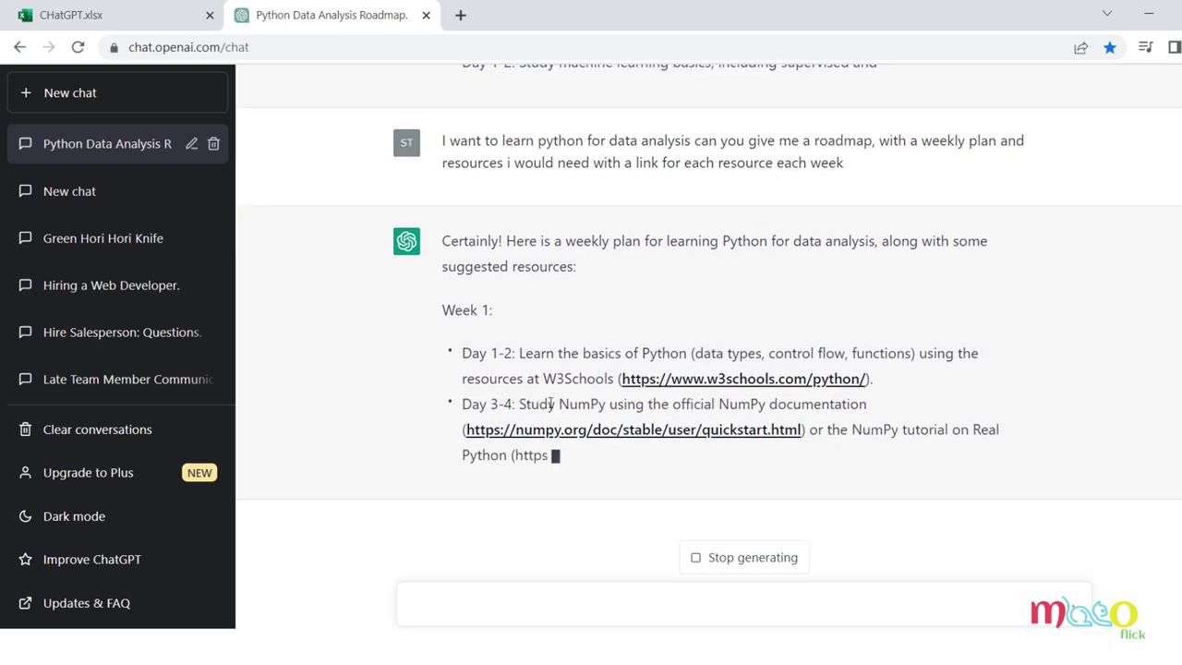
# - Review the weekly plan reply, checking the request against the resource links listed for each week
pyautogui.moveTo(556, 379); pyautogui.dragTo(607, 369)
pyautogui.click(398, 391)
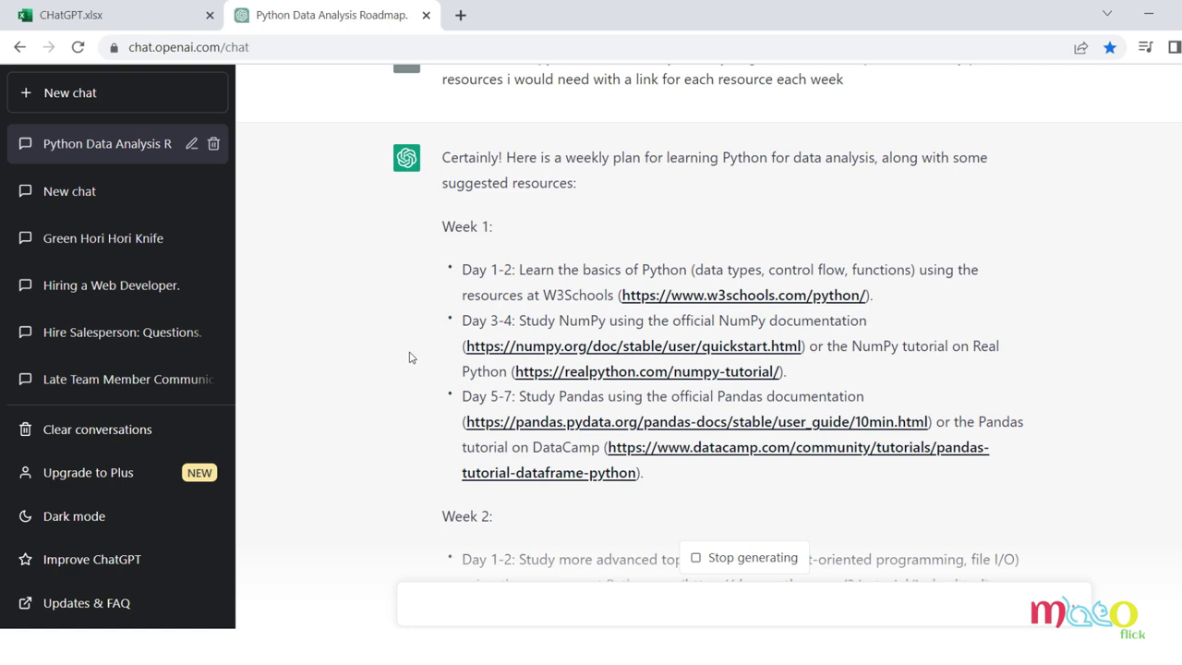
pyautogui.scroll(3, 597, 174)
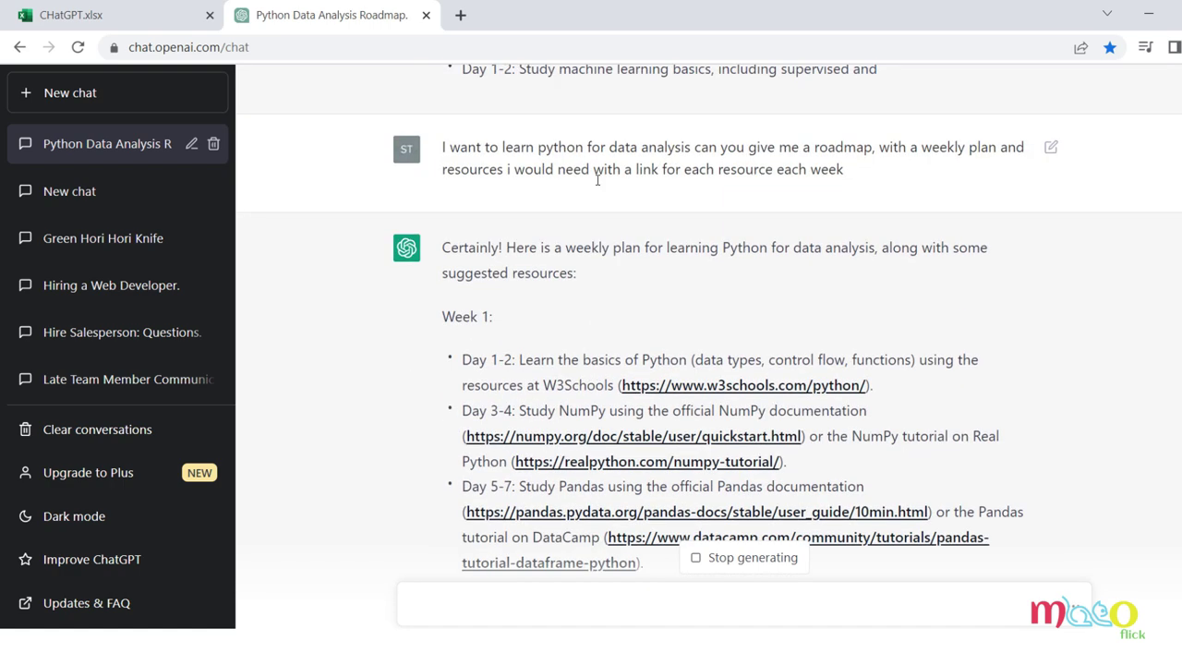
pyautogui.scroll(-3, 596, 262)
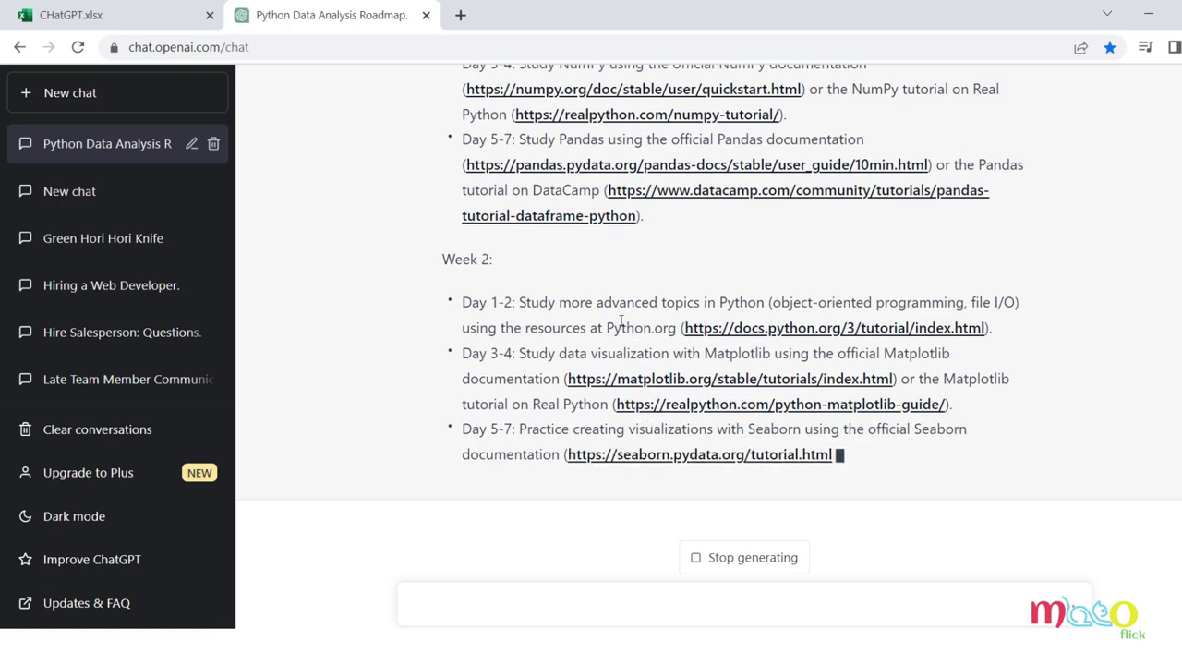
pyautogui.scroll(5, 540, 414)
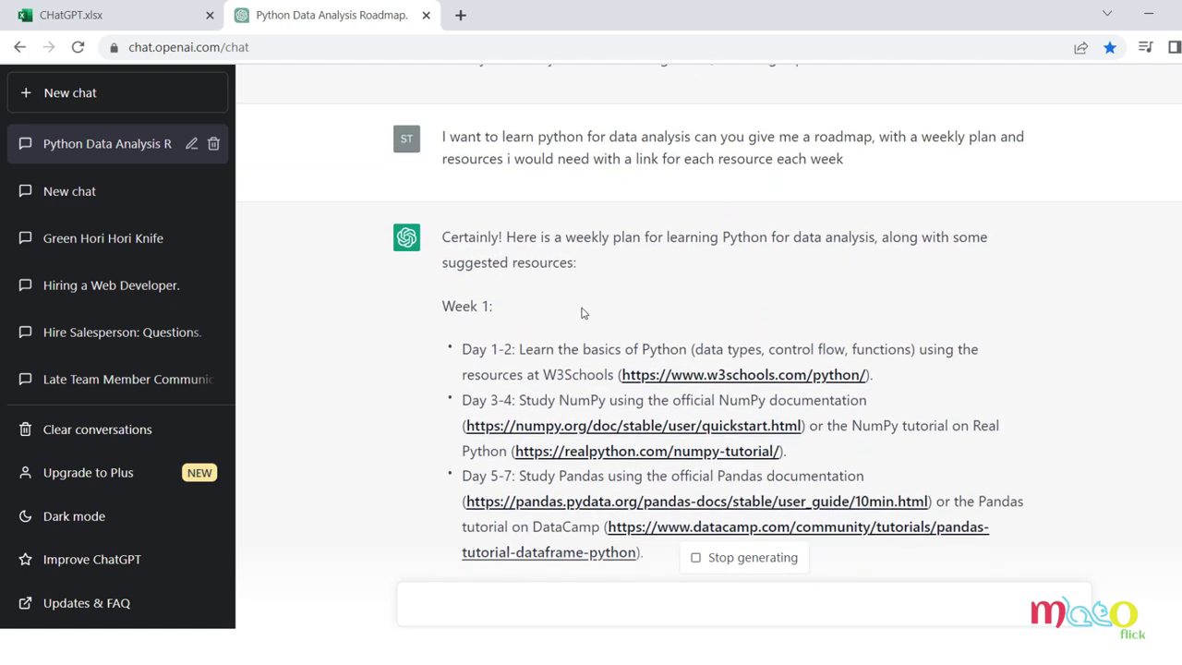
pyautogui.scroll(-3, 540, 414)
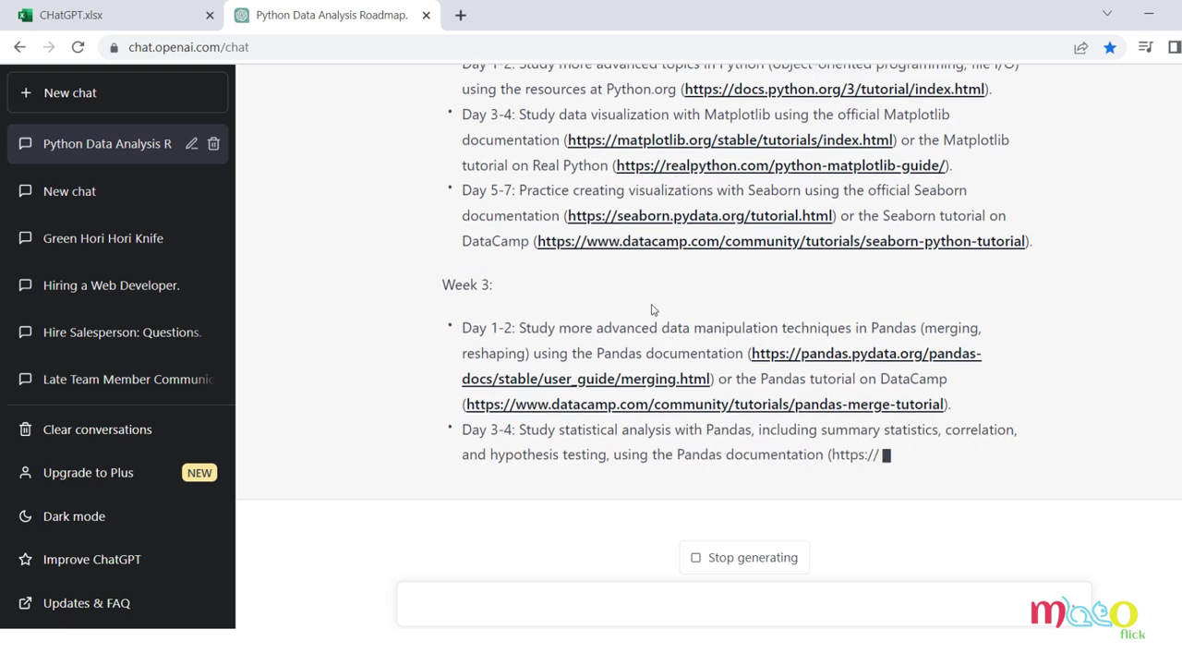
# - Stop the weekly plan reply and open the DataCamp Seaborn tutorial link listed under Week 2, Day 5-7
pyautogui.click(725, 560)
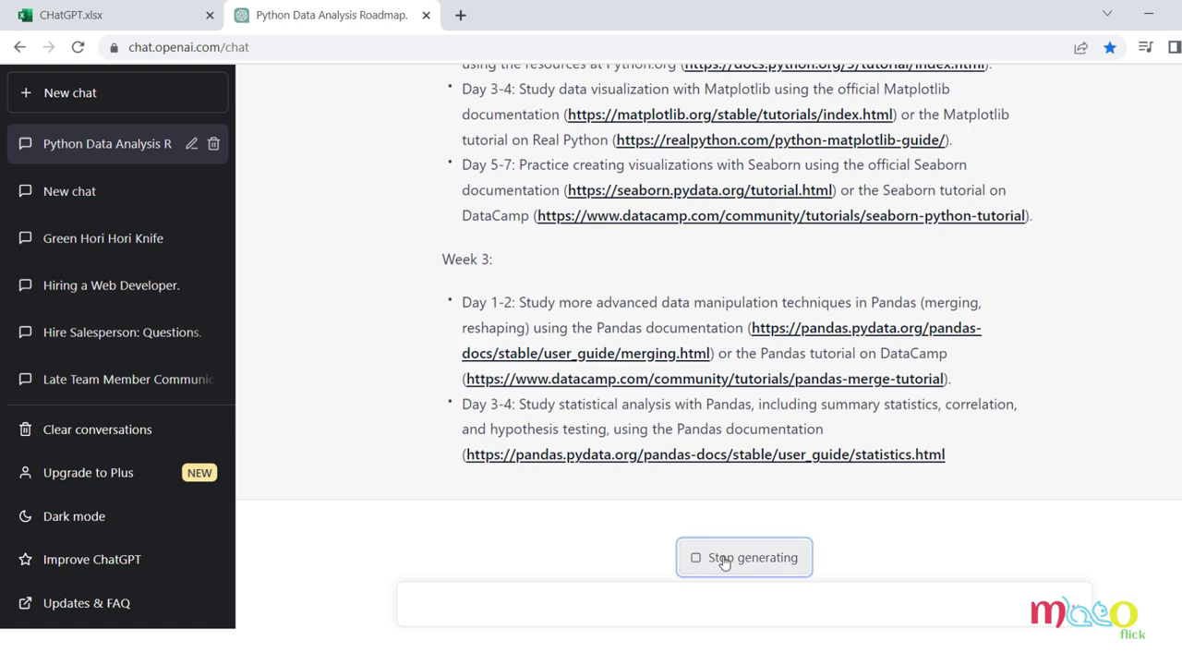
pyautogui.click(802, 220)
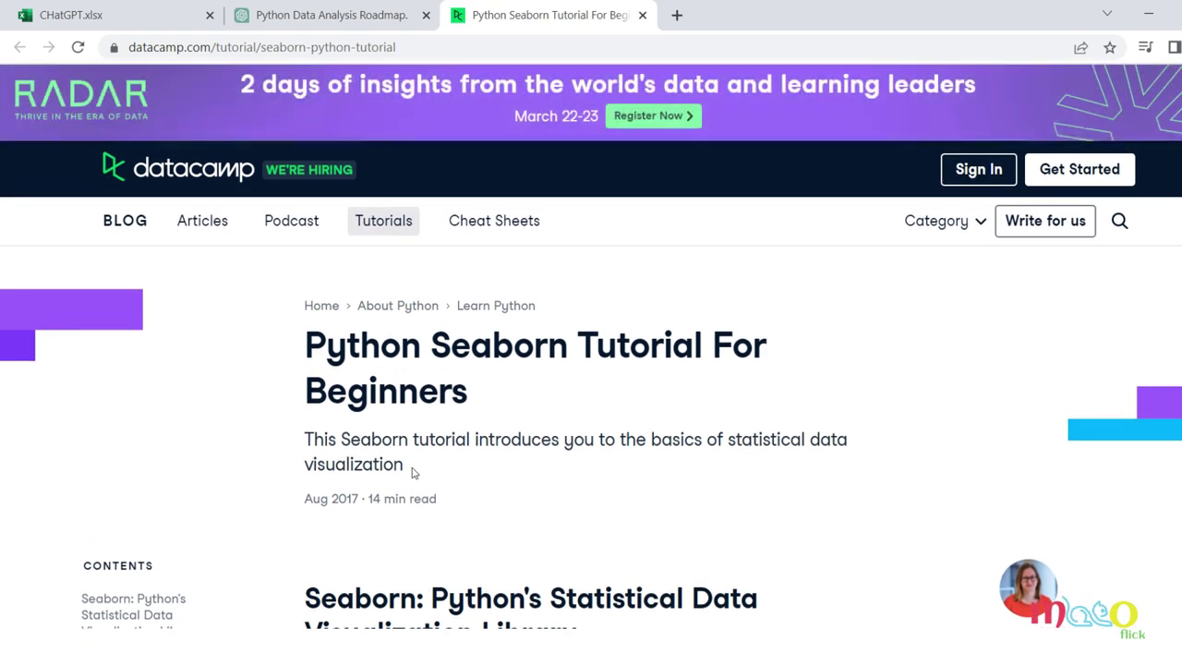
pyautogui.scroll(-3, 437, 473)
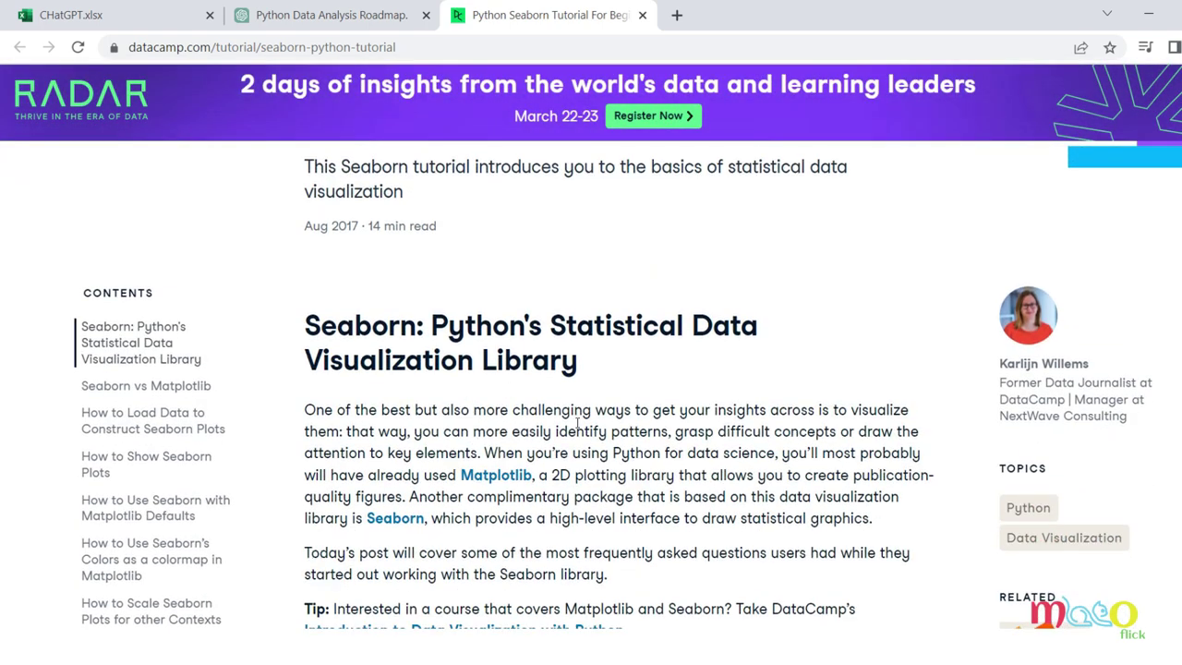
# - Skim the DataCamp Seaborn tutorial down to the section on Matplotlib defaults, close it, and return to the weekly plan reply
pyautogui.scroll(-3, 503, 418)
pyautogui.scroll(2, 593, 298)
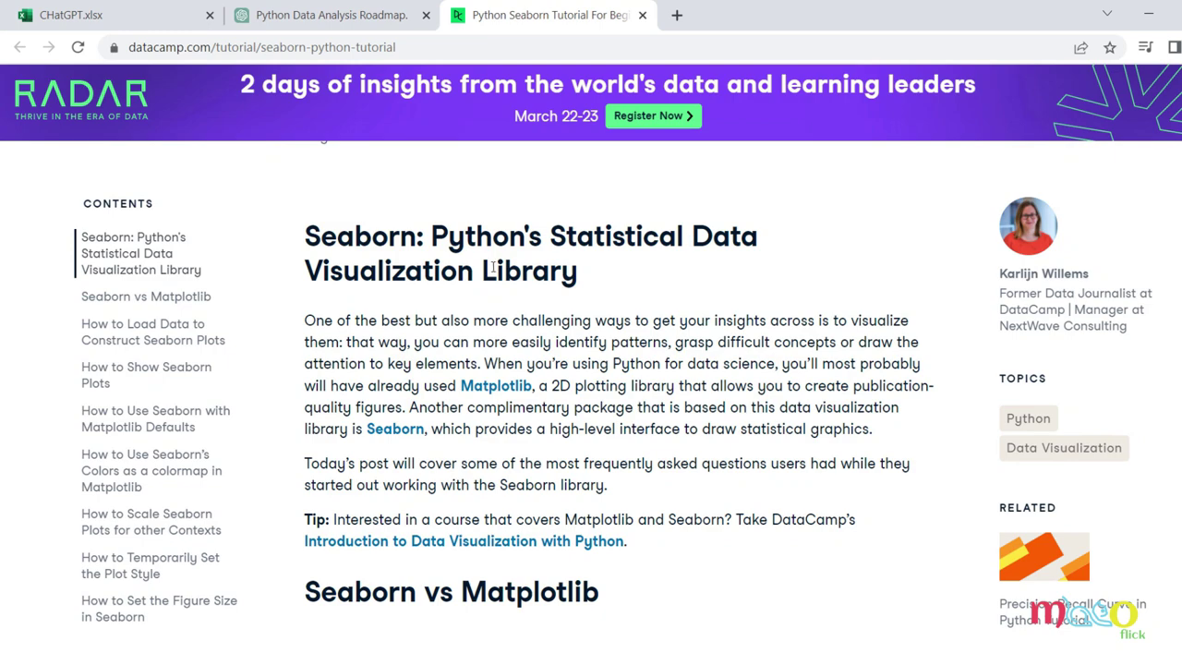
pyautogui.scroll(-6, 499, 332)
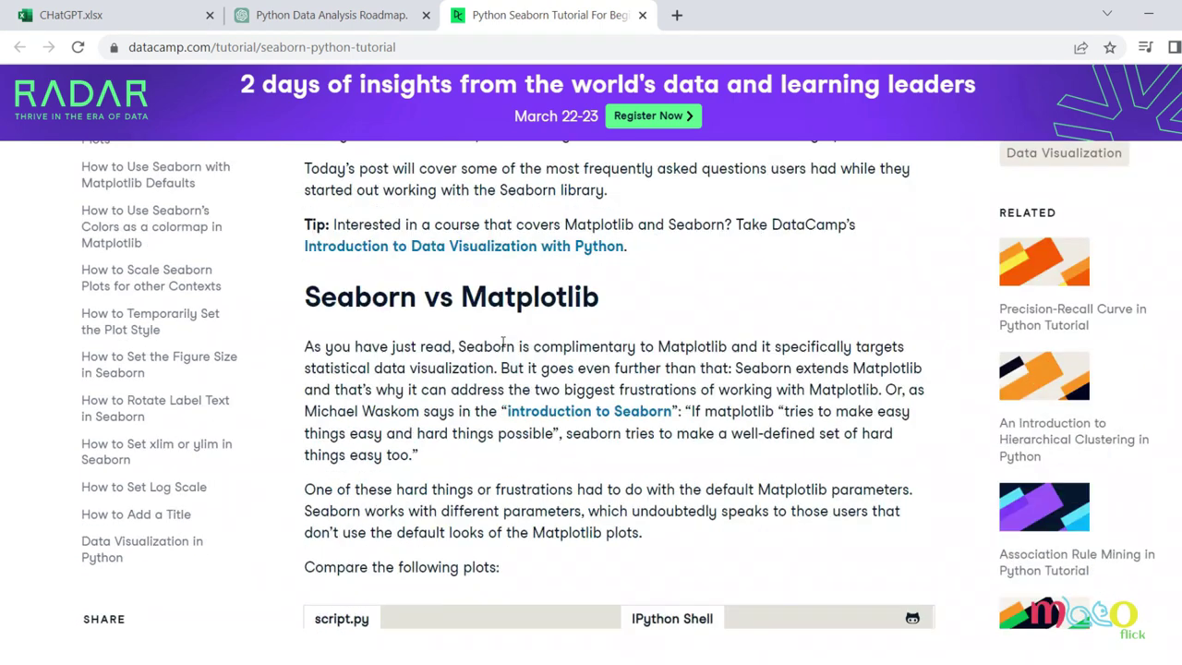
pyautogui.scroll(2, 504, 350)
pyautogui.scroll(-5, 500, 352)
pyautogui.scroll(-12, 501, 353)
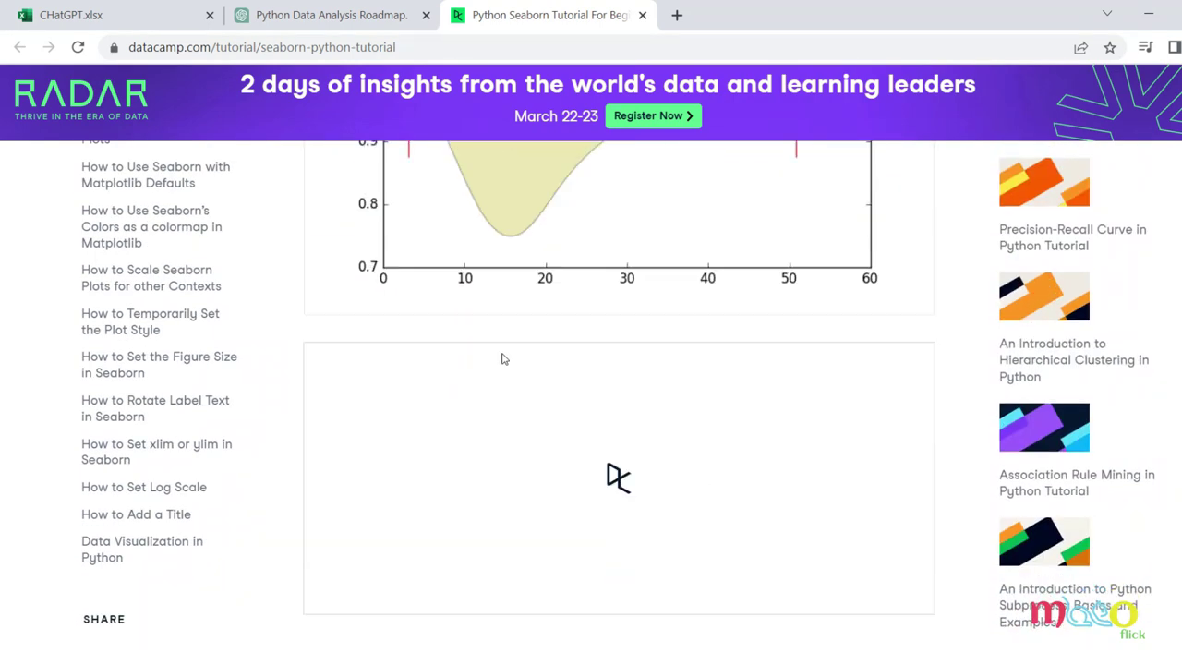
pyautogui.scroll(-15, 504, 356)
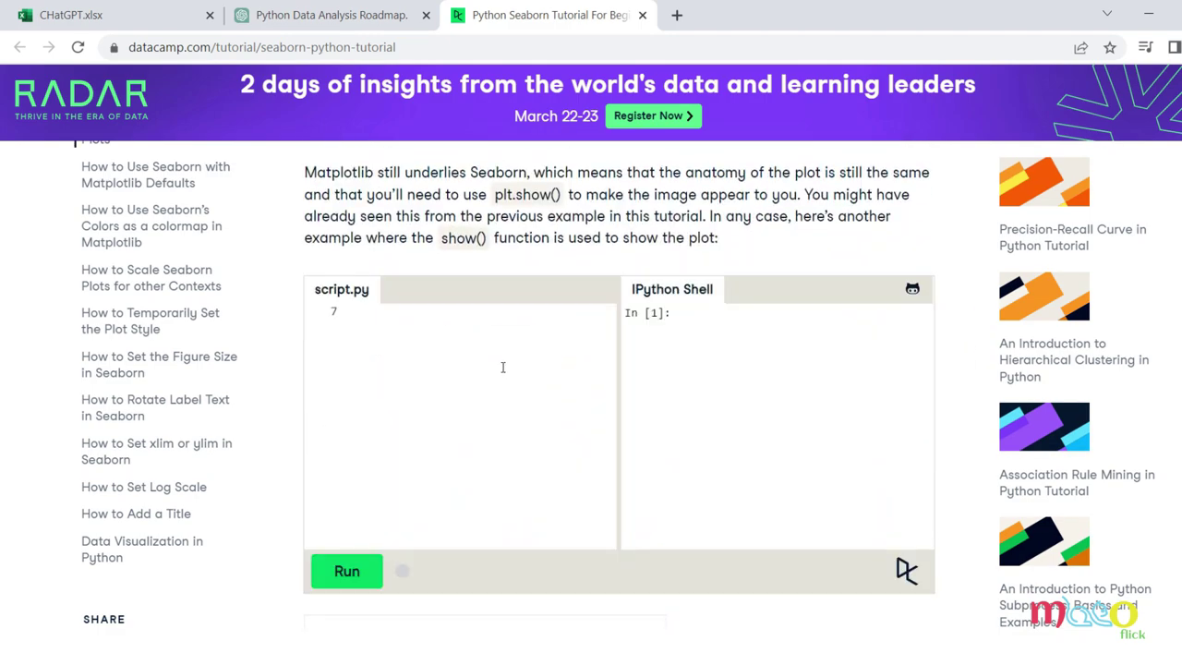
pyautogui.scroll(-7, 501, 367)
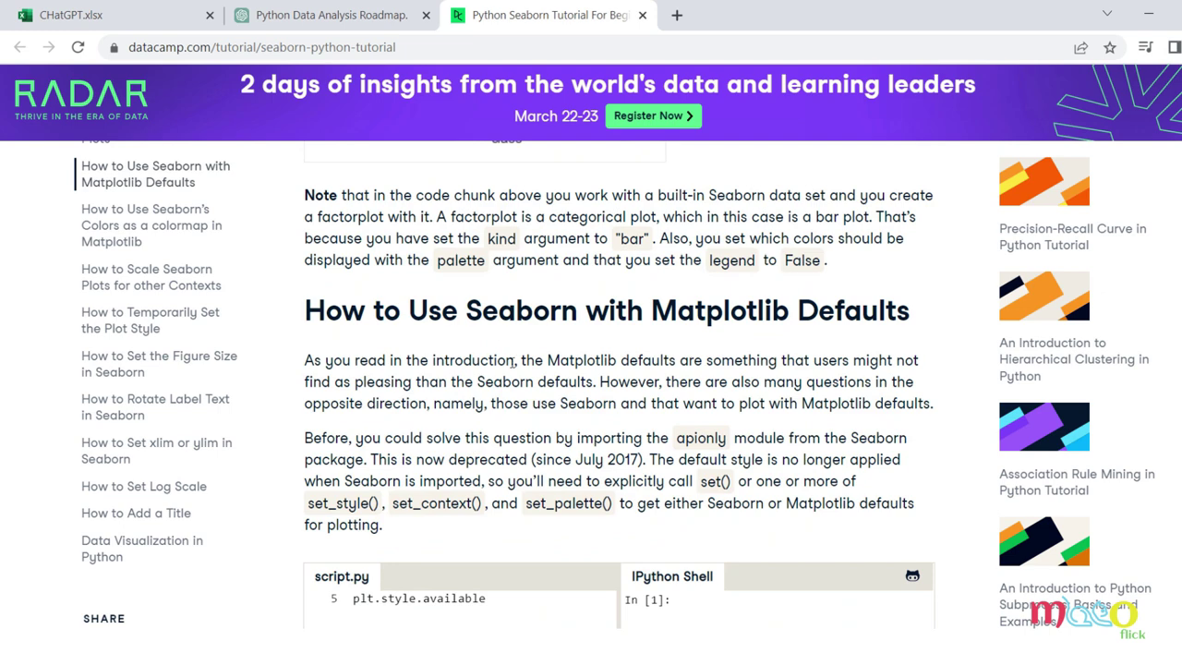
pyautogui.click(642, 15)
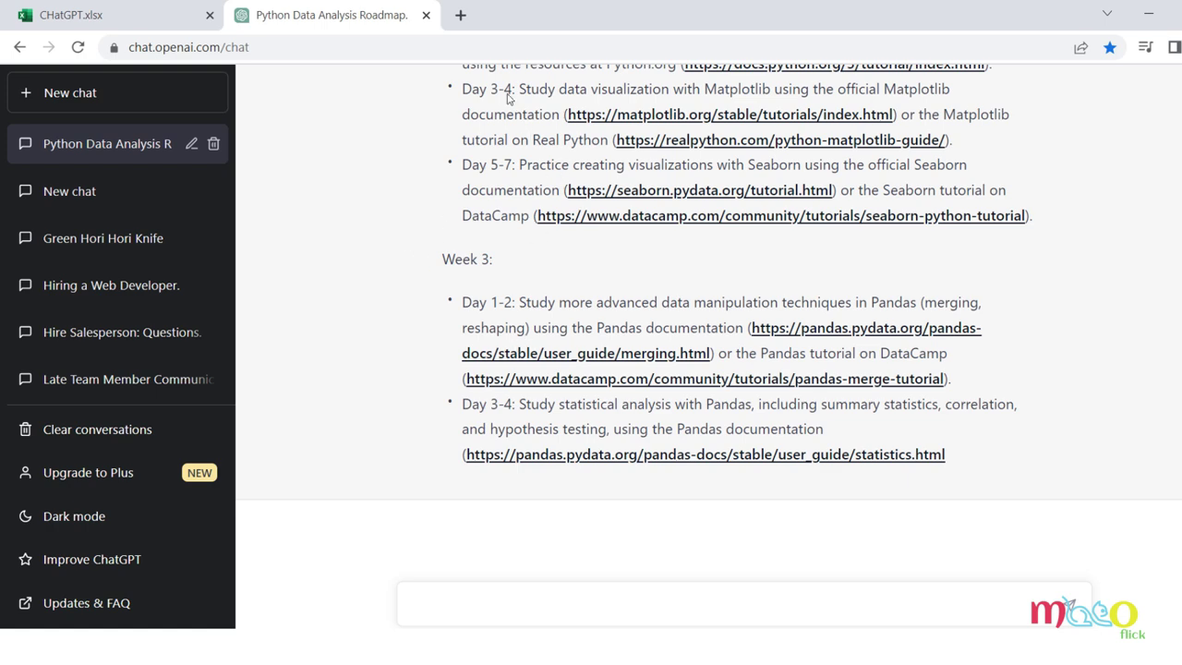
pyautogui.moveTo(413, 112); pyautogui.dragTo(536, 303)
pyautogui.click(422, 304)
# - Switch to the Excel workbook and copy the full text of cell A8, "Include youtube video links for learning python"
pyautogui.click(83, 14)
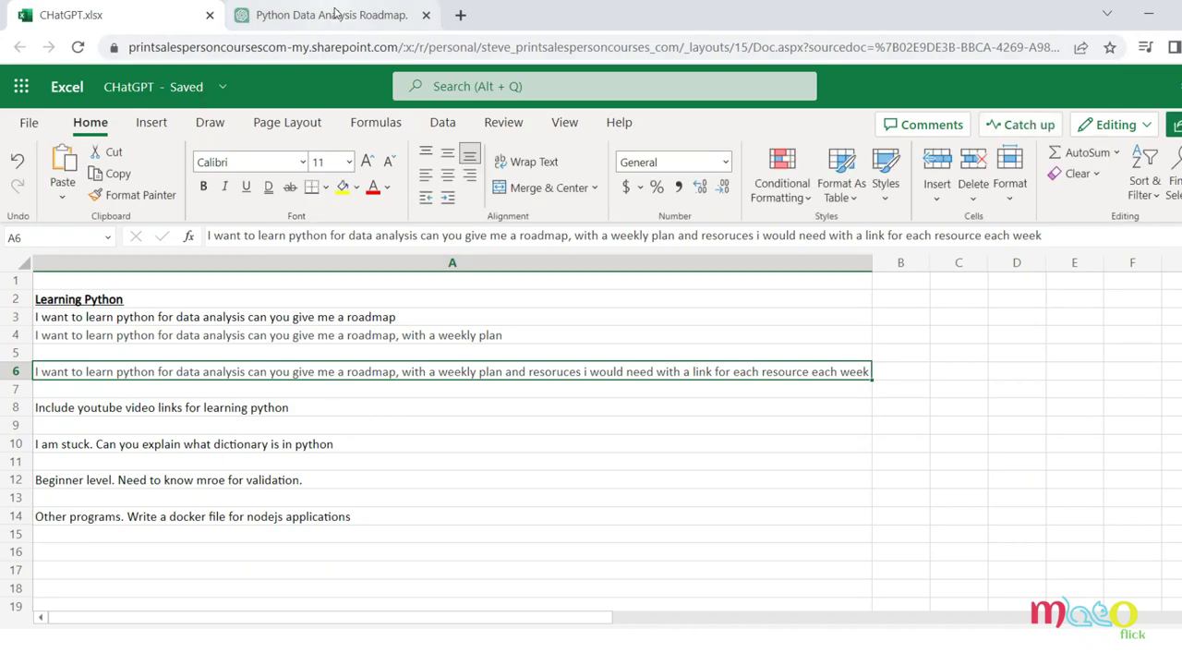
pyautogui.click(338, 15)
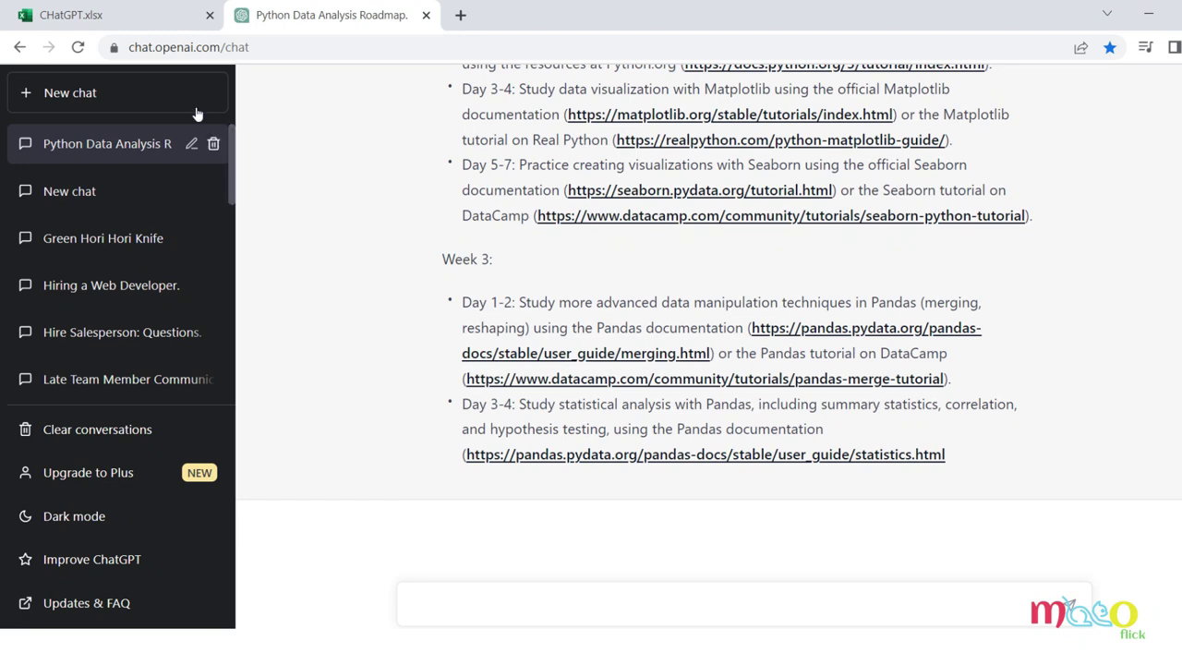
pyautogui.click(157, 15)
pyautogui.click(135, 411)
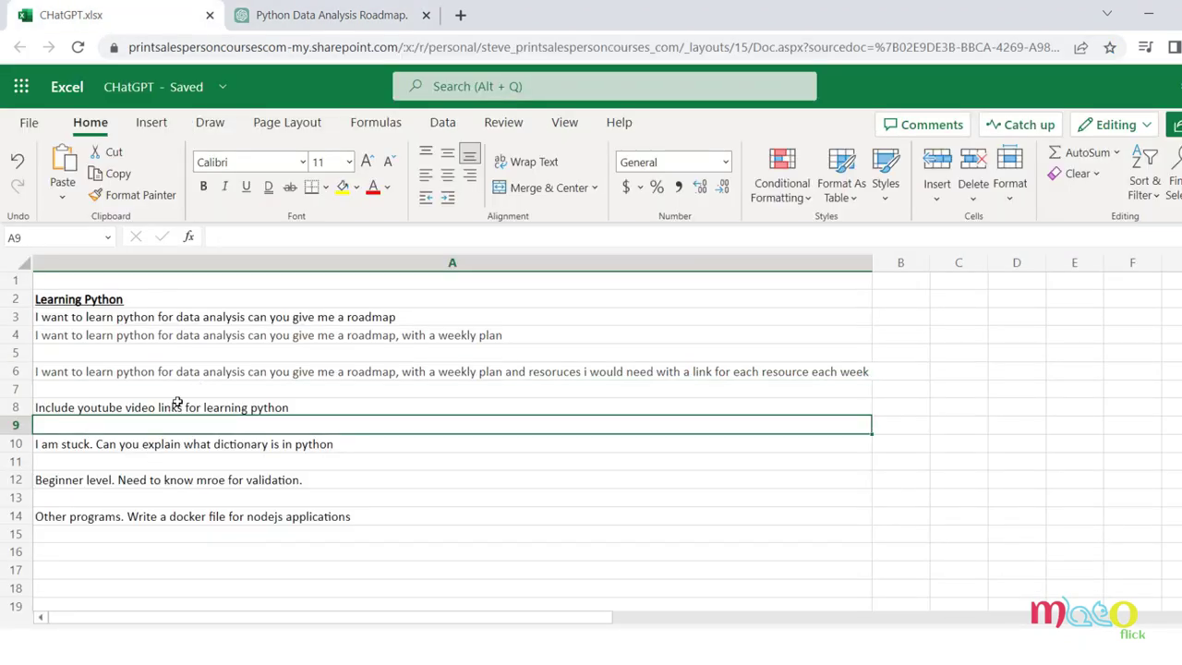
pyautogui.click(520, 238)
pyautogui.hotkey('ctrl', 'a')
pyautogui.hotkey('ctrl', 'c')
pyautogui.press('Escape')
pyautogui.moveTo(455, 237); pyautogui.dragTo(176, 233)
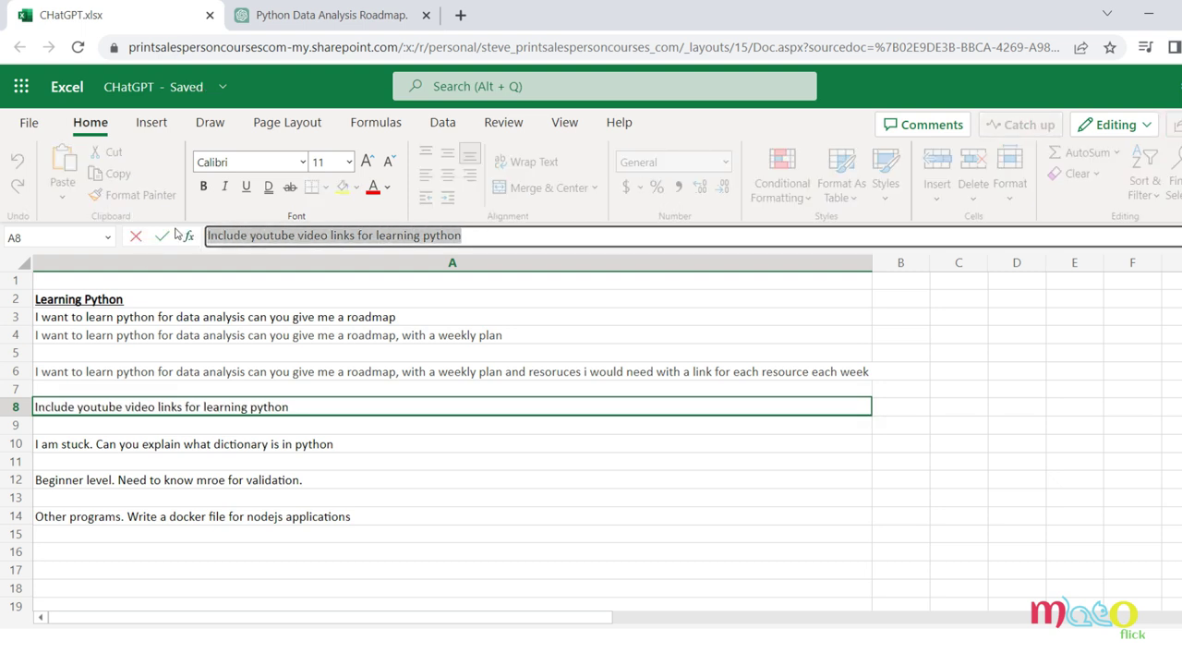
# - Back in ChatGPT, send the copied request for YouTube video links and stop the reply during the third channel entry
pyautogui.click(236, 14)
pyautogui.hotkey('ctrl', 'v')
pyautogui.press('Return')
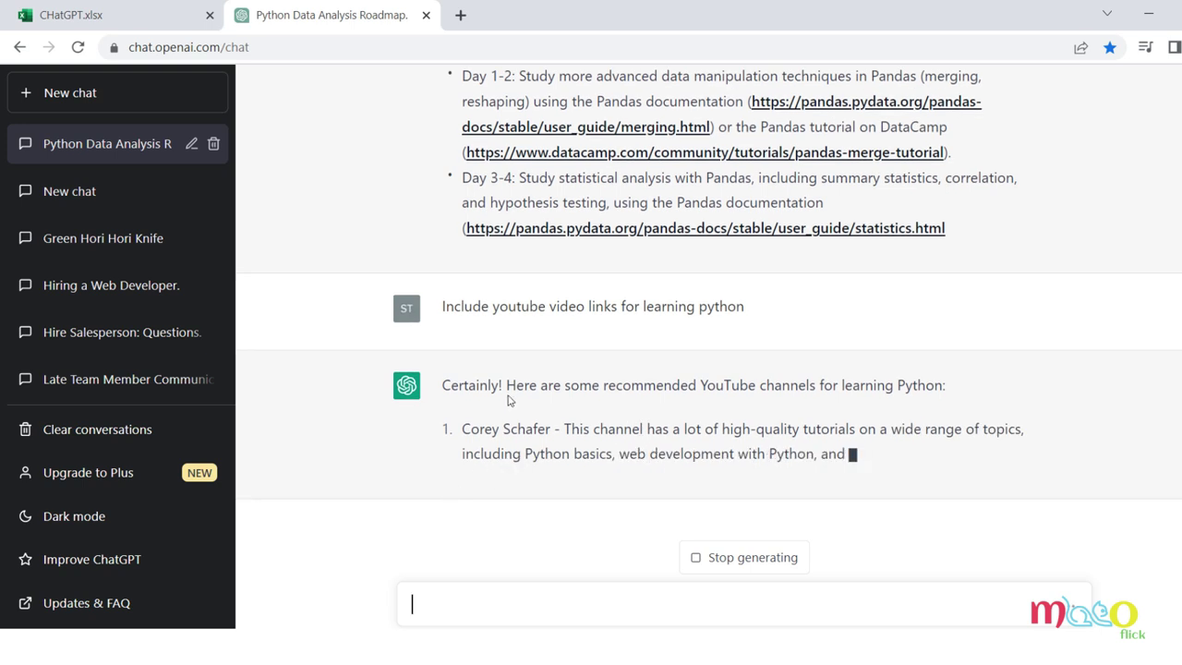
pyautogui.moveTo(471, 429); pyautogui.dragTo(537, 429)
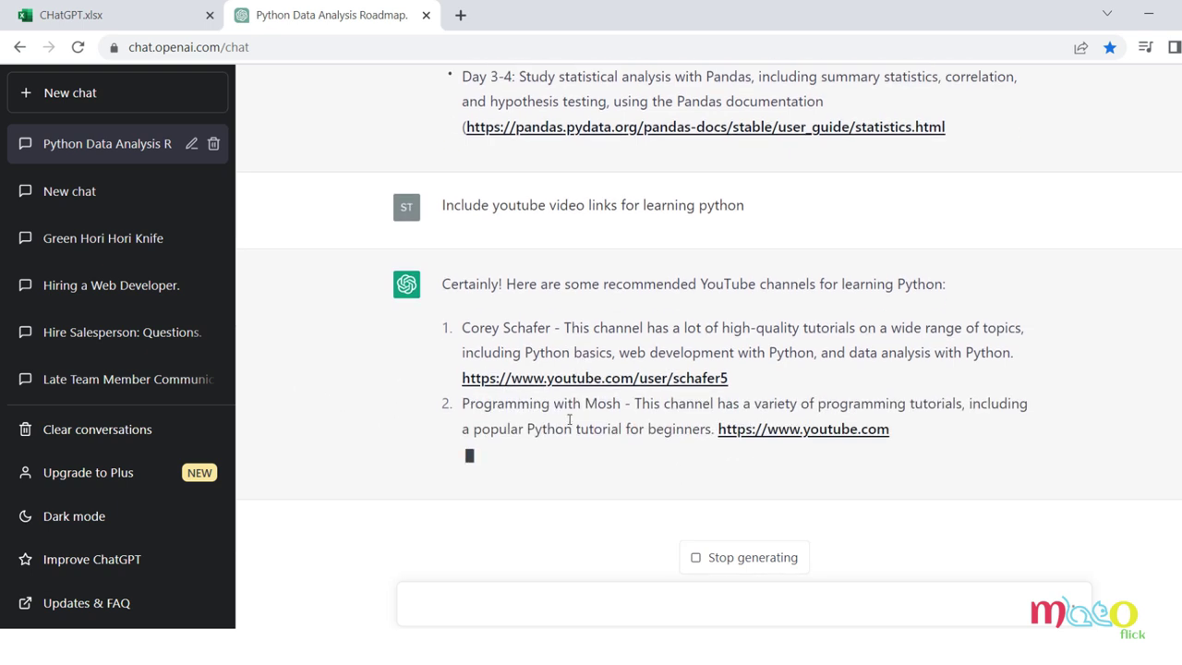
pyautogui.click(153, 13)
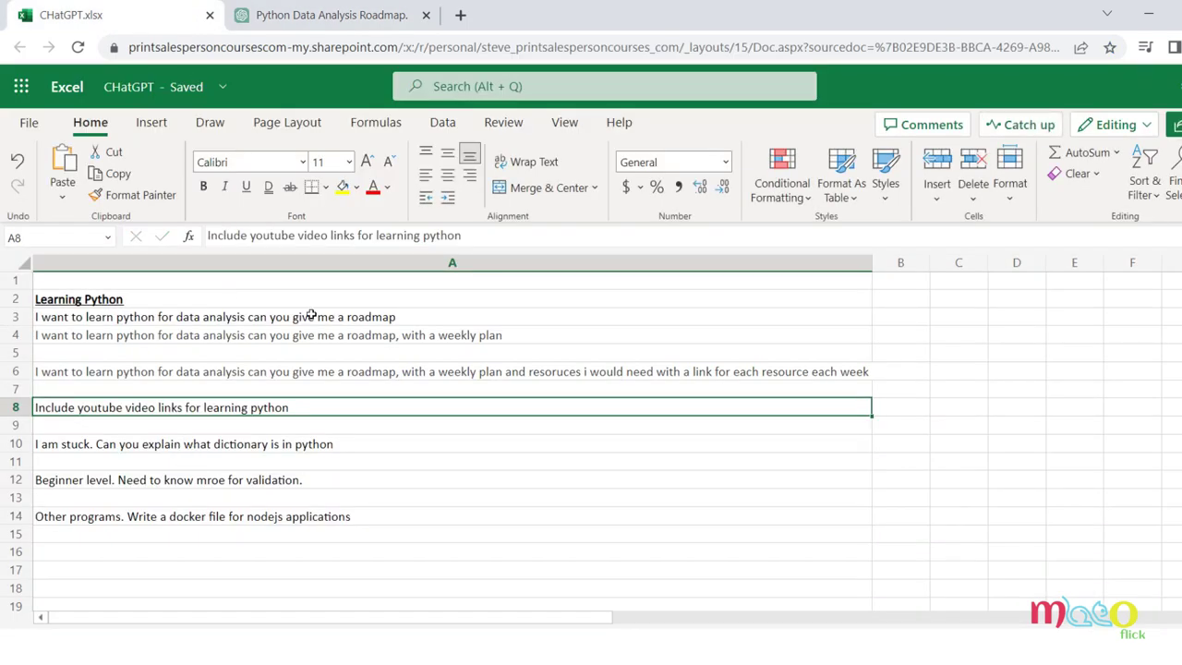
pyautogui.click(327, 15)
pyautogui.click(726, 557)
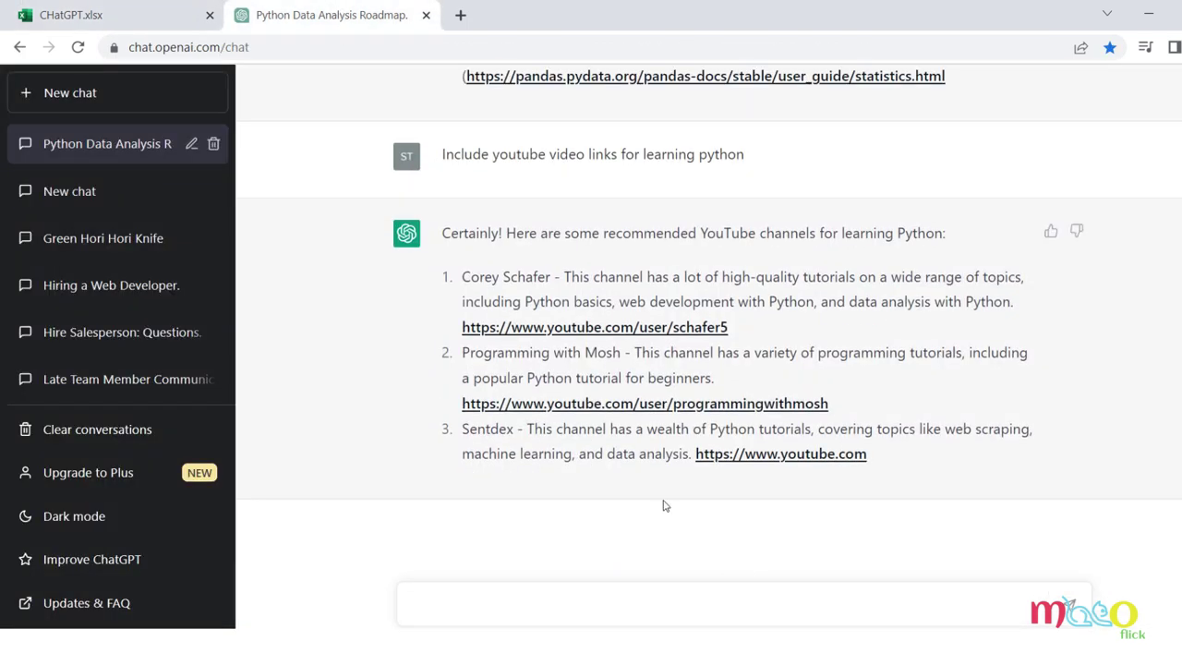
# - Switch to the Excel workbook and copy the full text of cell A10, the question about what a dictionary is in Python
pyautogui.click(129, 14)
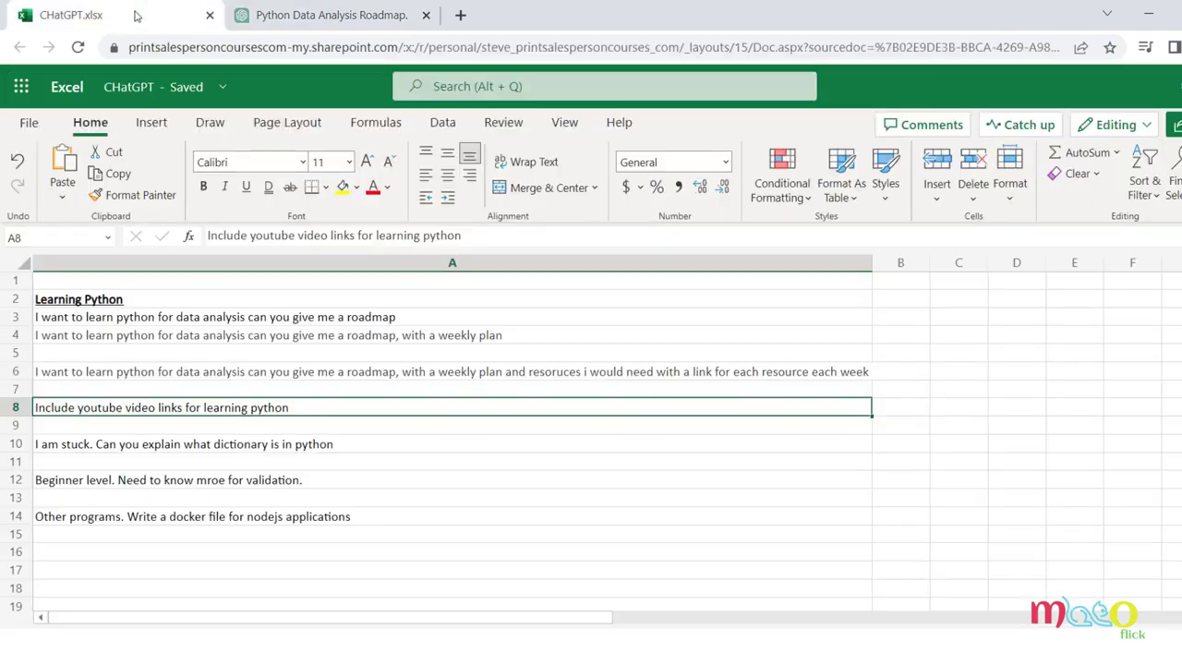
pyautogui.click(157, 444)
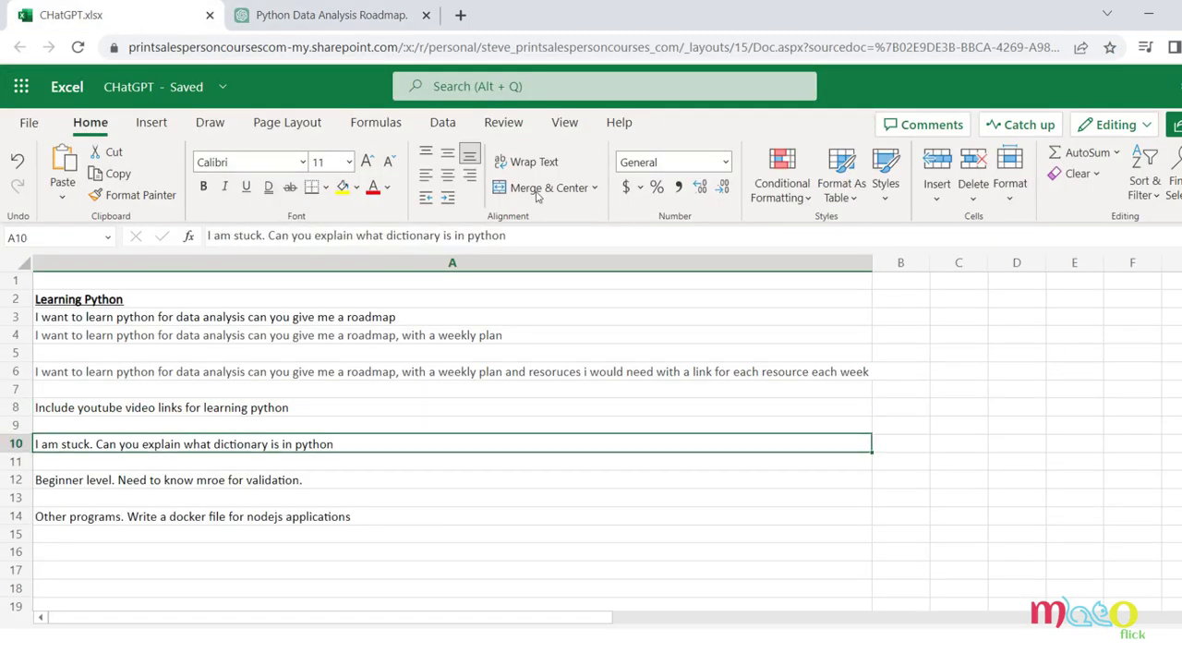
pyautogui.moveTo(526, 237); pyautogui.dragTo(225, 234)
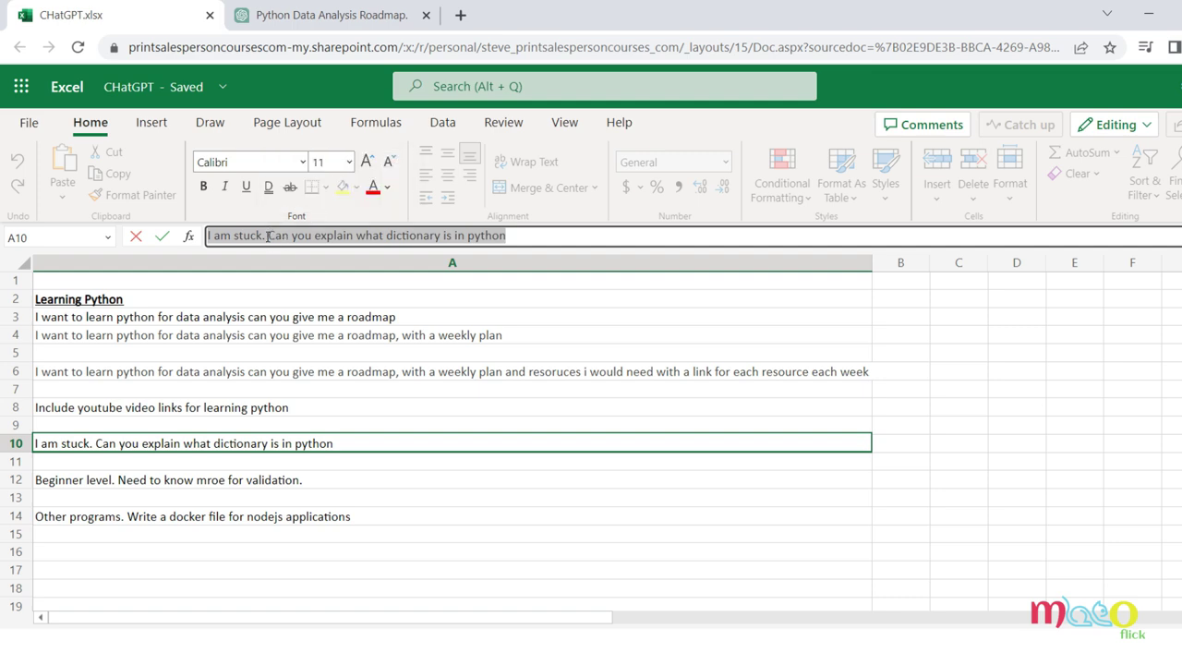
# - Back in ChatGPT, send the copied question "I am stuck. Can you explain what dictionary is in python" and read the explanation
pyautogui.click(335, 18)
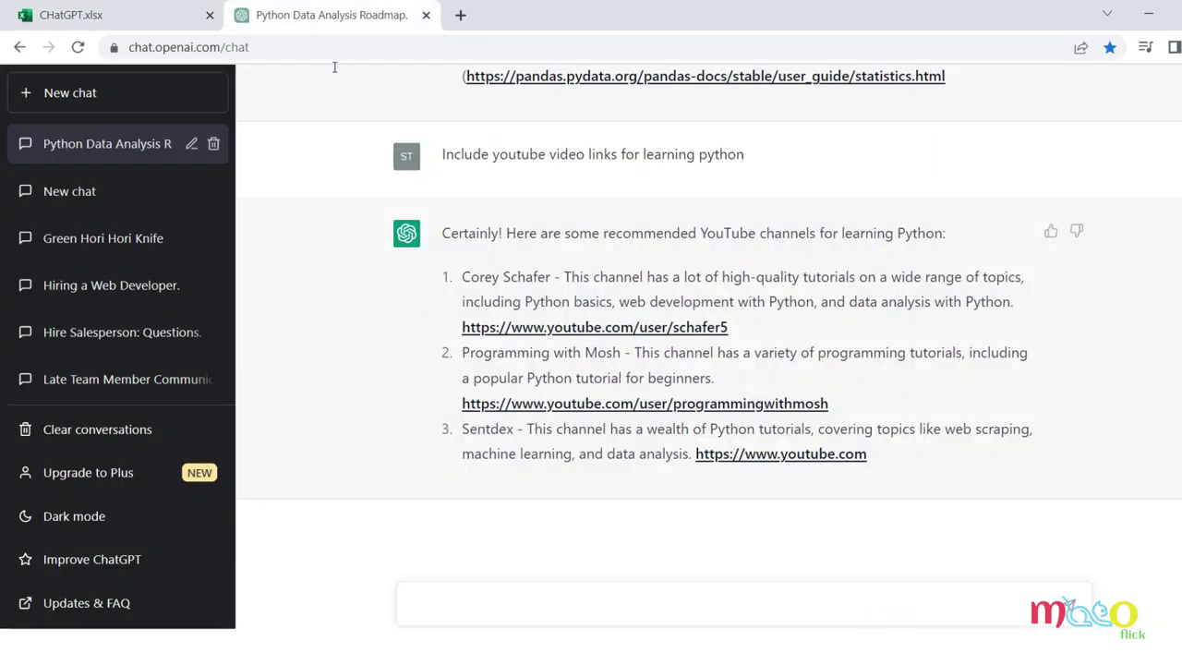
pyautogui.click(438, 596)
pyautogui.hotkey('ctrl', 'v')
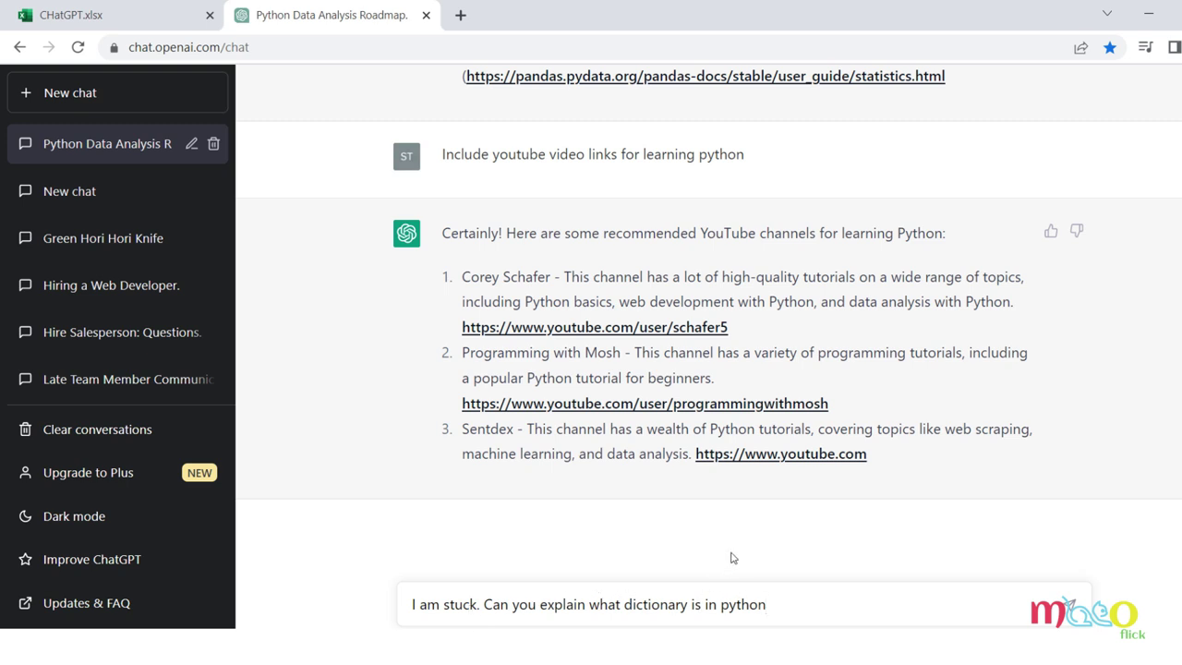
pyautogui.press('Return')
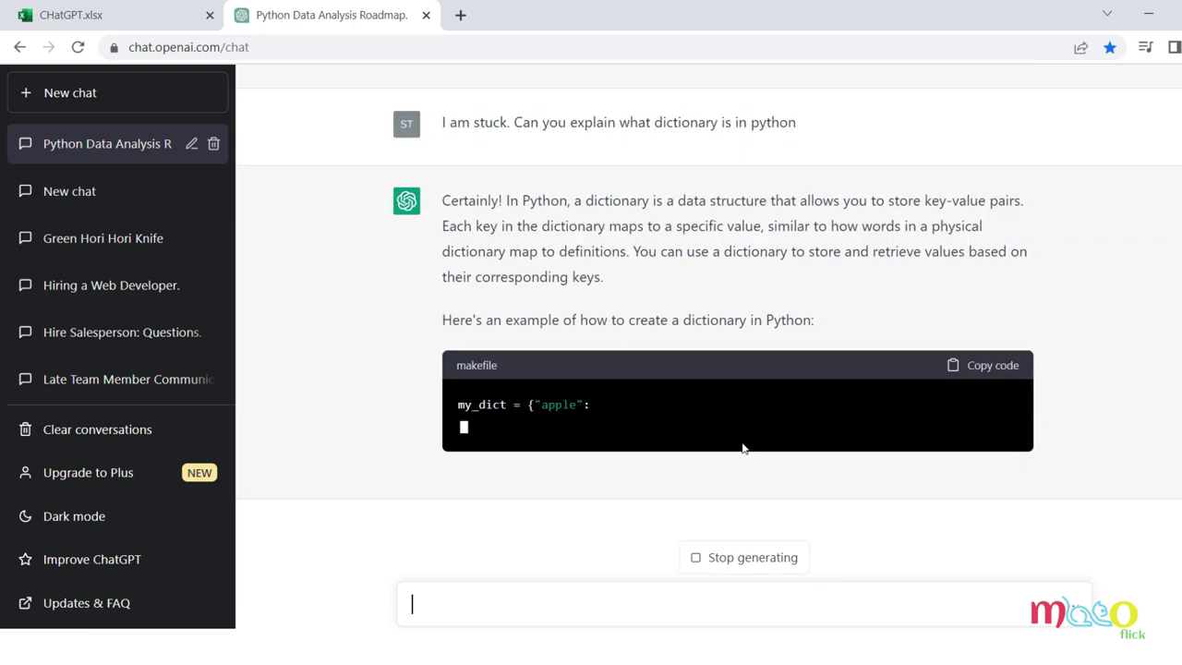
pyautogui.moveTo(595, 300); pyautogui.dragTo(474, 198)
pyautogui.click(348, 258)
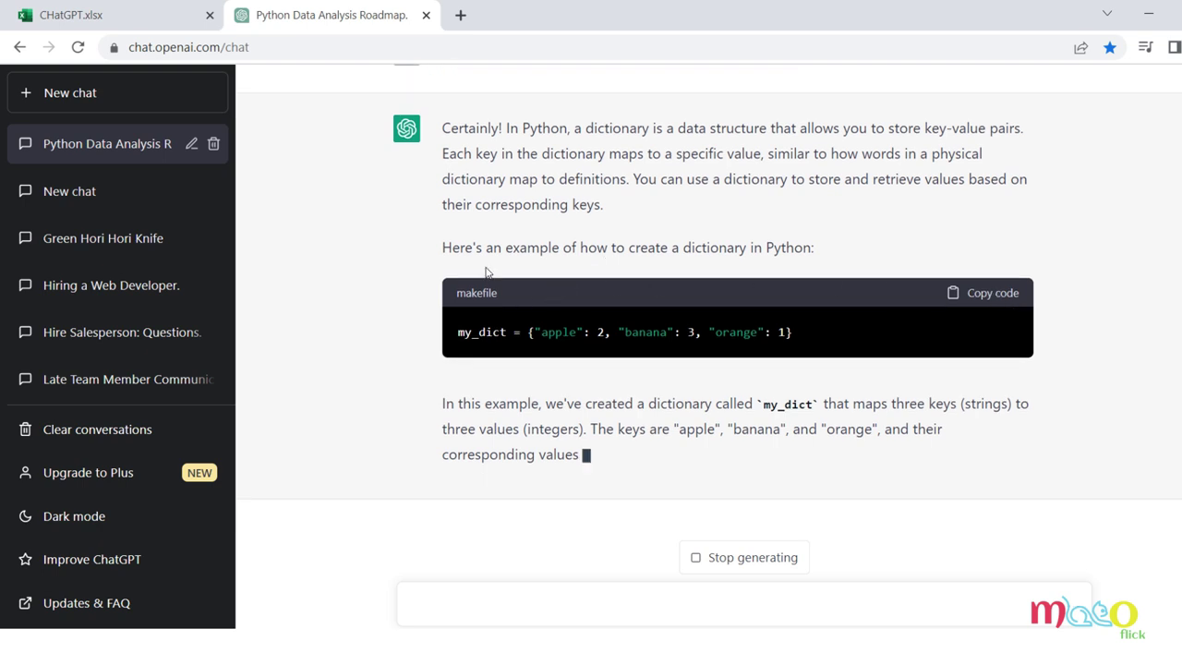
# - Switch to the Excel workbook and copy the full text of cell A14, the prompt about a docker file for nodejs applications
pyautogui.click(148, 15)
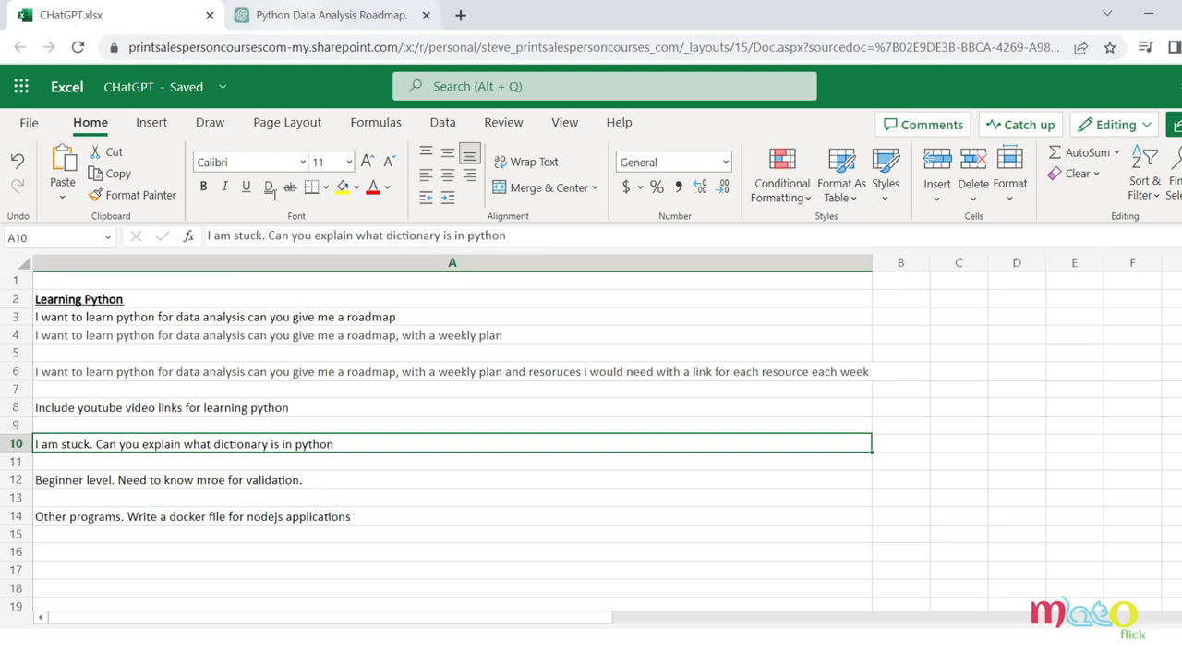
pyautogui.click(106, 516)
pyautogui.moveTo(547, 237); pyautogui.dragTo(204, 254)
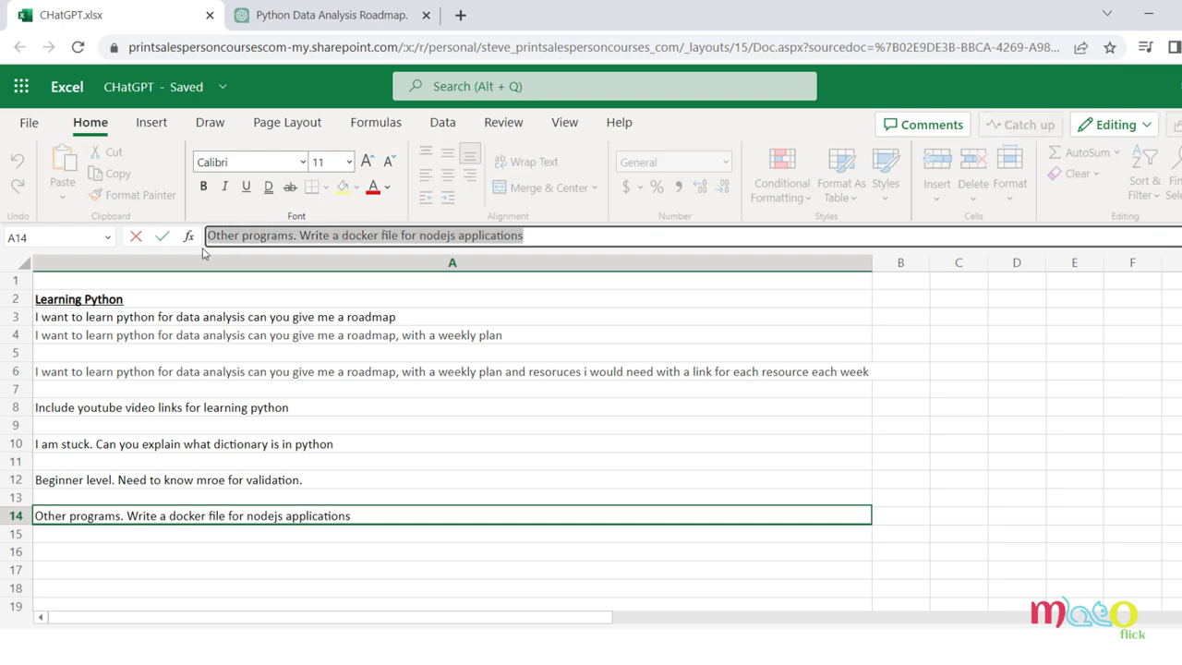
# - Back in ChatGPT, insert the copied prompt without "Other programs.", send "Write a docker file for nodejs applications", and stop the reply after the Dockerfile code
pyautogui.click(228, 7)
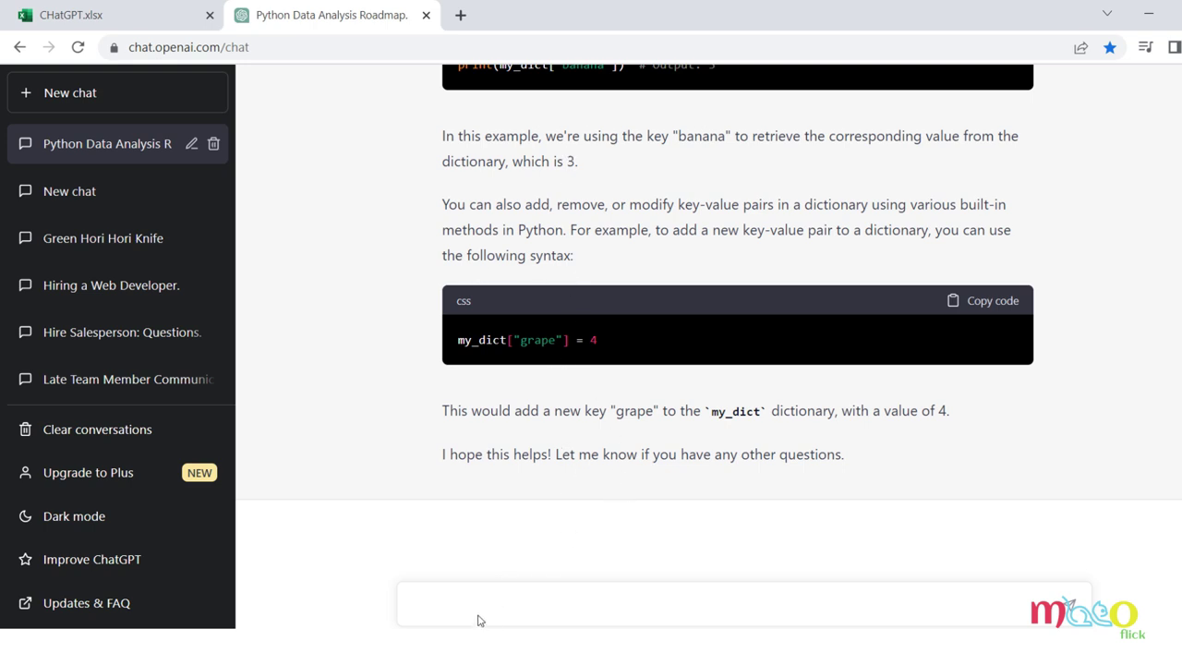
pyautogui.hotkey('ctrl', 'v')
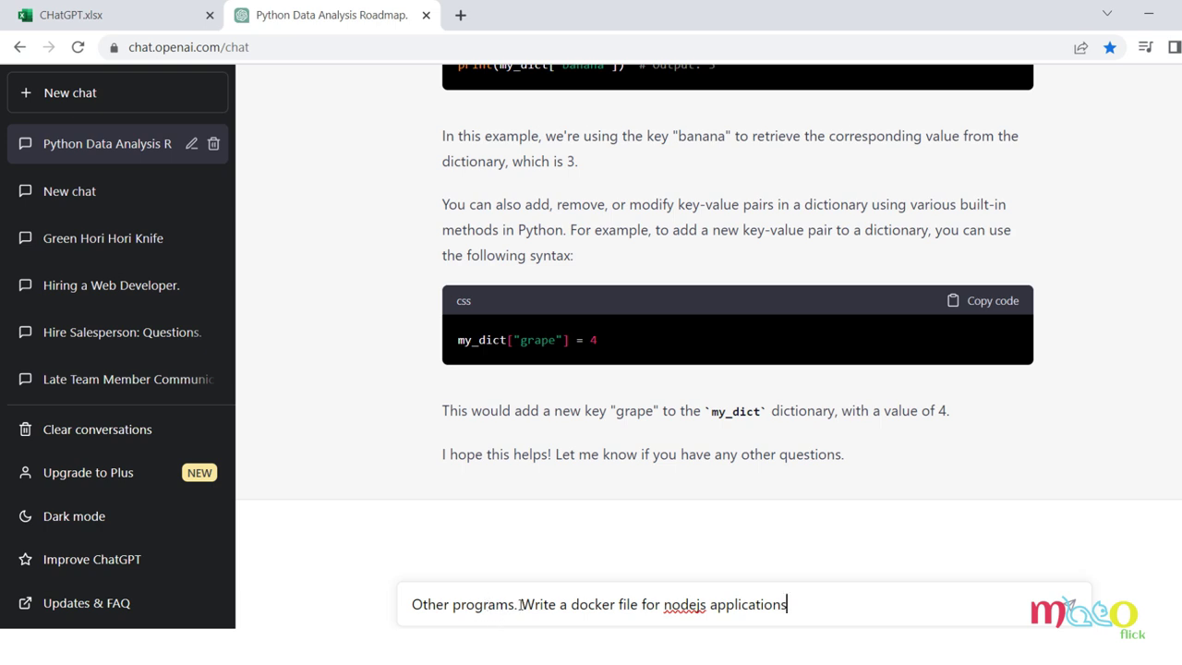
pyautogui.moveTo(515, 604); pyautogui.dragTo(359, 576)
pyautogui.press('BackSpace')
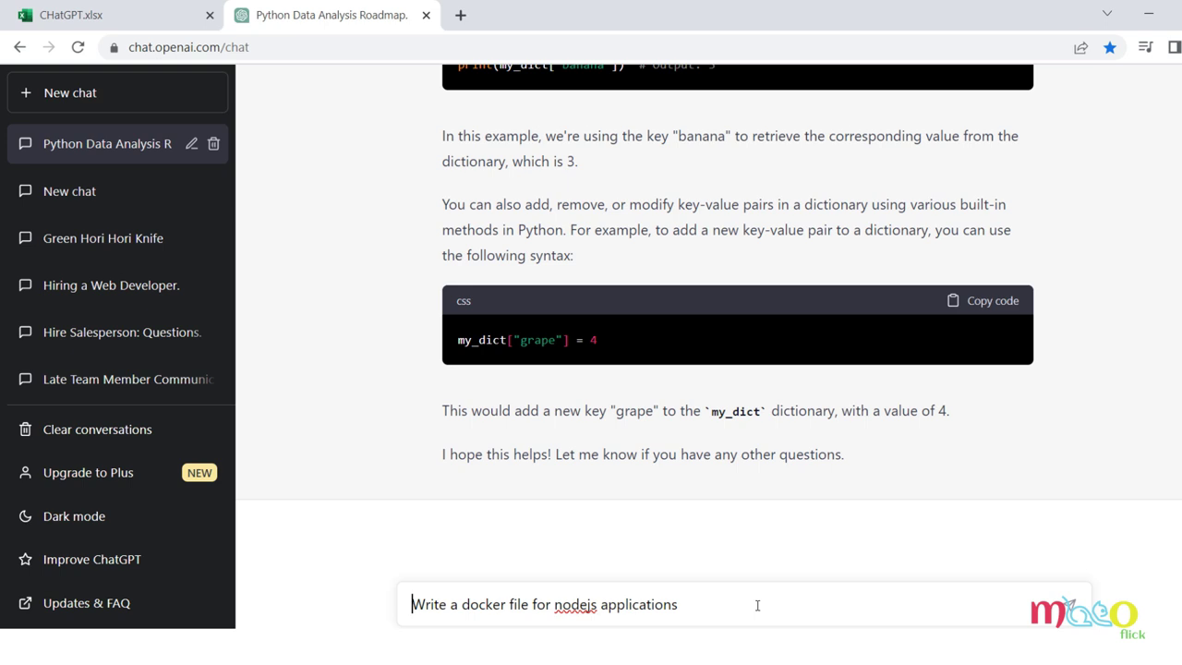
pyautogui.press('Return')
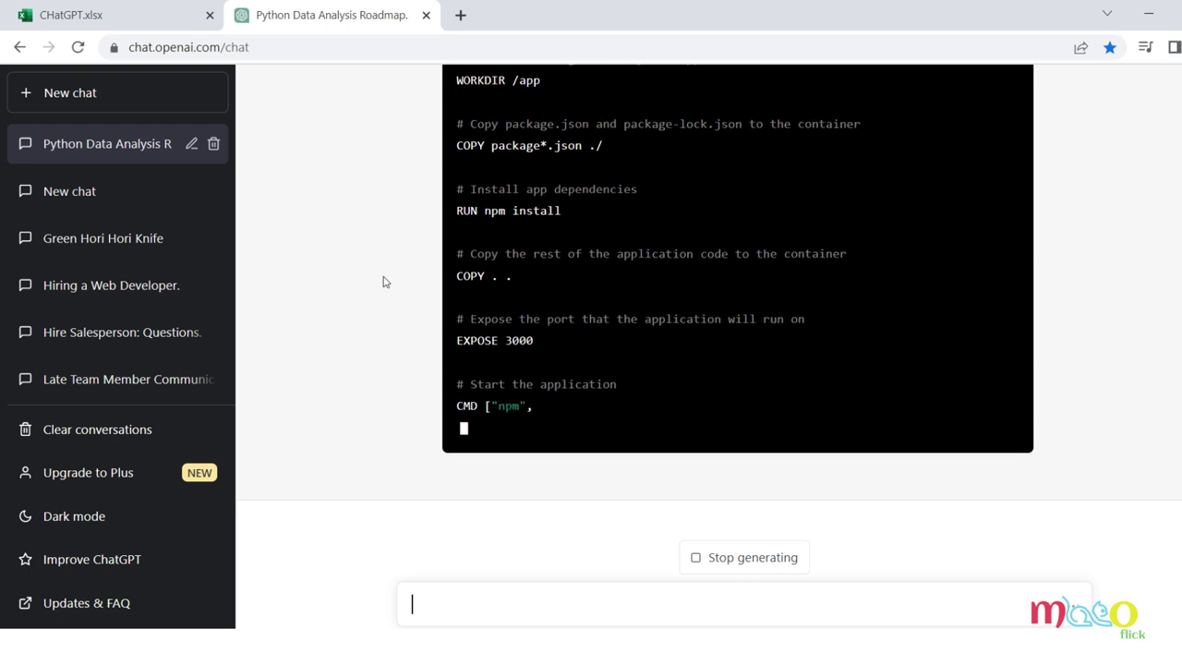
pyautogui.scroll(3, 386, 282)
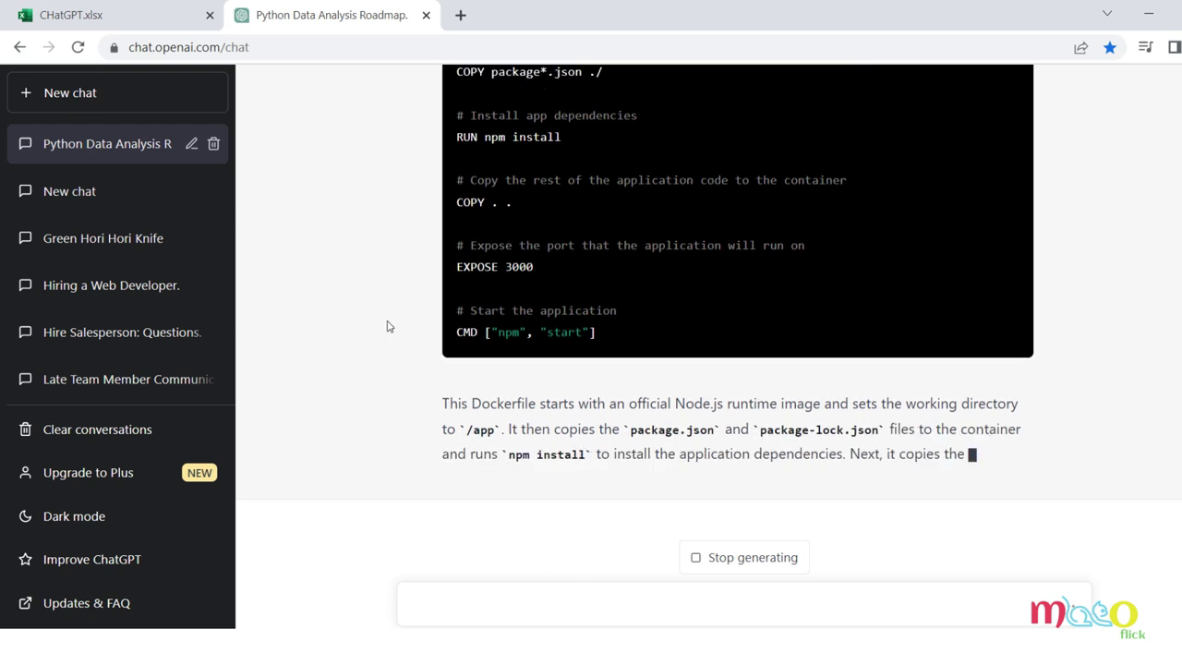
pyautogui.click(757, 554)
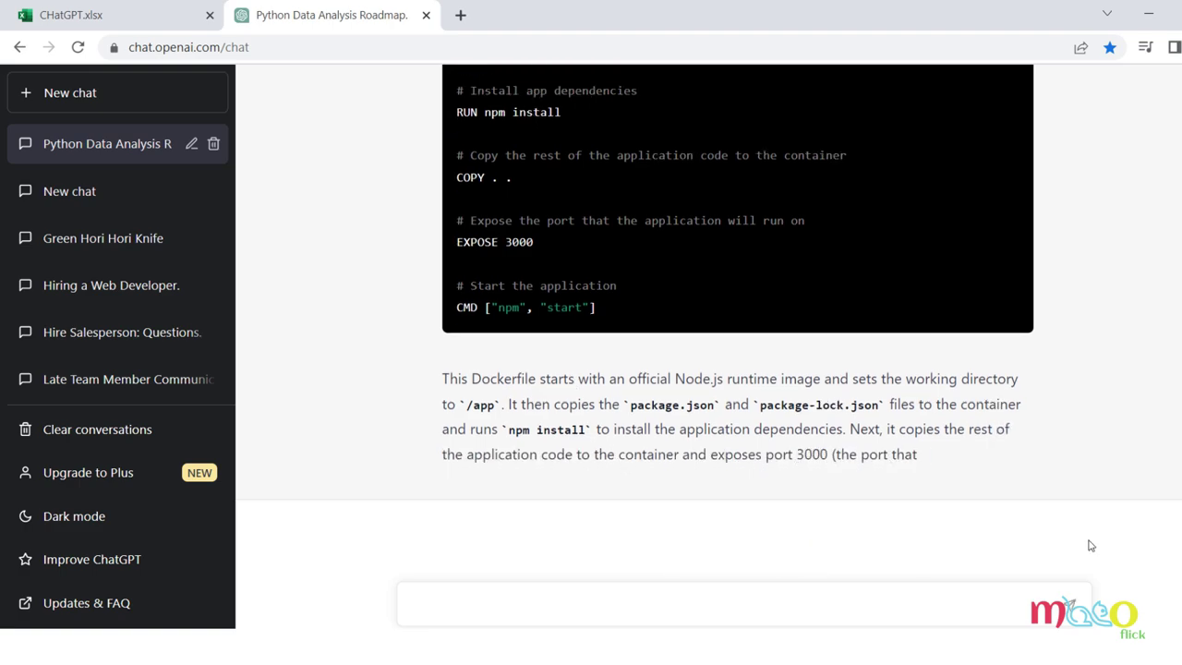
# - Go back through the Python conversation and review the first data analysis roadmap and its bullet-point version
pyautogui.scroll(20, 645, 436)
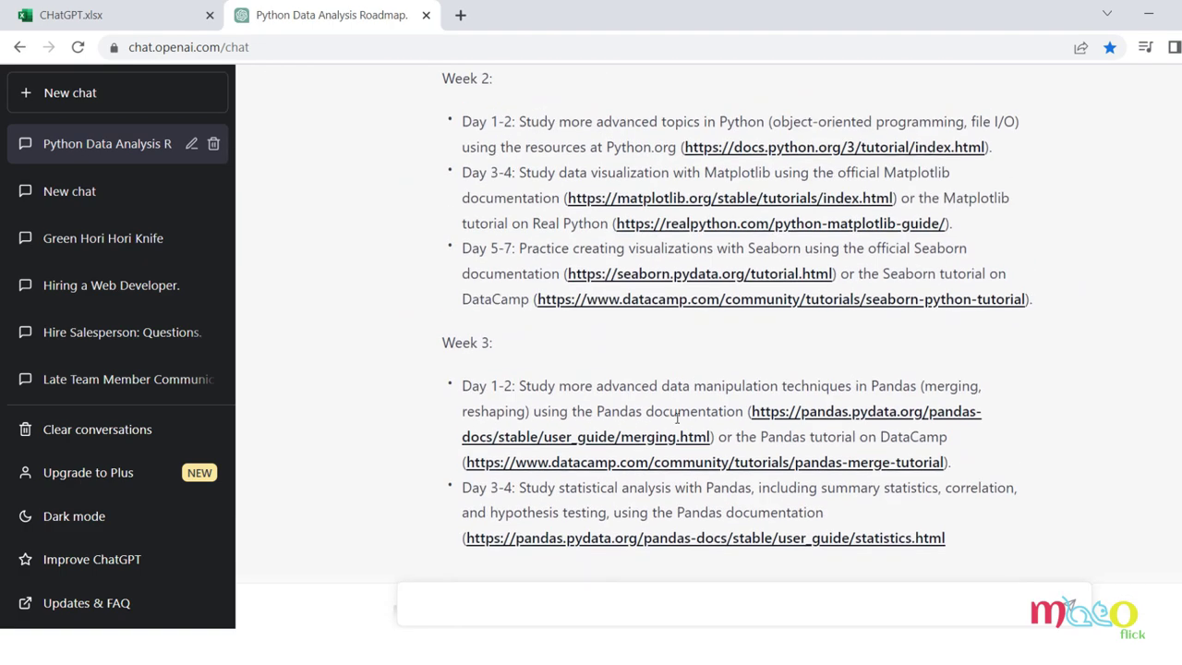
pyautogui.scroll(15, 645, 436)
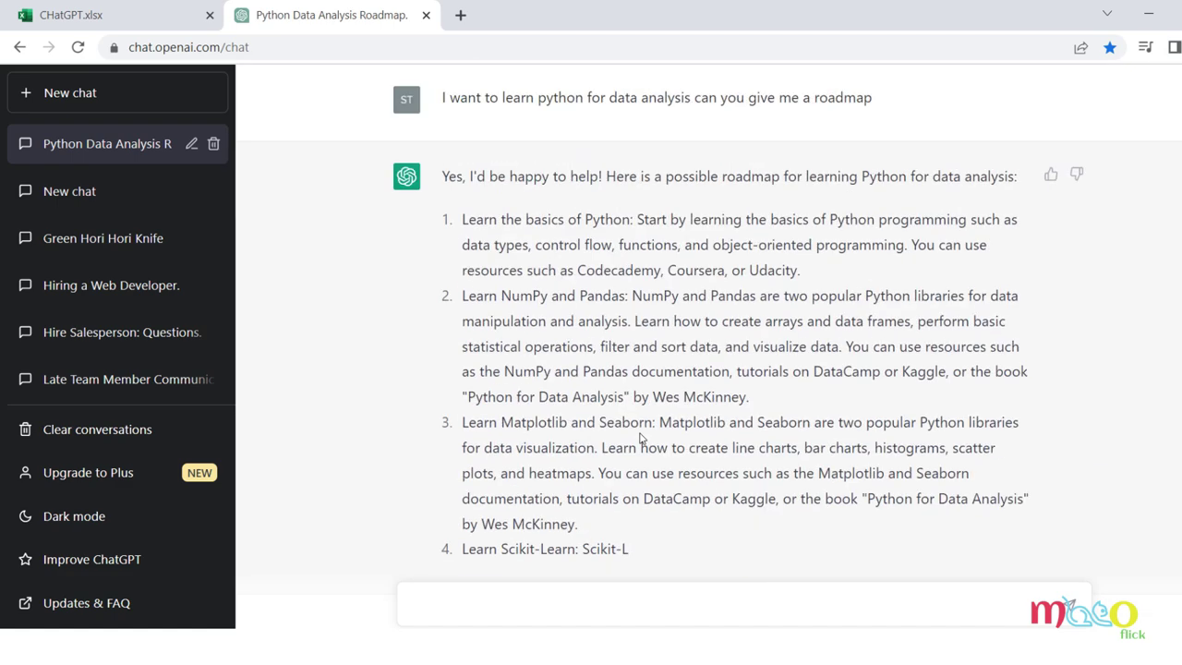
pyautogui.moveTo(485, 98); pyautogui.dragTo(695, 98)
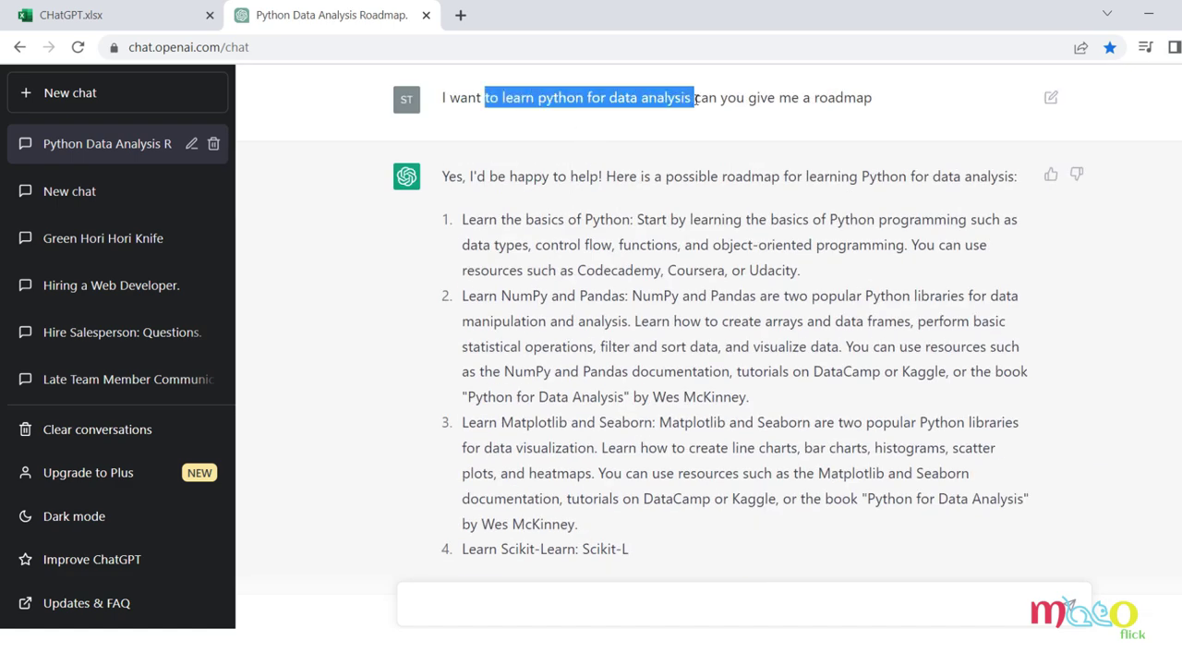
pyautogui.scroll(-2, 368, 339)
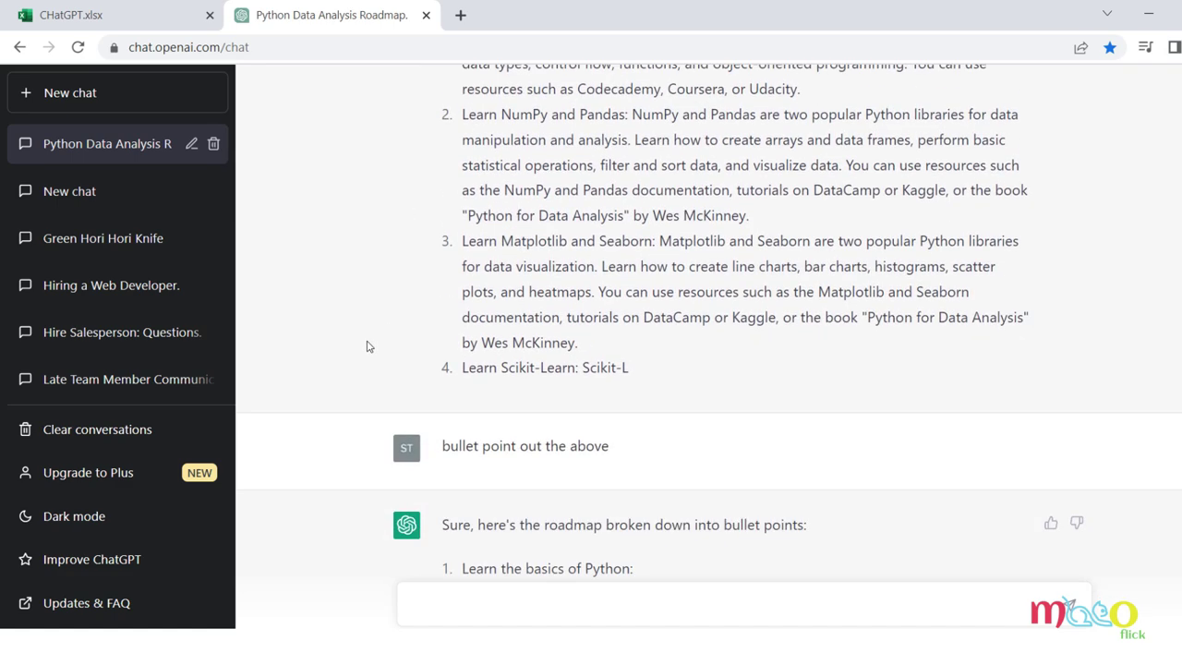
pyautogui.scroll(1, 366, 346)
pyautogui.scroll(-4, 366, 349)
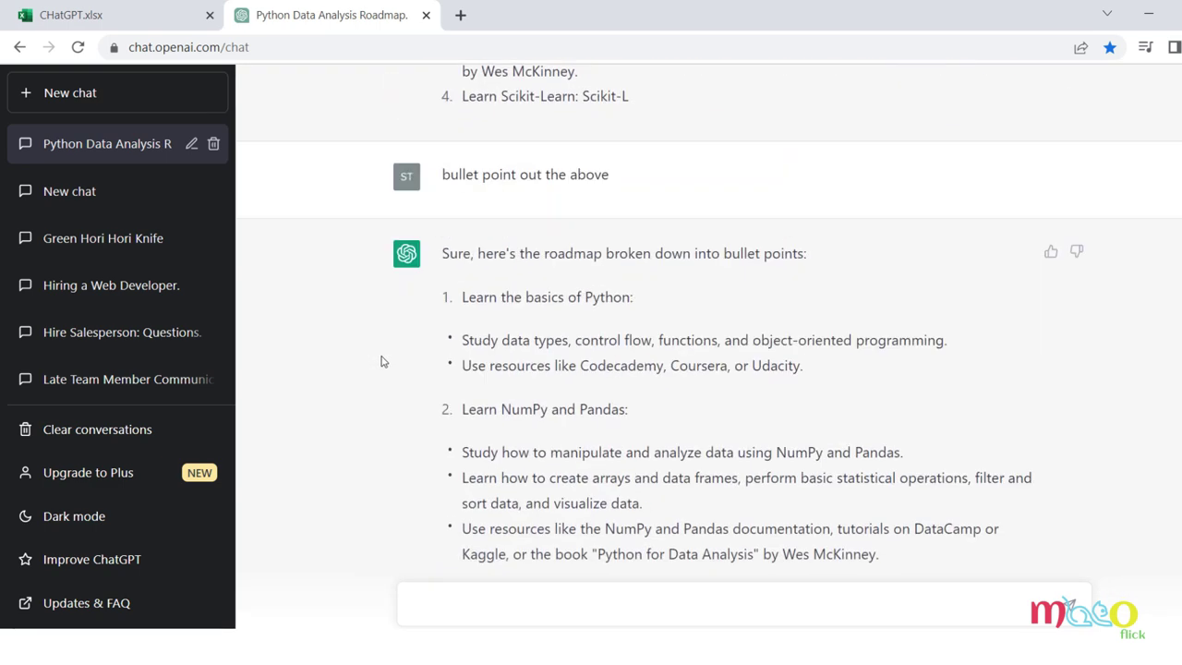
pyautogui.scroll(-5, 388, 346)
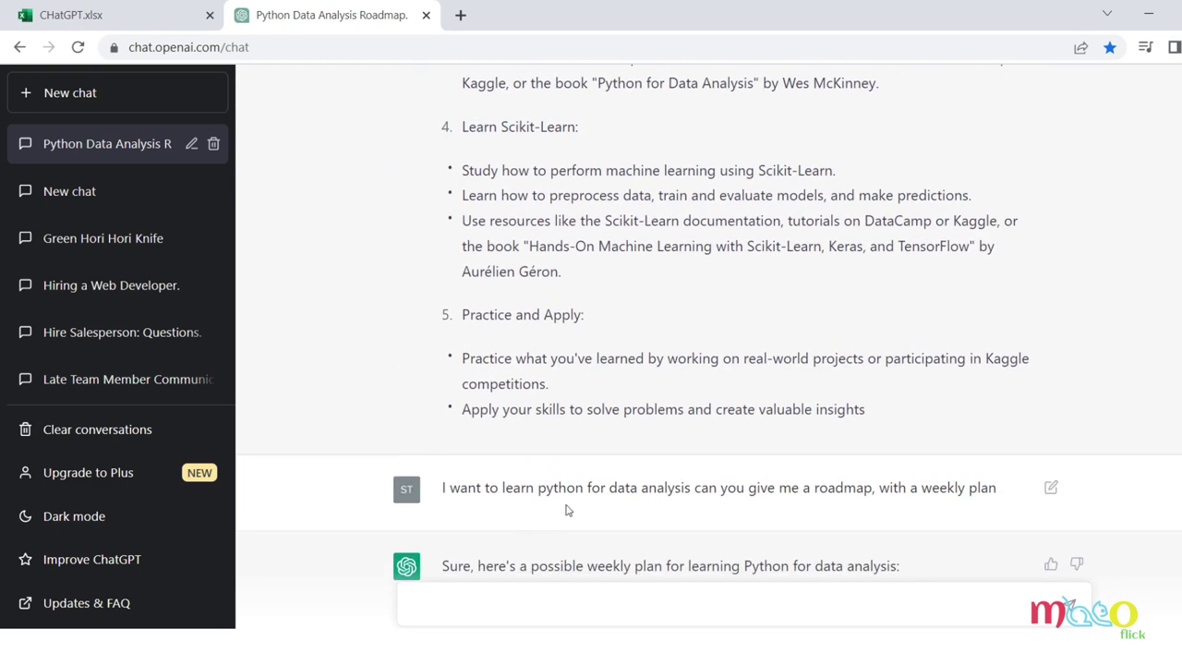
# - Review the request for a roadmap with a weekly plan and the Week 1 tasks in its answer
pyautogui.moveTo(585, 487); pyautogui.dragTo(864, 511)
pyautogui.moveTo(922, 491); pyautogui.dragTo(988, 491)
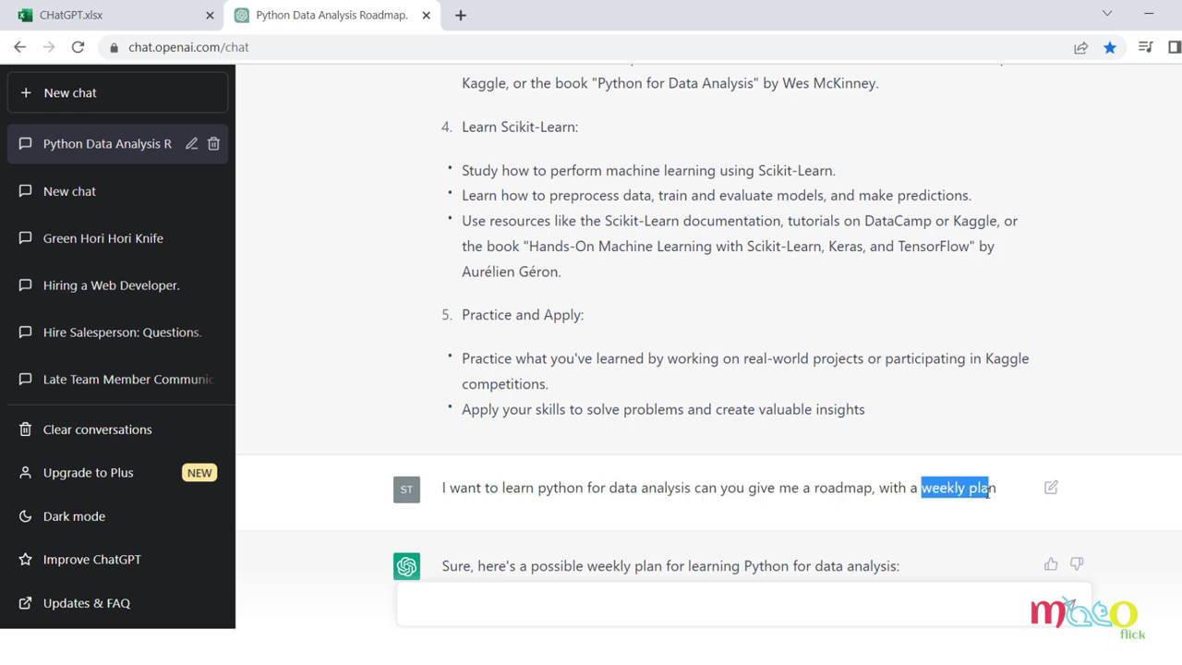
pyautogui.scroll(-3, 680, 492)
pyautogui.moveTo(579, 444); pyautogui.dragTo(674, 457)
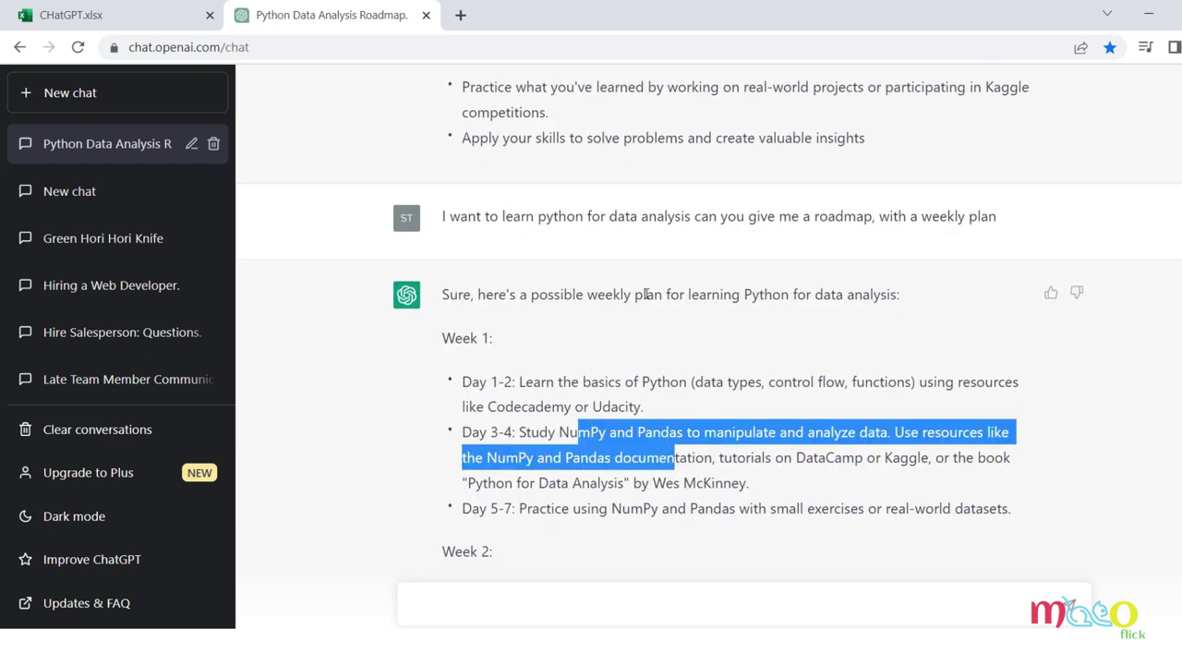
pyautogui.moveTo(608, 228); pyautogui.dragTo(742, 222)
pyautogui.click(297, 216)
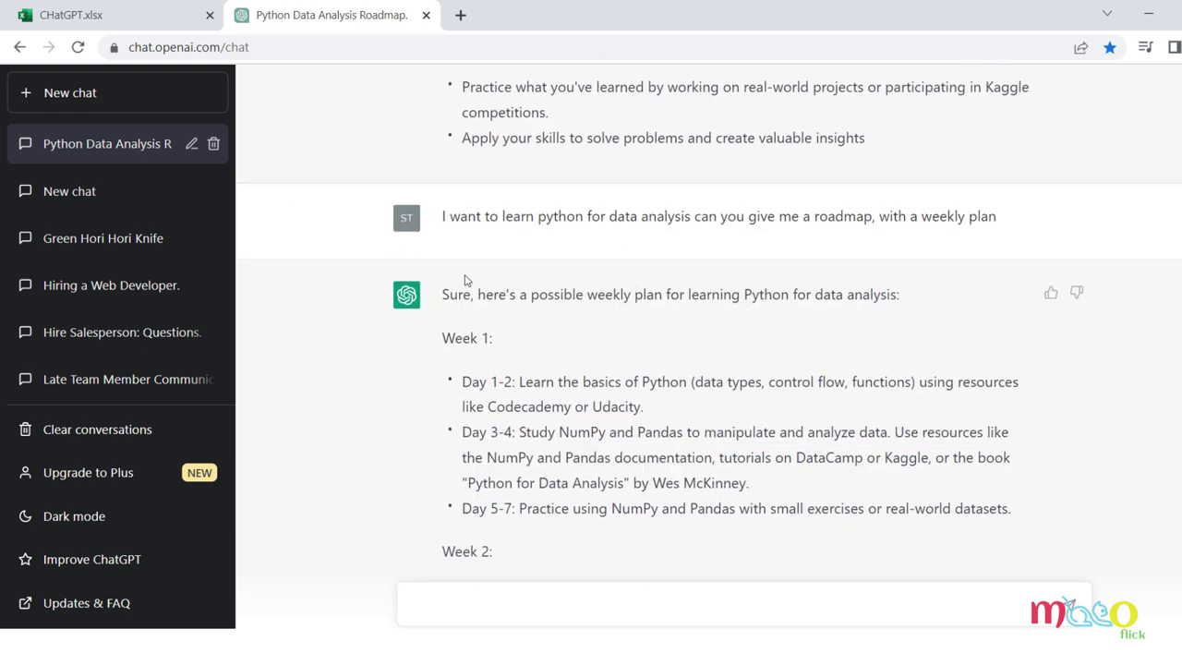
pyautogui.scroll(7, 461, 310)
pyautogui.scroll(-5, 452, 365)
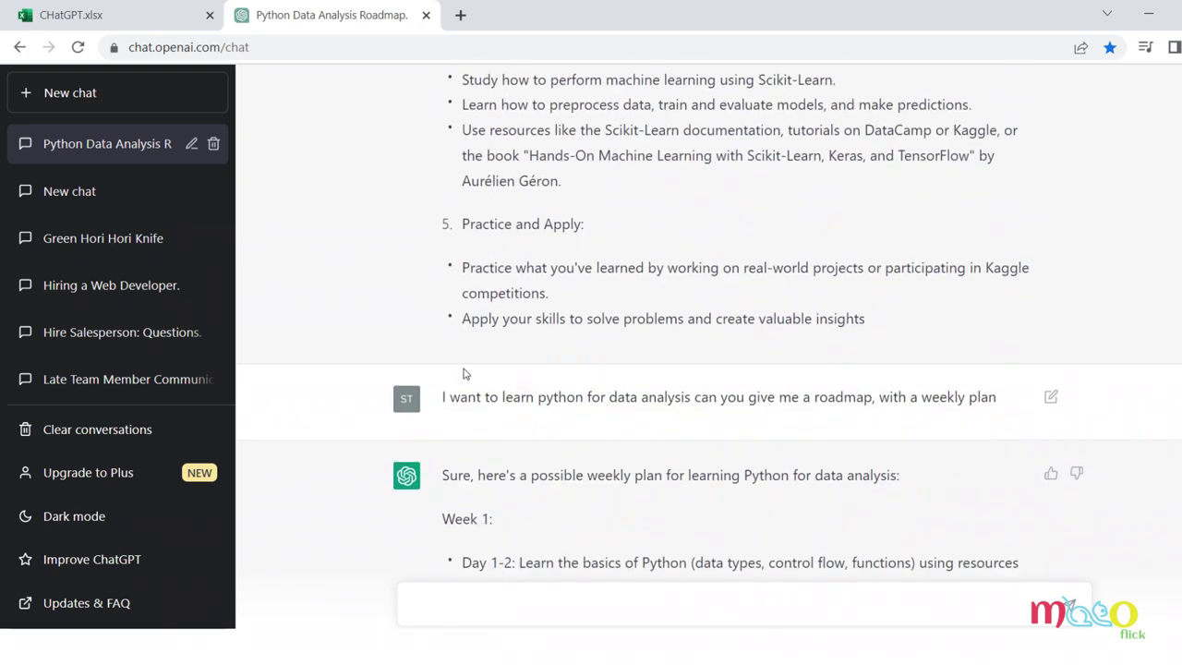
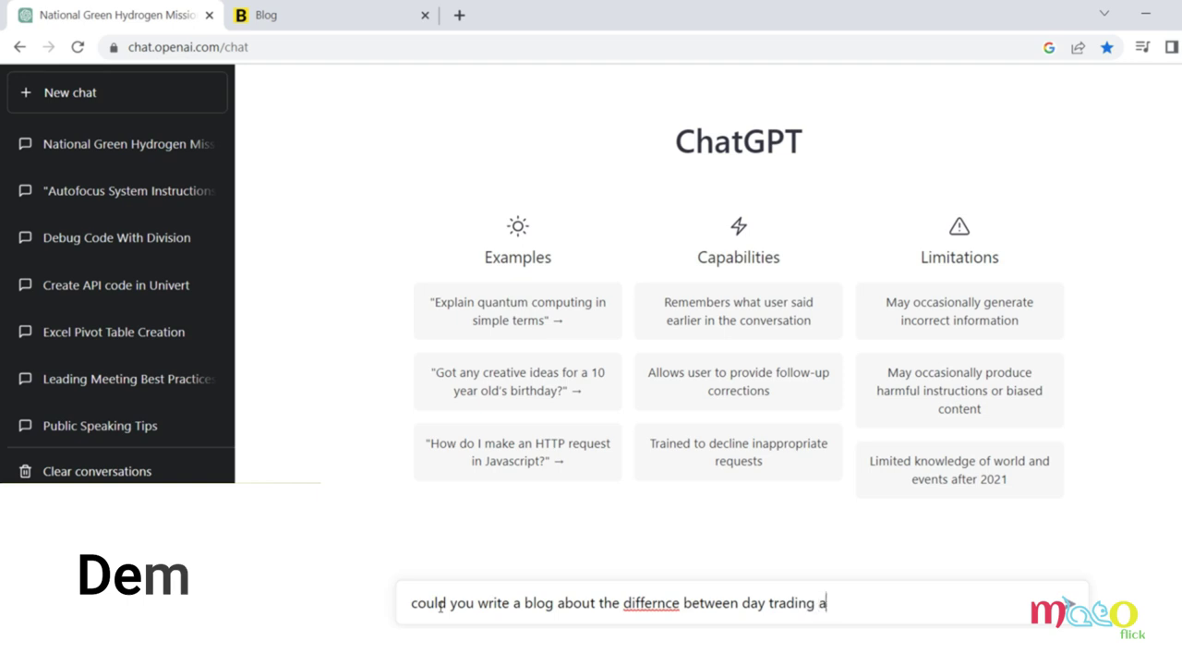
# - Finish the prompt, correct the misspelled word, and send "could you write a blog about the difference between day trading and swing trading"
pyautogui.write('ing trading')
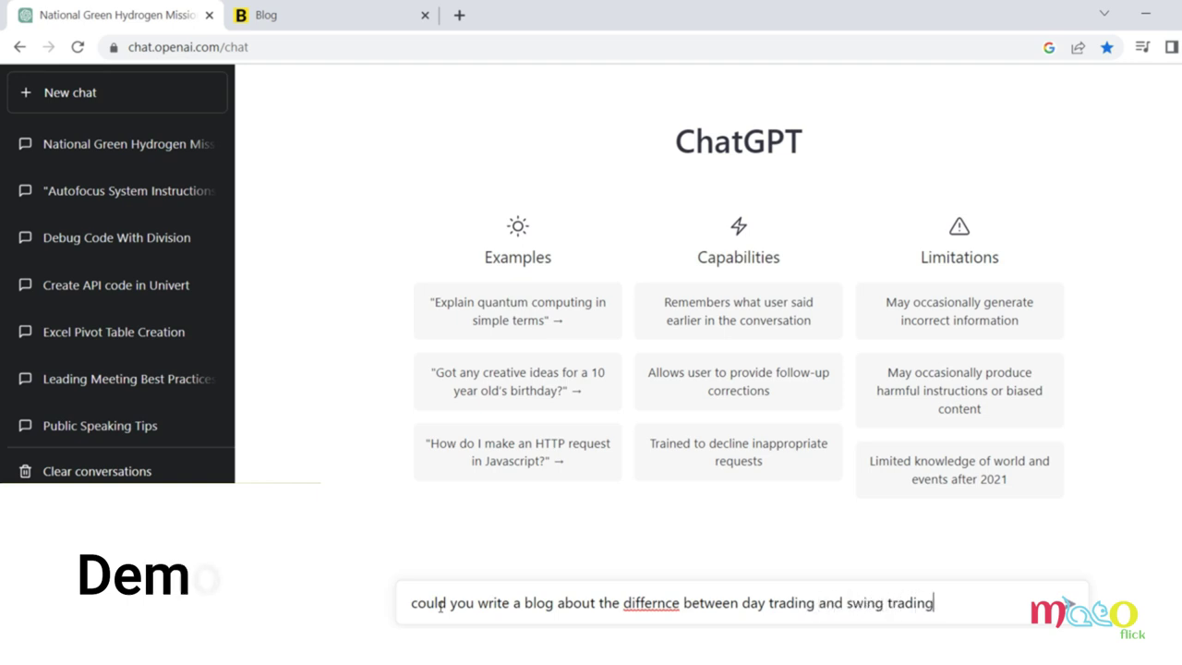
pyautogui.rightClick(632, 600)
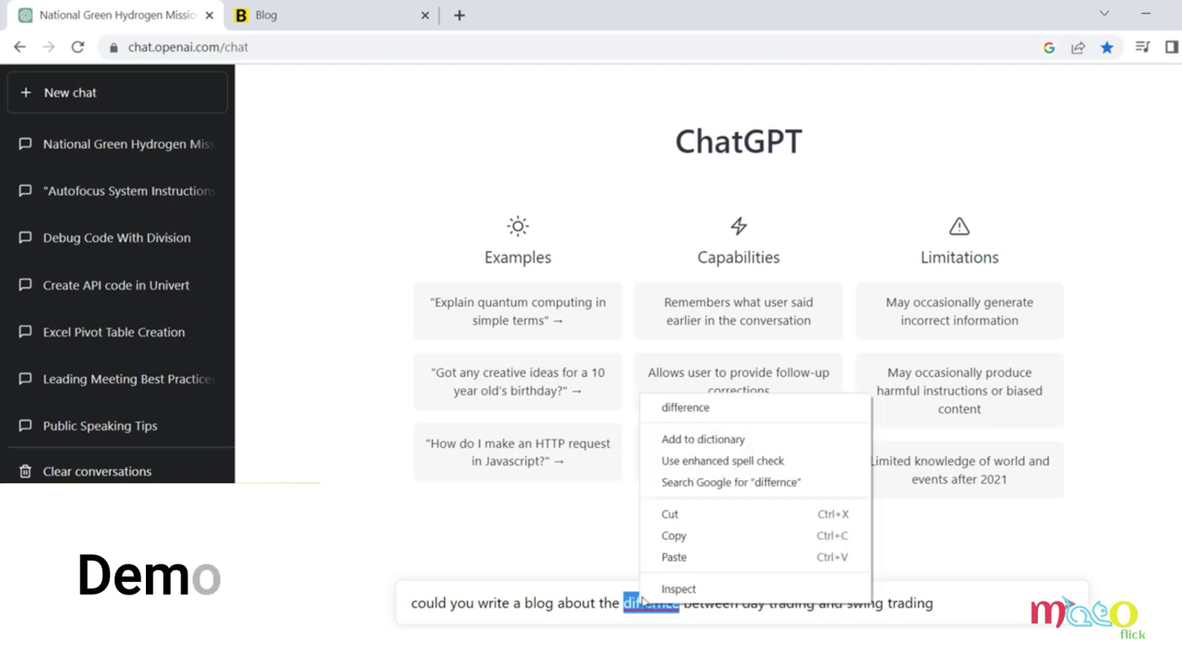
pyautogui.click(687, 408)
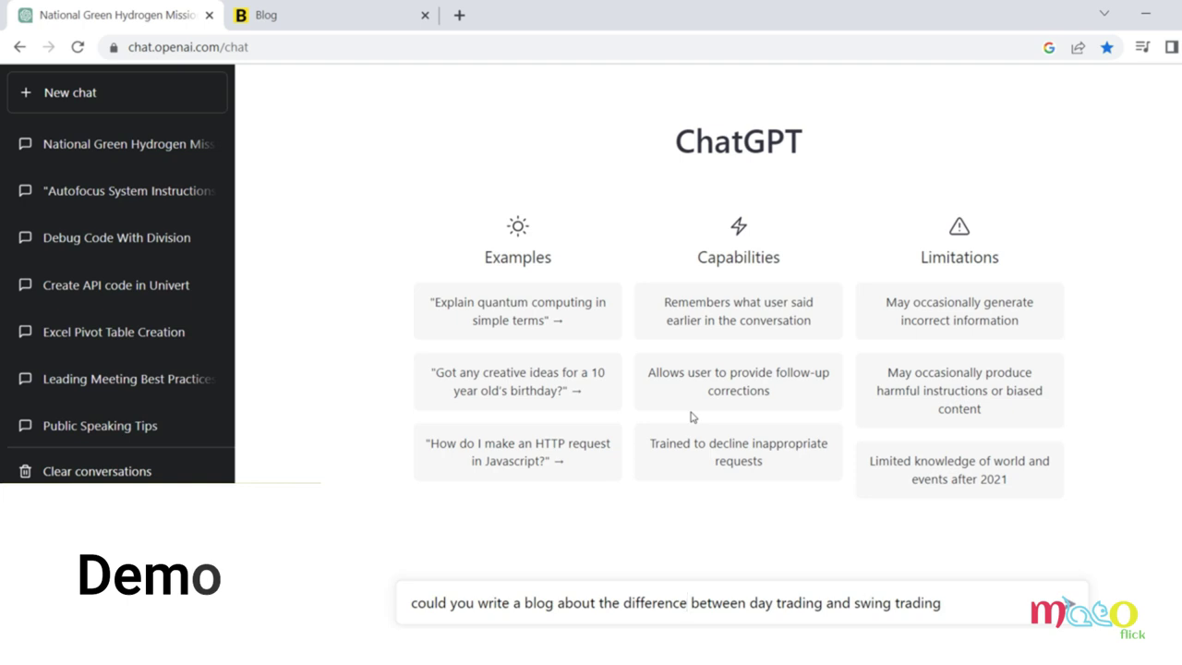
pyautogui.press('Return')
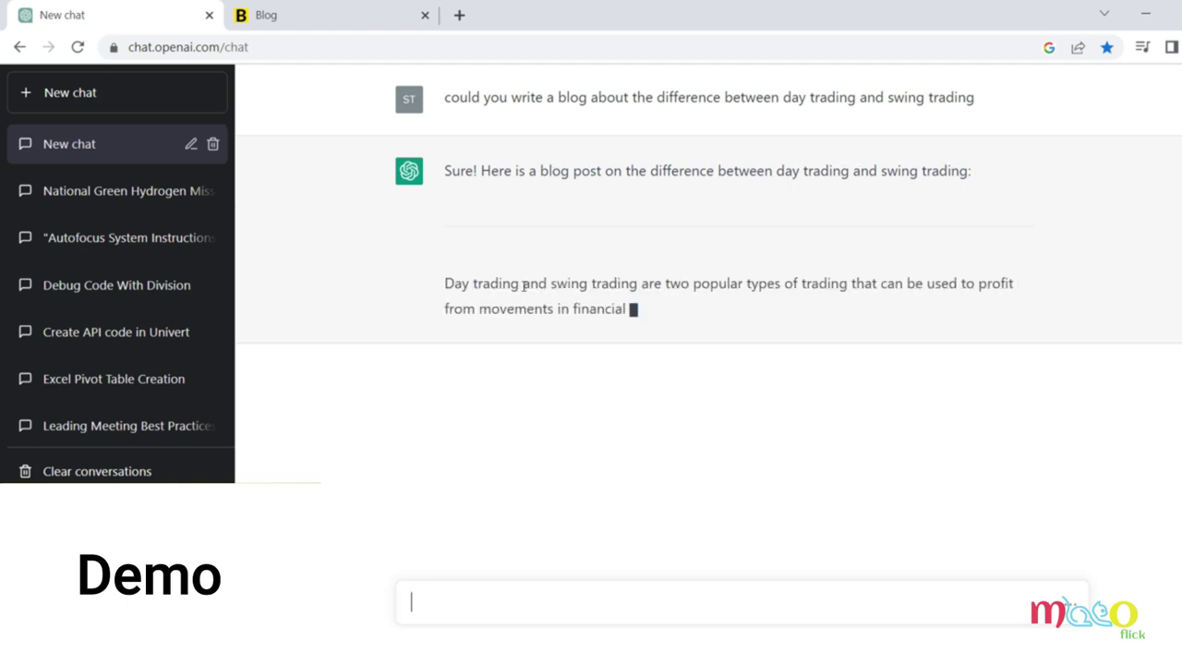
# - Read the blog paragraphs on day trading, swing trading, and their differences in commitment and risk as they are generated
pyautogui.moveTo(444, 284); pyautogui.dragTo(806, 280)
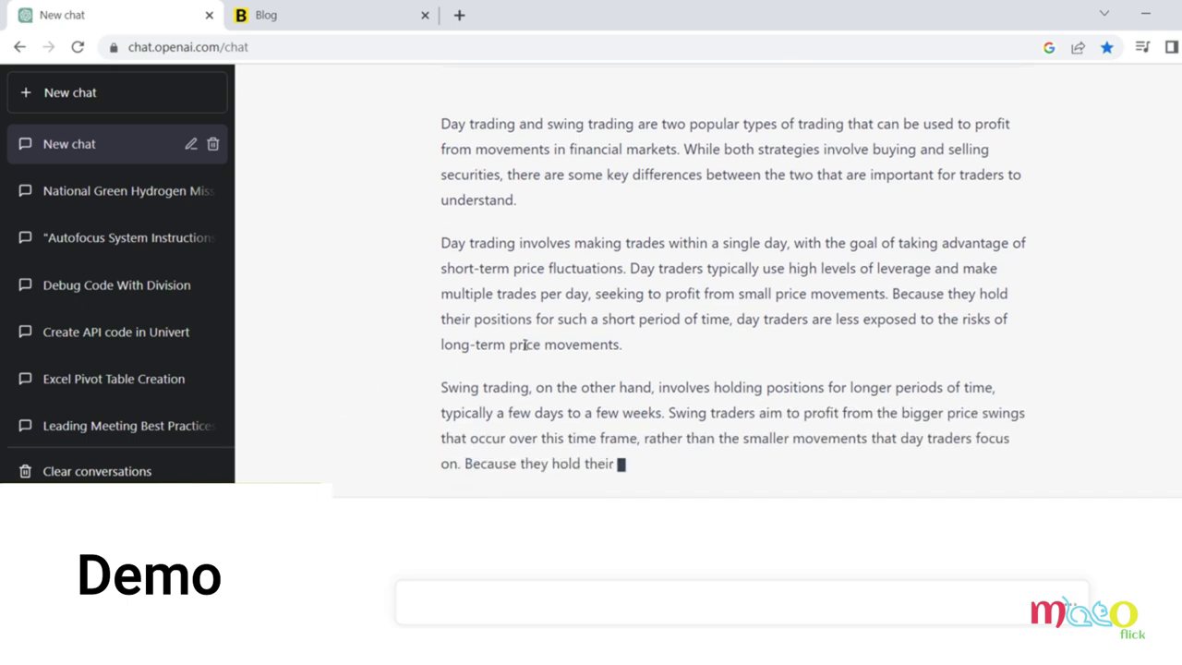
pyautogui.moveTo(466, 243); pyautogui.dragTo(591, 243)
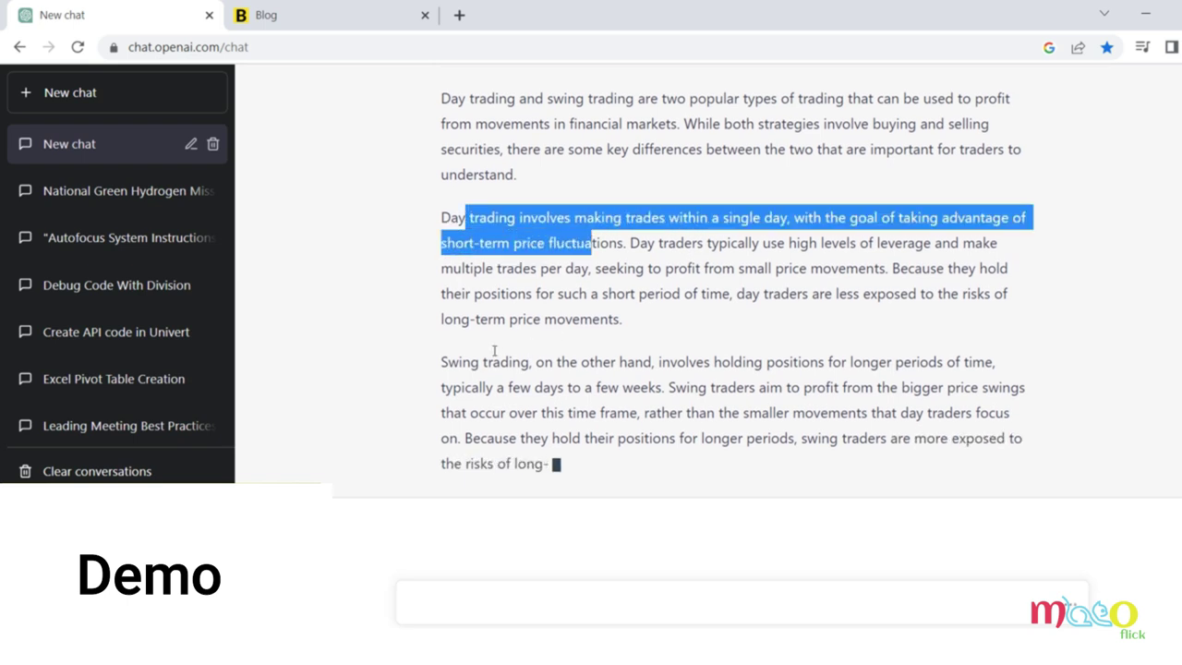
pyautogui.moveTo(439, 362); pyautogui.dragTo(532, 344)
pyautogui.click(393, 358)
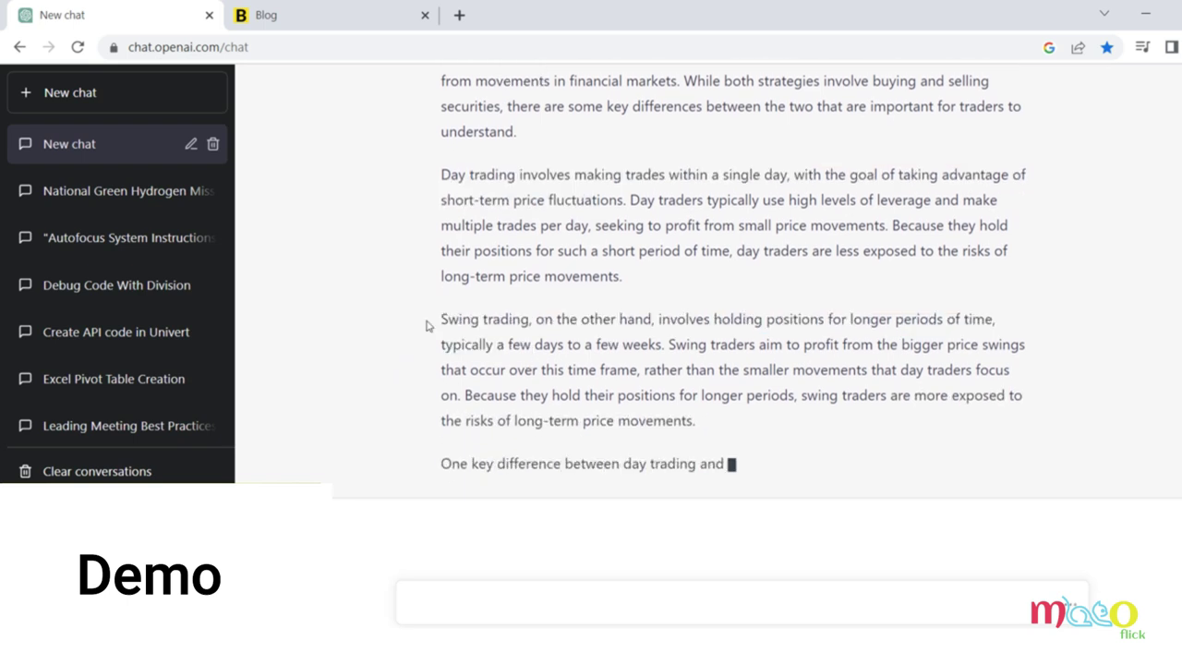
pyautogui.scroll(2, 547, 273)
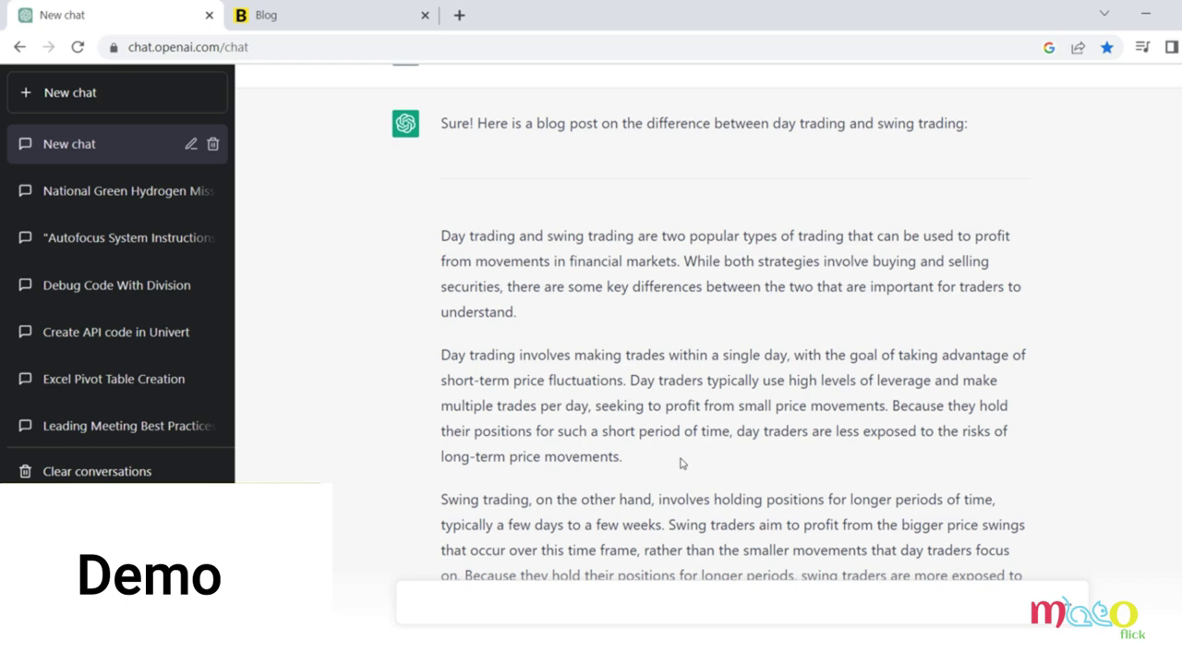
pyautogui.scroll(-2, 438, 459)
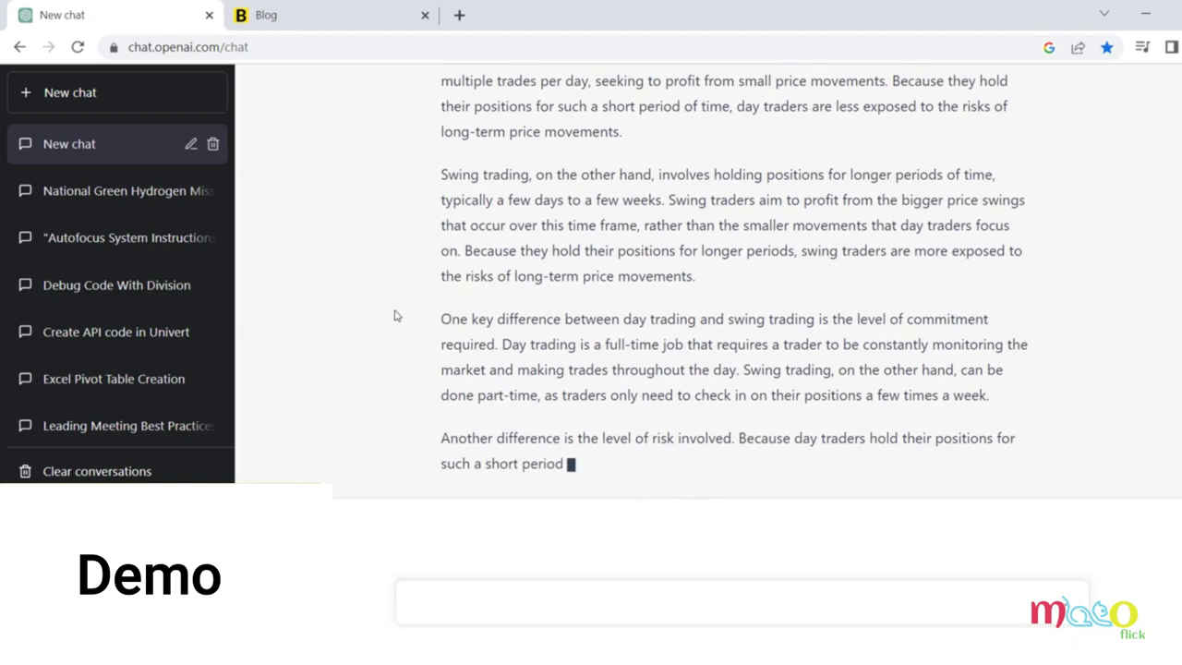
pyautogui.scroll(3, 643, 200)
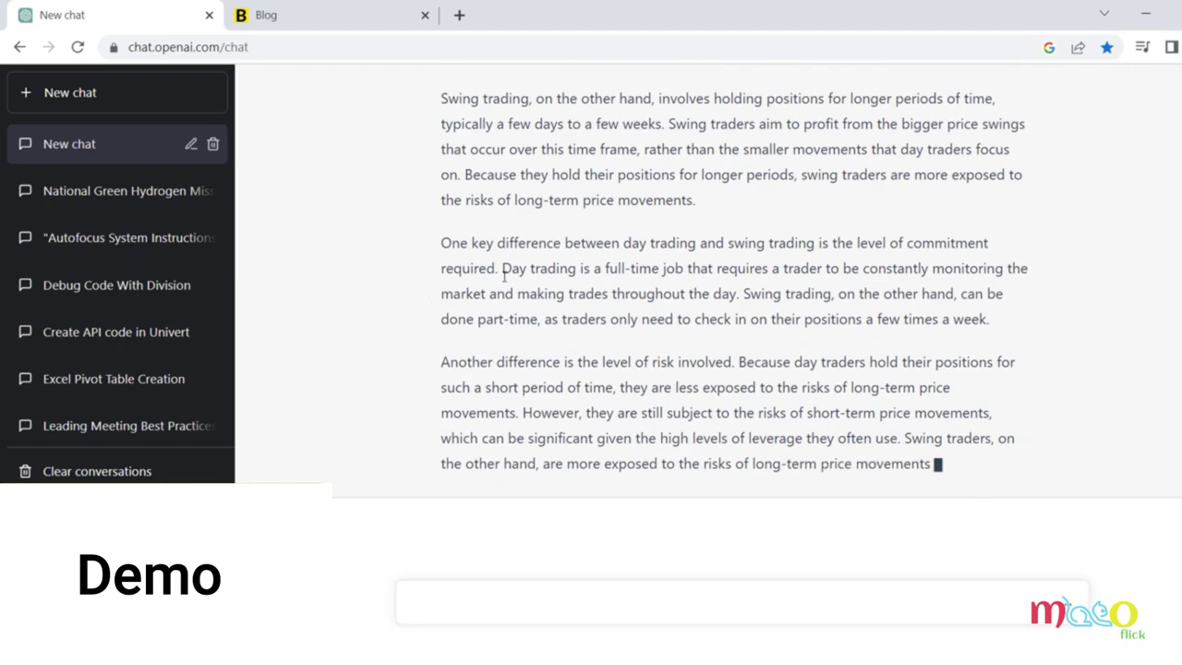
pyautogui.scroll(1, 558, 251)
pyautogui.scroll(2, 558, 251)
pyautogui.scroll(-3, 536, 272)
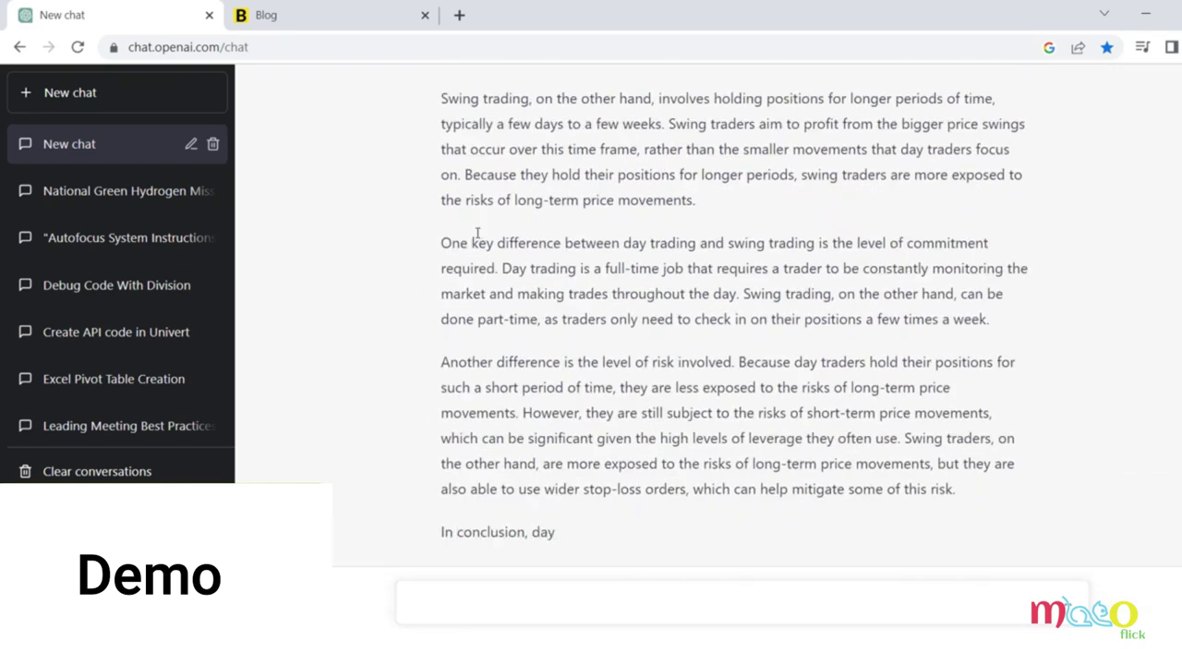
pyautogui.scroll(2, 476, 235)
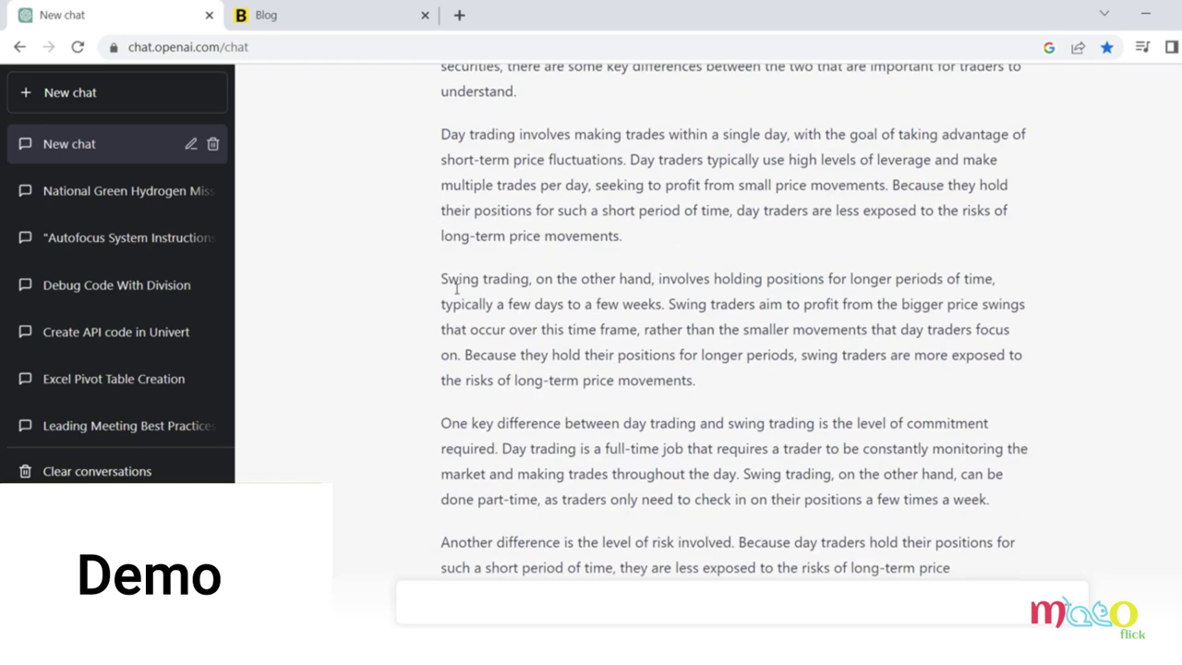
pyautogui.scroll(-3, 400, 343)
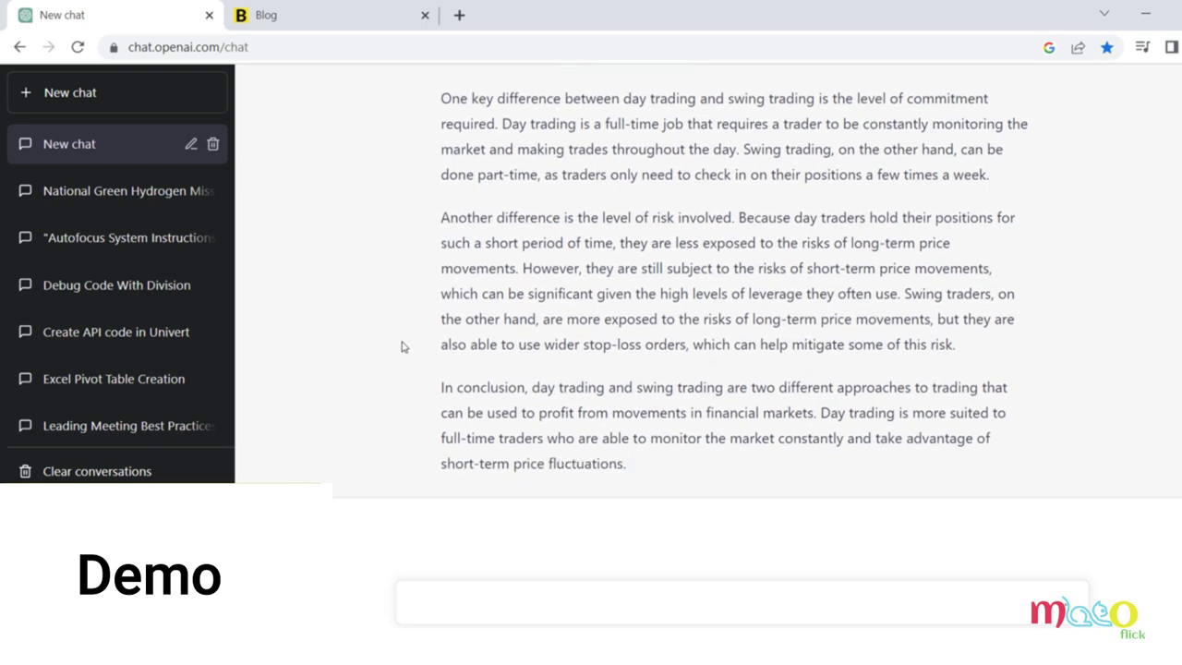
# - Review the whole blog post from its introduction through to the conclusion
pyautogui.scroll(3, 444, 277)
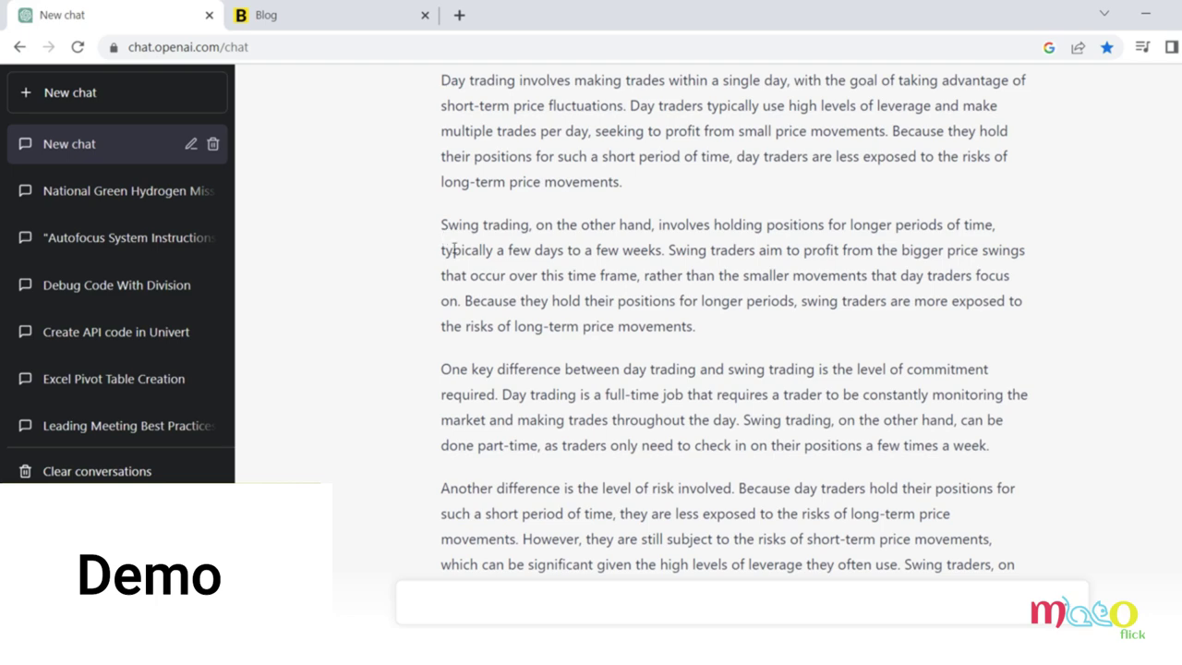
pyautogui.scroll(3, 466, 254)
pyautogui.scroll(-3, 466, 256)
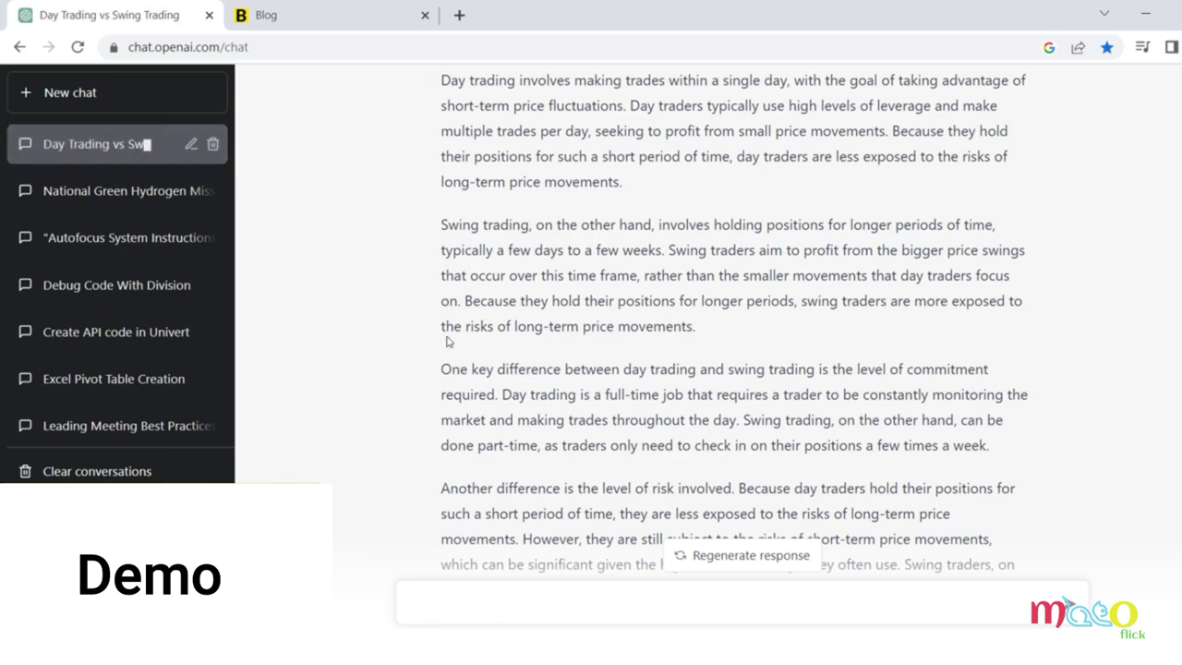
pyautogui.scroll(-4, 383, 338)
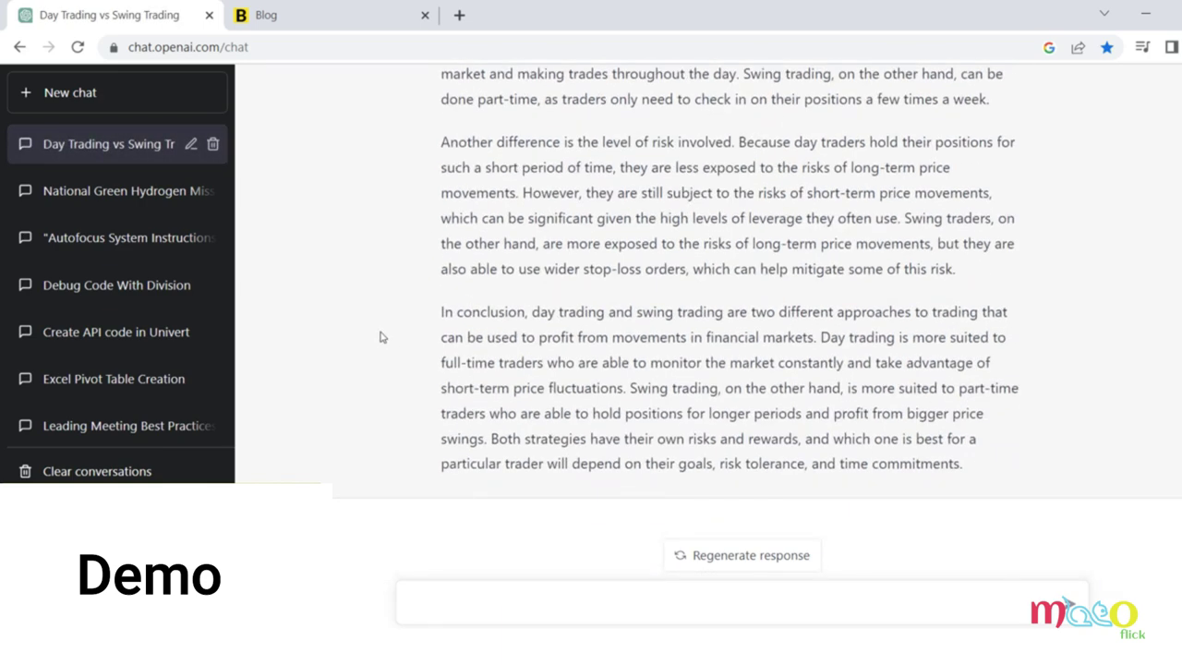
pyautogui.scroll(6, 382, 335)
pyautogui.scroll(-6, 382, 336)
pyautogui.scroll(6, 533, 235)
pyautogui.scroll(-6, 526, 294)
pyautogui.scroll(3, 401, 279)
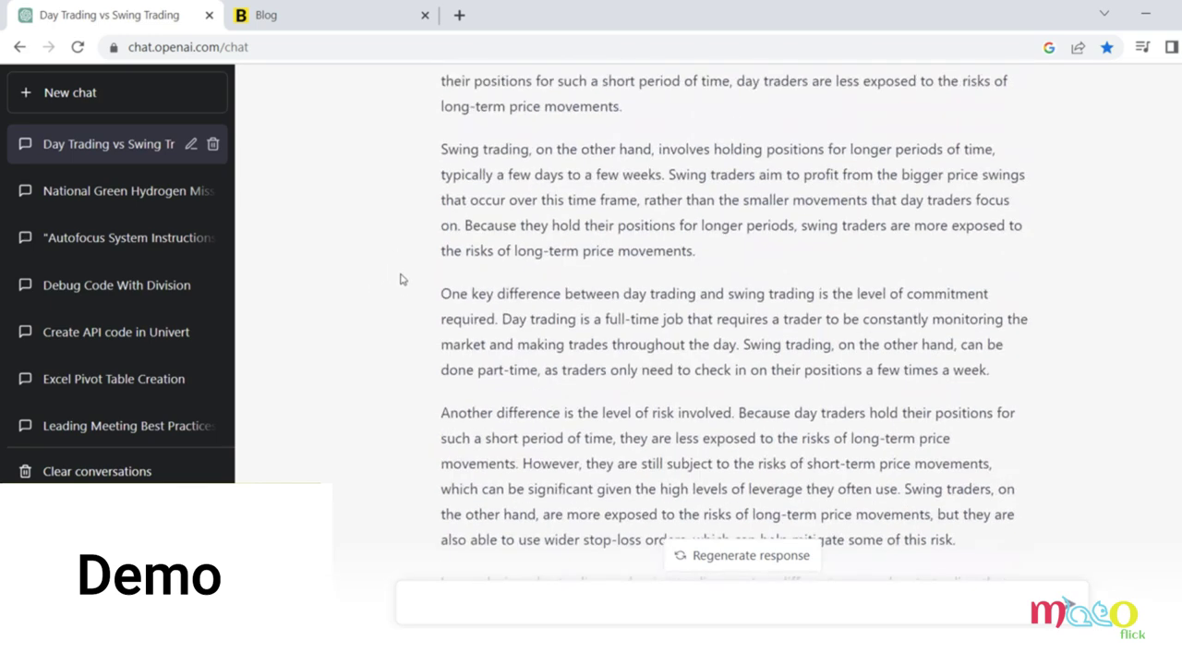
pyautogui.scroll(-3, 402, 293)
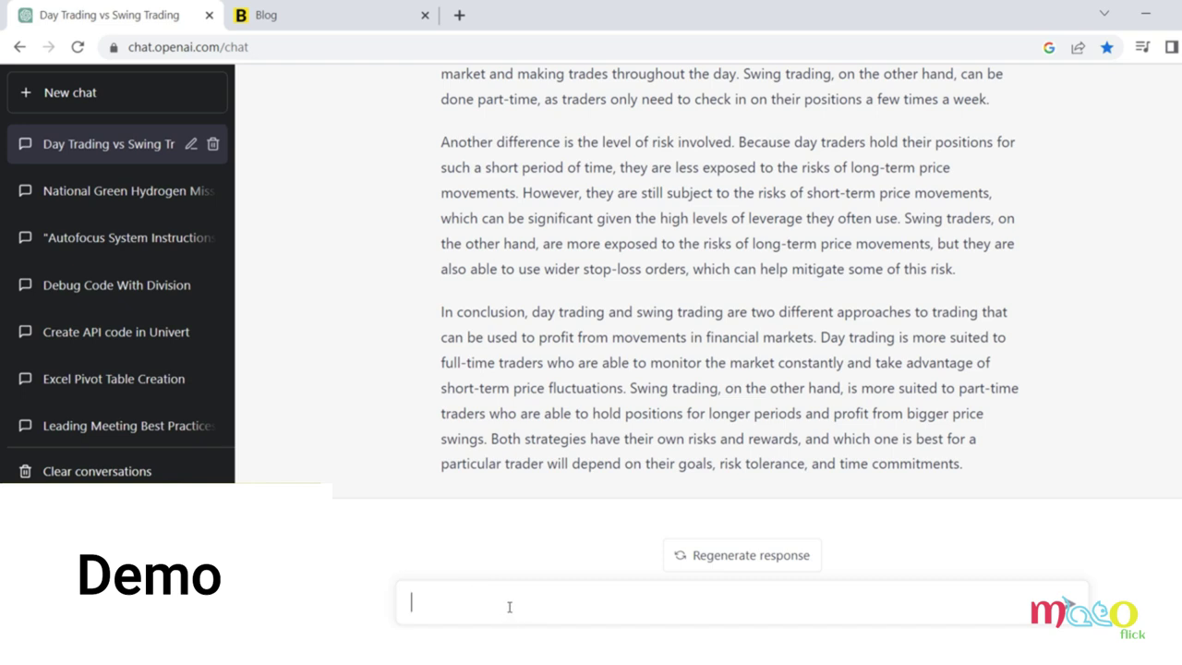
# - Send a follow-up question asking for the pros and cons of day trading
pyautogui.write('what are the rpps an')
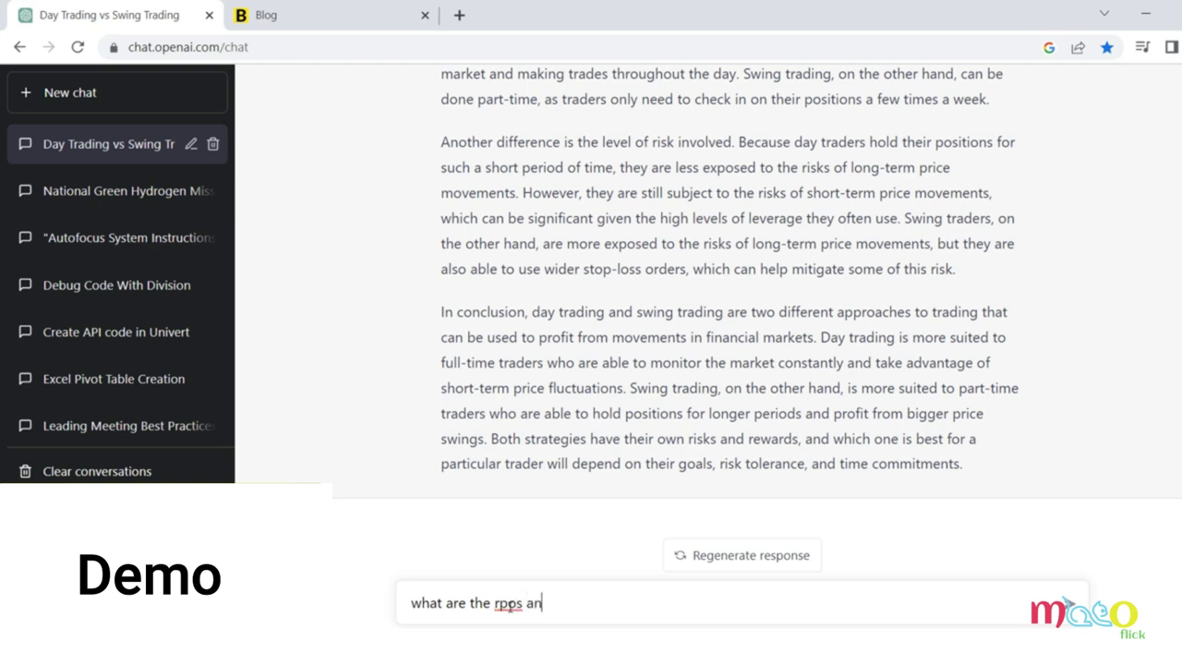
pyautogui.write('d cons of day trading')
pyautogui.press('Return')
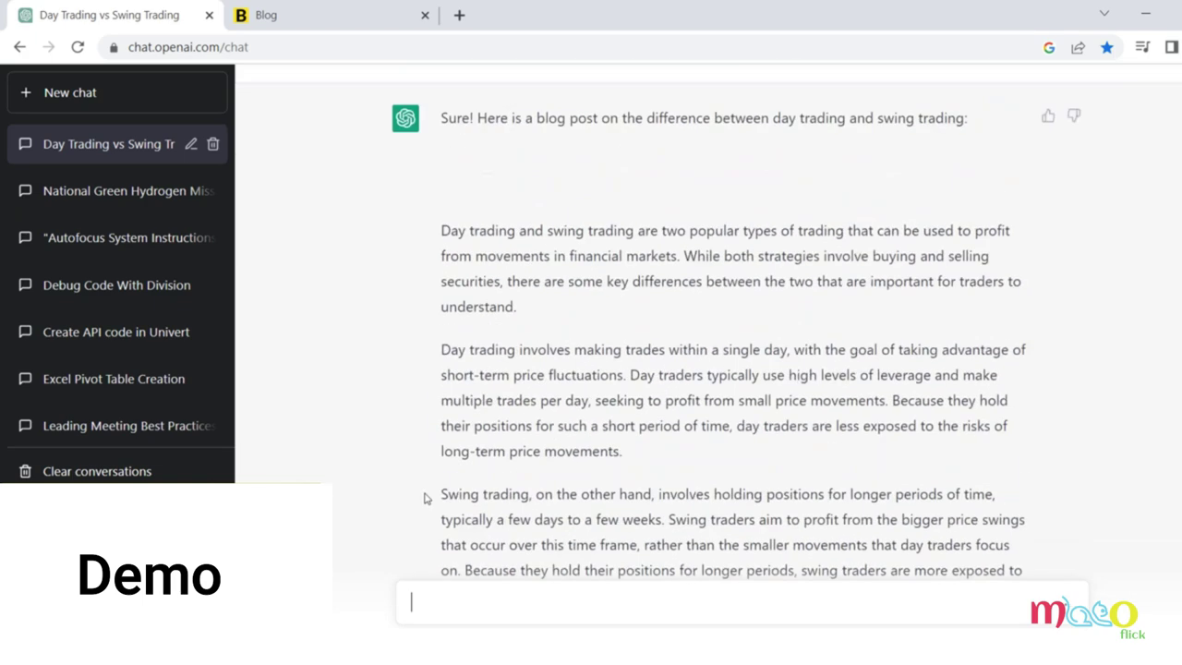
# - Recheck the original blog request and send the follow-up "could you give me 5 titles for this blog"
pyautogui.scroll(1, 423, 475)
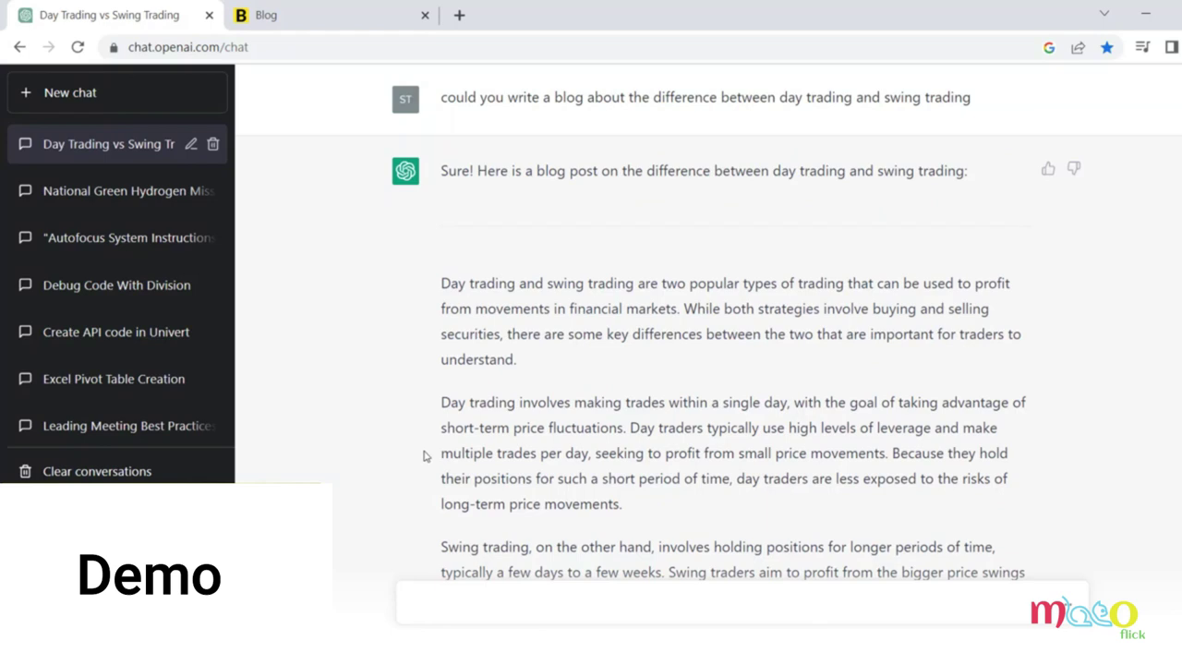
pyautogui.moveTo(556, 97); pyautogui.dragTo(972, 86)
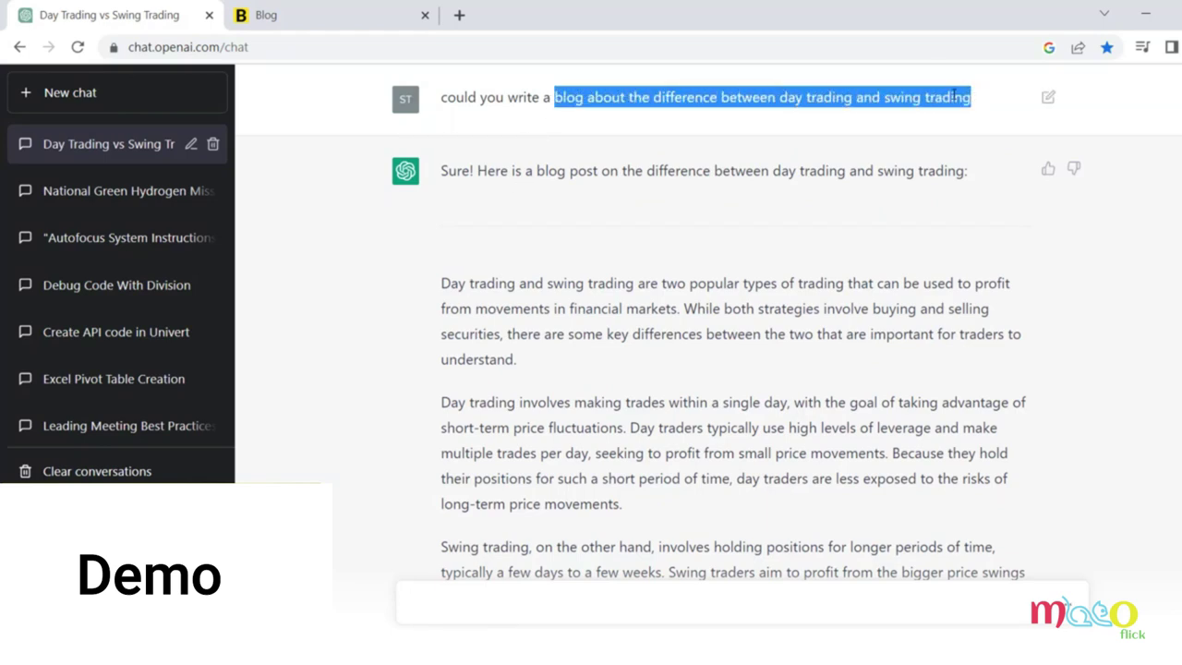
pyautogui.rightClick(952, 95)
pyautogui.click(404, 329)
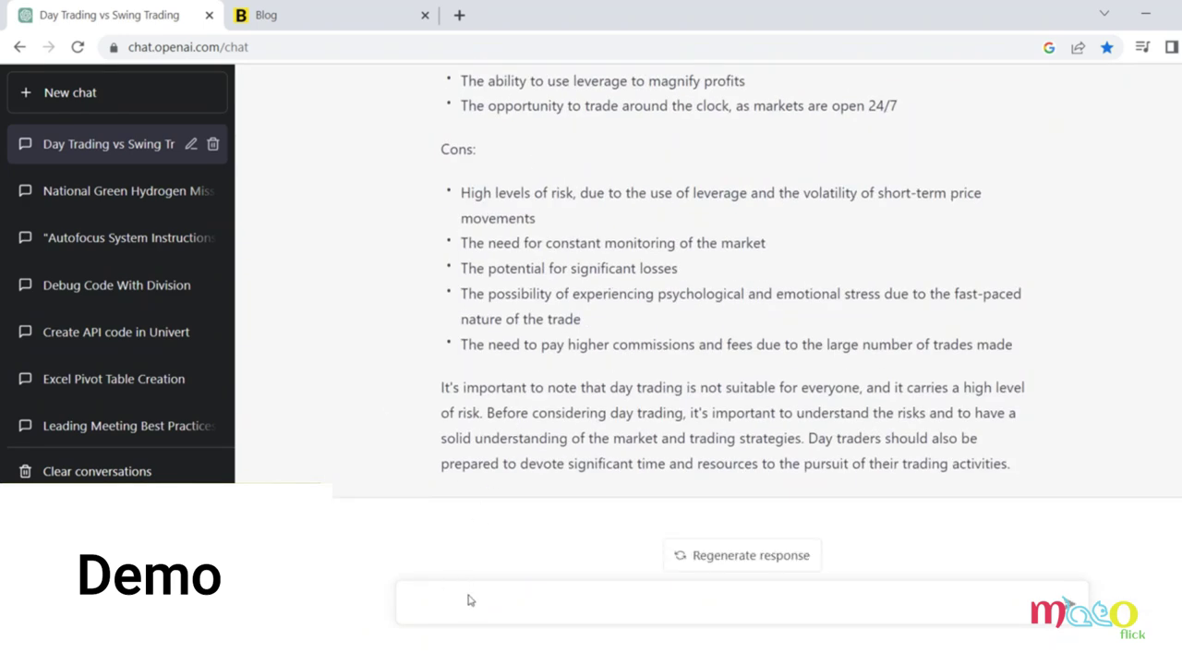
pyautogui.write('you give me 5 titles for this blog')
pyautogui.press('Return')
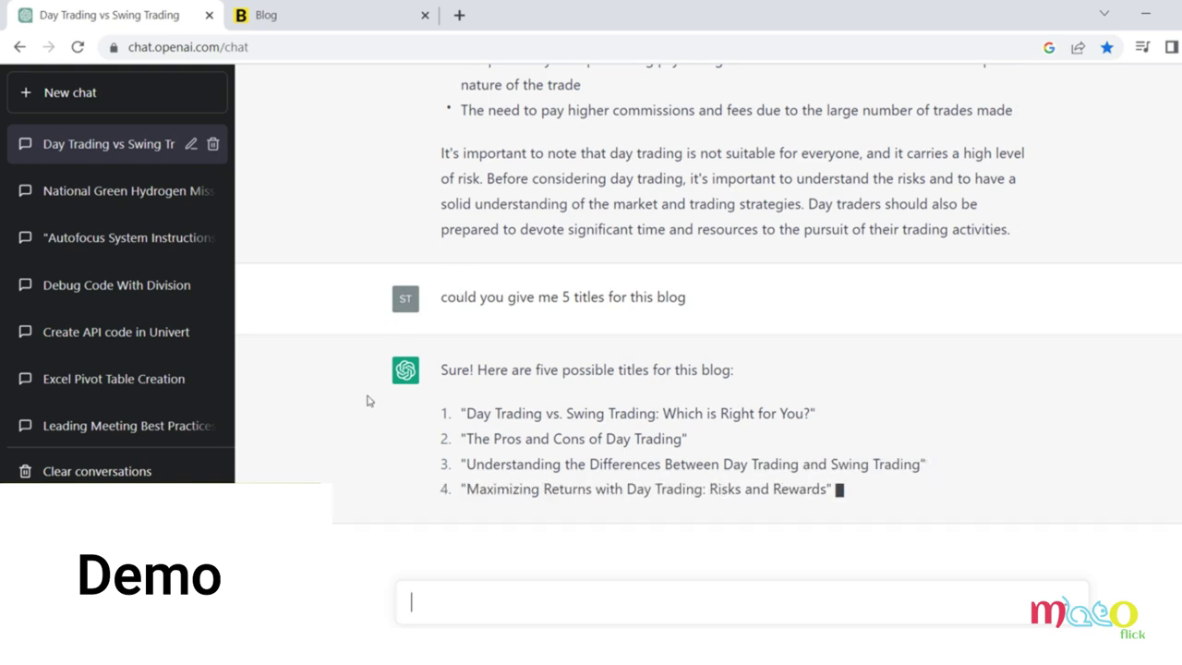
# - Read through the five suggested blog titles, from the day versus swing trading title down to the one on maximizing returns
pyautogui.moveTo(484, 362); pyautogui.dragTo(752, 375)
pyautogui.click(467, 420)
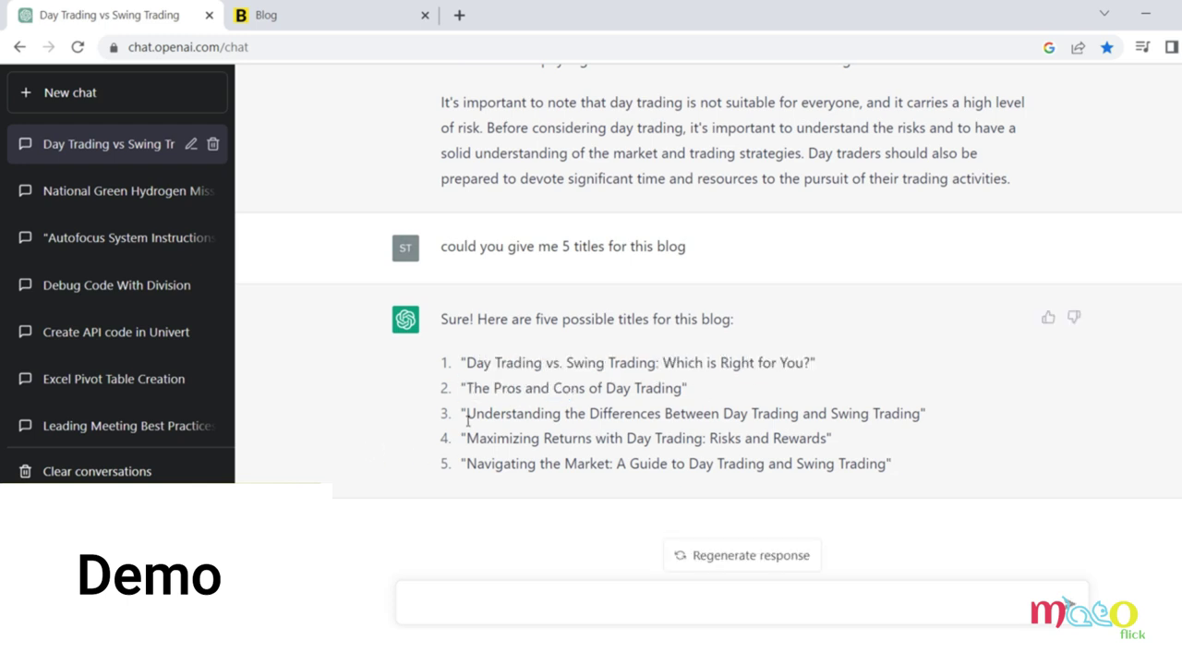
pyautogui.moveTo(501, 389); pyautogui.dragTo(634, 388)
pyautogui.click(518, 380)
pyautogui.moveTo(533, 412); pyautogui.dragTo(647, 413)
pyautogui.moveTo(493, 438); pyautogui.dragTo(665, 437)
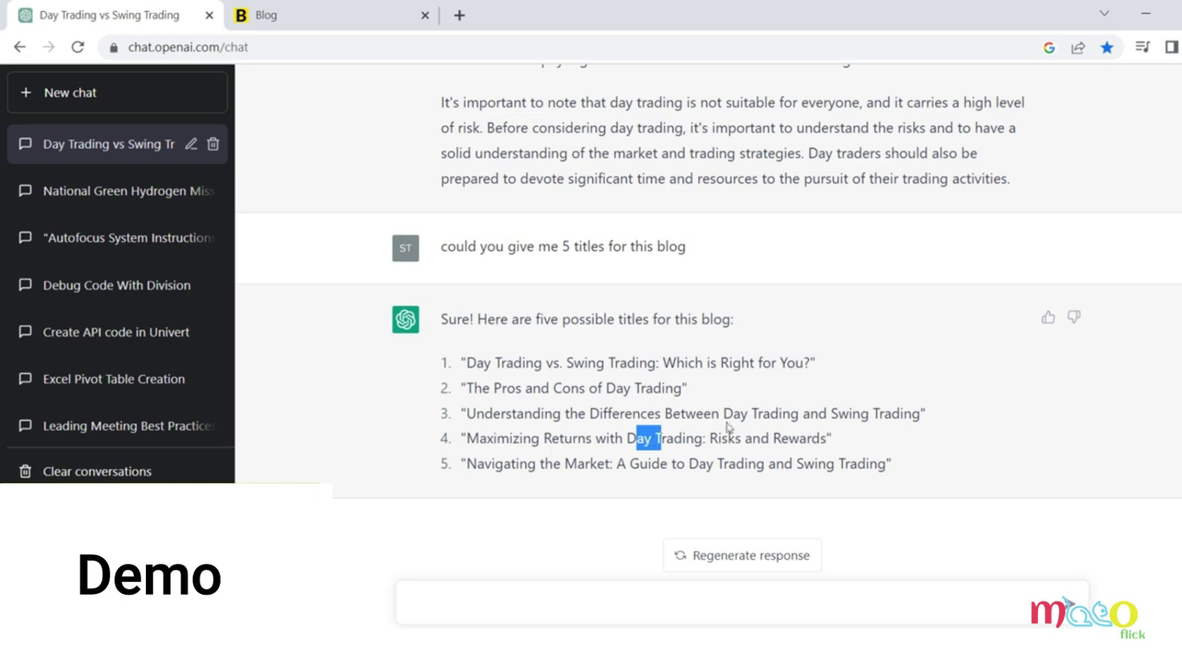
pyautogui.moveTo(725, 415); pyautogui.dragTo(783, 438)
pyautogui.click(861, 440)
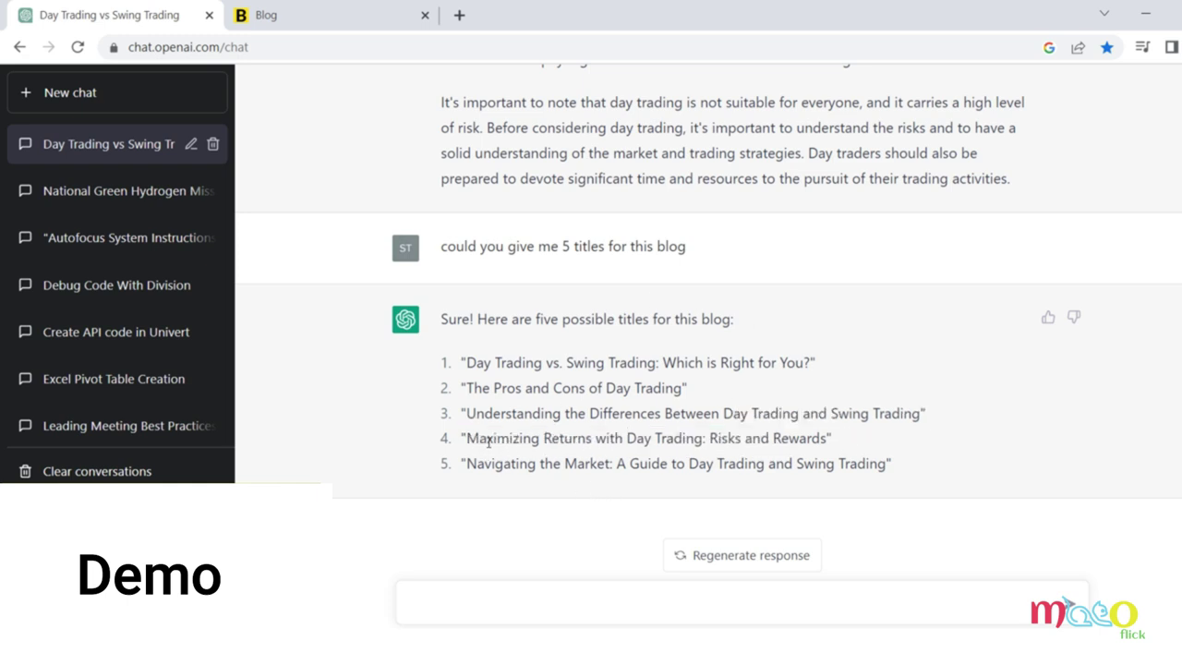
# - Compare the fourth and fifth title suggestions with the first one as options for the trading blog
pyautogui.moveTo(466, 438); pyautogui.dragTo(848, 442)
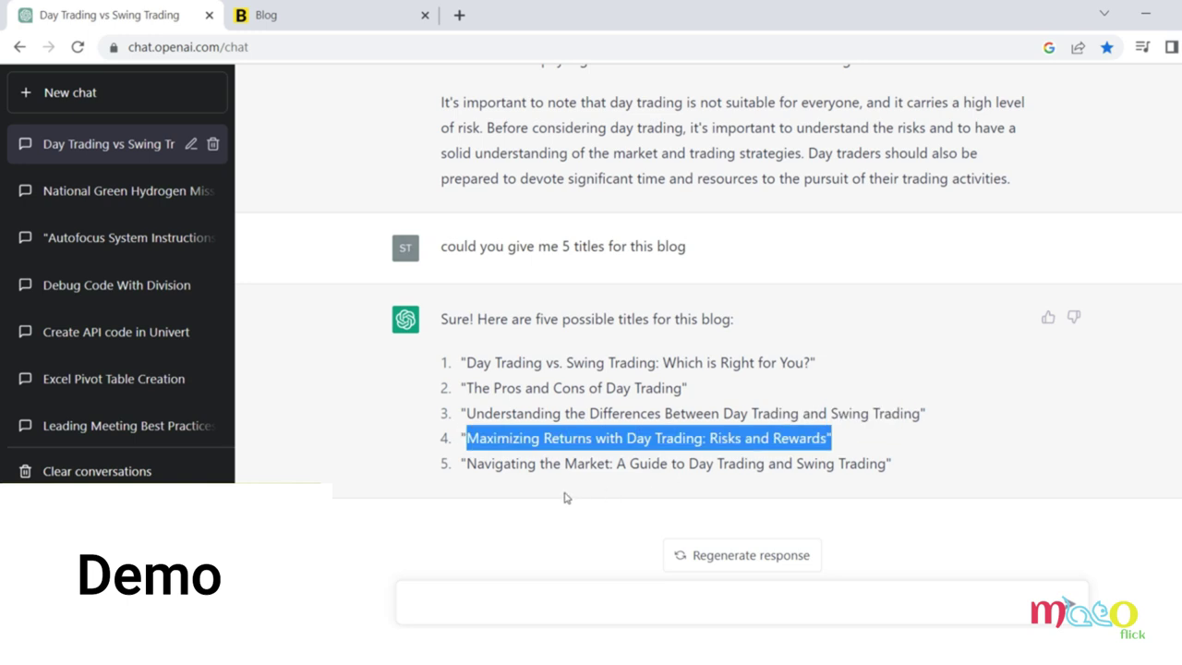
pyautogui.click(499, 468)
pyautogui.moveTo(484, 466); pyautogui.dragTo(915, 474)
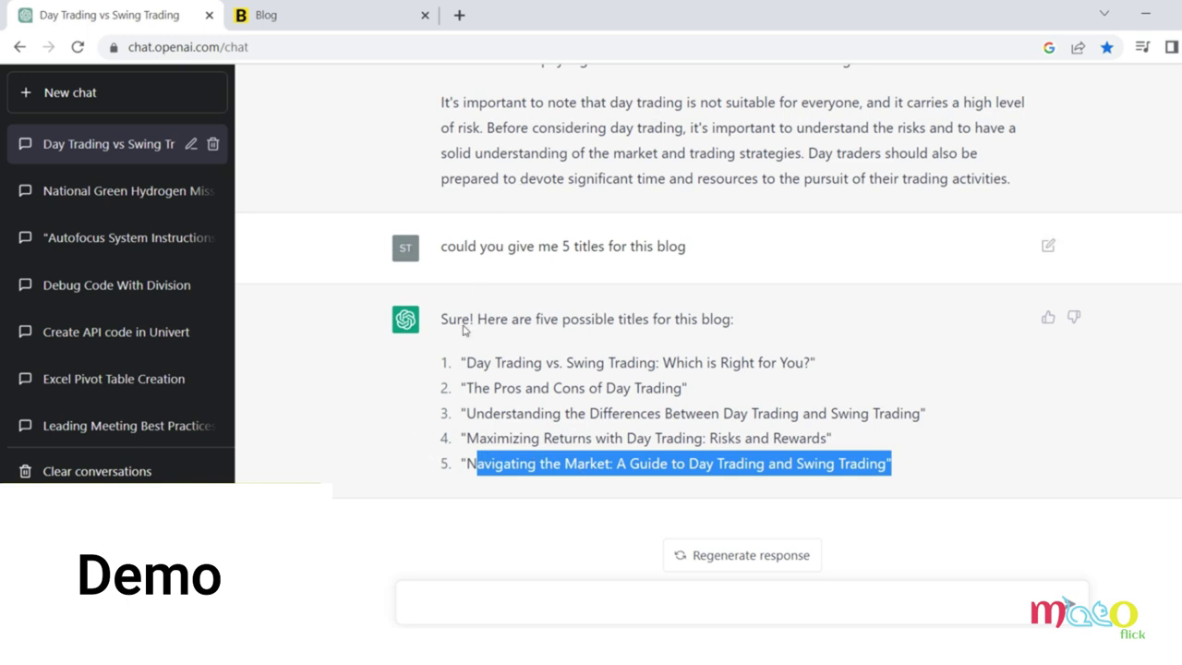
pyautogui.click(494, 438)
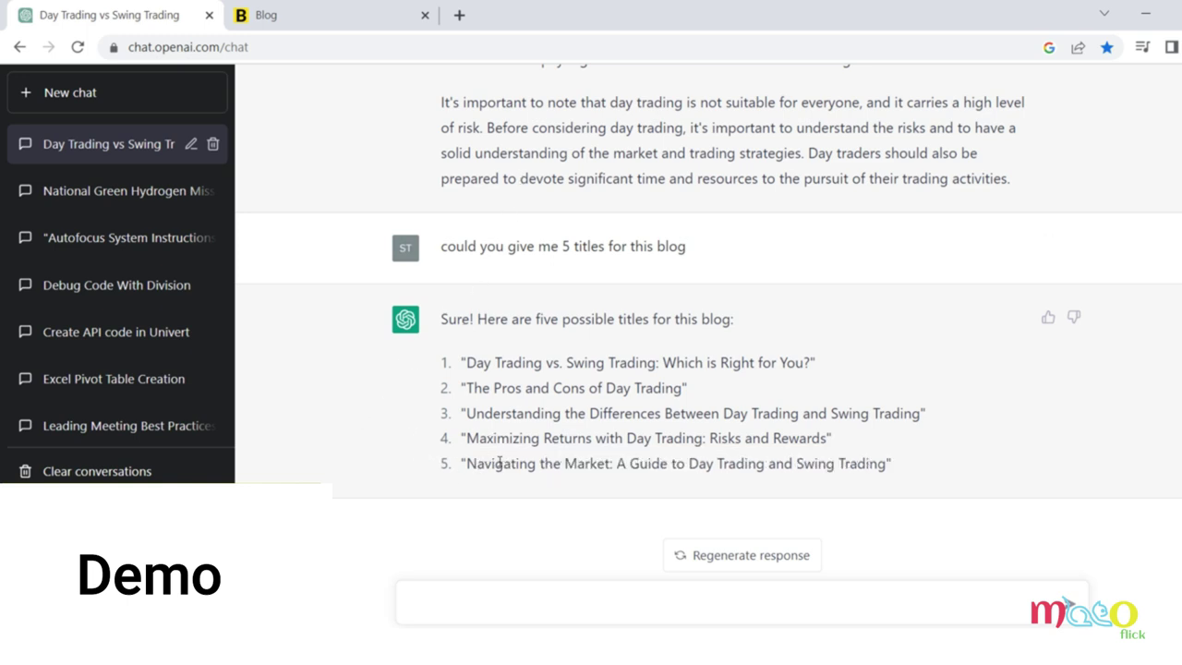
pyautogui.moveTo(467, 439); pyautogui.dragTo(698, 437)
pyautogui.moveTo(483, 364); pyautogui.dragTo(823, 361)
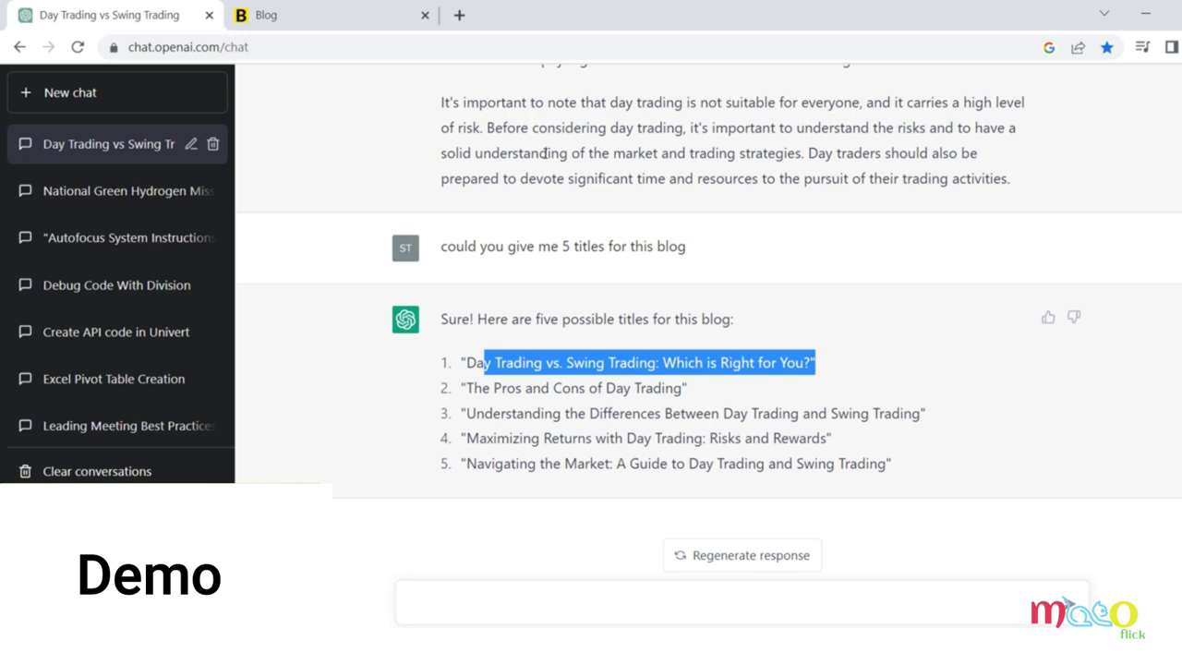
pyautogui.click(540, 357)
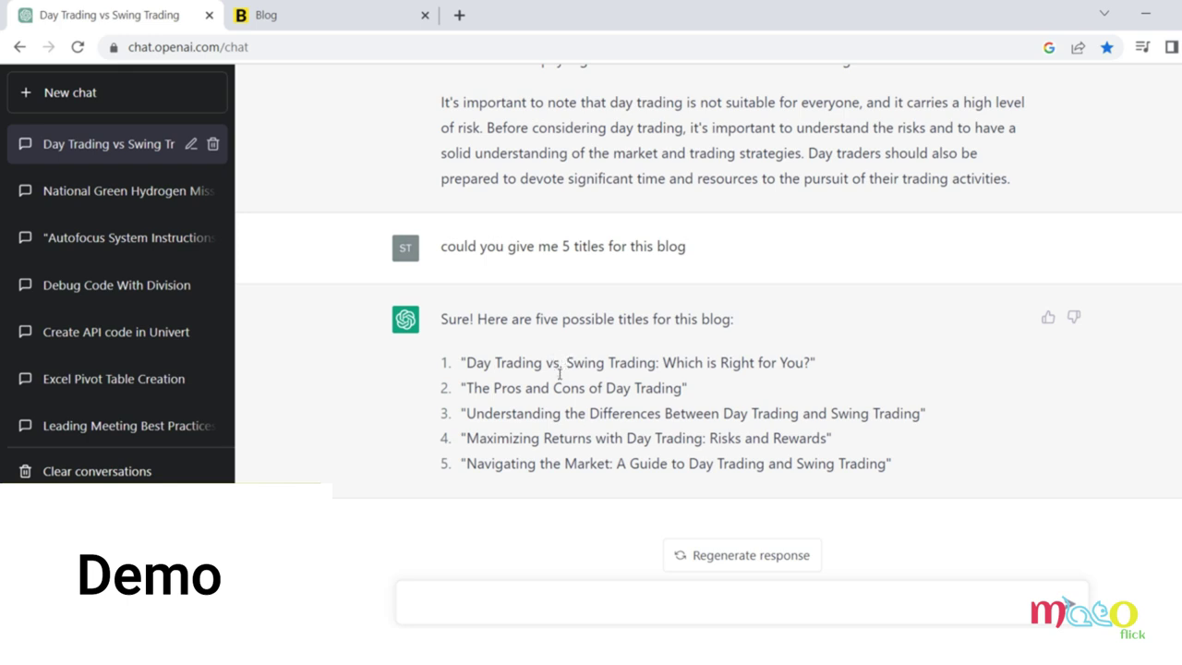
# - Send the follow-up request "could you give me 5 more" for additional blog titles
pyautogui.click(487, 591)
pyautogui.write('could you')
pyautogui.write('5 more')
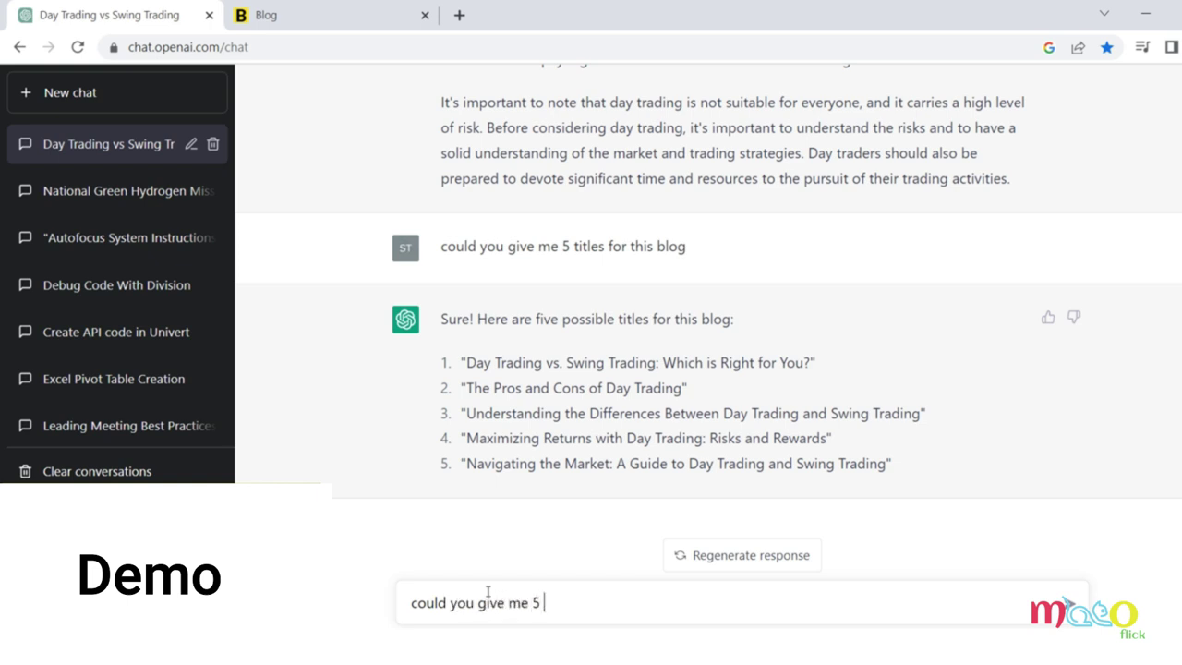
pyautogui.press('Return')
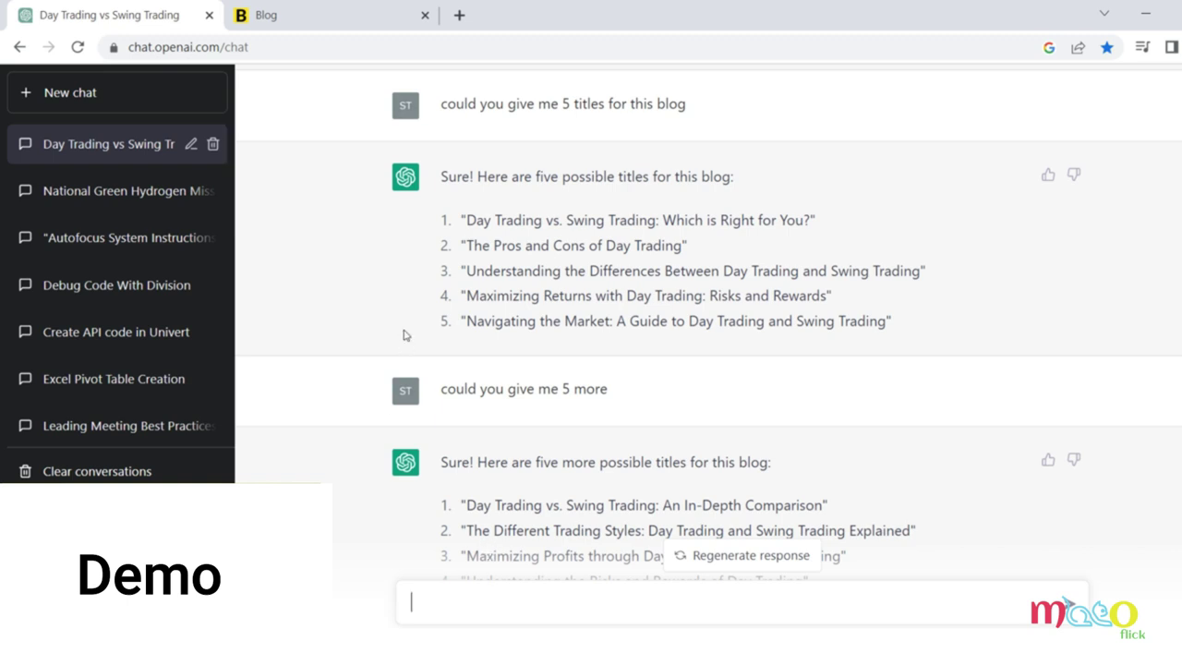
# - Review the second set of blog titles and compare it with the first set
pyautogui.scroll(-2, 406, 360)
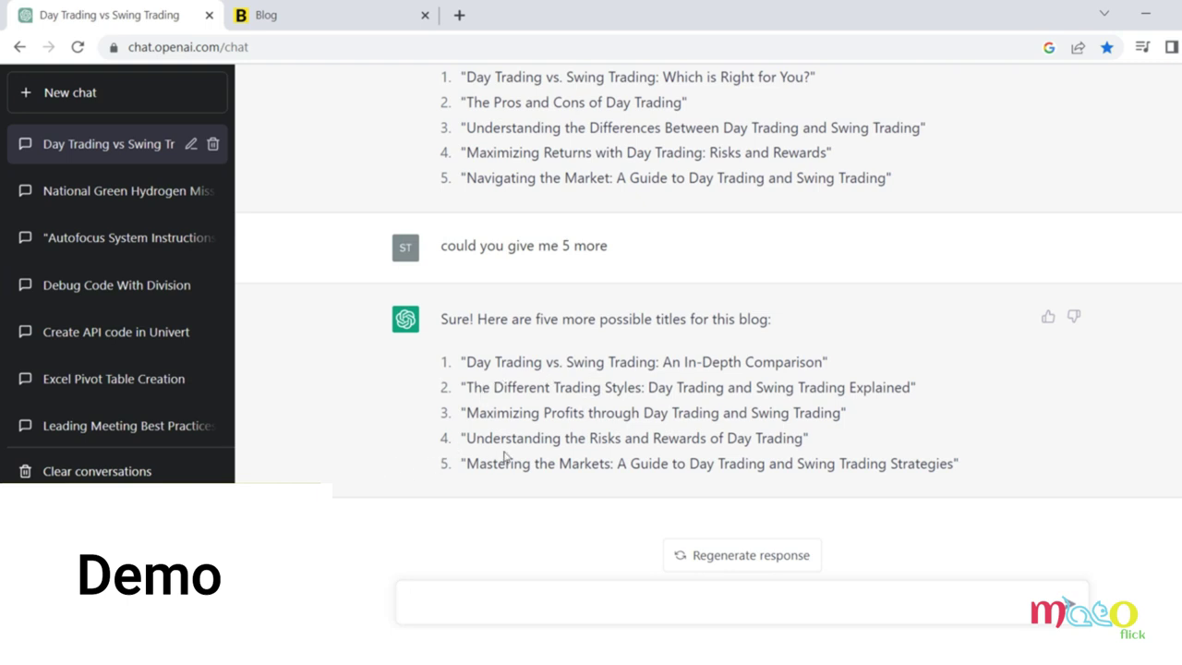
pyautogui.moveTo(510, 388); pyautogui.dragTo(614, 413)
pyautogui.scroll(2, 409, 422)
pyautogui.moveTo(484, 258); pyautogui.dragTo(830, 253)
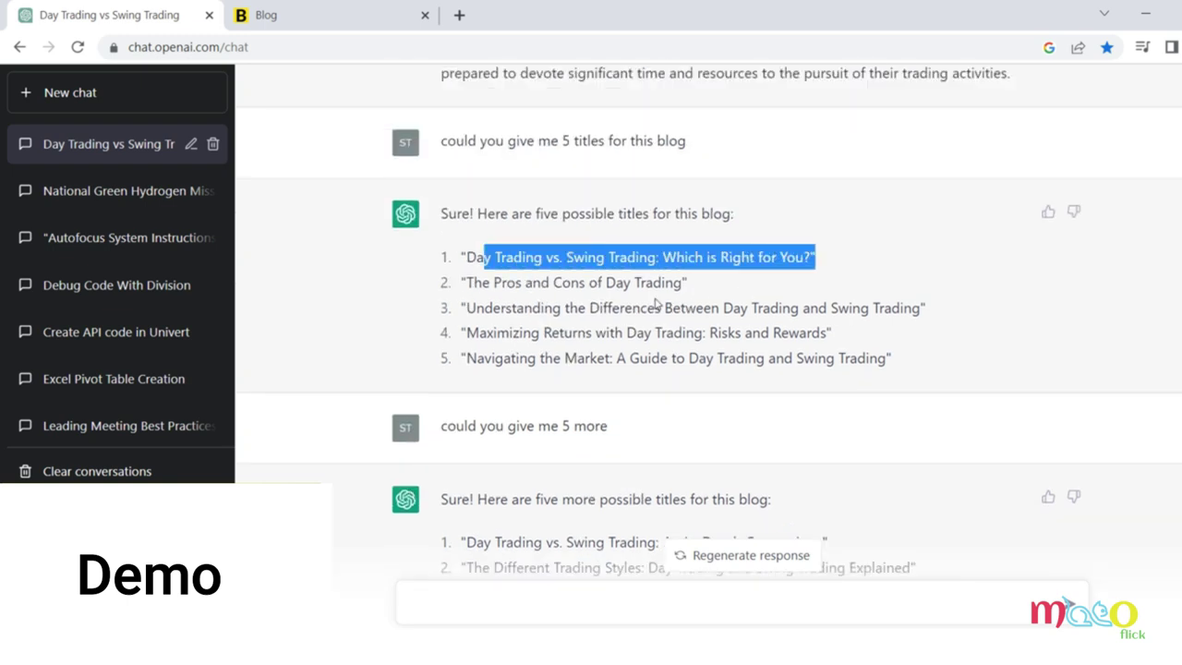
pyautogui.moveTo(496, 332); pyautogui.dragTo(519, 359)
pyautogui.click(387, 333)
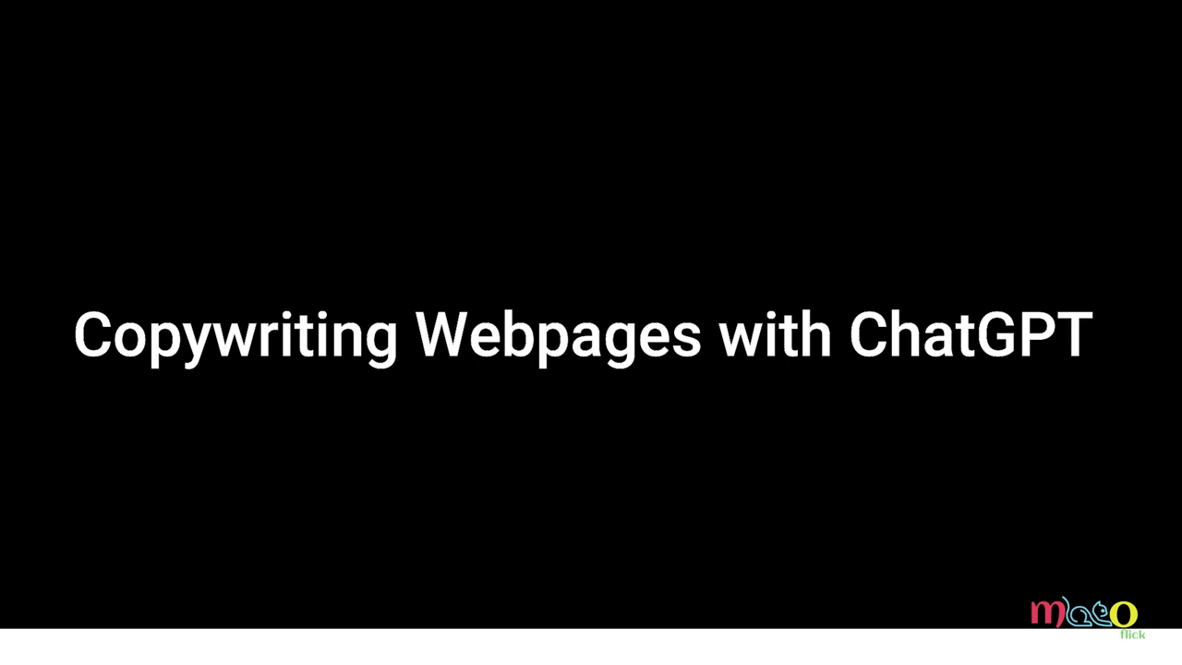
# - Begin a prompt in the empty chat with "create a web page copy where we sell cutting boards."
pyautogui.write('cre')
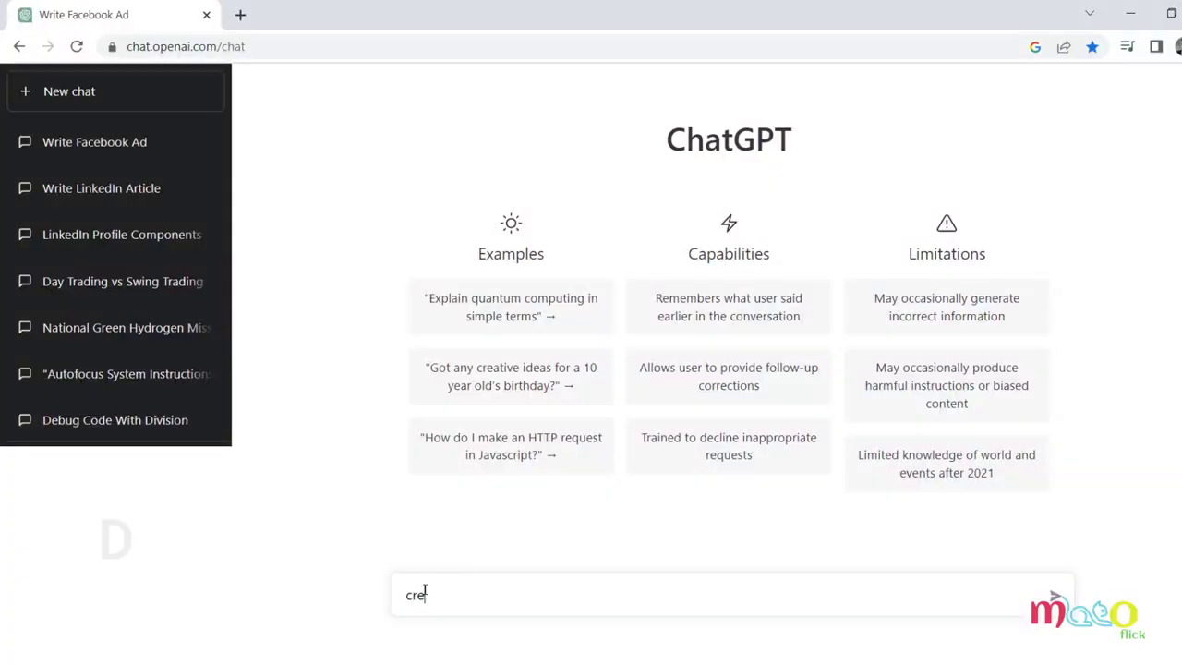
pyautogui.write('ate a web pa')
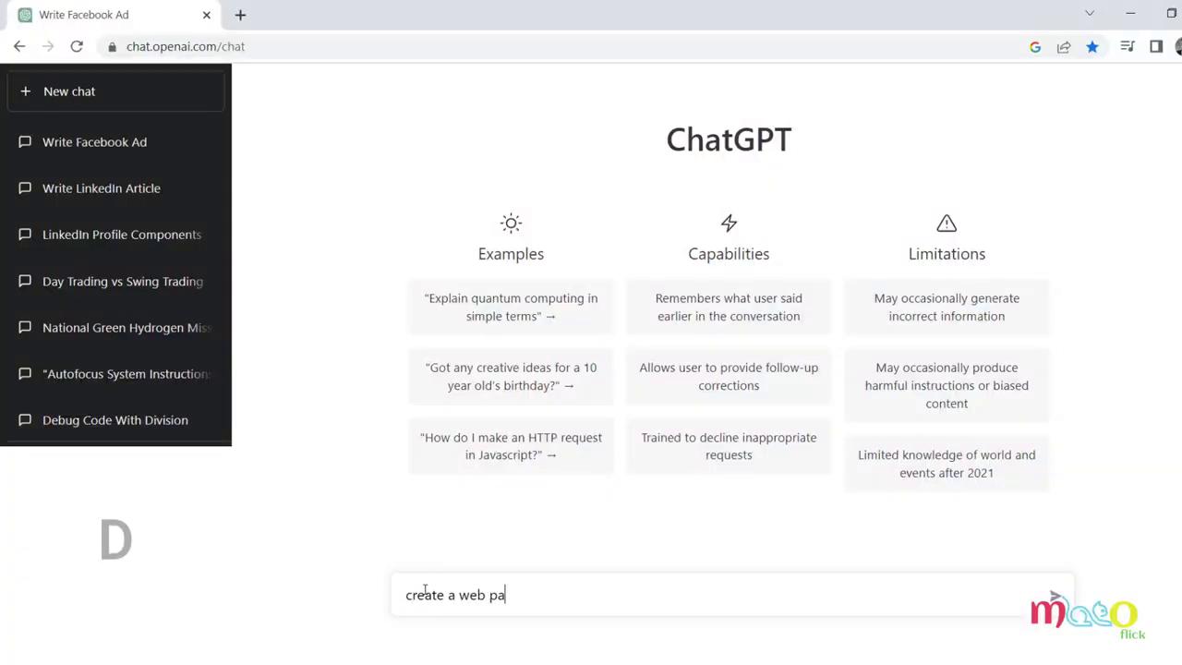
pyautogui.write('ge copy for')
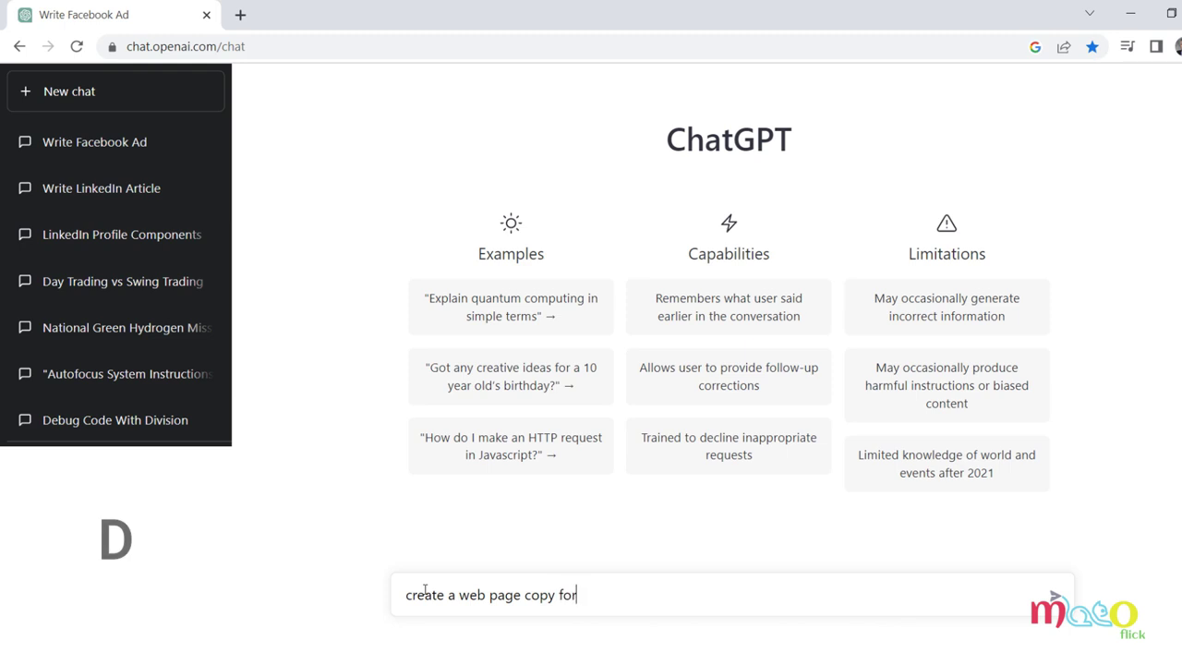
pyautogui.press('BackSpace')
pyautogui.press('BackSpace')
pyautogui.press('BackSpace')
pyautogui.write('wherre')
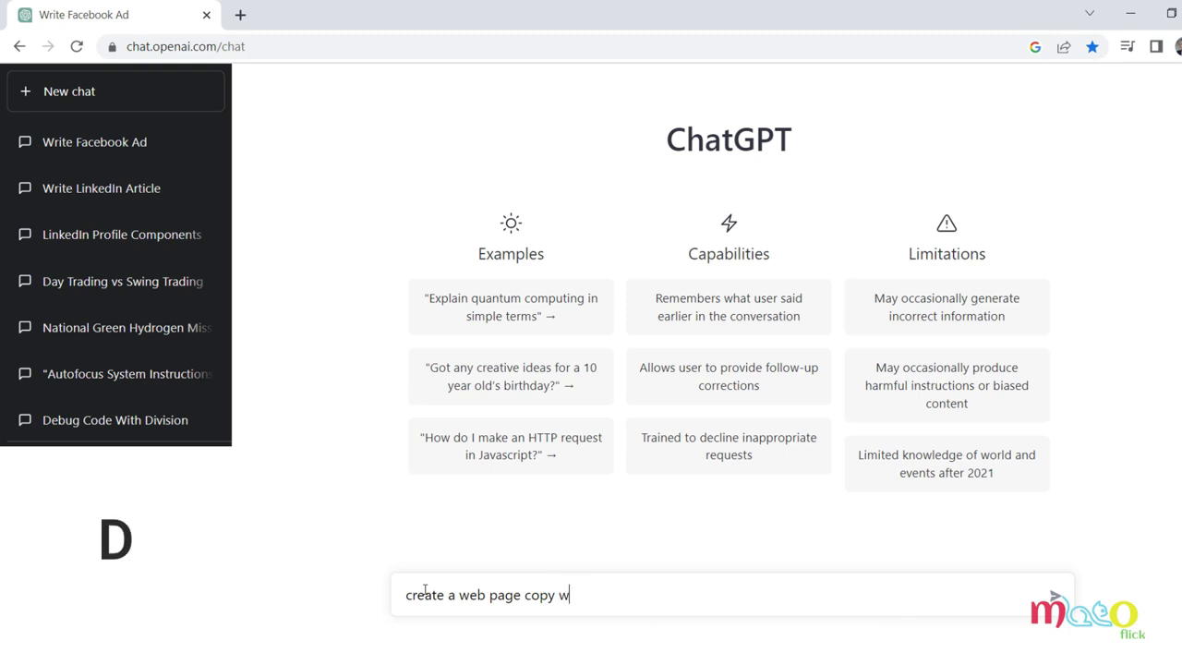
pyautogui.press('BackSpace')
pyautogui.press('BackSpace')
pyautogui.write('e')
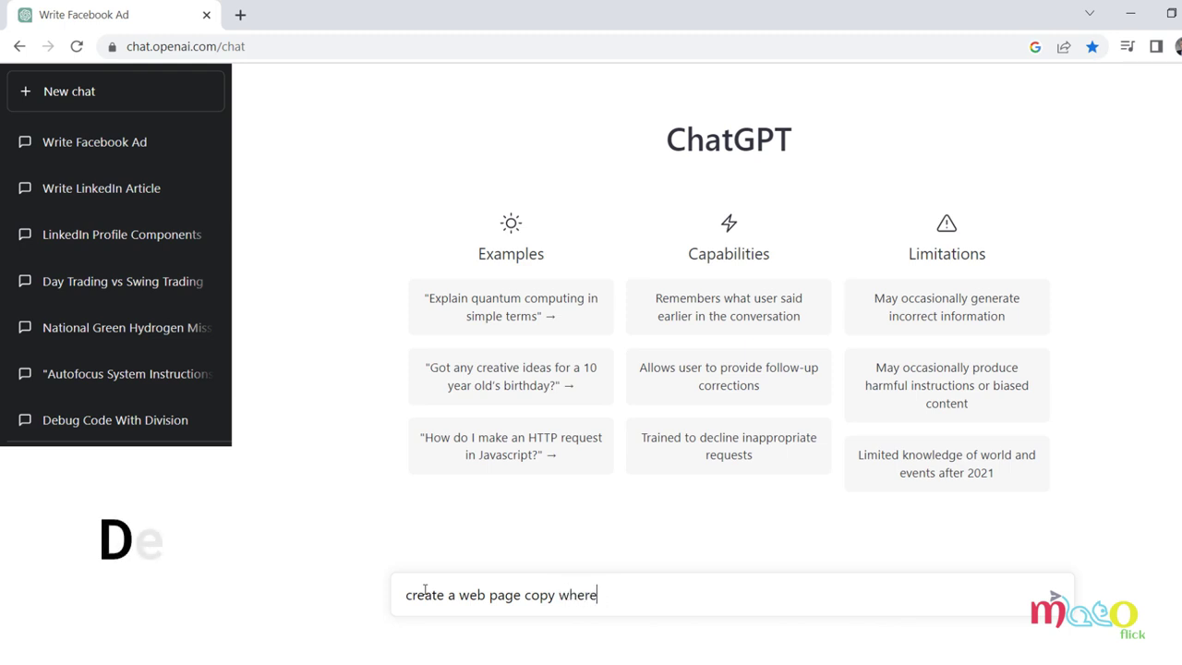
pyautogui.write(' we sell cuttin')
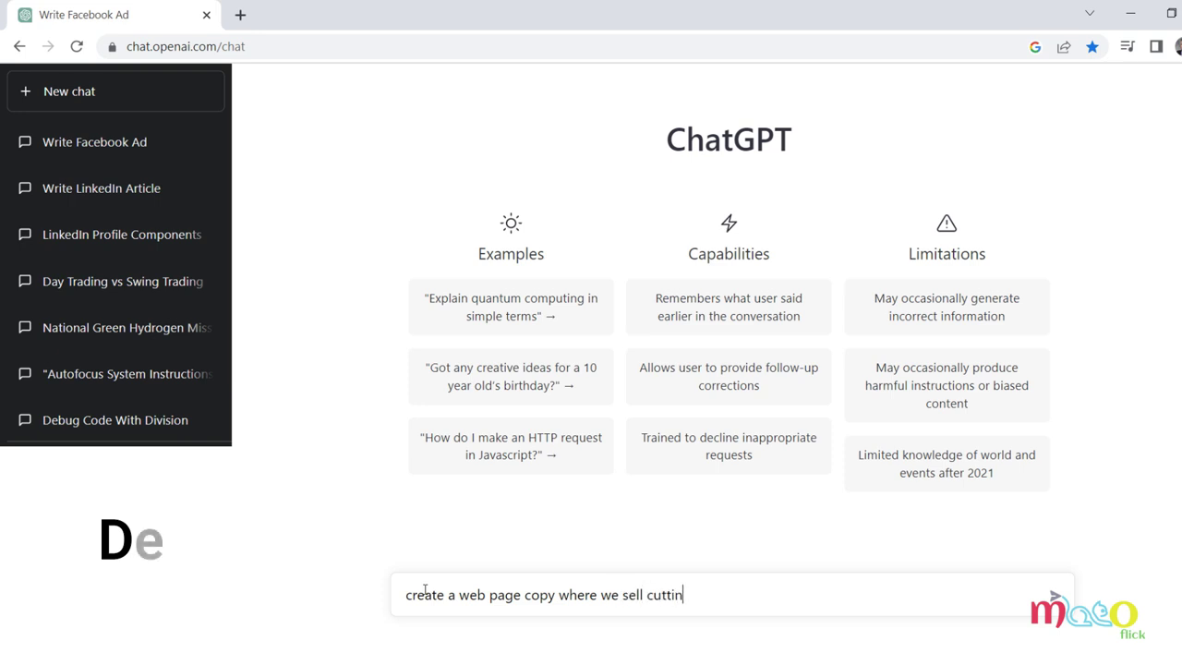
pyautogui.write('g boards.')
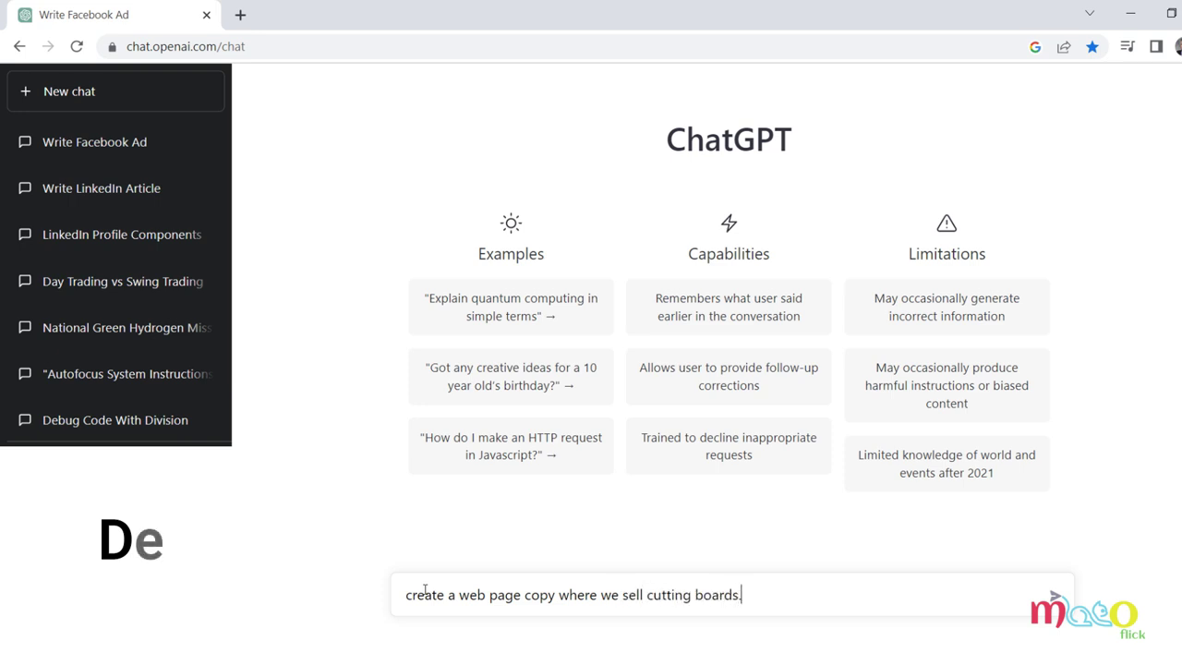
# - Extend the prompt with the product details "each is handcrafted. Various shapes like animals and birds."
pyautogui.write(' each i')
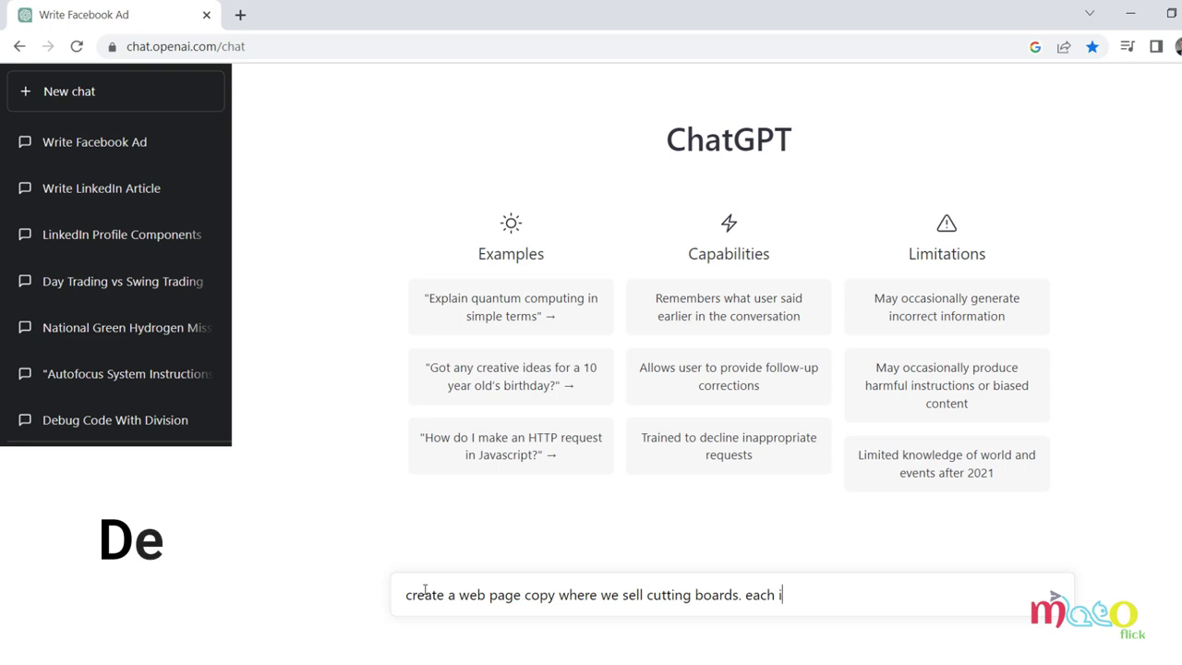
pyautogui.write('s handcra')
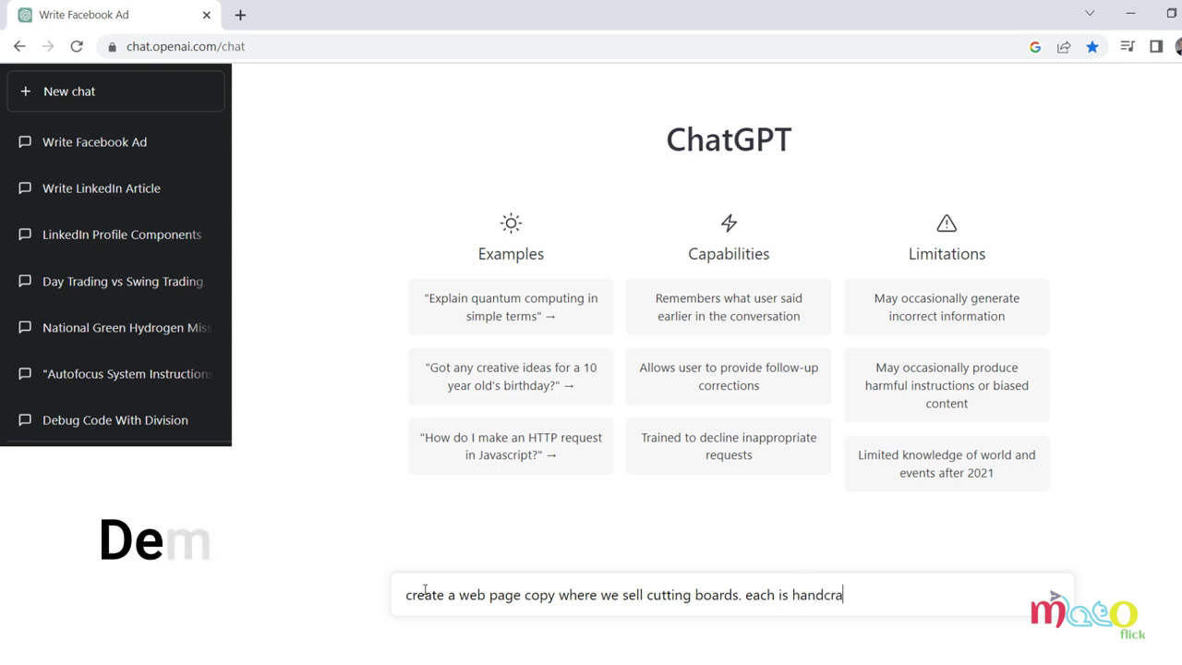
pyautogui.write('fted.')
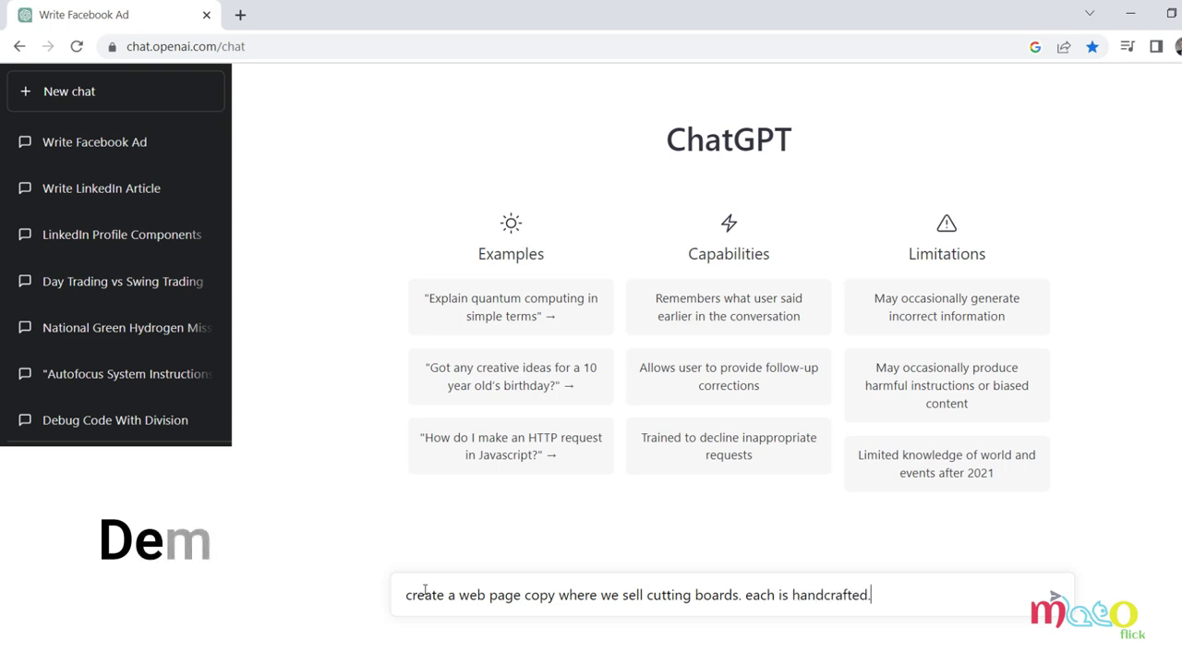
pyautogui.write(' Vario')
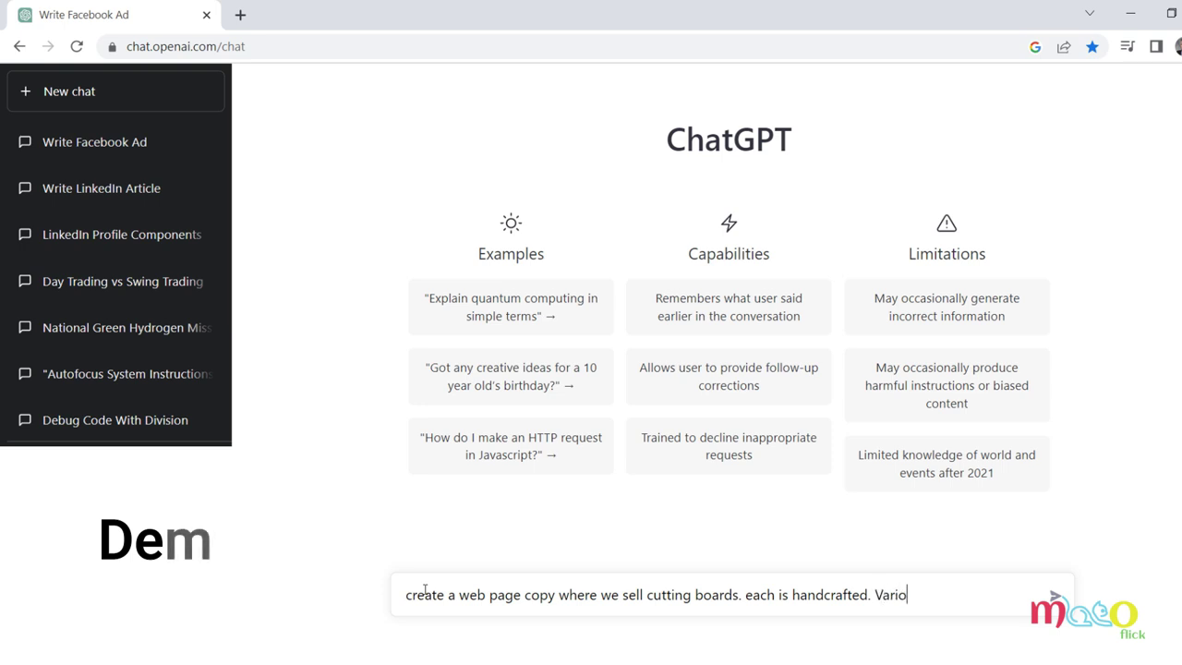
pyautogui.write('us shapes ')
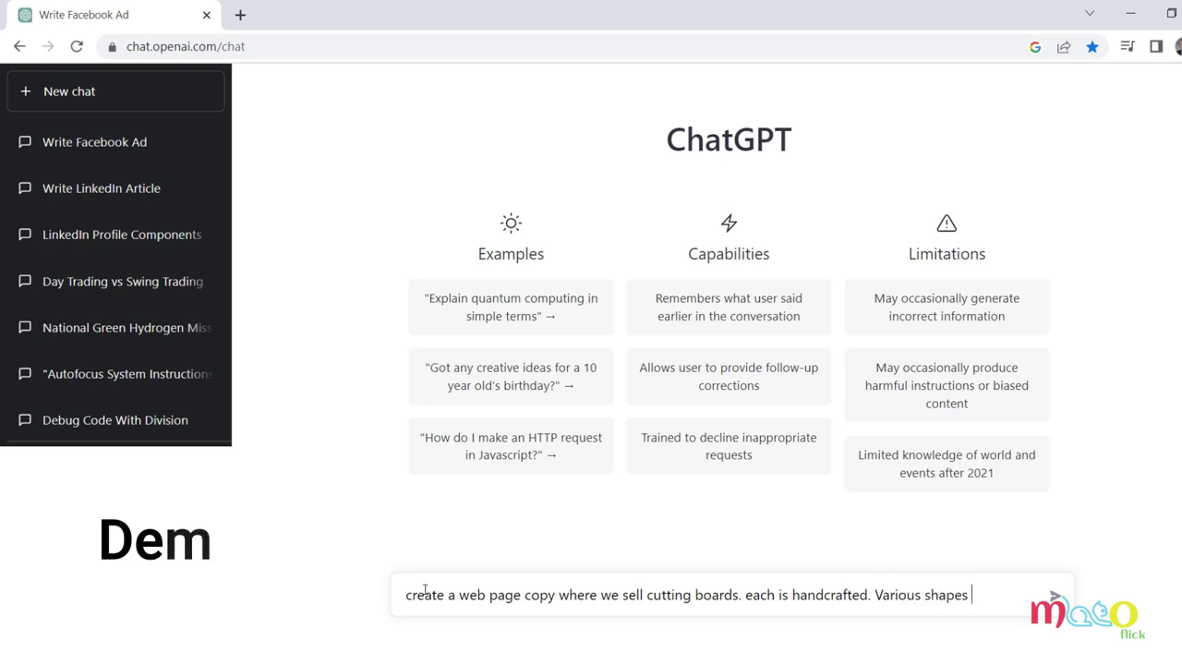
pyautogui.write('like animals')
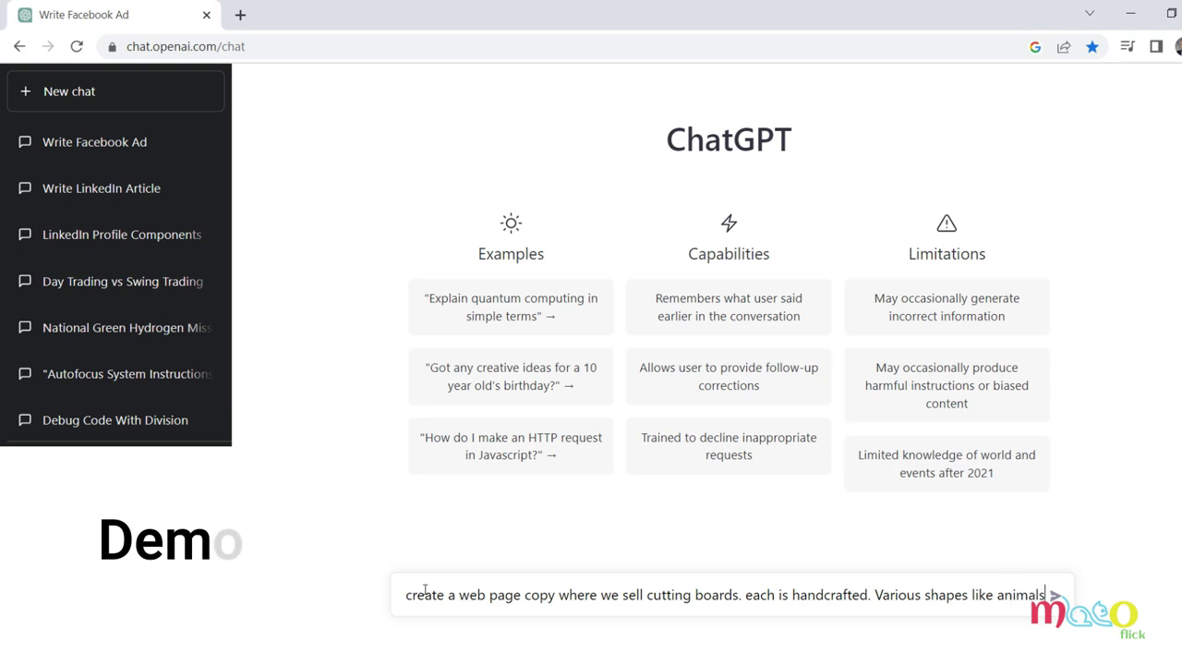
pyautogui.write(' and bi')
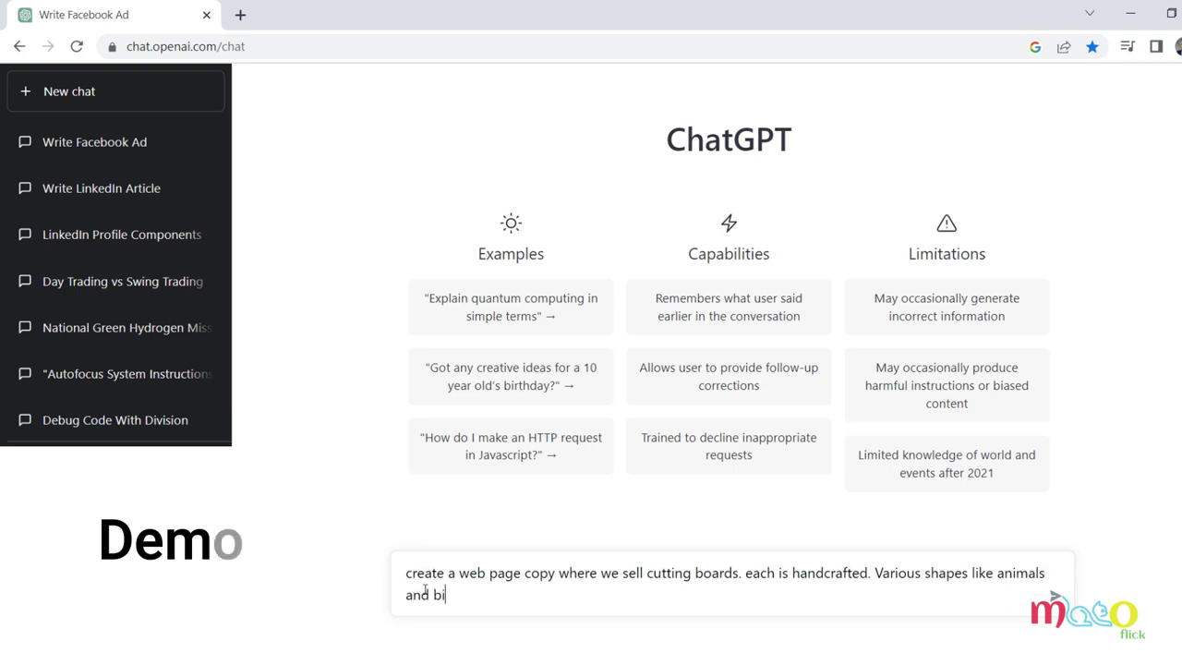
pyautogui.write('rds.')
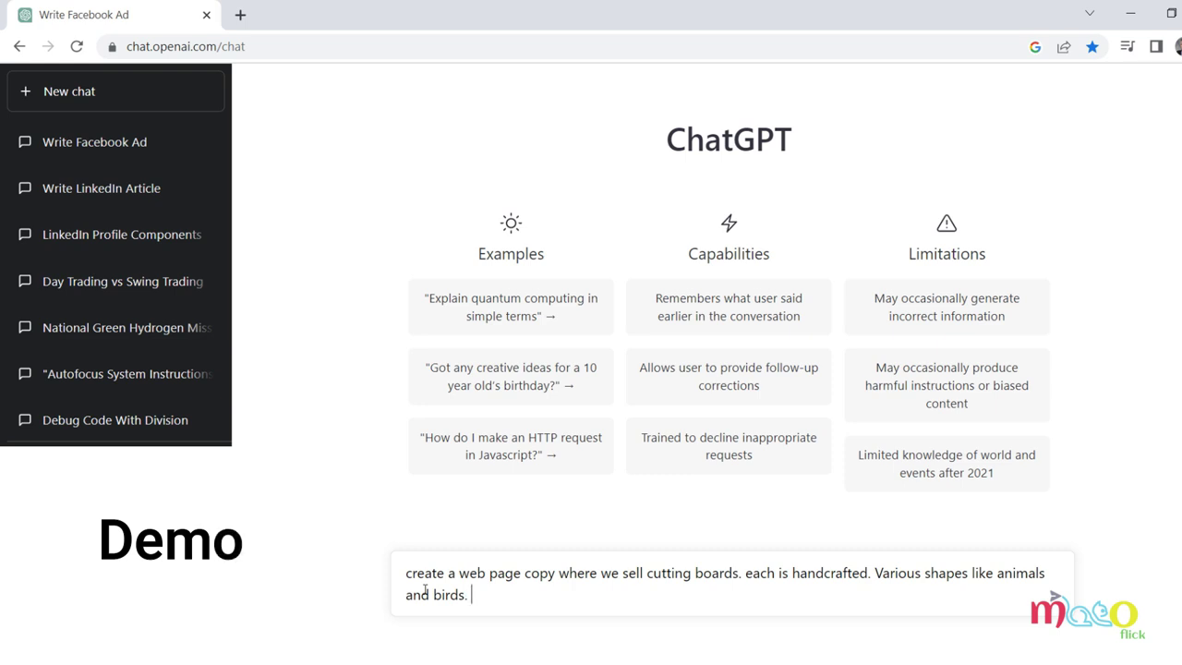
# - Add "High quality." to the end of the prompt with its spelling corrected, and send the web page copy request
pyautogui.write('High qulity.')
pyautogui.rightClick(518, 595)
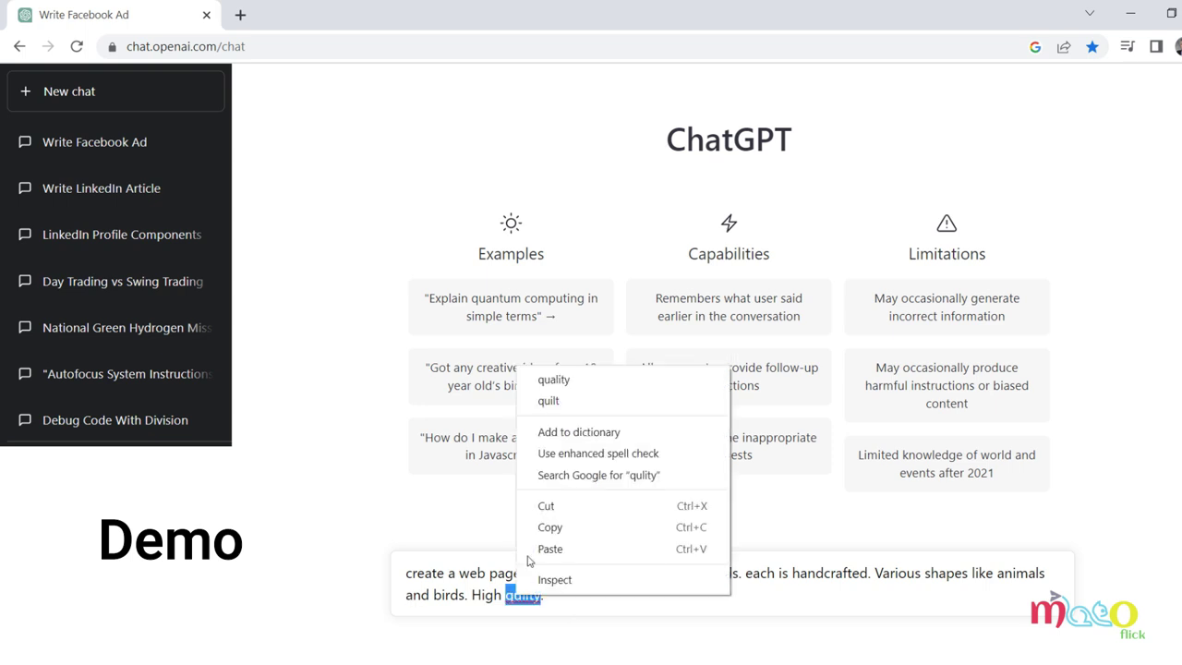
pyautogui.click(556, 379)
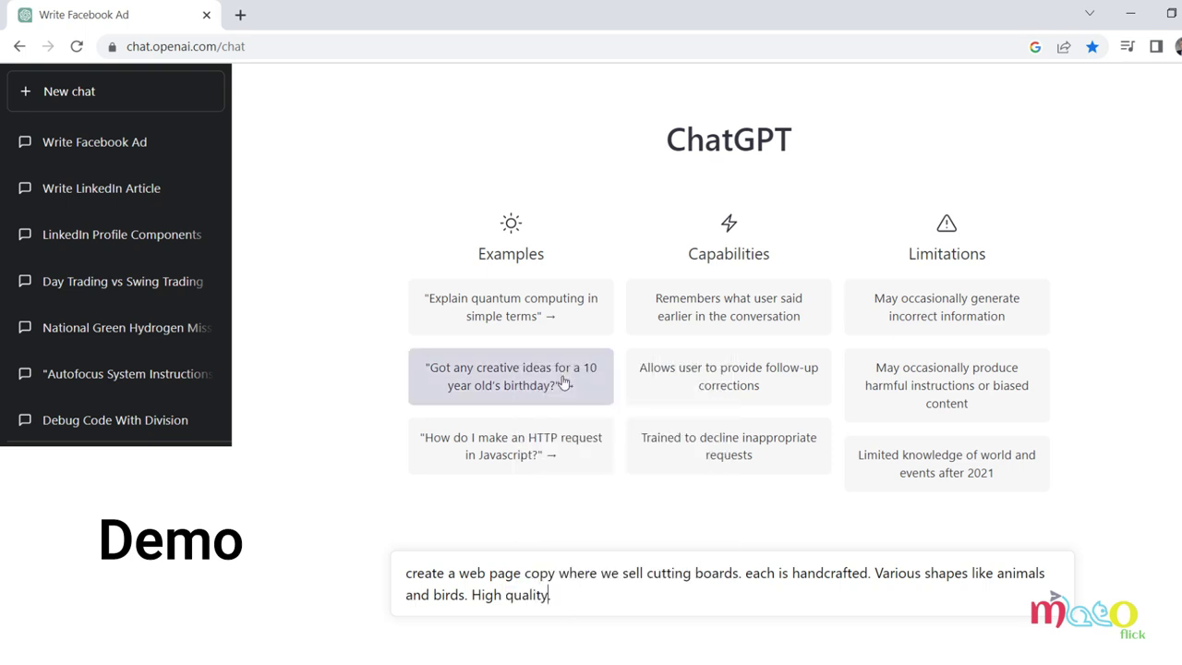
pyautogui.press('Return')
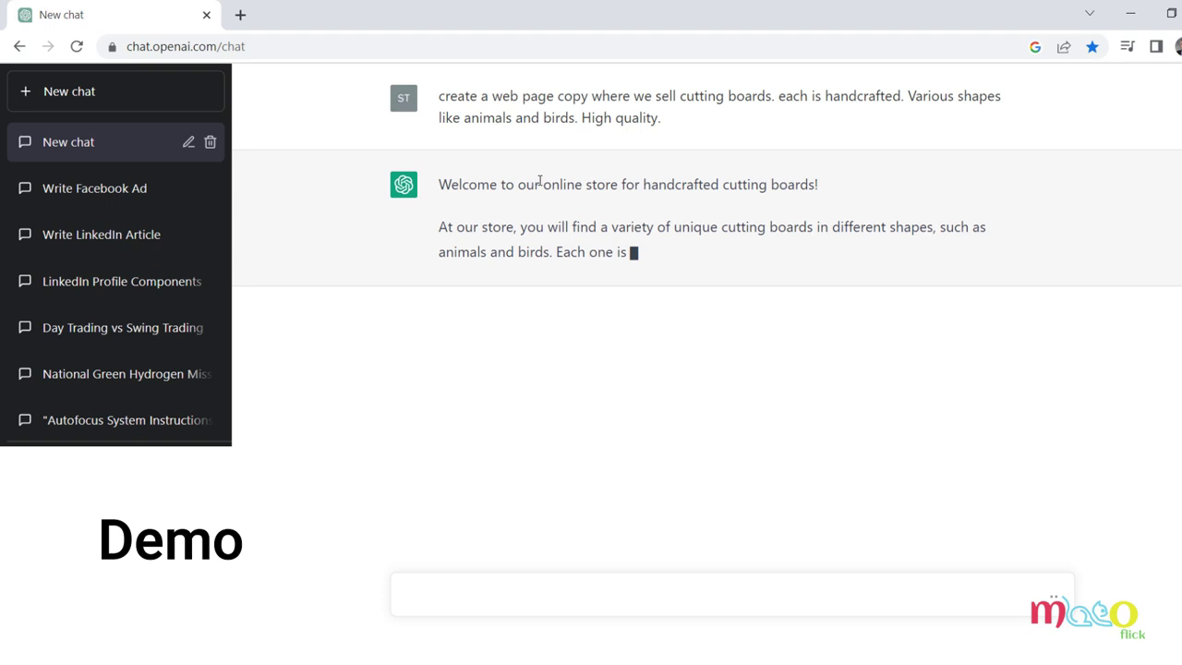
# - Read the generated cutting board web page copy, from the welcome line to the paragraph on materials
pyautogui.moveTo(551, 183); pyautogui.dragTo(680, 184)
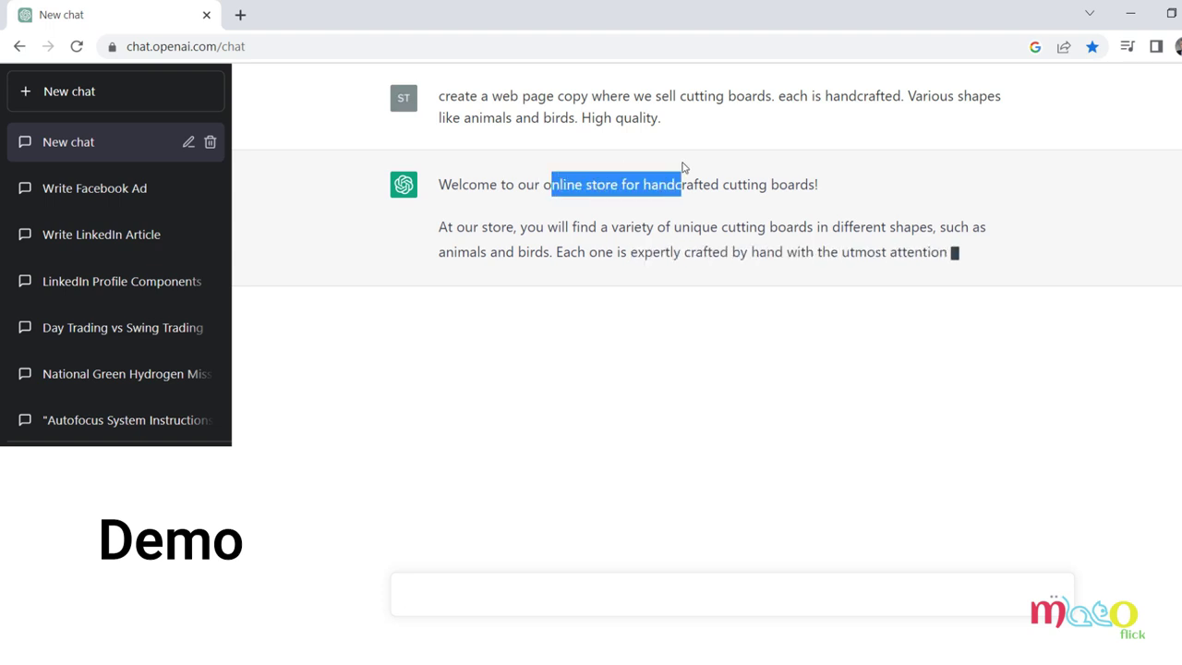
pyautogui.click(847, 190)
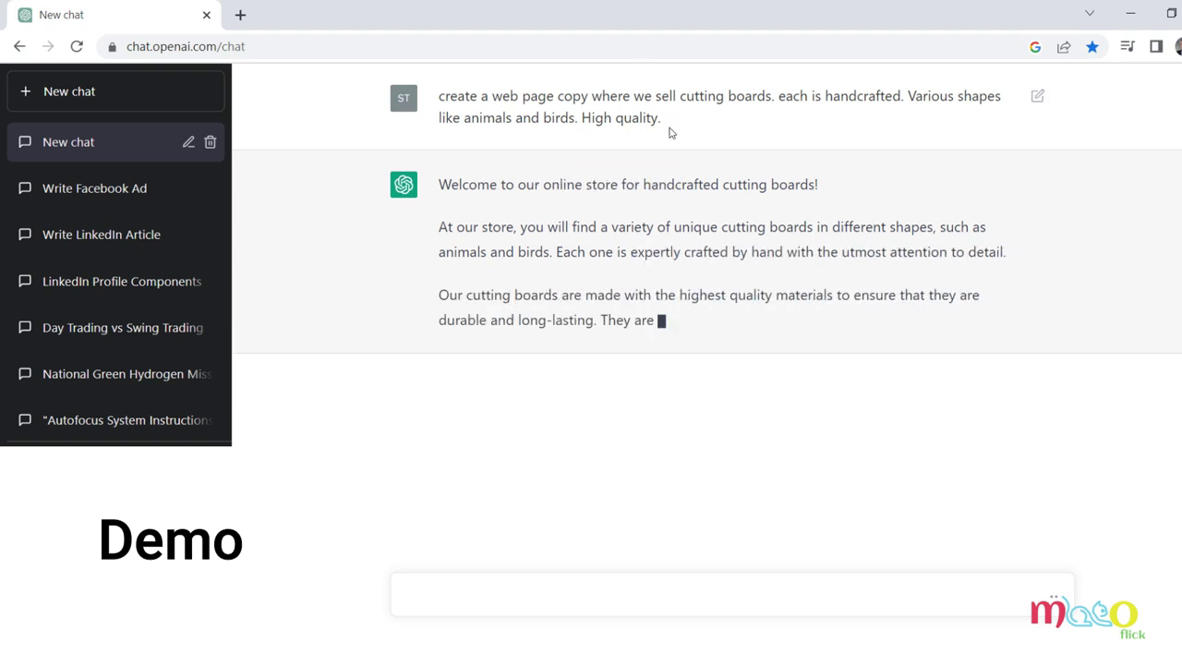
pyautogui.moveTo(439, 226); pyautogui.dragTo(519, 227)
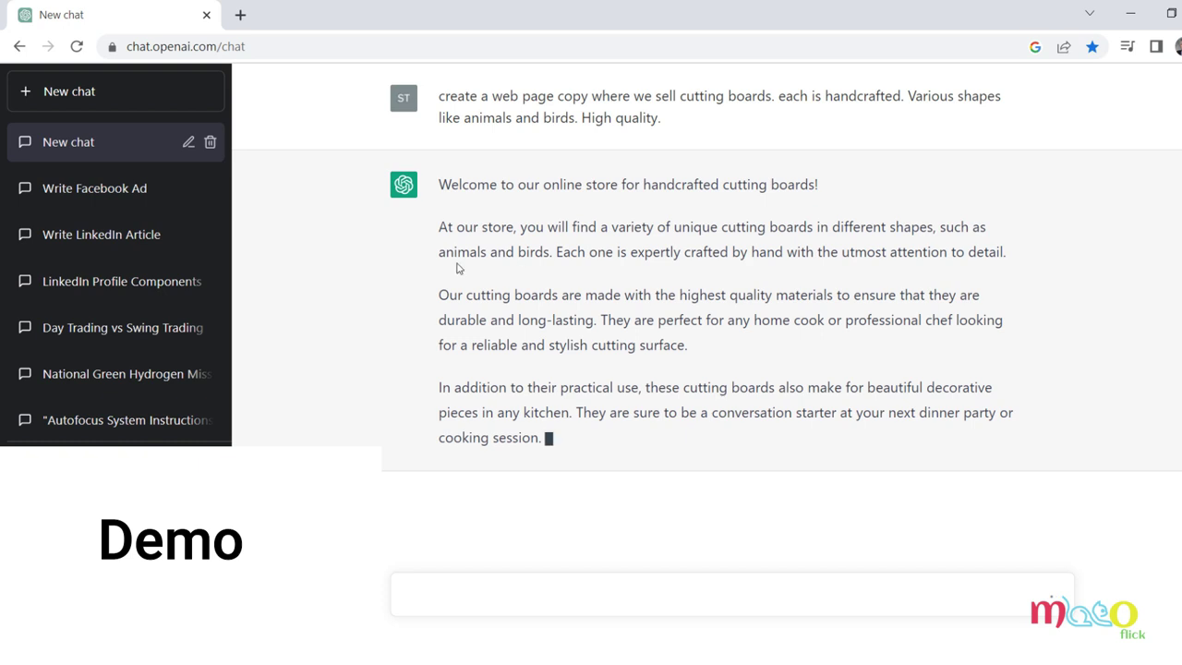
pyautogui.moveTo(580, 272); pyautogui.dragTo(823, 272)
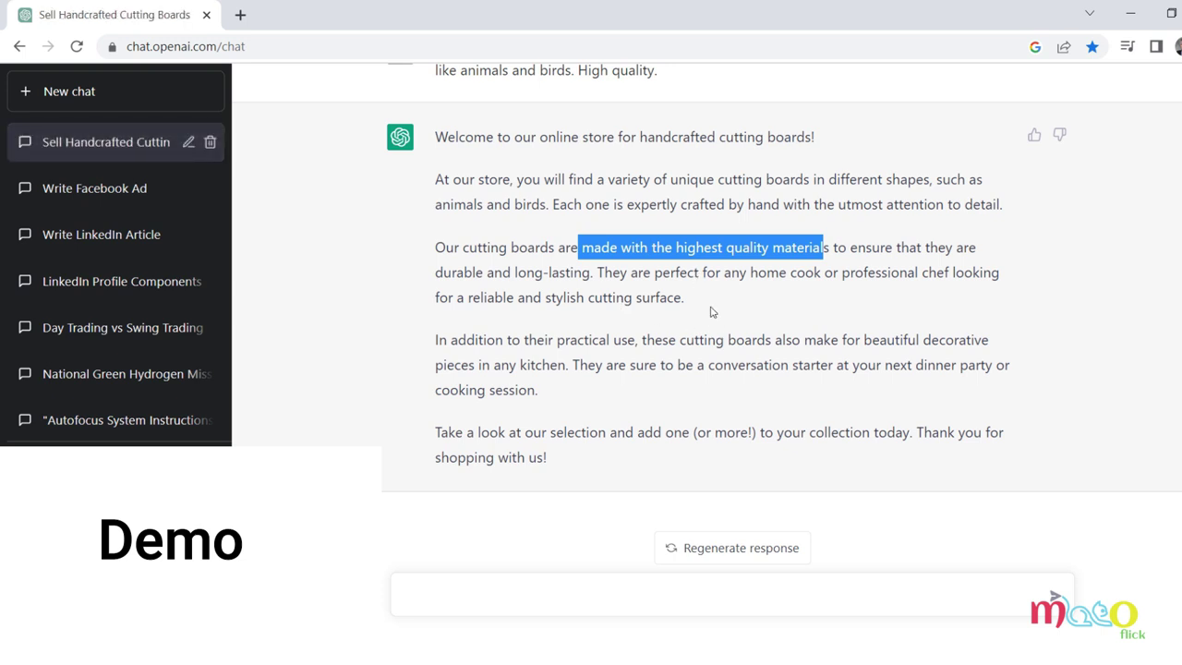
# - Read the rest of the cutting board copy, from the decorative kitchen pieces to the conversation starter line
pyautogui.click(574, 456)
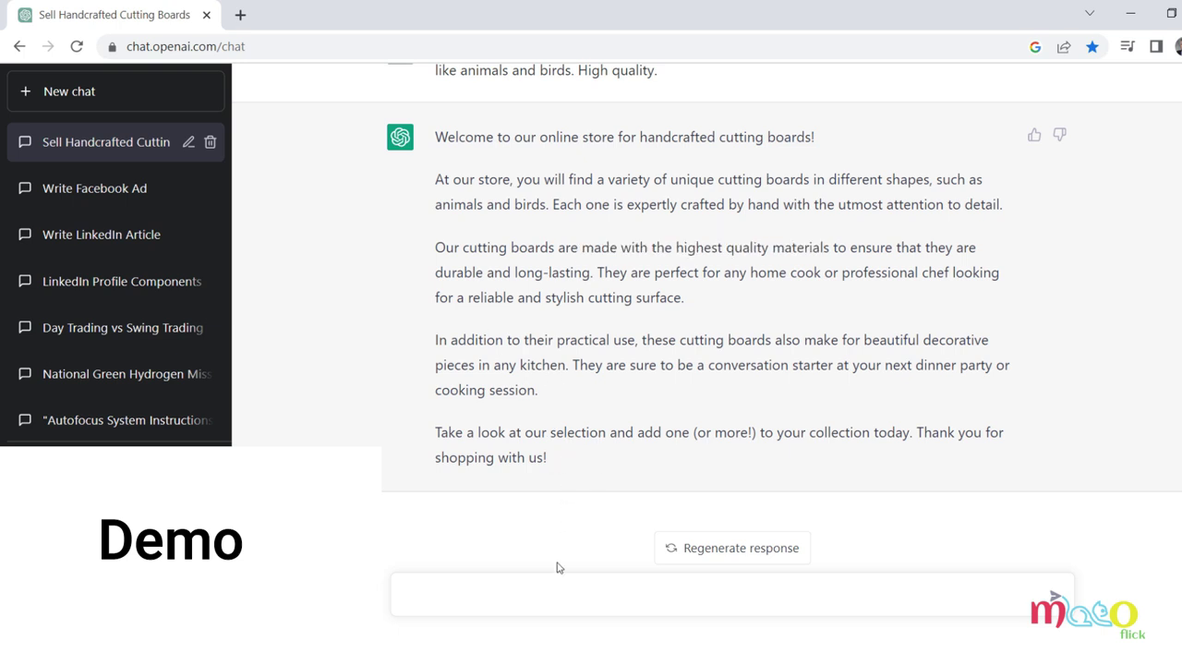
pyautogui.moveTo(487, 346); pyautogui.dragTo(679, 344)
pyautogui.moveTo(840, 338); pyautogui.dragTo(560, 360)
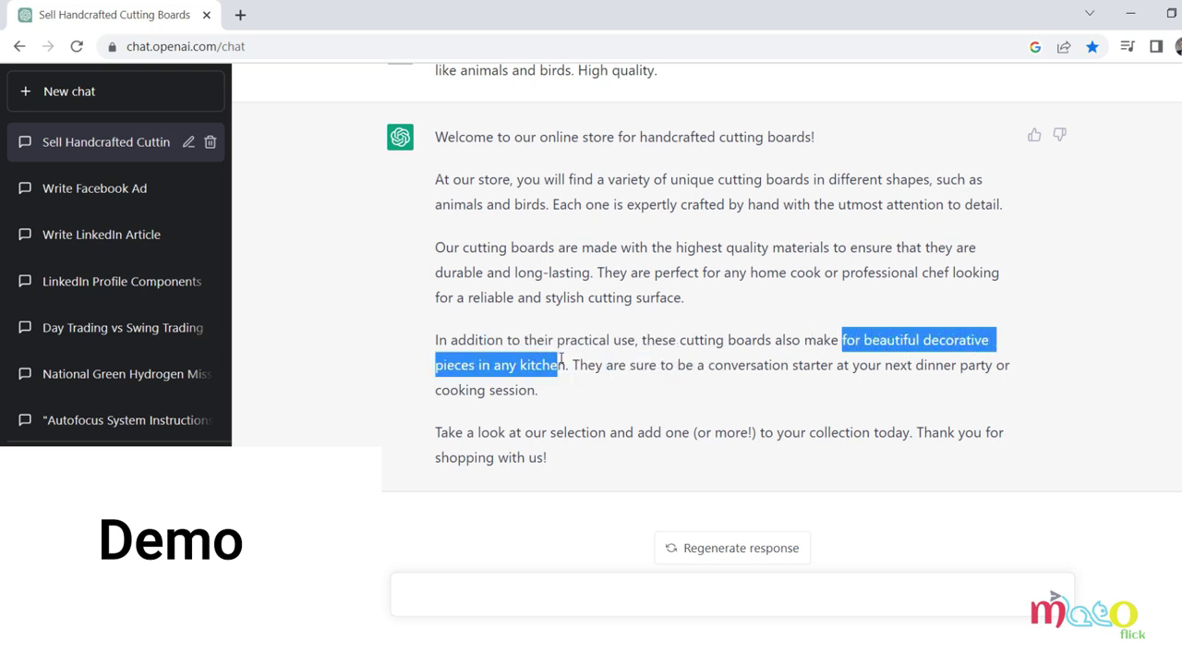
pyautogui.moveTo(710, 364); pyautogui.dragTo(773, 365)
pyautogui.click(678, 415)
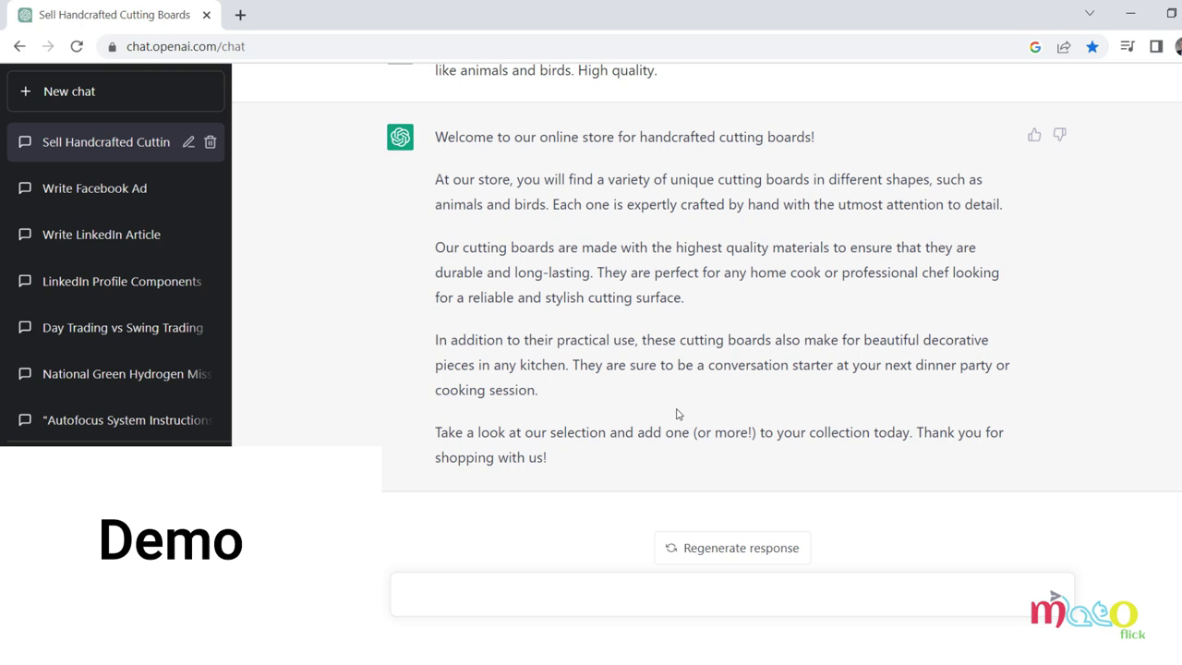
# - Send the prompt "create web page copy for a professional life coach. Cover all areas" and read the opening of the reply
pyautogui.click(490, 597)
pyautogui.write('create web page cpy for')
pyautogui.press('BackSpace')
pyautogui.press('BackSpace')
pyautogui.press('BackSpace')
pyautogui.press('BackSpace')
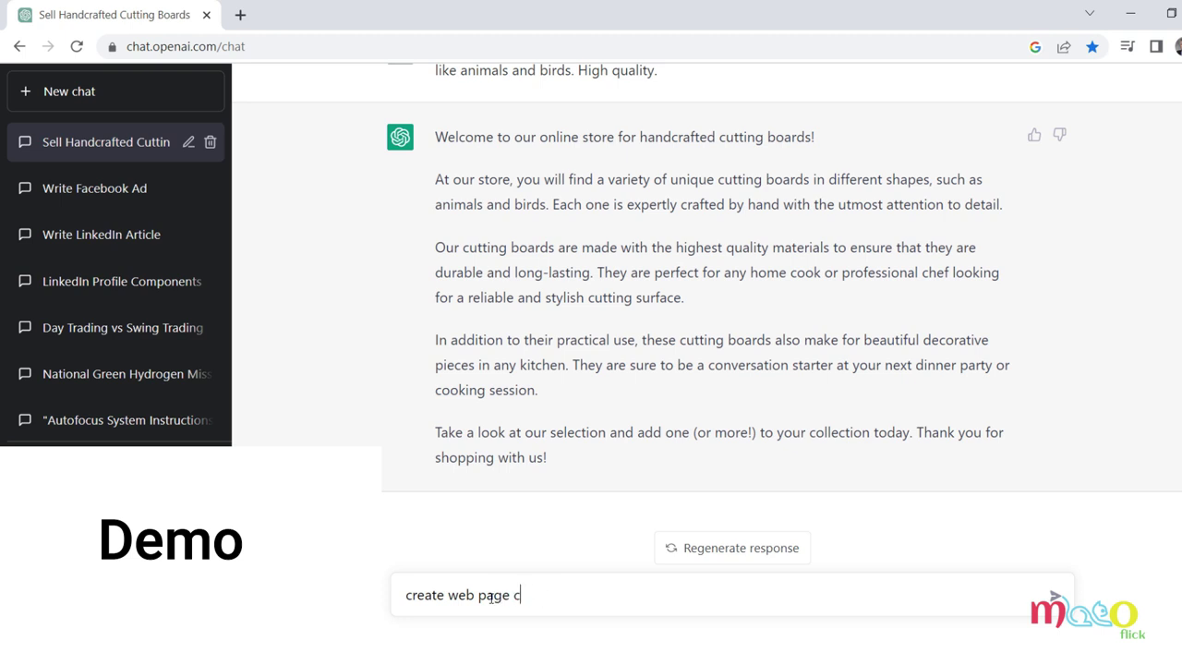
pyautogui.write('py for a professional life')
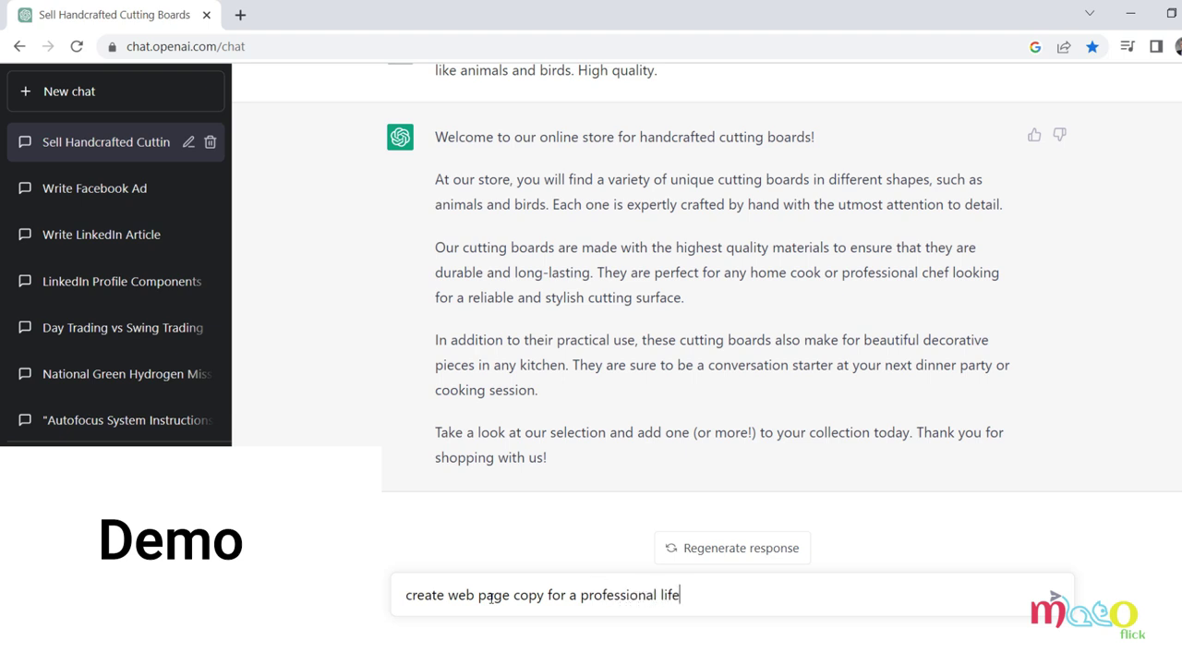
pyautogui.write(' coach. Cover all areas')
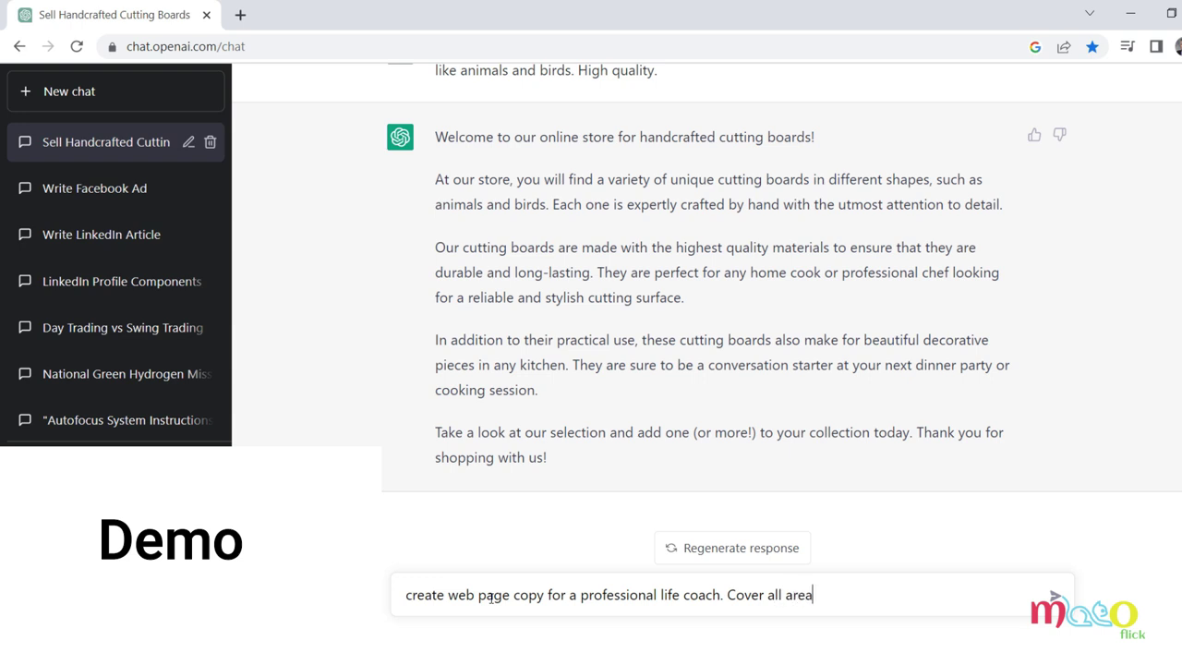
pyautogui.press('Return')
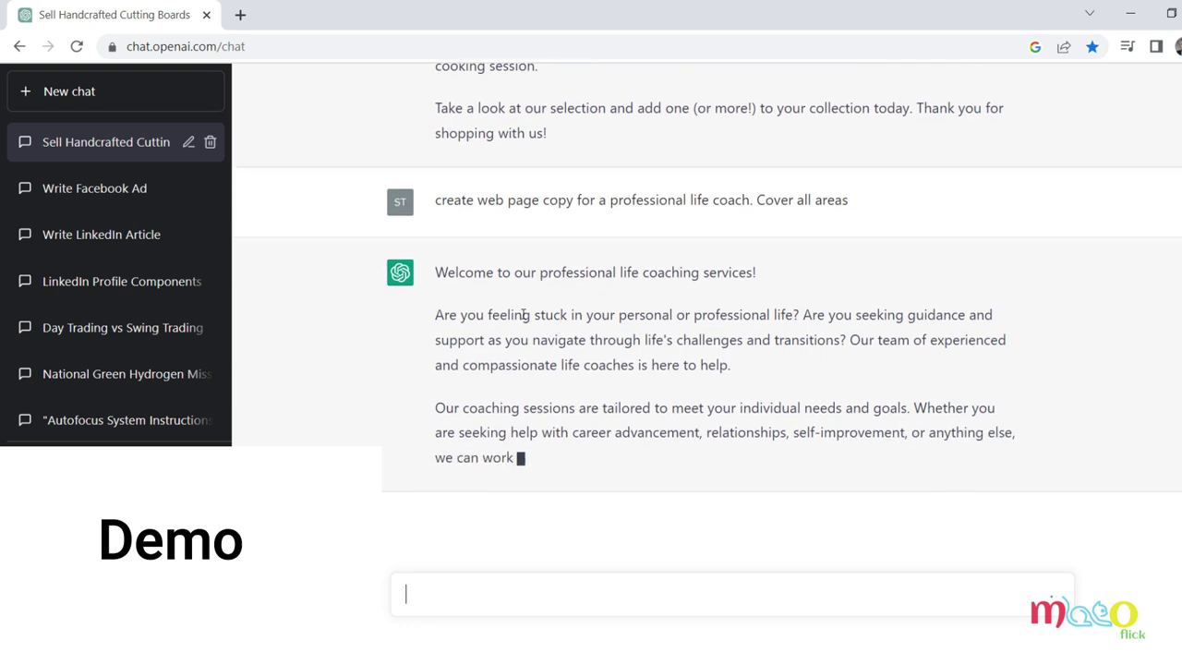
pyautogui.moveTo(559, 314); pyautogui.dragTo(759, 314)
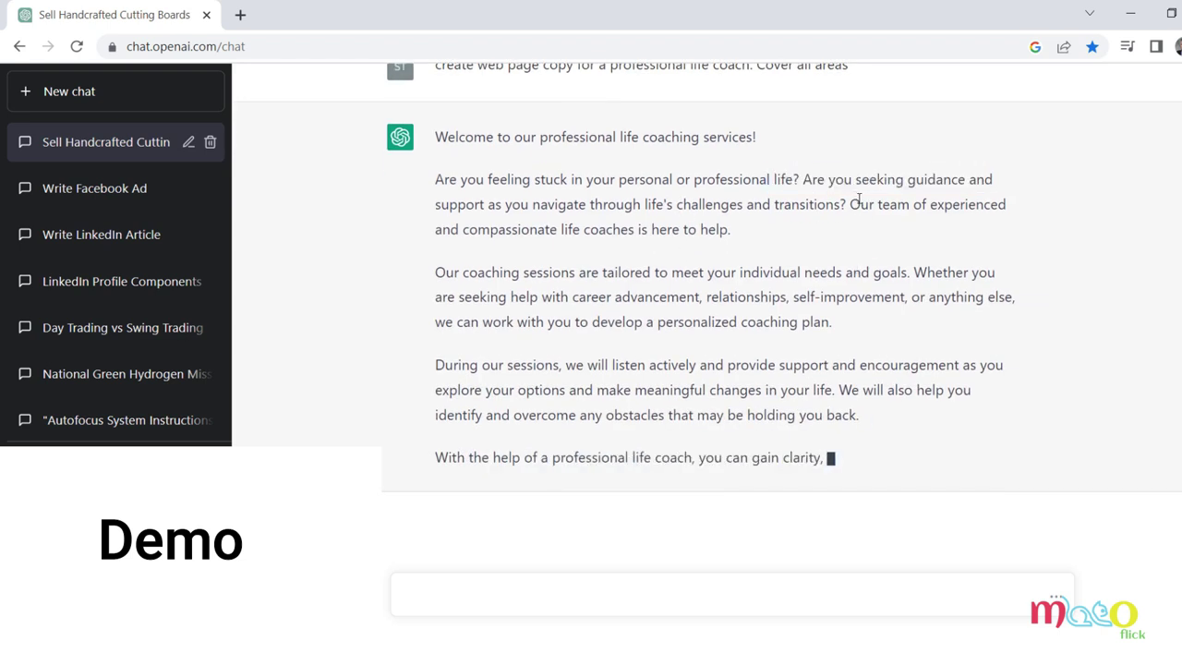
pyautogui.moveTo(850, 180); pyautogui.dragTo(927, 175)
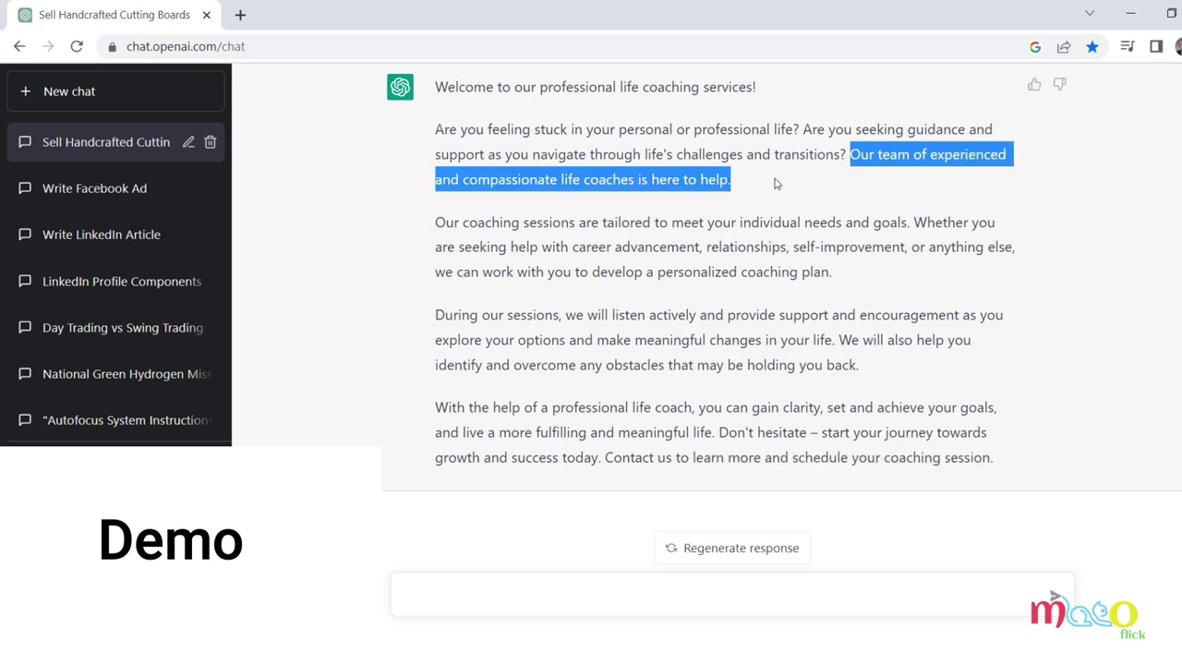
pyautogui.click(844, 156)
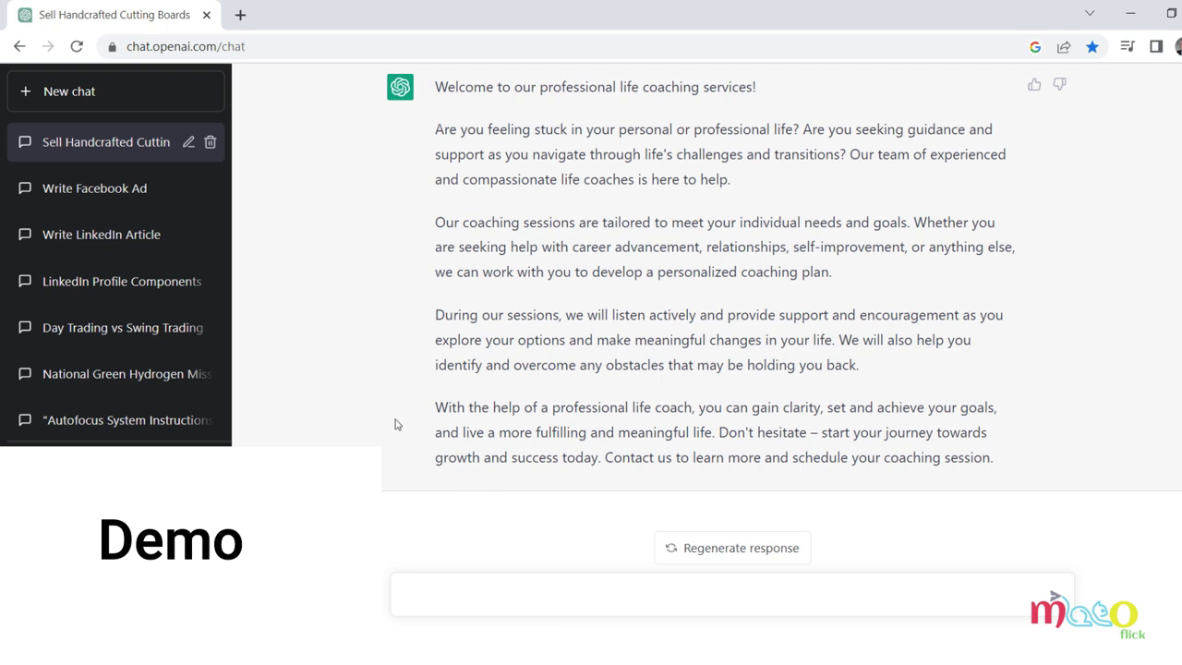
# - Send the follow-up prompt "list common coaching services" and look through the coaching types in the reply
pyautogui.write('list common coaching servi')
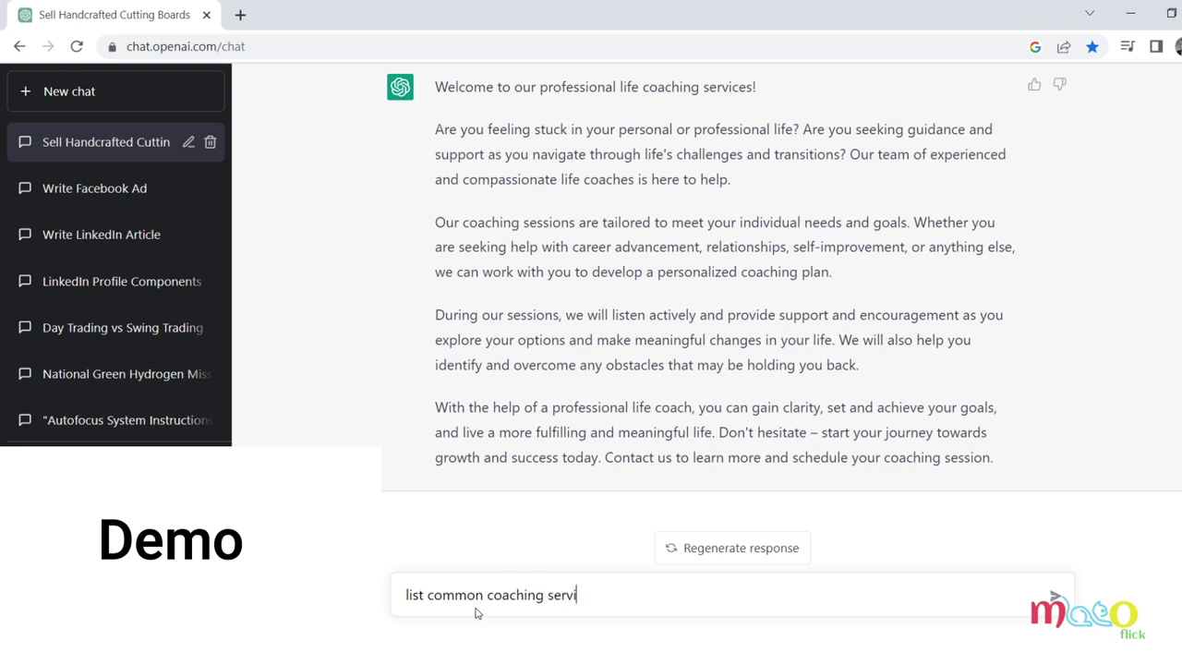
pyautogui.write('ces')
pyautogui.press('Return')
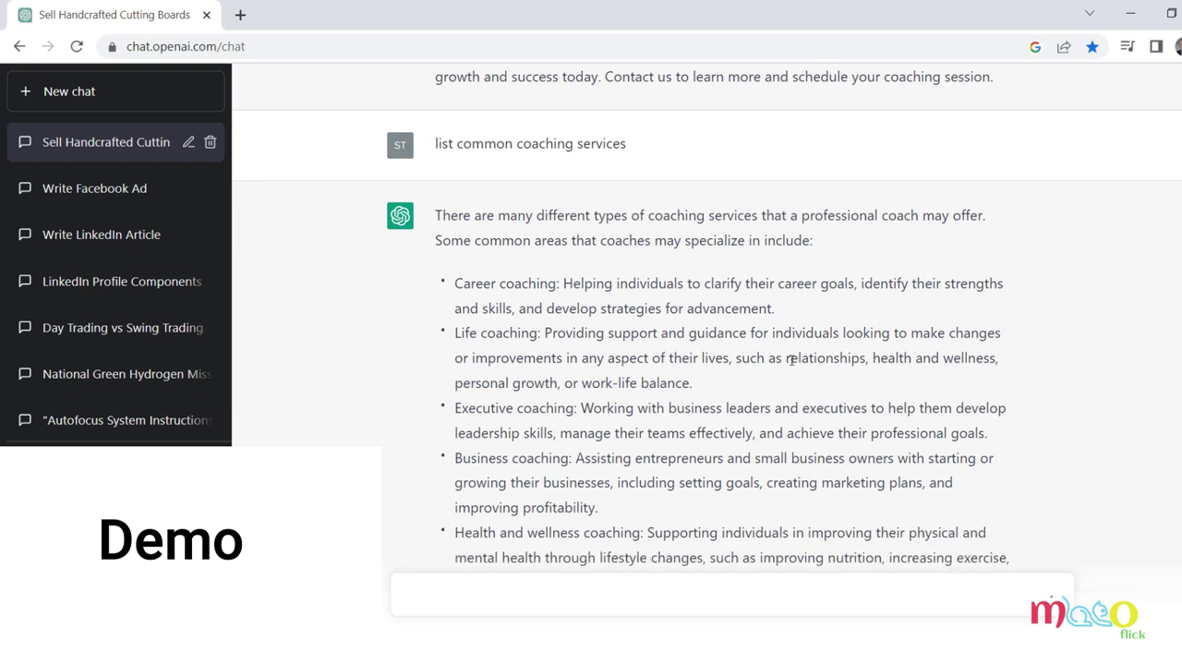
pyautogui.moveTo(786, 359)
pyautogui.mouseDown()
pyautogui.moveTo(863, 349)
pyautogui.moveTo(1012, 358)
pyautogui.mouseUp()
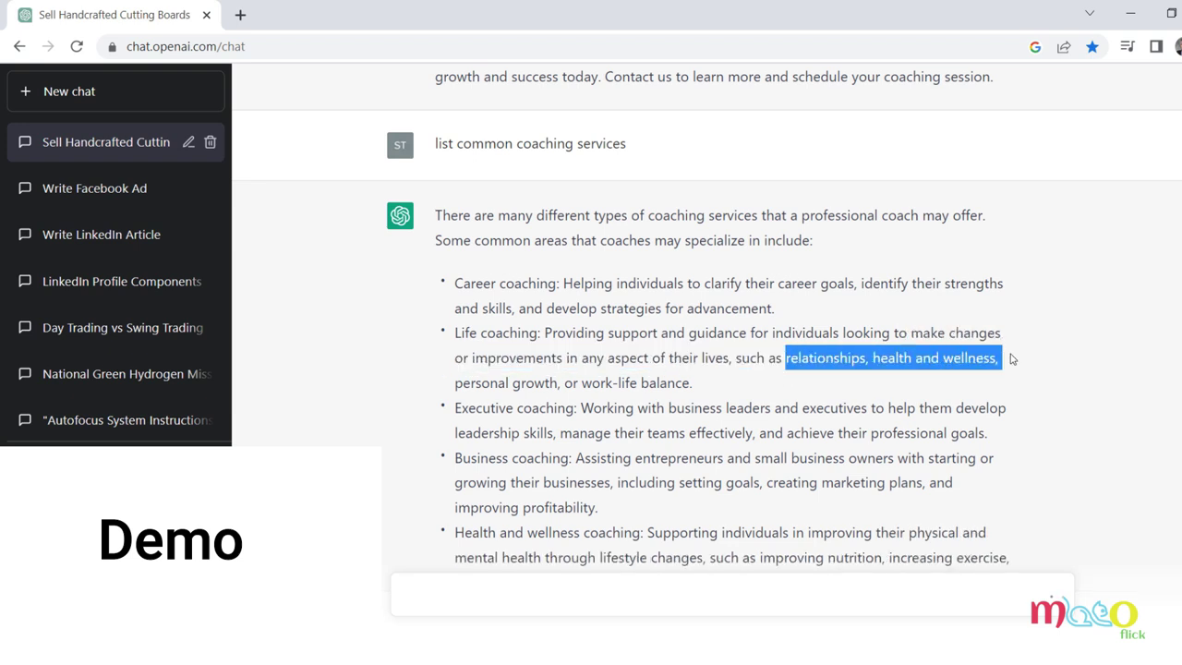
pyautogui.moveTo(559, 382); pyautogui.dragTo(681, 383)
pyautogui.scroll(-2, 521, 425)
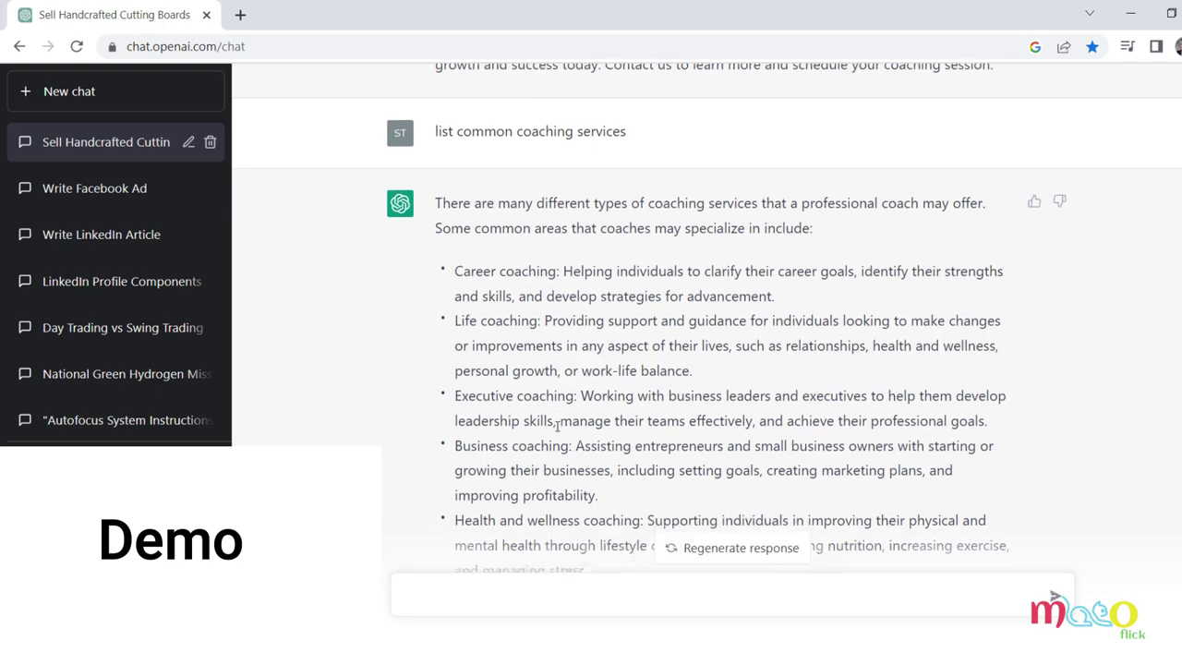
pyautogui.scroll(-1, 501, 398)
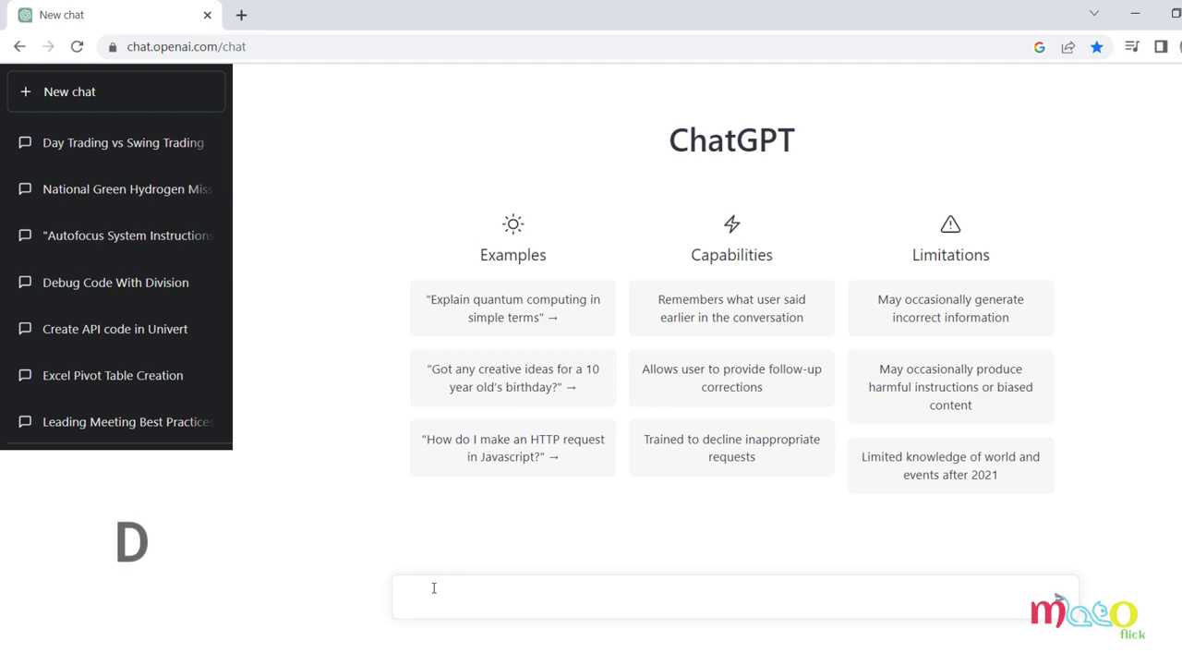
# - Send "what are the key cmponets of a linked in profiel" in the empty chat and read the reply's headline item
pyautogui.write('what a')
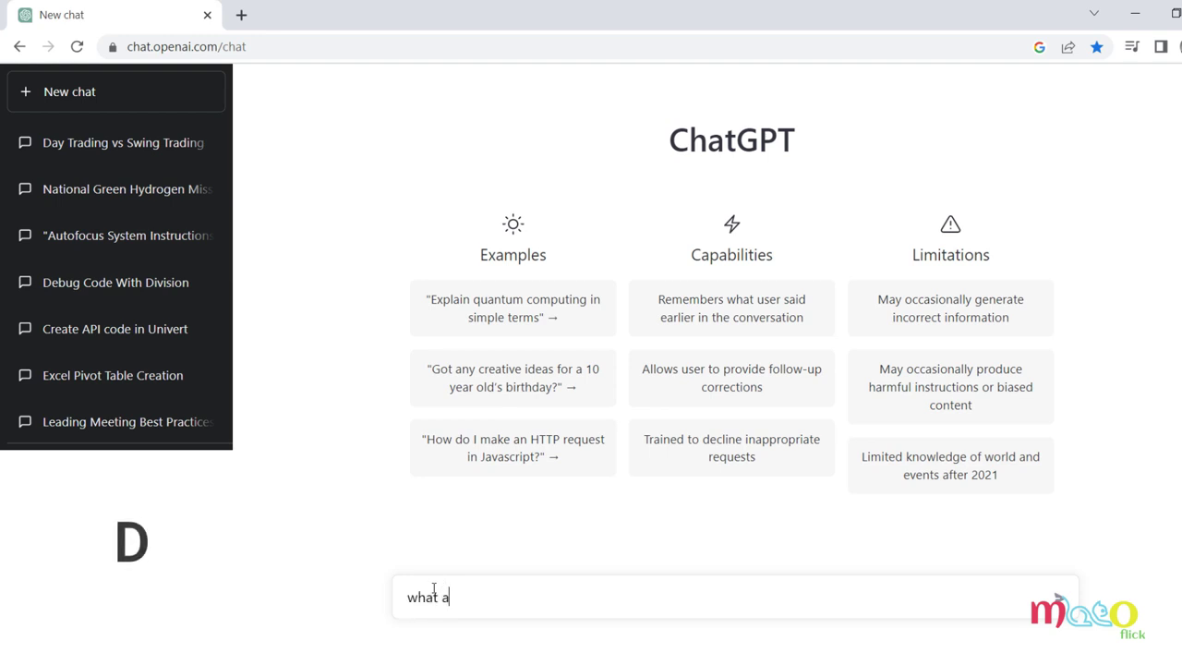
pyautogui.write('re the key')
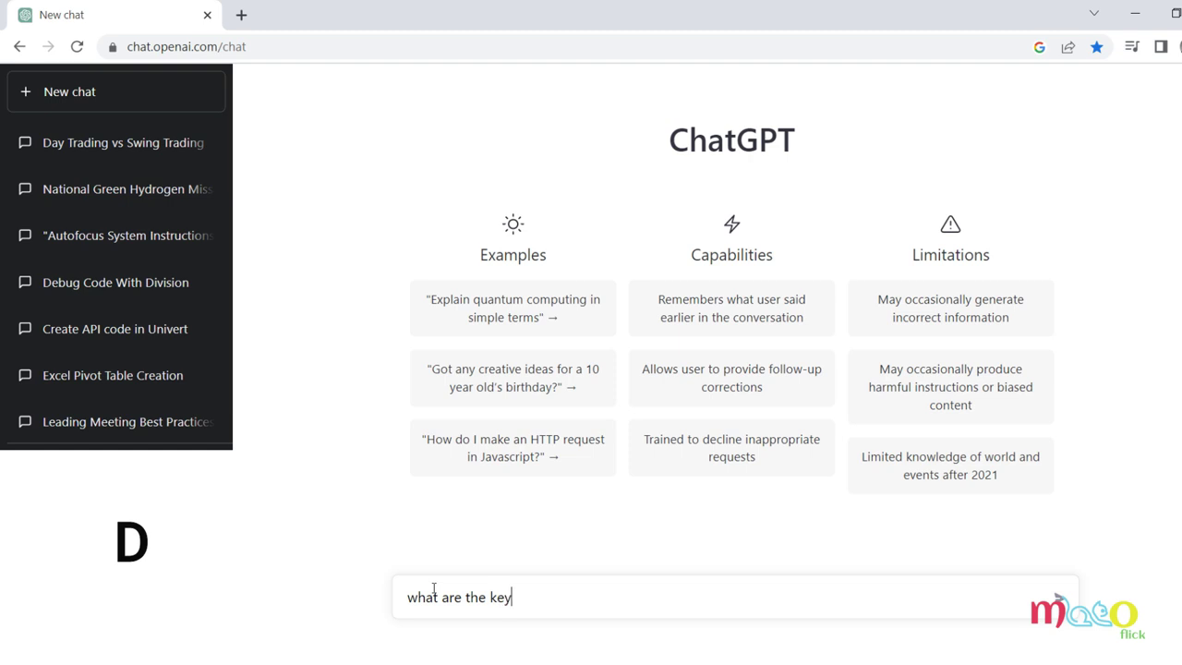
pyautogui.write(' cmponets ')
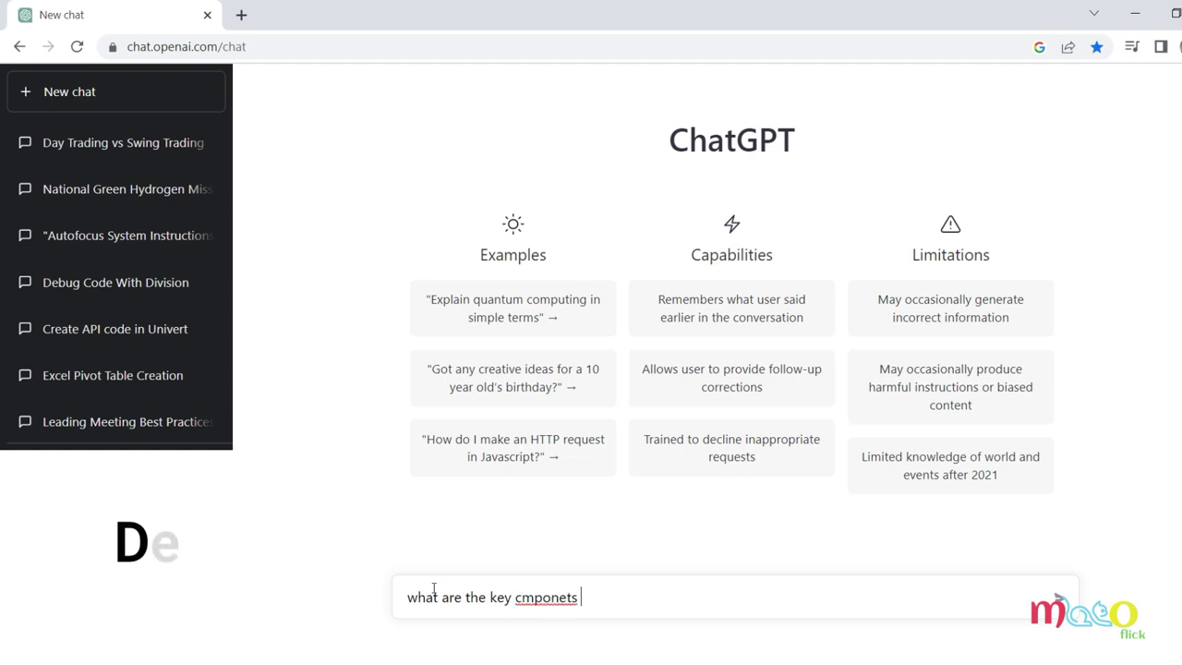
pyautogui.write('of a linked in ')
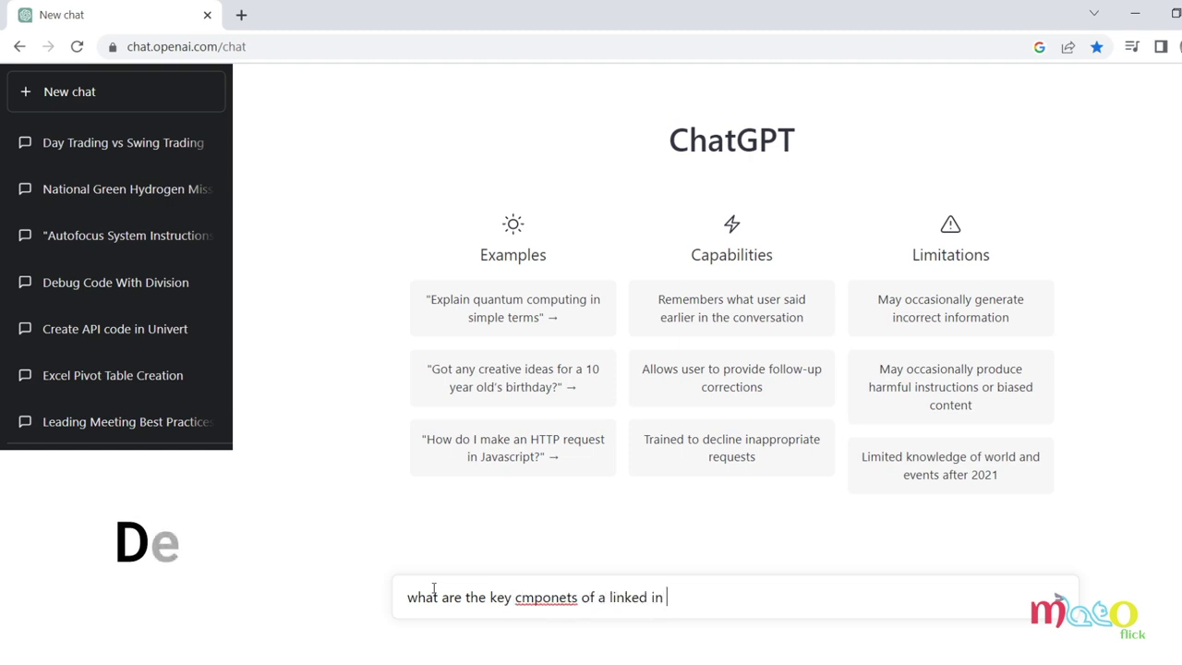
pyautogui.write('profiel')
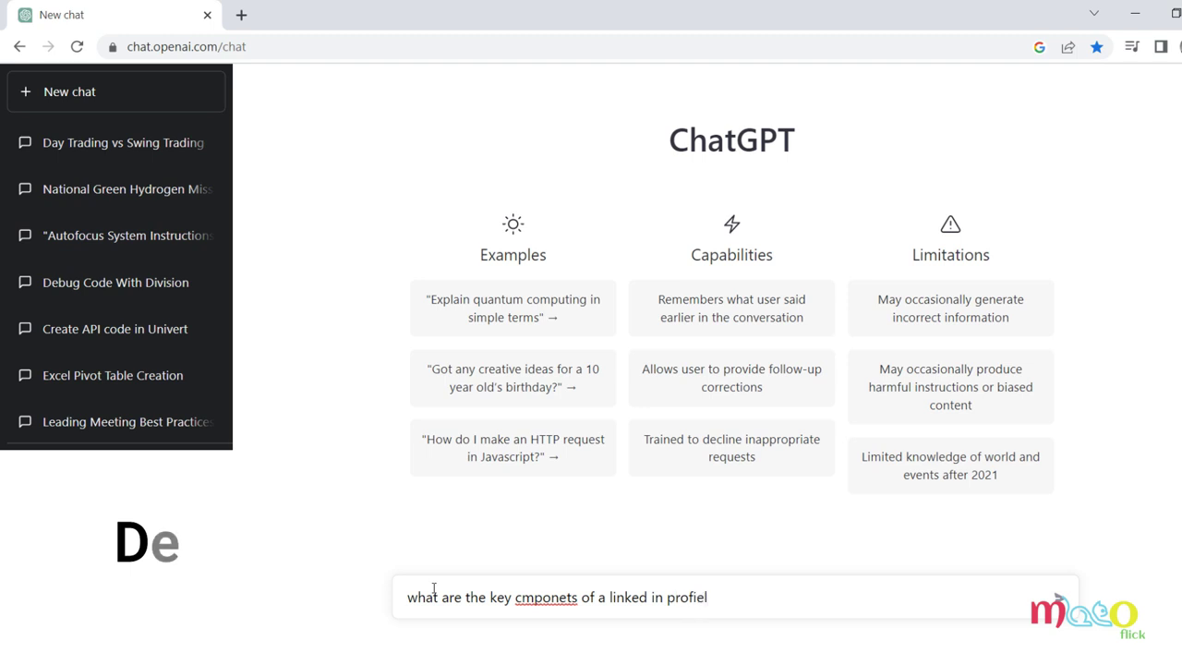
pyautogui.press('Return')
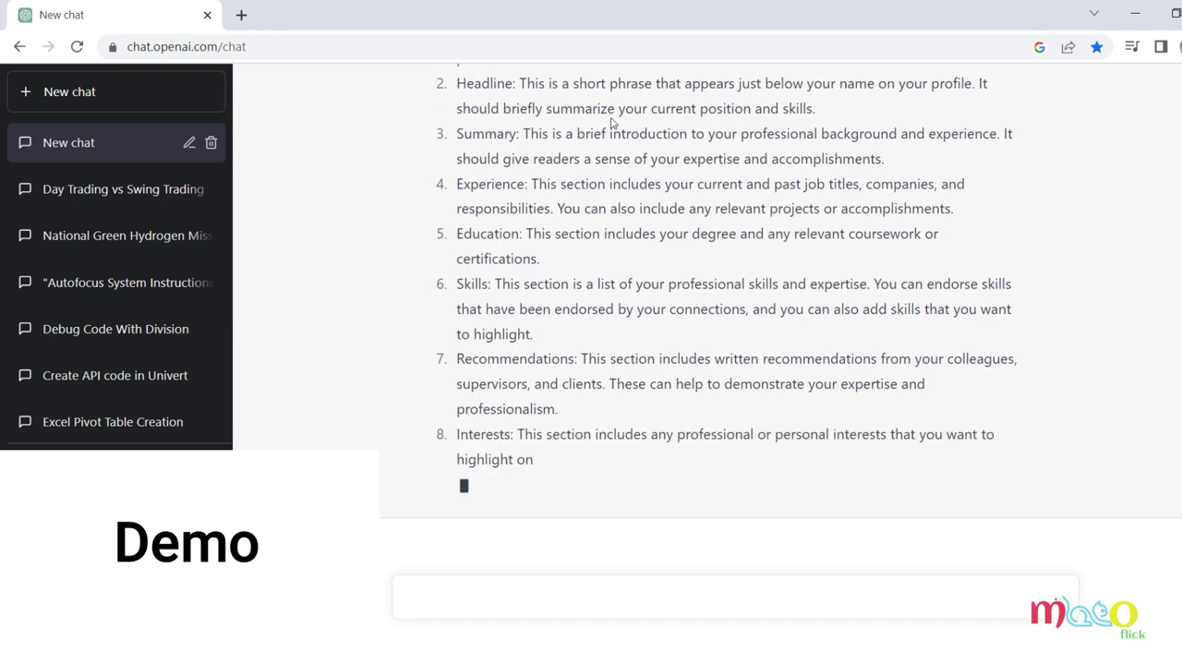
pyautogui.scroll(5, 580, 291)
pyautogui.moveTo(580, 292); pyautogui.dragTo(718, 292)
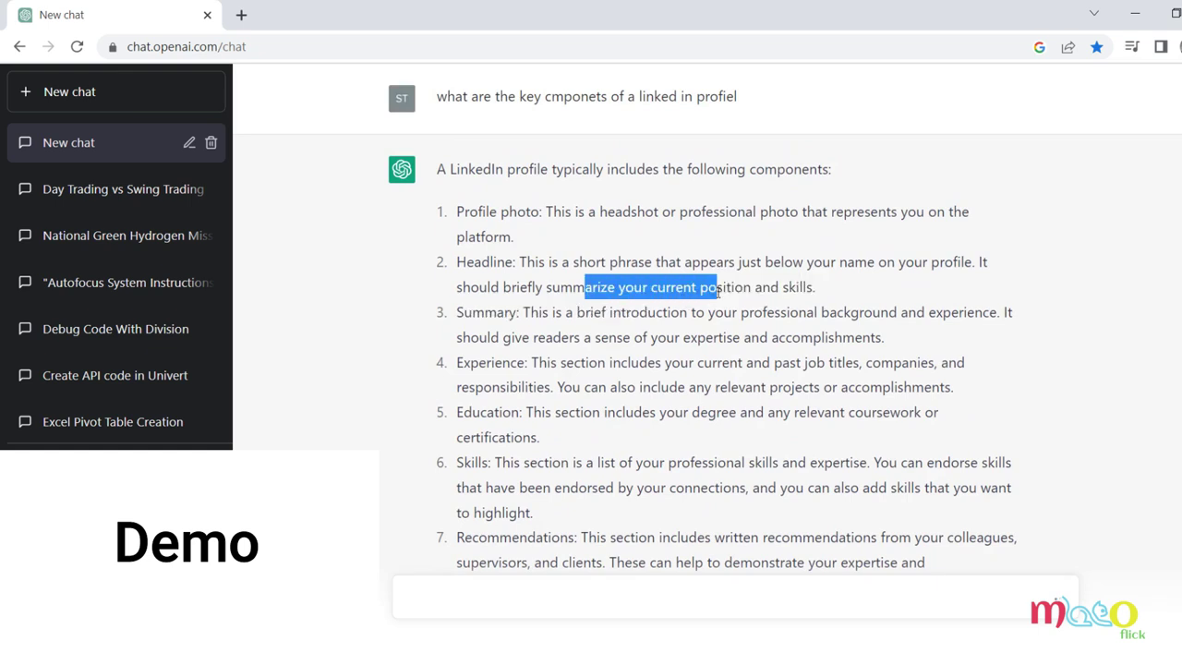
pyautogui.click(889, 297)
# - Send the prompt "write a headline for a cost accountant" and read the first suggested LinkedIn headlines
pyautogui.click(420, 592)
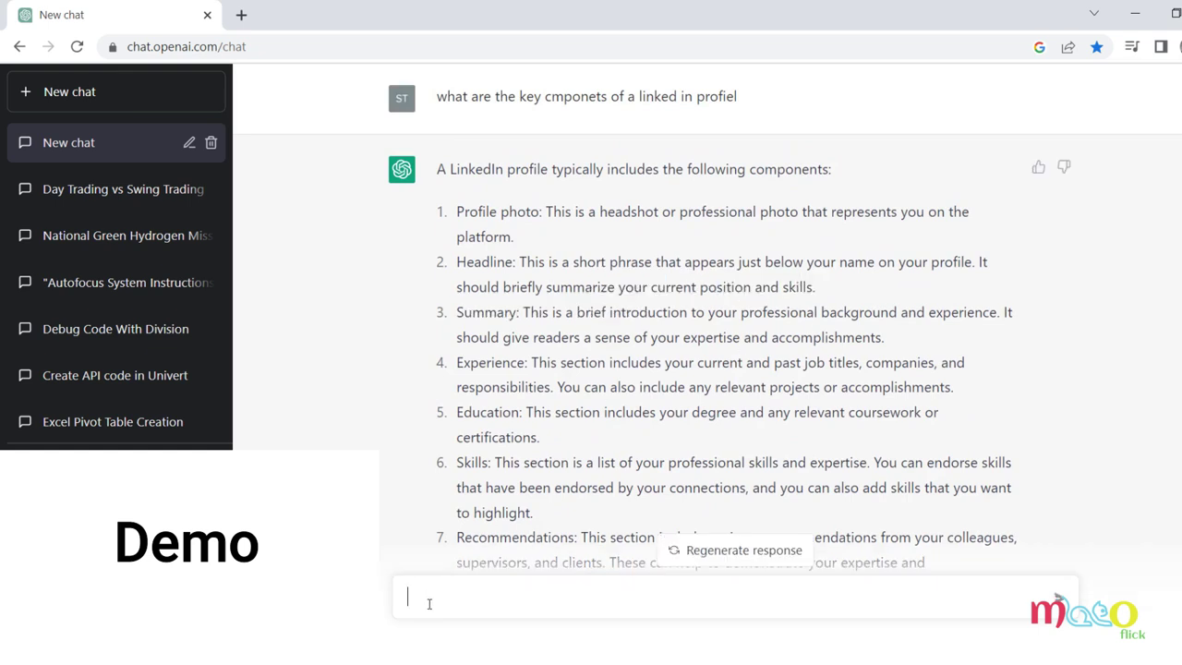
pyautogui.write('write')
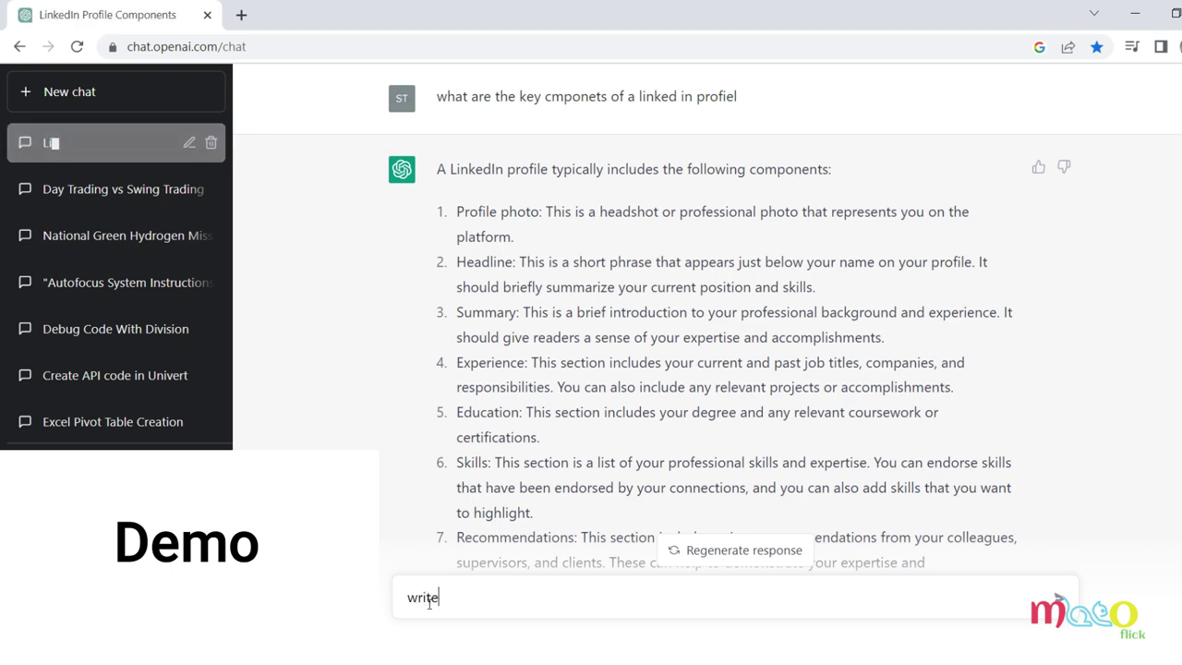
pyautogui.write(' a headline for')
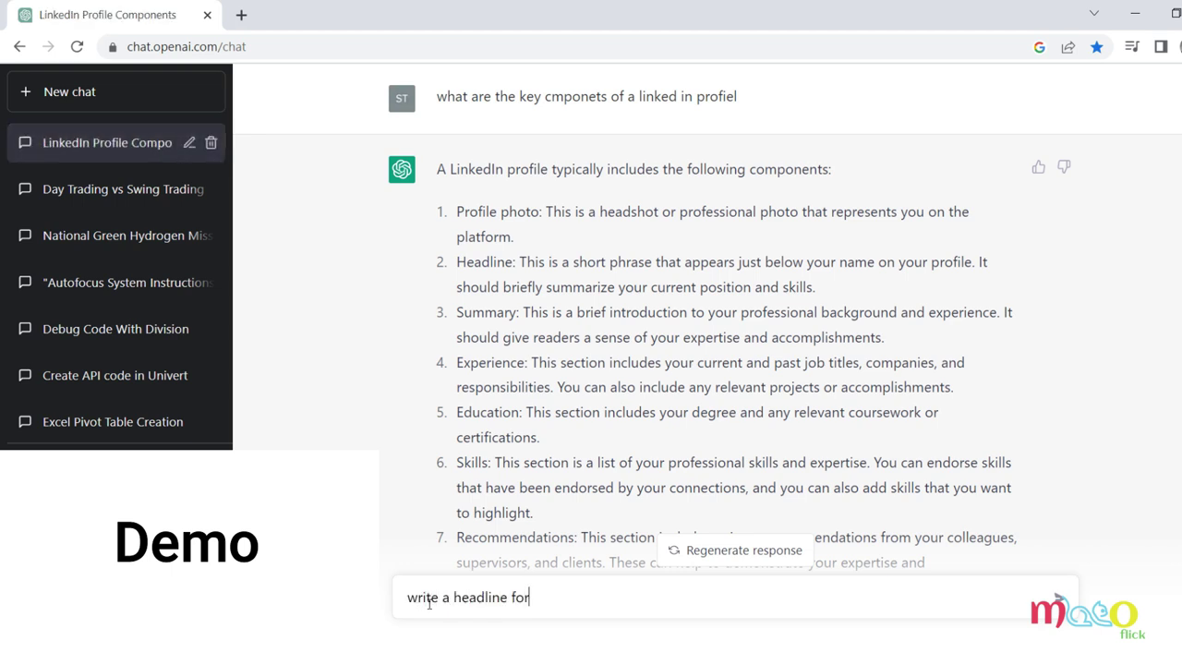
pyautogui.write(' an accu')
pyautogui.press('BackSpace')
pyautogui.press('BackSpace')
pyautogui.write('ost accountant')
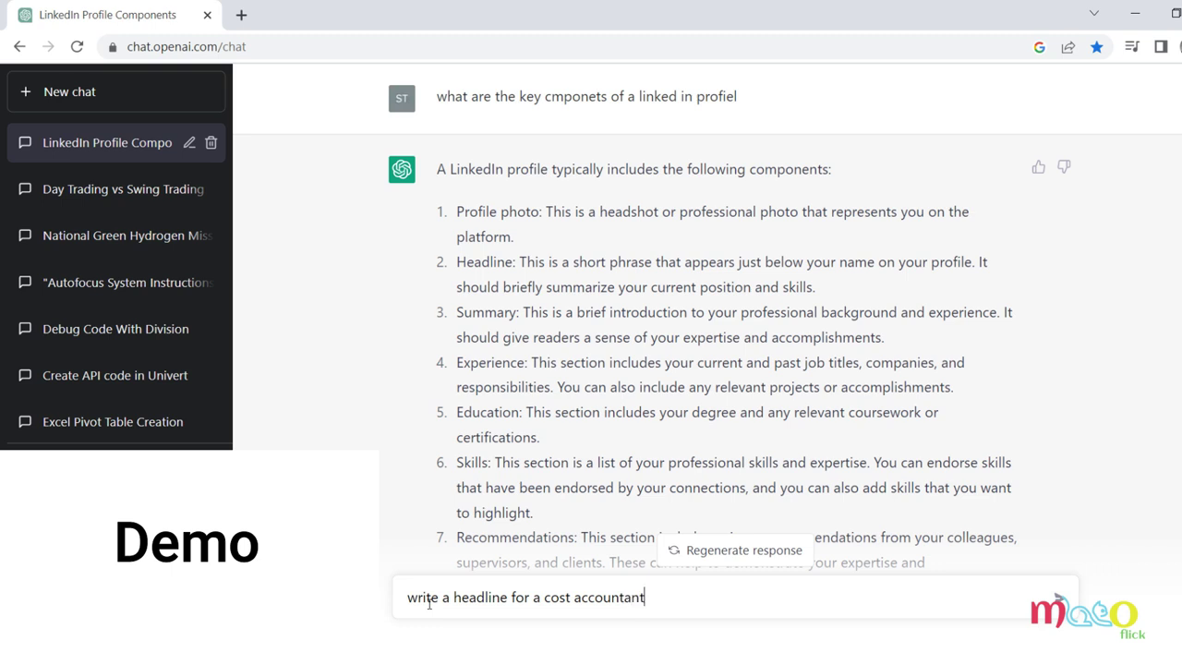
pyautogui.press('Return')
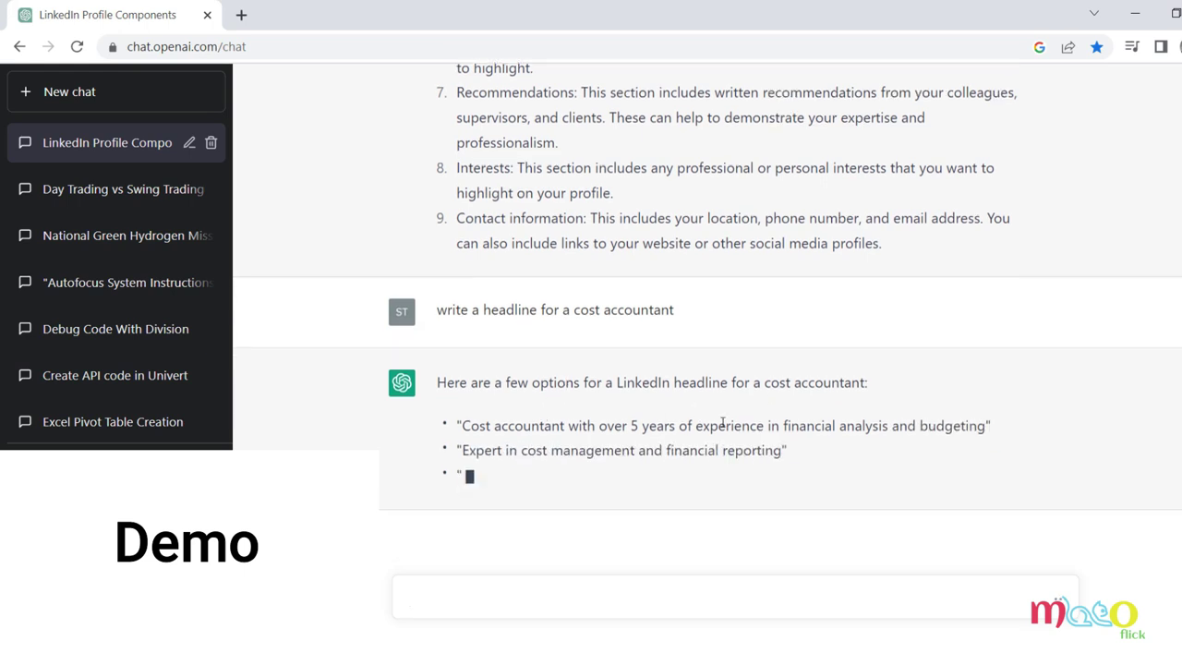
pyautogui.moveTo(456, 384); pyautogui.dragTo(884, 360)
pyautogui.click(425, 398)
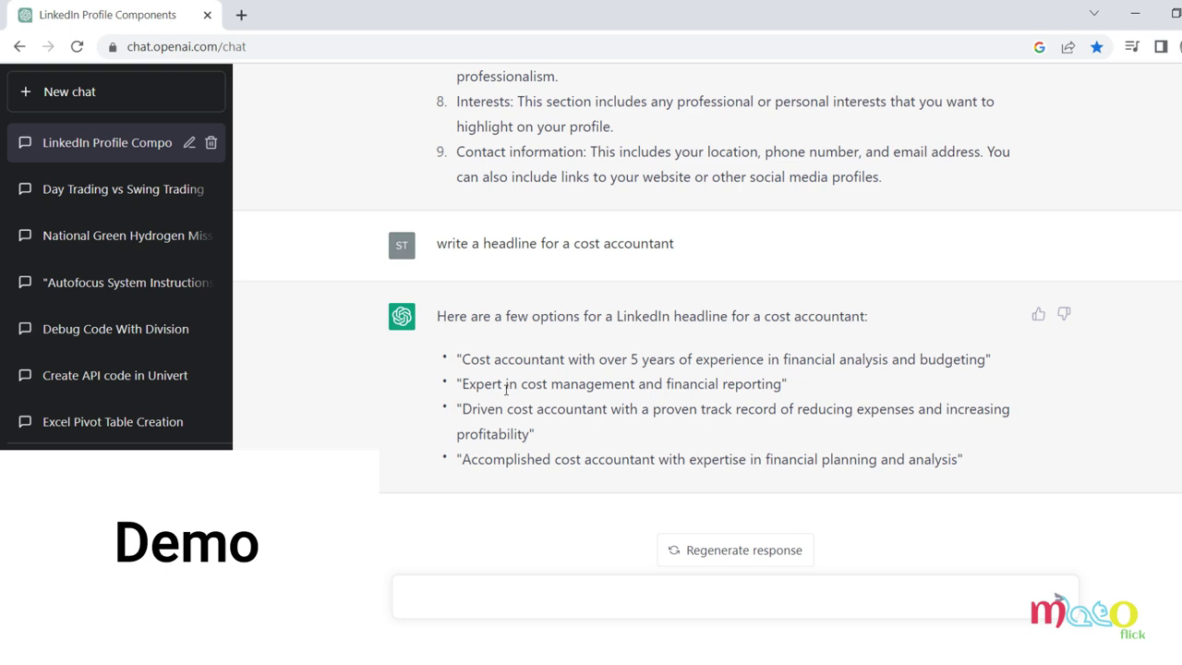
pyautogui.moveTo(506, 389); pyautogui.dragTo(739, 401)
pyautogui.click(386, 458)
# - Request further headline options with "could you give me more" and read the additional suggestions
pyautogui.click(595, 581)
pyautogui.write('could you give me more')
pyautogui.press('Return')
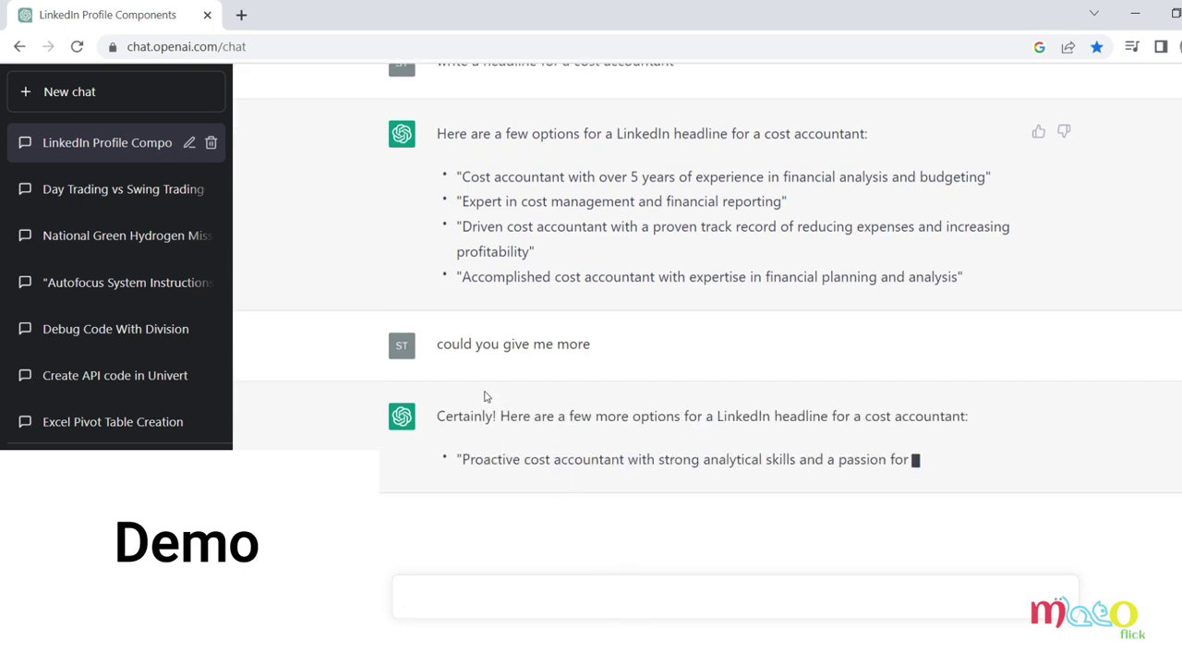
pyautogui.moveTo(468, 431); pyautogui.dragTo(560, 409)
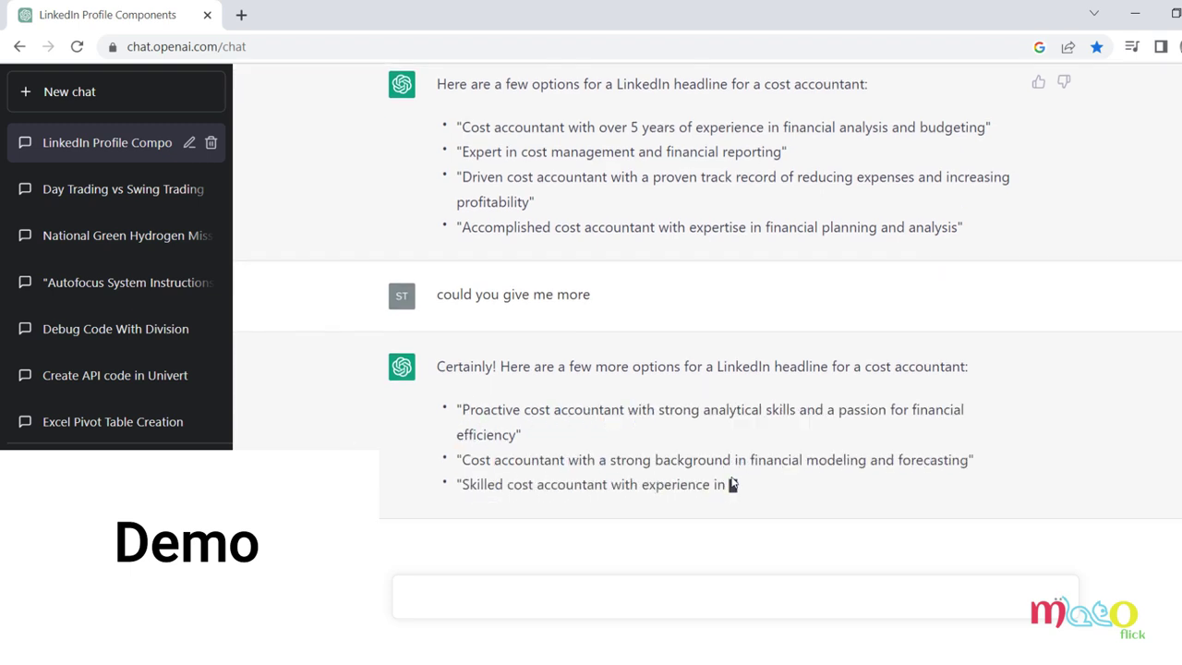
pyautogui.moveTo(749, 459); pyautogui.dragTo(868, 460)
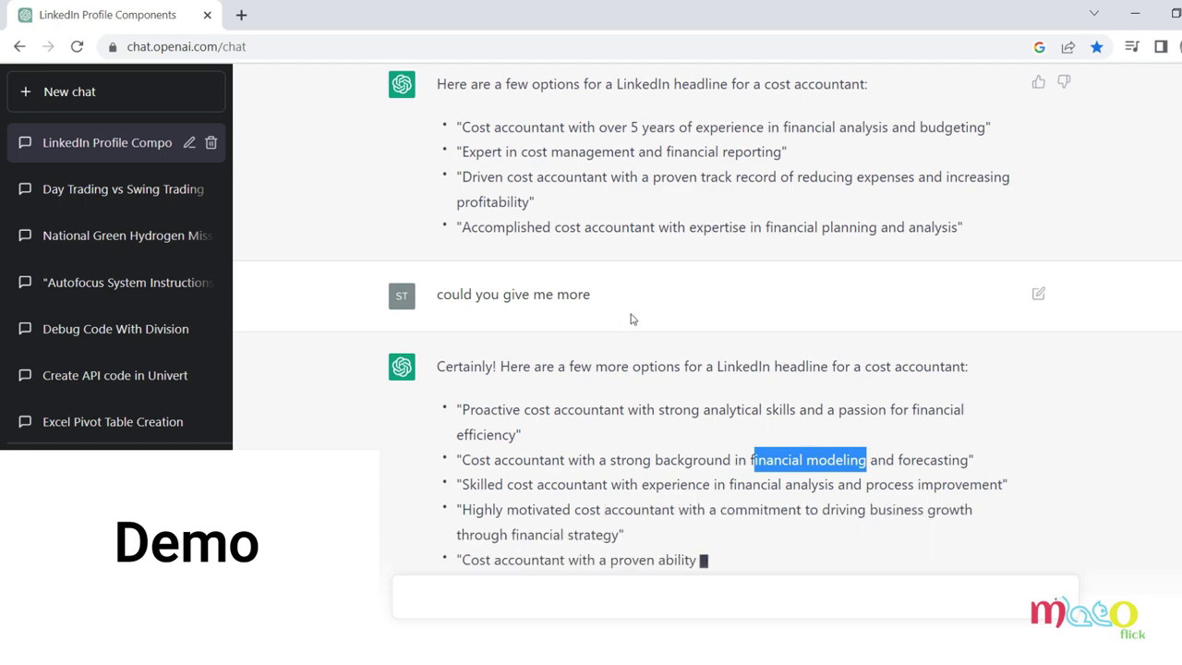
# - Review the listed LinkedIn profile components, send "what is a sample for a skills section for a cost accountant", and read the reply
pyautogui.scroll(4, 609, 358)
pyautogui.scroll(2, 610, 358)
pyautogui.scroll(1, 406, 323)
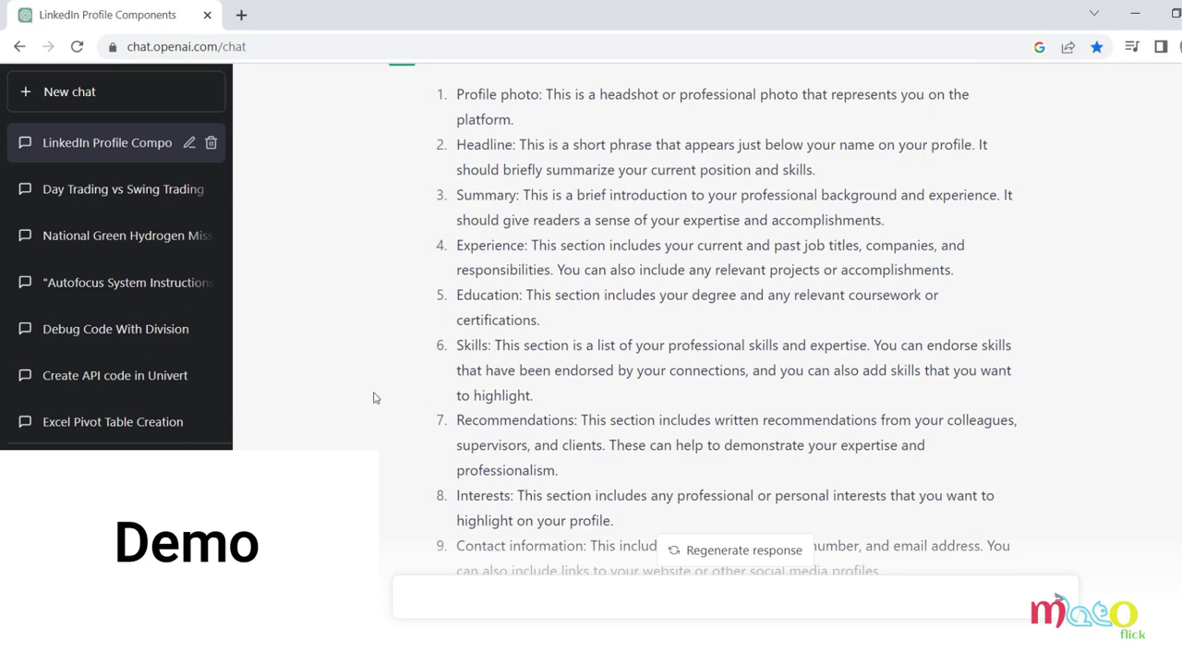
pyautogui.scroll(-7, 375, 397)
pyautogui.click(468, 592)
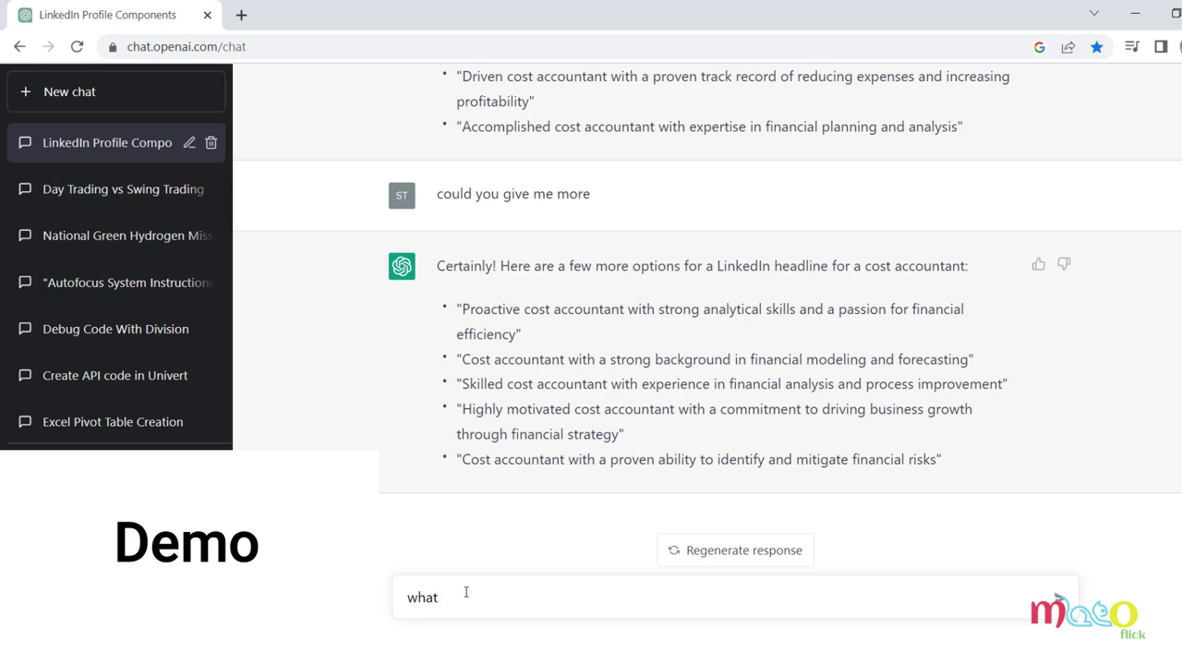
pyautogui.write('what is a sample for a skills sec')
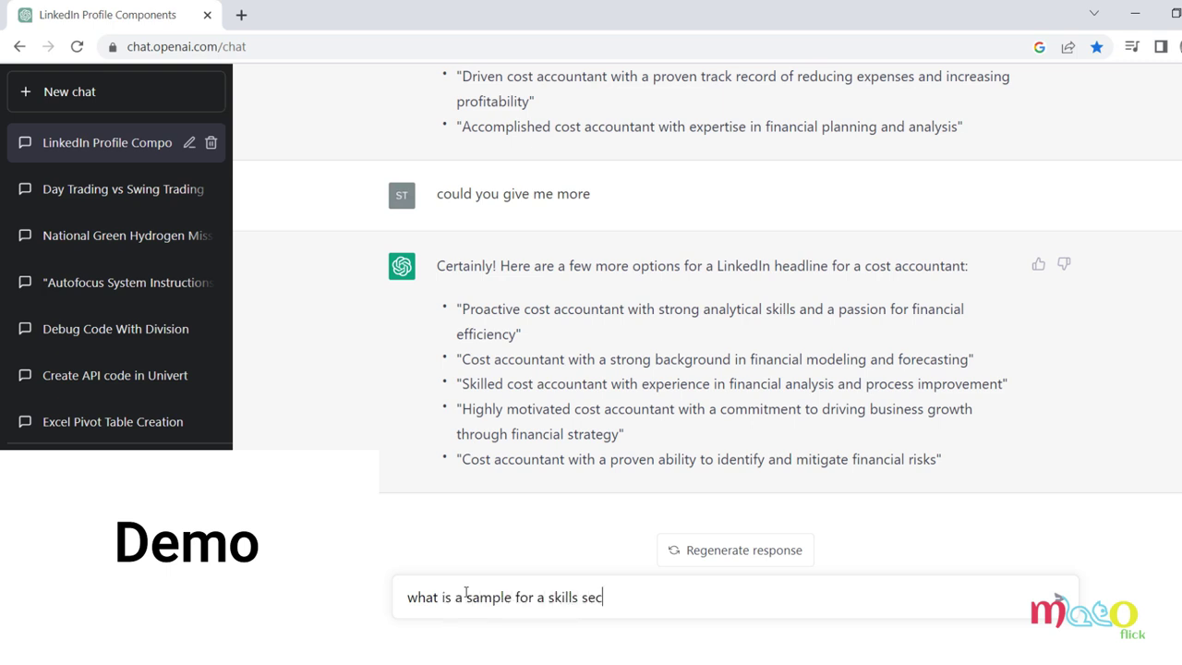
pyautogui.write('tion for a cost accountant')
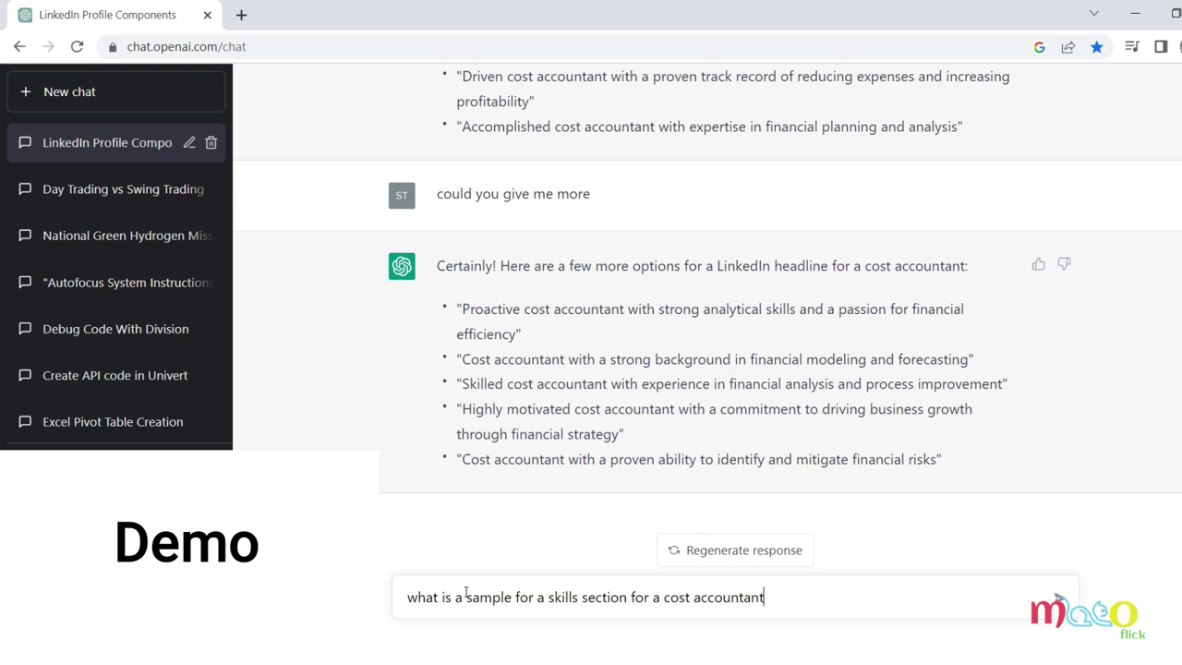
pyautogui.press('Return')
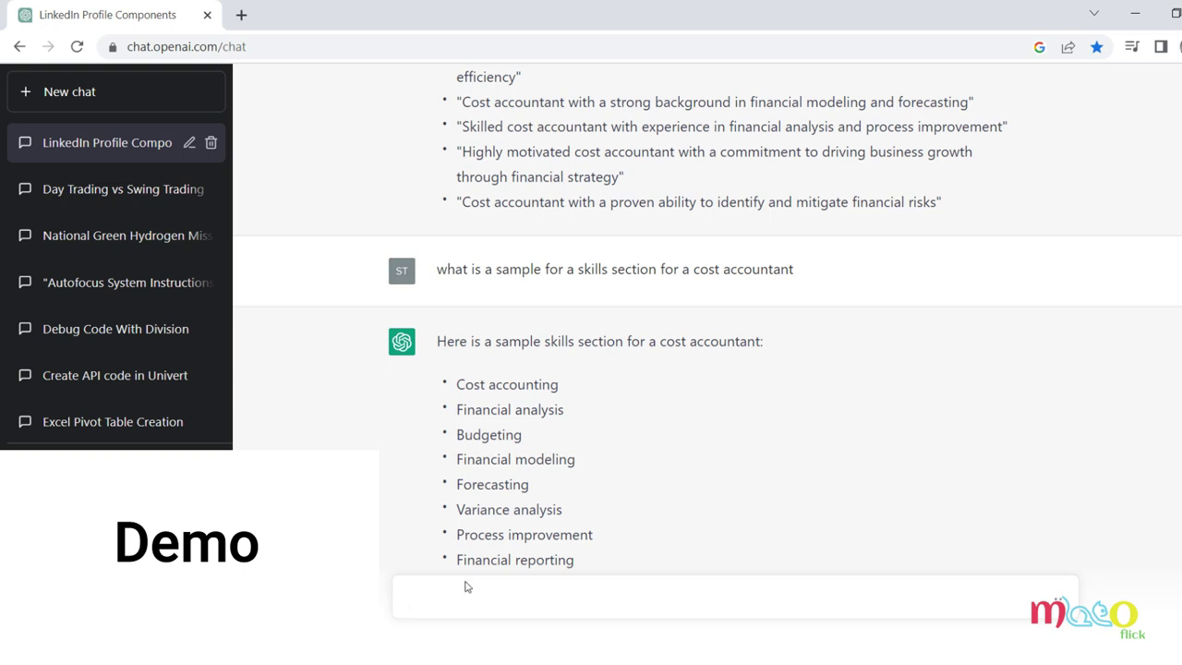
pyautogui.moveTo(521, 477); pyautogui.dragTo(472, 503)
pyautogui.click(389, 496)
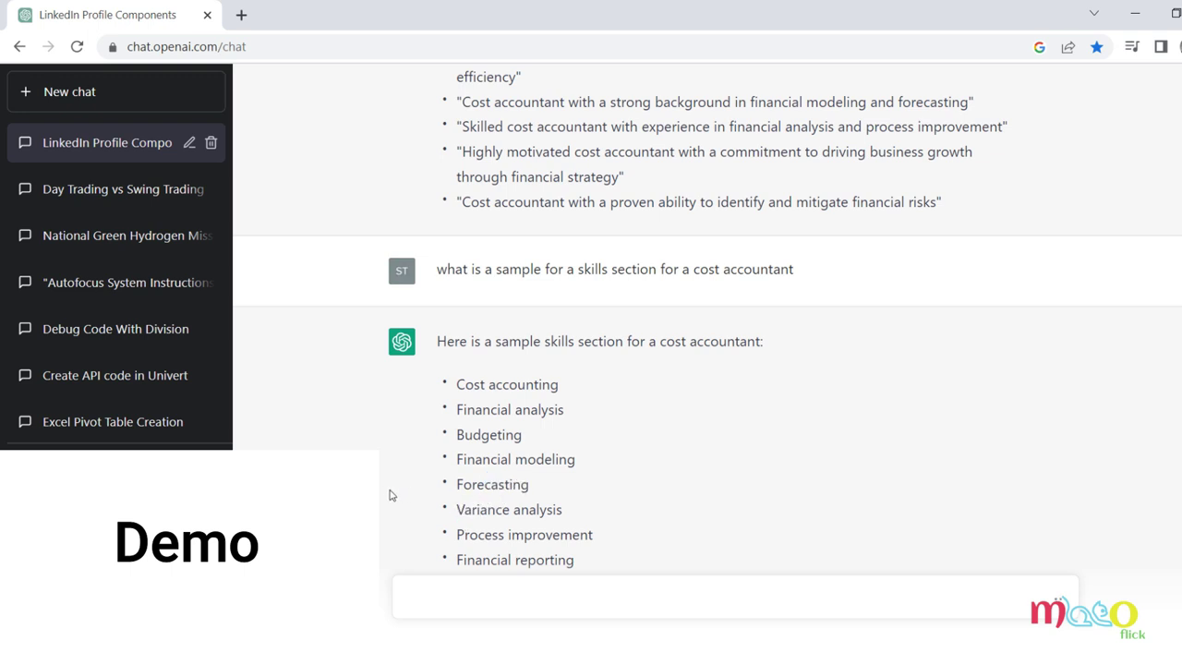
# - Send "could you give a brief summary of forecasting in cost accounting" and read the explanation in the reply
pyautogui.click(438, 600)
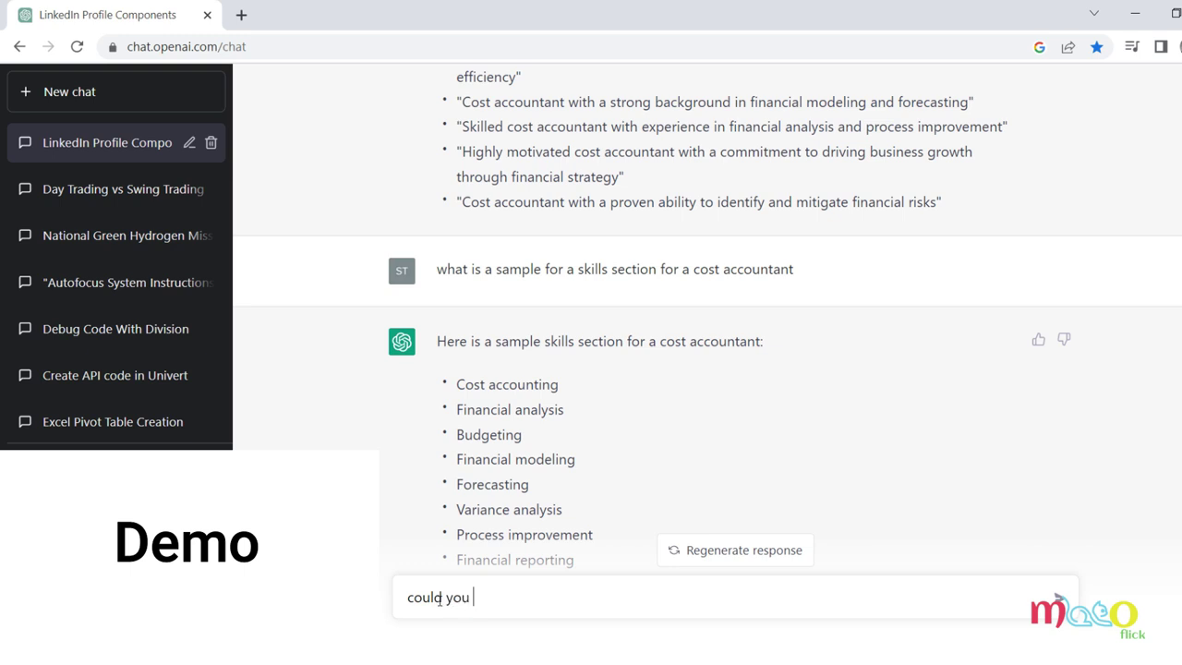
pyautogui.write('could you give a brief summary of for')
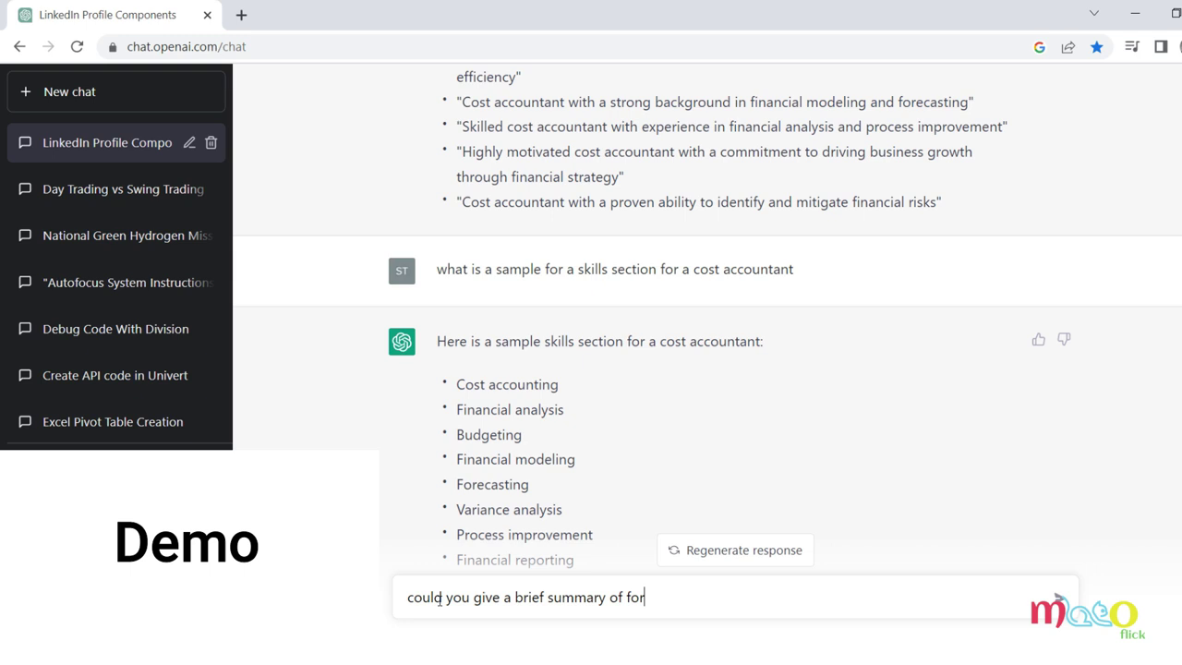
pyautogui.write(' cos')
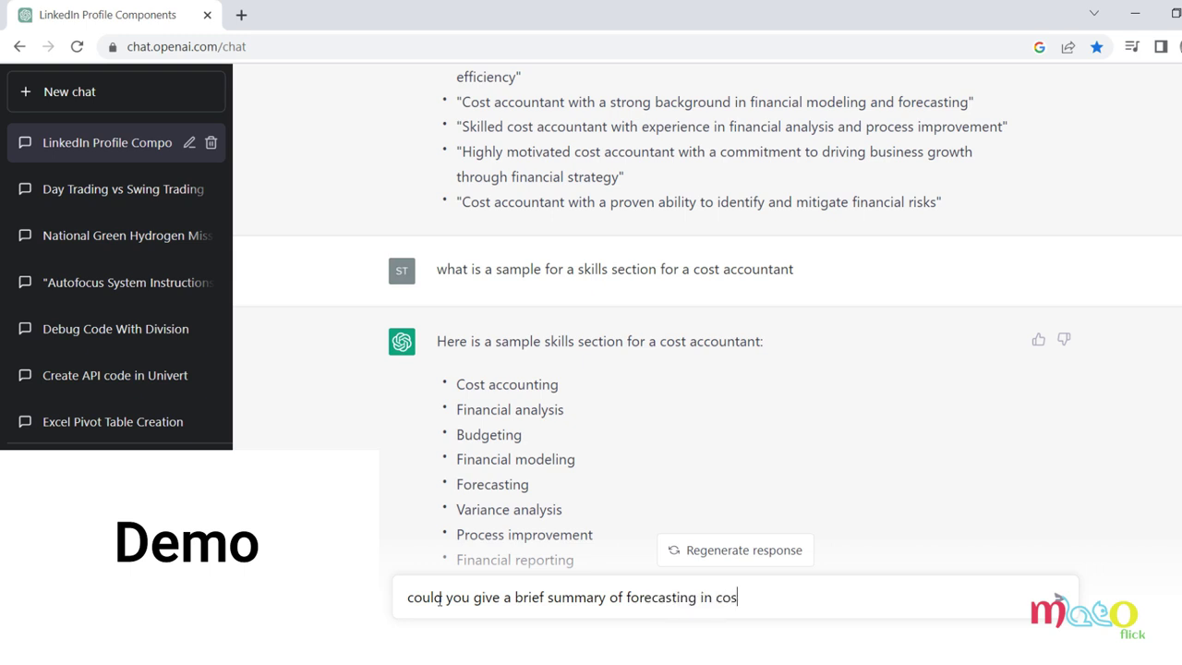
pyautogui.write('t account')
pyautogui.press('Return')
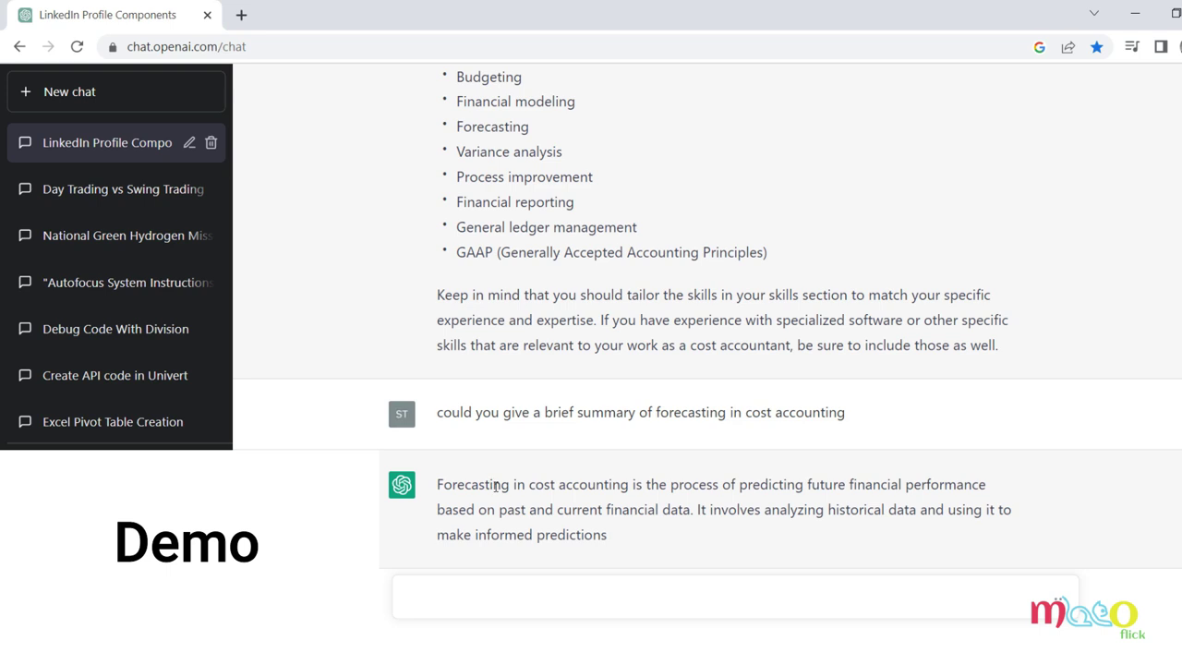
pyautogui.moveTo(456, 407); pyautogui.dragTo(413, 422)
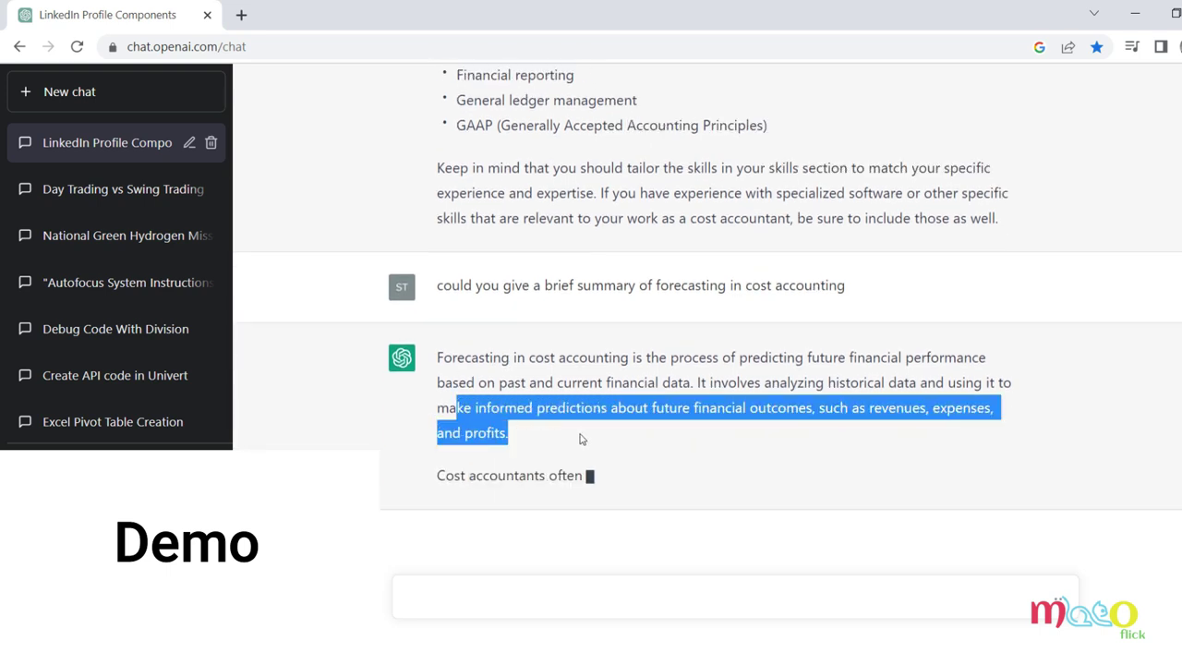
pyautogui.click(373, 427)
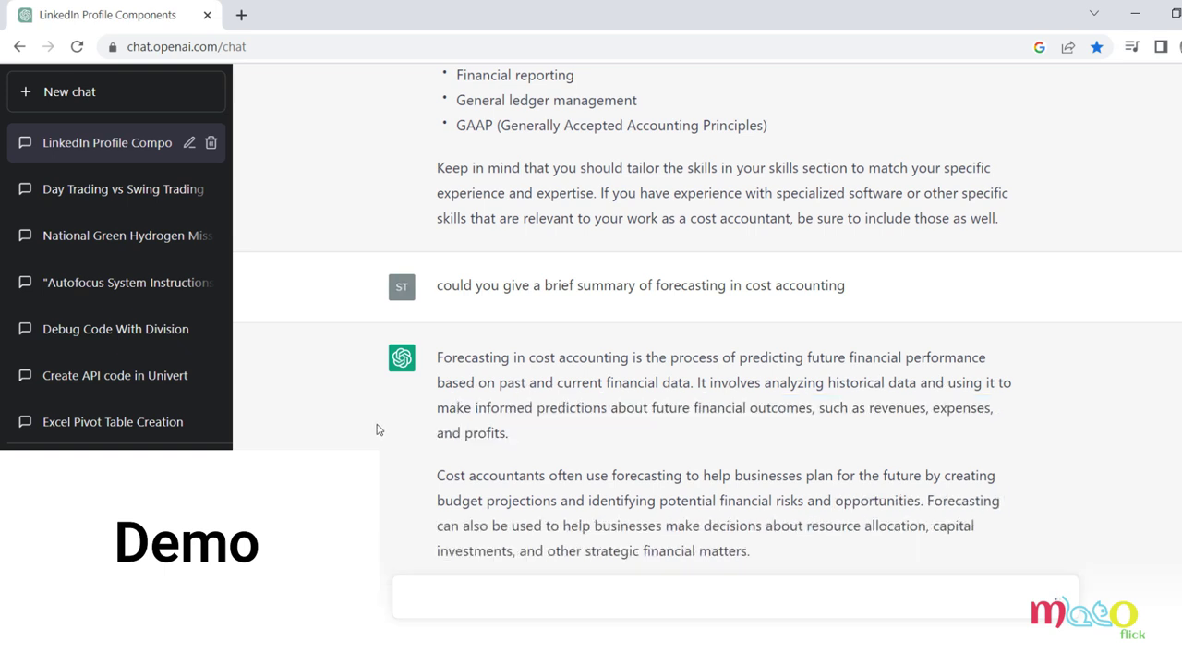
pyautogui.scroll(5, 379, 501)
pyautogui.scroll(-6, 379, 504)
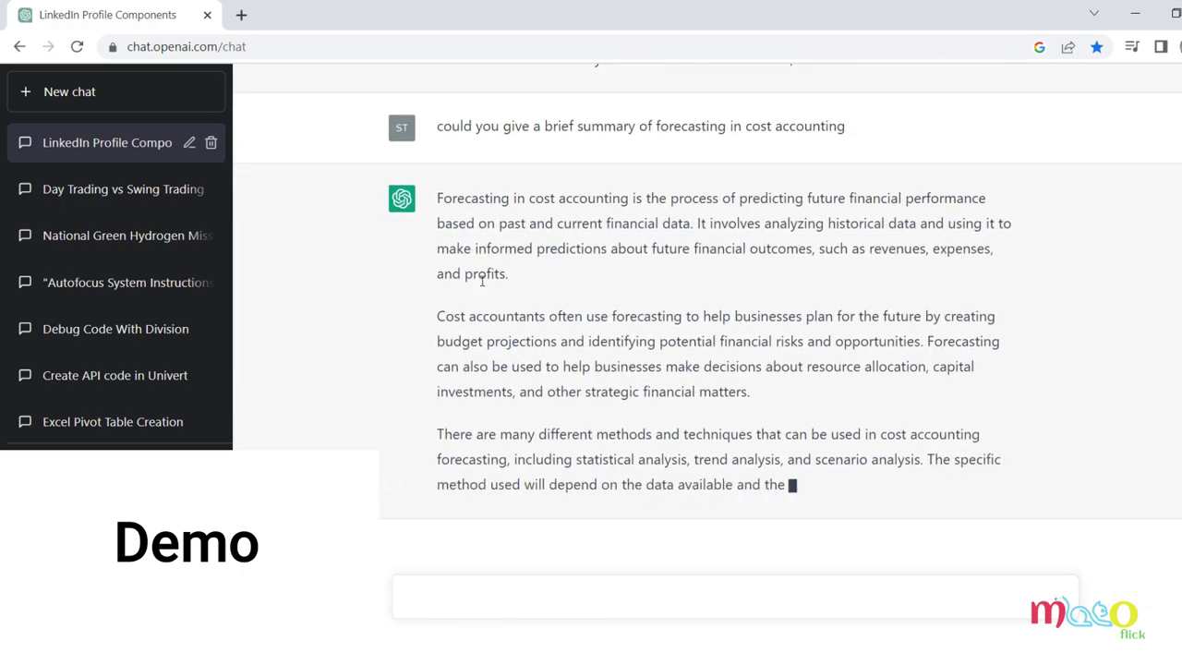
pyautogui.moveTo(455, 242); pyautogui.dragTo(612, 483)
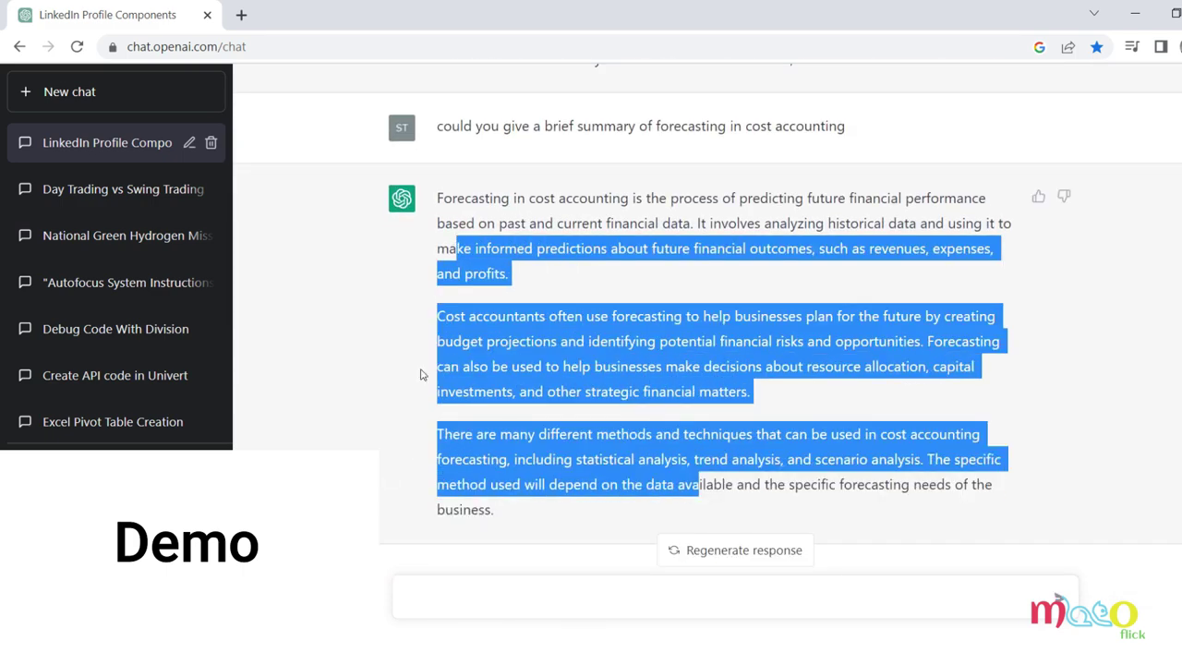
pyautogui.click(365, 430)
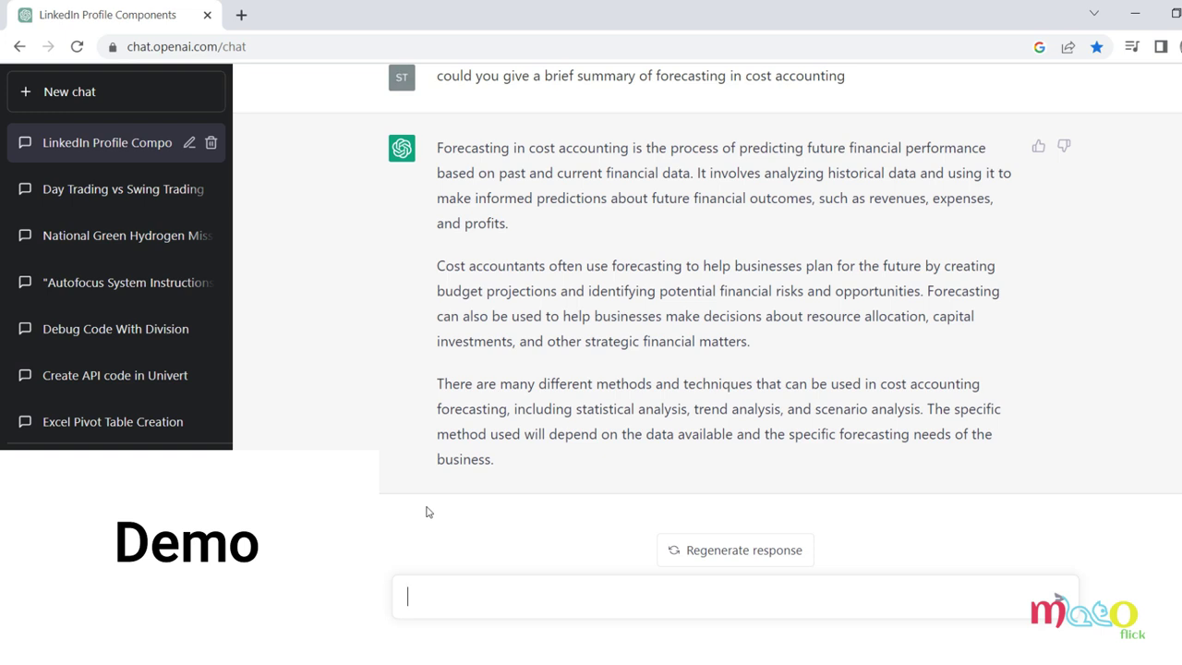
# - Start a new chat and send the prompt "could you write a linkedin article about work life balance"
pyautogui.click(57, 88)
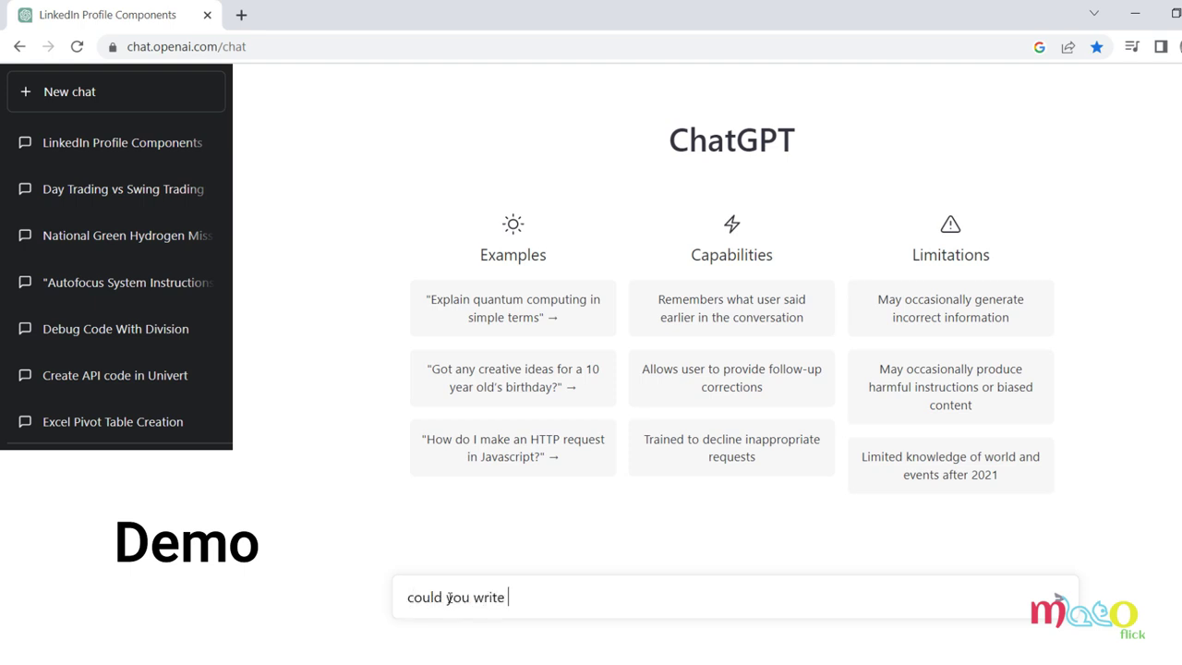
pyautogui.write('could you write a linkedin article about work life balance')
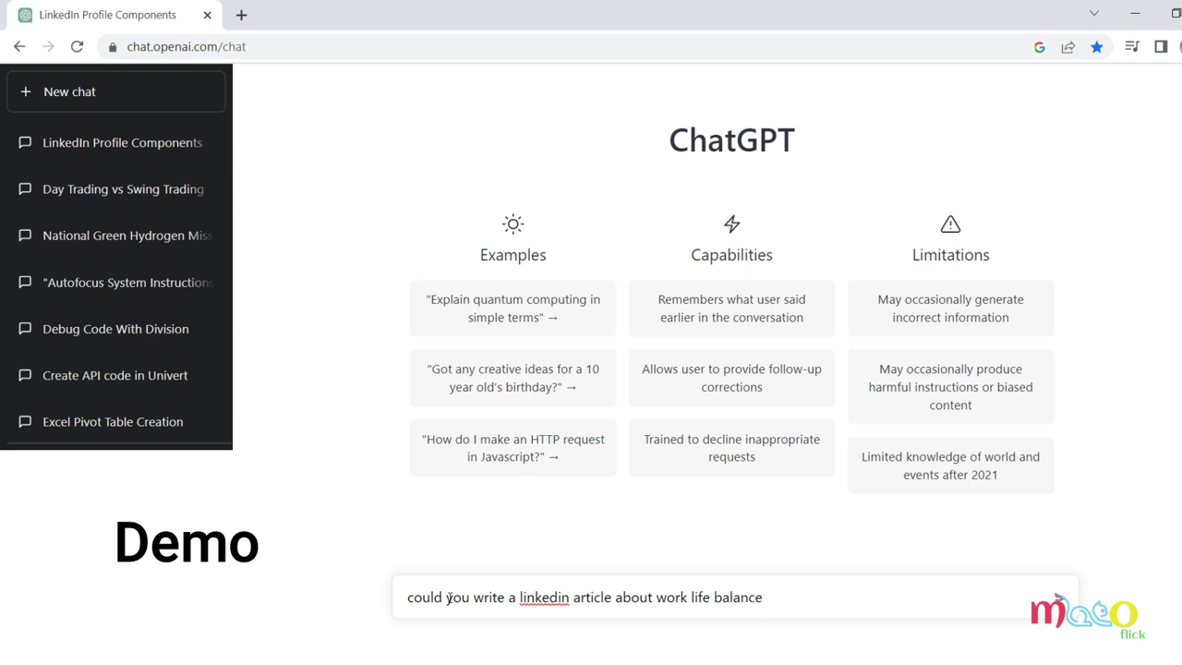
pyautogui.press('Return')
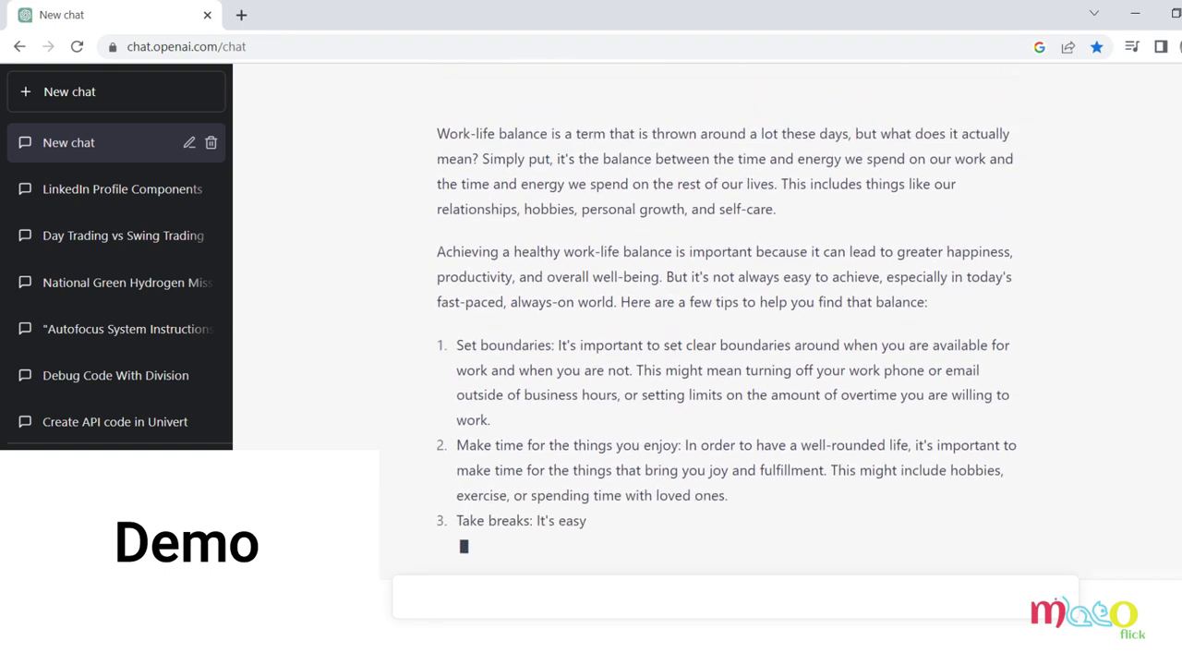
# - Read the article's tips on setting boundaries, making time for enjoyable things and taking breaks
pyautogui.scroll(3, 701, 323)
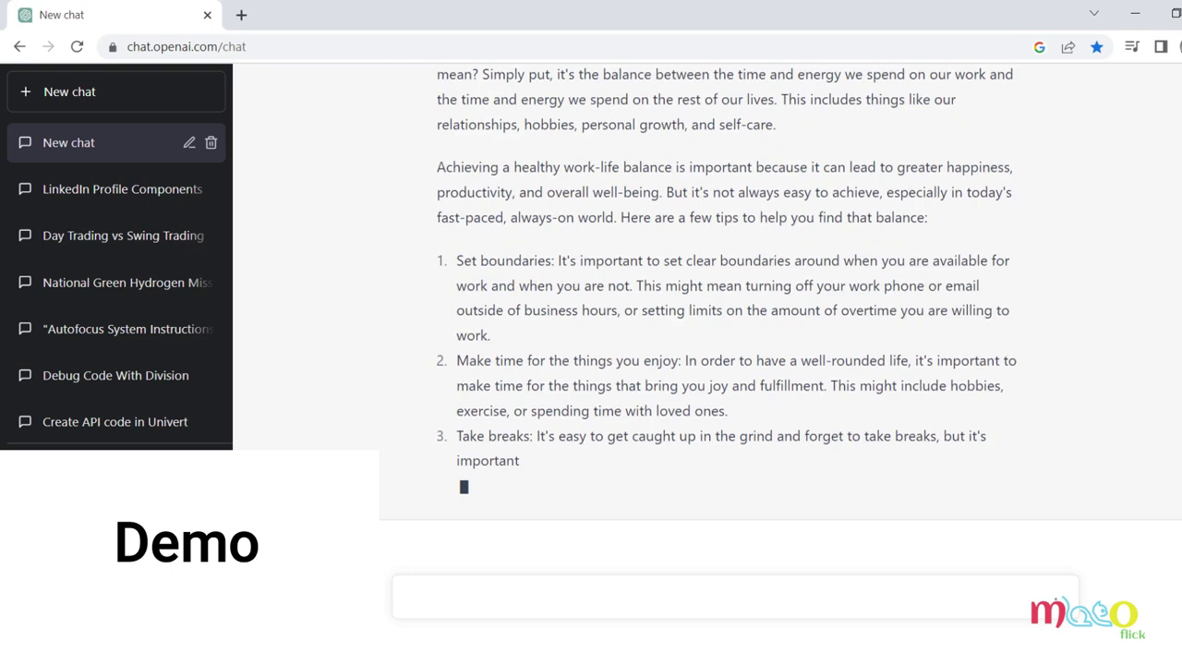
pyautogui.moveTo(452, 302); pyautogui.dragTo(551, 303)
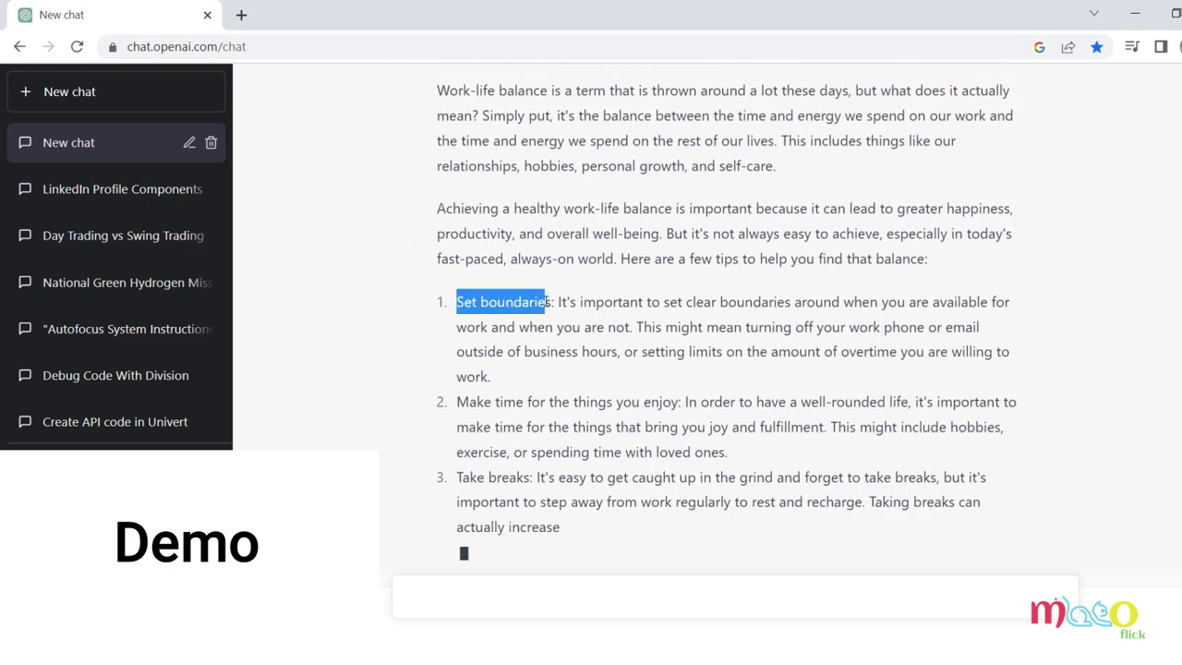
pyautogui.moveTo(469, 427); pyautogui.dragTo(686, 421)
pyautogui.moveTo(487, 477); pyautogui.dragTo(584, 477)
pyautogui.click(500, 558)
pyautogui.moveTo(617, 526); pyautogui.dragTo(836, 570)
pyautogui.click(612, 524)
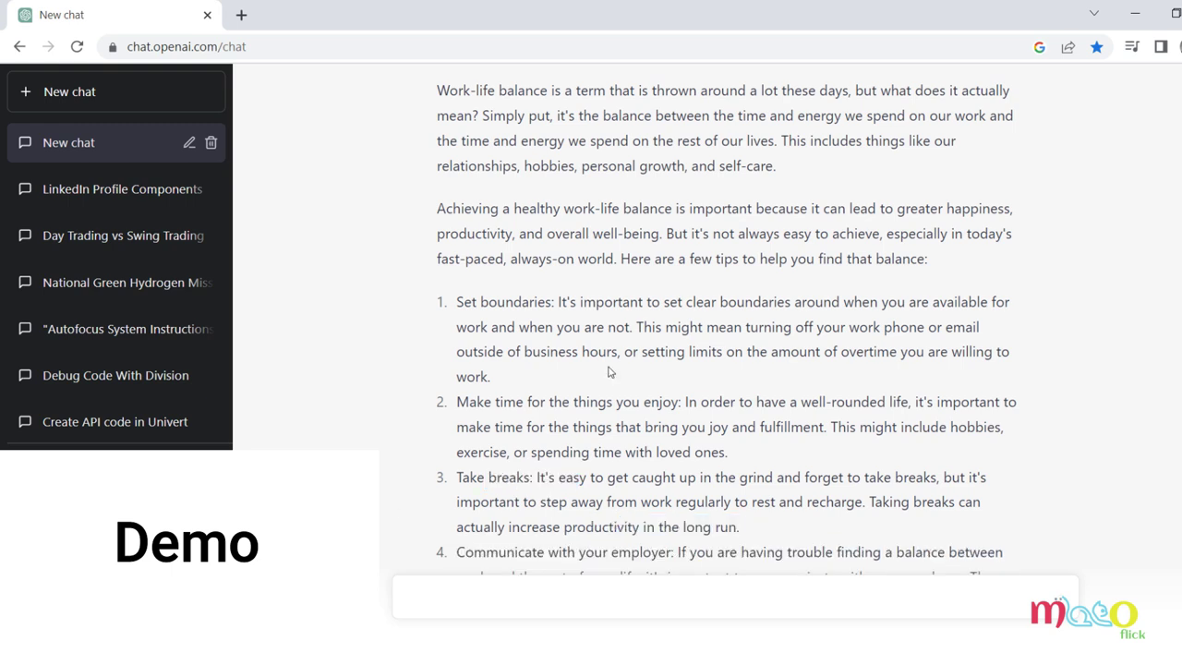
pyautogui.moveTo(686, 328); pyautogui.dragTo(926, 328)
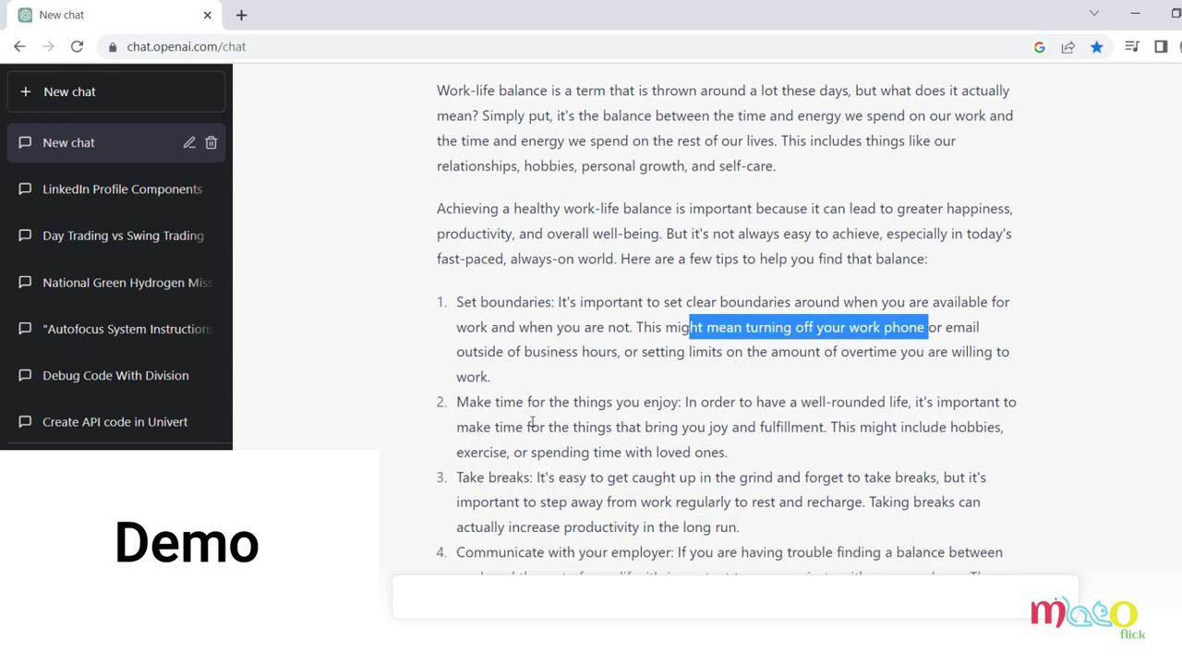
pyautogui.click(387, 401)
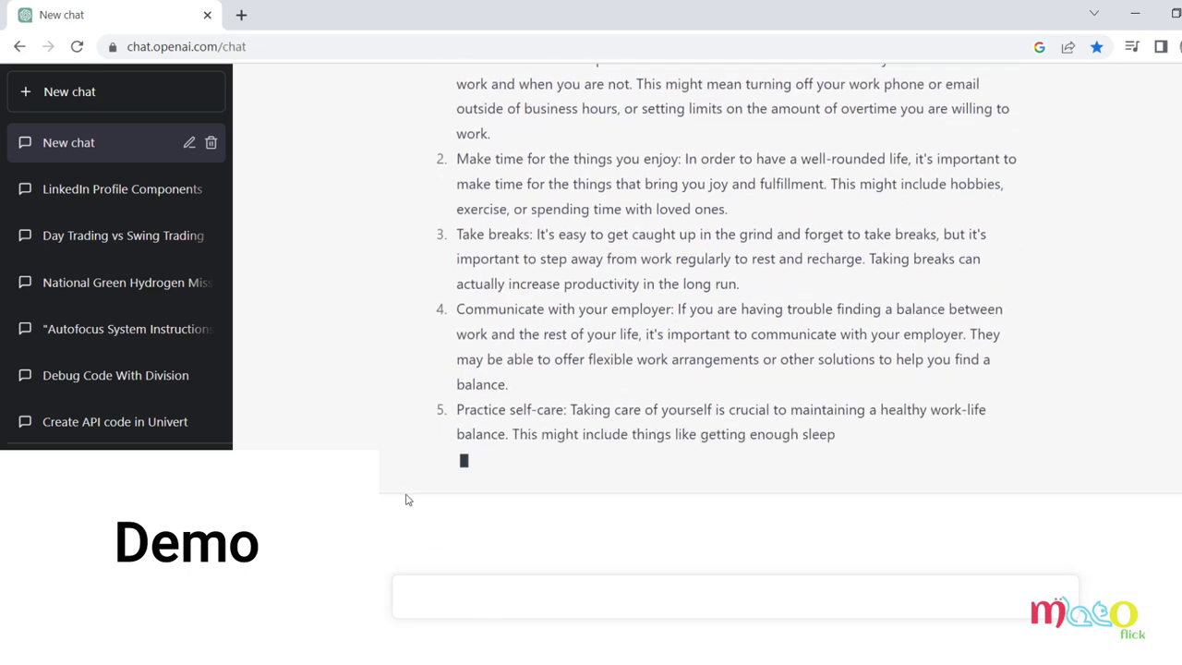
# - Read the article's self-care tip and its closing paragraph on work-life balance
pyautogui.scroll(3, 407, 499)
pyautogui.moveTo(489, 381); pyautogui.dragTo(559, 381)
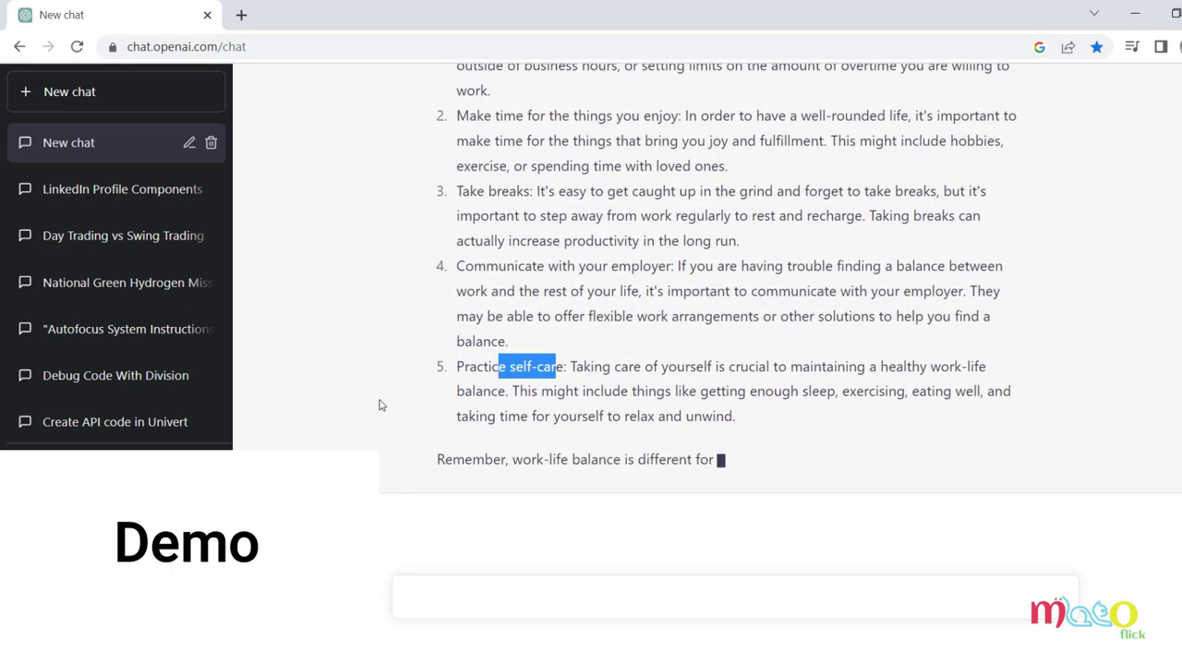
pyautogui.click(860, 387)
pyautogui.moveTo(896, 390); pyautogui.dragTo(720, 409)
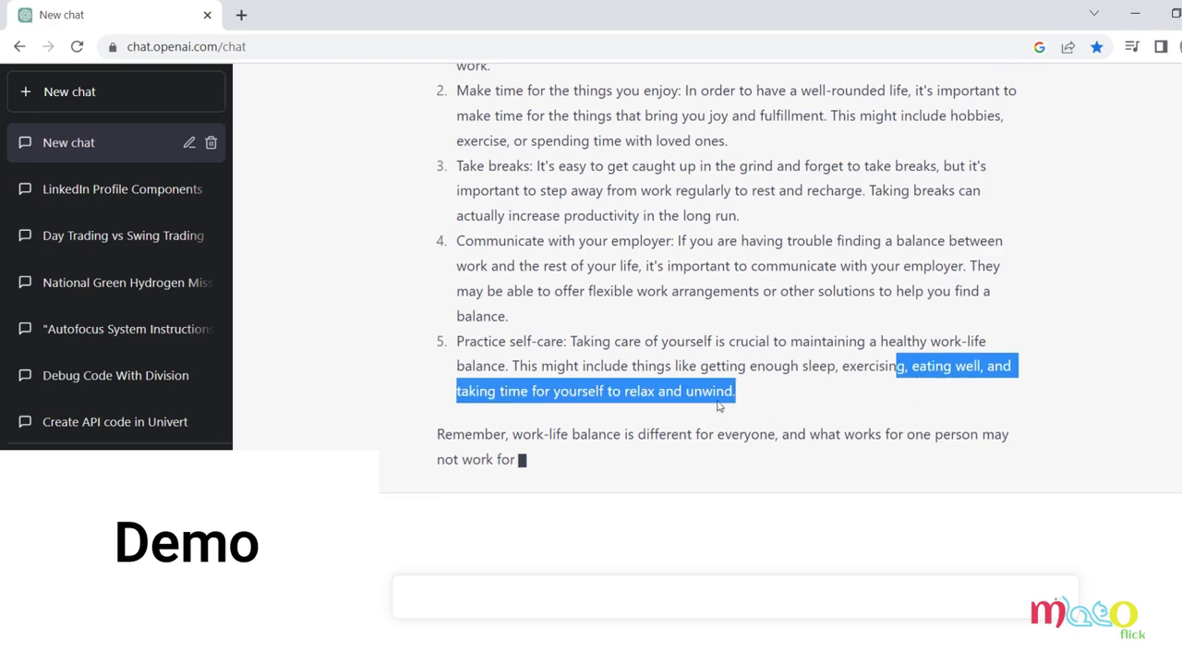
pyautogui.scroll(3, 367, 424)
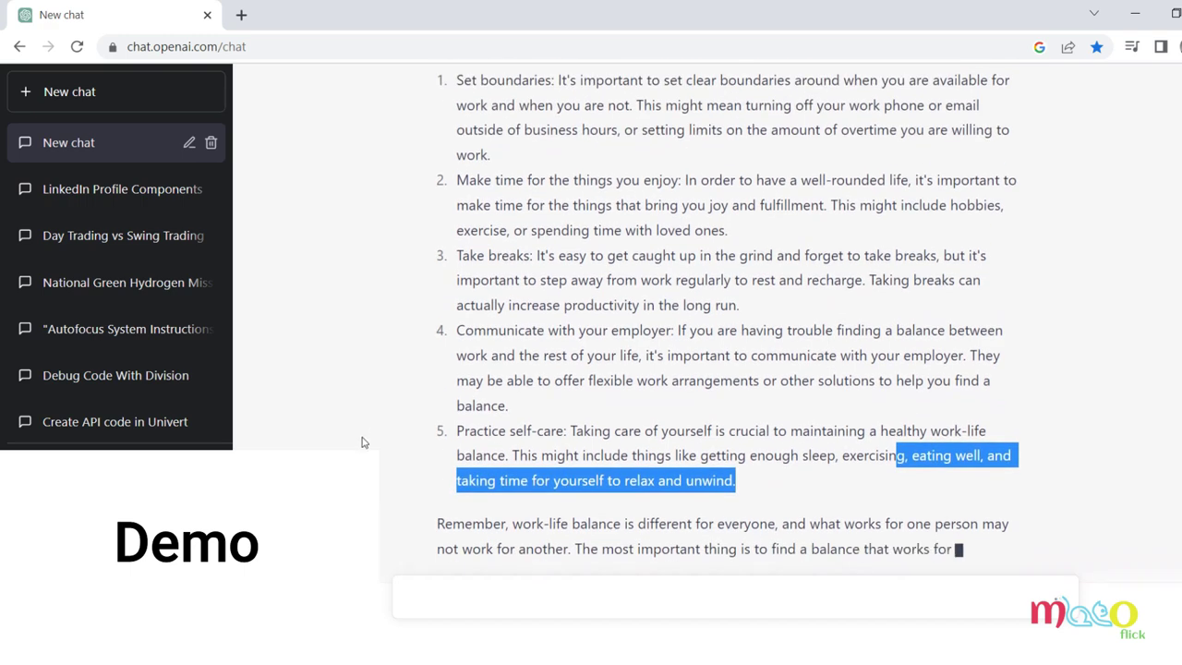
pyautogui.scroll(-3, 387, 480)
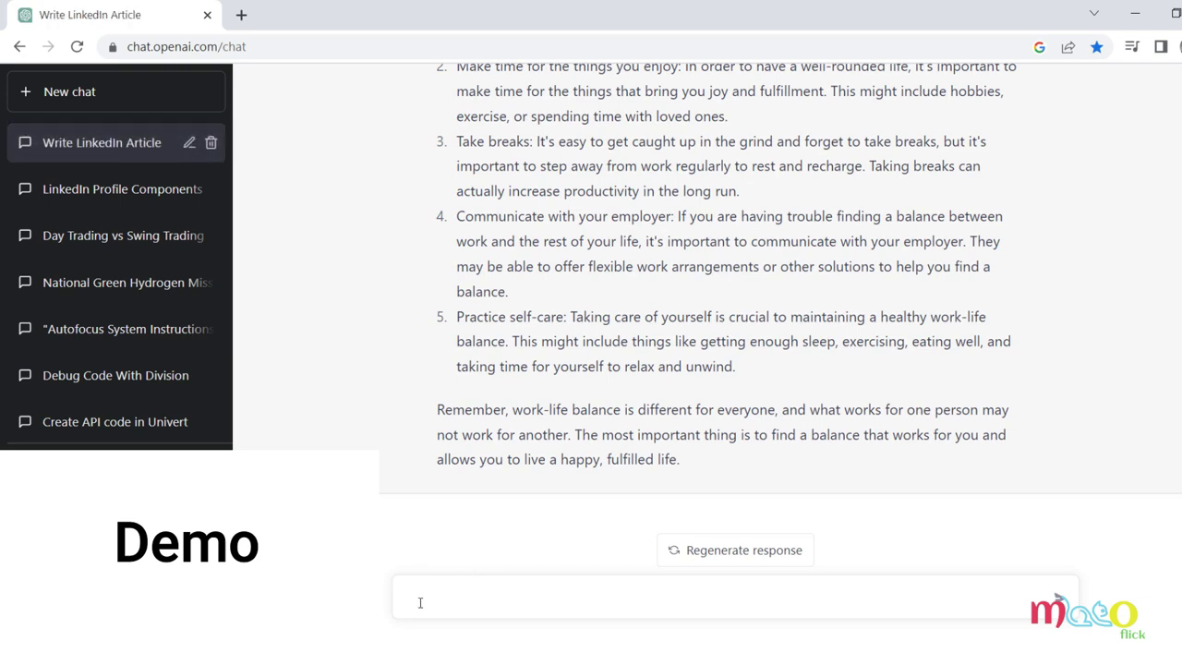
# - Ask for more detail on the article's first tip with the follow-up prompt "could expand on #1"
pyautogui.write('ld expand on #1')
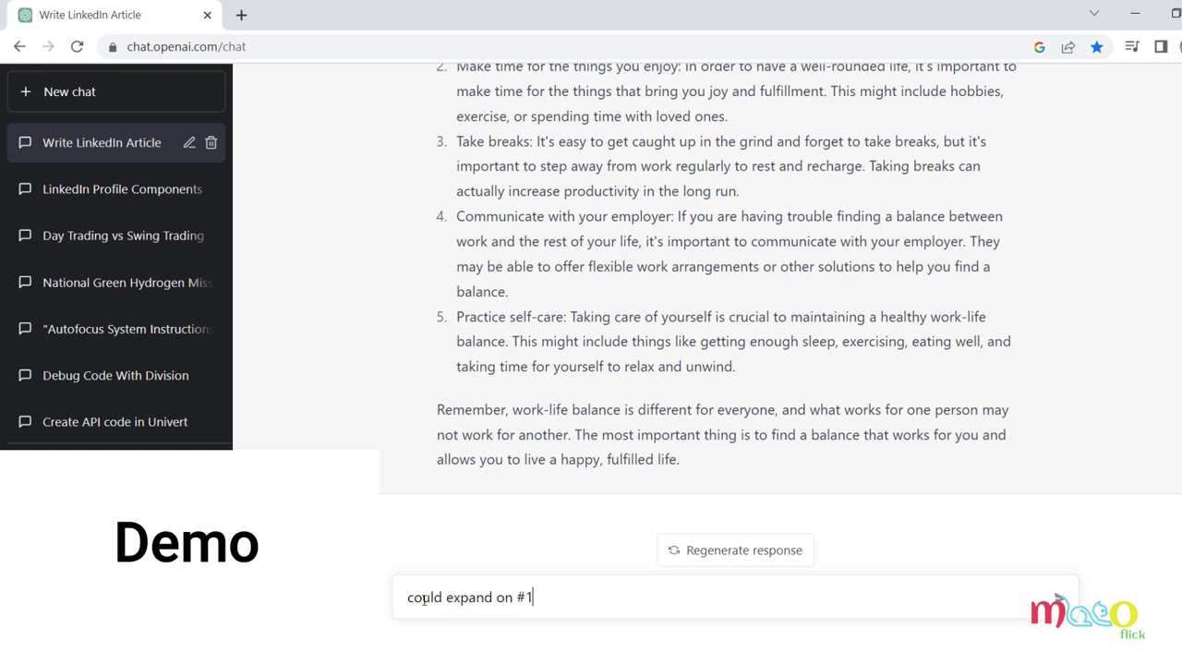
pyautogui.press('Return')
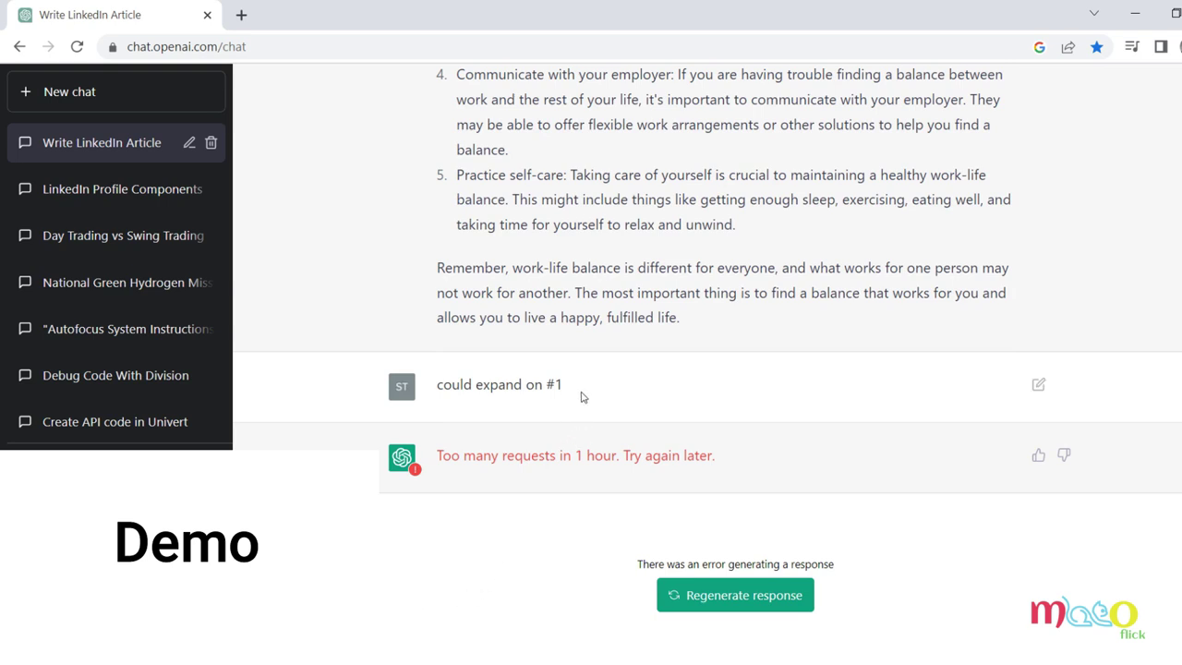
pyautogui.tripleClick(543, 384)
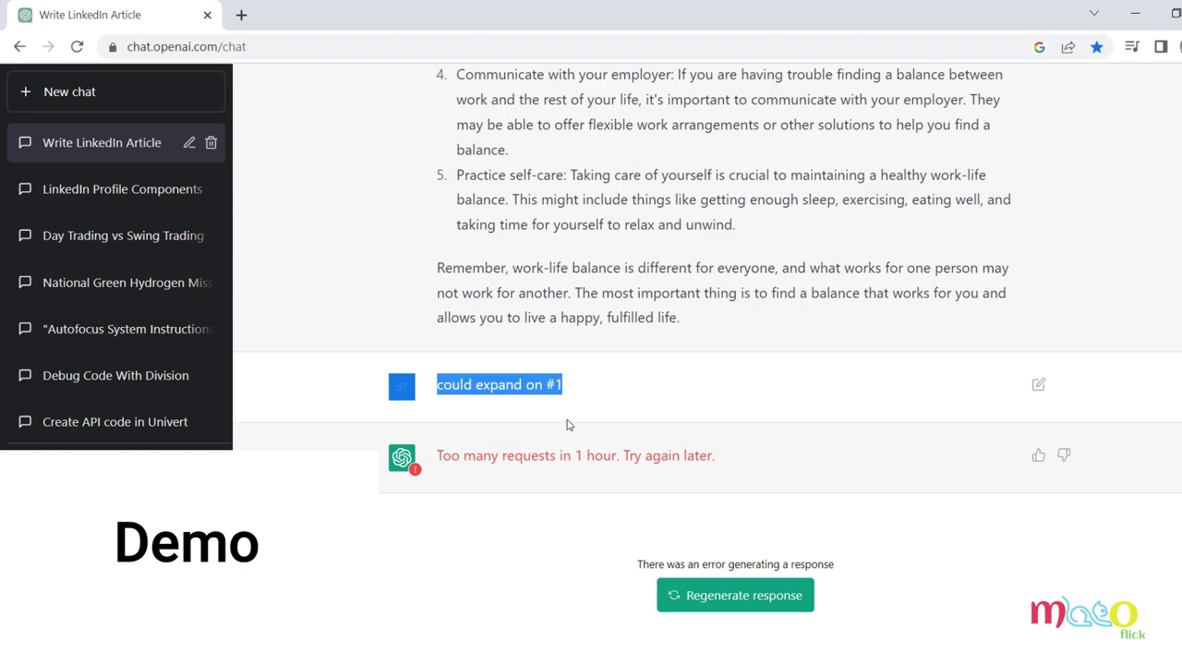
pyautogui.scroll(4, 567, 424)
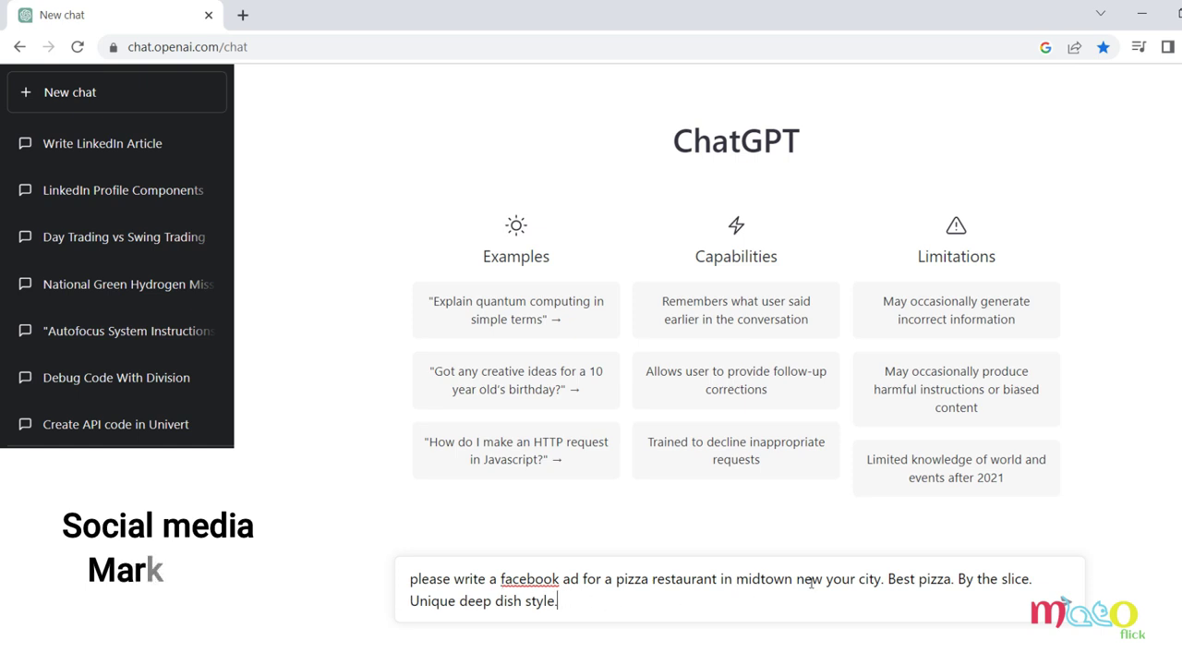
# - Amend the city to "new youk city" in the drafted Facebook ad prompt for a midtown pizza restaurant and send it
pyautogui.click(854, 579)
pyautogui.press('BackSpace')
pyautogui.write('k')
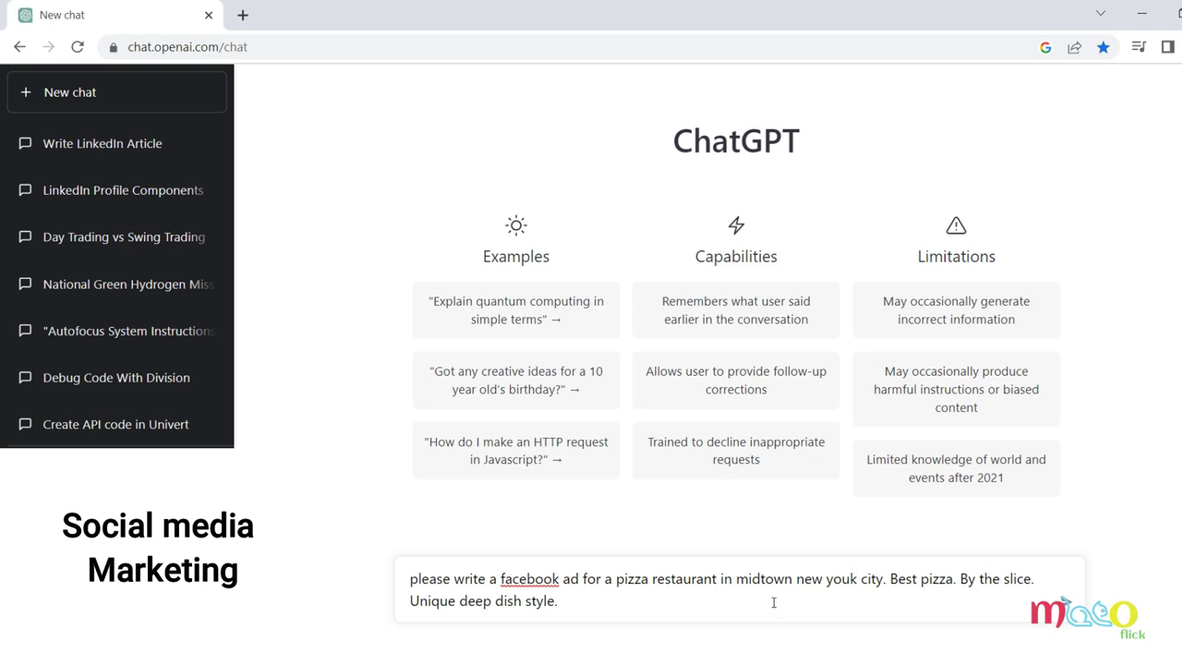
pyautogui.press('Return')
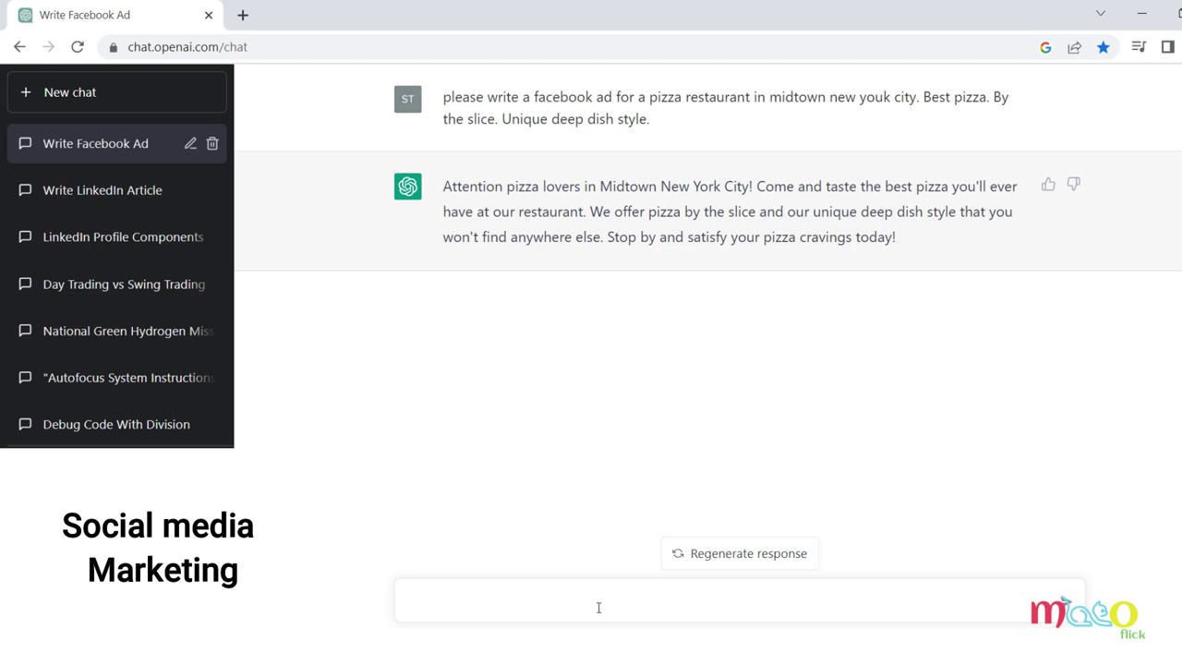
# - Extend the pizza ad by sending the follow-up "plus we have free garlic knots with every order"
pyautogui.write('us we have free garlic knots')
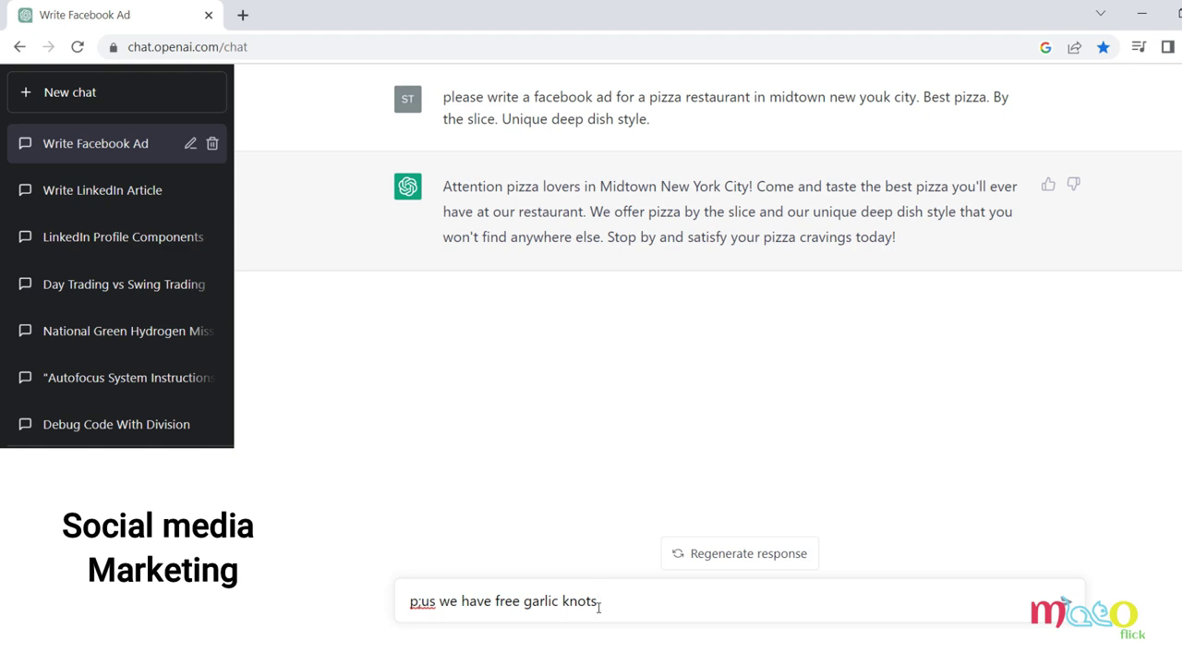
pyautogui.write('ith every or')
pyautogui.write('der')
pyautogui.write('l')
pyautogui.press('Return')
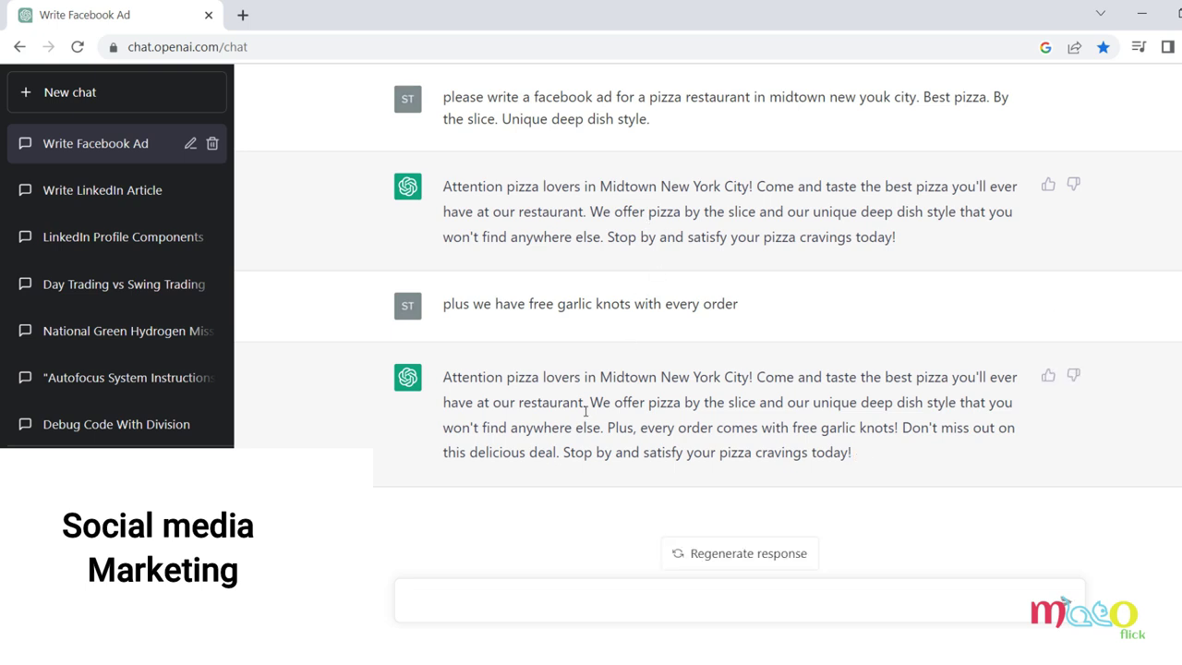
# - Review the ad's garlic-knots passage, regenerate the response, and compare the two versions, ending on the second
pyautogui.moveTo(606, 427); pyautogui.dragTo(868, 454)
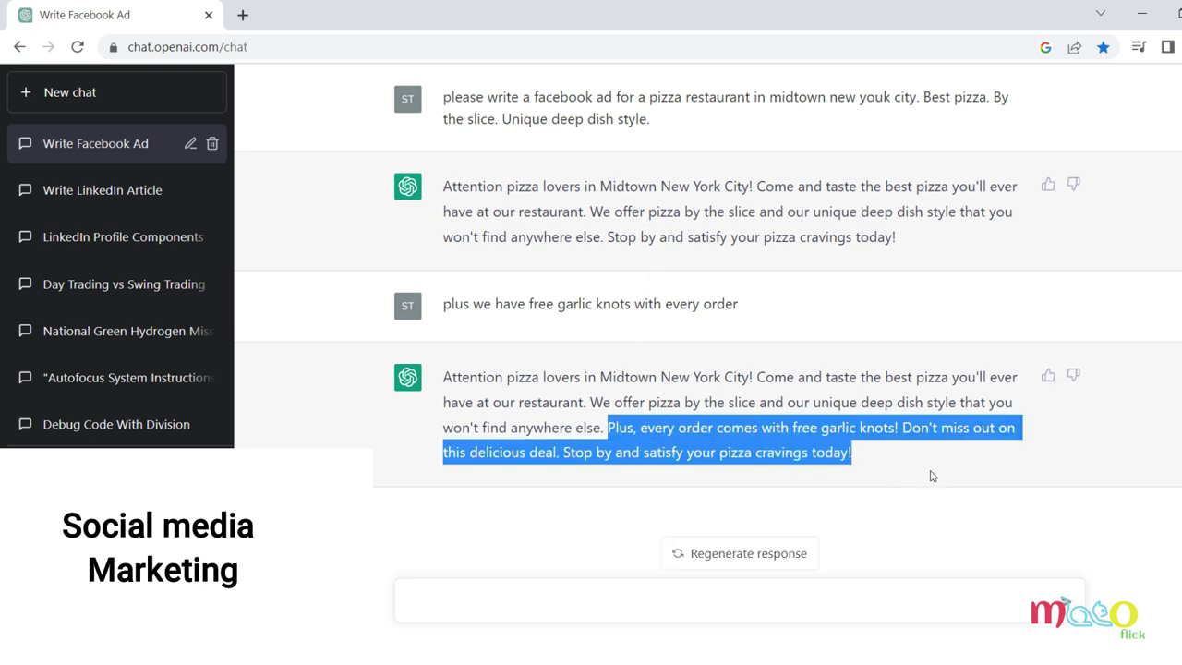
pyautogui.click(884, 454)
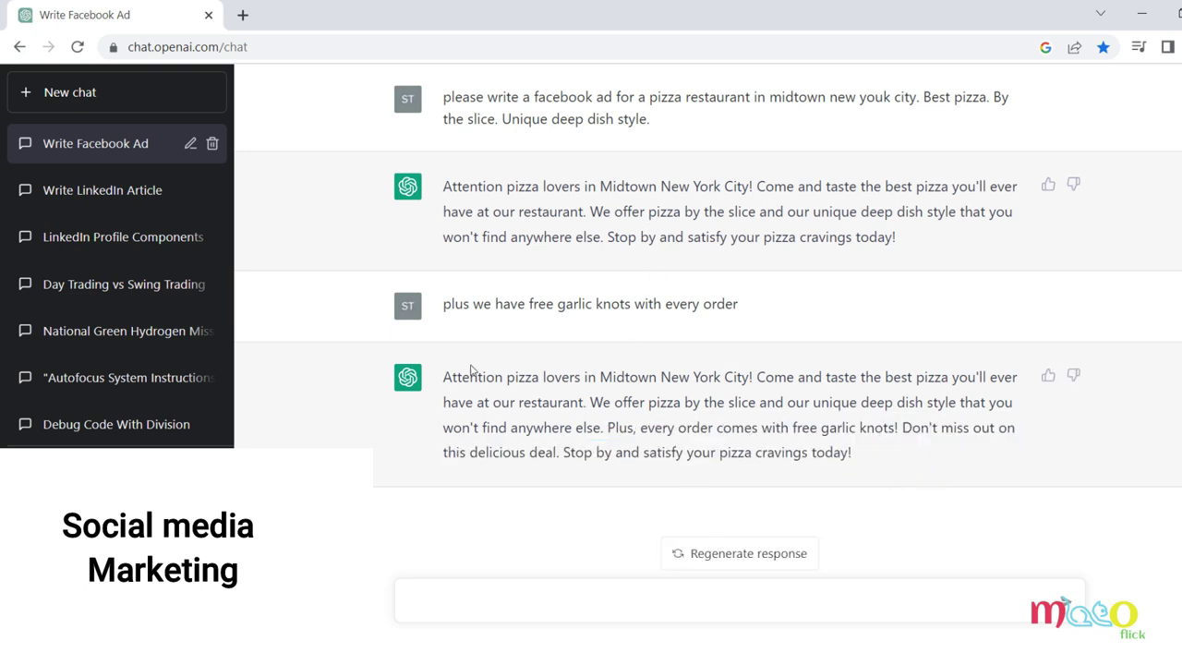
pyautogui.click(761, 554)
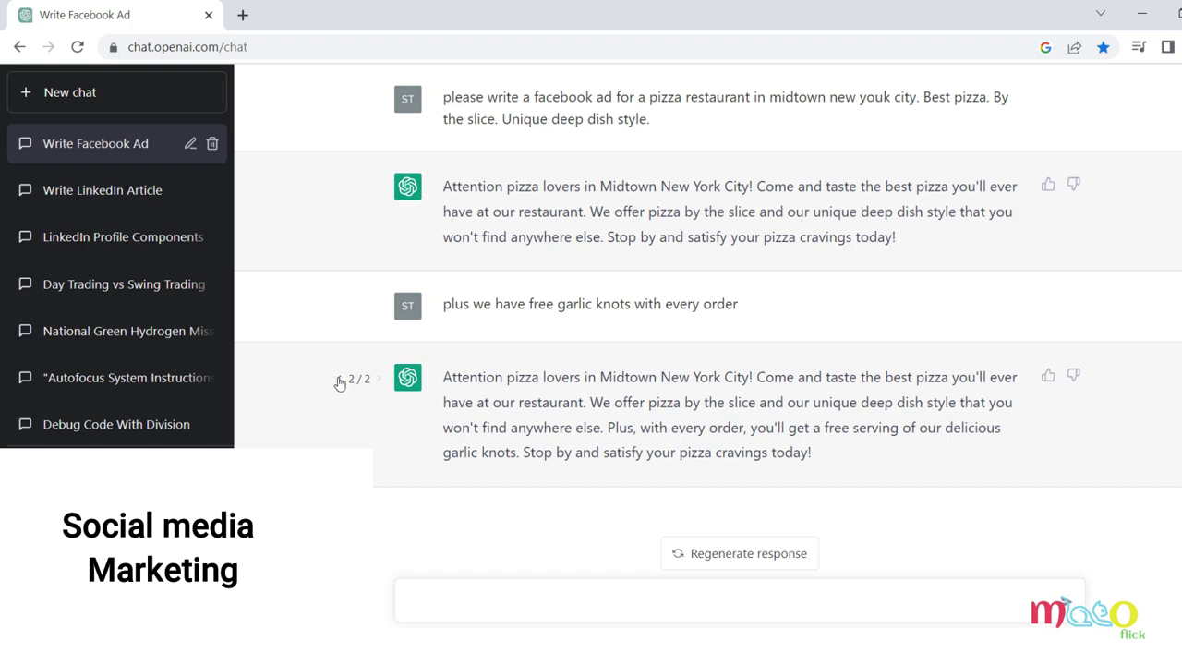
pyautogui.click(339, 378)
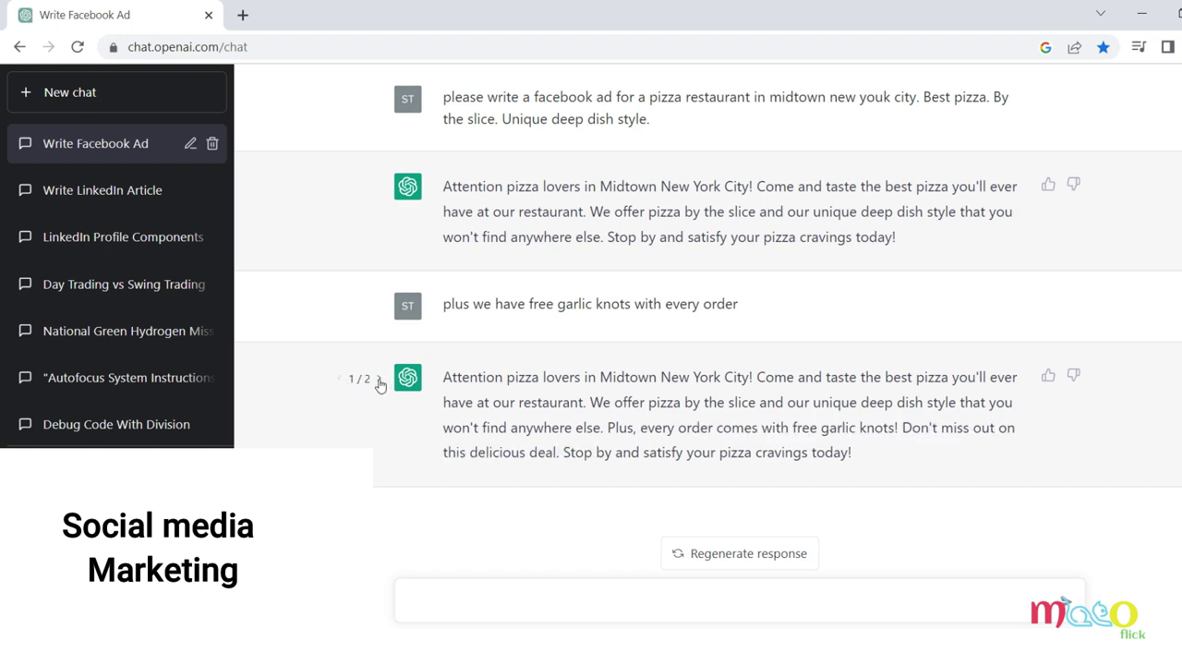
pyautogui.click(379, 382)
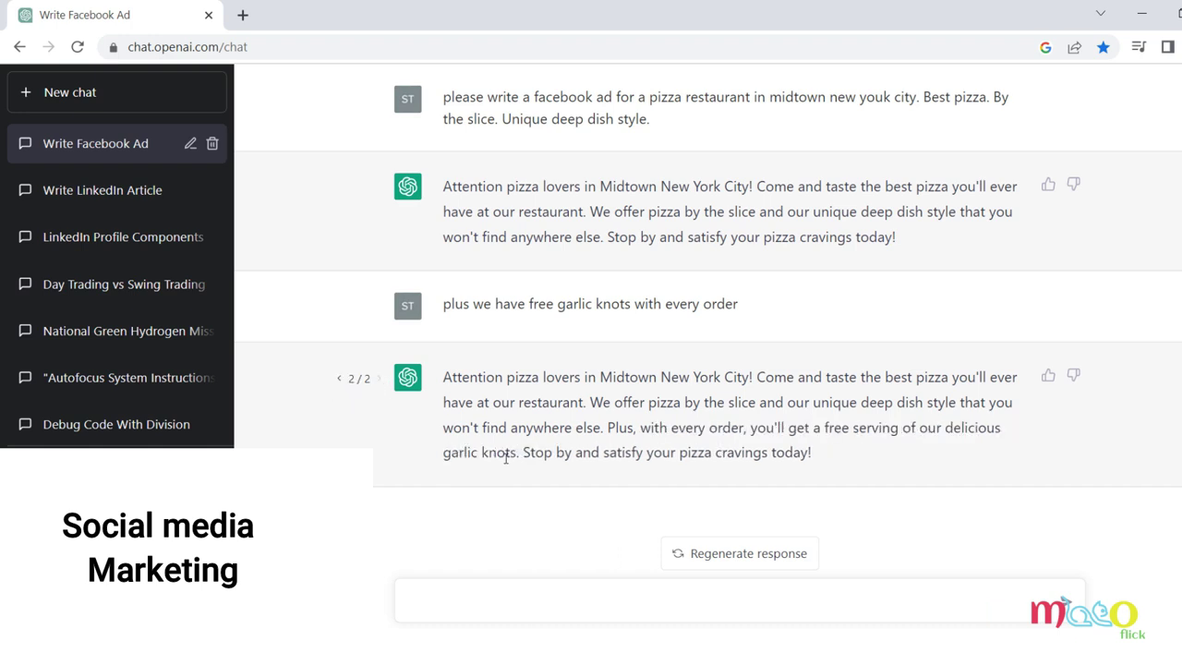
# - Convert the pizza ad for Google by sending the follow-up "please make this as a paid google ad"
pyautogui.click(565, 594)
pyautogui.write('please make this a')
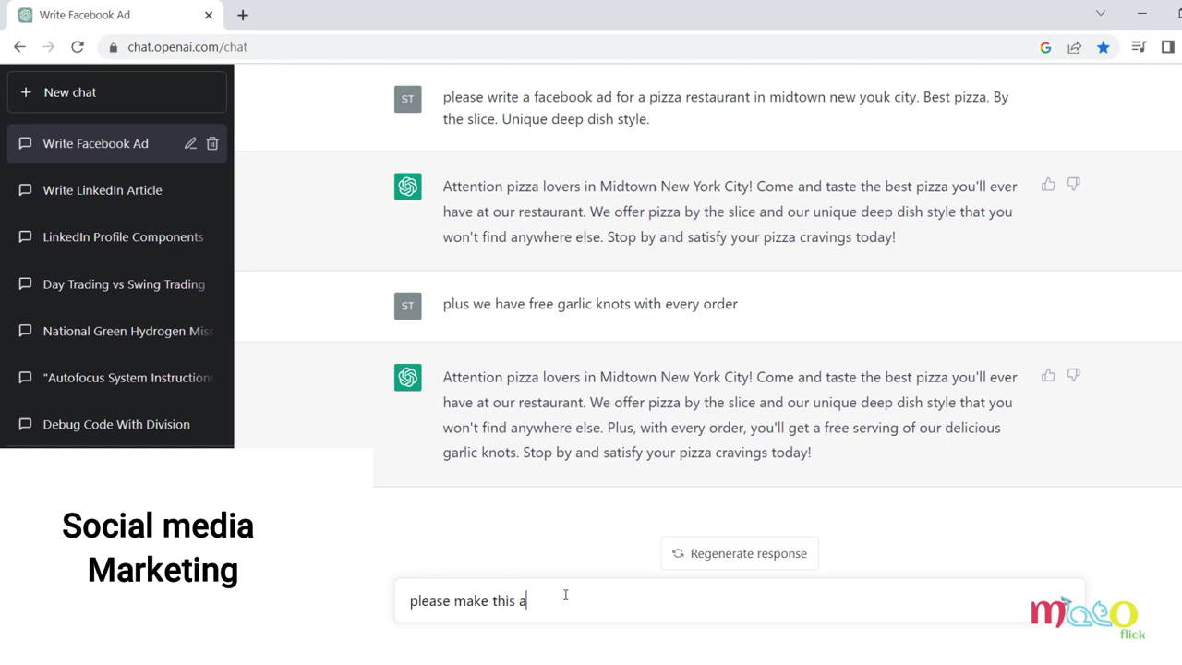
pyautogui.write('s a paid google ad')
pyautogui.press('Return')
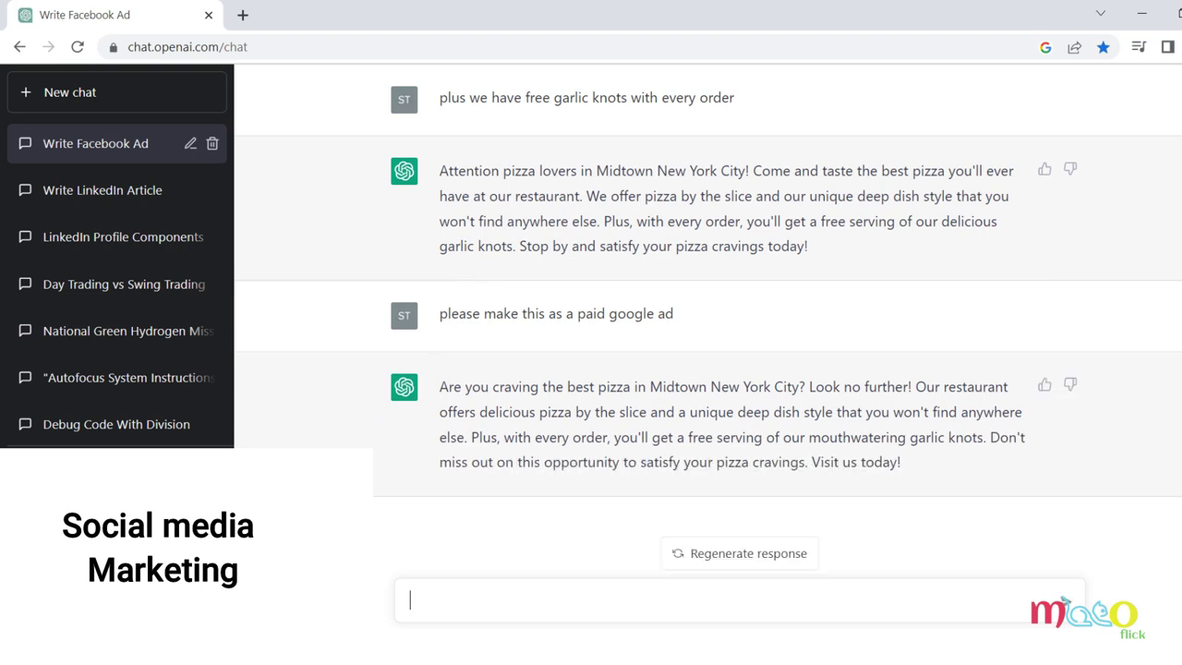
# - Request an ad headline with the follow-up prompt "create a google headline for an ad"
pyautogui.write('create a goof')
pyautogui.press('BackSpace')
pyautogui.write('gle headline')
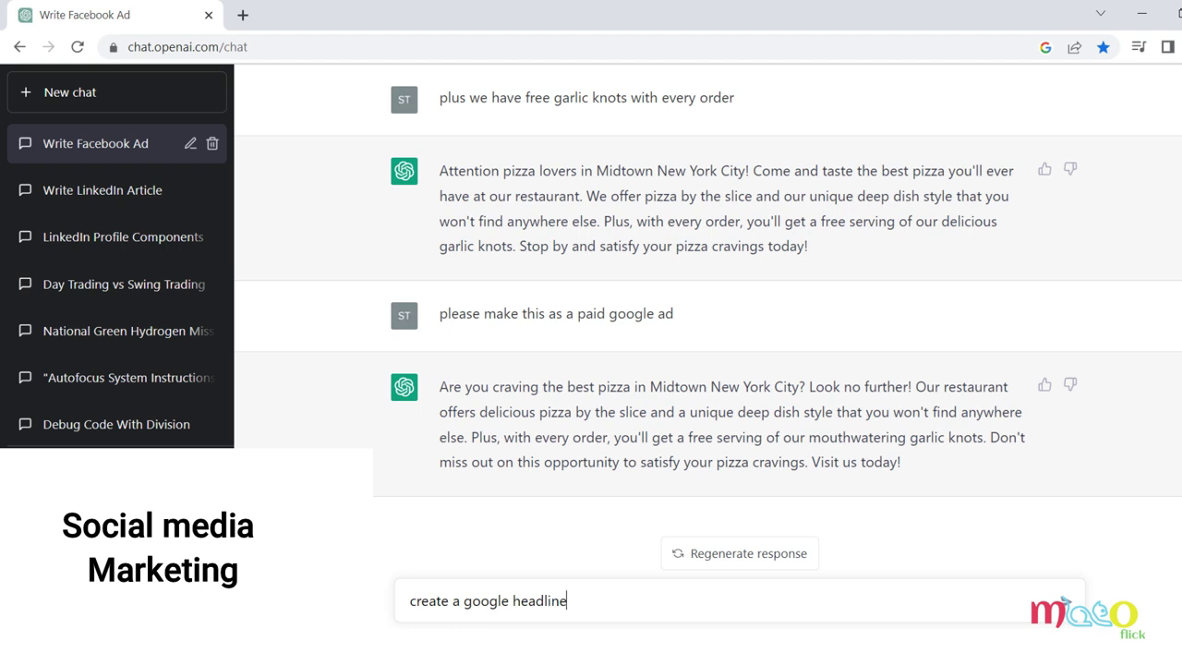
pyautogui.write(' for an ad')
pyautogui.press('Return')
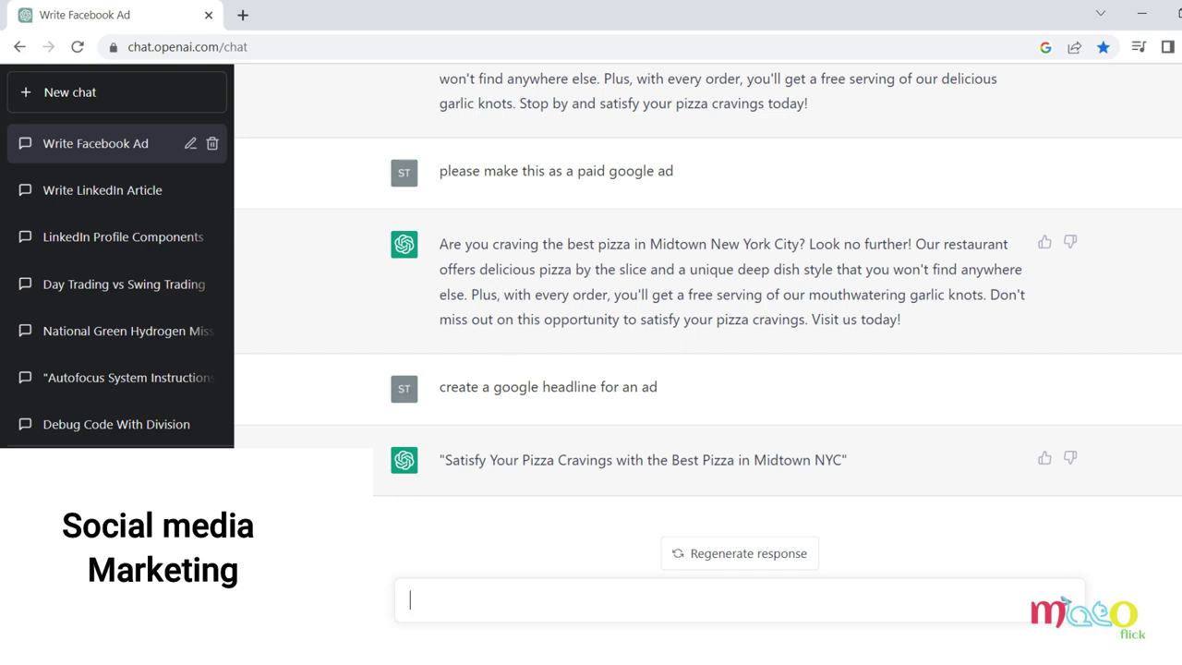
# - Send the follow-up "could you make this as a tweet" and read through the generated tweet
pyautogui.write('could you make t')
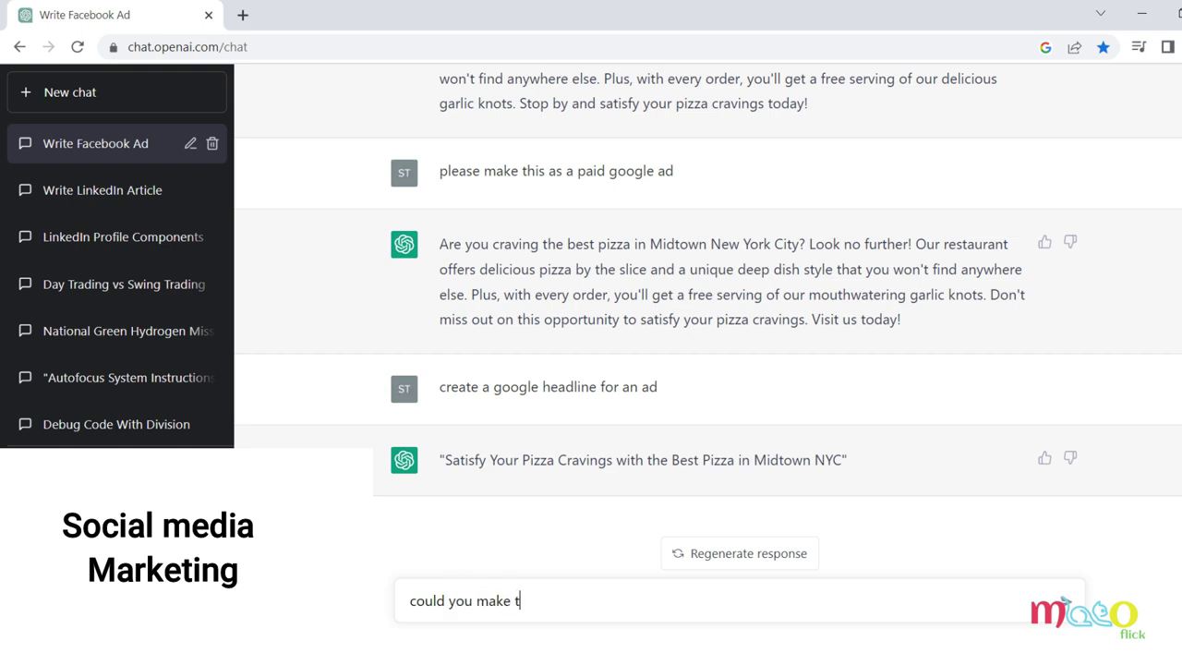
pyautogui.write('his as a tweet')
pyautogui.press('Return')
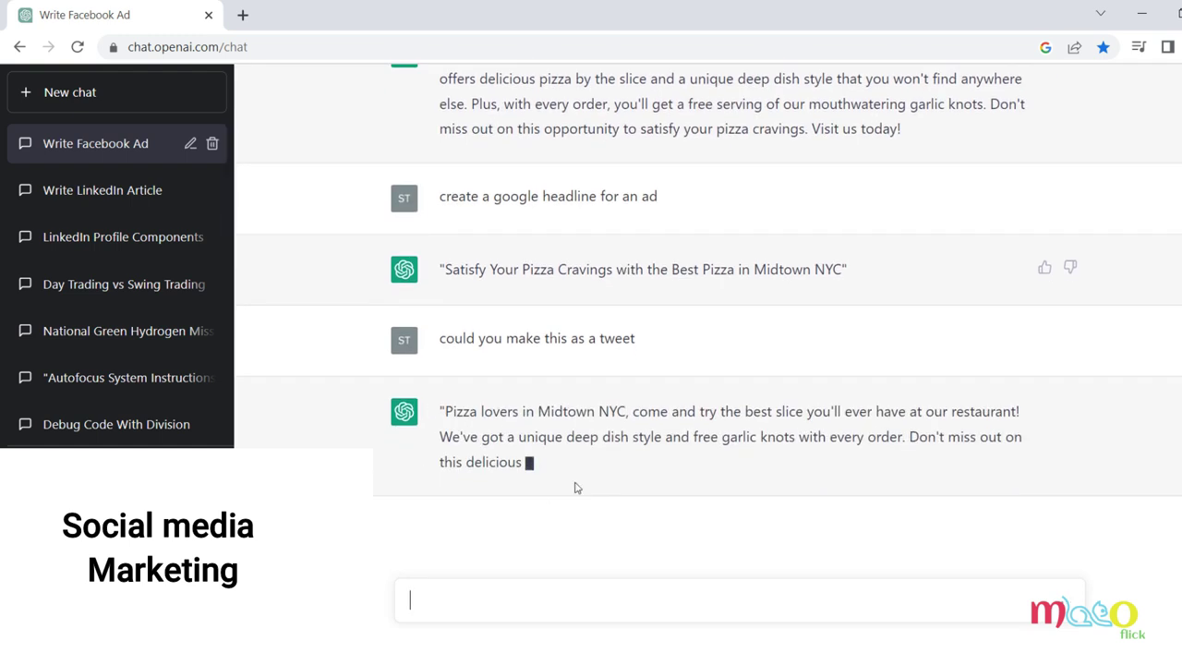
pyautogui.moveTo(612, 466); pyautogui.dragTo(441, 415)
pyautogui.click(544, 417)
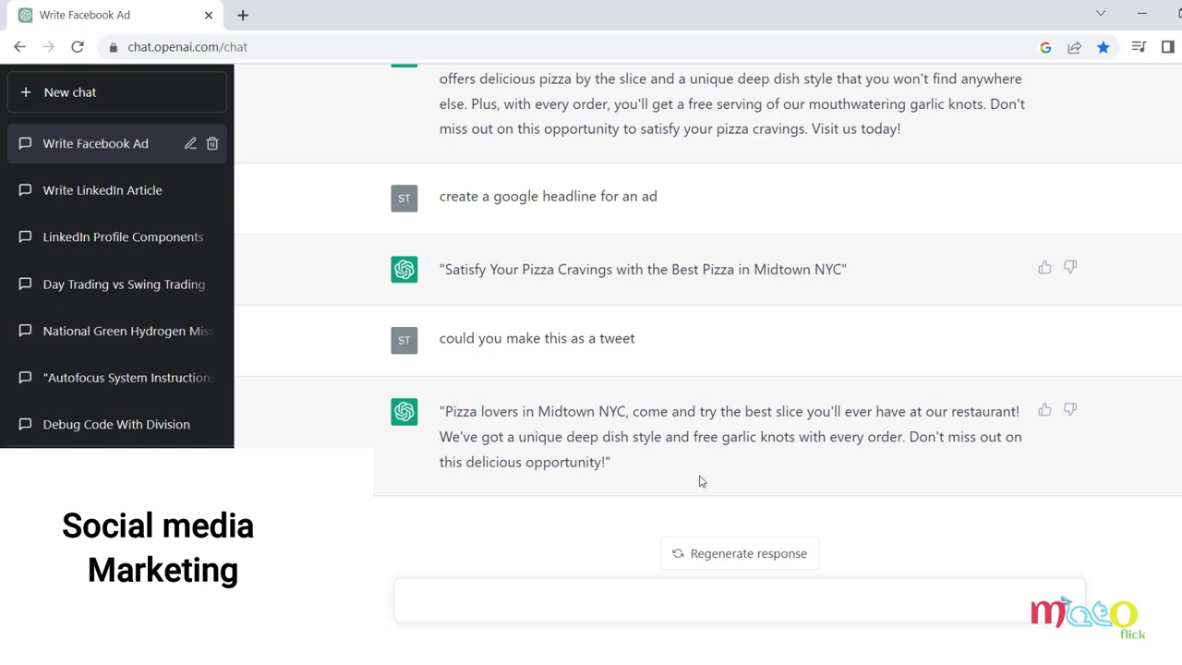
pyautogui.moveTo(525, 461); pyautogui.dragTo(531, 463)
# - Start a new, empty chat
pyautogui.click(59, 104)
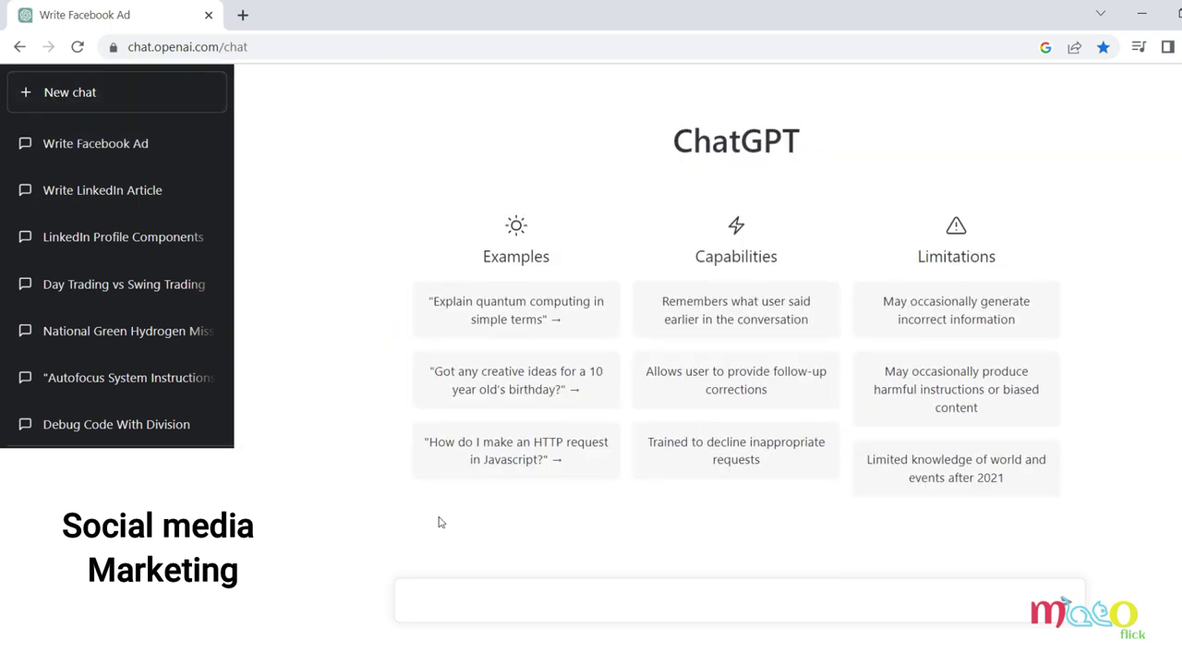